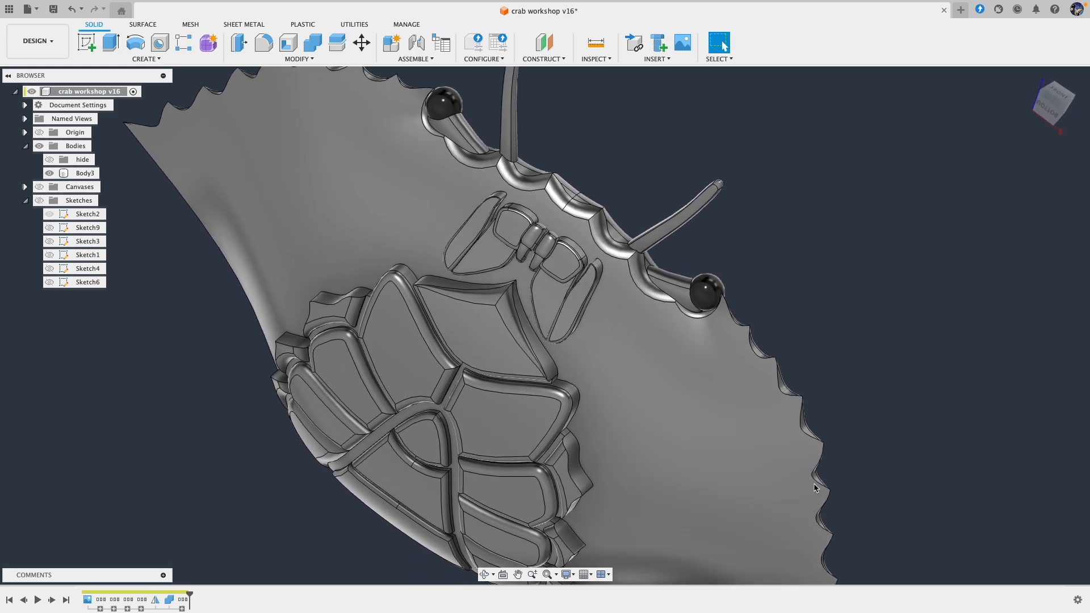
Step: Examine the crab body's underside, abdomen plates, mouthparts and side profile from several angles
{"action": "scroll", "coordinate": [816, 488], "scroll_direction": "down", "scroll_amount": 1, "text": "shift"}
{"action": "scroll", "coordinate": [816, 488], "scroll_direction": "up", "scroll_amount": 4, "text": "shift"}
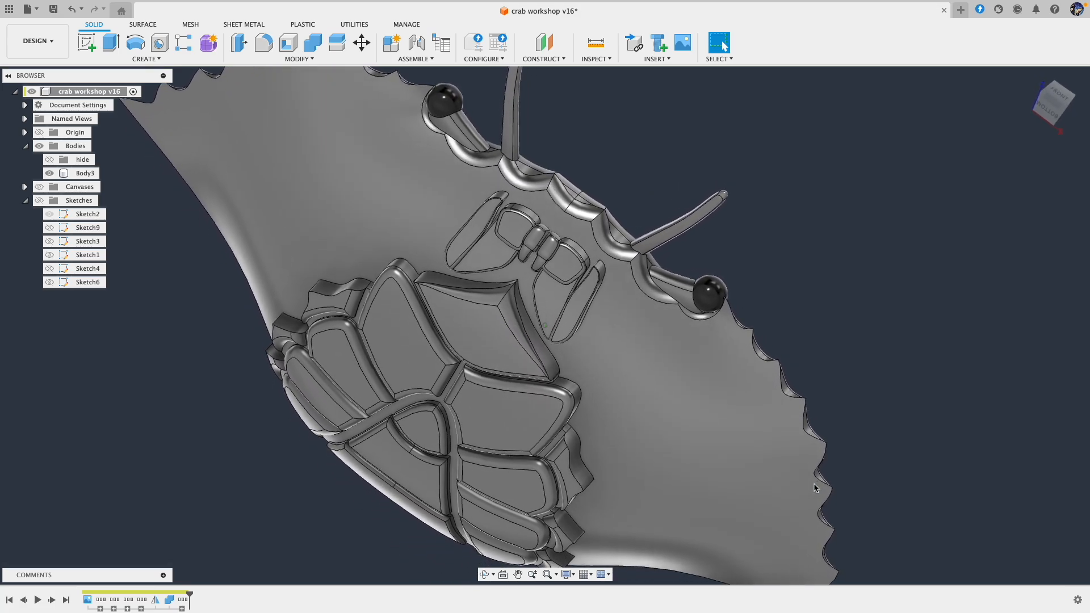
{"action": "middle_click_drag", "start_coordinate": [816, 488], "coordinate": [1021, 433], "text": "shift"}
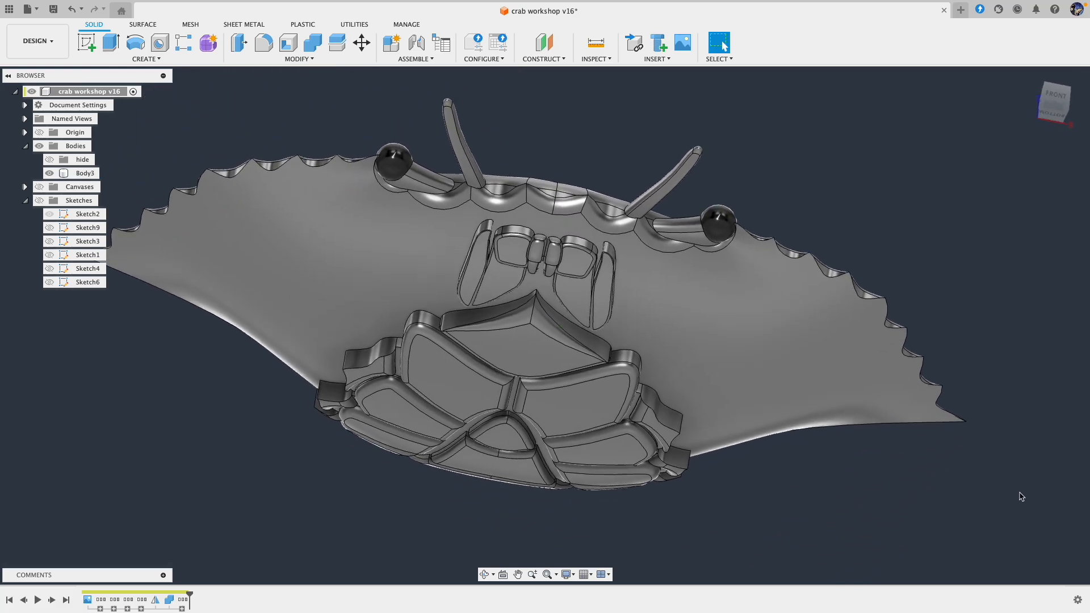
{"action": "scroll", "coordinate": [1022, 497], "scroll_direction": "right", "scroll_amount": 4, "text": "shift"}
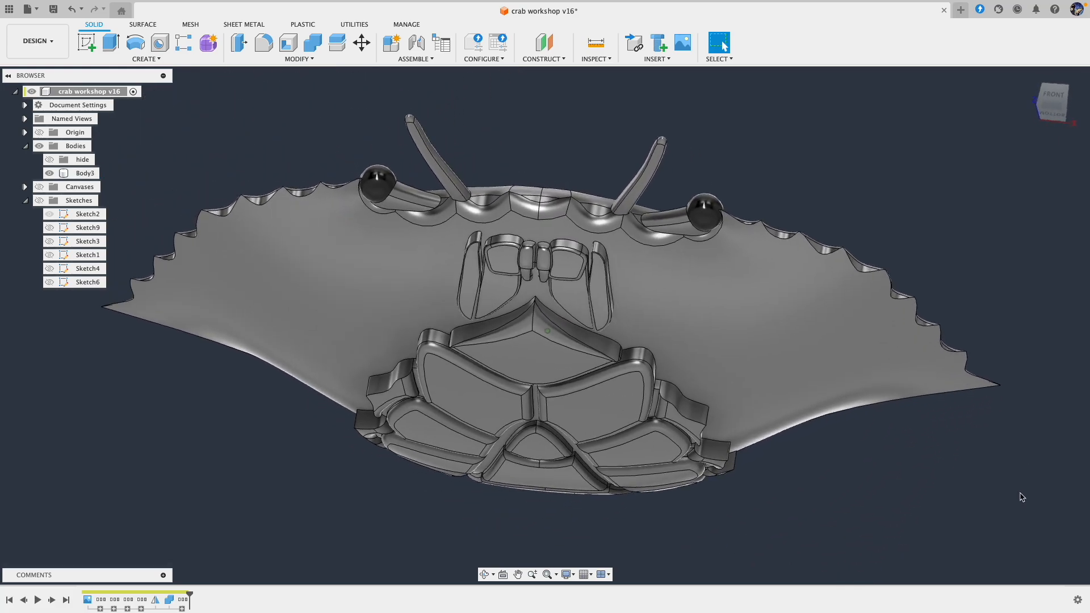
{"action": "middle_click_drag", "start_coordinate": [1023, 497], "coordinate": [1018, 370], "text": "shift"}
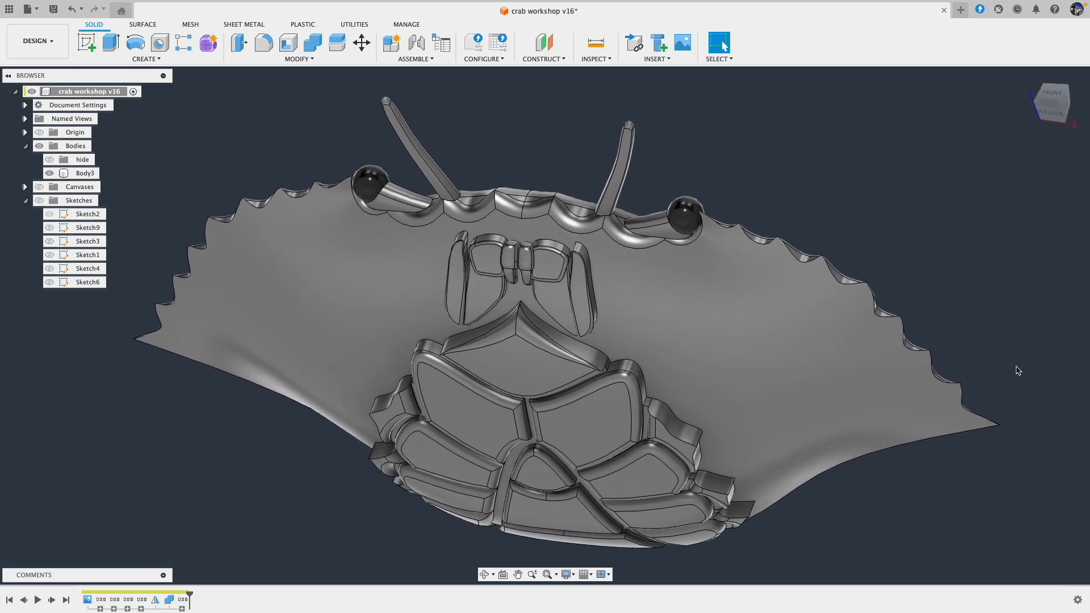
{"action": "middle_click_drag", "start_coordinate": [920, 190], "coordinate": [886, 174], "text": "shift"}
{"action": "left_click", "coordinate": [552, 254]}
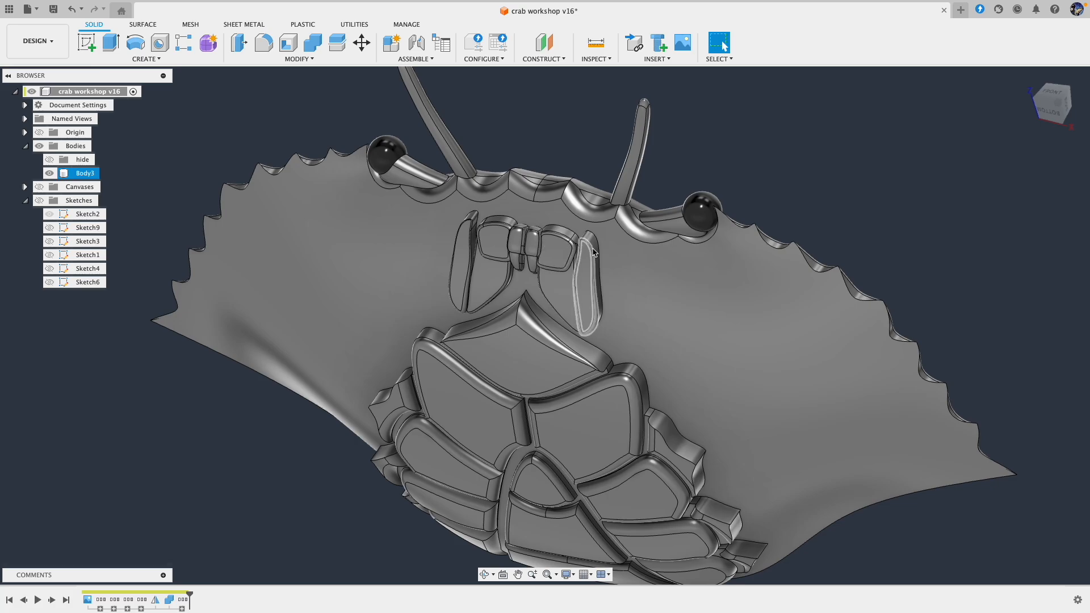
{"action": "mouse_move", "coordinate": [538, 249]}
{"action": "middle_mouse_down", "text": "shift"}
{"action": "mouse_move", "coordinate": [702, 295]}
{"action": "mouse_move", "coordinate": [668, 326]}
{"action": "mouse_move", "coordinate": [591, 361]}
{"action": "mouse_move", "coordinate": [528, 368]}
{"action": "middle_mouse_up", "text": "shift"}
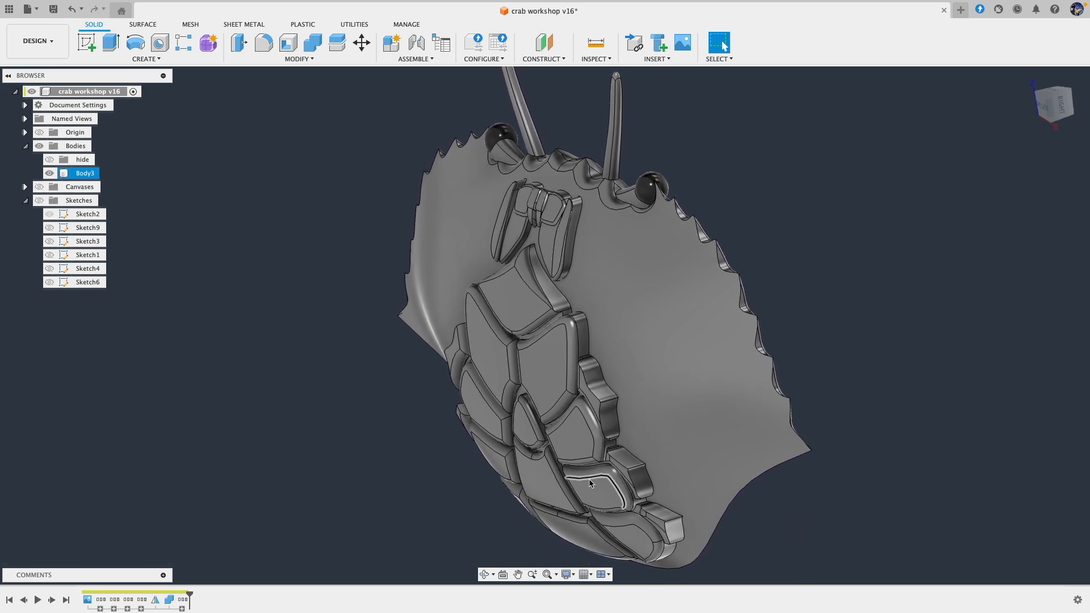
{"action": "middle_click_drag", "start_coordinate": [589, 479], "coordinate": [591, 479], "text": "shift"}
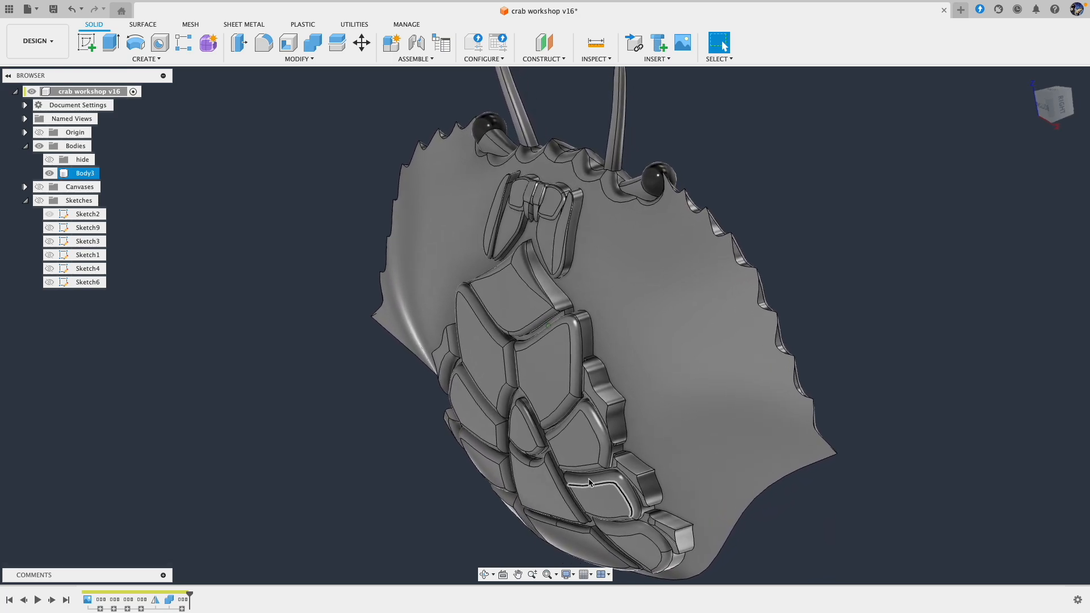
{"action": "scroll", "coordinate": [584, 473], "scroll_direction": "up", "scroll_amount": 3}
{"action": "middle_click_drag", "start_coordinate": [586, 337], "coordinate": [609, 447], "text": "shift"}
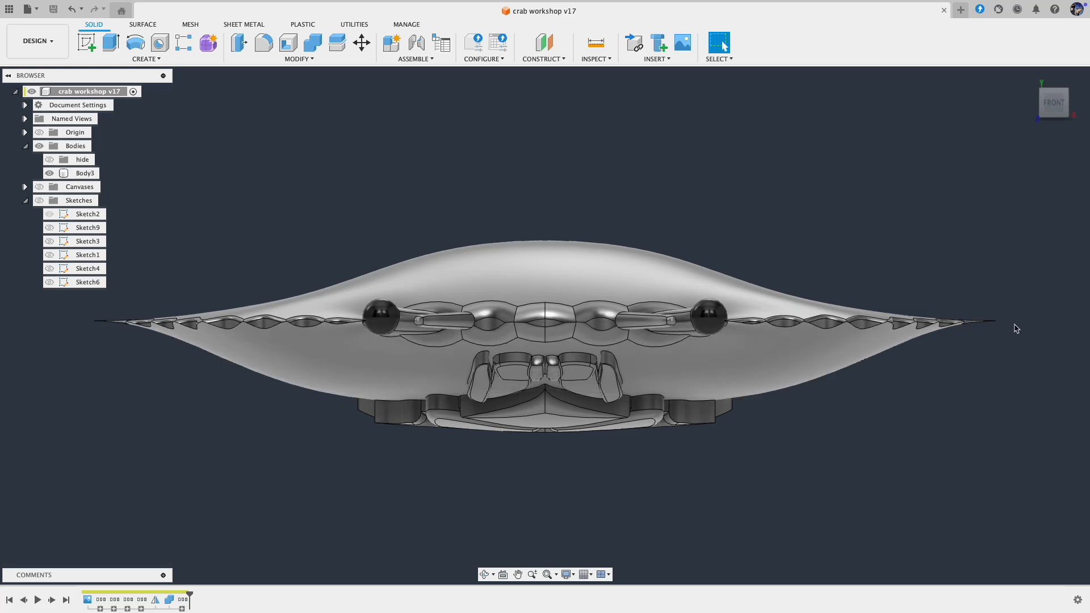
{"action": "middle_click_drag", "start_coordinate": [1021, 337], "coordinate": [997, 265], "text": "shift"}
{"action": "scroll", "coordinate": [692, 335], "scroll_direction": "down", "scroll_amount": 5}
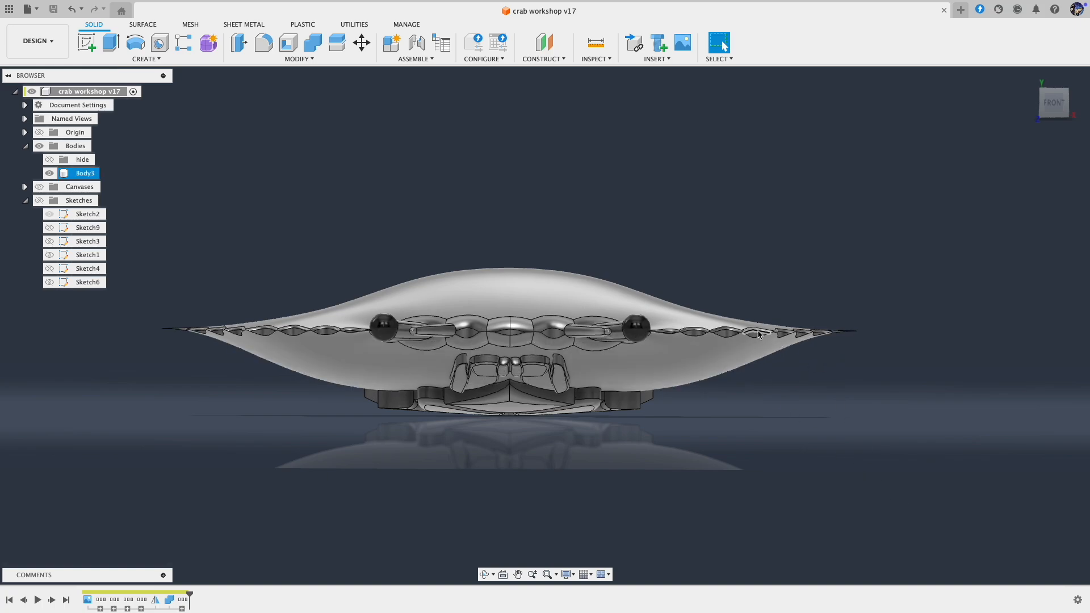
Step: Change the display environment to Photo Booth and turn on the layout grid
{"action": "key", "text": "F6"}
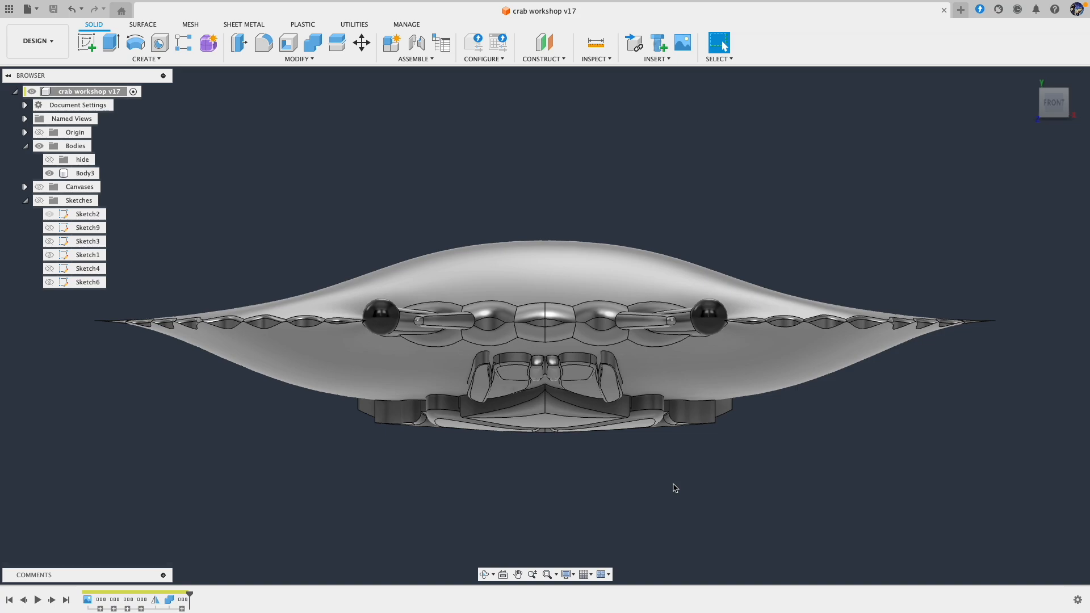
{"action": "left_click", "coordinate": [573, 577]}
{"action": "mouse_move", "coordinate": [600, 504]}
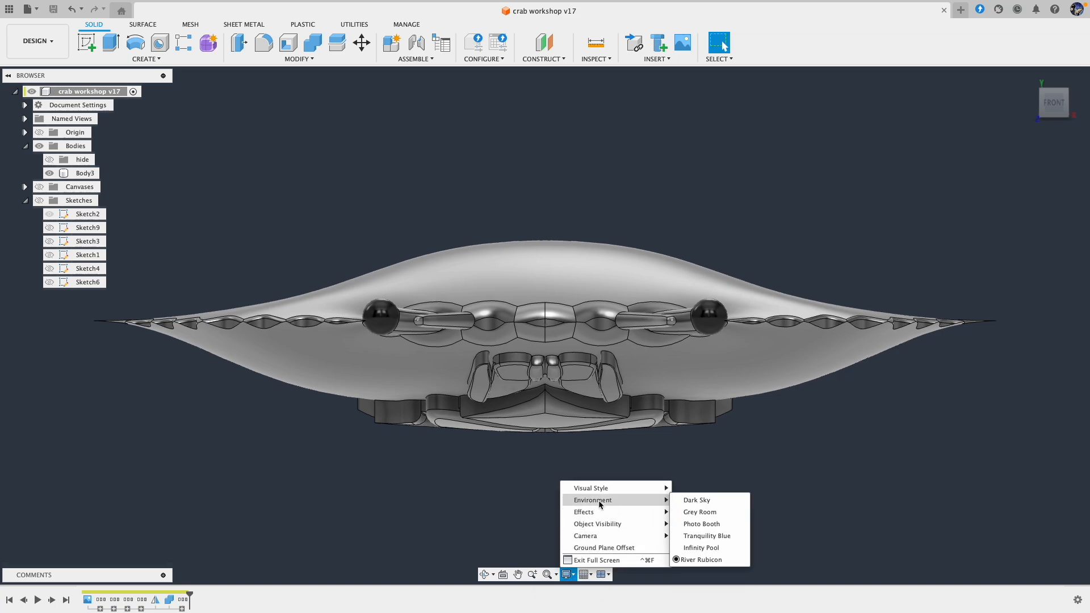
{"action": "left_click", "coordinate": [702, 524]}
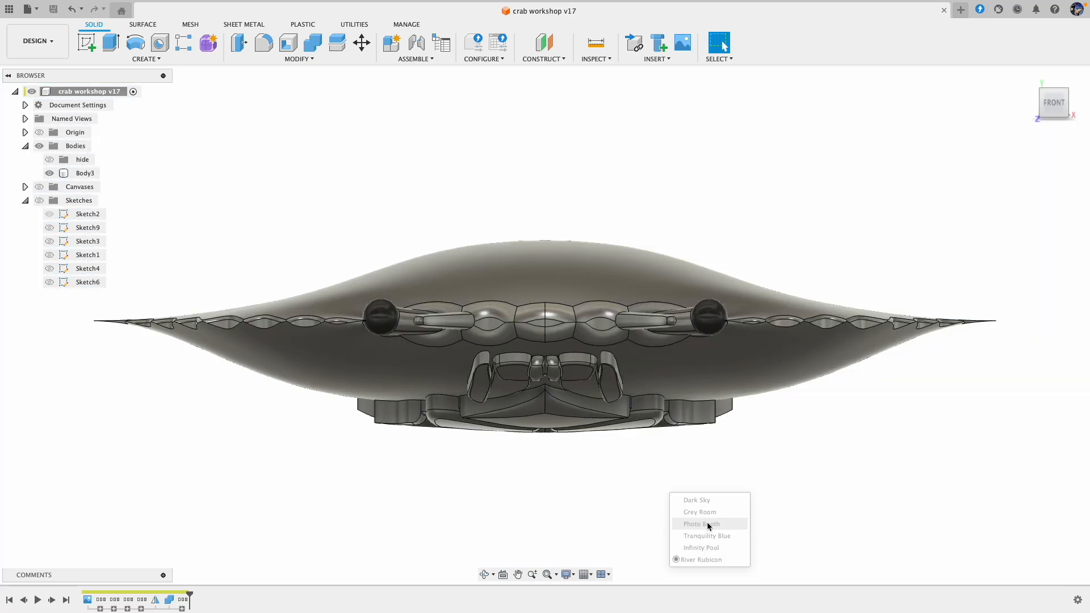
{"action": "left_click", "coordinate": [582, 575]}
{"action": "left_click", "coordinate": [589, 508]}
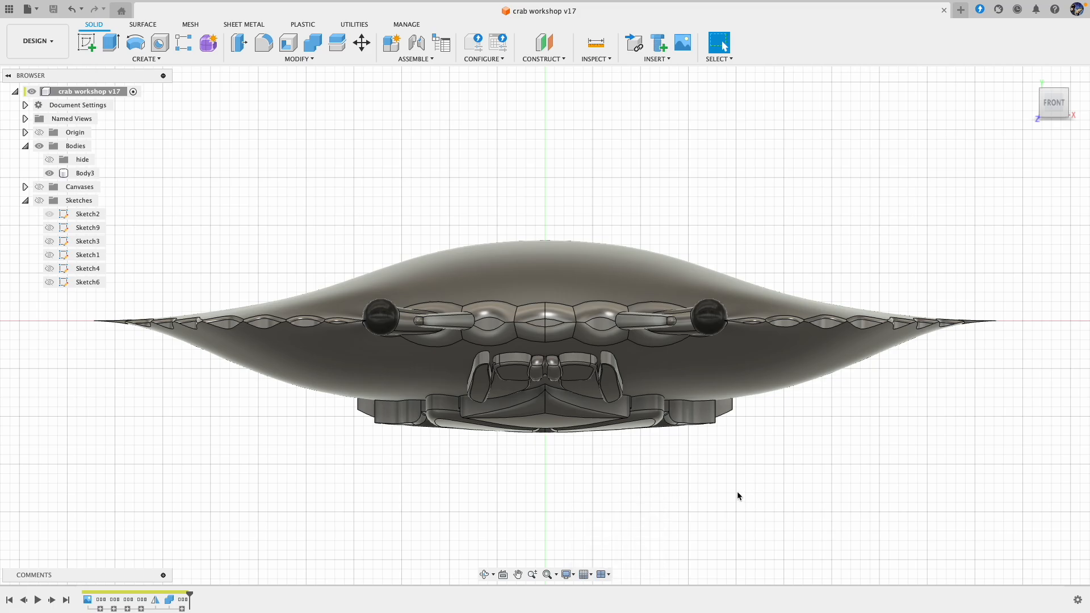
Step: Start a new sketch on the horizontal origin plane seen from the top
{"action": "middle_click_drag", "start_coordinate": [522, 364], "coordinate": [814, 238], "text": "shift"}
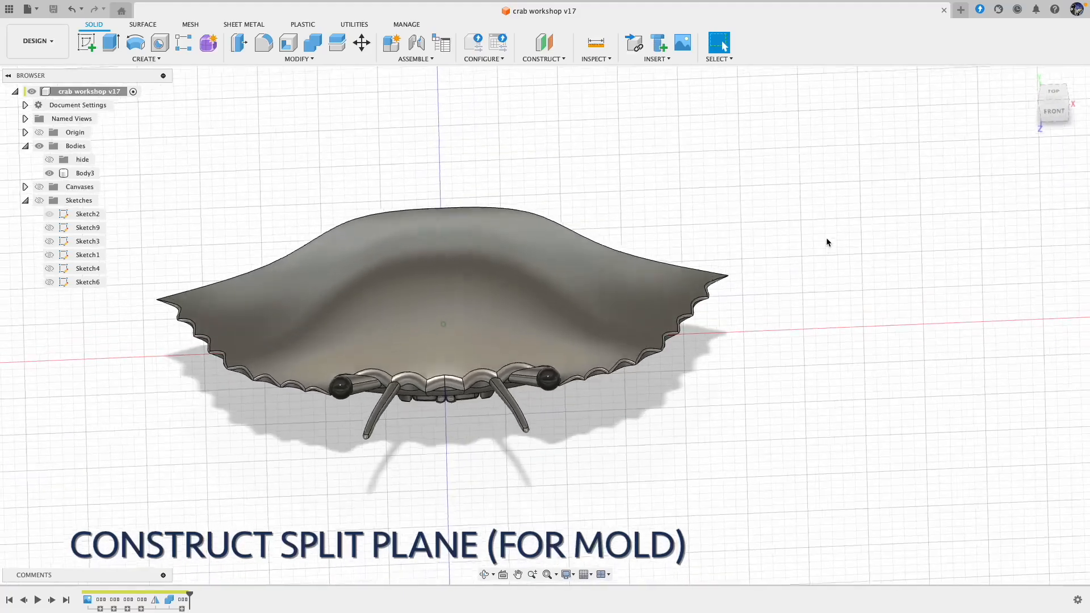
{"action": "middle_click_drag", "start_coordinate": [826, 239], "coordinate": [565, 176], "text": "shift"}
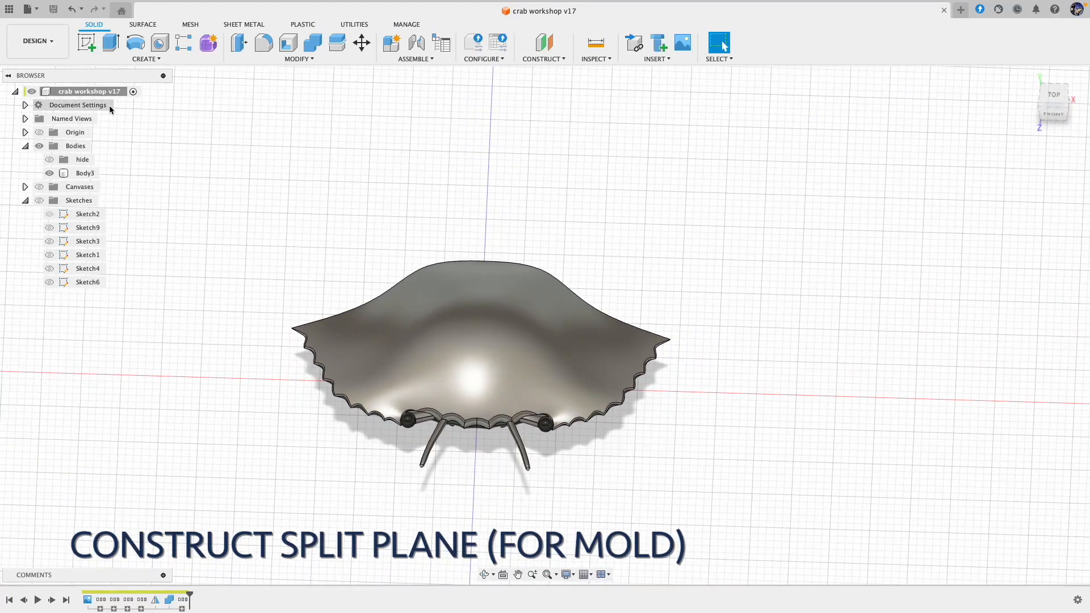
{"action": "left_click", "coordinate": [94, 47]}
{"action": "middle_click_drag", "start_coordinate": [667, 227], "coordinate": [694, 214], "text": "shift"}
{"action": "left_click", "coordinate": [1057, 101]}
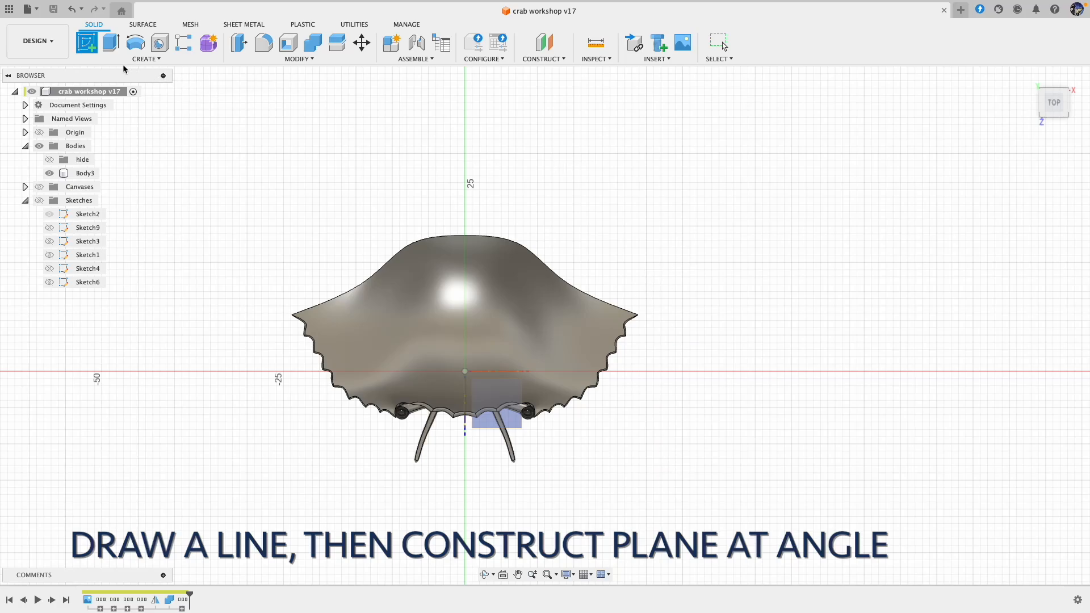
{"action": "left_click", "coordinate": [501, 410]}
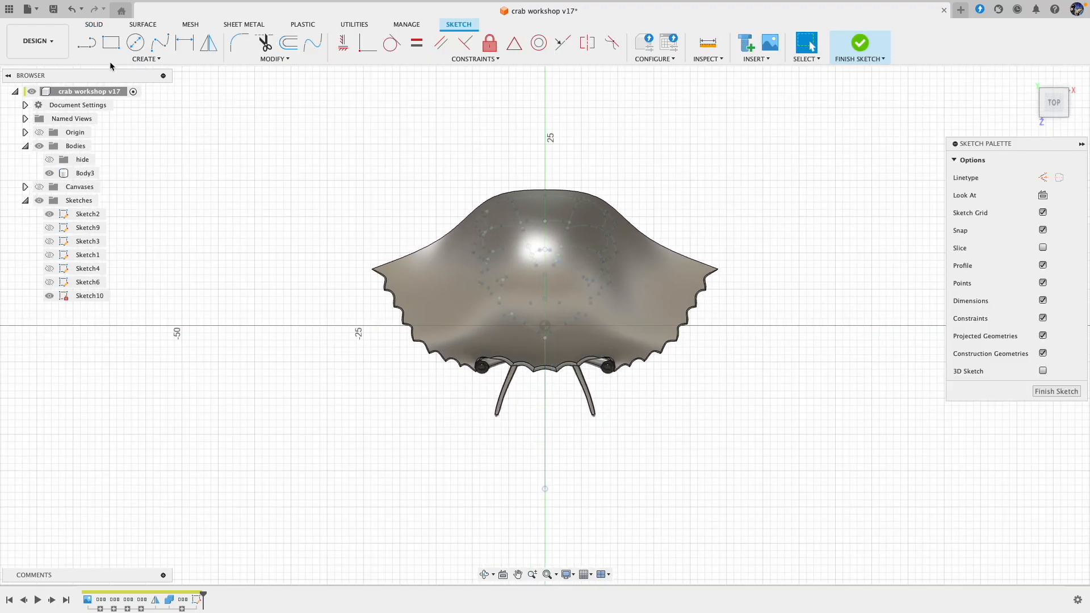
Step: Sketch a front-to-back construction line about 24 mm long beside the shell's right tip and finish the sketch
{"action": "left_click", "coordinate": [87, 43]}
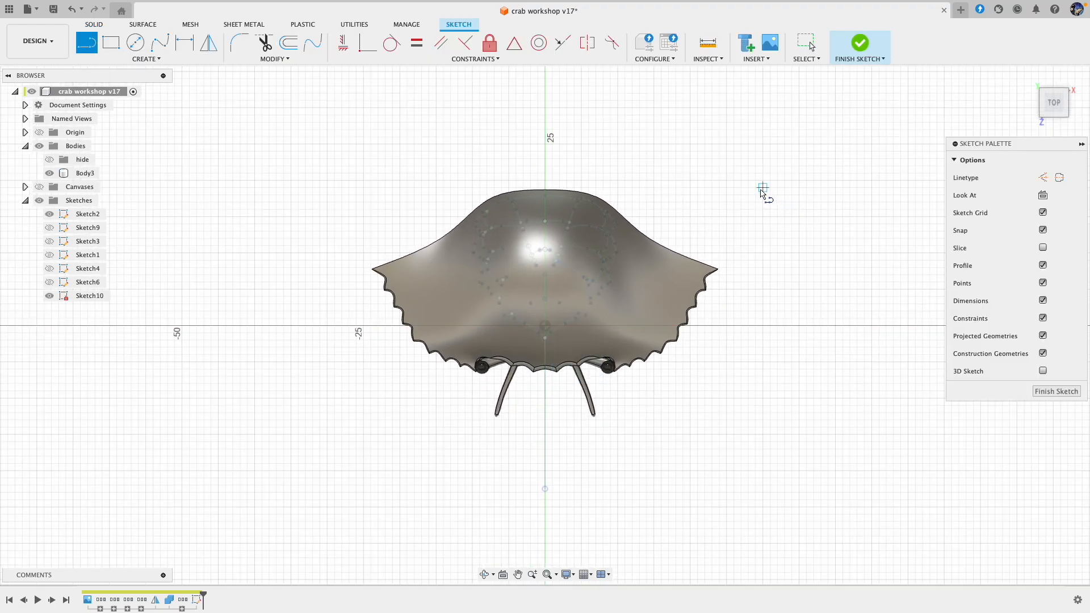
{"action": "key", "text": "Escape"}
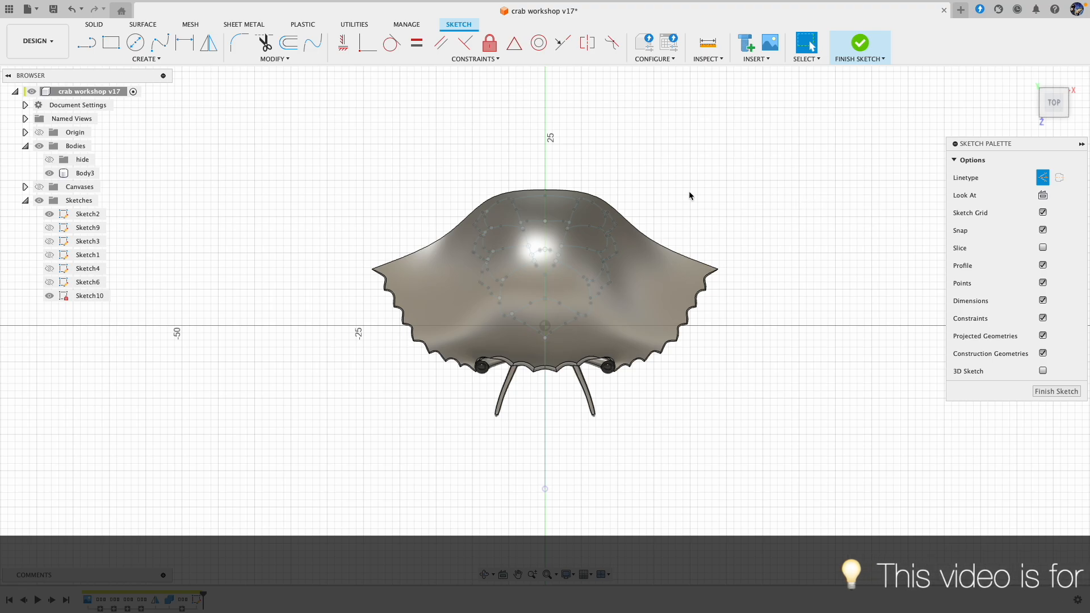
{"action": "left_click", "coordinate": [86, 43]}
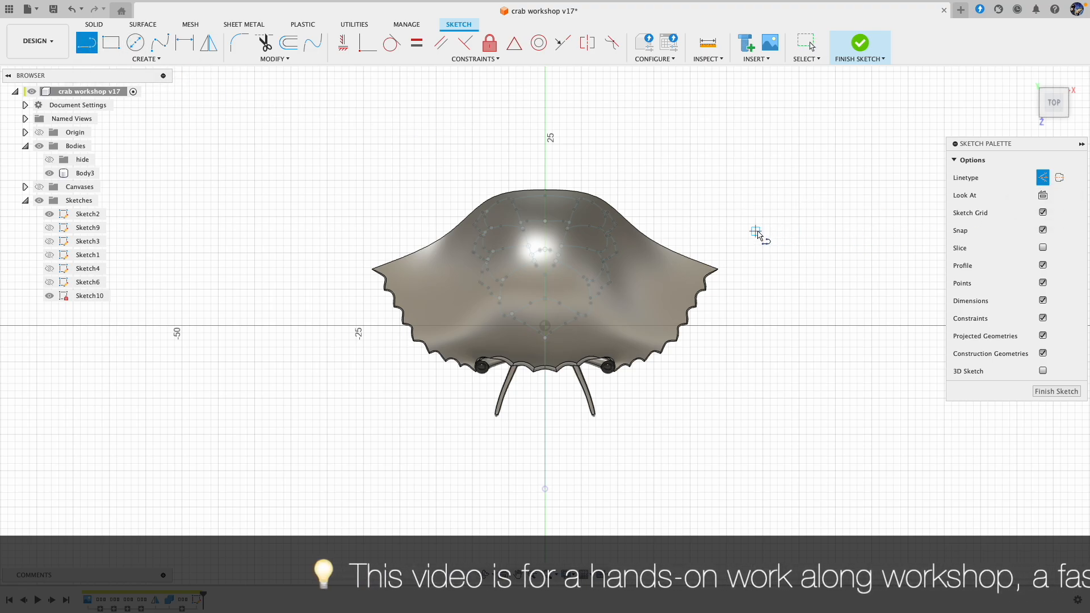
{"action": "left_click", "coordinate": [755, 390]}
{"action": "left_click", "coordinate": [733, 391]}
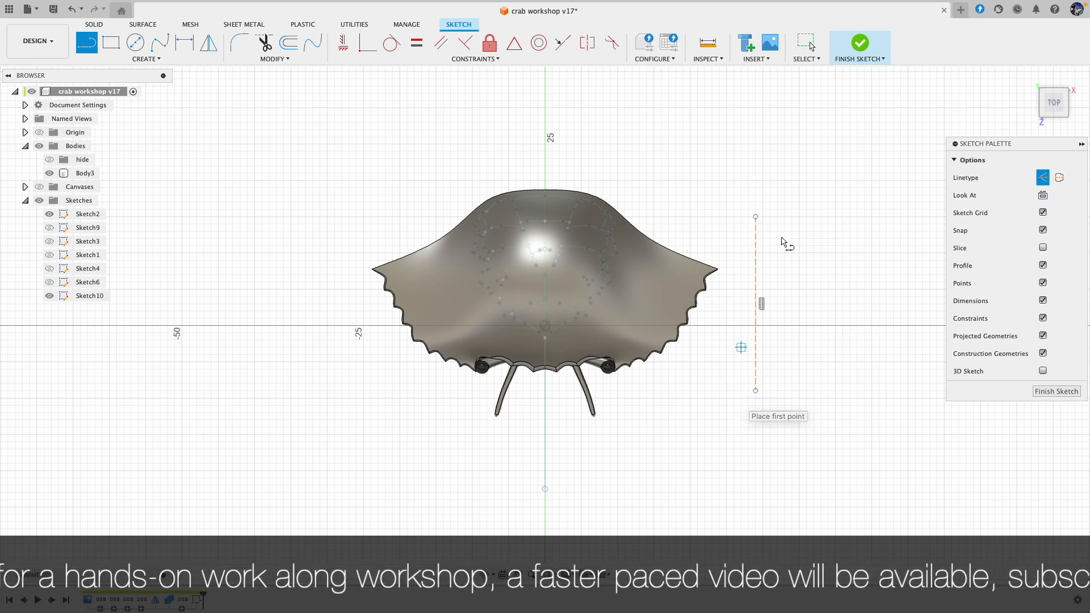
{"action": "left_click", "coordinate": [860, 43]}
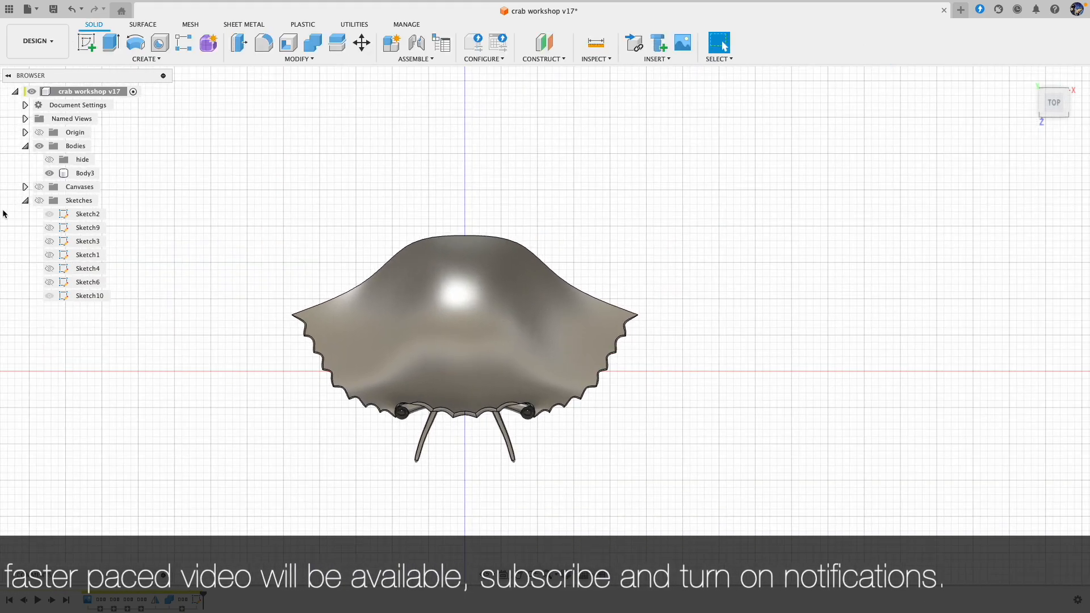
Step: Show the sketches and construct a plane at an angle of -60 degrees through the new construction line
{"action": "left_click", "coordinate": [39, 201]}
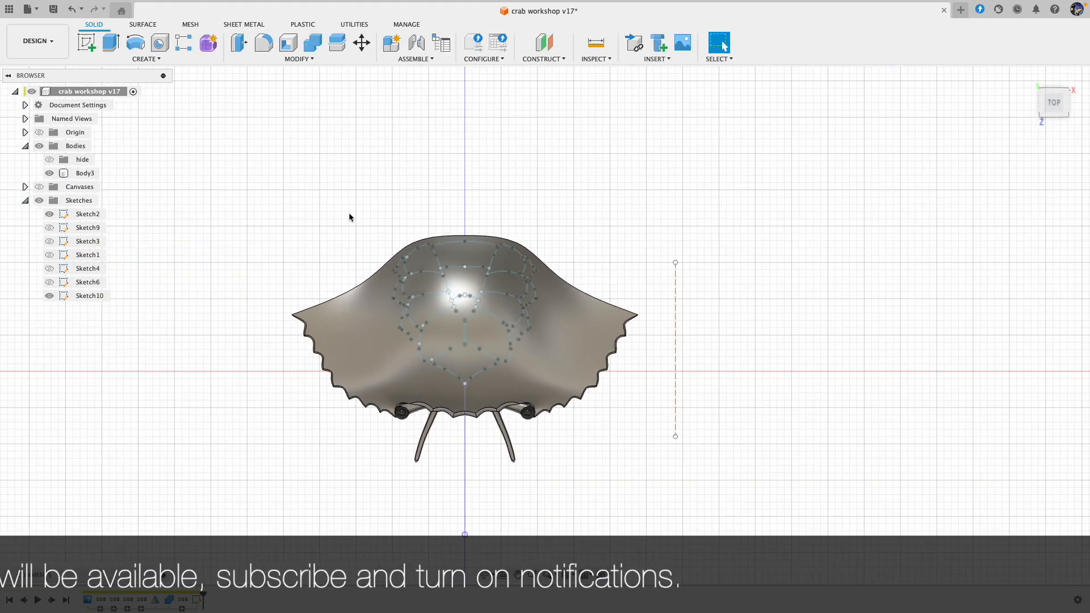
{"action": "left_click", "coordinate": [559, 59]}
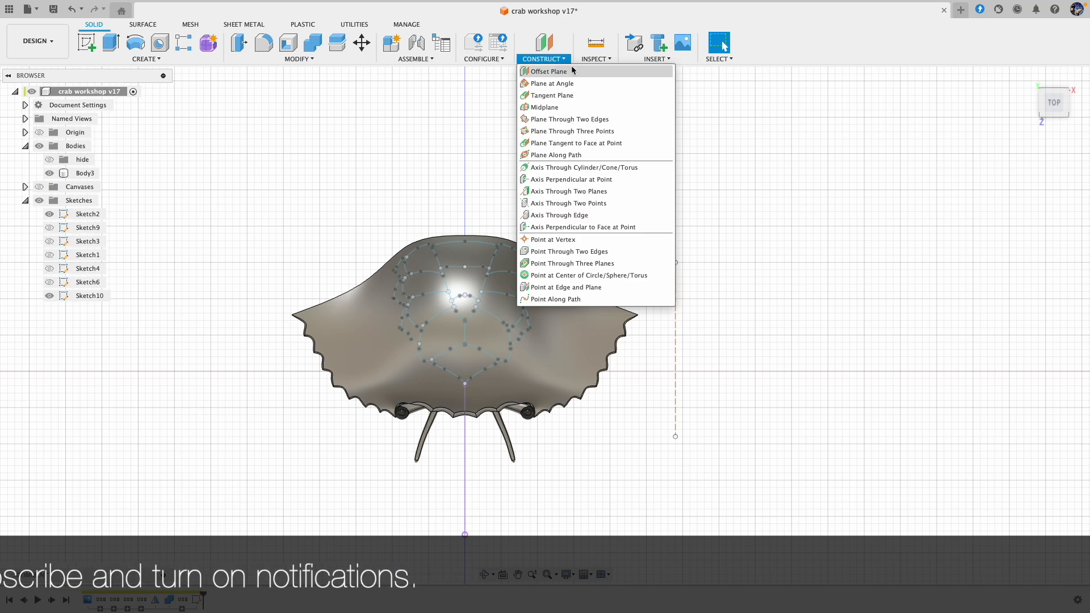
{"action": "left_click", "coordinate": [574, 83]}
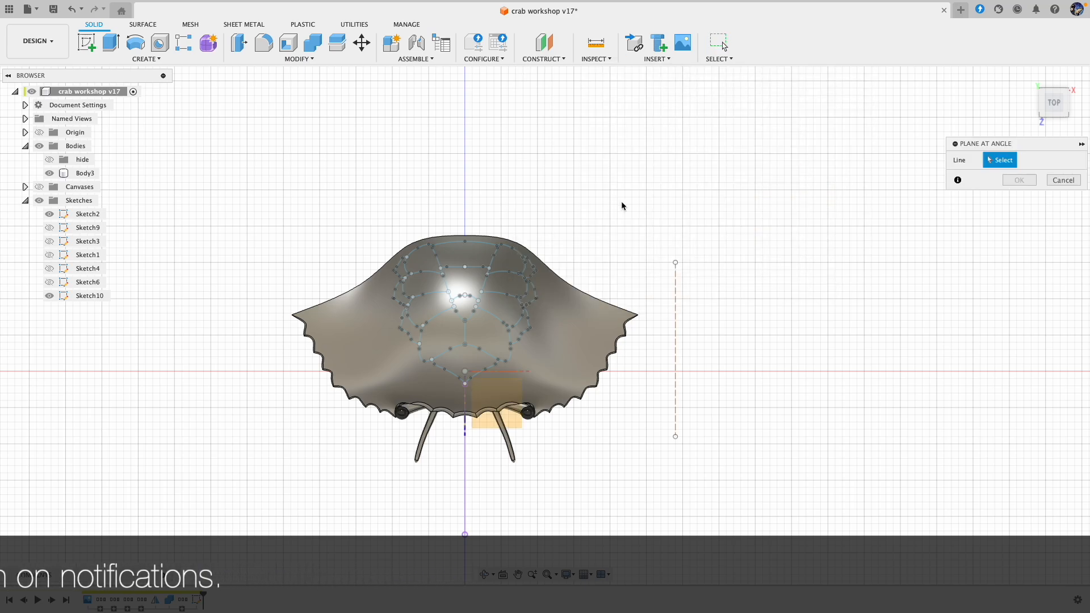
{"action": "left_click", "coordinate": [676, 364]}
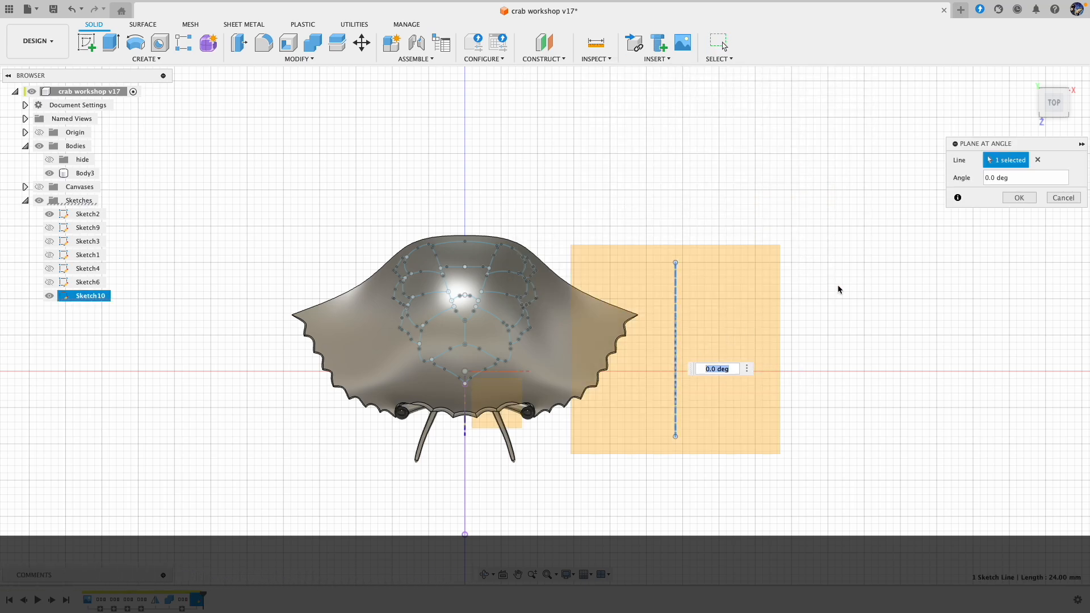
{"action": "middle_click_drag", "start_coordinate": [870, 273], "coordinate": [786, 298], "text": "shift"}
{"action": "left_click_drag", "start_coordinate": [792, 287], "coordinate": [817, 325]}
{"action": "left_click_drag", "start_coordinate": [817, 325], "coordinate": [766, 332]}
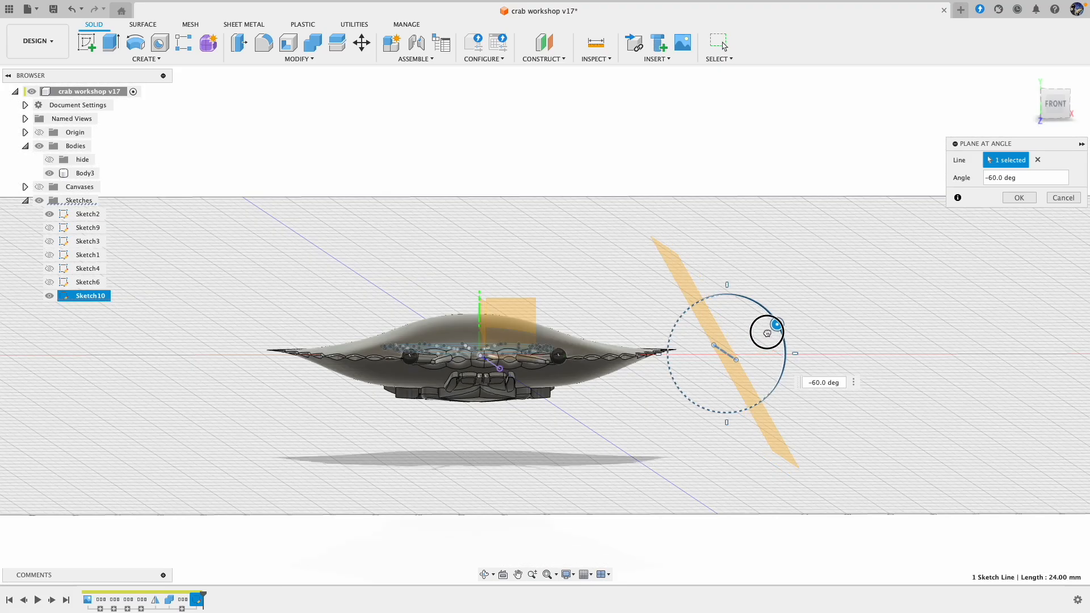
{"action": "middle_click_drag", "start_coordinate": [767, 332], "coordinate": [783, 332], "text": "shift"}
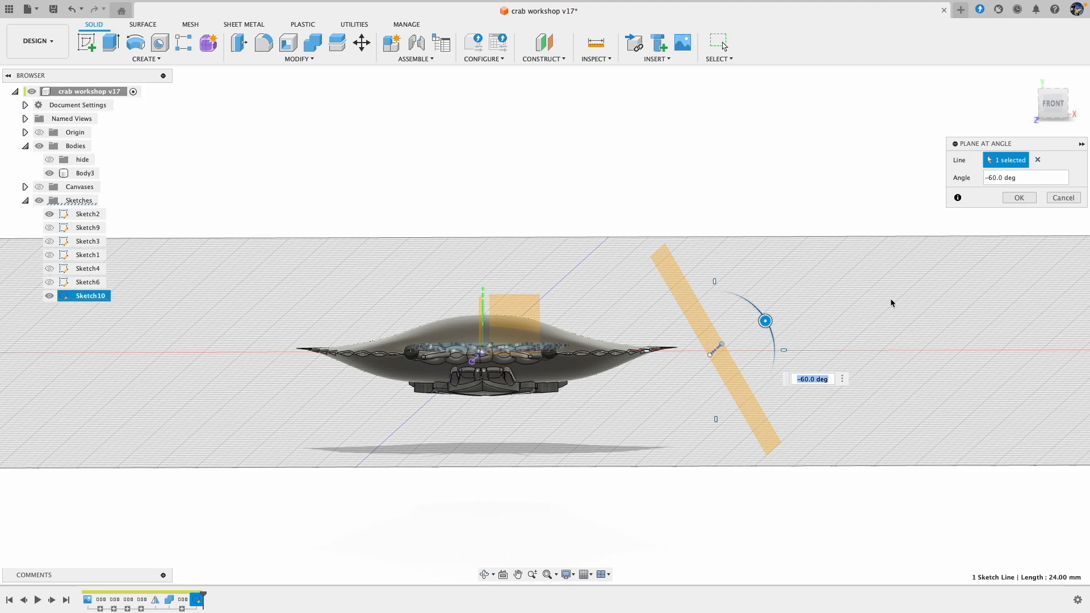
{"action": "left_click", "coordinate": [1018, 200]}
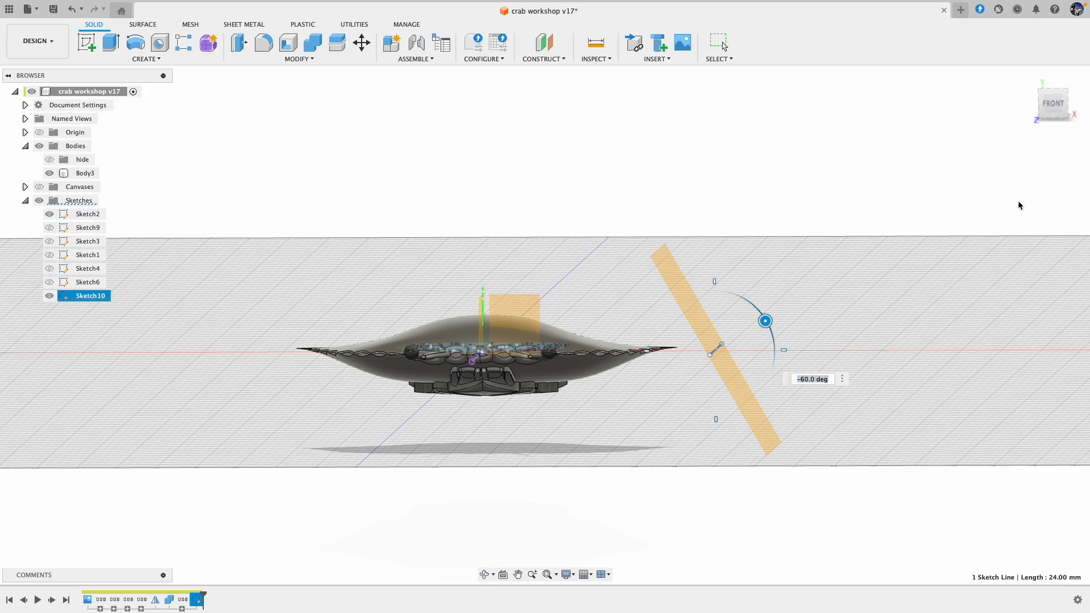
Step: Move the construction line and its angled plane closer to the shell's tip, placing the line at X 27 mm
{"action": "middle_click_drag", "start_coordinate": [963, 214], "coordinate": [603, 416], "text": "shift"}
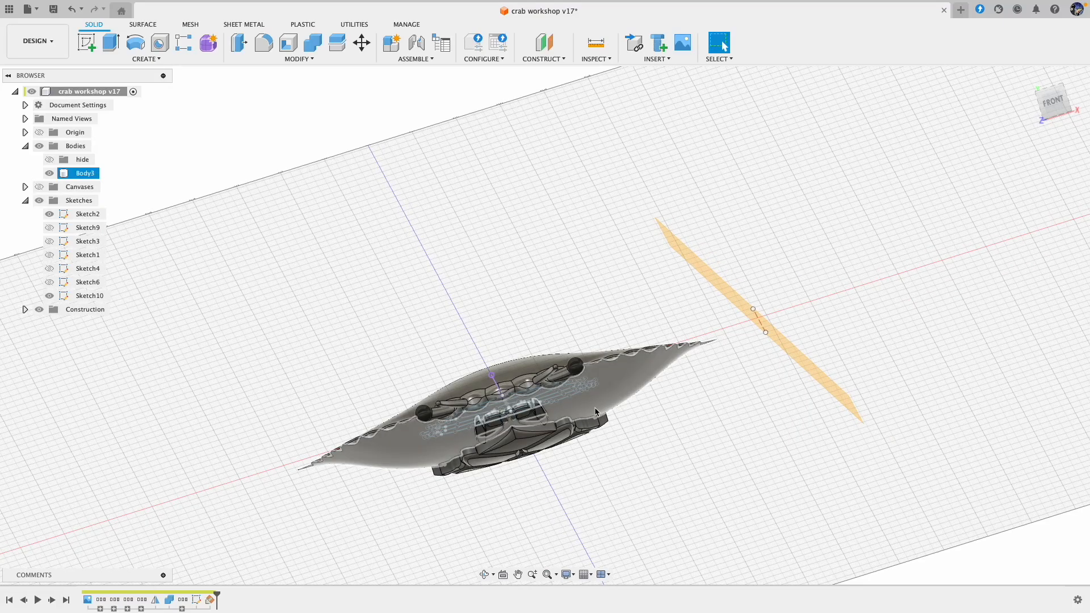
{"action": "middle_click_drag", "start_coordinate": [745, 313], "coordinate": [717, 354], "text": "shift"}
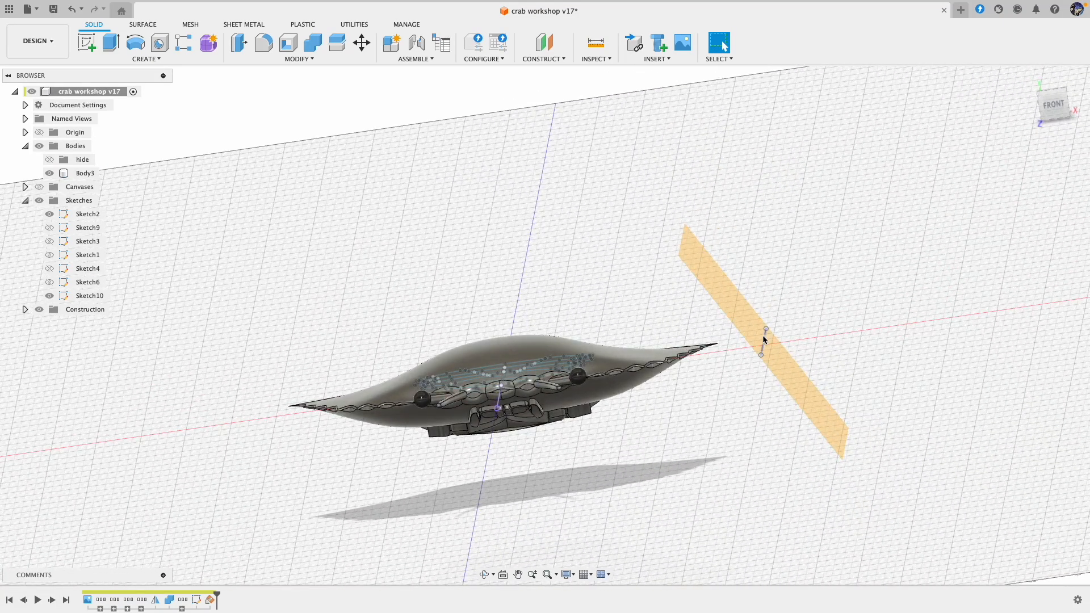
{"action": "left_click", "coordinate": [810, 407]}
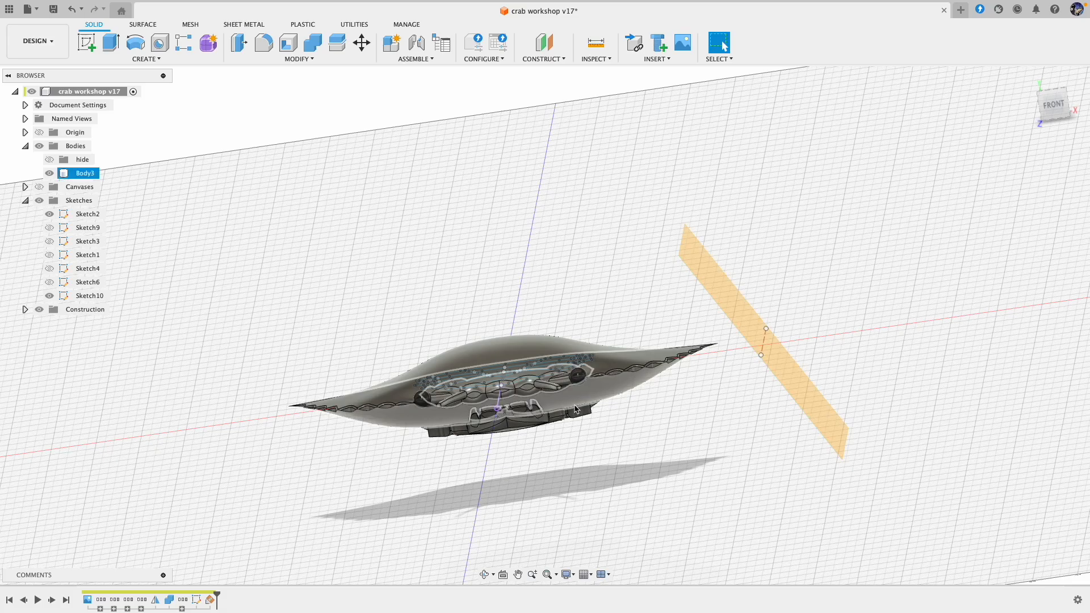
{"action": "left_click", "coordinate": [734, 341]}
{"action": "middle_click_drag", "start_coordinate": [827, 431], "coordinate": [741, 312], "text": "shift"}
{"action": "left_click", "coordinate": [743, 314]}
{"action": "middle_click_drag", "start_coordinate": [740, 275], "coordinate": [746, 267], "text": "shift"}
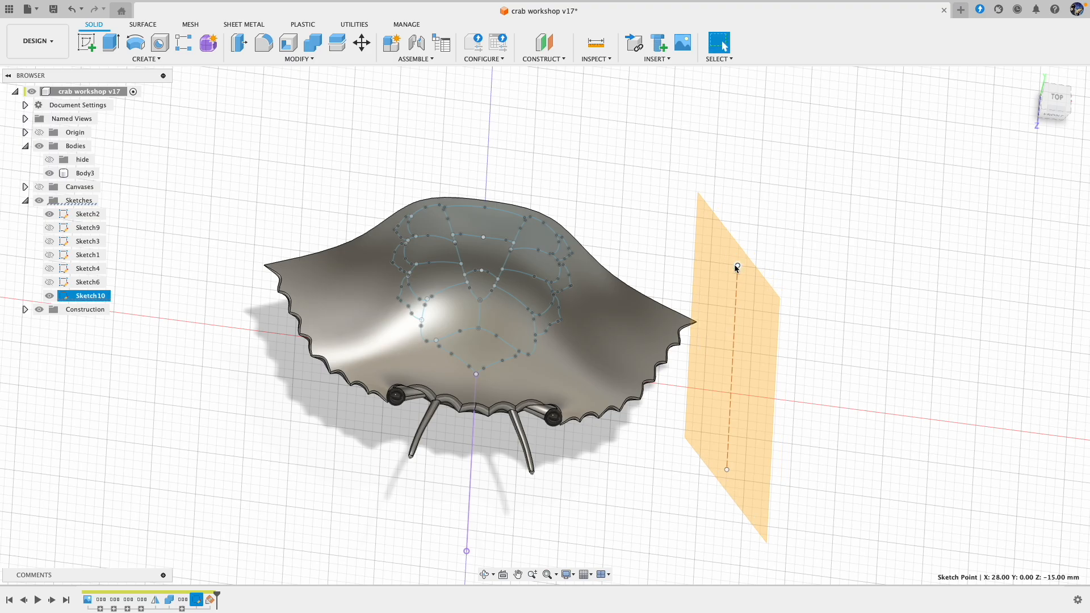
{"action": "mouse_move", "coordinate": [729, 269]}
{"action": "middle_mouse_down", "text": "shift"}
{"action": "mouse_move", "coordinate": [867, 312]}
{"action": "mouse_move", "coordinate": [587, 474]}
{"action": "mouse_move", "coordinate": [663, 385]}
{"action": "mouse_move", "coordinate": [752, 318]}
{"action": "mouse_move", "coordinate": [703, 320]}
{"action": "mouse_move", "coordinate": [565, 400]}
{"action": "middle_mouse_up", "text": "shift"}
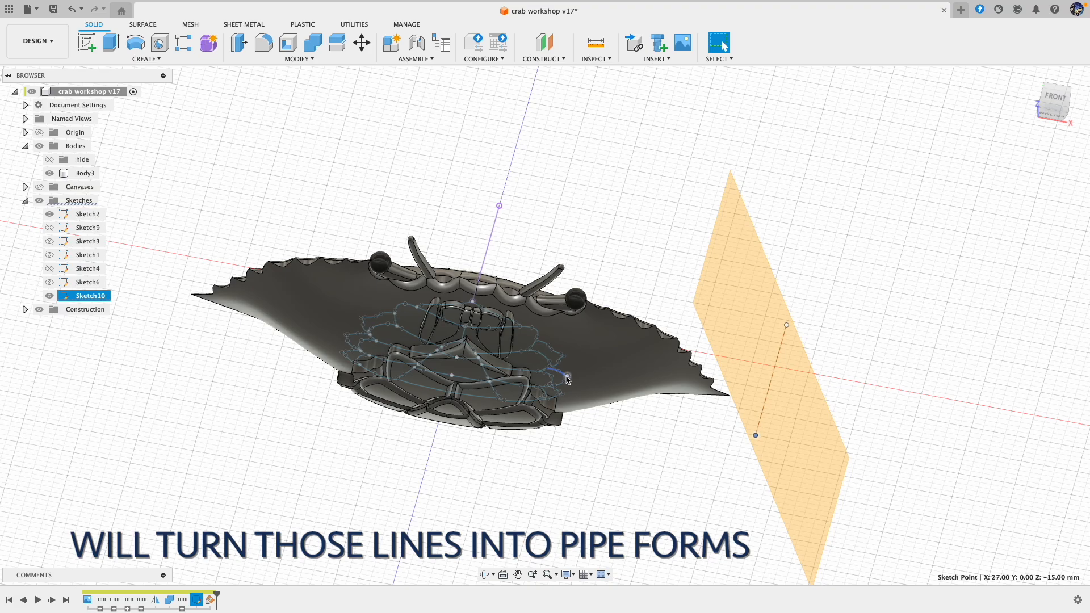
{"action": "mouse_move", "coordinate": [568, 379]}
{"action": "middle_mouse_down", "text": "shift"}
{"action": "mouse_move", "coordinate": [739, 340]}
{"action": "mouse_move", "coordinate": [761, 315]}
{"action": "mouse_move", "coordinate": [815, 345]}
{"action": "middle_mouse_up", "text": "shift"}
{"action": "middle_click_drag", "start_coordinate": [821, 388], "coordinate": [807, 436], "text": "shift"}
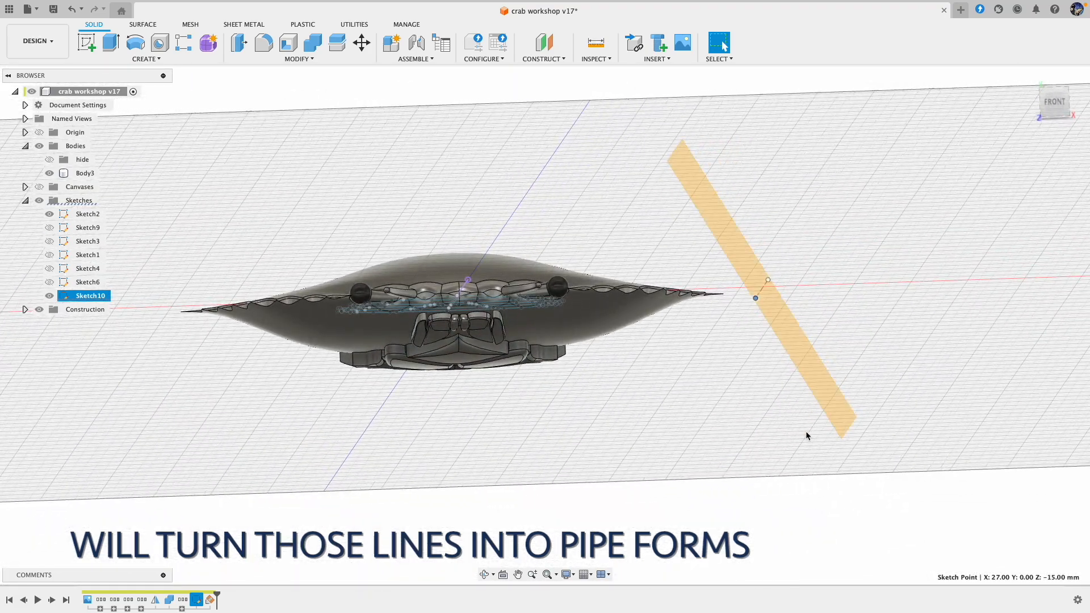
{"action": "left_click", "coordinate": [588, 325]}
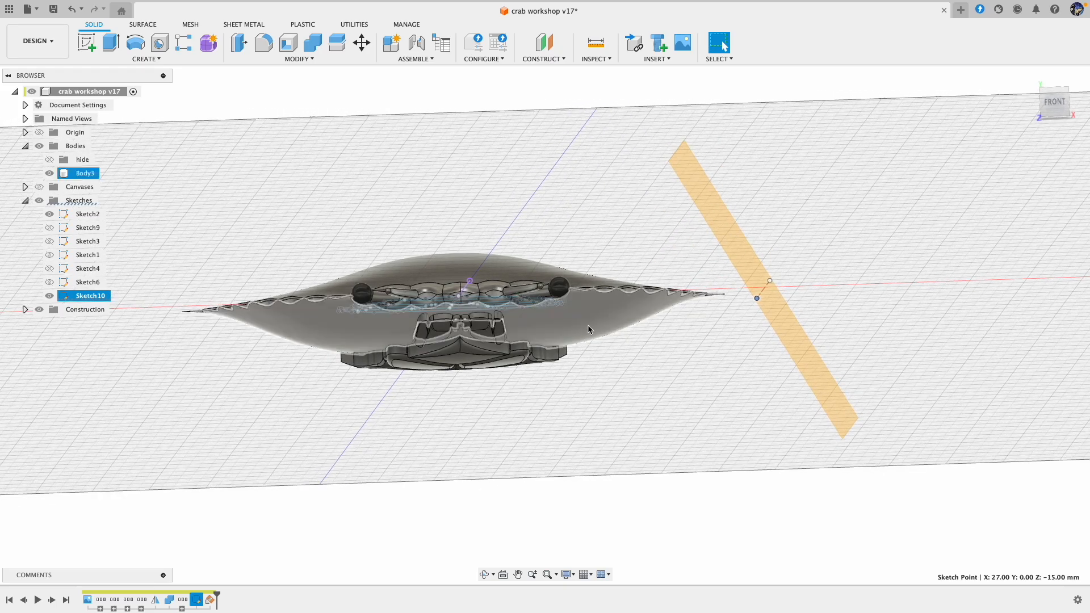
Step: Start a new sketch on the horizontal origin plane, viewed from the crab's underside
{"action": "mouse_move", "coordinate": [609, 333]}
{"action": "middle_mouse_down", "text": "shift"}
{"action": "mouse_move", "coordinate": [560, 343]}
{"action": "mouse_move", "coordinate": [523, 284]}
{"action": "mouse_move", "coordinate": [437, 199]}
{"action": "middle_mouse_up", "text": "shift"}
{"action": "scroll", "coordinate": [290, 156], "scroll_direction": "up", "scroll_amount": 2}
{"action": "middle_click_drag", "start_coordinate": [289, 155], "coordinate": [250, 134], "text": "shift"}
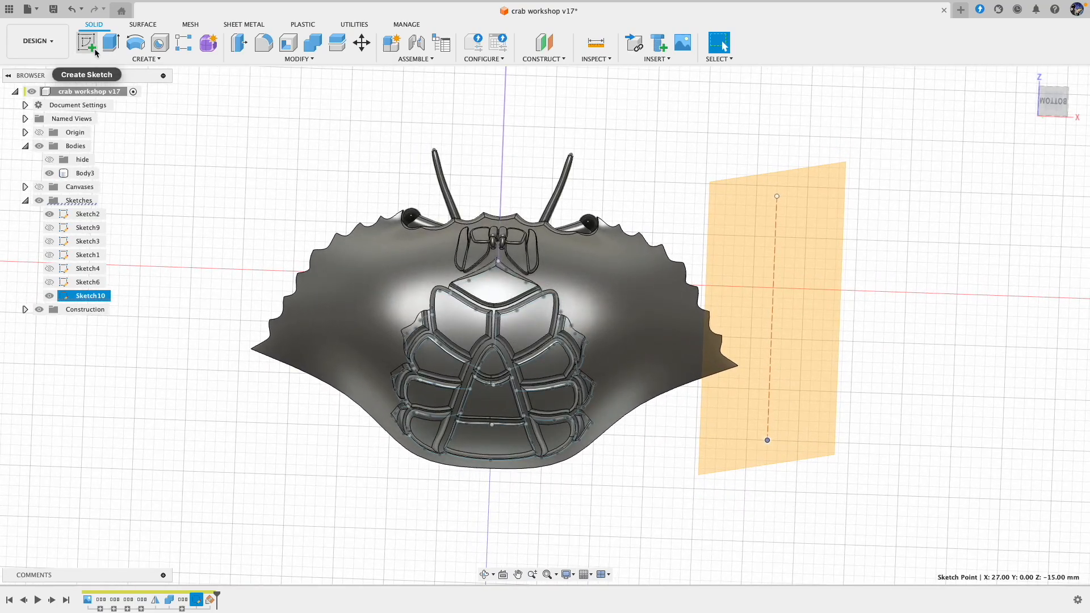
{"action": "left_click", "coordinate": [94, 52]}
{"action": "left_click", "coordinate": [251, 272]}
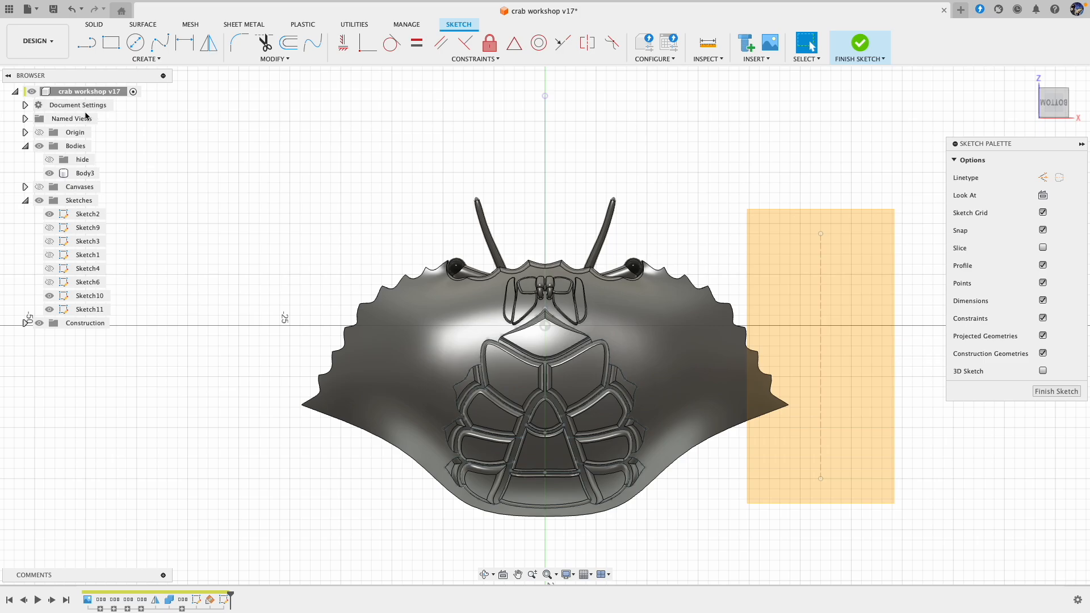
{"action": "mouse_move", "coordinate": [590, 297]}
{"action": "middle_mouse_down", "text": "shift"}
{"action": "mouse_move", "coordinate": [600, 275]}
{"action": "mouse_move", "coordinate": [591, 295]}
{"action": "middle_mouse_up", "text": "shift"}
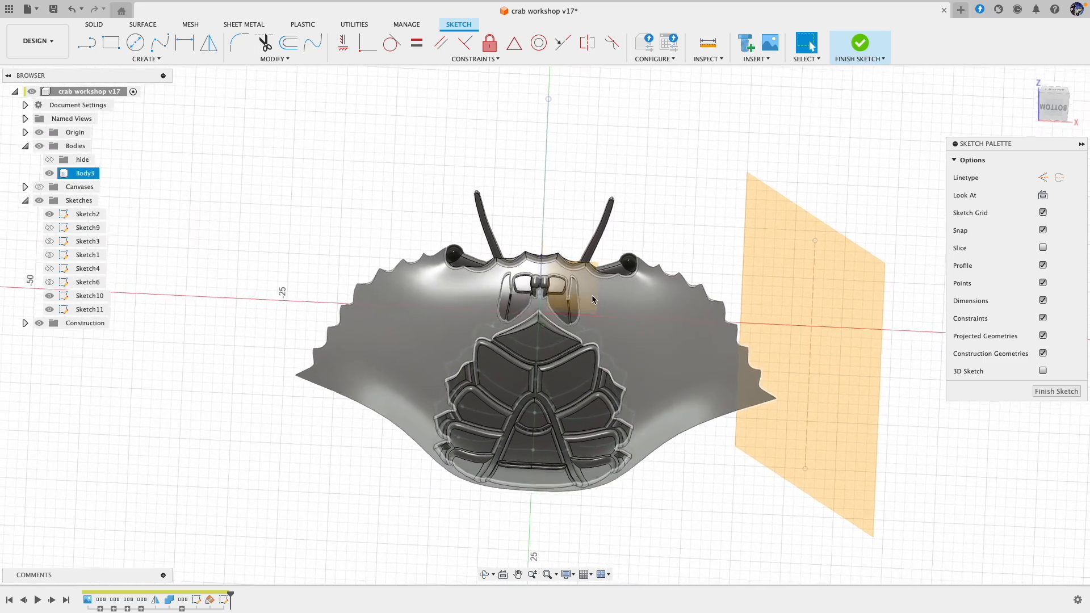
{"action": "scroll", "coordinate": [591, 294], "scroll_direction": "down", "scroll_amount": 4}
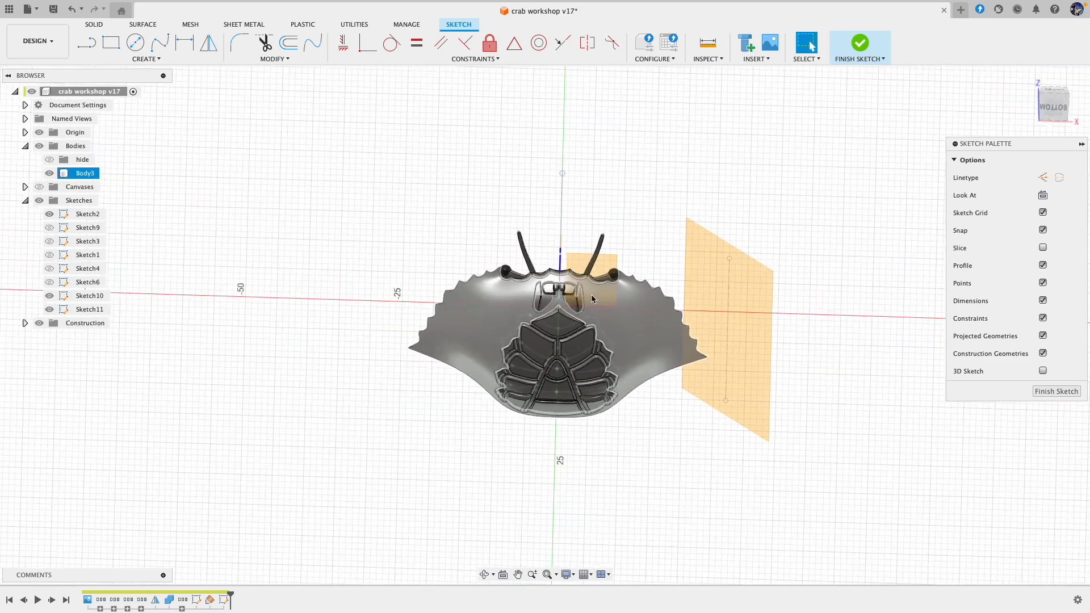
Step: Enable 3D sketching for the new sketch and hide all the other sketches
{"action": "left_click", "coordinate": [605, 265]}
{"action": "middle_click_drag", "start_coordinate": [680, 240], "coordinate": [674, 241], "text": "shift"}
{"action": "scroll", "coordinate": [674, 245], "scroll_direction": "up", "scroll_amount": 5}
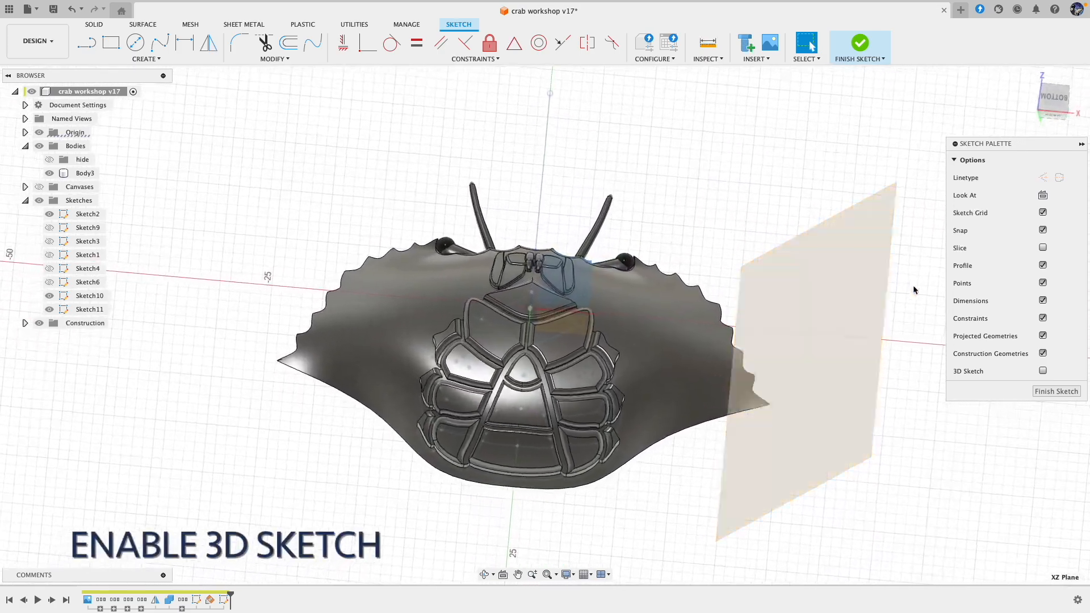
{"action": "mouse_move", "coordinate": [892, 399]}
{"action": "middle_mouse_down", "text": "shift"}
{"action": "mouse_move", "coordinate": [628, 360]}
{"action": "mouse_move", "coordinate": [770, 334]}
{"action": "mouse_move", "coordinate": [765, 350]}
{"action": "mouse_move", "coordinate": [696, 343]}
{"action": "mouse_move", "coordinate": [703, 312]}
{"action": "mouse_move", "coordinate": [465, 238]}
{"action": "mouse_move", "coordinate": [279, 138]}
{"action": "middle_mouse_up", "text": "shift"}
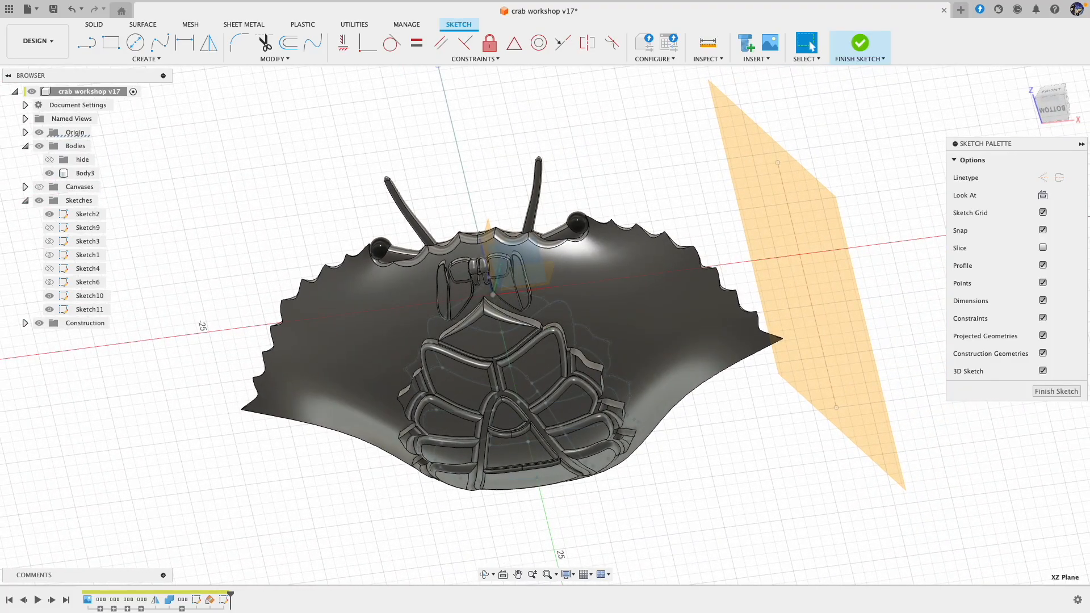
{"action": "mouse_move", "coordinate": [482, 284]}
{"action": "middle_mouse_down", "text": "shift"}
{"action": "mouse_move", "coordinate": [467, 309]}
{"action": "mouse_move", "coordinate": [175, 325]}
{"action": "middle_mouse_up", "text": "shift"}
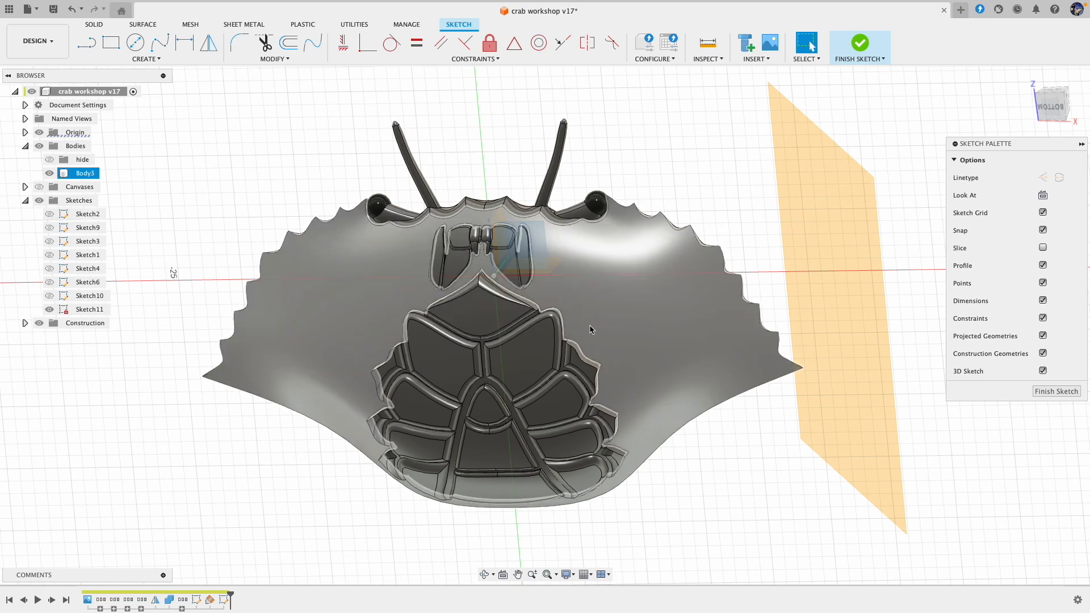
{"action": "middle_click_drag", "start_coordinate": [591, 326], "coordinate": [588, 330], "text": "shift"}
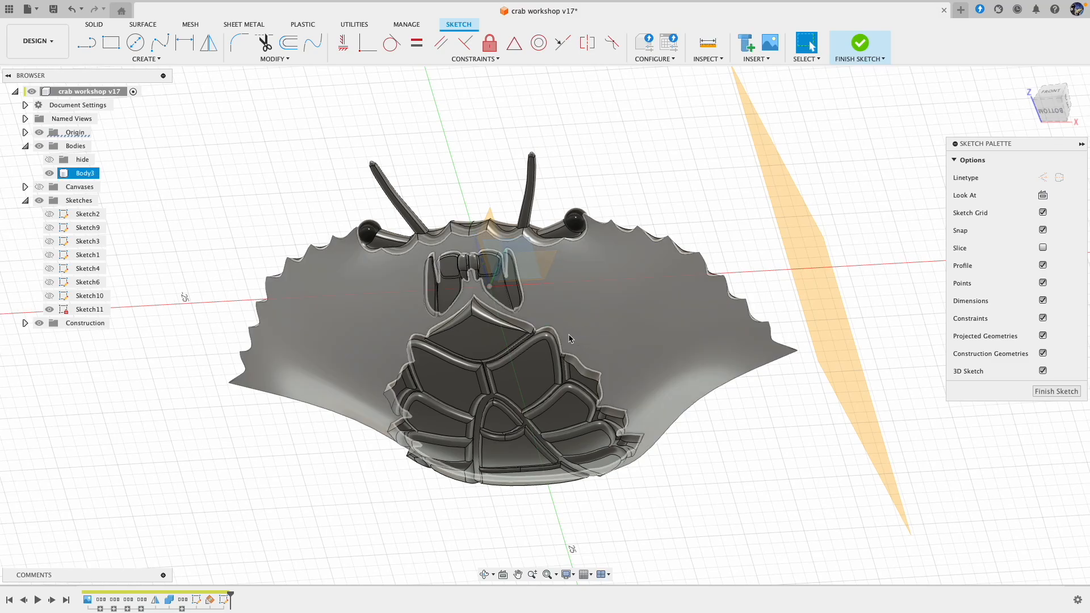
Step: Sketch a separate line about 2 mm long on the shell's underside, running outward from the abdomen's edge
{"action": "left_click", "coordinate": [91, 49]}
{"action": "middle_click_drag", "start_coordinate": [550, 309], "coordinate": [564, 334], "text": "shift"}
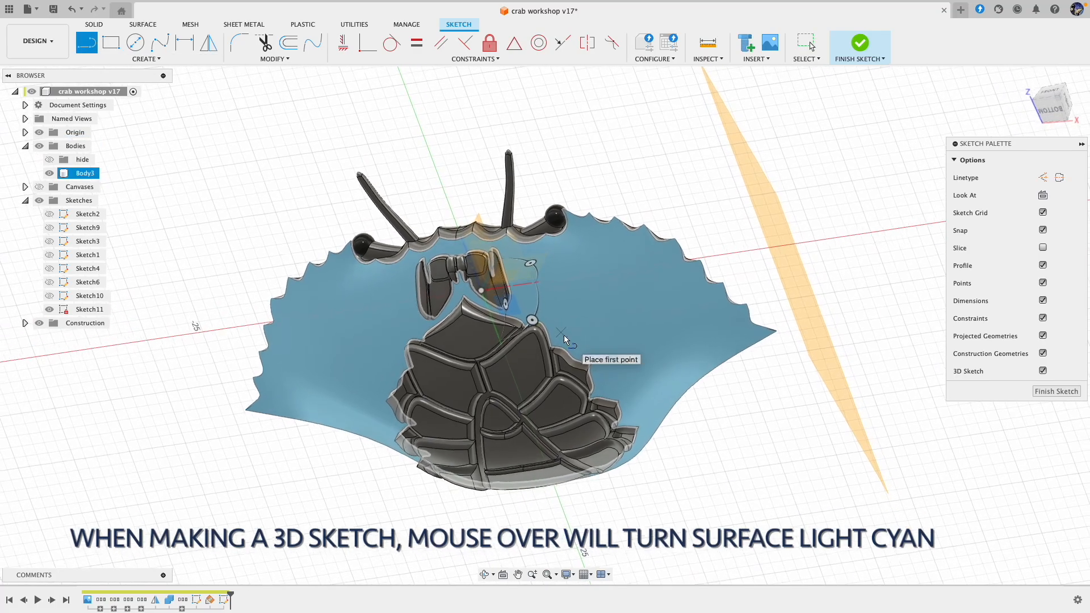
{"action": "left_click", "coordinate": [563, 333]}
{"action": "middle_click_drag", "start_coordinate": [578, 322], "coordinate": [619, 312], "text": "shift"}
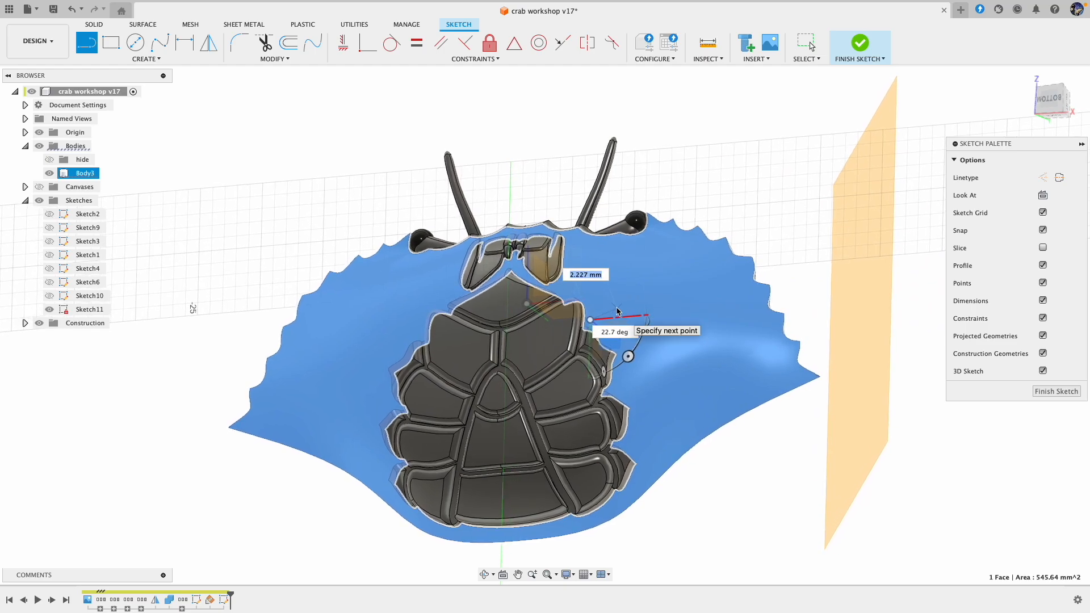
{"action": "left_click", "coordinate": [617, 306]}
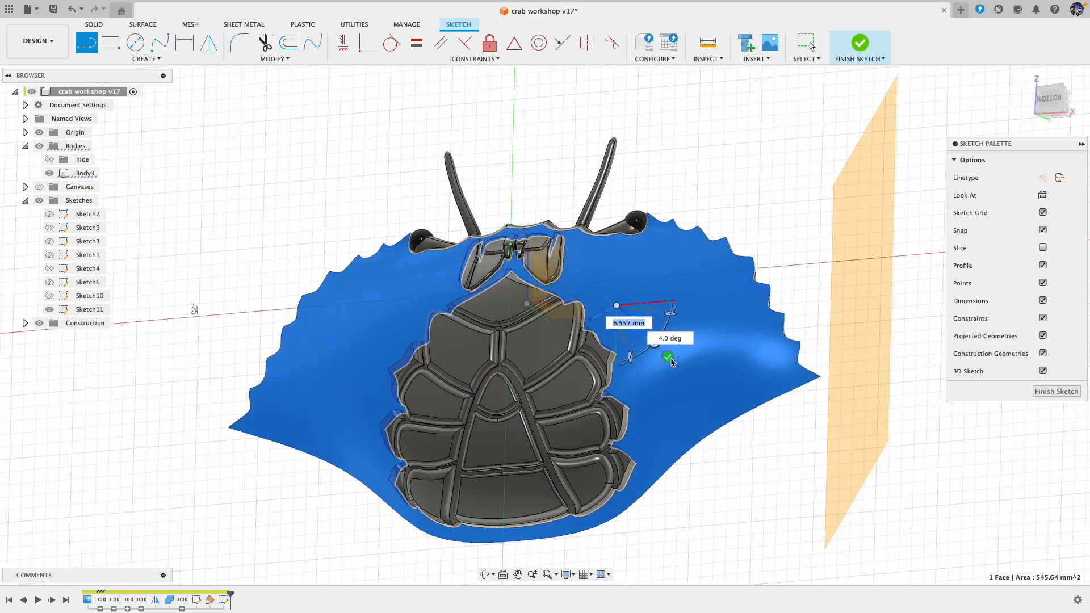
{"action": "left_click", "coordinate": [667, 358]}
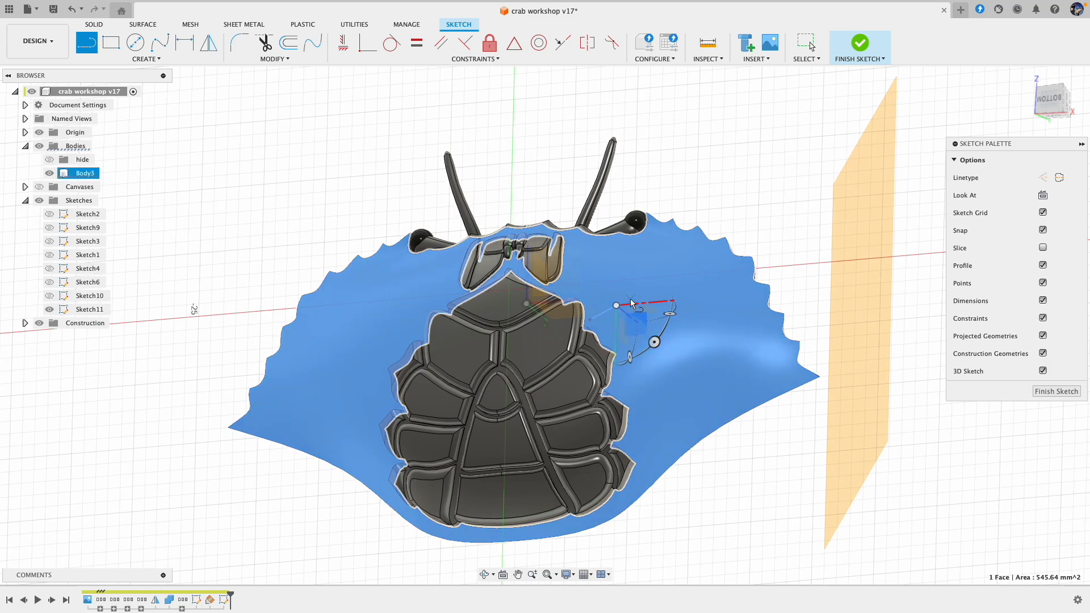
Step: Sketch a second separate line about 24 mm long from near the short line's outer end out to the angled plane
{"action": "middle_click_drag", "start_coordinate": [629, 299], "coordinate": [625, 299]}
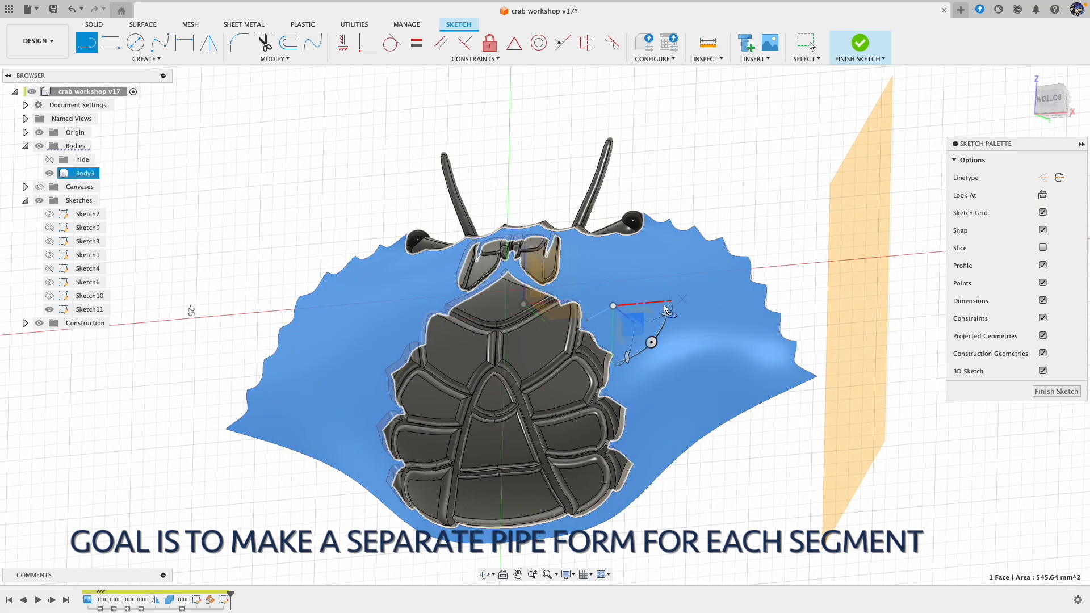
{"action": "left_click", "coordinate": [615, 298]}
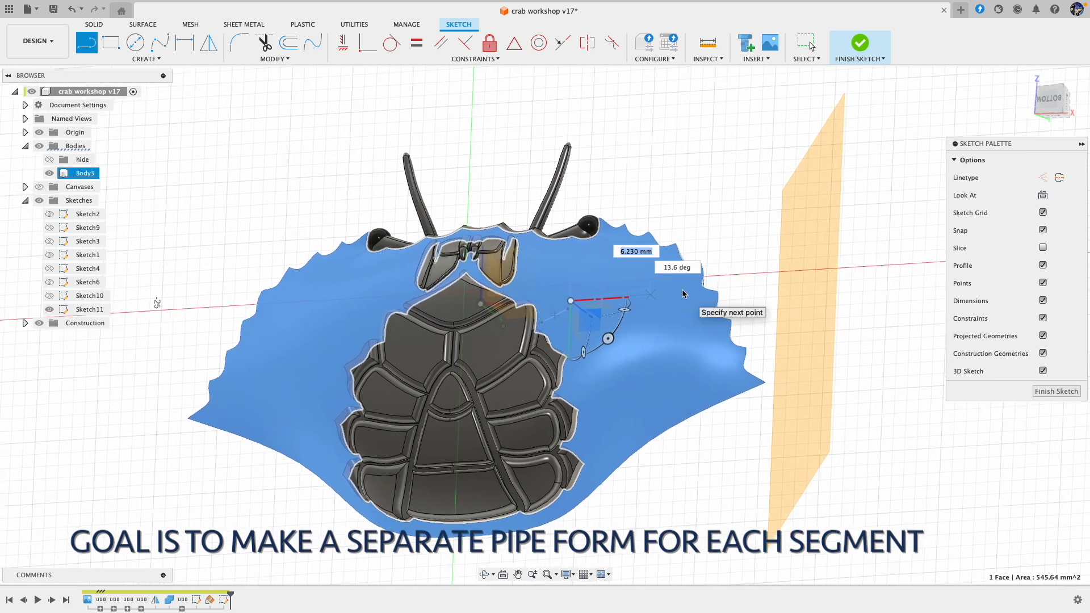
{"action": "middle_click_drag", "start_coordinate": [680, 290], "coordinate": [637, 277], "text": "shift"}
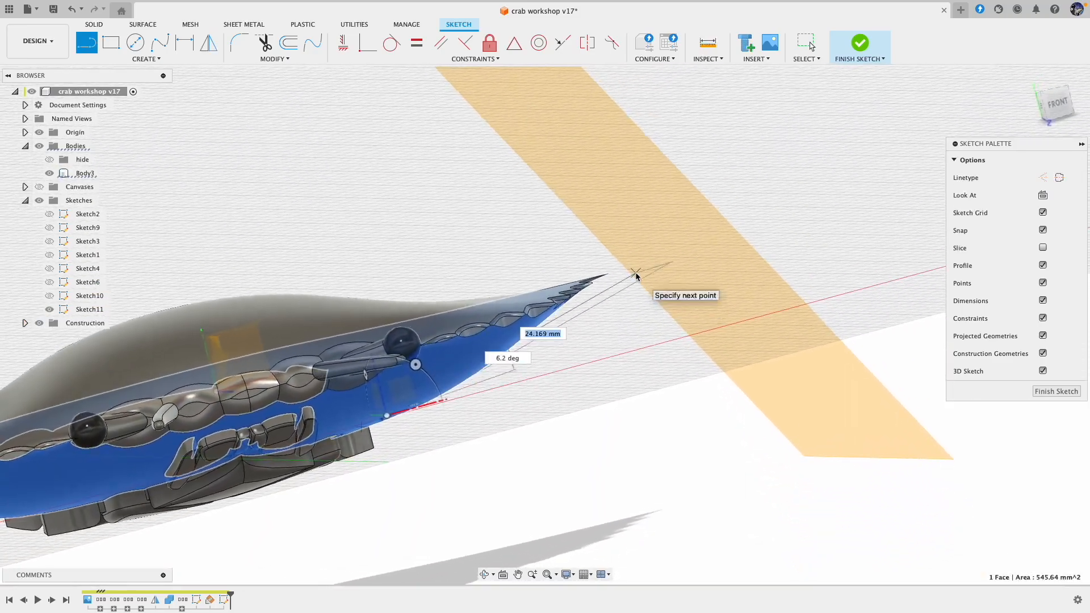
{"action": "middle_click_drag", "start_coordinate": [638, 264], "coordinate": [702, 398], "text": "shift"}
Step: Move the long line's outer endpoint to meet the angled plane at about X 26.3, Y 1.1, Z 0.2 mm
{"action": "middle_click_drag", "start_coordinate": [709, 458], "coordinate": [732, 466], "text": "shift"}
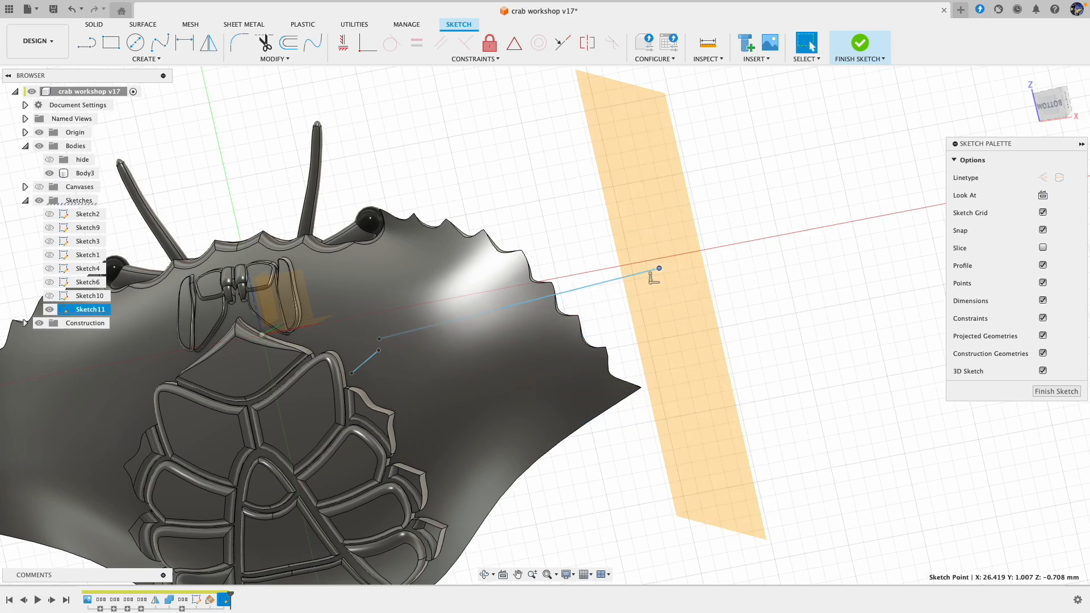
{"action": "mouse_move", "coordinate": [703, 424]}
{"action": "middle_mouse_down", "text": "shift"}
{"action": "mouse_move", "coordinate": [653, 336]}
{"action": "mouse_move", "coordinate": [714, 401]}
{"action": "mouse_move", "coordinate": [701, 360]}
{"action": "mouse_move", "coordinate": [711, 353]}
{"action": "mouse_move", "coordinate": [672, 309]}
{"action": "middle_mouse_up", "text": "shift"}
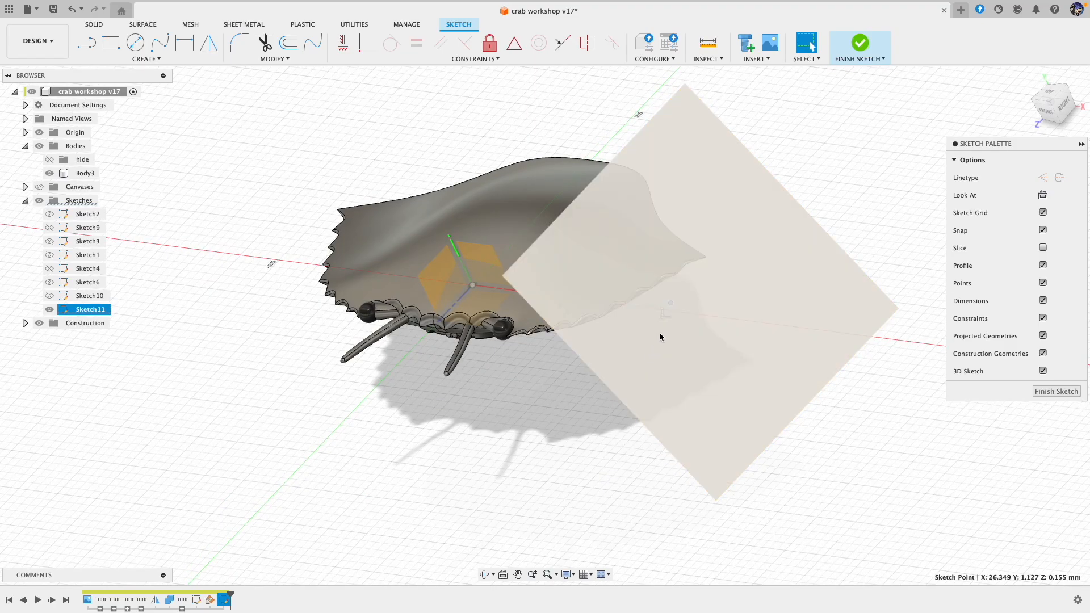
{"action": "mouse_move", "coordinate": [538, 424]}
{"action": "middle_mouse_down", "text": "shift"}
{"action": "mouse_move", "coordinate": [545, 431]}
{"action": "mouse_move", "coordinate": [552, 374]}
{"action": "middle_mouse_up", "text": "shift"}
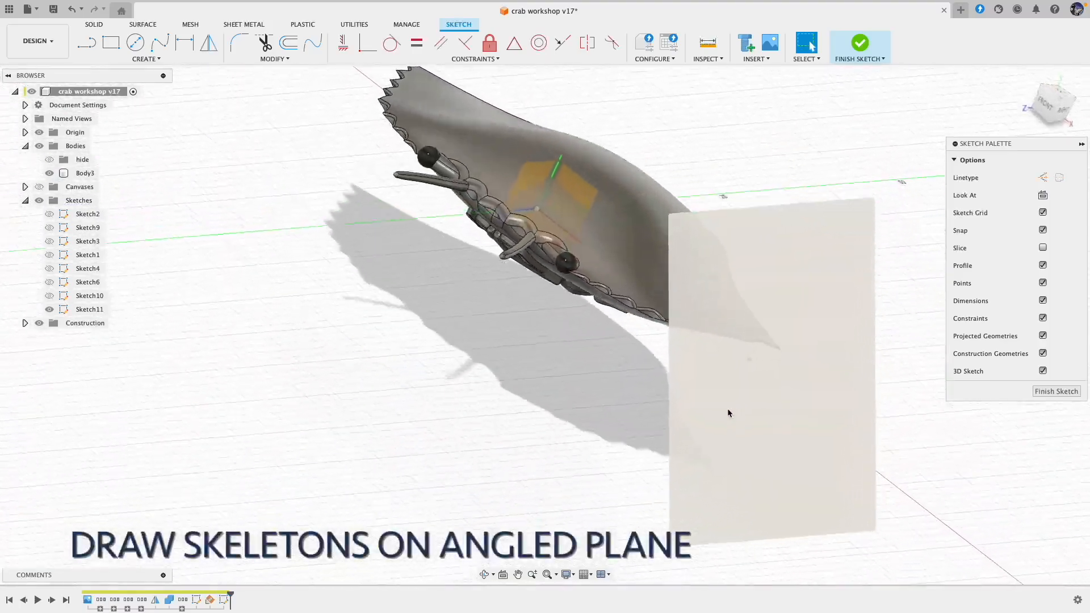
{"action": "mouse_move", "coordinate": [729, 412]}
{"action": "middle_mouse_down", "text": "shift"}
{"action": "mouse_move", "coordinate": [774, 338]}
{"action": "mouse_move", "coordinate": [627, 353]}
{"action": "middle_mouse_up", "text": "shift"}
Step: Sketch a third separate line about 3.3 mm long on the angled plane, running forward from near the long line's end
{"action": "middle_click_drag", "start_coordinate": [545, 259], "coordinate": [738, 312], "text": "shift"}
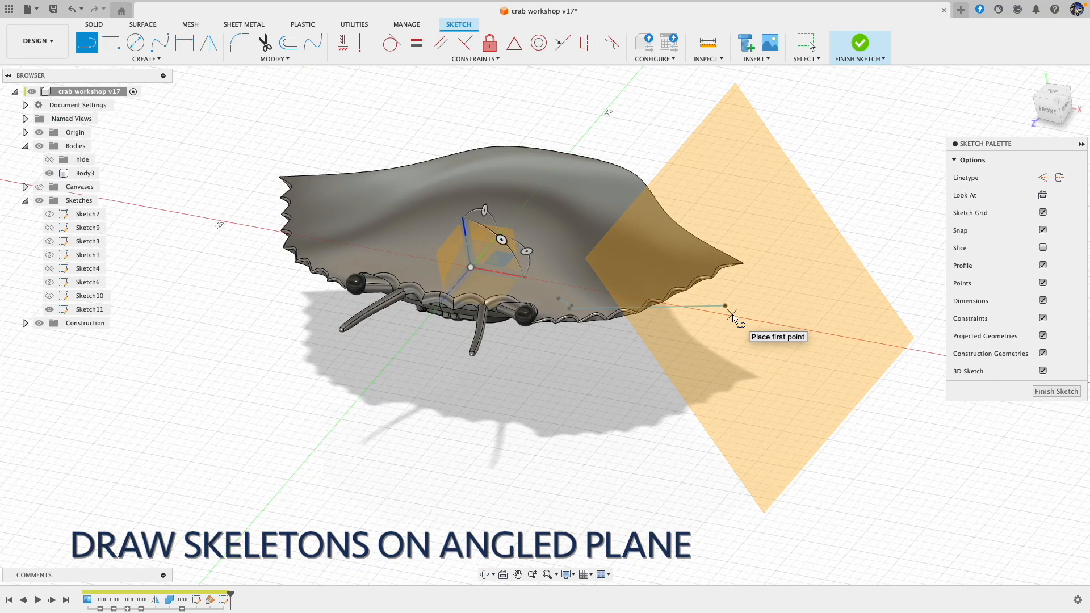
{"action": "left_click", "coordinate": [736, 323]}
{"action": "middle_click_drag", "start_coordinate": [749, 357], "coordinate": [692, 415], "text": "shift"}
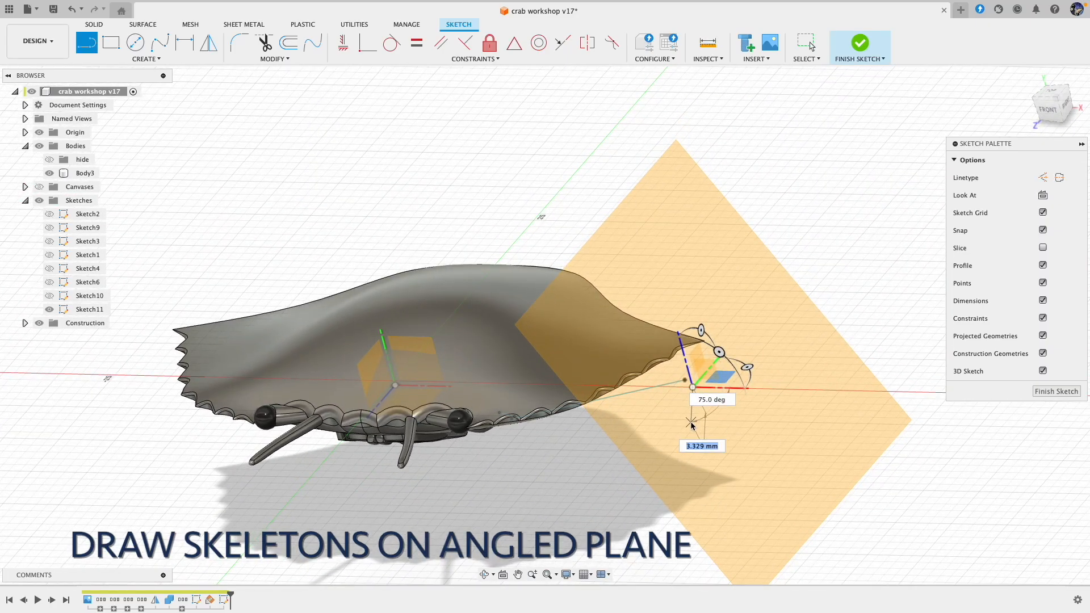
{"action": "left_click", "coordinate": [691, 423]}
{"action": "left_click", "coordinate": [743, 472]}
{"action": "mouse_move", "coordinate": [744, 471]}
{"action": "middle_mouse_down", "text": "shift"}
{"action": "mouse_move", "coordinate": [768, 419]}
{"action": "mouse_move", "coordinate": [739, 373]}
{"action": "middle_mouse_up", "text": "shift"}
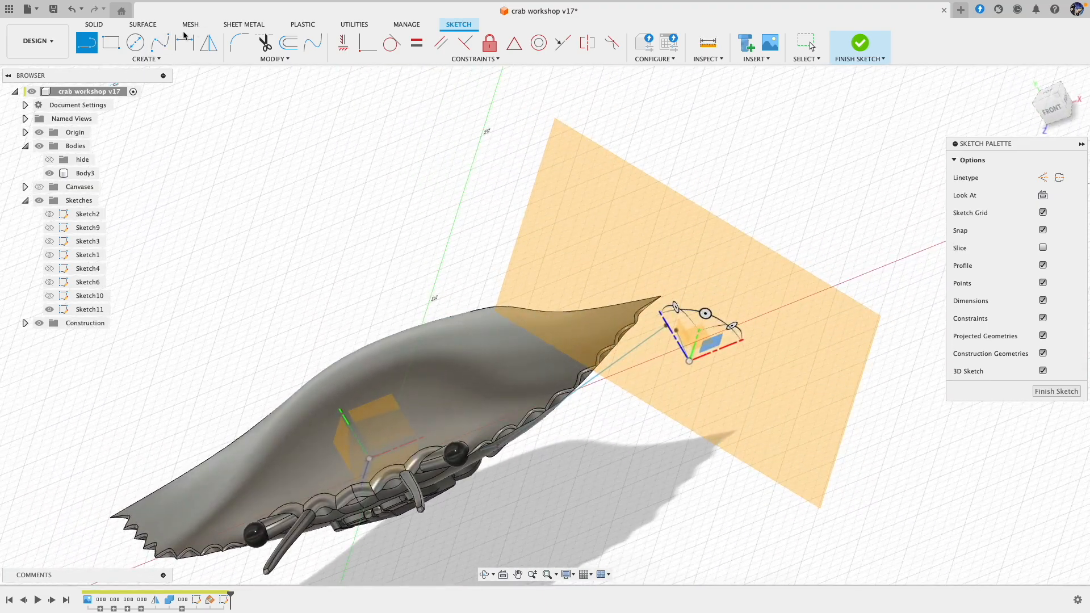
Step: Draw a three-point spline from just past the third line's end, curving forward and inward toward the crab's front
{"action": "left_click", "coordinate": [168, 40]}
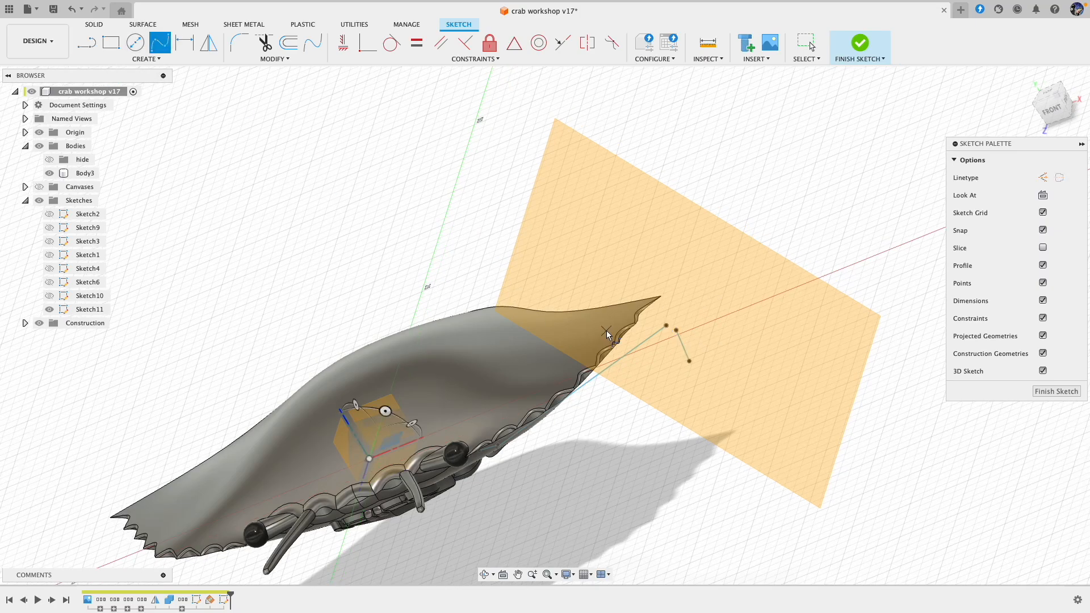
{"action": "left_click", "coordinate": [694, 373]}
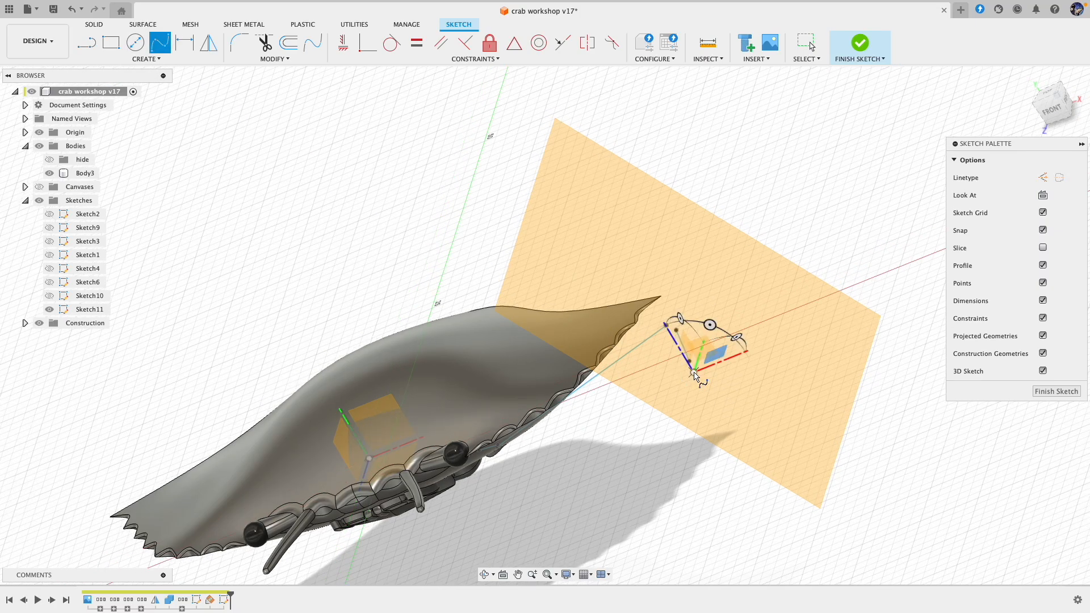
{"action": "mouse_move", "coordinate": [686, 436]}
{"action": "middle_mouse_down", "text": "shift"}
{"action": "mouse_move", "coordinate": [691, 463]}
{"action": "mouse_move", "coordinate": [662, 467]}
{"action": "mouse_move", "coordinate": [660, 457]}
{"action": "mouse_move", "coordinate": [542, 487]}
{"action": "mouse_move", "coordinate": [518, 480]}
{"action": "middle_mouse_up", "text": "shift"}
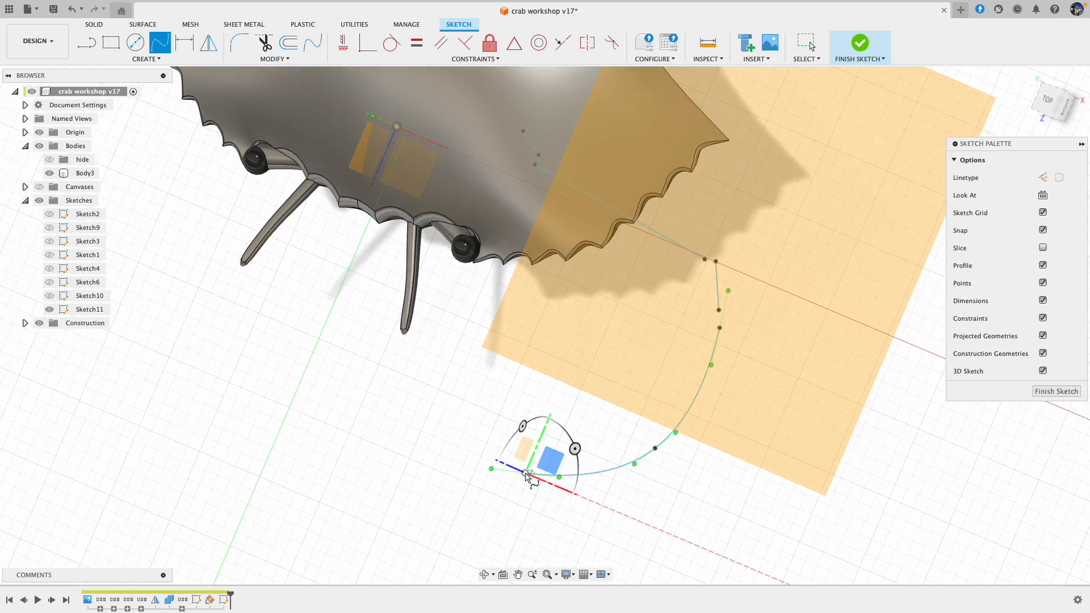
{"action": "scroll", "coordinate": [723, 442], "scroll_direction": "down", "scroll_amount": 10, "text": "shift"}
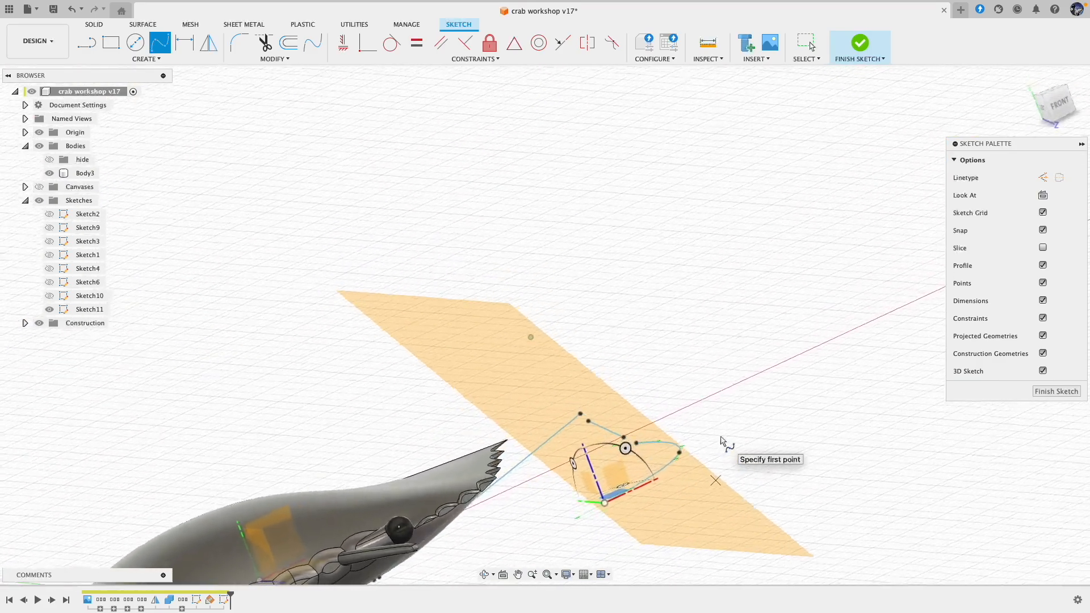
{"action": "scroll", "coordinate": [722, 442], "scroll_direction": "down", "scroll_amount": 10, "text": "shift"}
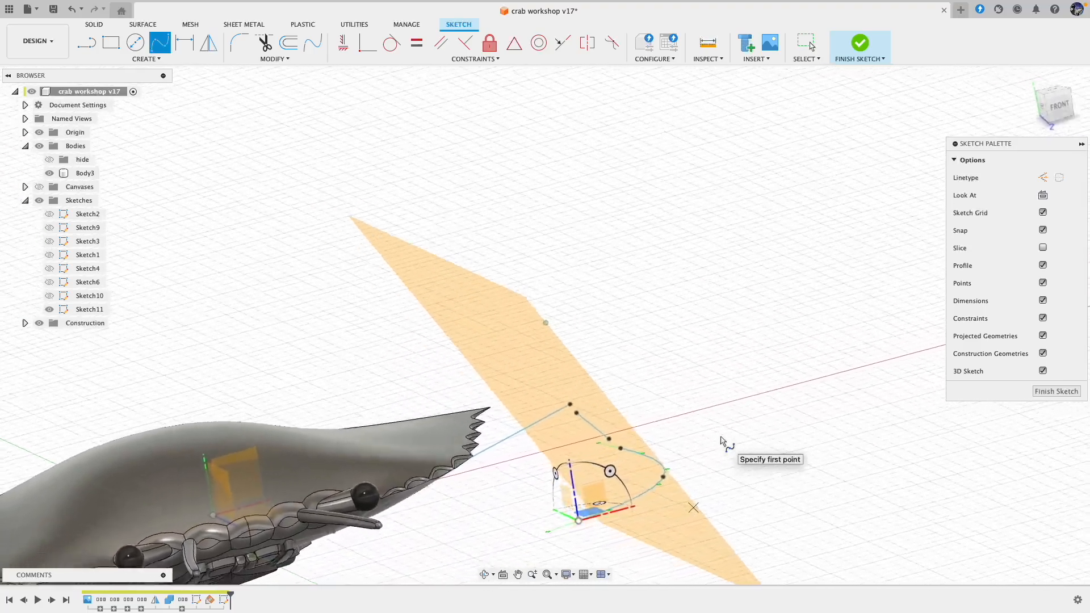
{"action": "key", "text": "Escape"}
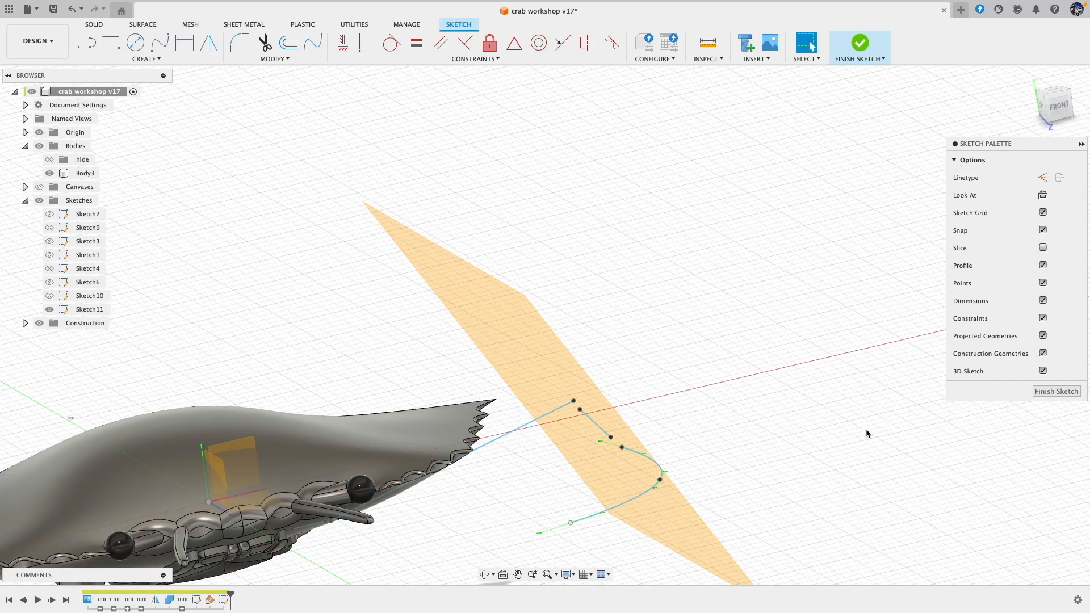
Step: Reshape the leg spline by moving its end point to about X 24.4, Y 0.1, Z 18.4 mm and its middle point to X 29.3, Y -0.8, Z 12.2 mm
{"action": "scroll", "coordinate": [706, 474], "scroll_direction": "down", "scroll_amount": 10, "text": "shift"}
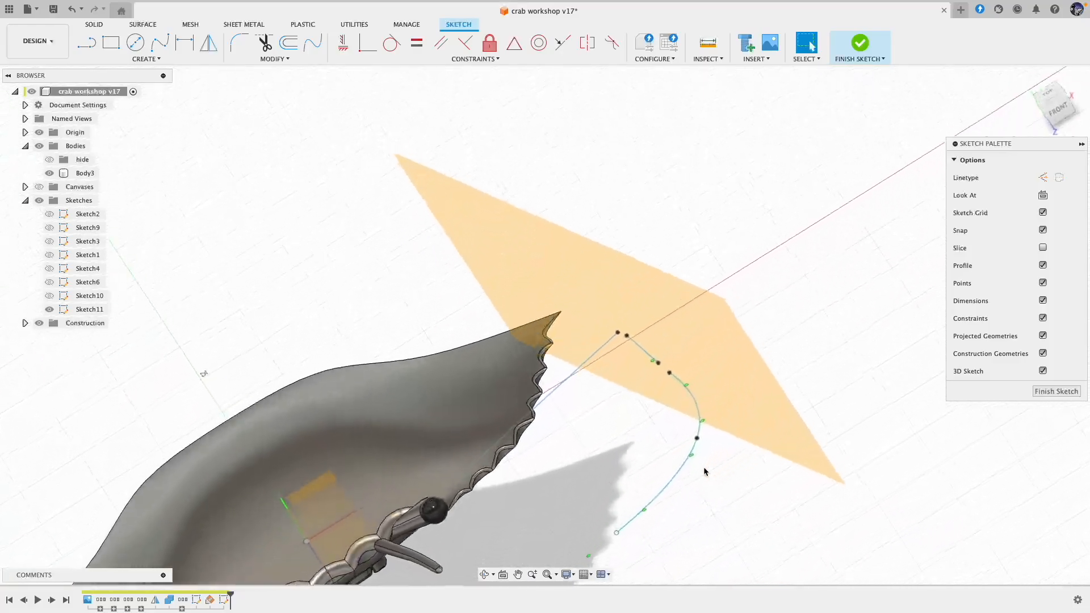
{"action": "scroll", "coordinate": [705, 472], "scroll_direction": "down", "scroll_amount": 10, "text": "shift"}
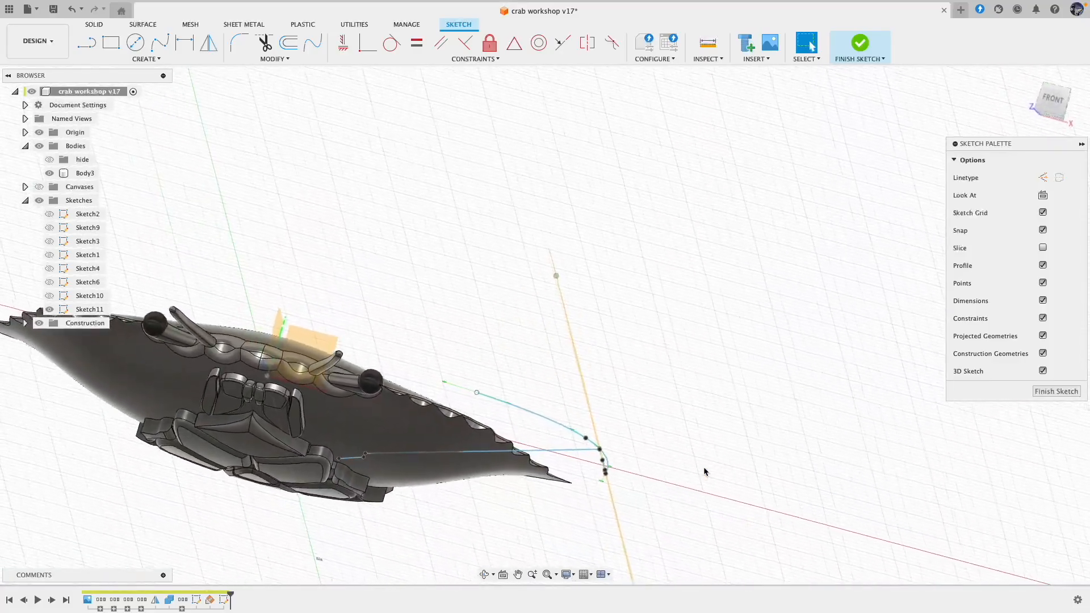
{"action": "scroll", "coordinate": [705, 472], "scroll_direction": "down", "scroll_amount": 8, "text": "shift"}
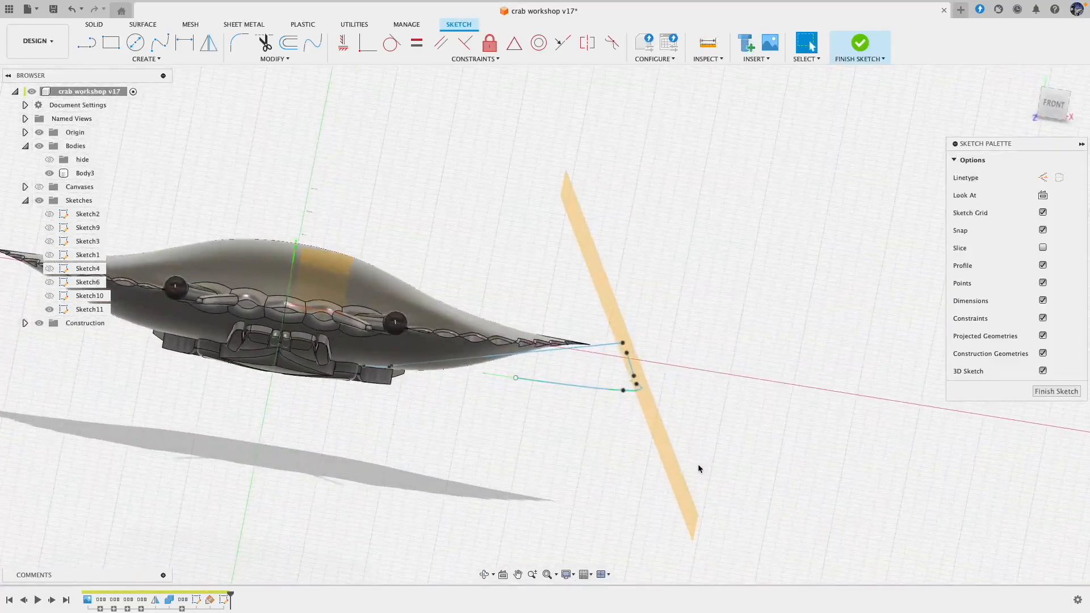
{"action": "scroll", "coordinate": [659, 416], "scroll_direction": "up", "scroll_amount": 4, "text": "shift"}
{"action": "scroll", "coordinate": [619, 340], "scroll_direction": "up", "scroll_amount": 10, "text": "shift"}
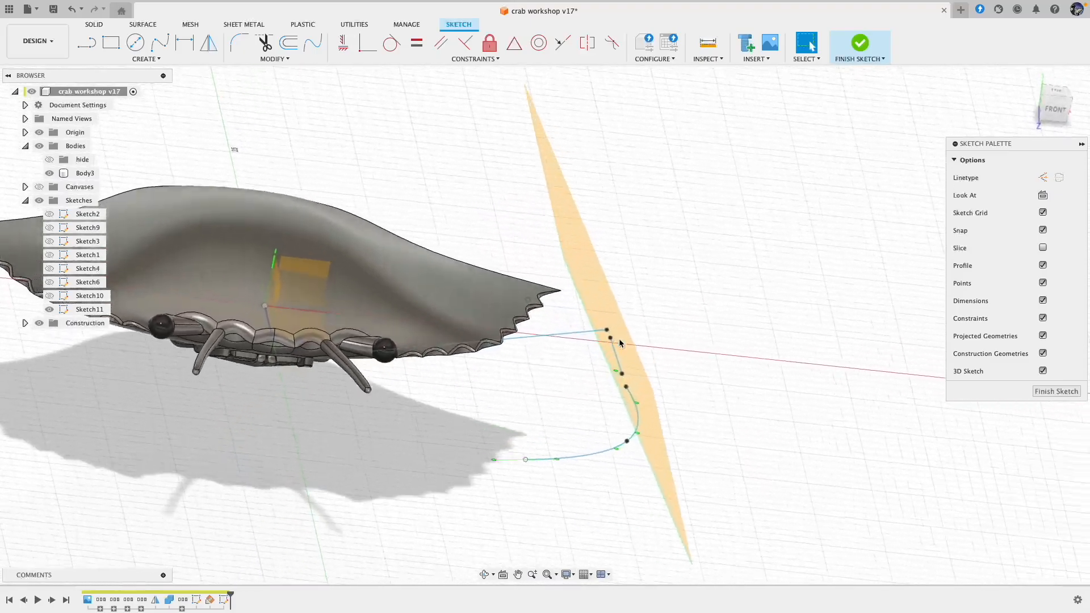
{"action": "scroll", "coordinate": [620, 340], "scroll_direction": "up", "scroll_amount": 8, "text": "shift"}
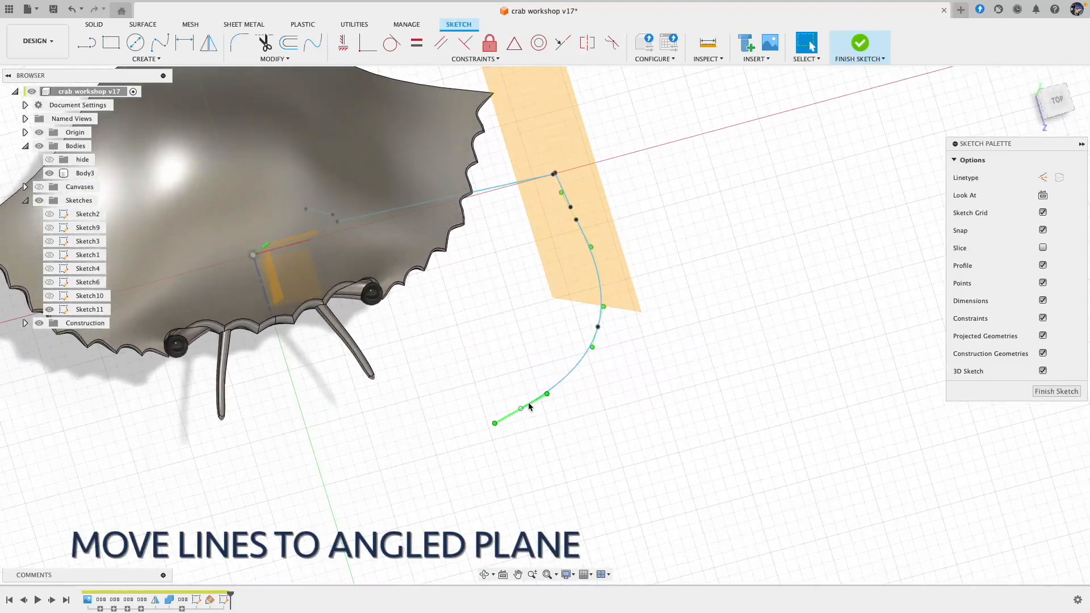
{"action": "left_click_drag", "start_coordinate": [523, 410], "coordinate": [549, 414]}
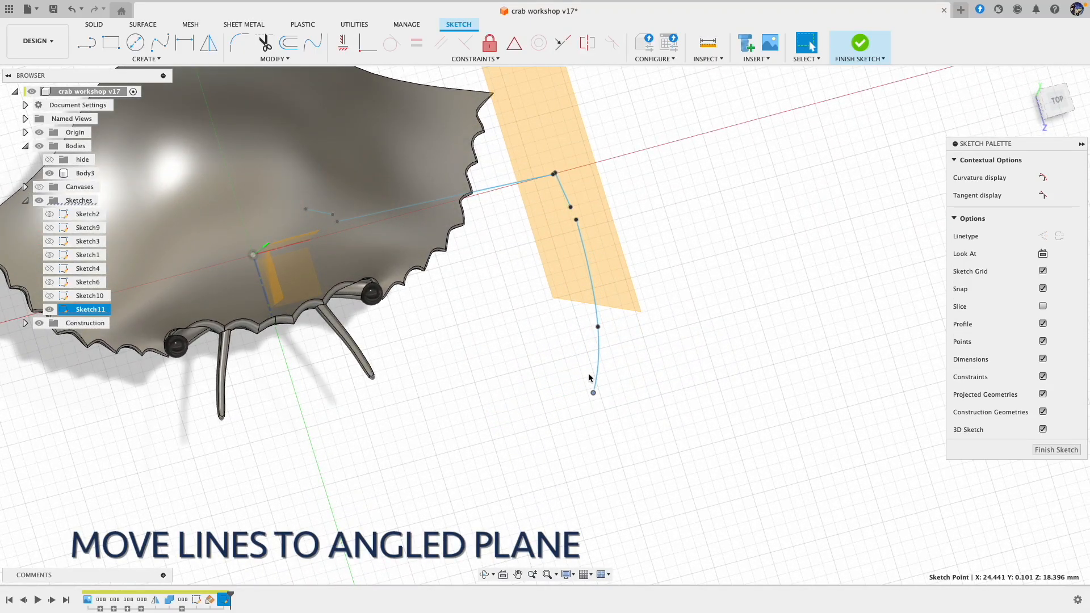
{"action": "left_click_drag", "start_coordinate": [598, 328], "coordinate": [624, 310]}
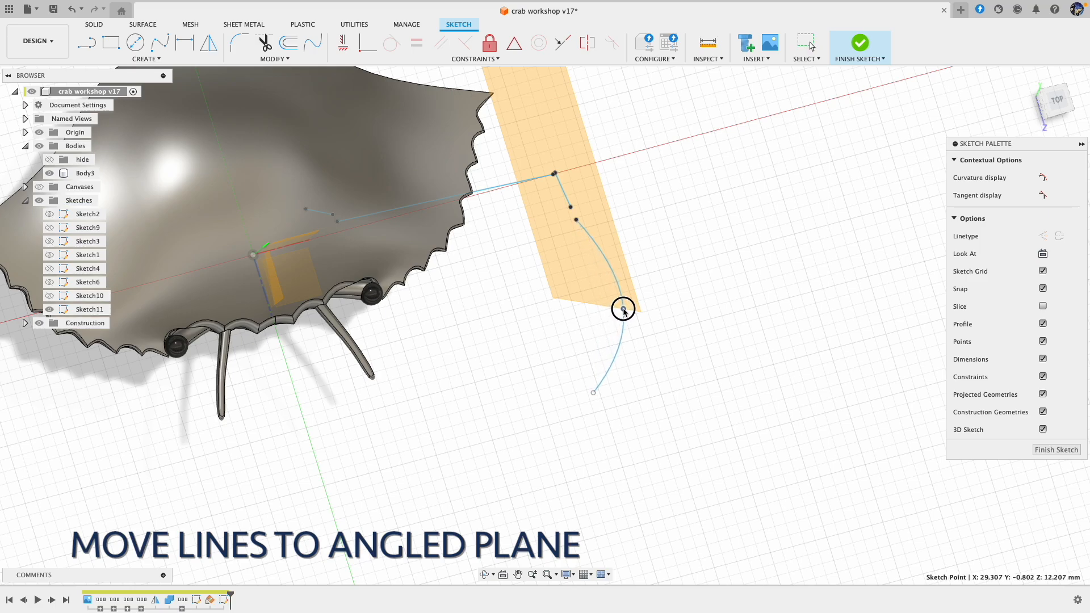
Step: Move the spline's middle fit point toward the angled plane, to about X 28.2, Y -2.7, Z 12.5 mm
{"action": "scroll", "coordinate": [621, 318], "scroll_direction": "down", "scroll_amount": 10, "text": "shift"}
{"action": "scroll", "coordinate": [619, 315], "scroll_direction": "down", "scroll_amount": 10, "text": "shift"}
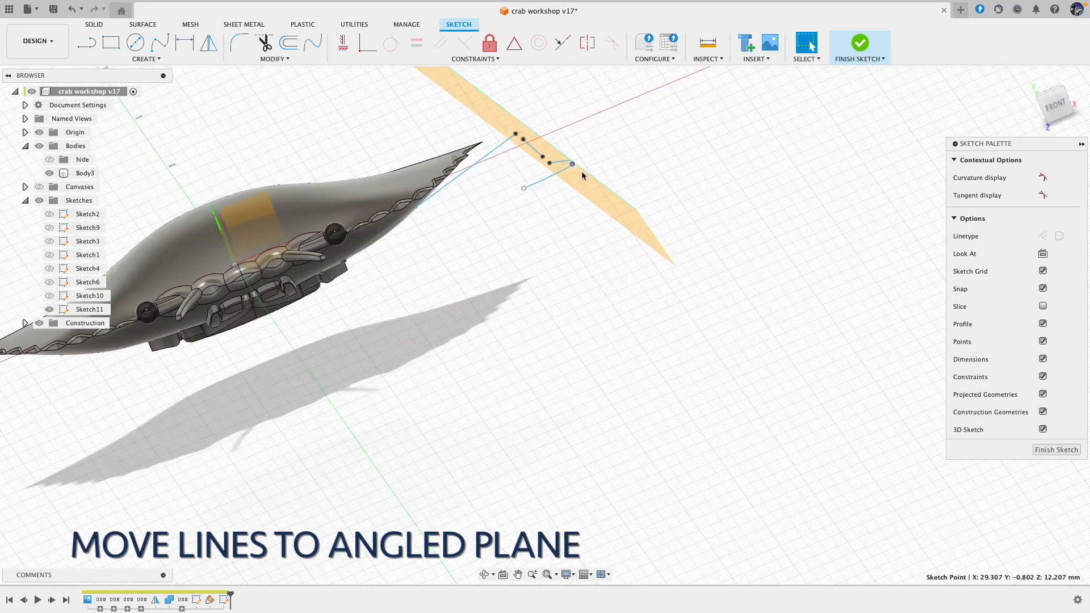
{"action": "left_click_drag", "start_coordinate": [568, 191], "coordinate": [570, 190]}
{"action": "scroll", "coordinate": [526, 195], "scroll_direction": "down", "scroll_amount": 5, "text": "shift"}
{"action": "scroll", "coordinate": [527, 204], "scroll_direction": "down", "scroll_amount": 10, "text": "shift"}
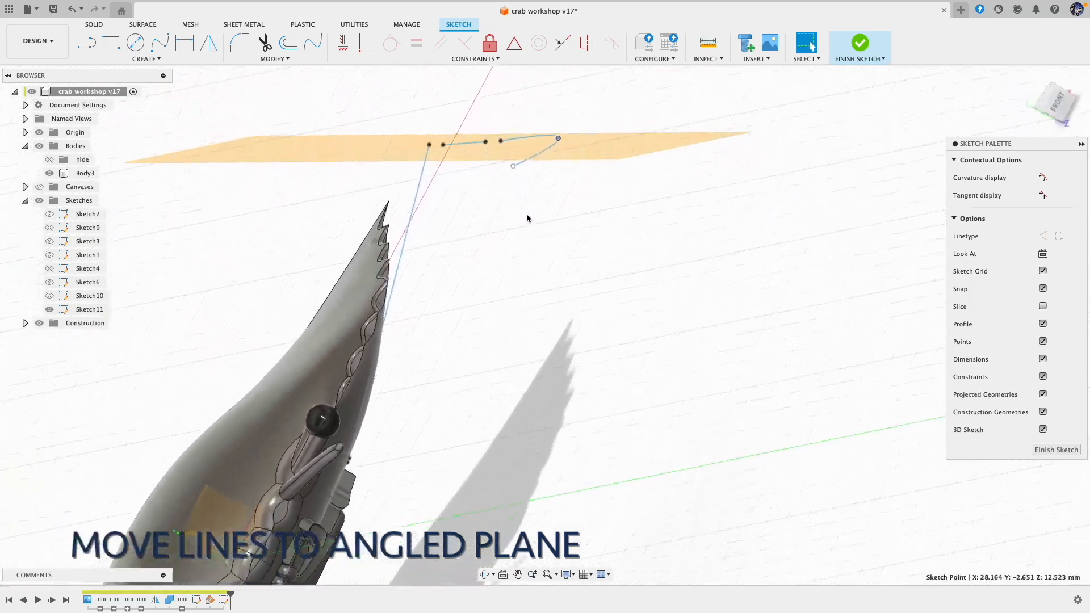
Step: Move the spline's end point to about X 25.8, Y 1.3, Z 19.7 mm and its middle point to X 28.1, Y -2.1, Z 12.3 mm
{"action": "left_click_drag", "start_coordinate": [497, 210], "coordinate": [487, 177]}
{"action": "scroll", "coordinate": [502, 220], "scroll_direction": "down", "scroll_amount": 15, "text": "shift"}
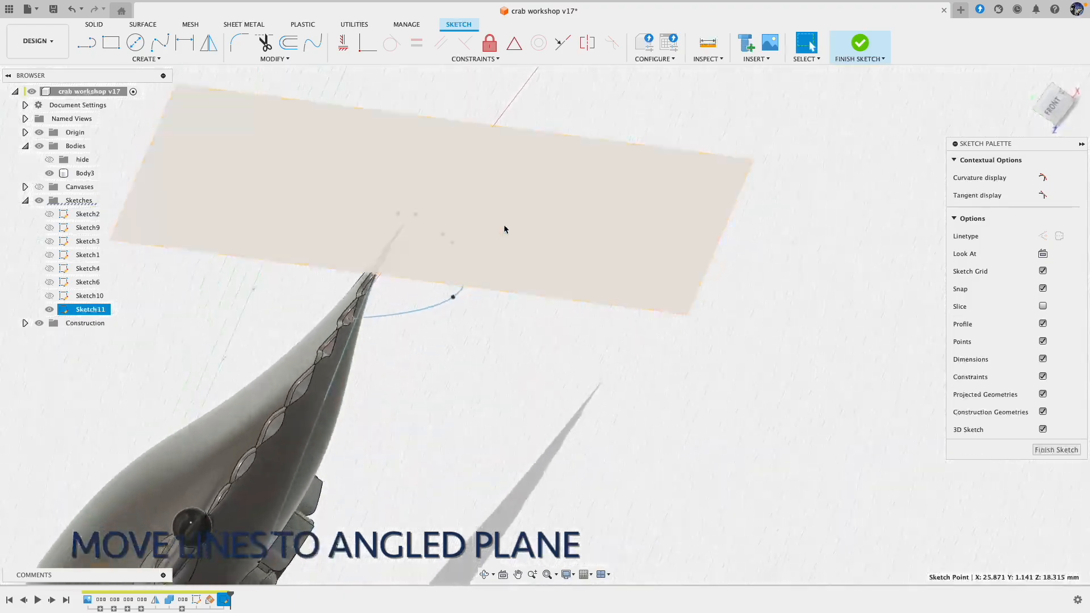
{"action": "scroll", "coordinate": [499, 343], "scroll_direction": "down", "scroll_amount": 15, "text": "shift"}
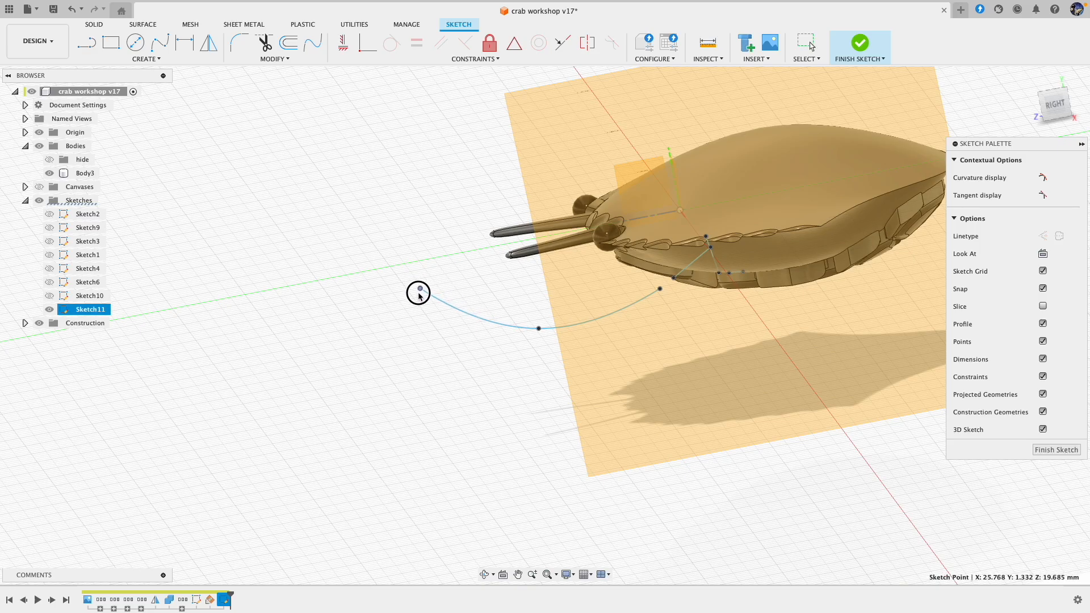
{"action": "left_click_drag", "start_coordinate": [539, 329], "coordinate": [541, 321]}
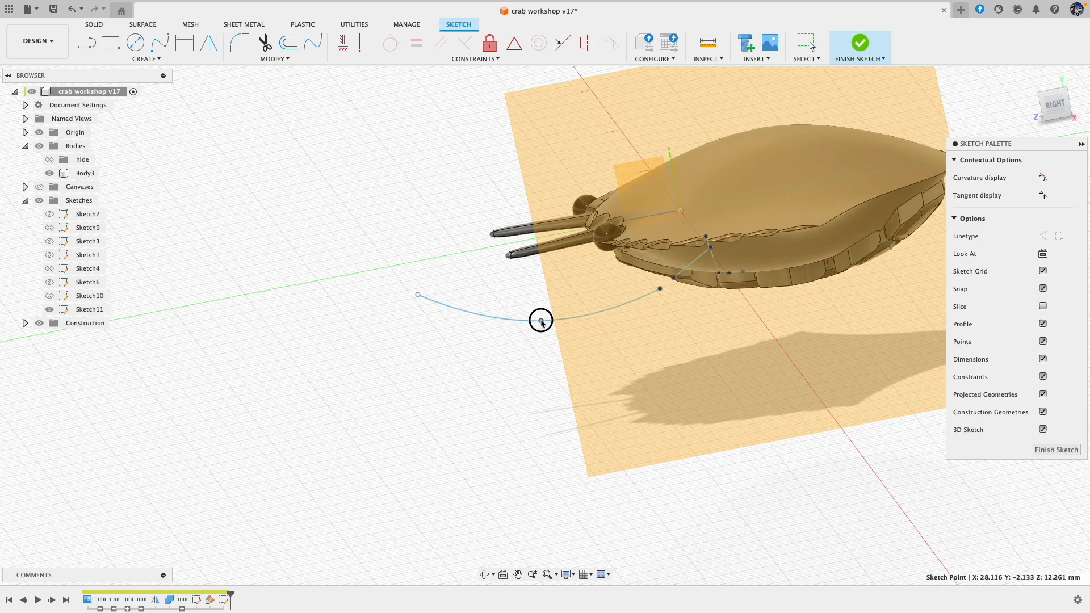
Step: Bring the spline's free end down toward the angled plane, to about X 26.9, Y -1.4, Z 20.0 mm
{"action": "scroll", "coordinate": [541, 325], "scroll_direction": "down", "scroll_amount": 15, "text": "shift"}
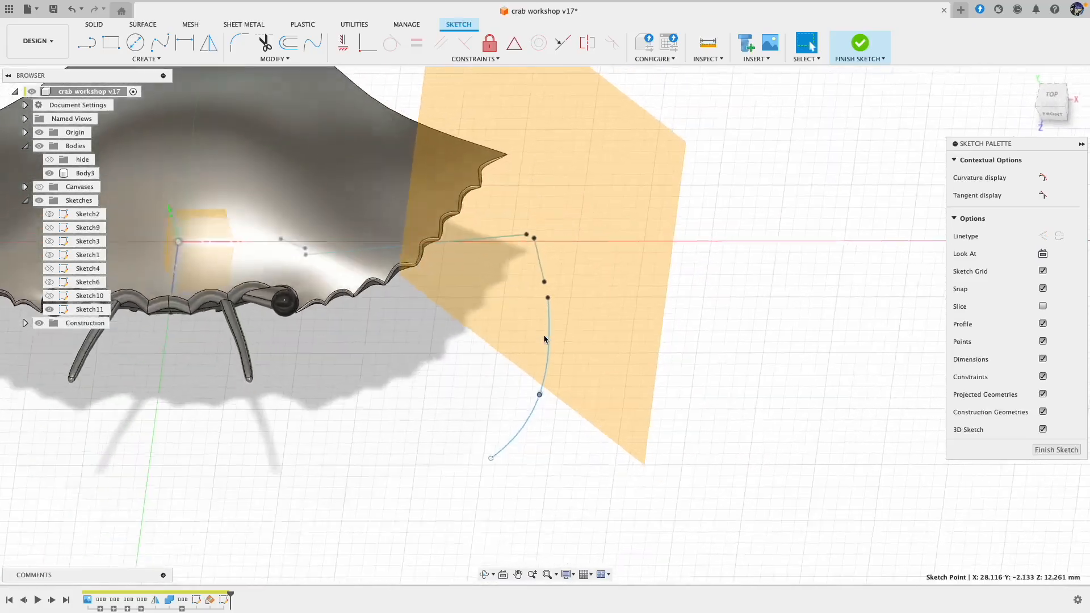
{"action": "scroll", "coordinate": [544, 339], "scroll_direction": "down", "scroll_amount": 10, "text": "shift"}
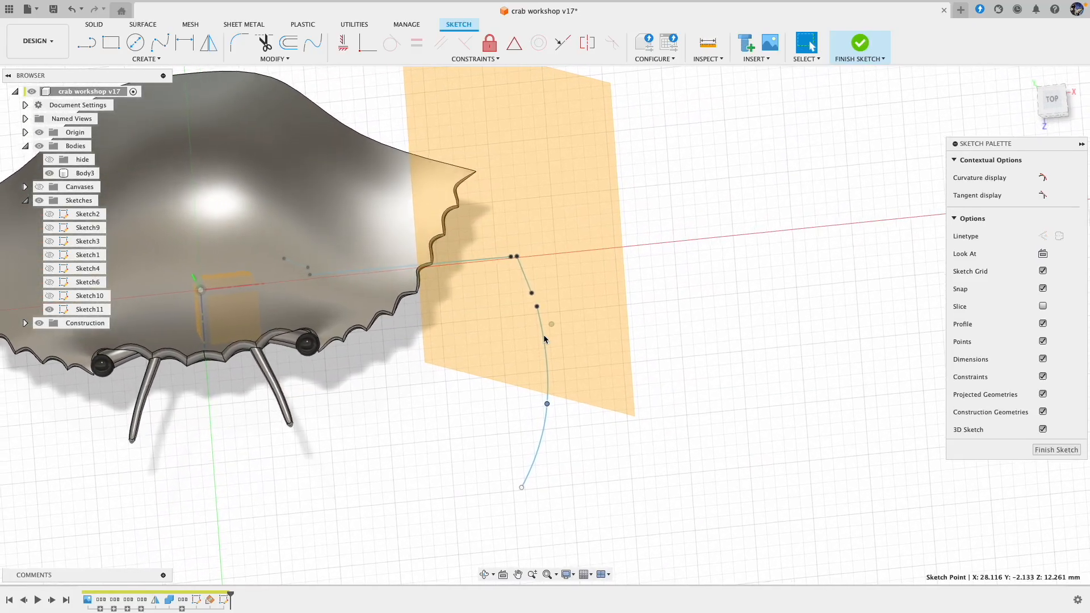
{"action": "scroll", "coordinate": [544, 339], "scroll_direction": "down", "scroll_amount": 10, "text": "shift"}
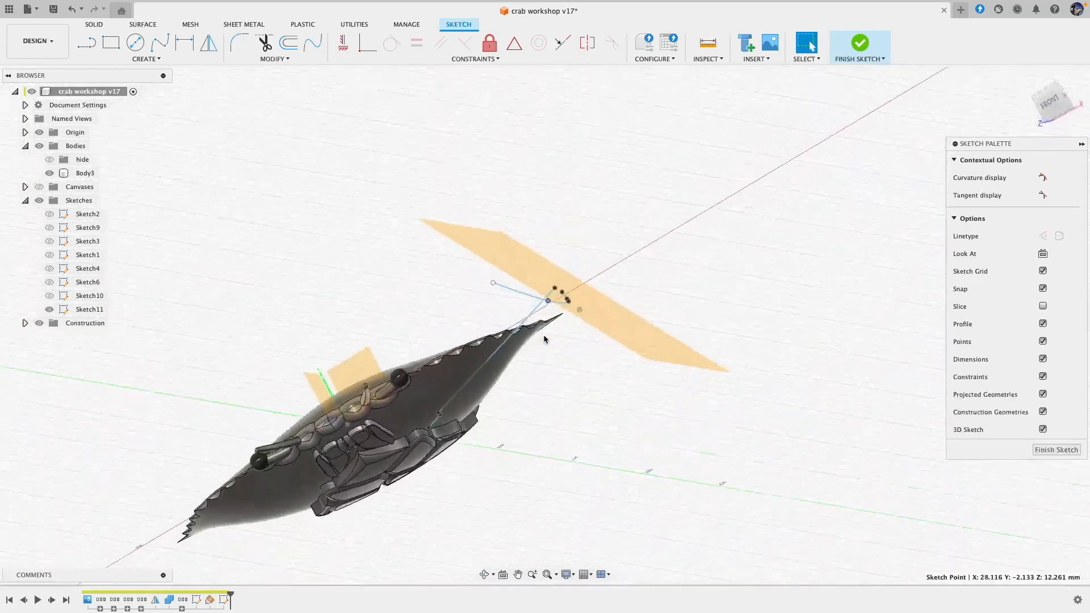
{"action": "scroll", "coordinate": [543, 335], "scroll_direction": "down", "scroll_amount": 10, "text": "shift"}
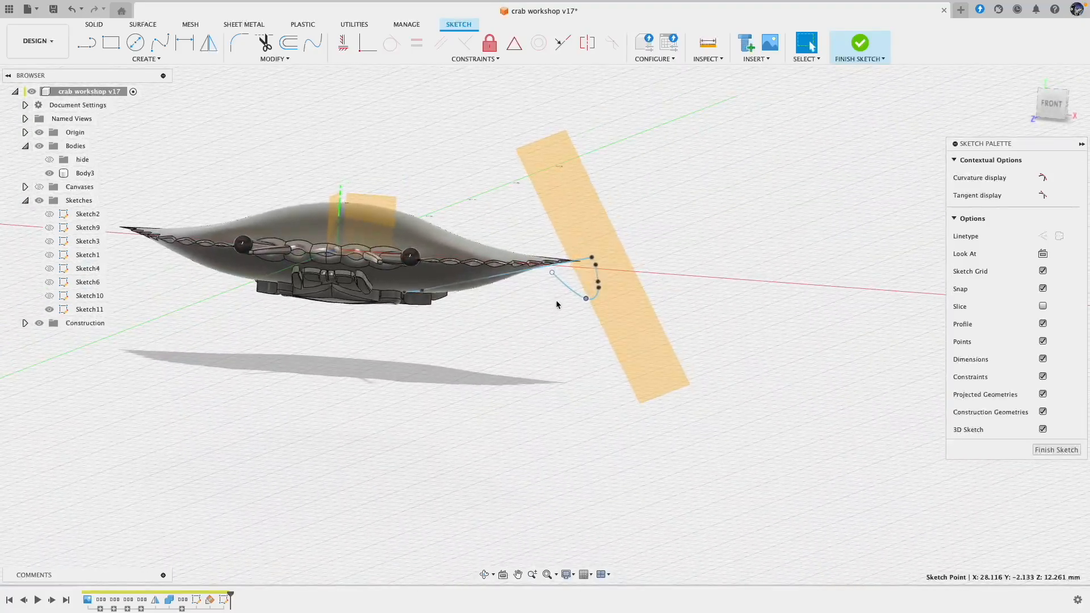
{"action": "left_click_drag", "start_coordinate": [551, 275], "coordinate": [564, 299]}
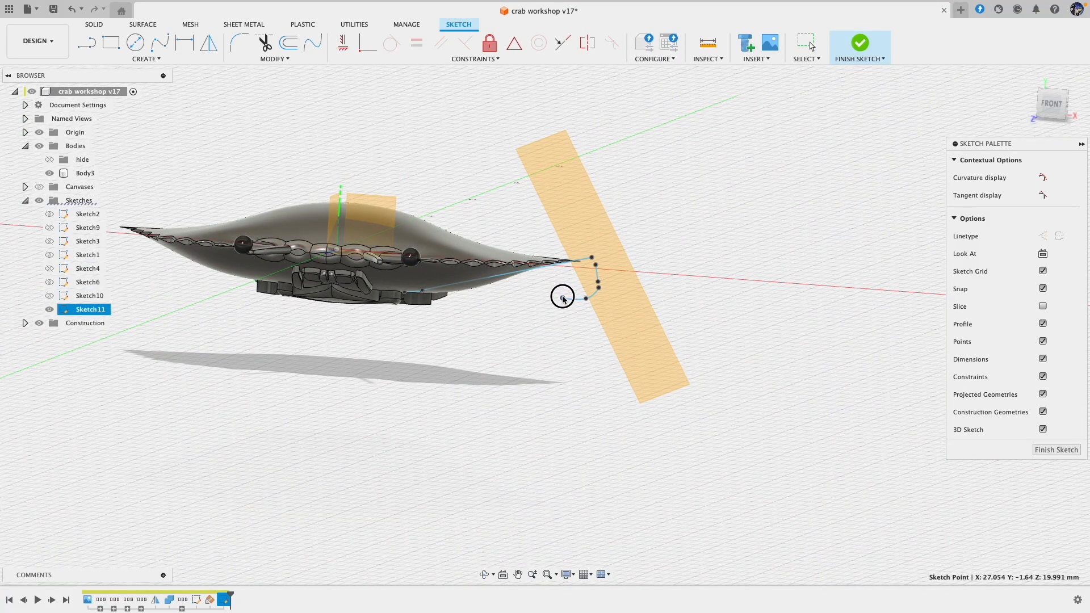
{"action": "scroll", "coordinate": [577, 326], "scroll_direction": "down", "scroll_amount": 10, "text": "shift"}
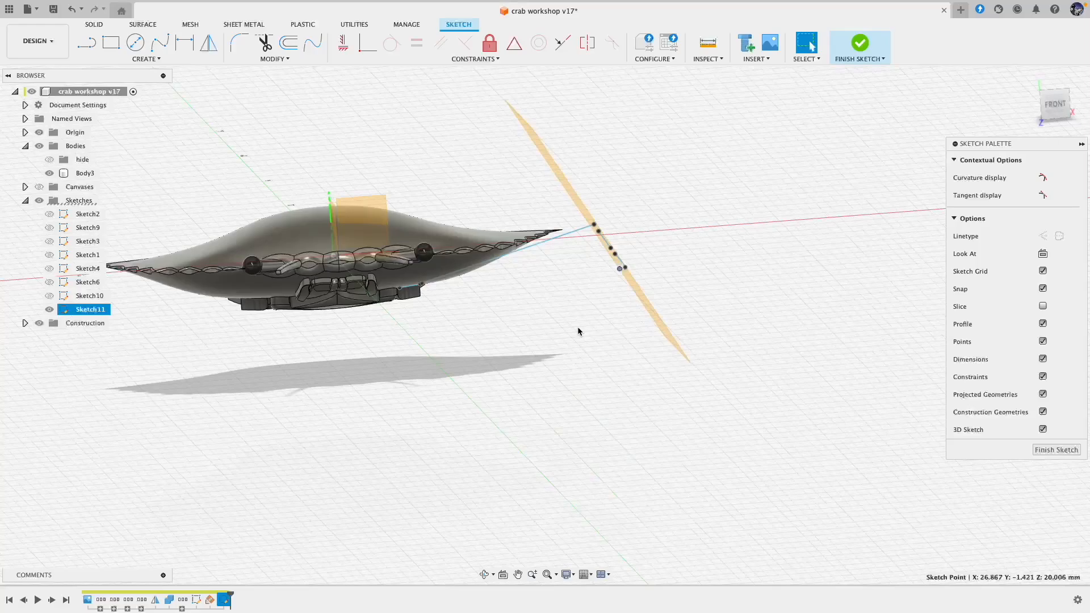
Step: Align the spline with the plane edge-on, moving its end to about X 27.5, Y -1.1, Z 20.0 mm and its middle to X 28.3, Y -2.3, Z 12.3 mm
{"action": "scroll", "coordinate": [578, 331], "scroll_direction": "down", "scroll_amount": 10, "text": "shift"}
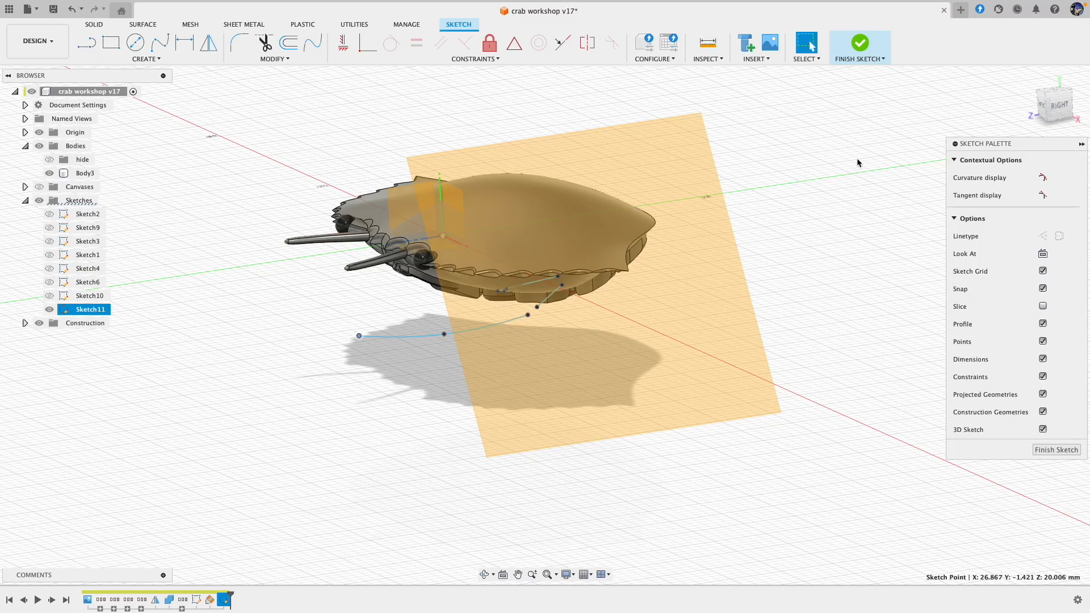
{"action": "scroll", "coordinate": [857, 163], "scroll_direction": "down", "scroll_amount": 10, "text": "shift"}
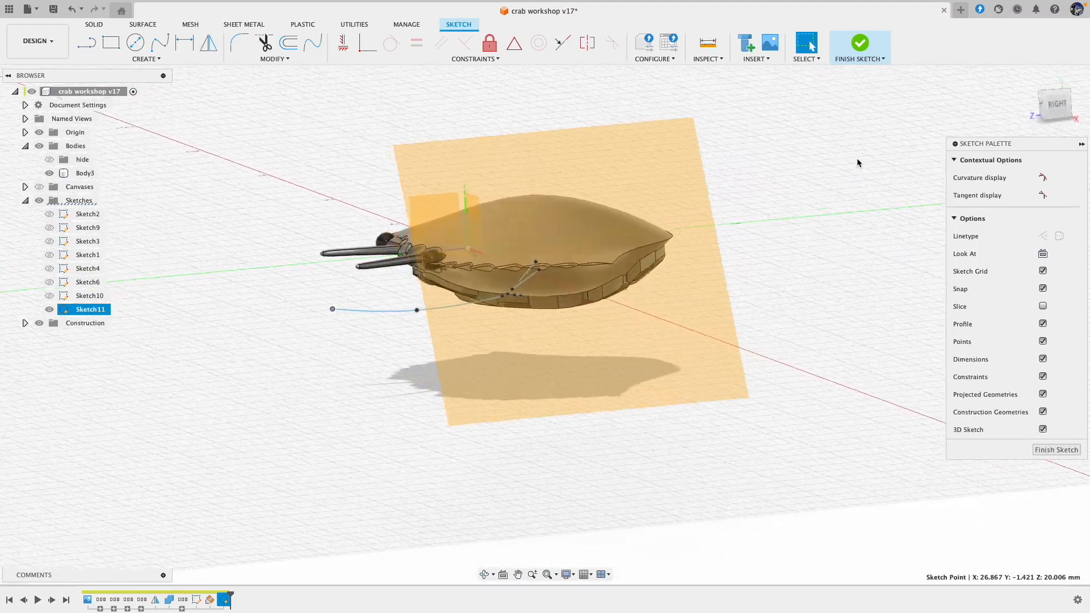
{"action": "scroll", "coordinate": [857, 163], "scroll_direction": "down", "scroll_amount": 10, "text": "shift"}
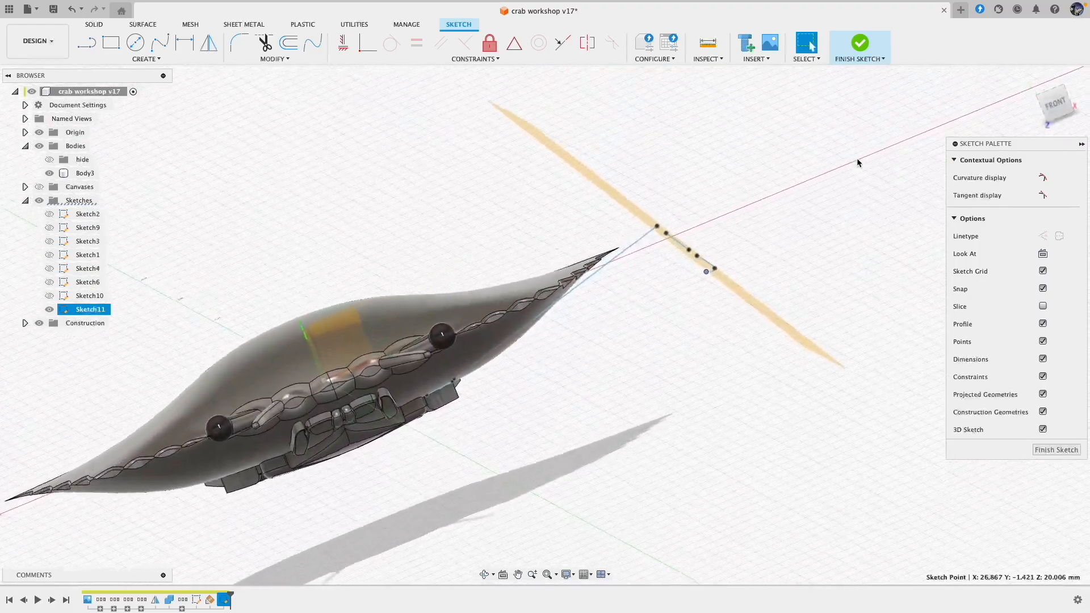
{"action": "scroll", "coordinate": [747, 233], "scroll_direction": "down", "scroll_amount": 10, "text": "shift"}
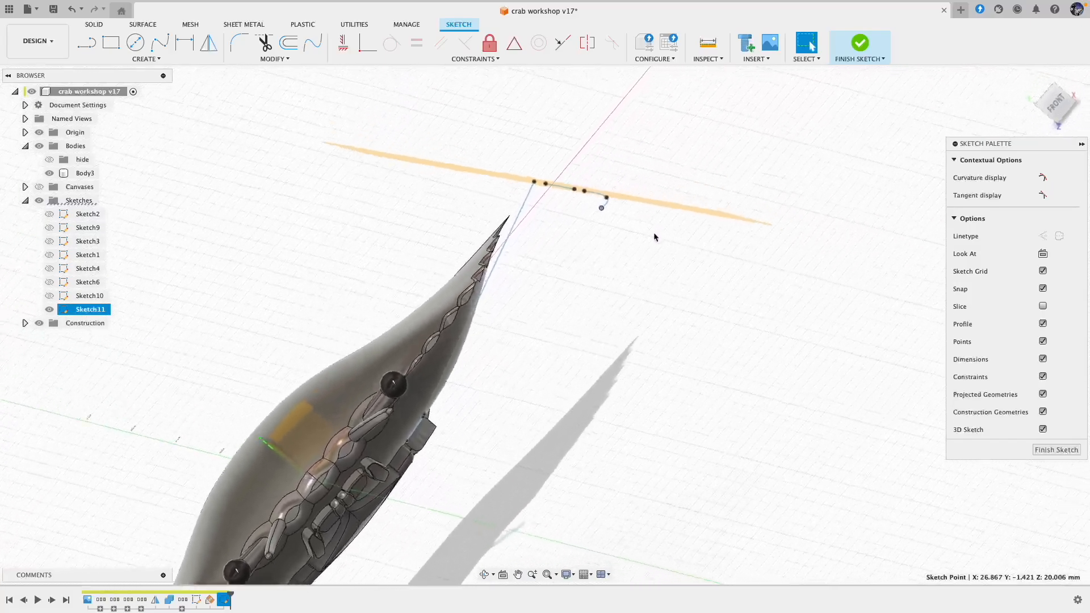
{"action": "key", "text": "Escape"}
{"action": "left_click", "coordinate": [595, 208]}
{"action": "middle_click_drag", "start_coordinate": [611, 257], "coordinate": [625, 278], "text": "shift"}
{"action": "scroll", "coordinate": [626, 278], "scroll_direction": "down", "scroll_amount": 3}
{"action": "mouse_move", "coordinate": [543, 344]}
{"action": "middle_mouse_down", "text": "shift"}
{"action": "mouse_move", "coordinate": [549, 334]}
{"action": "mouse_move", "coordinate": [587, 343]}
{"action": "mouse_move", "coordinate": [545, 365]}
{"action": "mouse_move", "coordinate": [636, 355]}
{"action": "mouse_move", "coordinate": [582, 377]}
{"action": "middle_mouse_up", "text": "shift"}
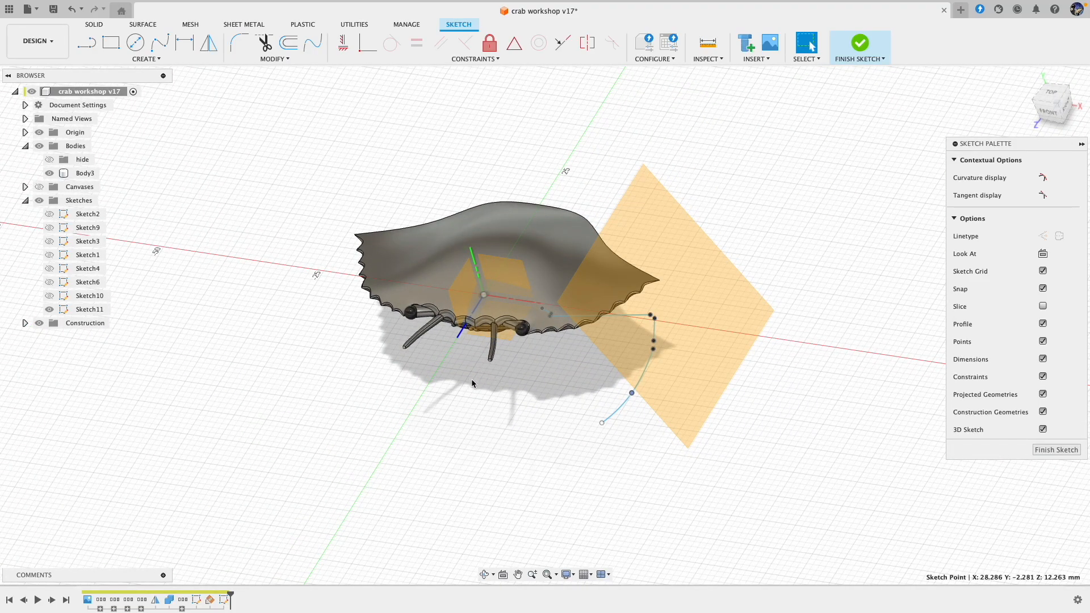
Step: Lengthen the spline forward, placing its middle point at about X 28.6, Y -2.3, Z 14.7 mm and its end at X 26.8, Y 1.2, Z 26.7 mm
{"action": "mouse_move", "coordinate": [601, 423]}
{"action": "middle_mouse_down", "text": "shift"}
{"action": "mouse_move", "coordinate": [531, 392]}
{"action": "mouse_move", "coordinate": [507, 351]}
{"action": "middle_mouse_up", "text": "shift"}
{"action": "left_click_drag", "start_coordinate": [492, 339], "coordinate": [468, 331]}
{"action": "mouse_move", "coordinate": [531, 357]}
{"action": "middle_mouse_down", "text": "shift"}
{"action": "mouse_move", "coordinate": [519, 346]}
{"action": "mouse_move", "coordinate": [543, 369]}
{"action": "mouse_move", "coordinate": [503, 284]}
{"action": "middle_mouse_up", "text": "shift"}
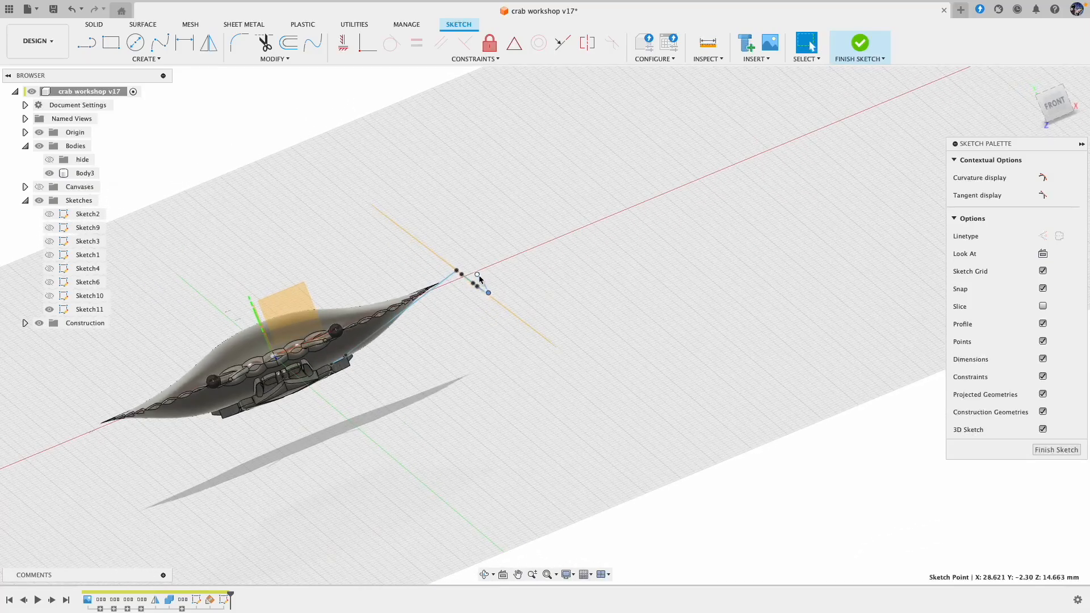
{"action": "left_click_drag", "start_coordinate": [479, 276], "coordinate": [475, 281]}
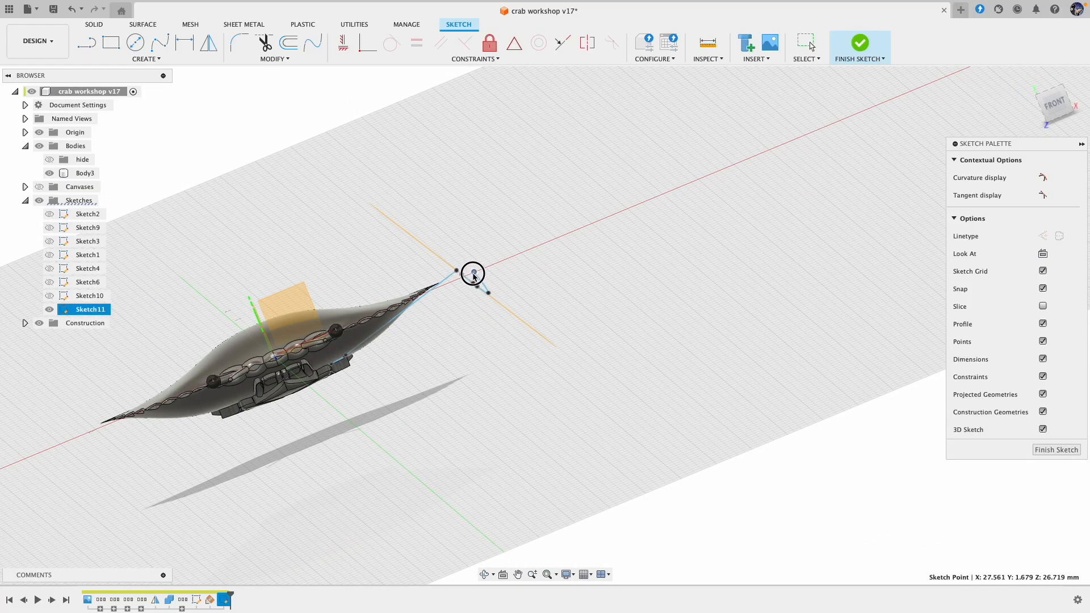
{"action": "scroll", "coordinate": [472, 277], "scroll_direction": "up", "scroll_amount": 5}
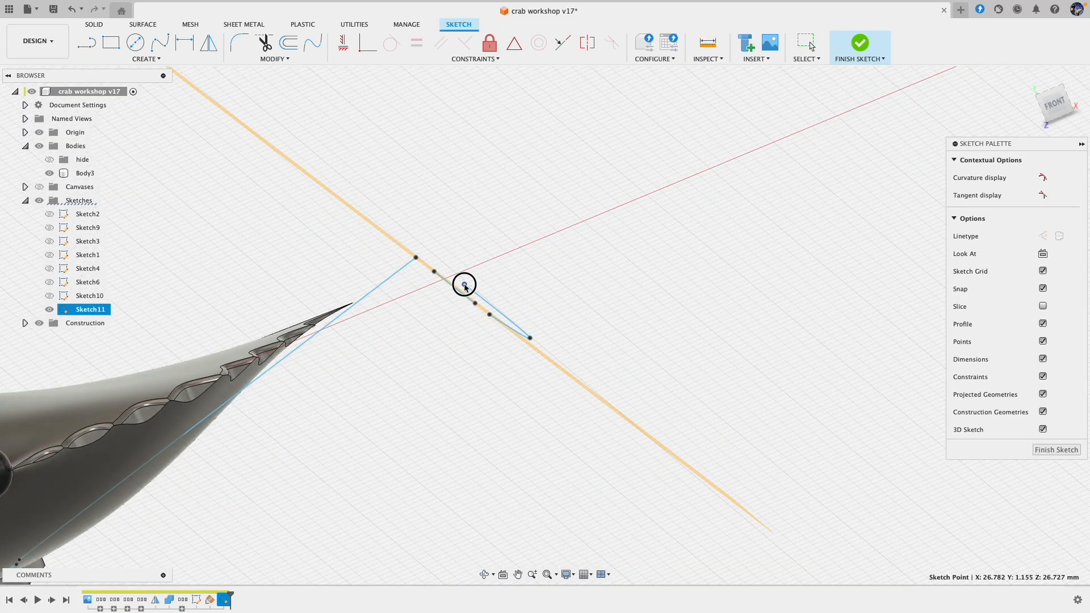
Step: Examine the leg skeleton from the side, above and below to check its curve and proportions against the crab body
{"action": "scroll", "coordinate": [588, 324], "scroll_direction": "right", "scroll_amount": 10, "text": "shift"}
{"action": "scroll", "coordinate": [588, 324], "scroll_direction": "down", "scroll_amount": 5}
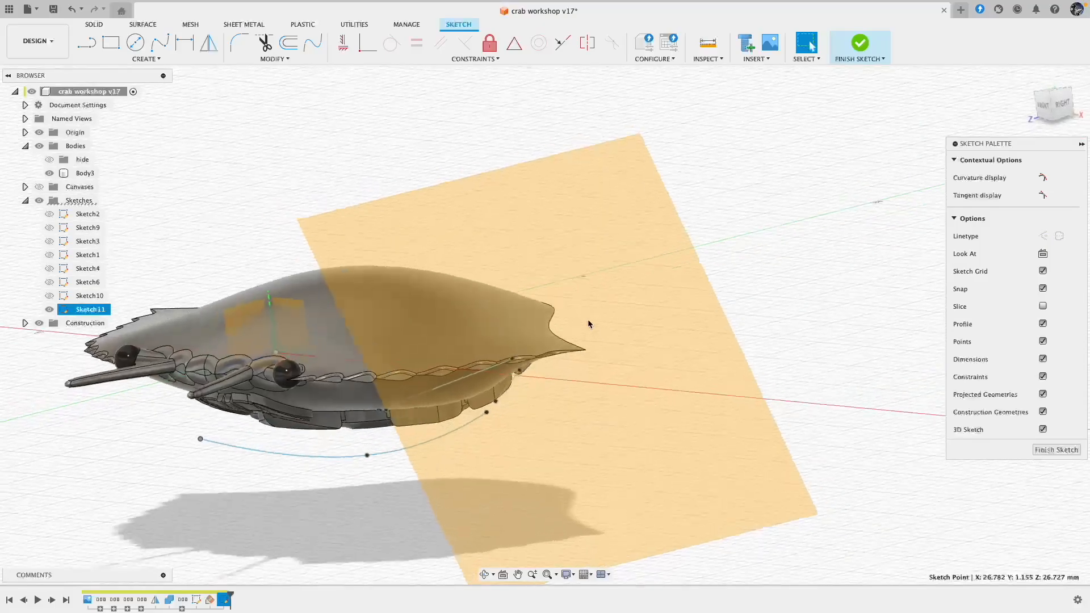
{"action": "scroll", "coordinate": [588, 324], "scroll_direction": "down", "scroll_amount": 5}
{"action": "scroll", "coordinate": [588, 324], "scroll_direction": "up", "scroll_amount": 10, "text": "shift"}
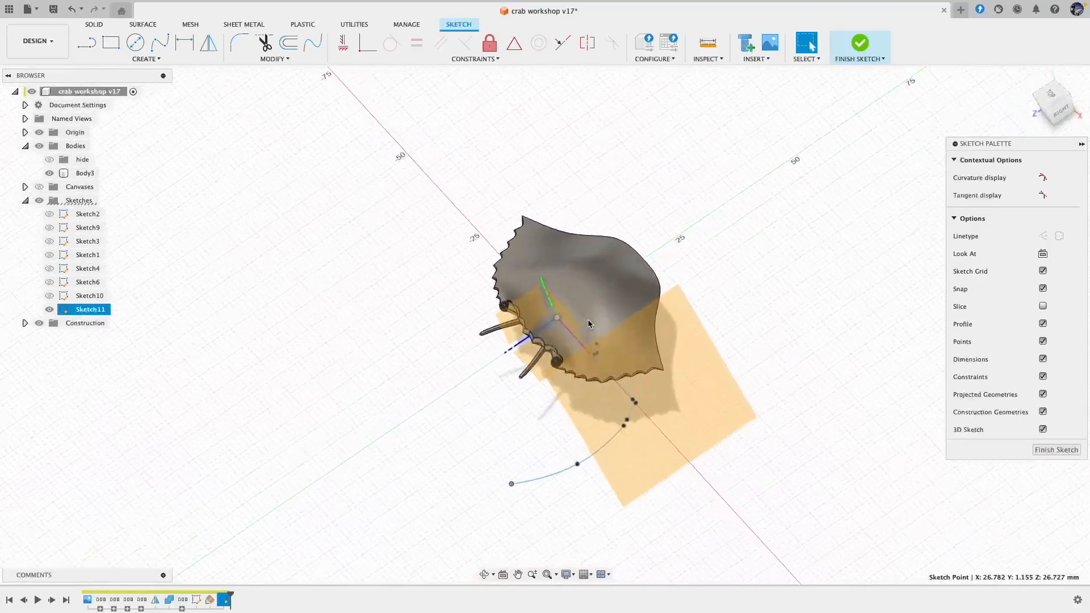
{"action": "scroll", "coordinate": [589, 324], "scroll_direction": "down", "scroll_amount": 10, "text": "shift"}
{"action": "scroll", "coordinate": [823, 156], "scroll_direction": "up", "scroll_amount": 3, "text": "shift"}
{"action": "scroll", "coordinate": [825, 151], "scroll_direction": "down", "scroll_amount": 10, "text": "shift"}
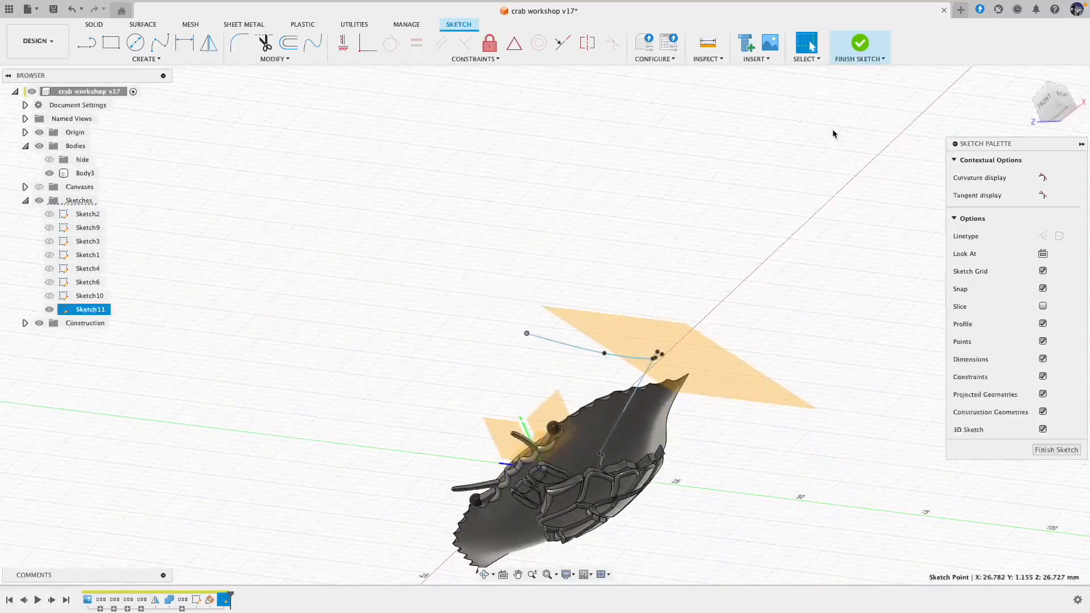
{"action": "scroll", "coordinate": [781, 236], "scroll_direction": "down", "scroll_amount": 8, "text": "shift"}
{"action": "scroll", "coordinate": [634, 307], "scroll_direction": "down", "scroll_amount": 4}
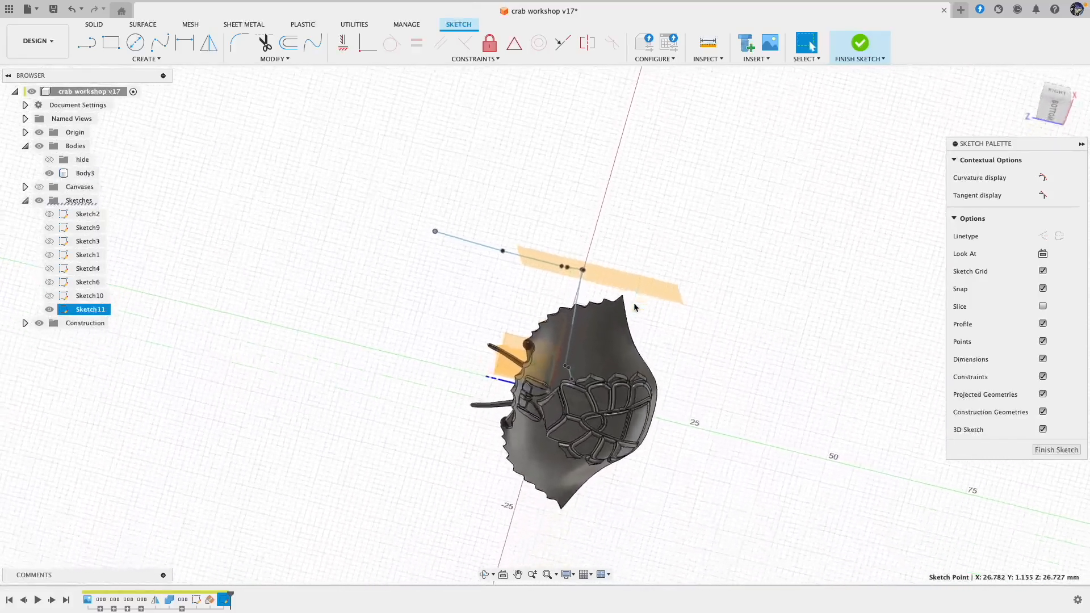
{"action": "scroll", "coordinate": [634, 307], "scroll_direction": "up", "scroll_amount": 3}
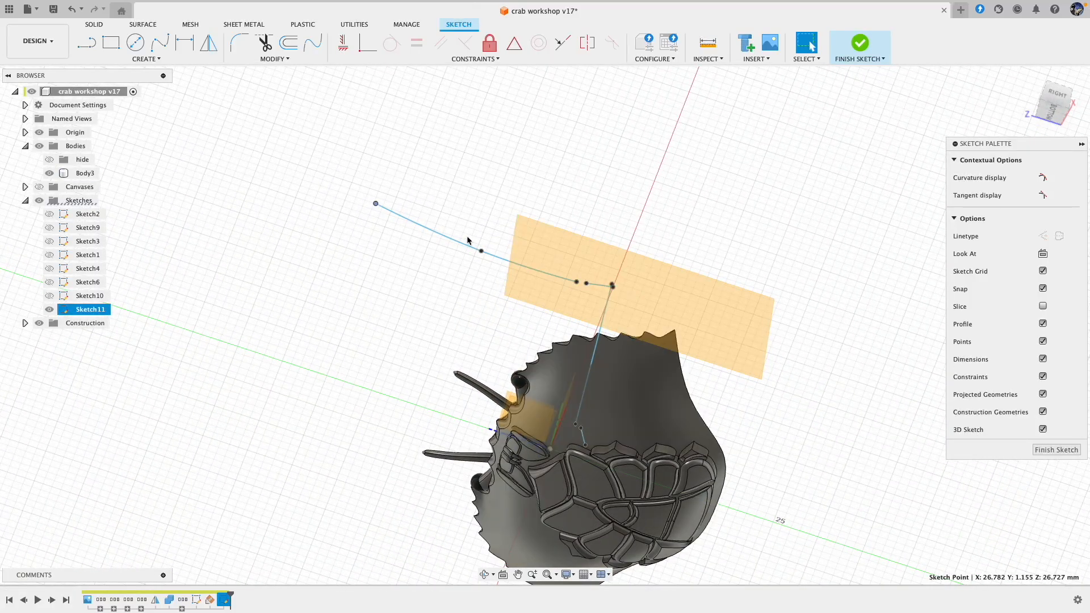
{"action": "scroll", "coordinate": [725, 252], "scroll_direction": "up", "scroll_amount": 3, "text": "shift"}
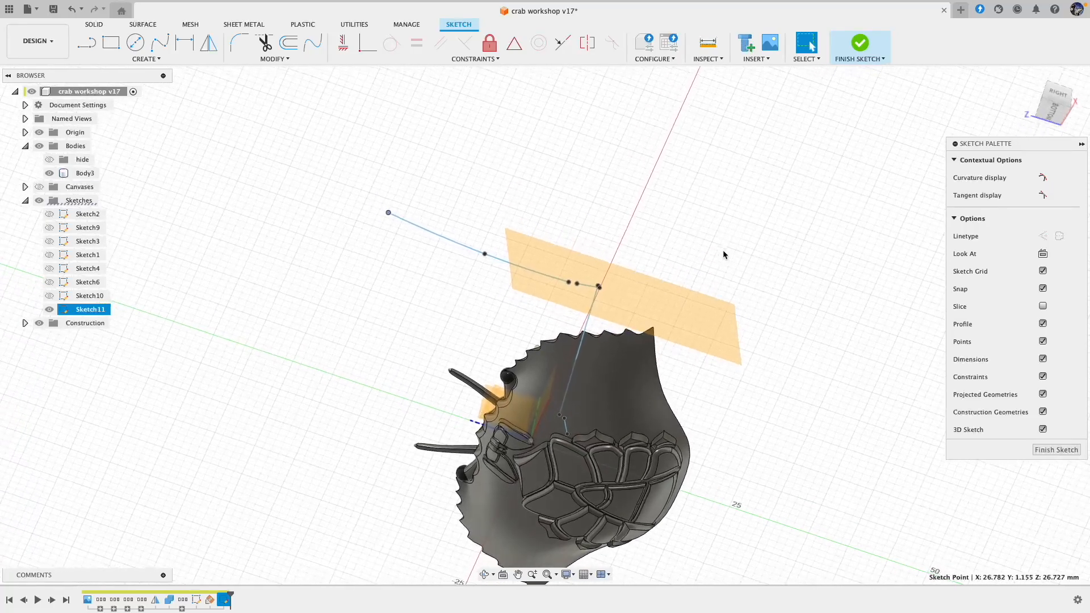
{"action": "scroll", "coordinate": [703, 328], "scroll_direction": "left", "scroll_amount": 4, "text": "shift"}
{"action": "scroll", "coordinate": [599, 409], "scroll_direction": "left", "scroll_amount": 8, "text": "shift"}
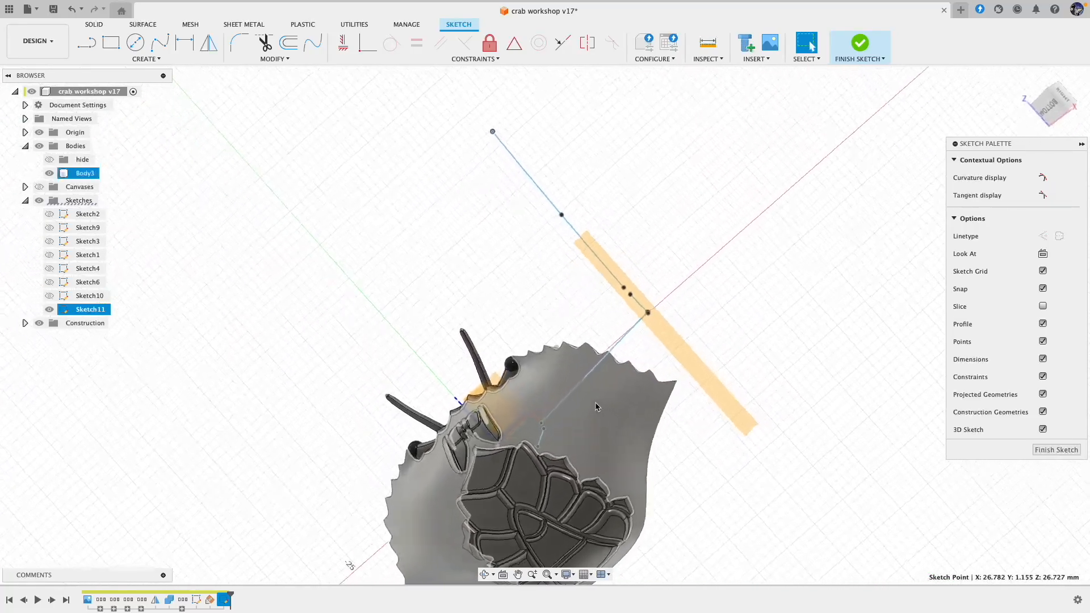
{"action": "scroll", "coordinate": [597, 405], "scroll_direction": "left", "scroll_amount": 2, "text": "shift"}
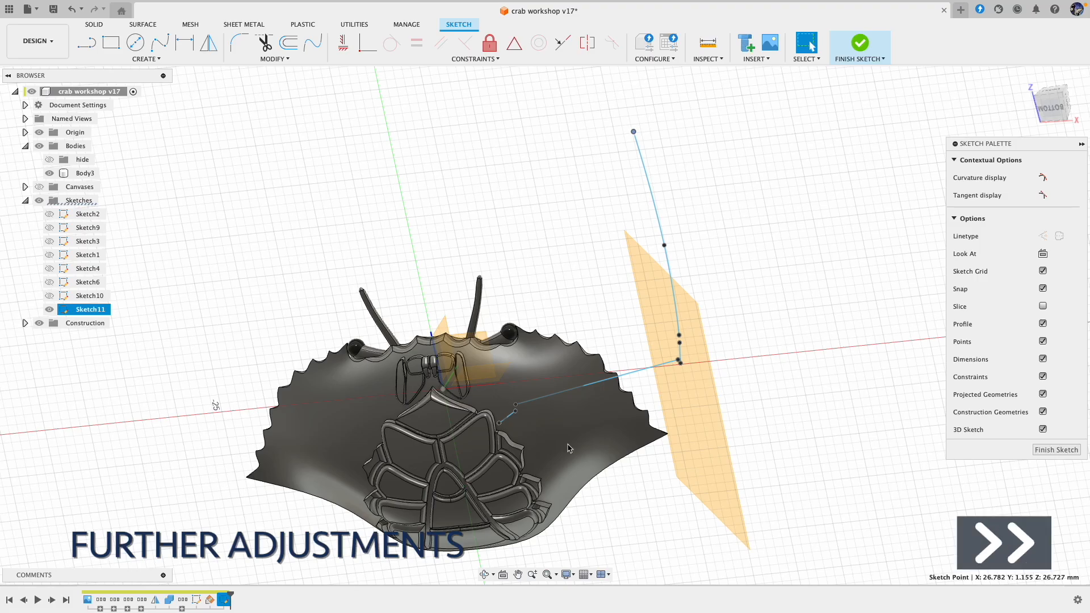
Step: Lengthen the short inner leg line by moving its outer endpoint to about X 10.4, Y -3.4, Z -1.1 mm beside the long line's start, and finish the sketch
{"action": "key", "text": "Escape"}
{"action": "scroll", "coordinate": [569, 449], "scroll_direction": "right", "scroll_amount": 6, "text": "shift"}
{"action": "mouse_move", "coordinate": [523, 360]}
{"action": "left_mouse_down"}
{"action": "mouse_move", "coordinate": [546, 364]}
{"action": "mouse_move", "coordinate": [613, 306]}
{"action": "left_mouse_up"}
{"action": "scroll", "coordinate": [543, 421], "scroll_direction": "up", "scroll_amount": 6, "text": "shift"}
{"action": "scroll", "coordinate": [543, 421], "scroll_direction": "down", "scroll_amount": 6, "text": "shift"}
{"action": "scroll", "coordinate": [625, 452], "scroll_direction": "left", "scroll_amount": 3, "text": "shift"}
{"action": "left_click", "coordinate": [1057, 392]}
{"action": "scroll", "coordinate": [660, 531], "scroll_direction": "up", "scroll_amount": 10, "text": "shift"}
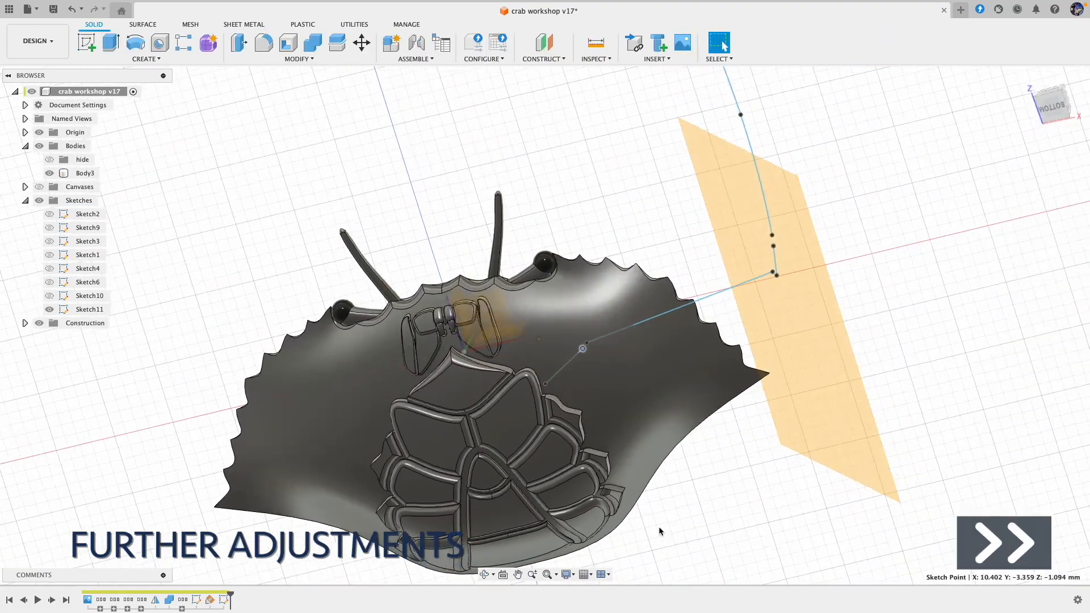
Step: Move the short outer line's forward endpoint to about X 28.6, Y -2.7, Z 5.0 mm and the spline's end to X 26.9, Y -1.1, Z 26.8 mm
{"action": "left_click_drag", "start_coordinate": [692, 335], "coordinate": [697, 344]}
{"action": "scroll", "coordinate": [711, 447], "scroll_direction": "left", "scroll_amount": 6, "text": "shift"}
{"action": "scroll", "coordinate": [712, 447], "scroll_direction": "right", "scroll_amount": 8, "text": "shift"}
{"action": "left_click_drag", "start_coordinate": [665, 446], "coordinate": [671, 439]}
{"action": "scroll", "coordinate": [963, 311], "scroll_direction": "left", "scroll_amount": 6, "text": "shift"}
{"action": "scroll", "coordinate": [964, 311], "scroll_direction": "left", "scroll_amount": 8, "text": "shift"}
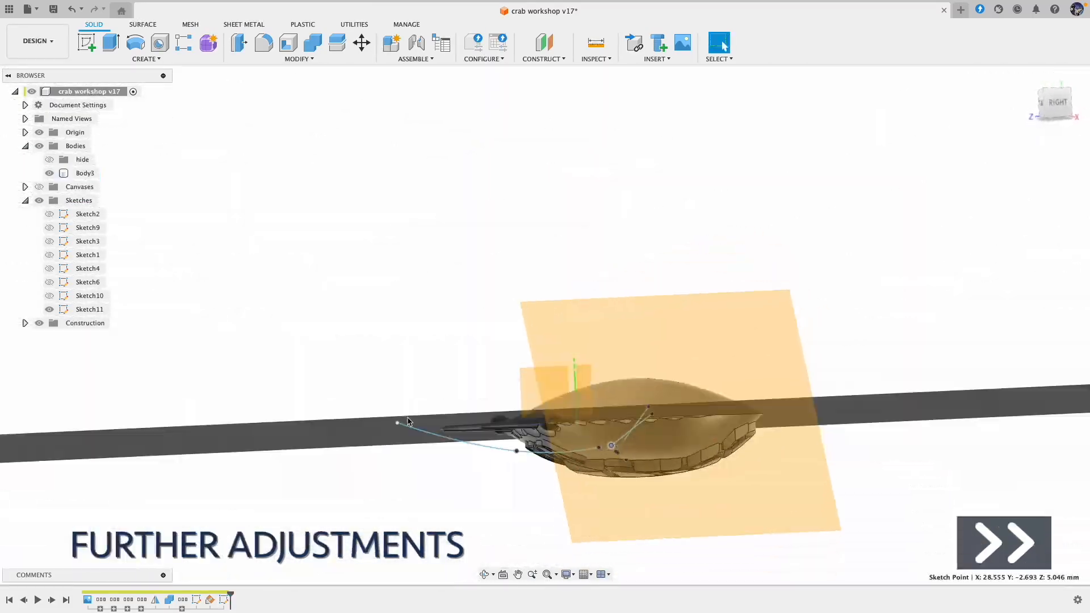
{"action": "left_click_drag", "start_coordinate": [397, 409], "coordinate": [399, 415]}
{"action": "scroll", "coordinate": [577, 418], "scroll_direction": "right", "scroll_amount": 10, "text": "shift"}
{"action": "scroll", "coordinate": [576, 417], "scroll_direction": "left", "scroll_amount": 8, "text": "shift"}
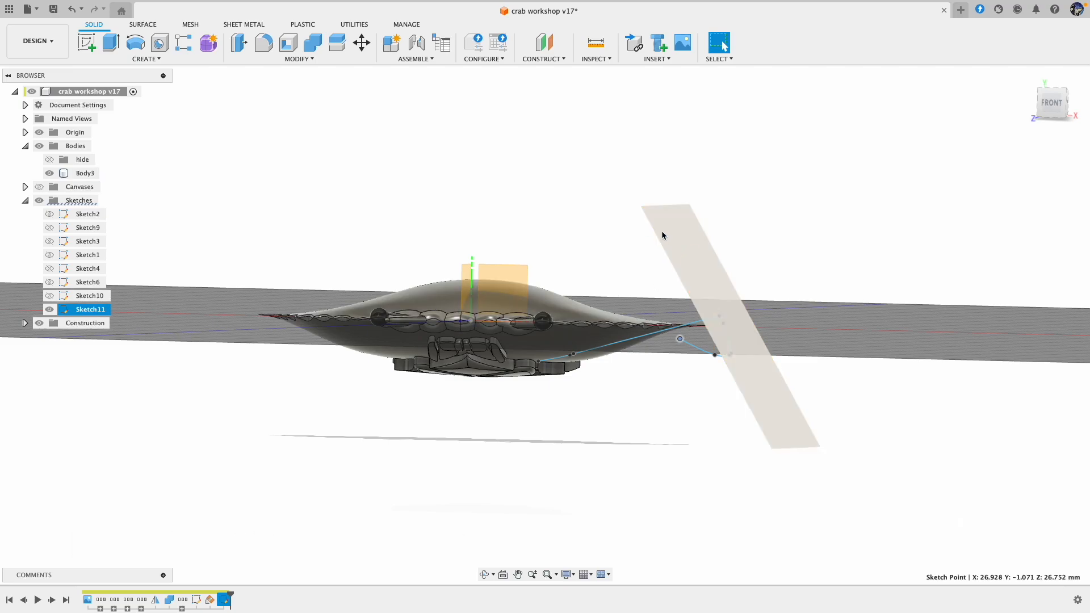
Step: Start a form and add a pipe along the short inner leg line with a 3 mm global diameter in smooth display
{"action": "left_click", "coordinate": [210, 47]}
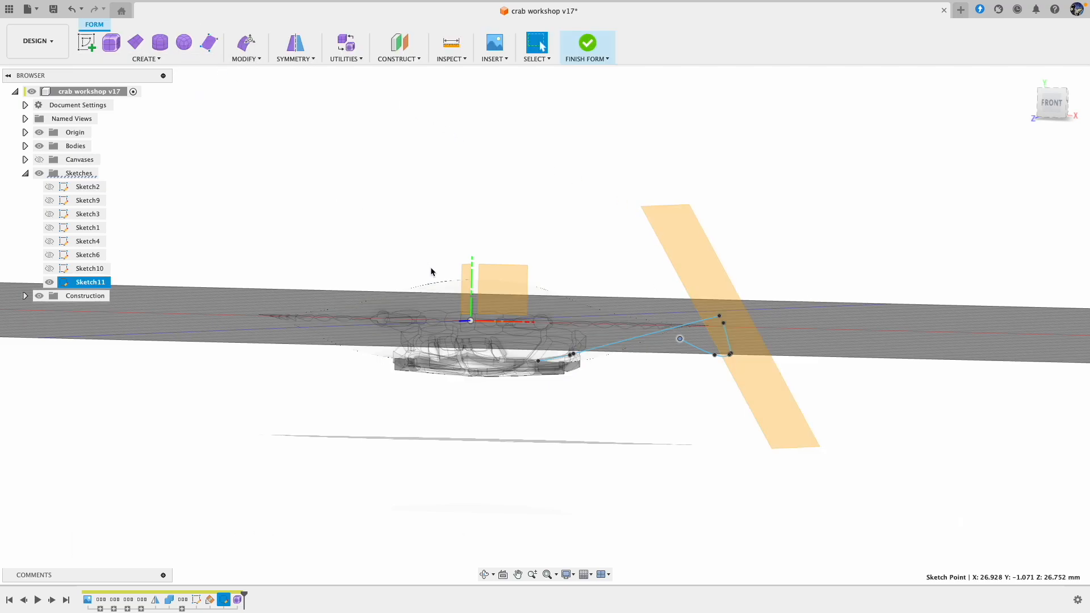
{"action": "left_click", "coordinate": [157, 60]}
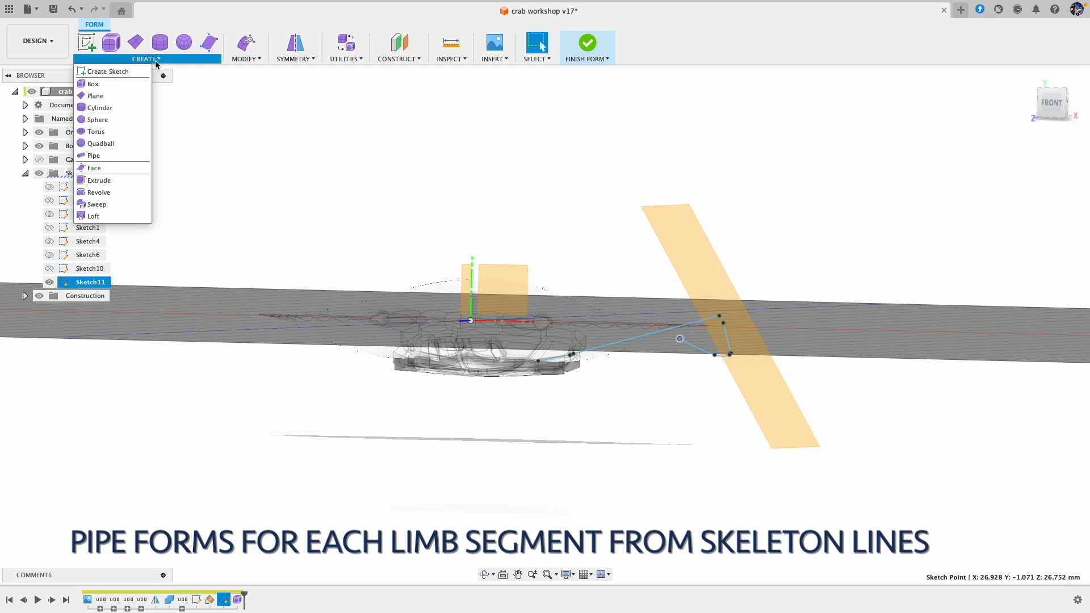
{"action": "left_click", "coordinate": [121, 159]}
{"action": "mouse_move", "coordinate": [511, 324]}
{"action": "middle_mouse_down", "text": "shift"}
{"action": "mouse_move", "coordinate": [555, 365]}
{"action": "mouse_move", "coordinate": [528, 362]}
{"action": "middle_mouse_up", "text": "shift"}
{"action": "left_click", "coordinate": [541, 353]}
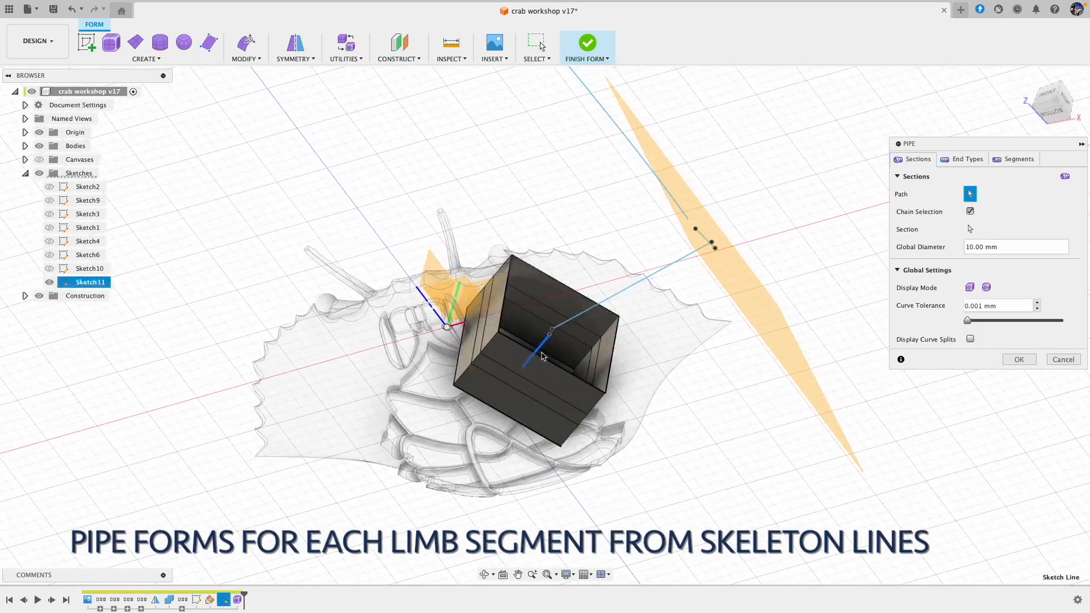
{"action": "key", "text": "Return"}
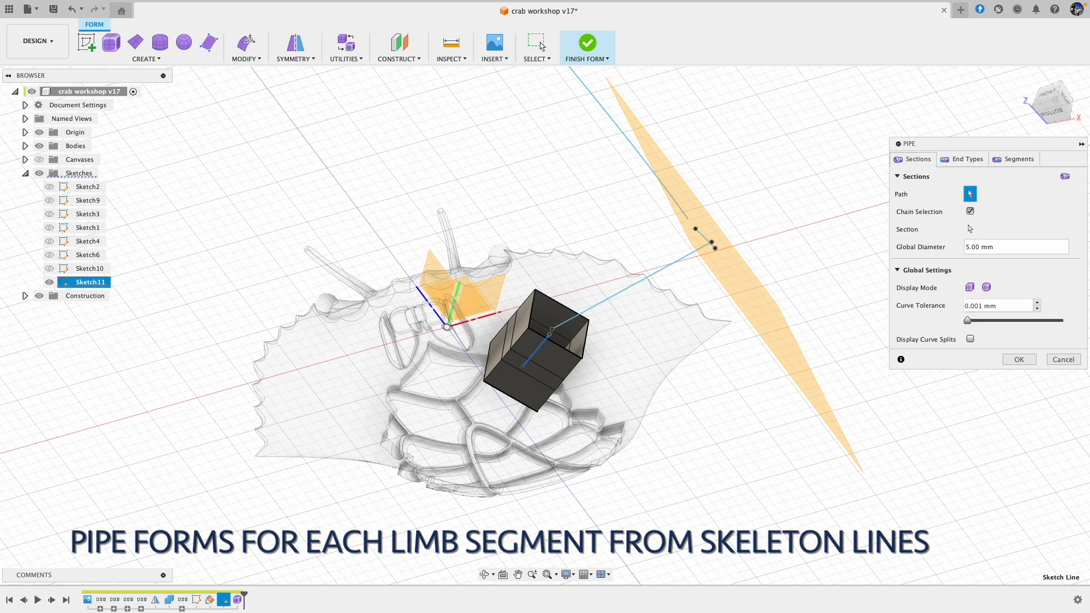
{"action": "key", "text": "Return"}
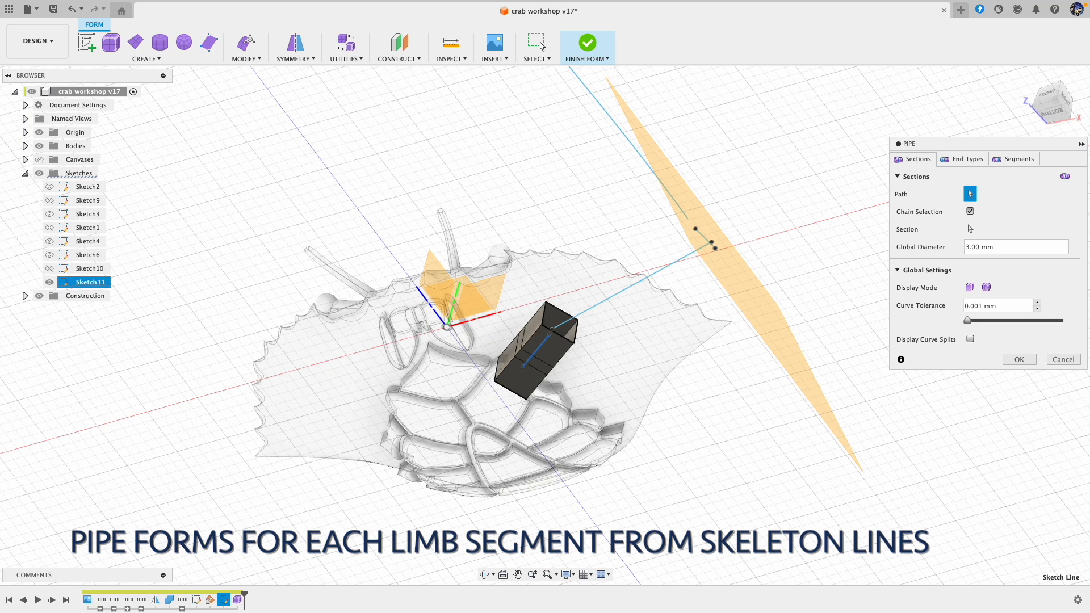
{"action": "left_click", "coordinate": [987, 288]}
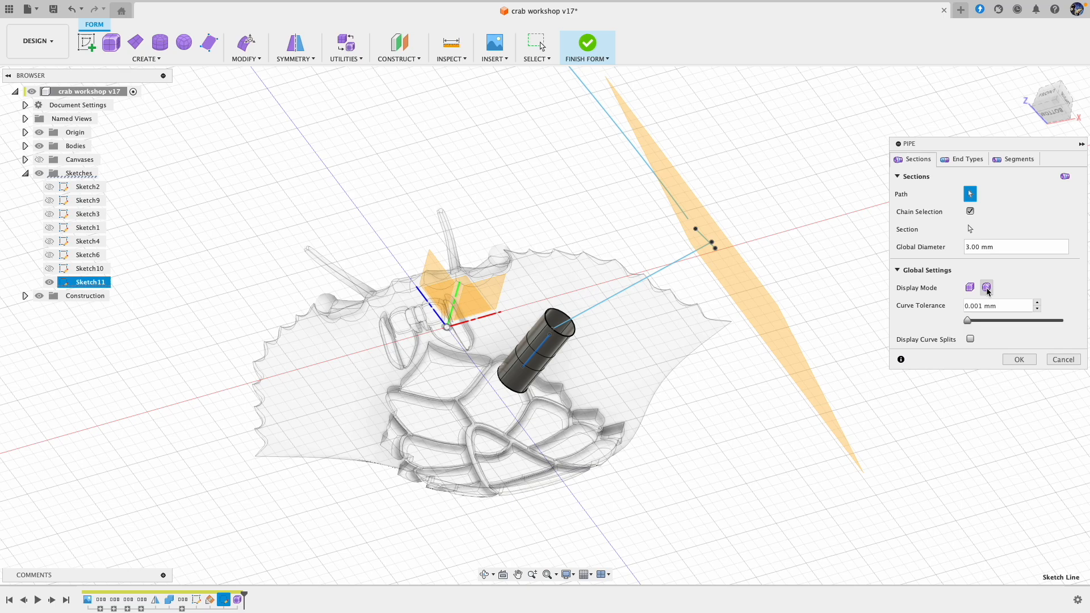
Step: Close both ends of the inner leg pipe with the Square end type
{"action": "left_click", "coordinate": [961, 160]}
{"action": "left_click", "coordinate": [993, 213]}
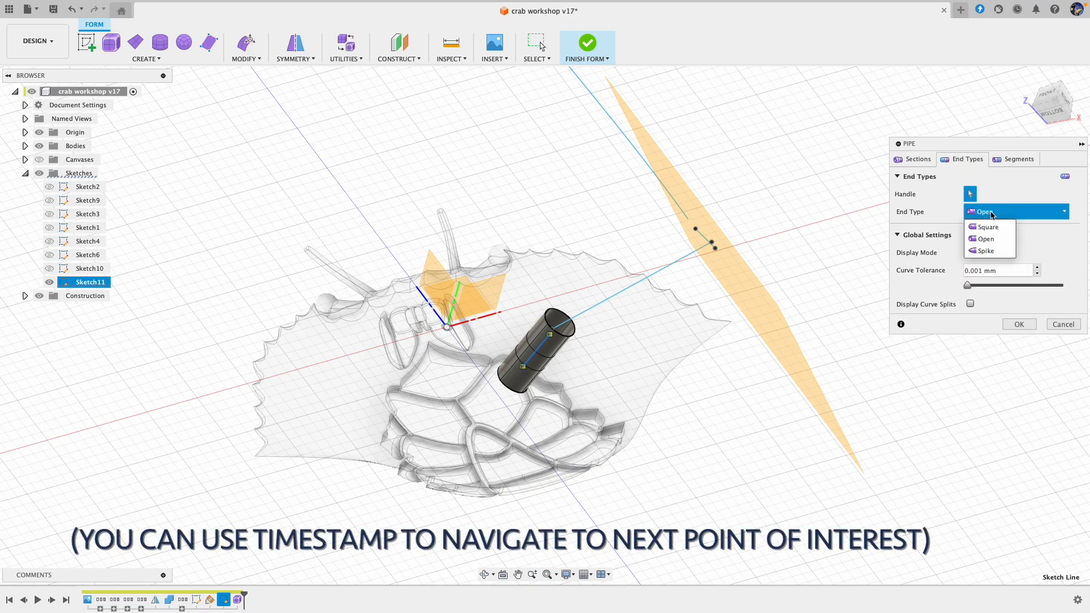
{"action": "left_click", "coordinate": [989, 227]}
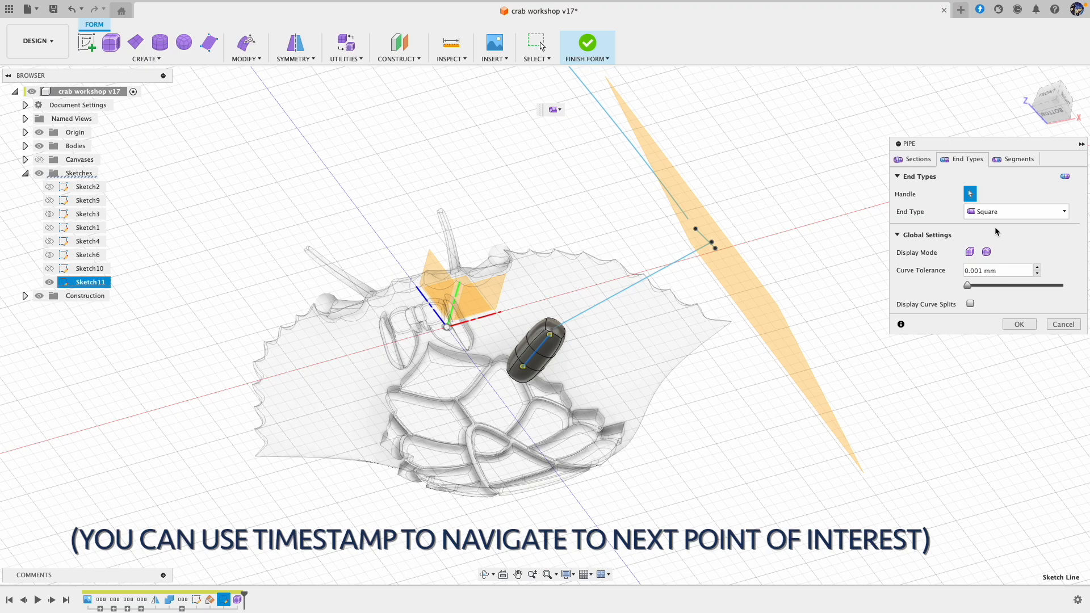
{"action": "mouse_move", "coordinate": [589, 301]}
{"action": "middle_mouse_down", "text": "shift"}
{"action": "mouse_move", "coordinate": [605, 258]}
{"action": "mouse_move", "coordinate": [623, 380]}
{"action": "mouse_move", "coordinate": [694, 445]}
{"action": "mouse_move", "coordinate": [667, 442]}
{"action": "mouse_move", "coordinate": [533, 332]}
{"action": "middle_mouse_up", "text": "shift"}
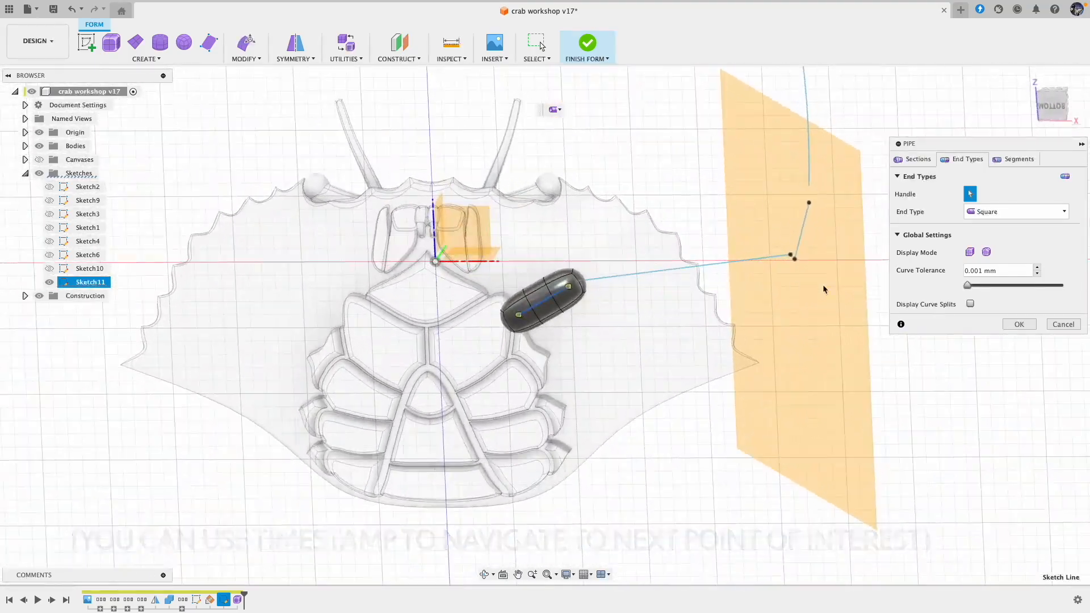
Step: Reshape the inner pipe with Edit Form by moving individual faces, the last by about -1.1 and -1.3 mm, and show Sketch11 again
{"action": "left_click", "coordinate": [244, 45]}
{"action": "middle_click_drag", "start_coordinate": [573, 369], "coordinate": [546, 353], "text": "shift"}
{"action": "left_click", "coordinate": [523, 356]}
{"action": "left_click_drag", "start_coordinate": [532, 345], "coordinate": [540, 353]}
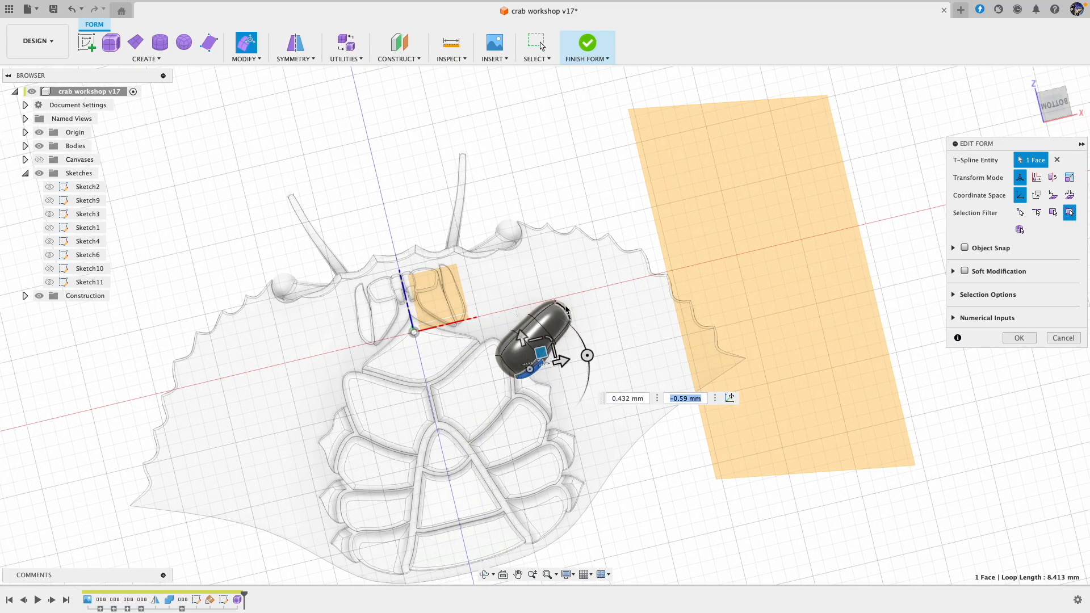
{"action": "left_click", "coordinate": [563, 339]}
{"action": "middle_click_drag", "start_coordinate": [564, 340], "coordinate": [548, 333], "text": "shift"}
{"action": "left_click_drag", "start_coordinate": [550, 302], "coordinate": [543, 334]}
{"action": "middle_click_drag", "start_coordinate": [553, 325], "coordinate": [619, 299], "text": "shift"}
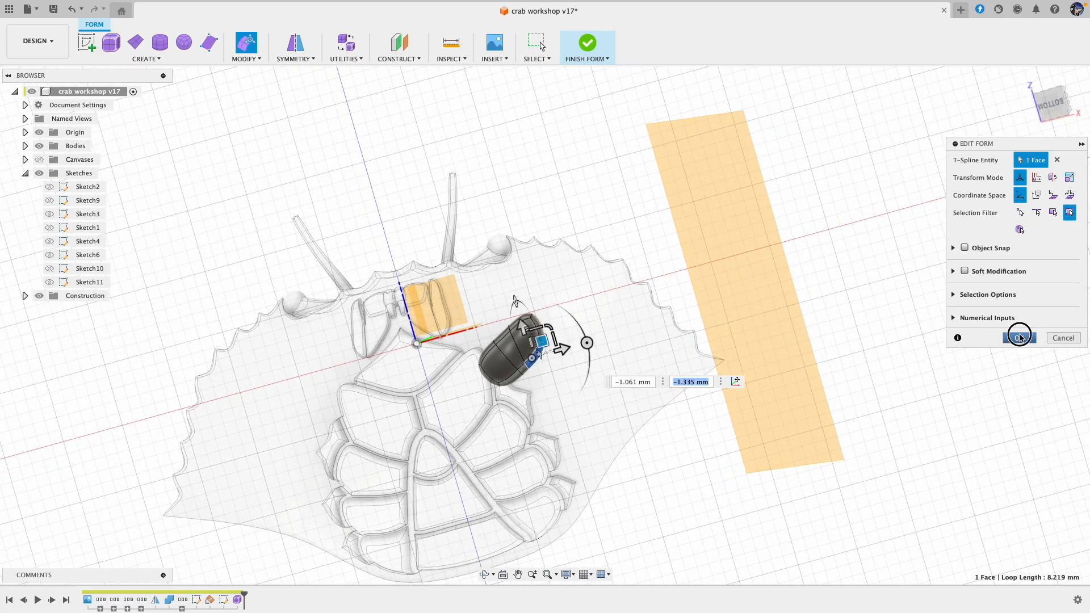
{"action": "left_click", "coordinate": [1021, 337]}
{"action": "mouse_move", "coordinate": [693, 238]}
{"action": "middle_mouse_down", "text": "shift"}
{"action": "mouse_move", "coordinate": [614, 214]}
{"action": "mouse_move", "coordinate": [391, 196]}
{"action": "middle_mouse_up", "text": "shift"}
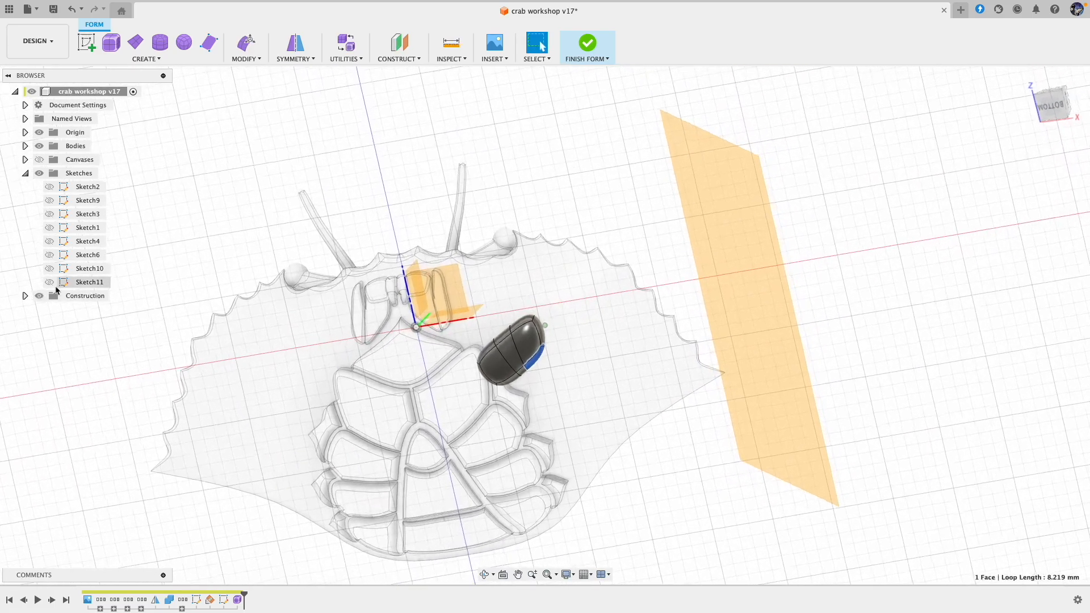
{"action": "left_click", "coordinate": [50, 282]}
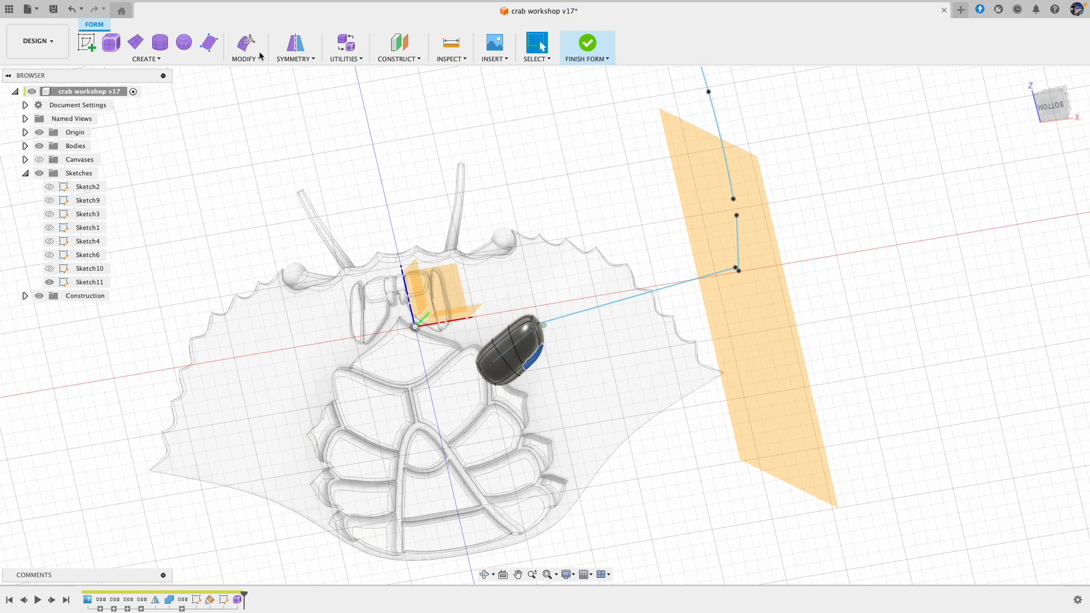
Step: Create a pipe along the long leg line with a 5 mm global diameter, smooth display and the Square end type
{"action": "left_click", "coordinate": [146, 59]}
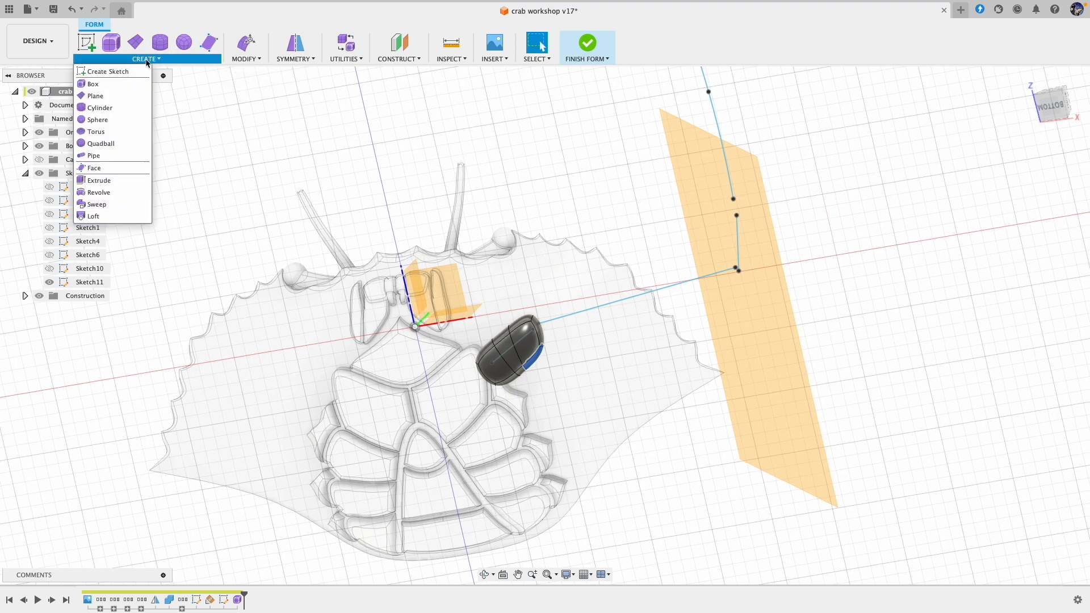
{"action": "left_click", "coordinate": [106, 153]}
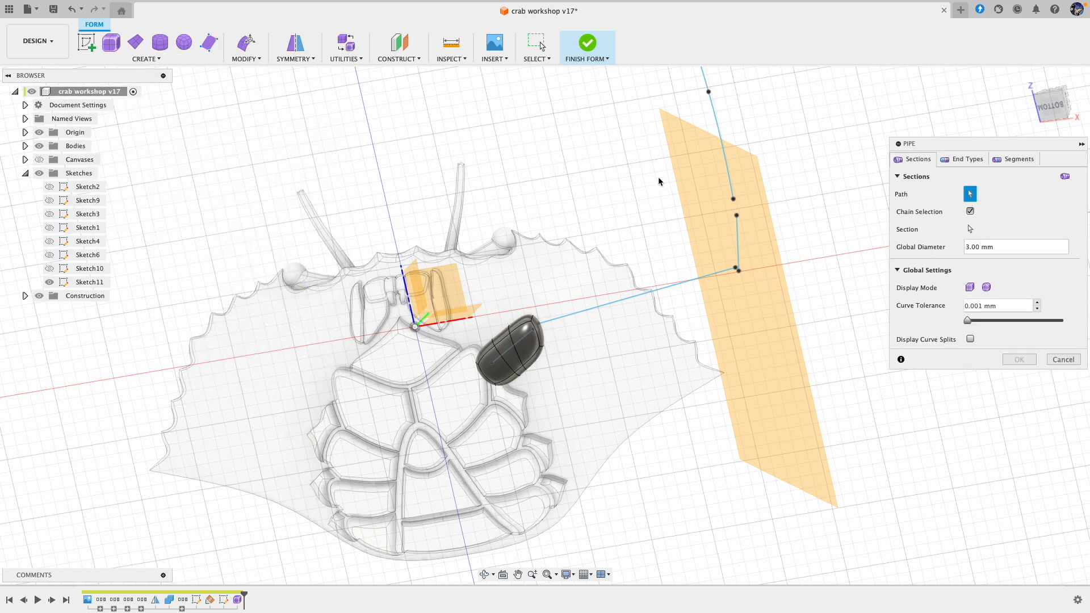
{"action": "left_click", "coordinate": [651, 296]}
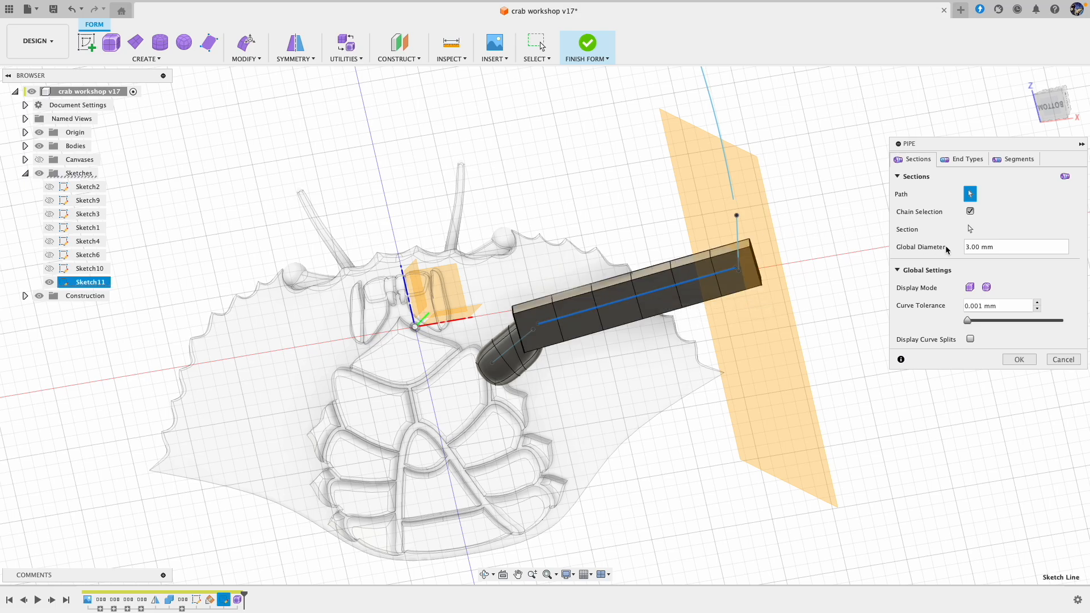
{"action": "left_click", "coordinate": [964, 249]}
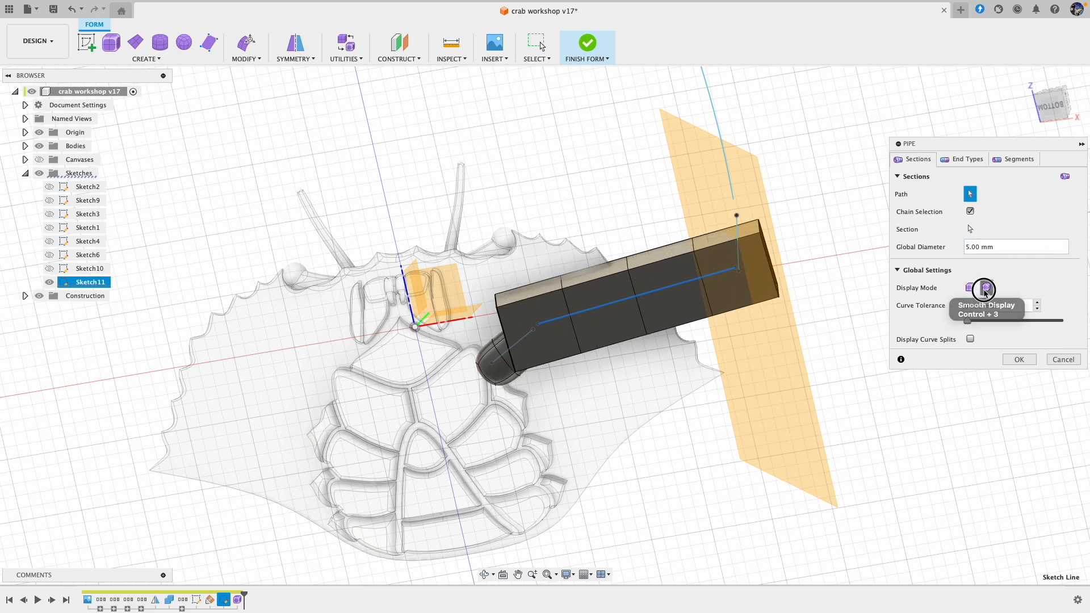
{"action": "left_click", "coordinate": [987, 287]}
{"action": "left_click", "coordinate": [967, 160]}
{"action": "left_click", "coordinate": [979, 214]}
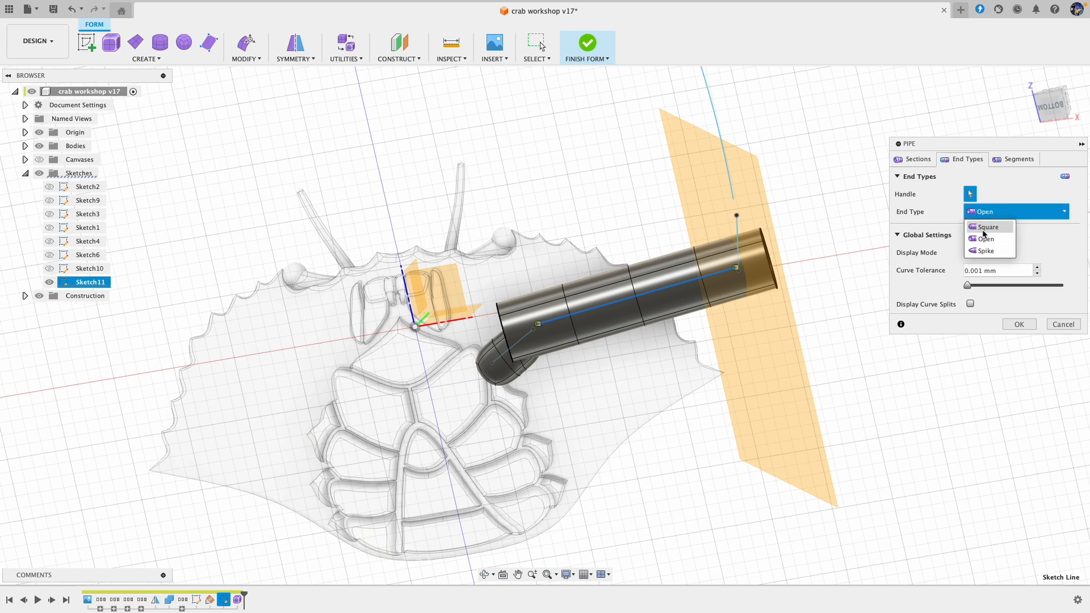
{"action": "left_click", "coordinate": [987, 227]}
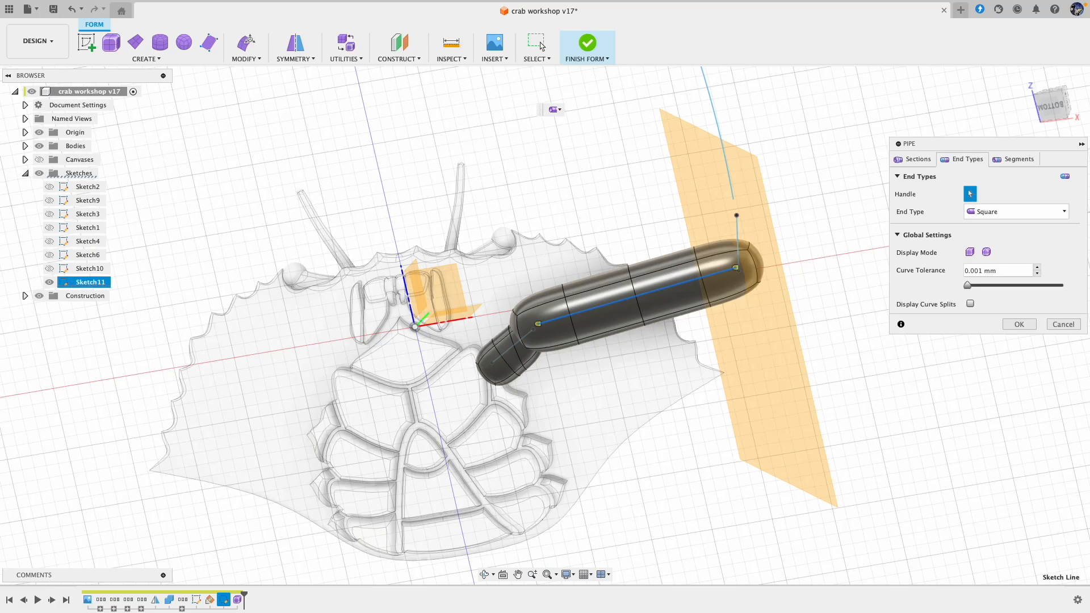
{"action": "key", "text": "Return"}
Step: Try to select the inner pipe's faces where the two pipes overlap, and undo the creation of the long pipe
{"action": "left_click", "coordinate": [246, 46]}
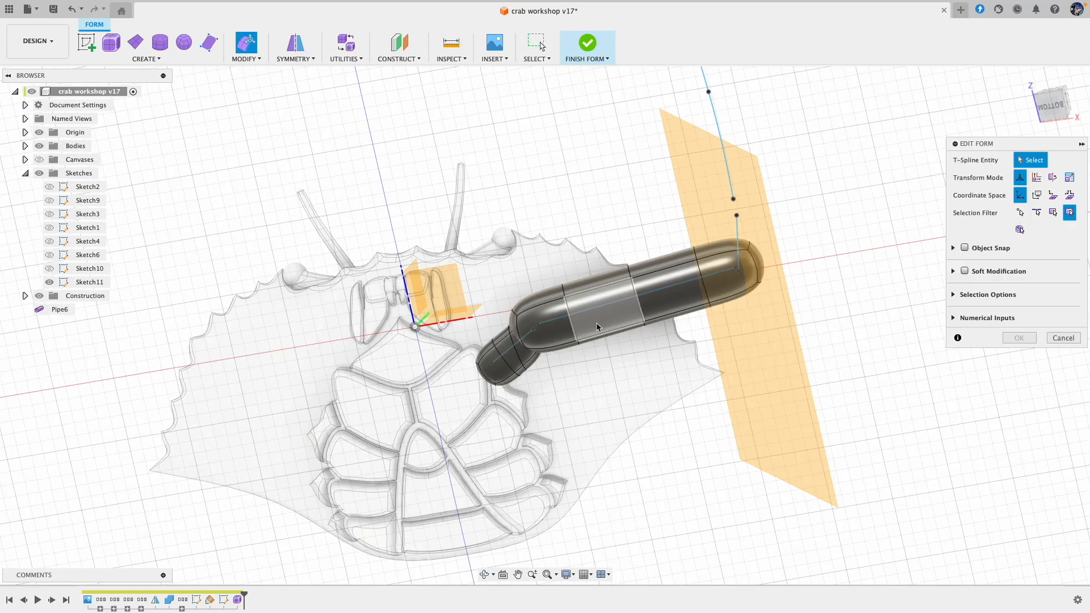
{"action": "left_click_drag", "start_coordinate": [496, 379], "coordinate": [499, 378]}
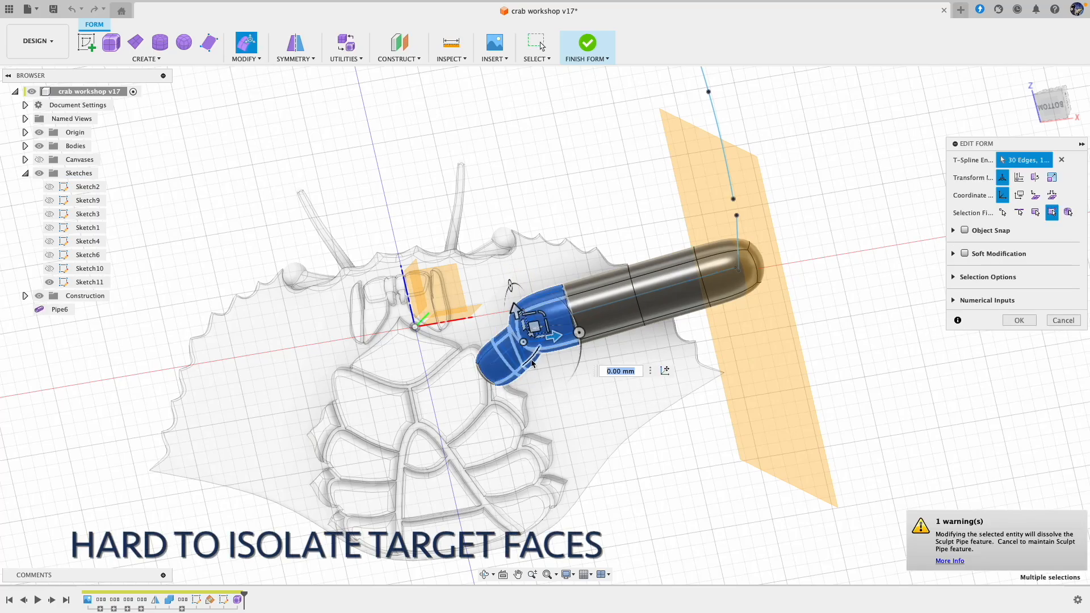
{"action": "left_click", "coordinate": [615, 407]}
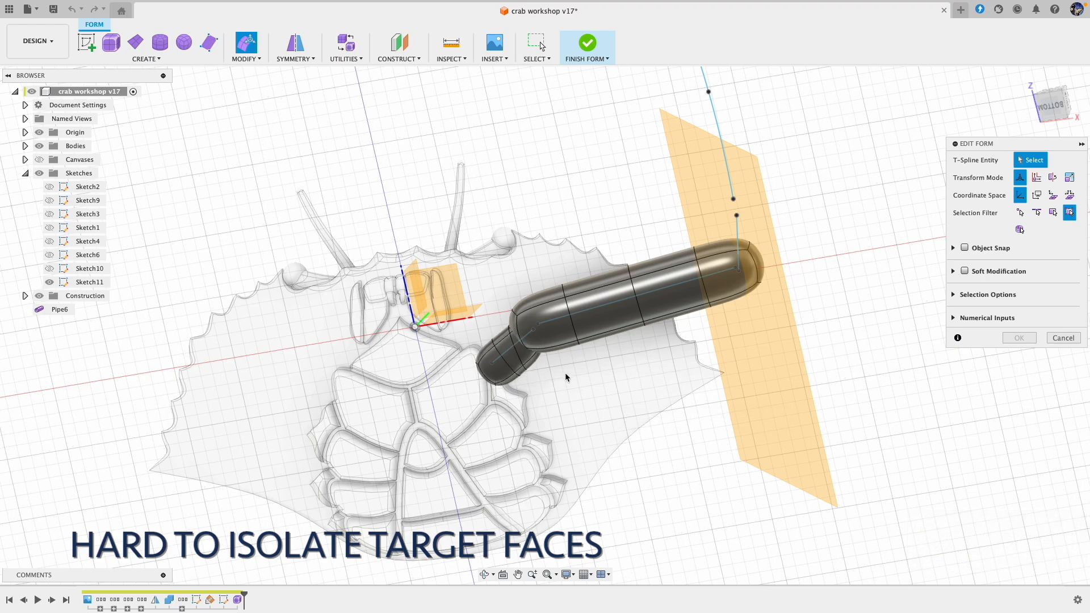
{"action": "scroll", "coordinate": [565, 377], "scroll_direction": "up", "scroll_amount": 10, "text": "shift"}
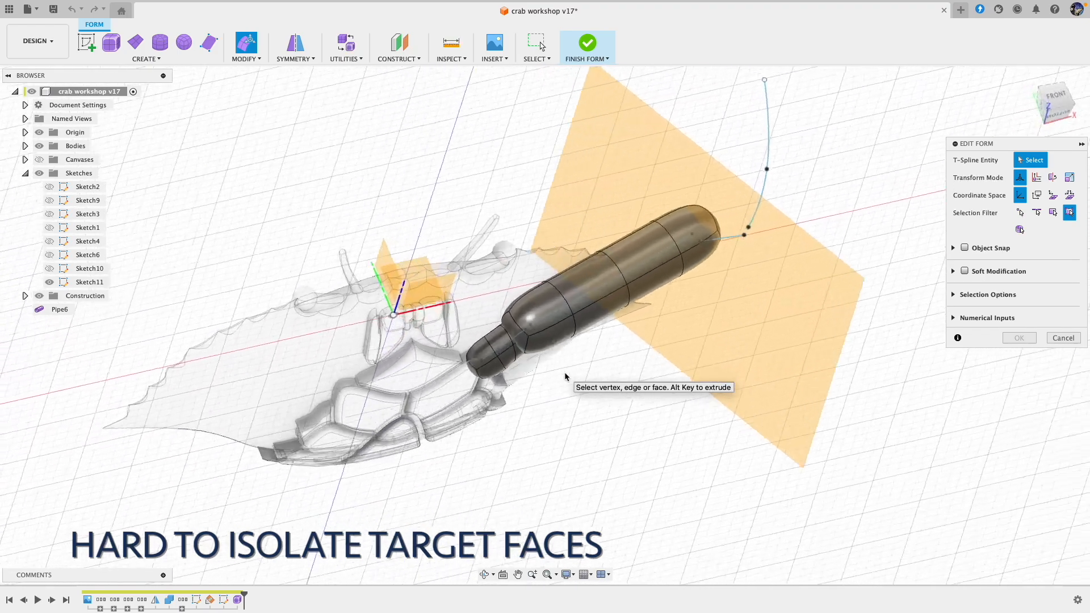
{"action": "scroll", "coordinate": [565, 372], "scroll_direction": "up", "scroll_amount": 10, "text": "shift"}
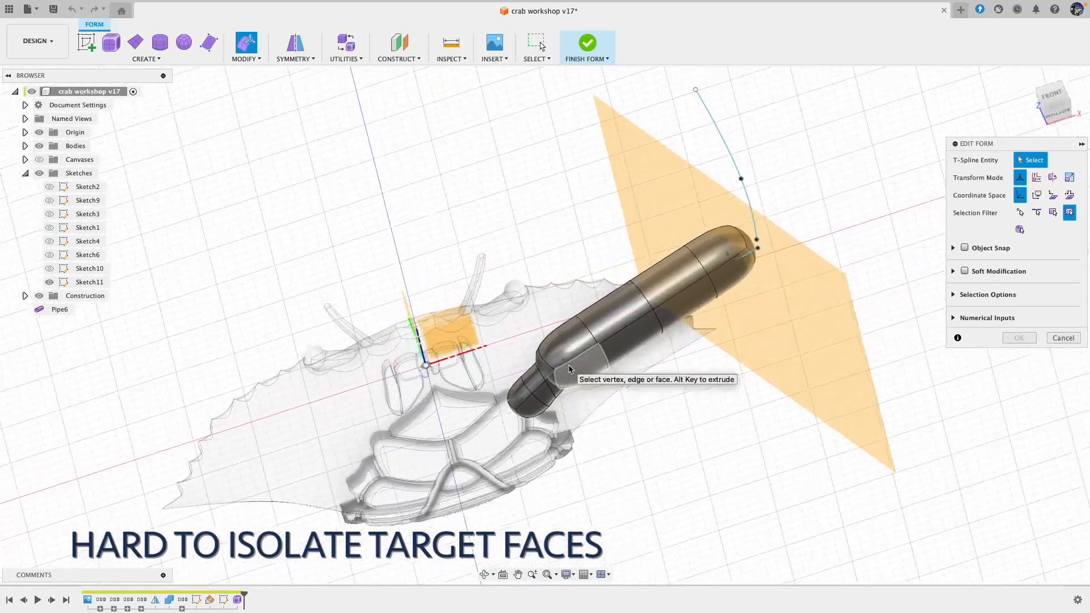
{"action": "scroll", "coordinate": [569, 369], "scroll_direction": "down", "scroll_amount": 8, "text": "shift"}
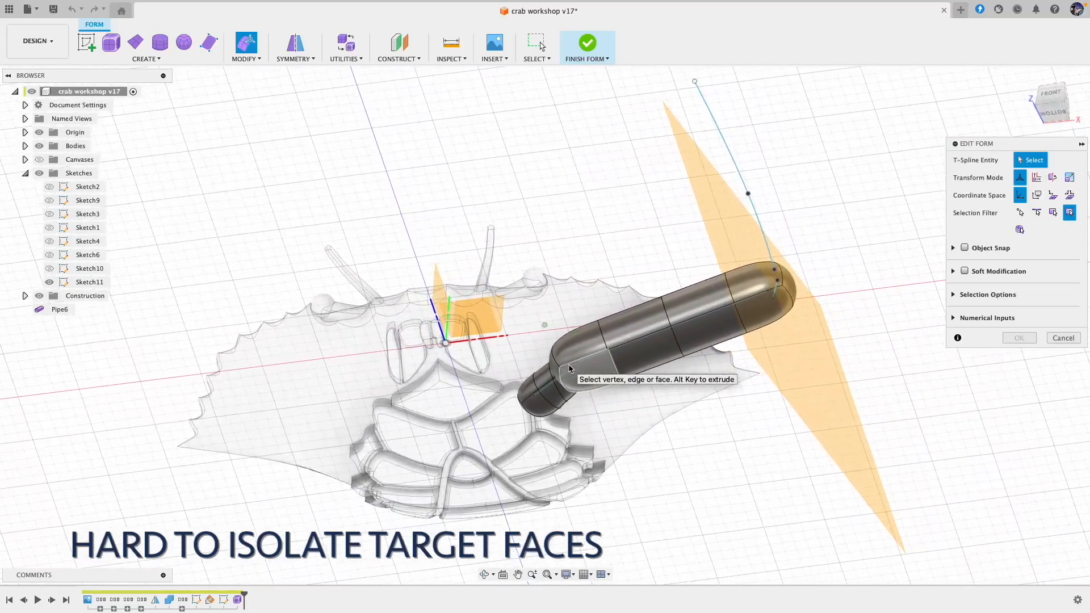
{"action": "scroll", "coordinate": [568, 366], "scroll_direction": "down", "scroll_amount": 10, "text": "shift"}
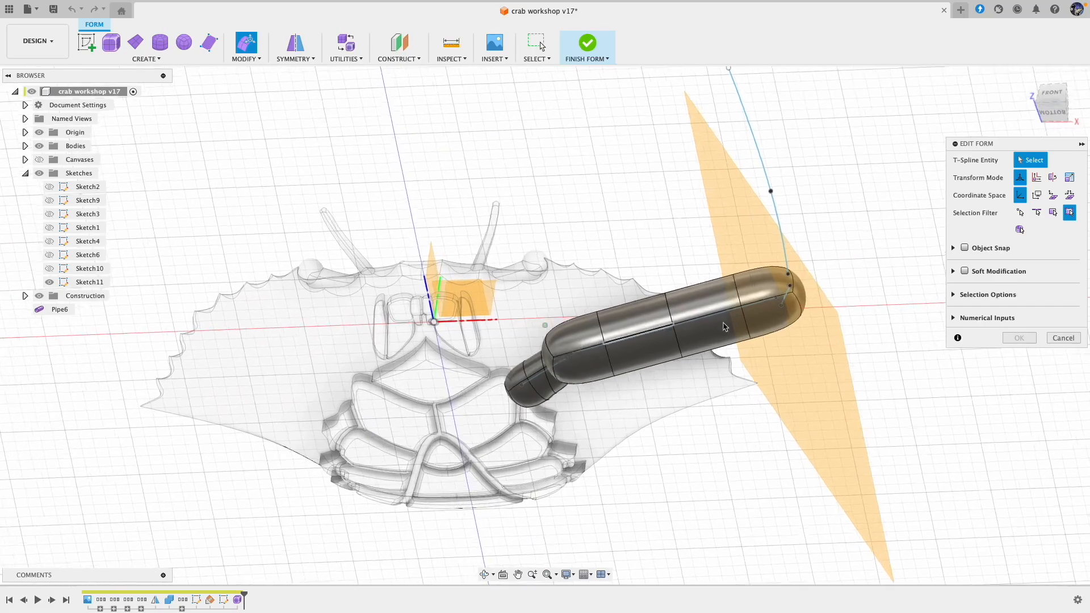
{"action": "left_click", "coordinate": [1063, 339]}
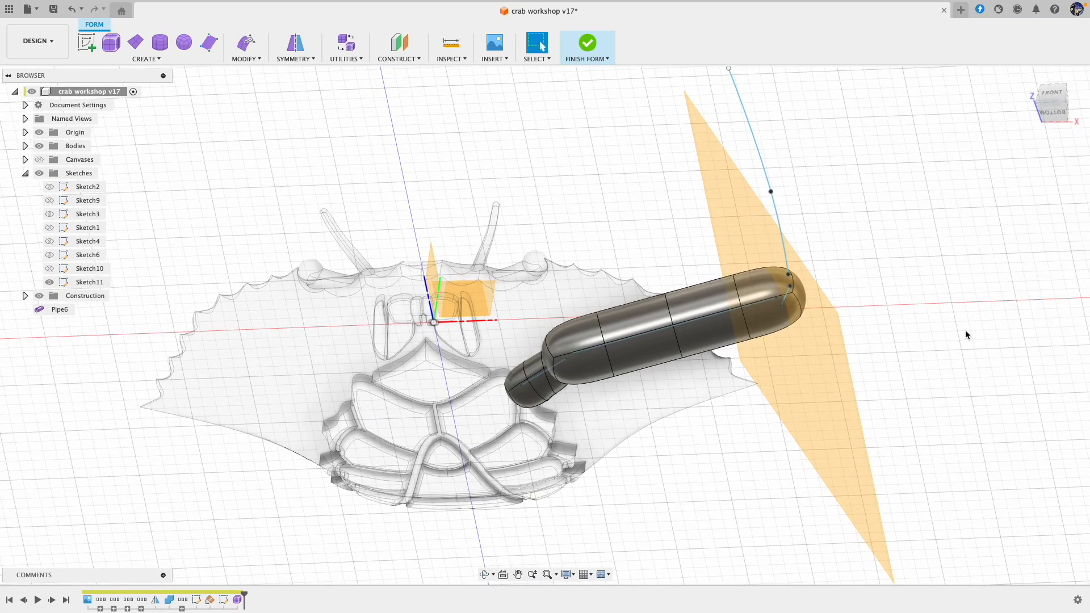
{"action": "key", "text": "ctrl+z"}
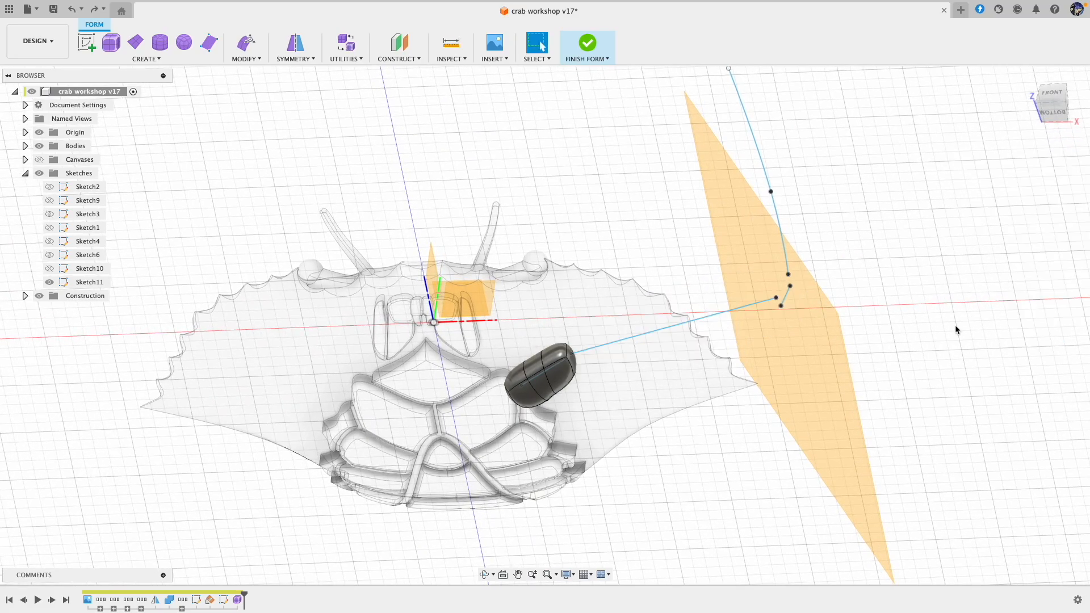
Step: Create a 5 mm diameter pipe with the Square end type along the short sketch line past the long leg line, and finish the form
{"action": "scroll", "coordinate": [955, 325], "scroll_direction": "up", "scroll_amount": 2}
{"action": "middle_click_drag", "start_coordinate": [955, 325], "coordinate": [789, 362], "text": "shift"}
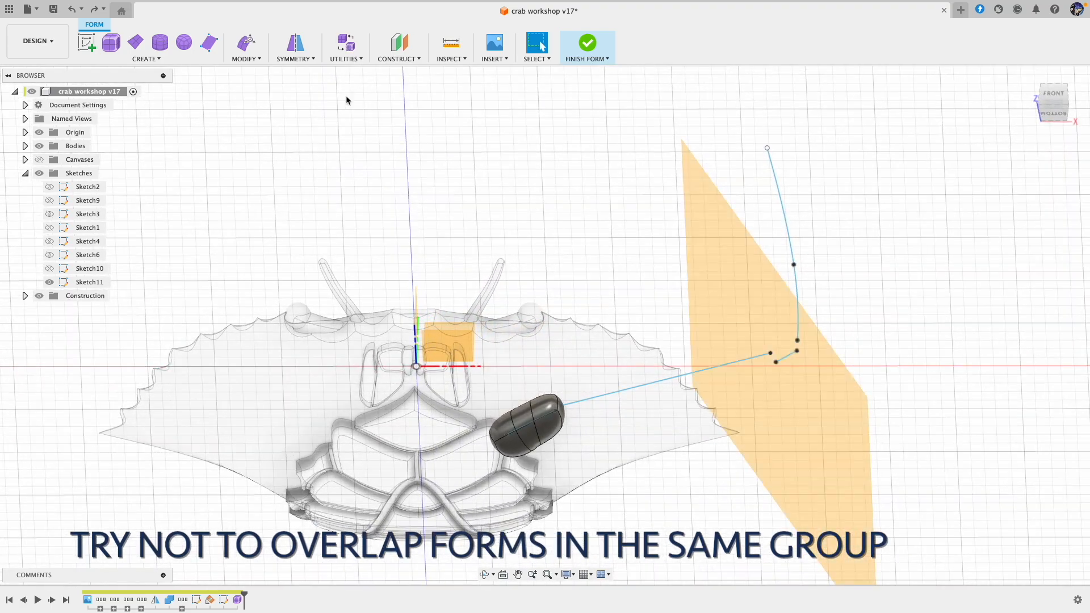
{"action": "left_click", "coordinate": [149, 58]}
{"action": "left_click", "coordinate": [116, 155]}
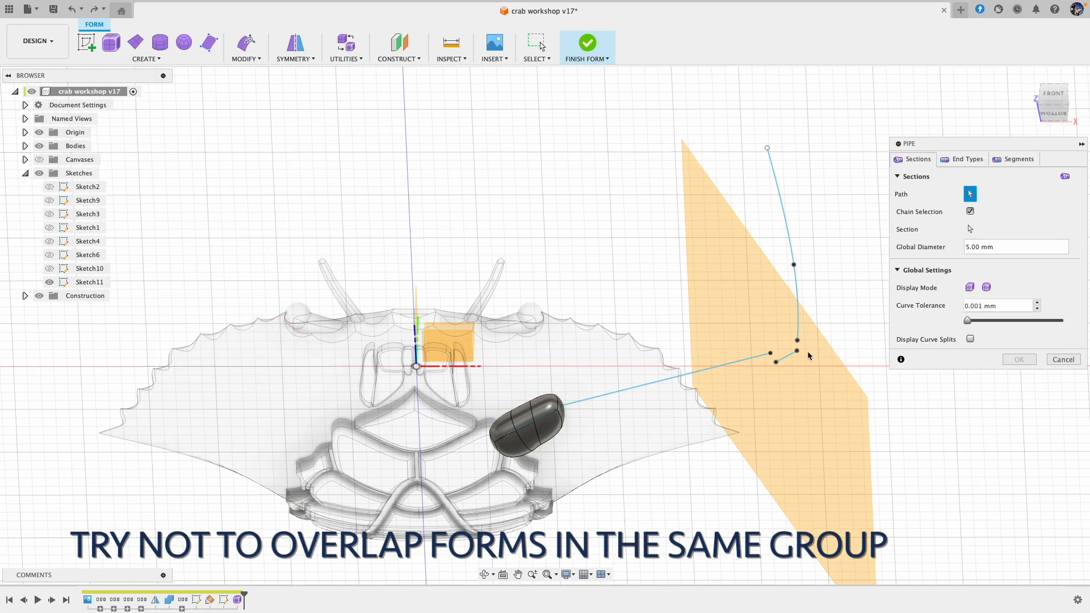
{"action": "left_click", "coordinate": [778, 364]}
{"action": "middle_click_drag", "start_coordinate": [778, 363], "coordinate": [826, 321], "text": "shift"}
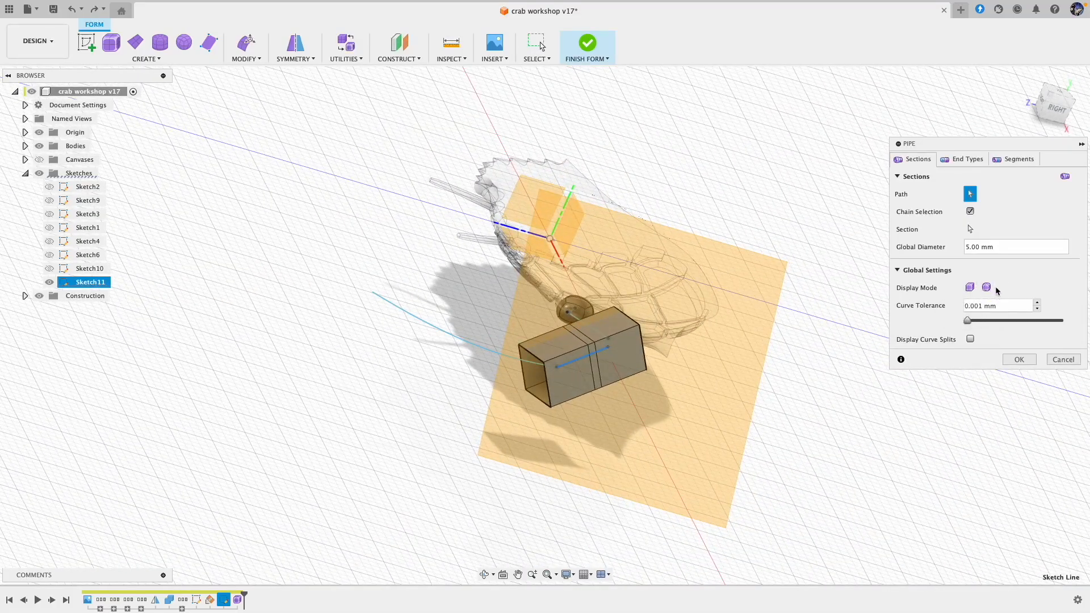
{"action": "left_click", "coordinate": [959, 161]}
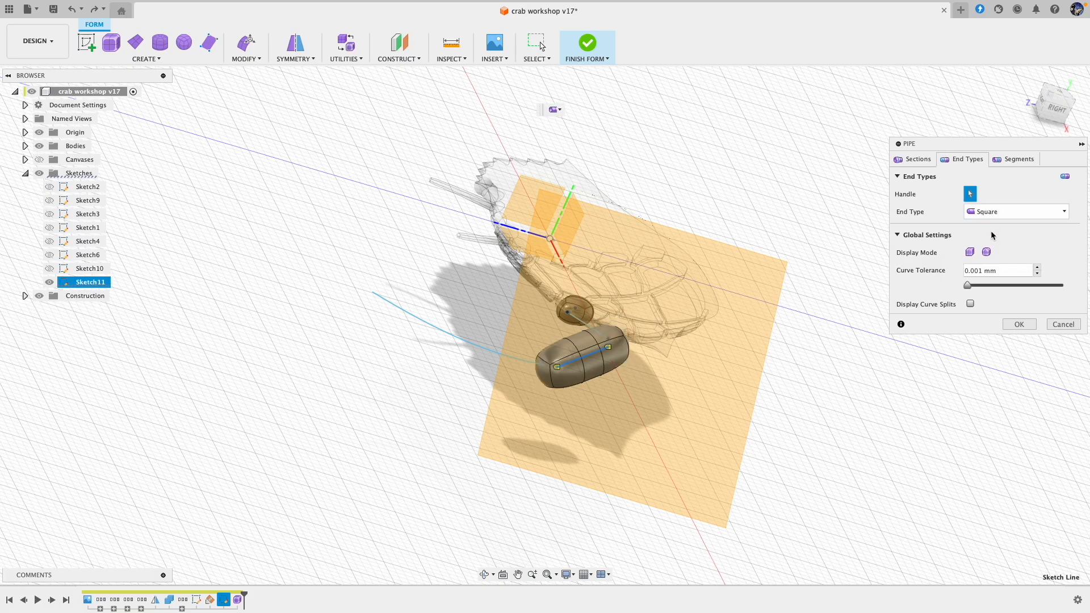
{"action": "middle_click_drag", "start_coordinate": [994, 271], "coordinate": [989, 257], "text": "shift"}
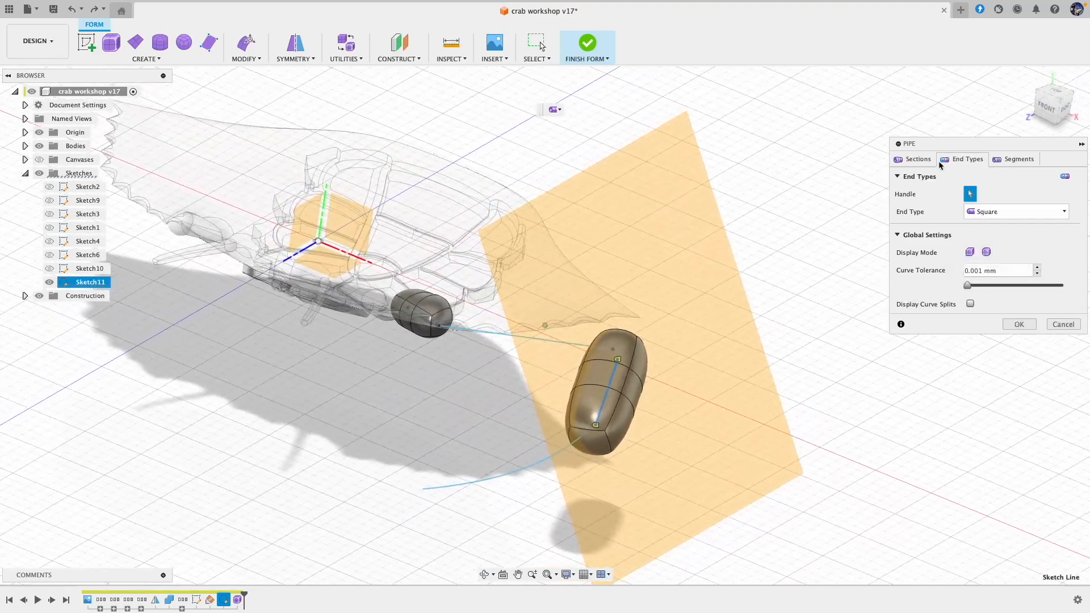
{"action": "left_click", "coordinate": [1020, 324]}
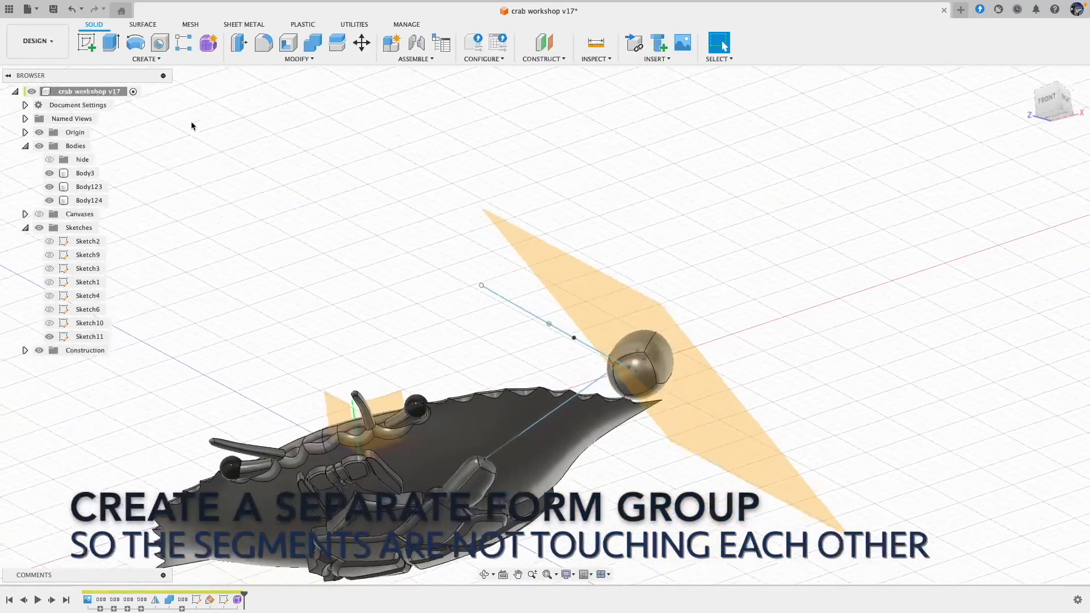
Step: Start a separate form and create a 5 mm diameter pipe along the long leg line, with smooth display and Square ends
{"action": "left_click", "coordinate": [208, 42]}
{"action": "left_click", "coordinate": [549, 419]}
{"action": "middle_click_drag", "start_coordinate": [547, 414], "coordinate": [376, 262], "text": "shift"}
{"action": "left_click", "coordinate": [146, 59]}
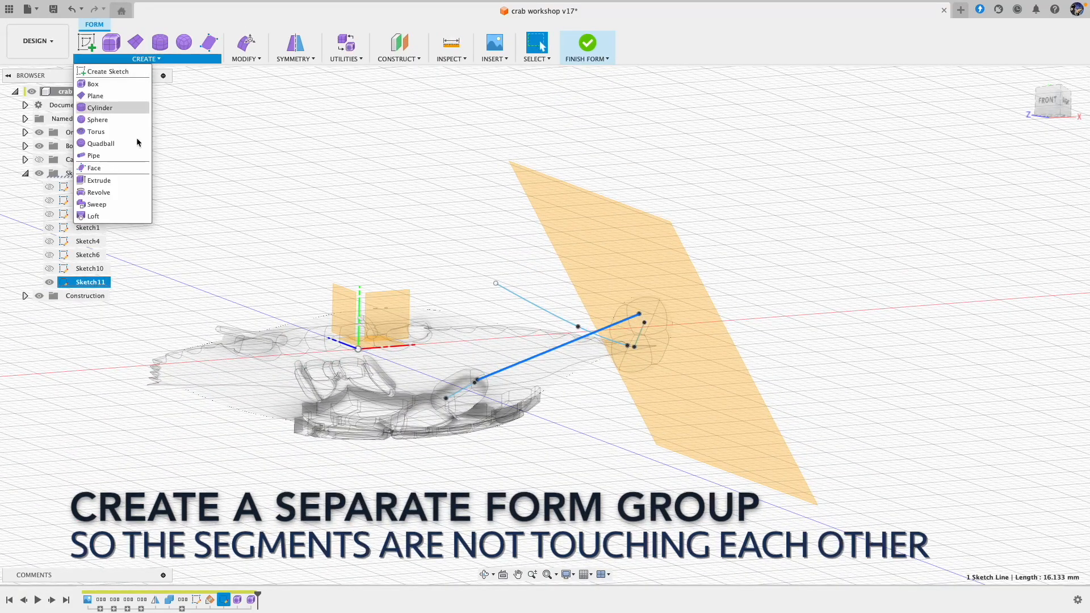
{"action": "left_click", "coordinate": [104, 158]}
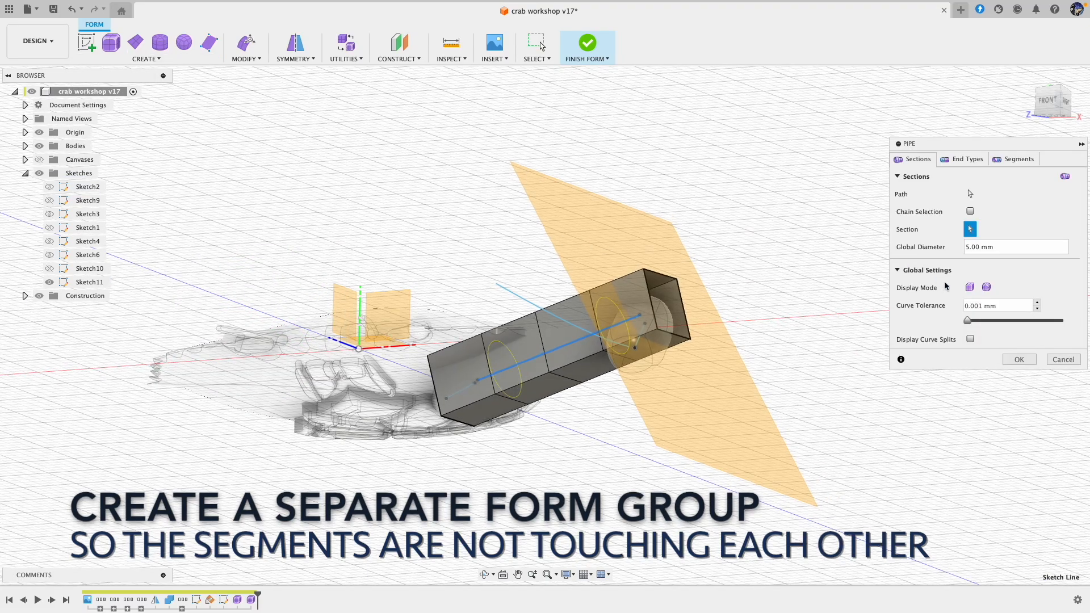
{"action": "left_click", "coordinate": [987, 288]}
{"action": "left_click", "coordinate": [977, 160]}
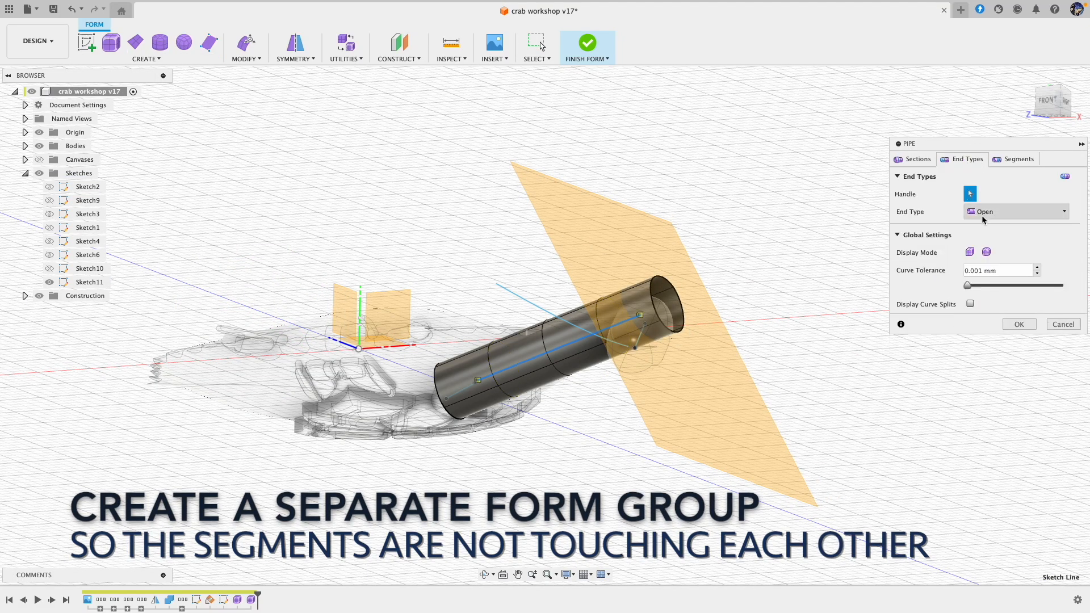
{"action": "left_click", "coordinate": [988, 227]}
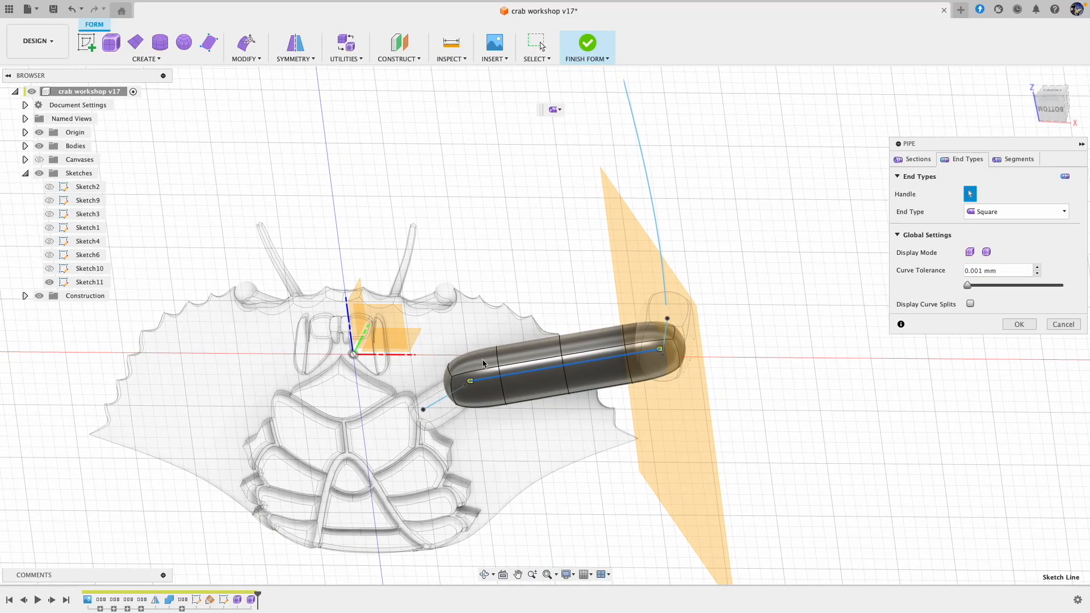
{"action": "left_click", "coordinate": [1018, 324]}
Step: Select the inner end of the long pipe with Edit Form, shift it slightly and scale it to about 0.8
{"action": "left_click", "coordinate": [256, 53]}
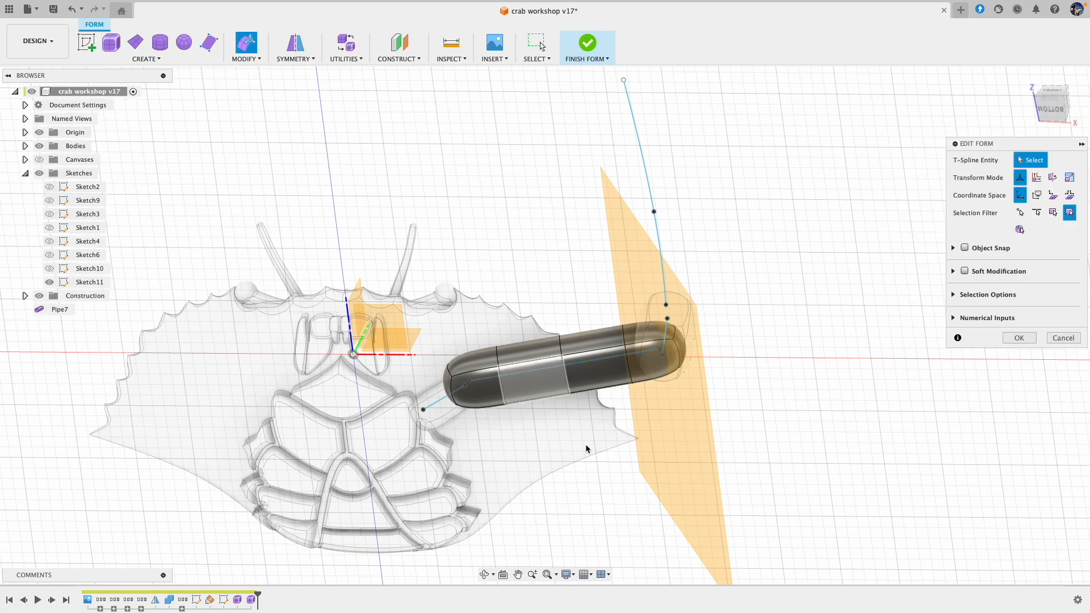
{"action": "left_click_drag", "start_coordinate": [470, 319], "coordinate": [442, 419]}
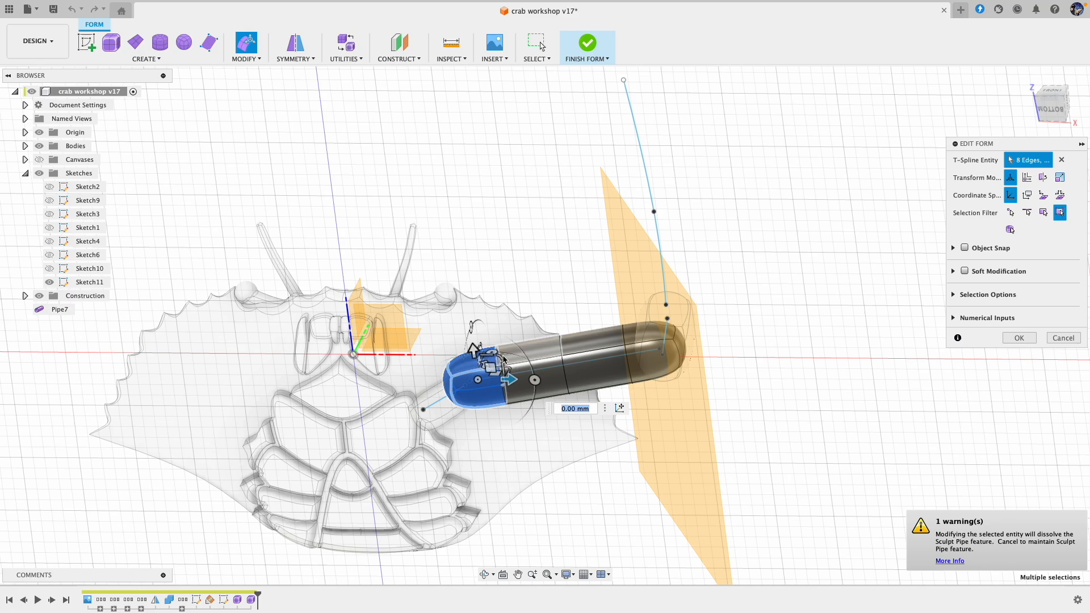
{"action": "middle_click_drag", "start_coordinate": [502, 358], "coordinate": [495, 375], "text": "shift"}
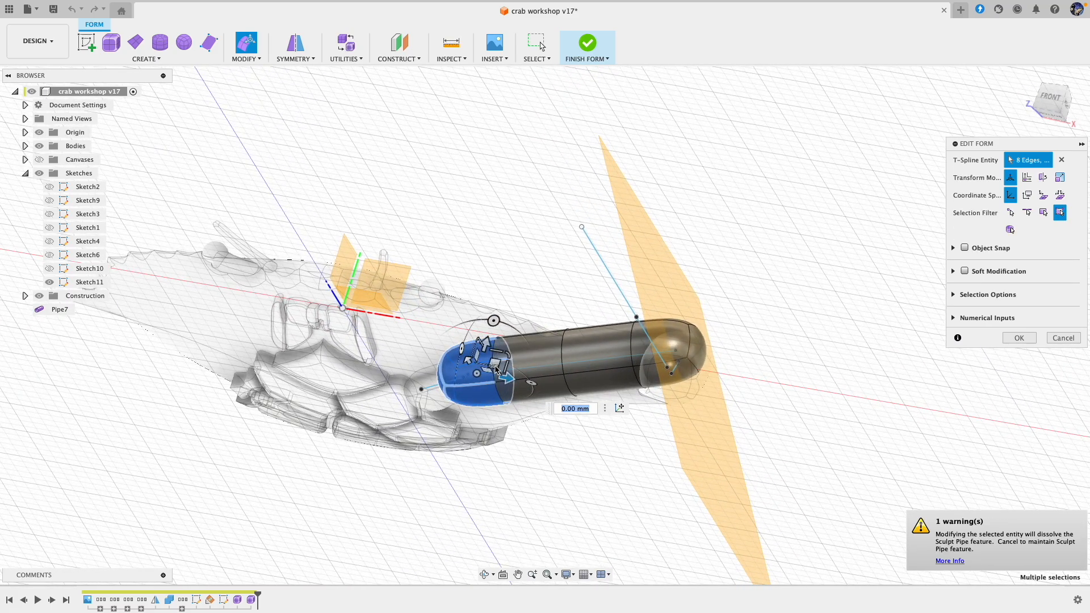
{"action": "middle_click_drag", "start_coordinate": [487, 378], "coordinate": [478, 344], "text": "shift"}
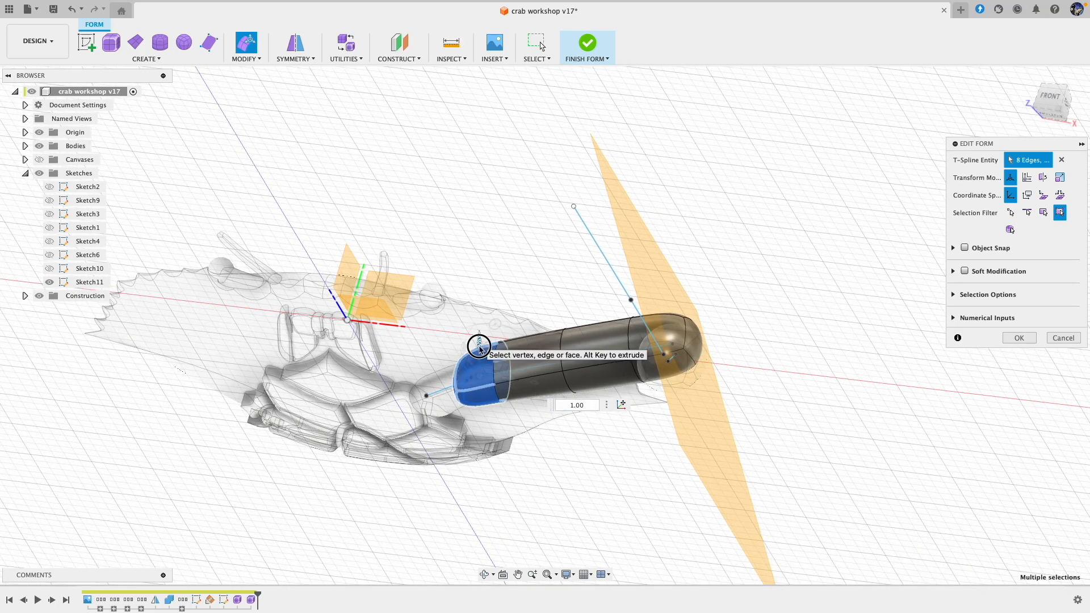
{"action": "left_click_drag", "start_coordinate": [480, 348], "coordinate": [480, 357]}
{"action": "mouse_move", "coordinate": [481, 349]}
{"action": "middle_mouse_down", "text": "shift"}
{"action": "mouse_move", "coordinate": [508, 410]}
{"action": "mouse_move", "coordinate": [502, 372]}
{"action": "mouse_move", "coordinate": [475, 368]}
{"action": "middle_mouse_up", "text": "shift"}
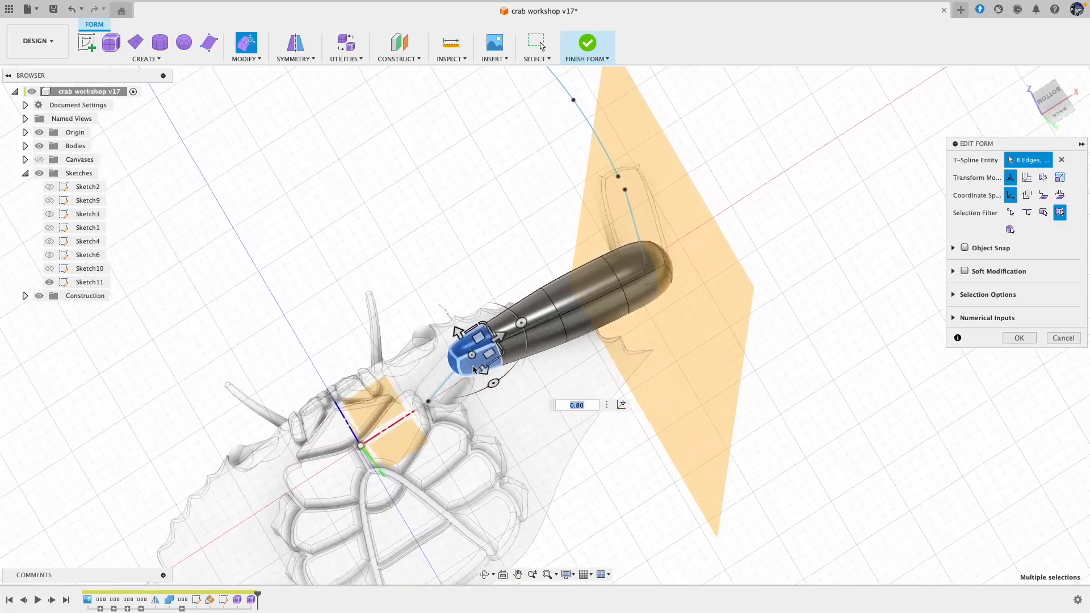
Step: Adjust the long pipe's inner end by moving opposite side faces, one about 0.06 and 0.46 mm, the other about 0.16 and -0.56 mm
{"action": "left_click", "coordinate": [493, 373]}
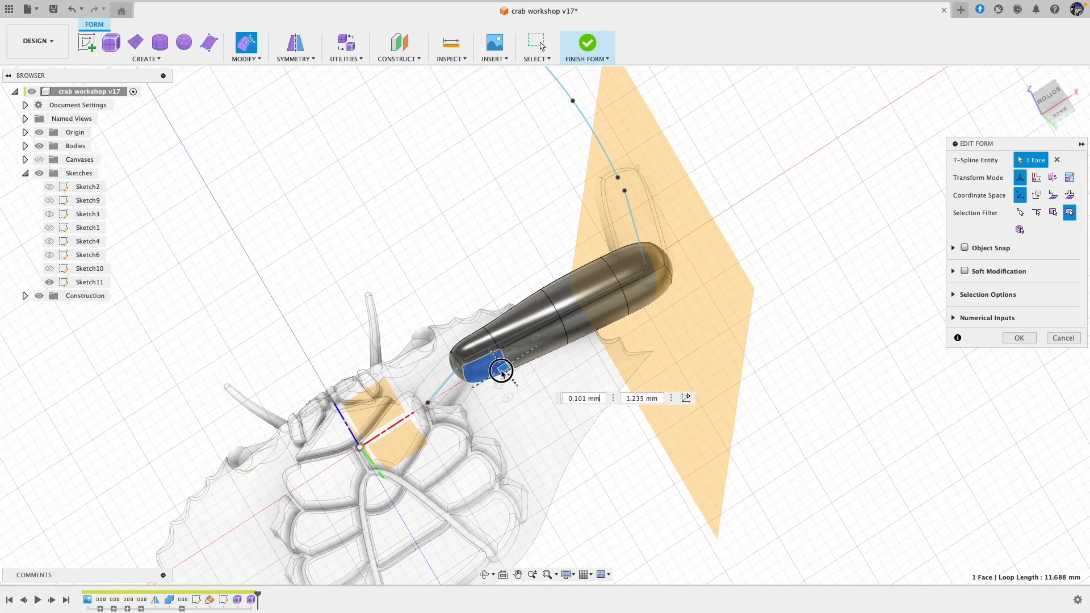
{"action": "middle_click_drag", "start_coordinate": [502, 372], "coordinate": [605, 325], "text": "shift"}
{"action": "key", "text": "super+z"}
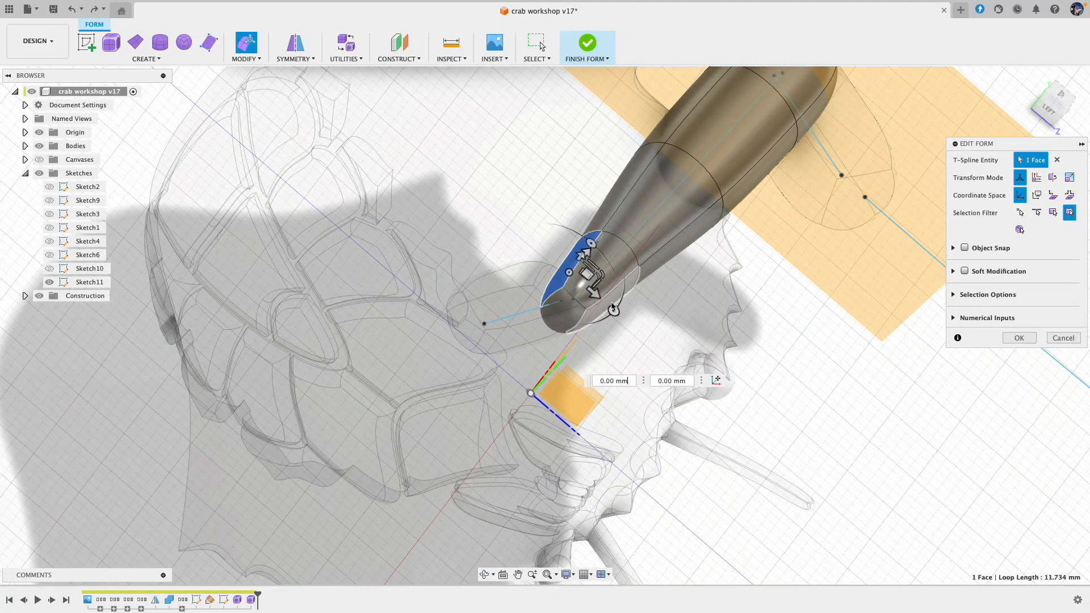
{"action": "left_click", "coordinate": [624, 316]}
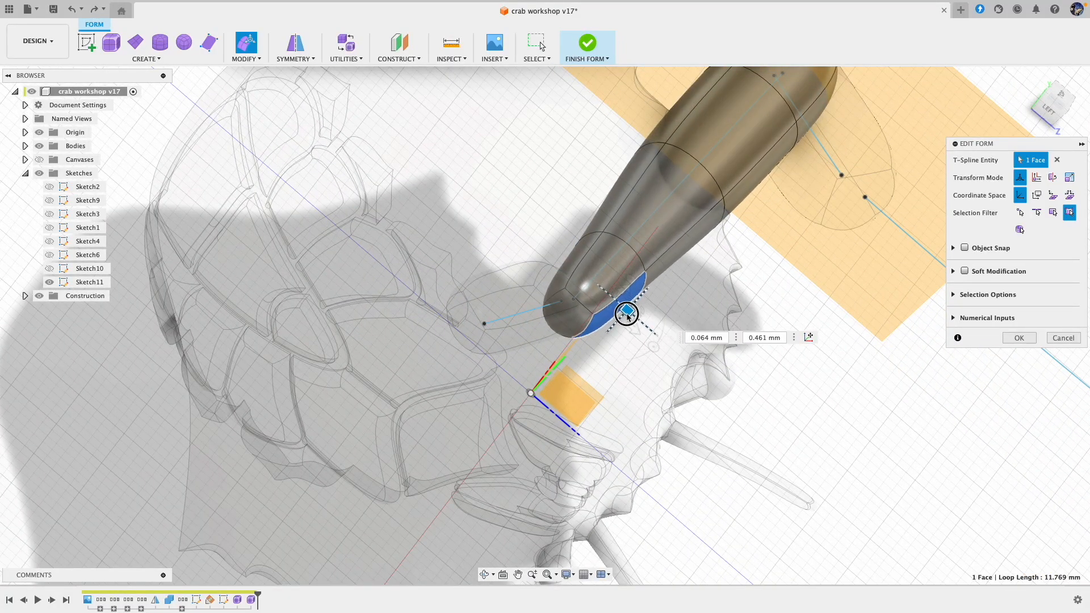
{"action": "left_click", "coordinate": [575, 277]}
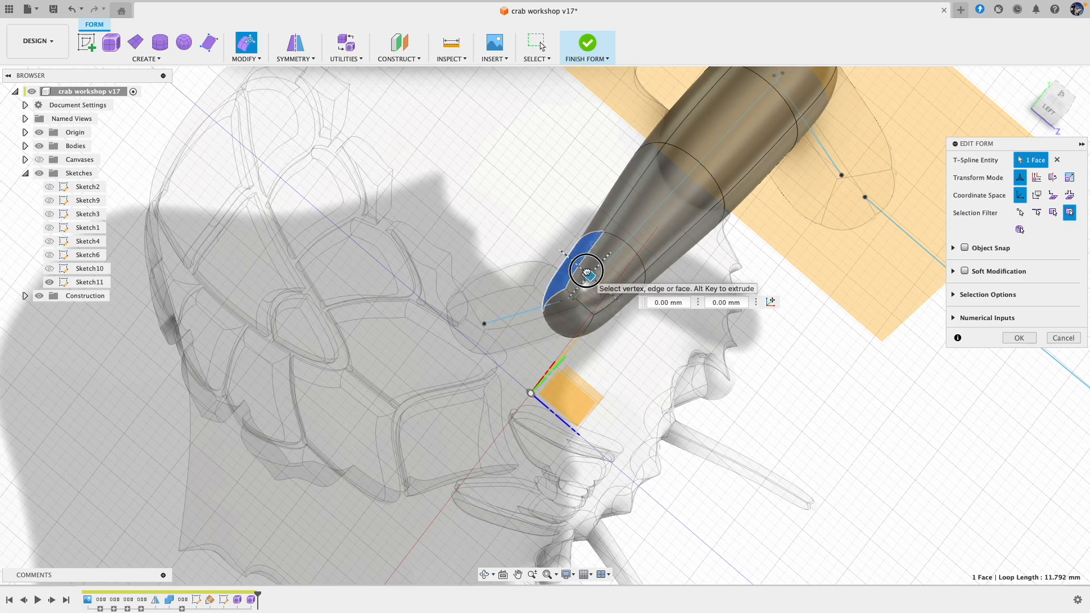
{"action": "left_click_drag", "start_coordinate": [587, 274], "coordinate": [580, 264]}
Step: Select the entire outer end of the long pipe and move it by about -1.9 and -0.2 mm
{"action": "scroll", "coordinate": [743, 386], "scroll_direction": "down", "scroll_amount": 5, "text": "shift"}
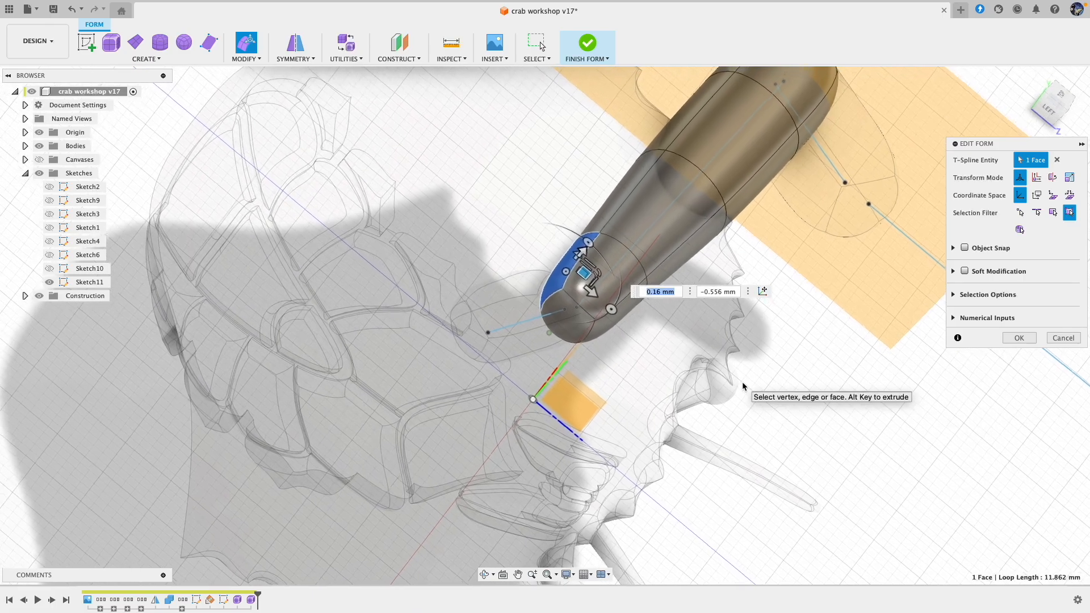
{"action": "scroll", "coordinate": [743, 386], "scroll_direction": "down", "scroll_amount": 5, "text": "shift"}
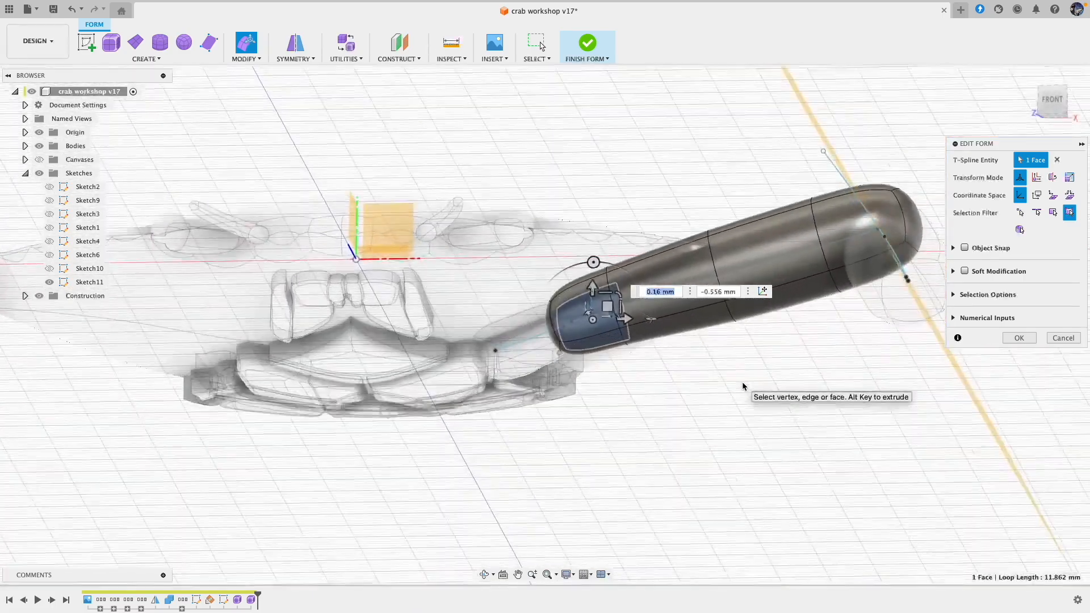
{"action": "scroll", "coordinate": [742, 385], "scroll_direction": "down", "scroll_amount": 5, "text": "shift"}
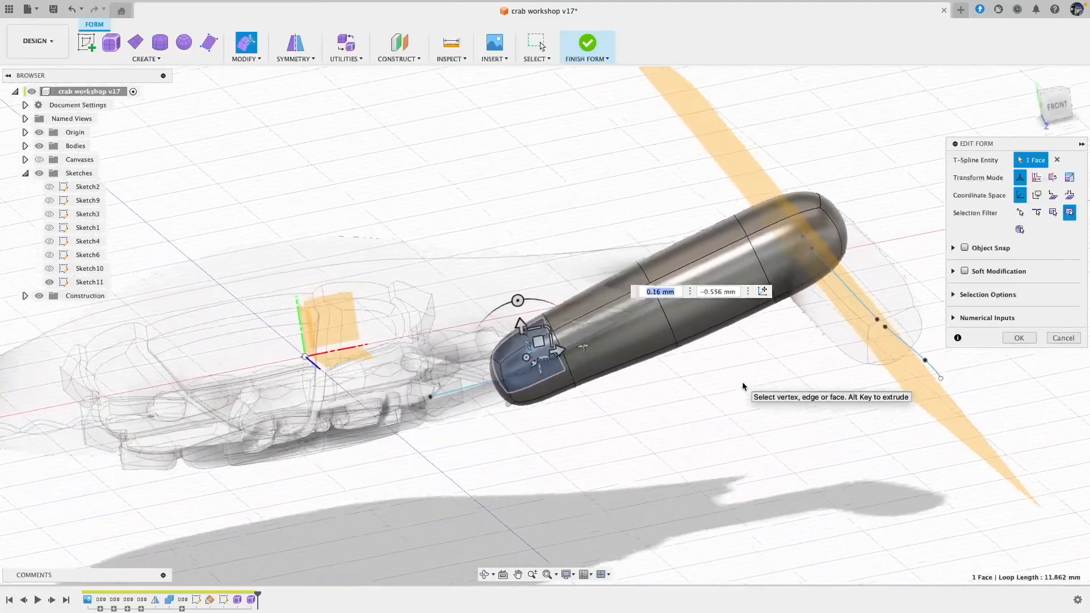
{"action": "scroll", "coordinate": [785, 292], "scroll_direction": "up", "scroll_amount": 5, "text": "shift"}
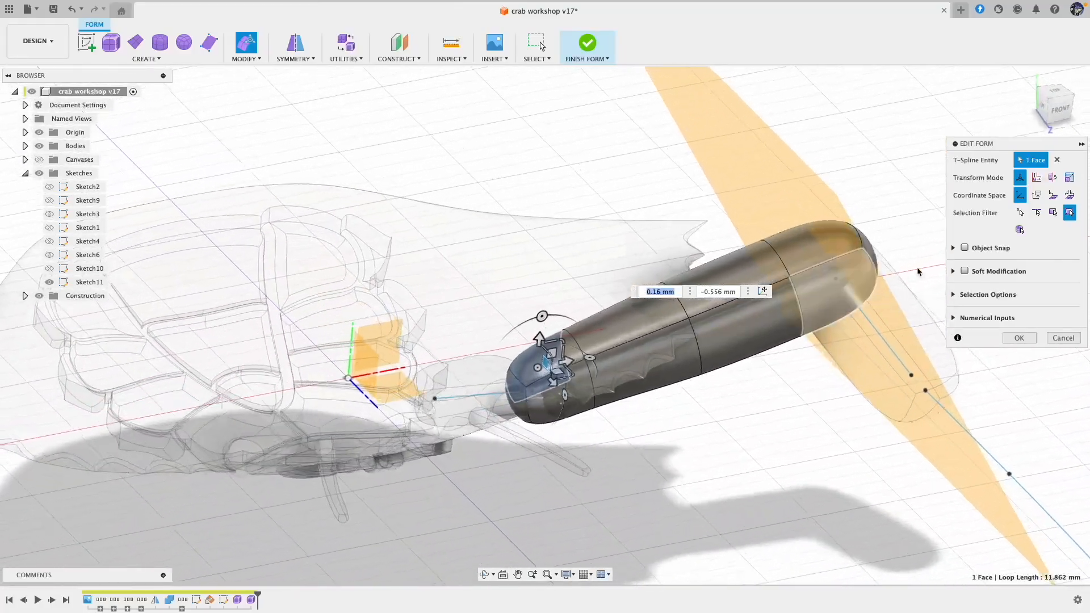
{"action": "scroll", "coordinate": [855, 230], "scroll_direction": "down", "scroll_amount": 5, "text": "shift"}
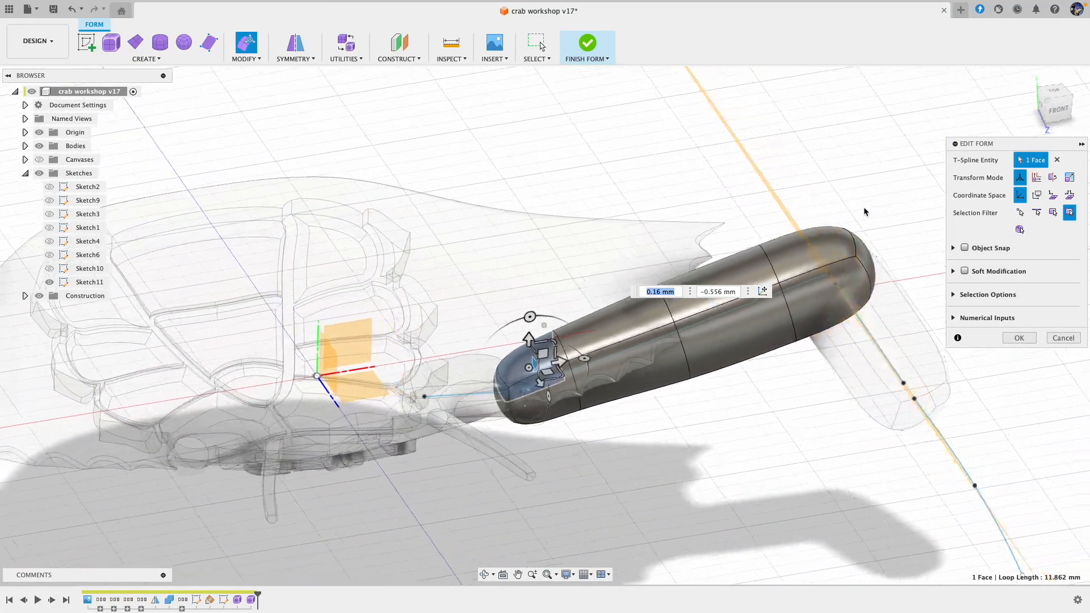
{"action": "scroll", "coordinate": [865, 203], "scroll_direction": "down", "scroll_amount": 2, "text": "shift"}
{"action": "left_click_drag", "start_coordinate": [865, 203], "coordinate": [801, 359]}
{"action": "left_click_drag", "start_coordinate": [812, 271], "coordinate": [777, 282]}
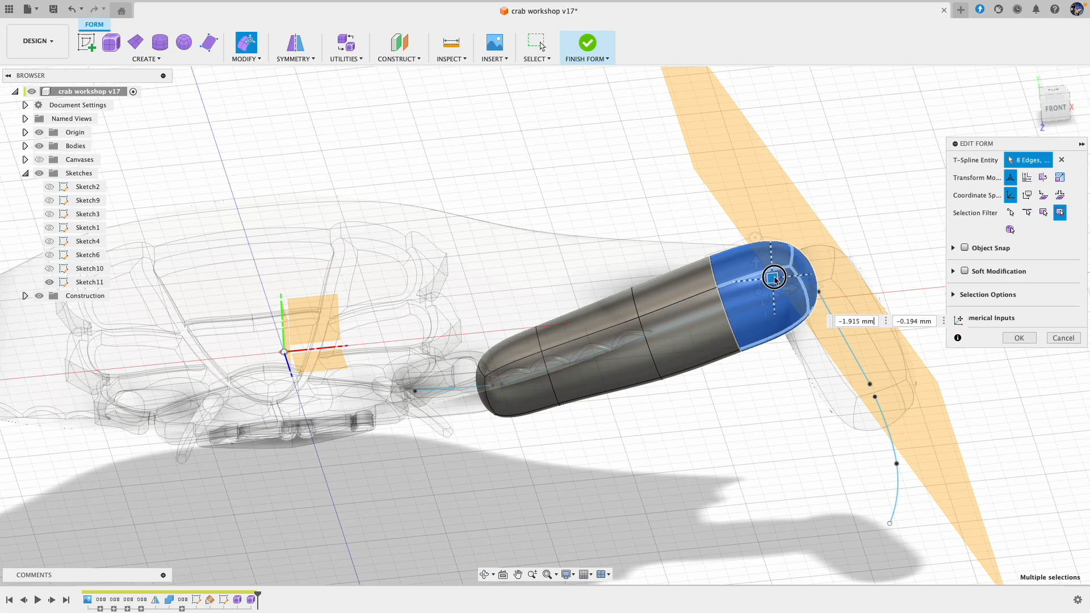
Step: Reshape the long pipe by moving an upper face about 0.53 mm up and two rear side faces about 0.66 and 0.63 mm outward
{"action": "left_click", "coordinate": [676, 282]}
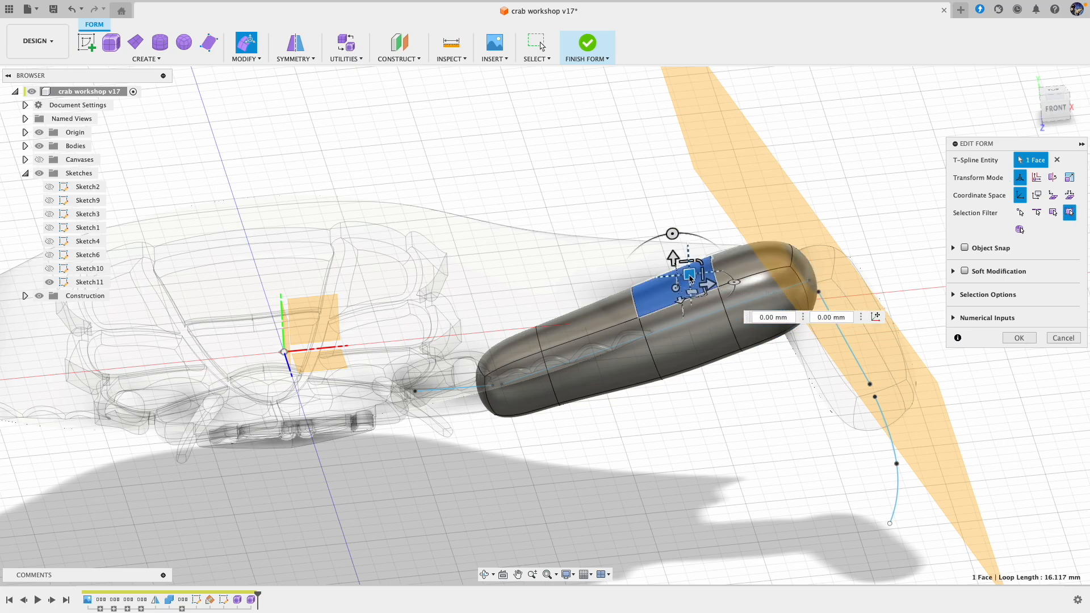
{"action": "left_click_drag", "start_coordinate": [684, 272], "coordinate": [687, 264]}
{"action": "scroll", "coordinate": [688, 266], "scroll_direction": "up", "scroll_amount": 10, "text": "shift"}
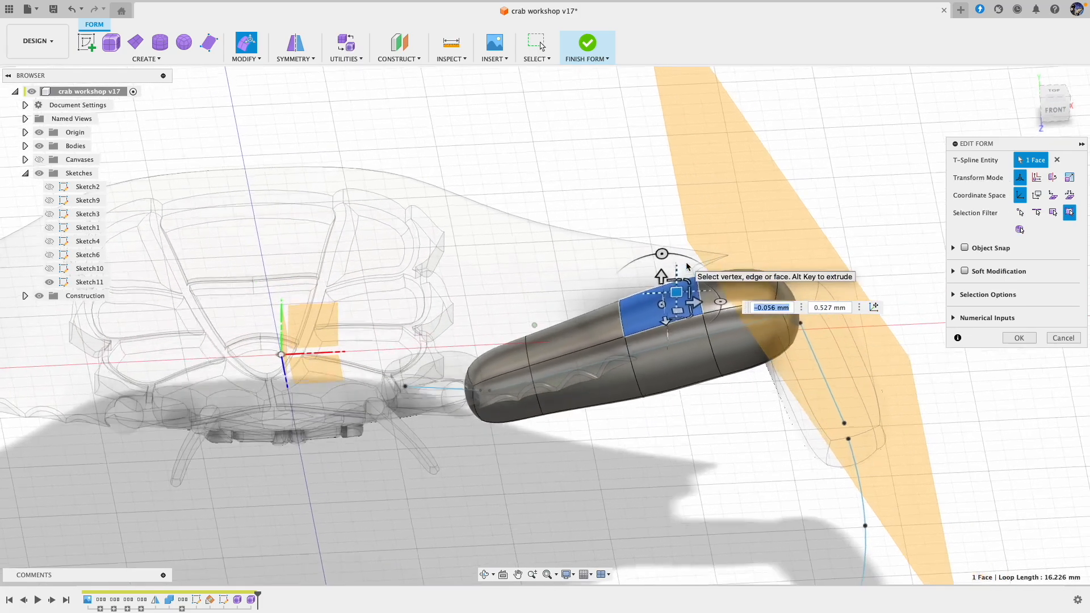
{"action": "scroll", "coordinate": [686, 267], "scroll_direction": "up", "scroll_amount": 8, "text": "shift"}
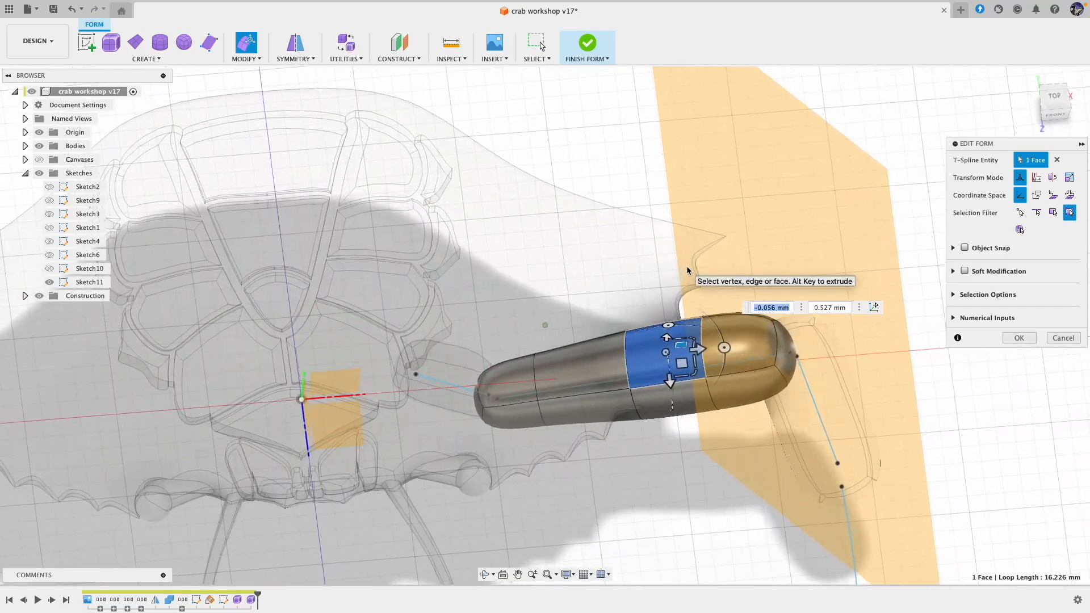
{"action": "scroll", "coordinate": [623, 353], "scroll_direction": "up", "scroll_amount": 8, "text": "shift"}
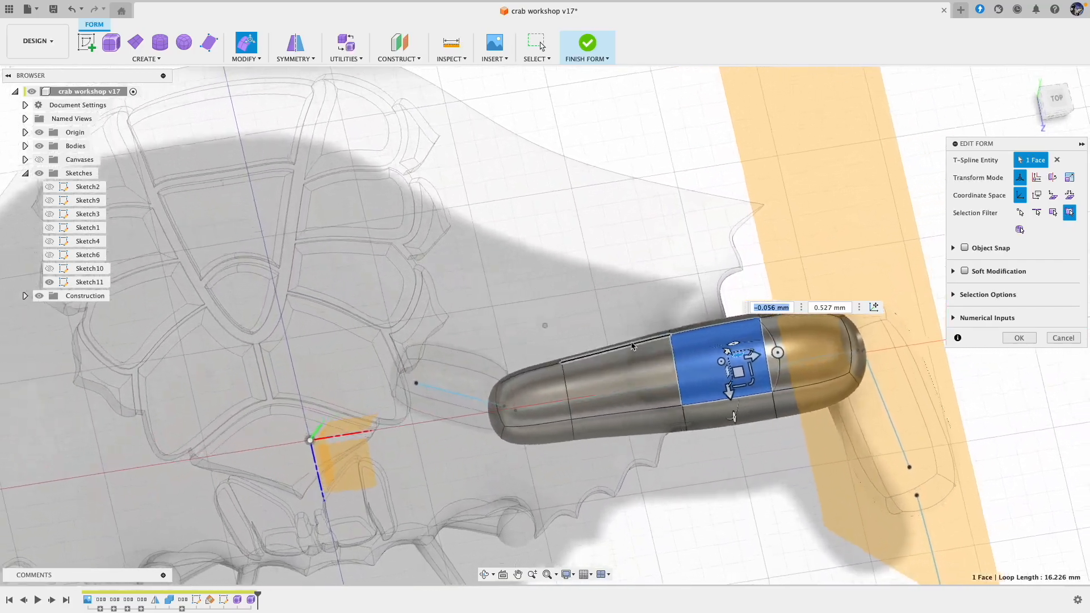
{"action": "left_click", "coordinate": [557, 355]}
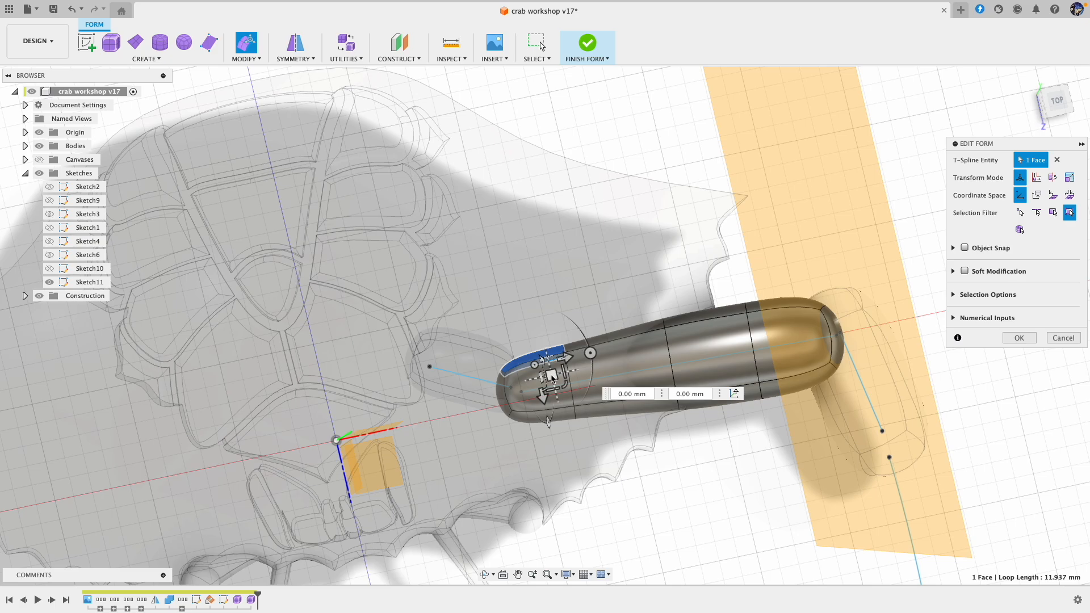
{"action": "left_click_drag", "start_coordinate": [553, 378], "coordinate": [554, 365]}
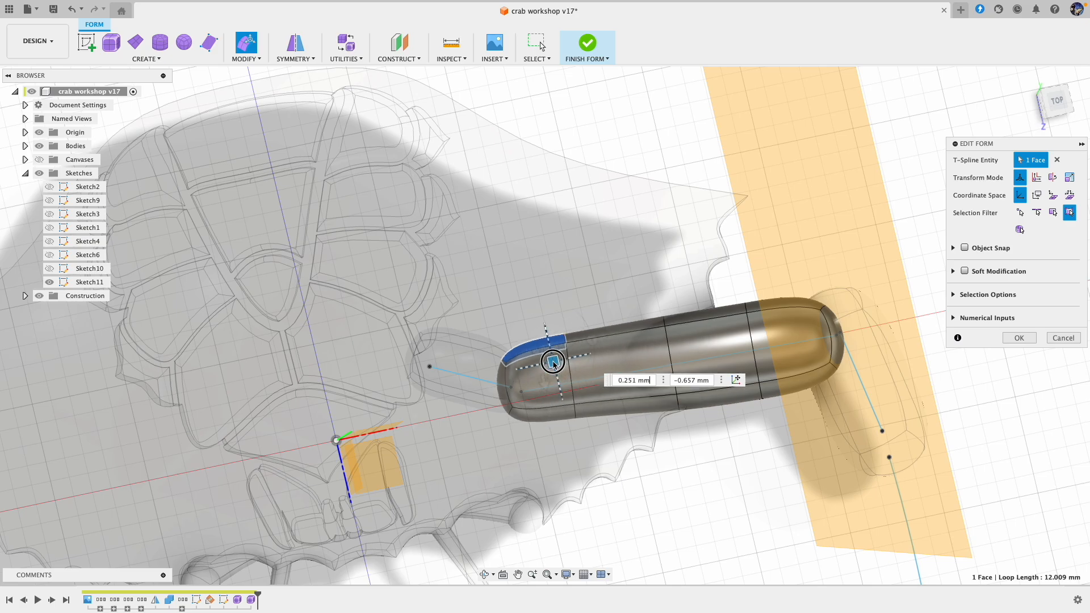
{"action": "left_click", "coordinate": [701, 317]}
{"action": "left_click_drag", "start_coordinate": [725, 335], "coordinate": [724, 322]}
Step: Select all of the long pipe except its inner end and move it by about 2.5 and -1.5 mm to sit under the top shell
{"action": "scroll", "coordinate": [746, 384], "scroll_direction": "down", "scroll_amount": 10, "text": "shift"}
{"action": "scroll", "coordinate": [746, 387], "scroll_direction": "down", "scroll_amount": 5, "text": "shift"}
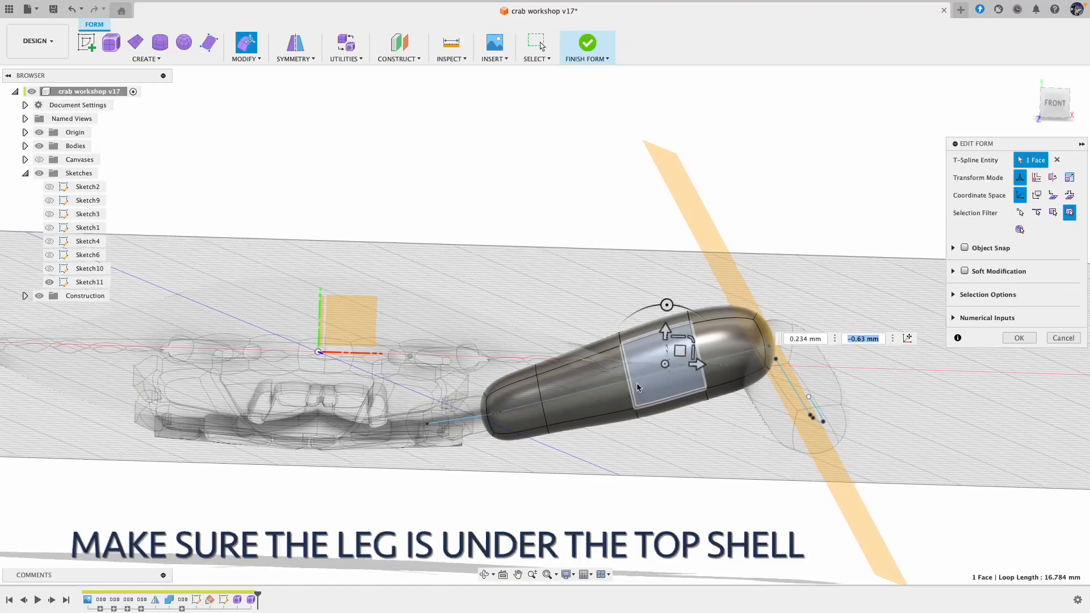
{"action": "scroll", "coordinate": [640, 348], "scroll_direction": "right", "scroll_amount": 10, "text": "shift"}
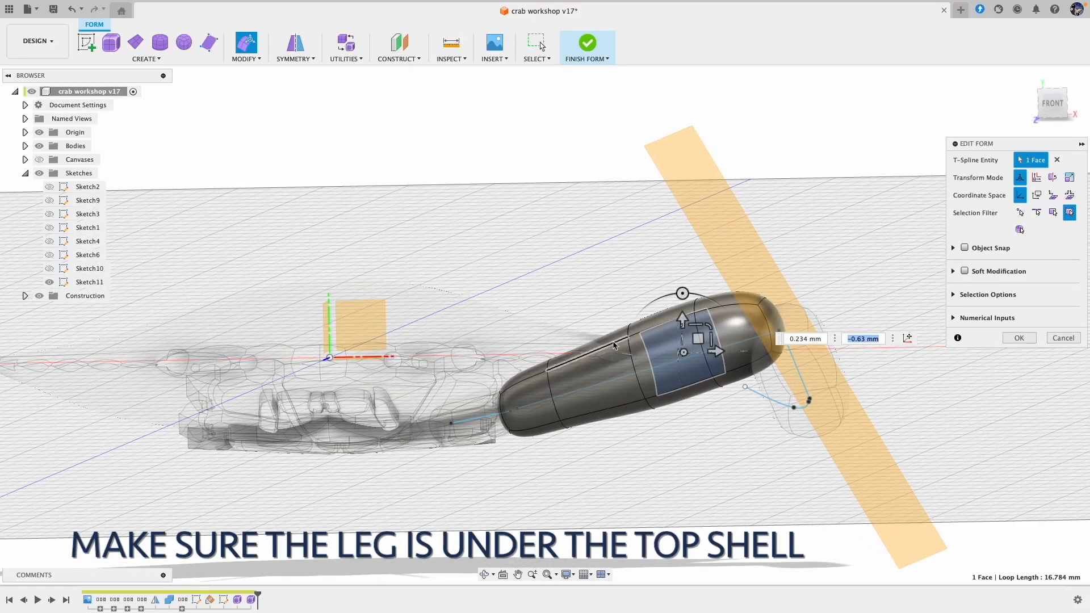
{"action": "scroll", "coordinate": [594, 306], "scroll_direction": "left", "scroll_amount": 3, "text": "shift"}
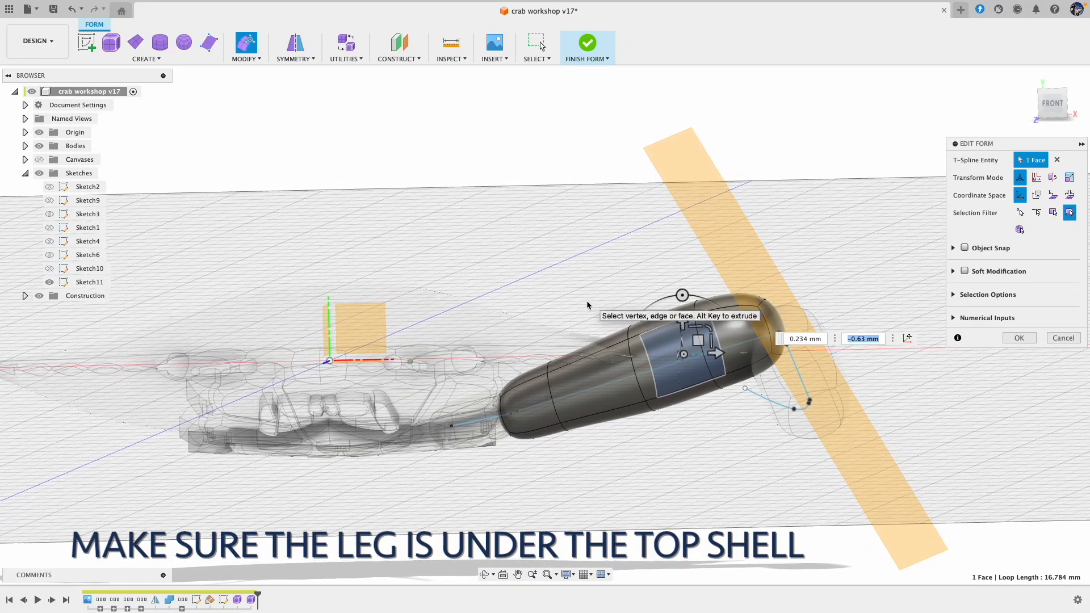
{"action": "left_click_drag", "start_coordinate": [579, 305], "coordinate": [846, 415]}
{"action": "left_click", "coordinate": [881, 254]}
{"action": "left_click_drag", "start_coordinate": [882, 252], "coordinate": [622, 430]}
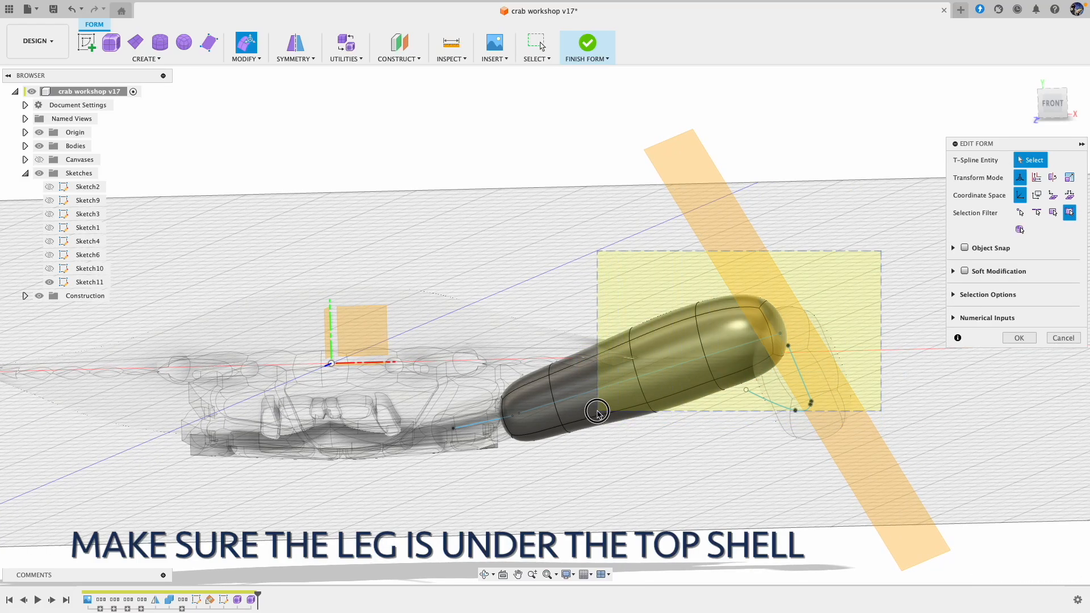
{"action": "left_click_drag", "start_coordinate": [595, 419], "coordinate": [597, 420]}
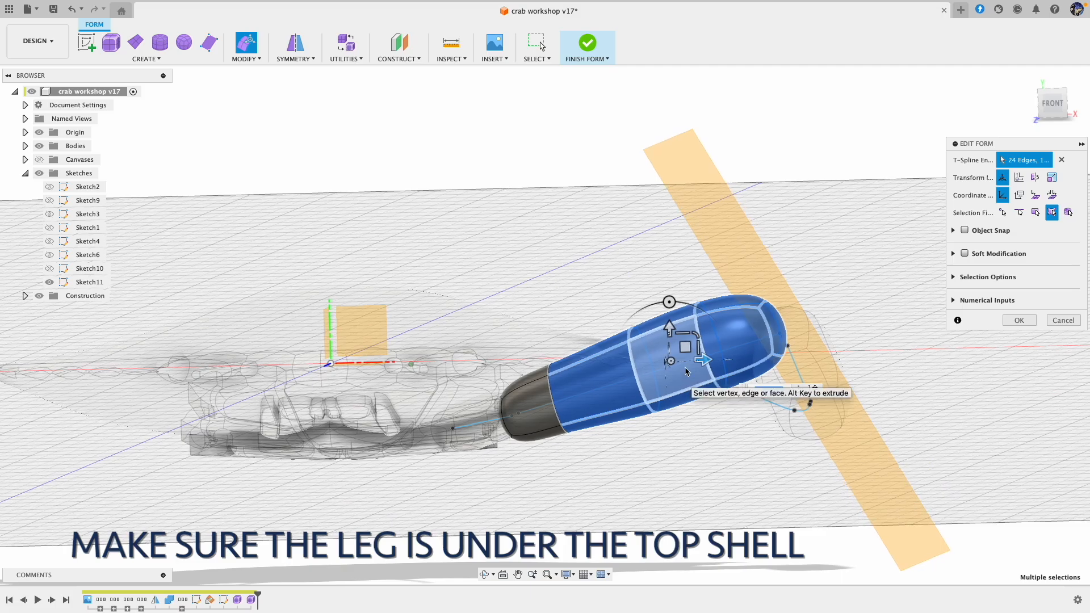
{"action": "left_click_drag", "start_coordinate": [689, 351], "coordinate": [724, 388]}
{"action": "middle_click_drag", "start_coordinate": [724, 387], "coordinate": [749, 398], "text": "shift"}
{"action": "left_click_drag", "start_coordinate": [720, 381], "coordinate": [715, 355]}
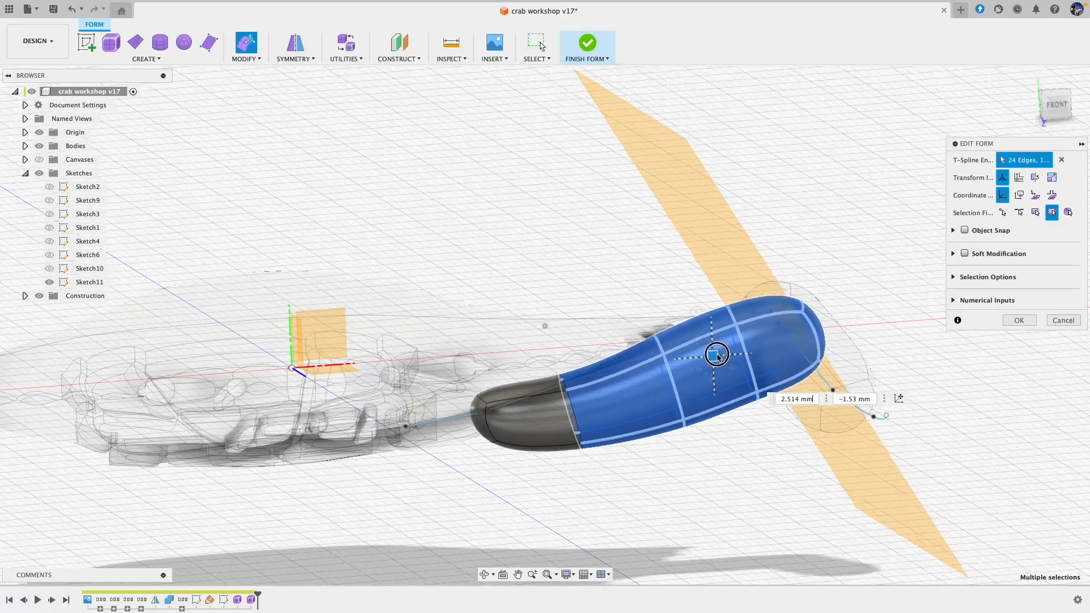
{"action": "middle_click_drag", "start_coordinate": [716, 356], "coordinate": [706, 334], "text": "shift"}
Step: Move two adjacent front side faces of the long pipe outward, one about -0.14 and 0.72 mm, the other about 0.15 and 0.42 mm
{"action": "left_click_drag", "start_coordinate": [619, 311], "coordinate": [623, 317]}
{"action": "left_click_drag", "start_coordinate": [637, 358], "coordinate": [639, 369]}
{"action": "middle_click_drag", "start_coordinate": [639, 369], "coordinate": [632, 386], "text": "shift"}
{"action": "left_click", "coordinate": [537, 385]}
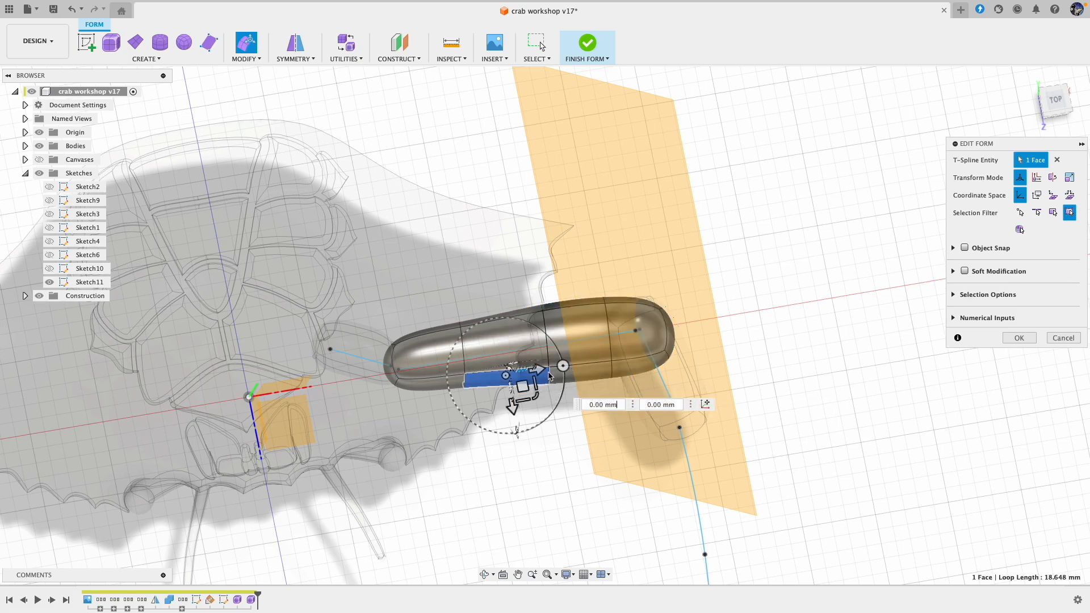
{"action": "left_click", "coordinate": [587, 380]}
{"action": "left_click_drag", "start_coordinate": [598, 382], "coordinate": [600, 387]}
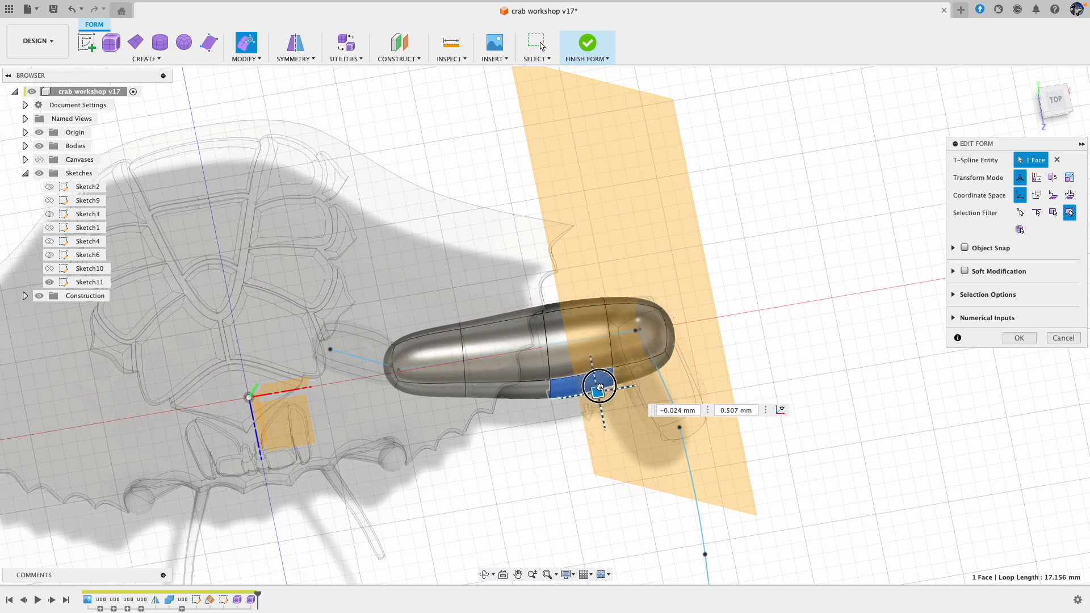
Step: Adjust the long pipe's outer end by moving a tip vertex, and shift a lower edge there about 0.62 and -0.77 mm
{"action": "scroll", "coordinate": [611, 447], "scroll_direction": "down", "scroll_amount": 10, "text": "shift"}
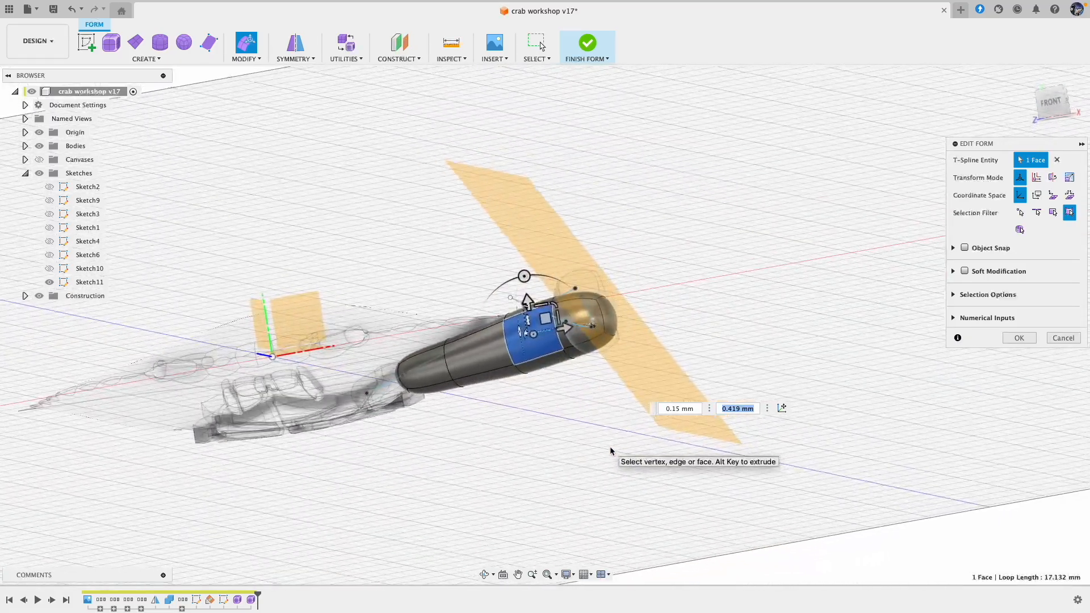
{"action": "scroll", "coordinate": [611, 448], "scroll_direction": "down", "scroll_amount": 10, "text": "shift"}
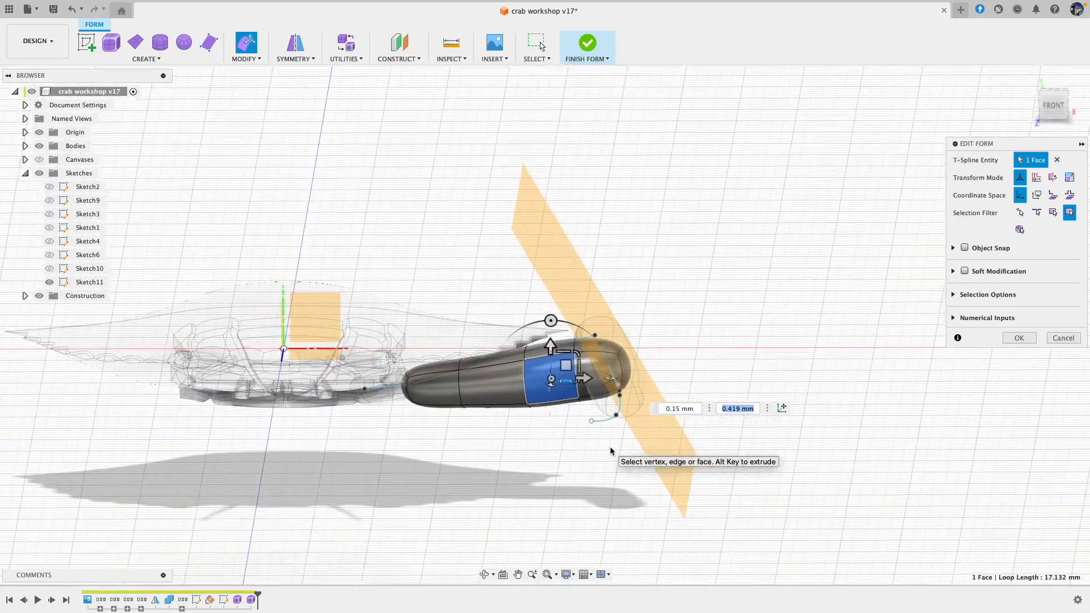
{"action": "scroll", "coordinate": [611, 450], "scroll_direction": "up", "scroll_amount": 10, "text": "shift"}
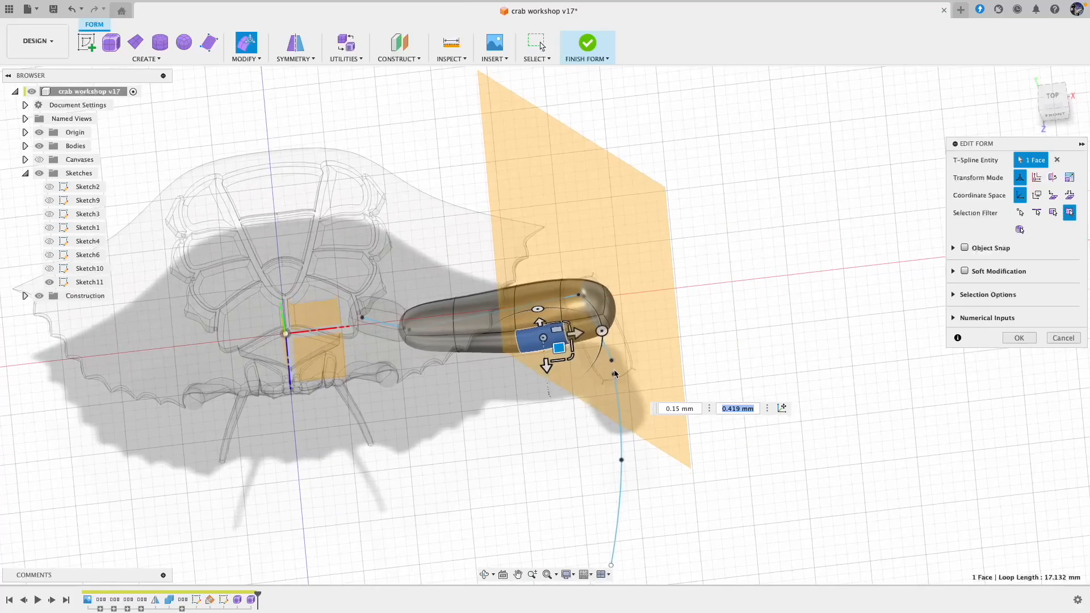
{"action": "scroll", "coordinate": [639, 291], "scroll_direction": "up", "scroll_amount": 5, "text": "shift"}
{"action": "left_click", "coordinate": [687, 291]}
{"action": "left_click_drag", "start_coordinate": [687, 285], "coordinate": [624, 351]}
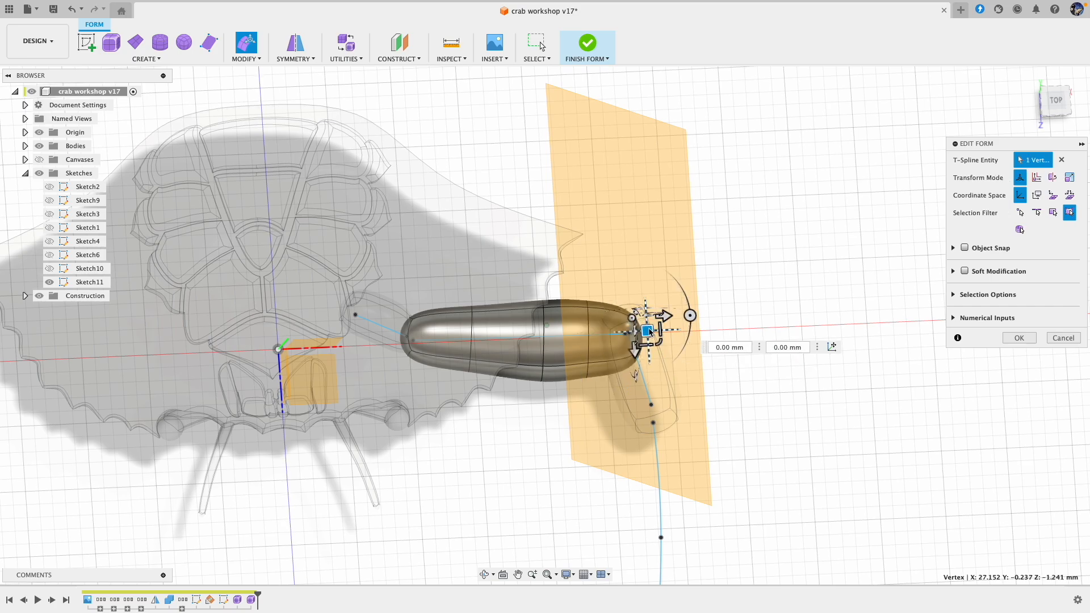
{"action": "middle_click_drag", "start_coordinate": [650, 333], "coordinate": [604, 459], "text": "shift"}
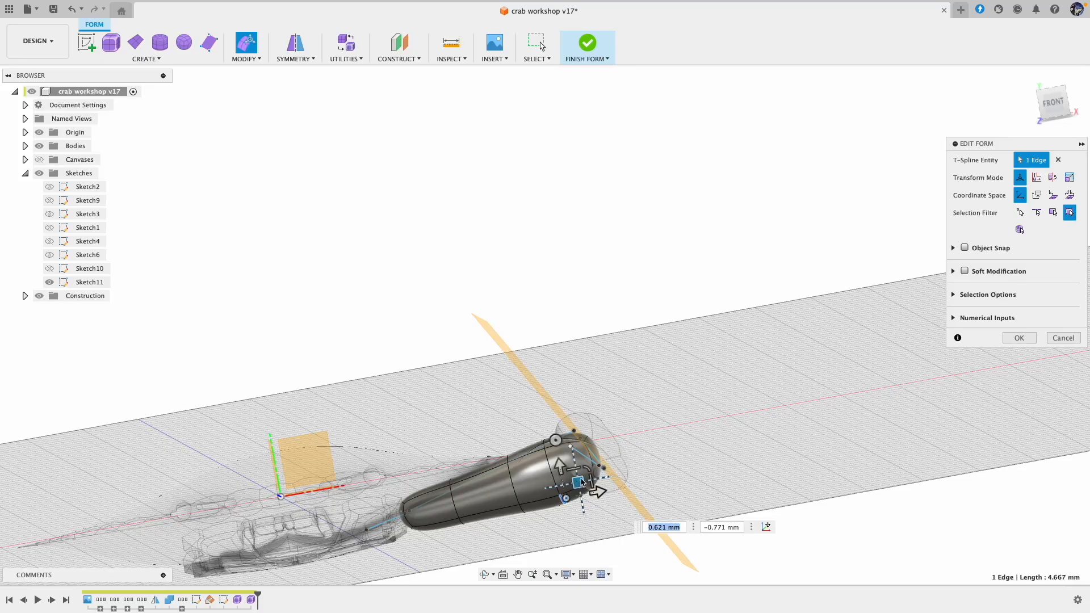
{"action": "scroll", "coordinate": [667, 403], "scroll_direction": "up", "scroll_amount": 5, "text": "shift"}
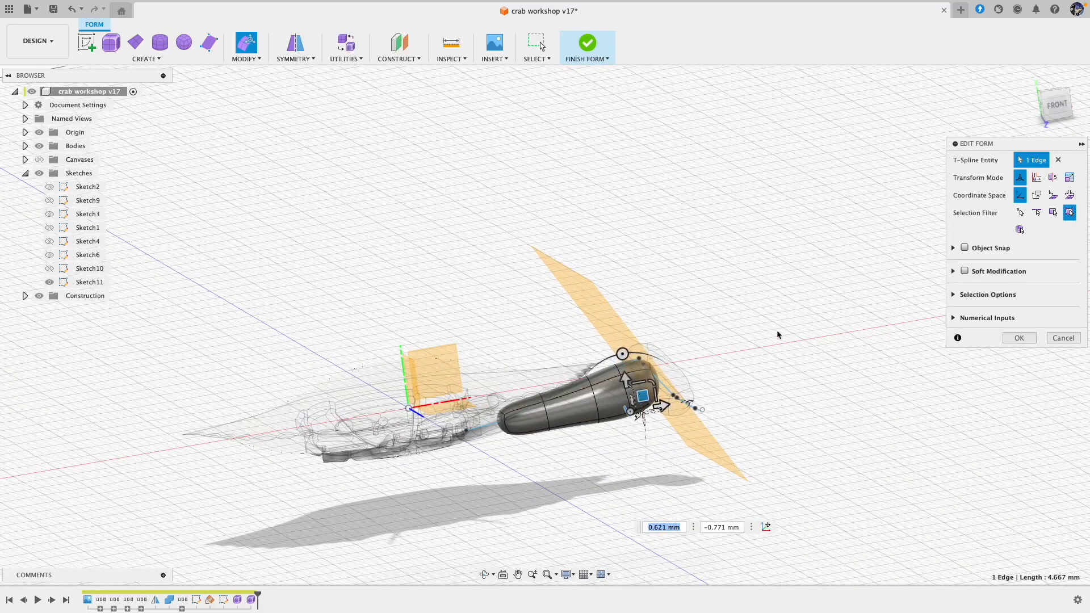
{"action": "left_click", "coordinate": [762, 346]}
Step: Start a Pipe along the curved spline of the next limb segment with square ends and a smooth display mode
{"action": "middle_click_drag", "start_coordinate": [776, 348], "coordinate": [692, 339], "text": "shift"}
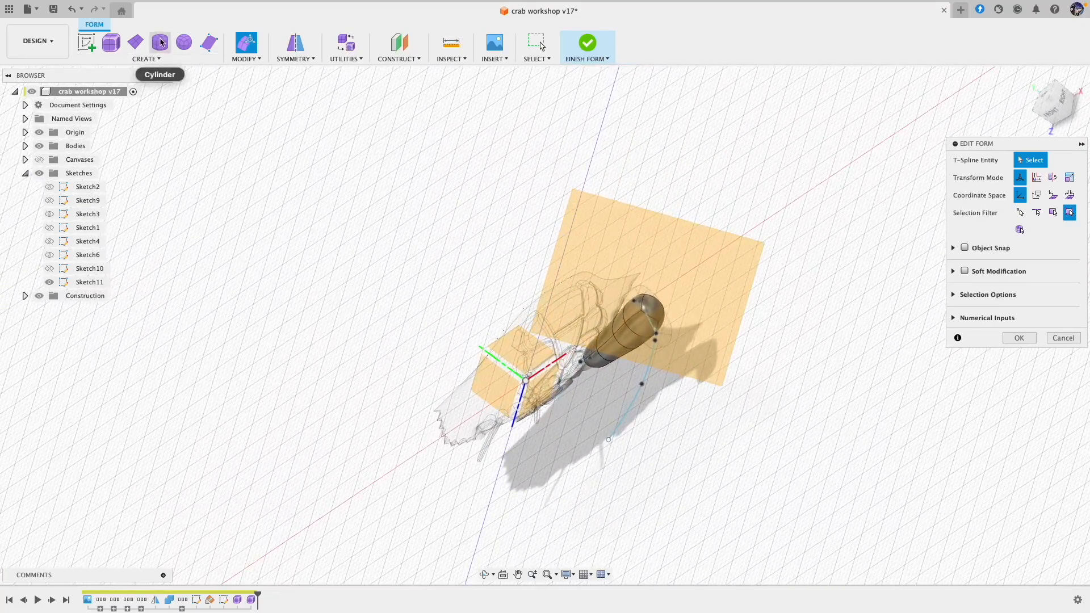
{"action": "left_click", "coordinate": [147, 59]}
{"action": "left_click", "coordinate": [118, 154]}
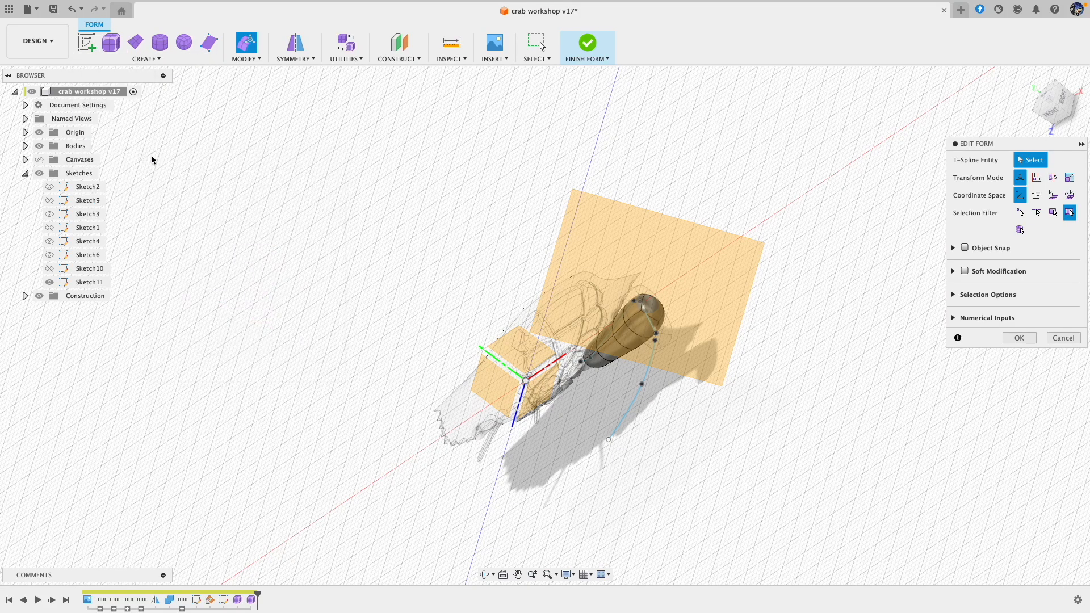
{"action": "left_click", "coordinate": [643, 376]}
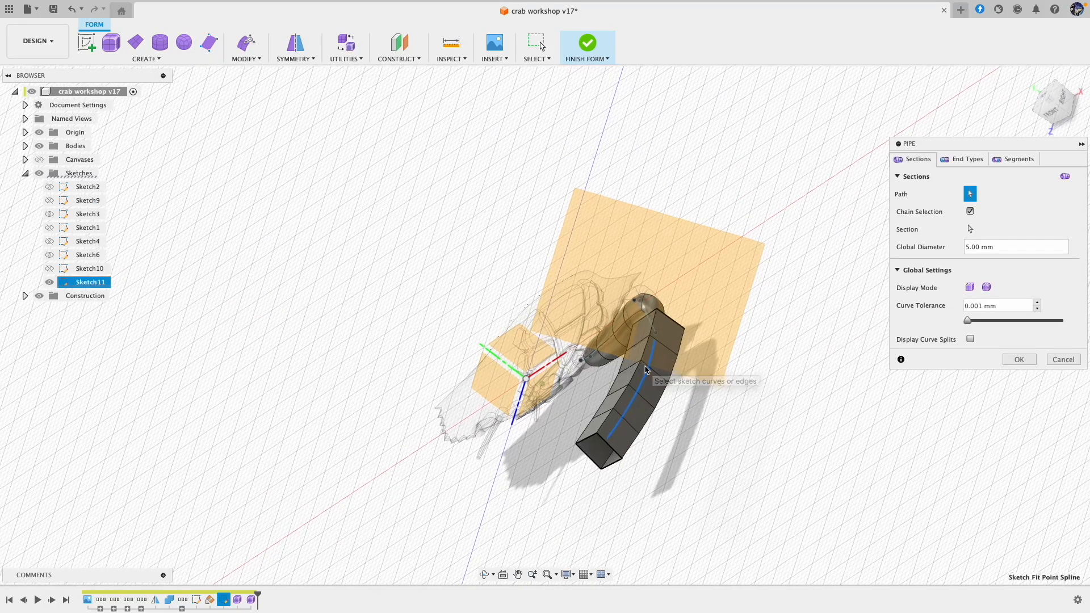
{"action": "left_click", "coordinate": [964, 161]}
{"action": "left_click", "coordinate": [988, 212]}
{"action": "left_click", "coordinate": [988, 228]}
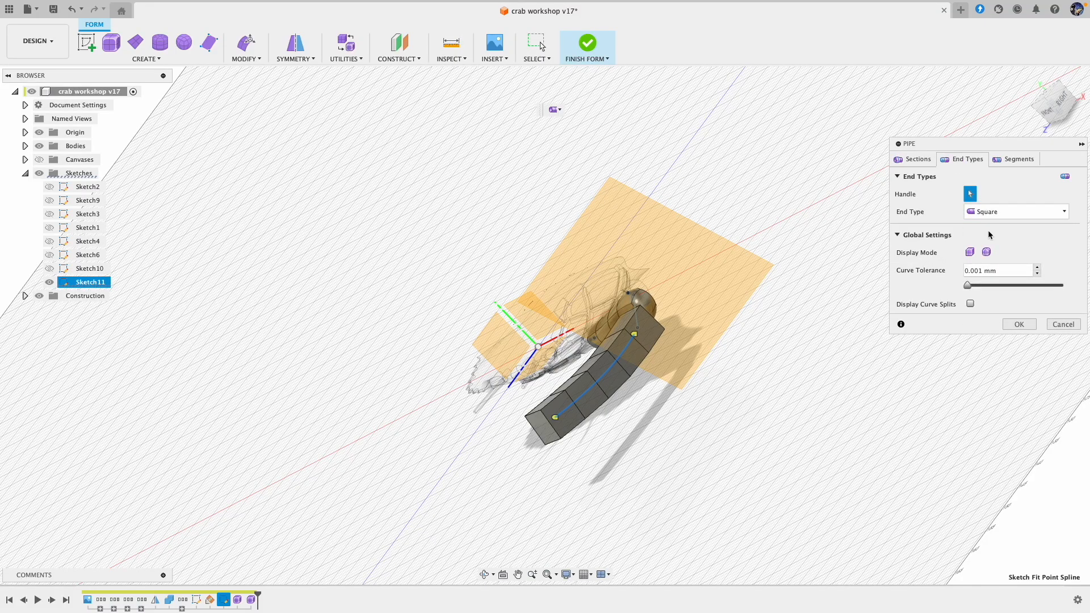
{"action": "left_click", "coordinate": [987, 252]}
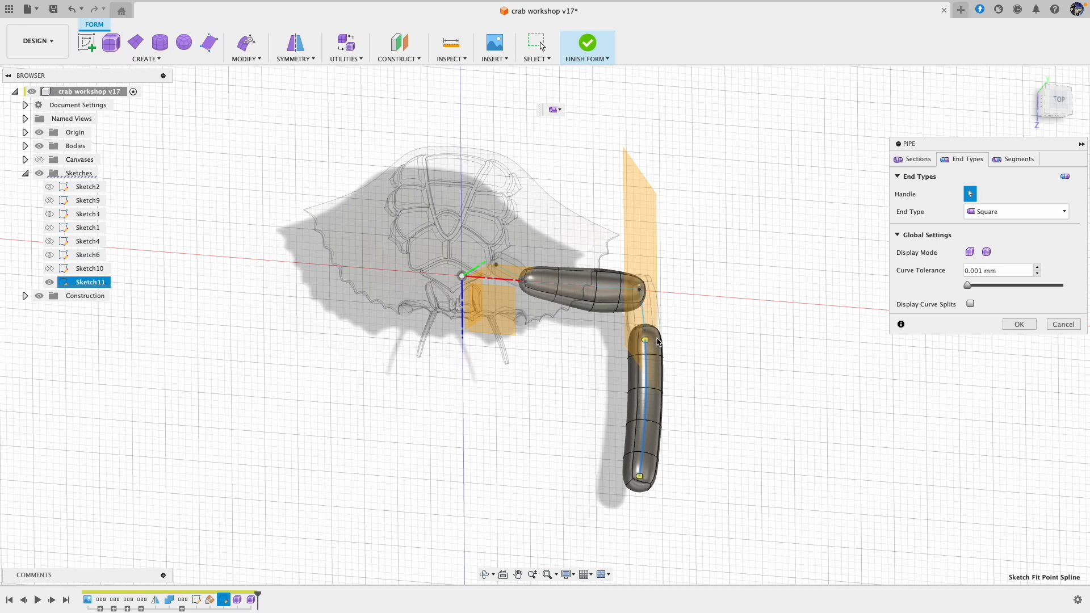
Step: Set the new pipe's global diameter to 8 mm and create it
{"action": "left_click", "coordinate": [915, 160]}
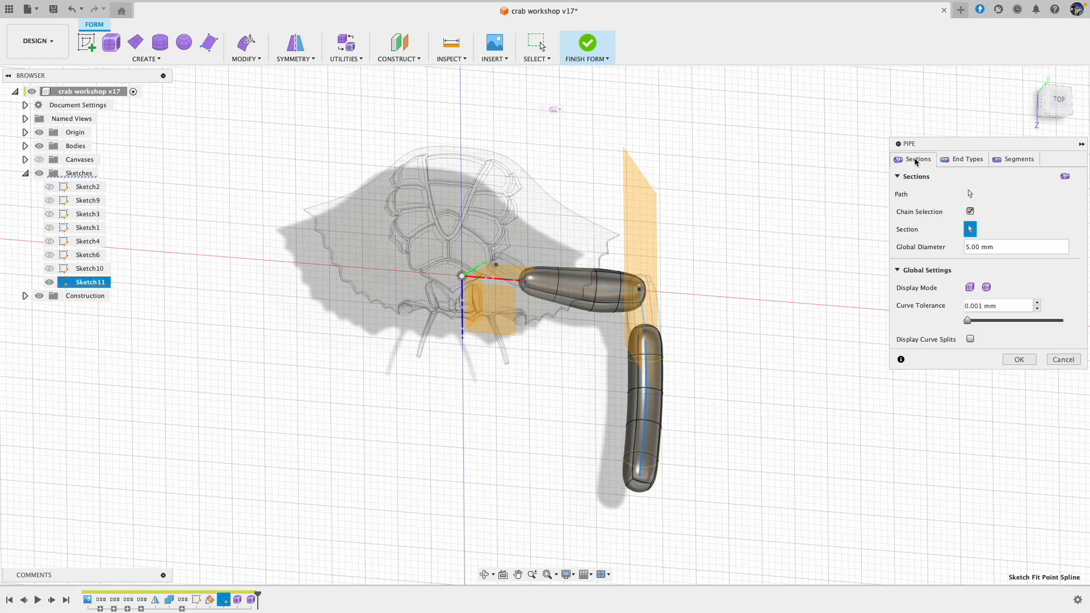
{"action": "left_click", "coordinate": [969, 248]}
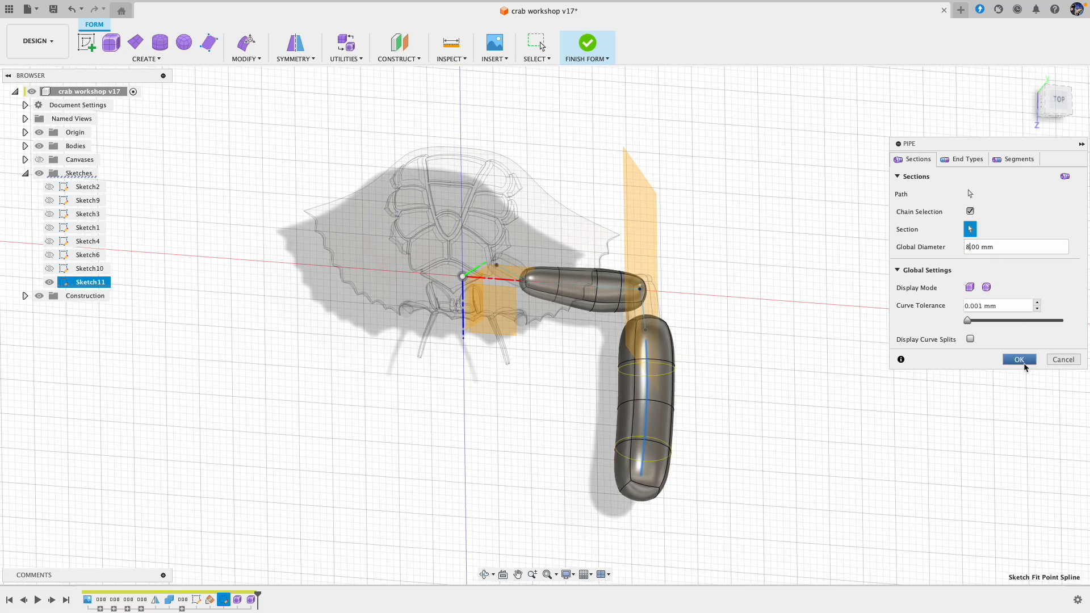
{"action": "key", "text": "Return"}
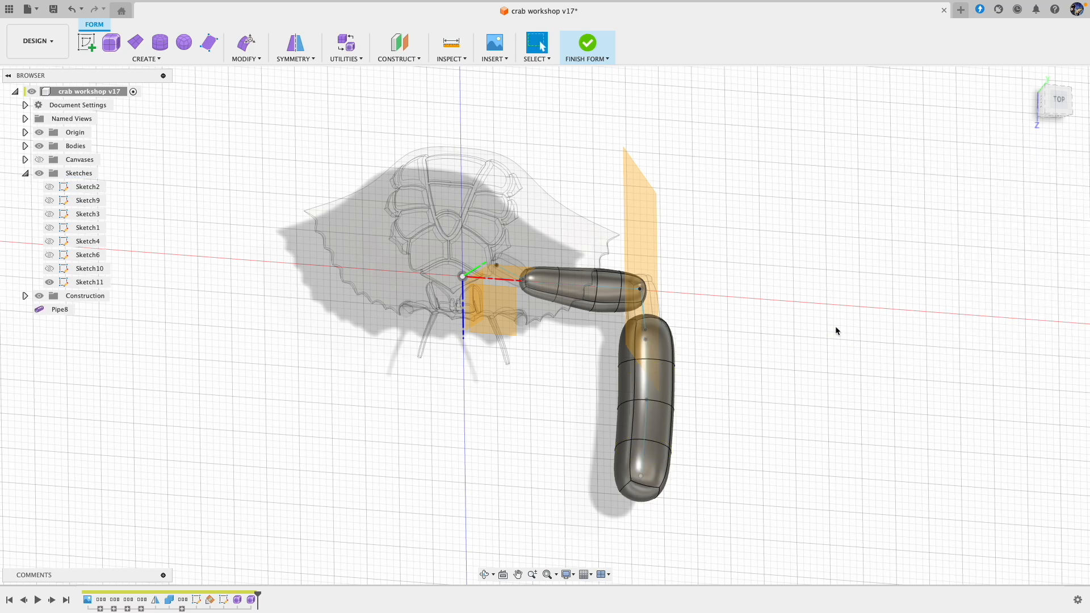
Step: Select the end face at the free tip of the new pipe with Edit Form and scale it down to about 0.2
{"action": "left_click", "coordinate": [249, 55]}
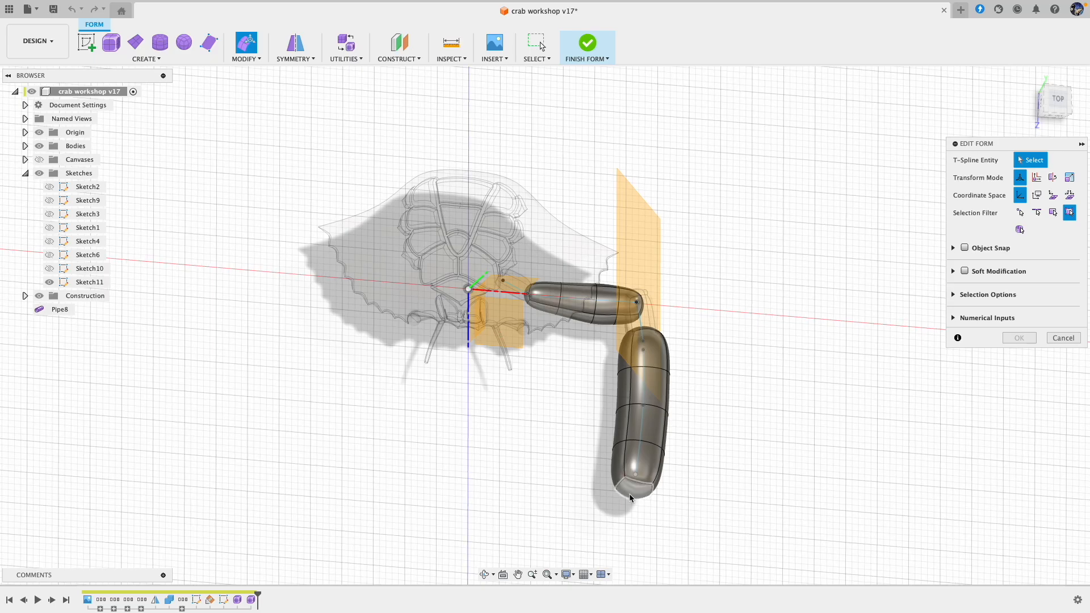
{"action": "left_click", "coordinate": [645, 492]}
{"action": "left_click_drag", "start_coordinate": [653, 502], "coordinate": [638, 495]}
{"action": "middle_click_drag", "start_coordinate": [645, 493], "coordinate": [719, 387], "text": "shift"}
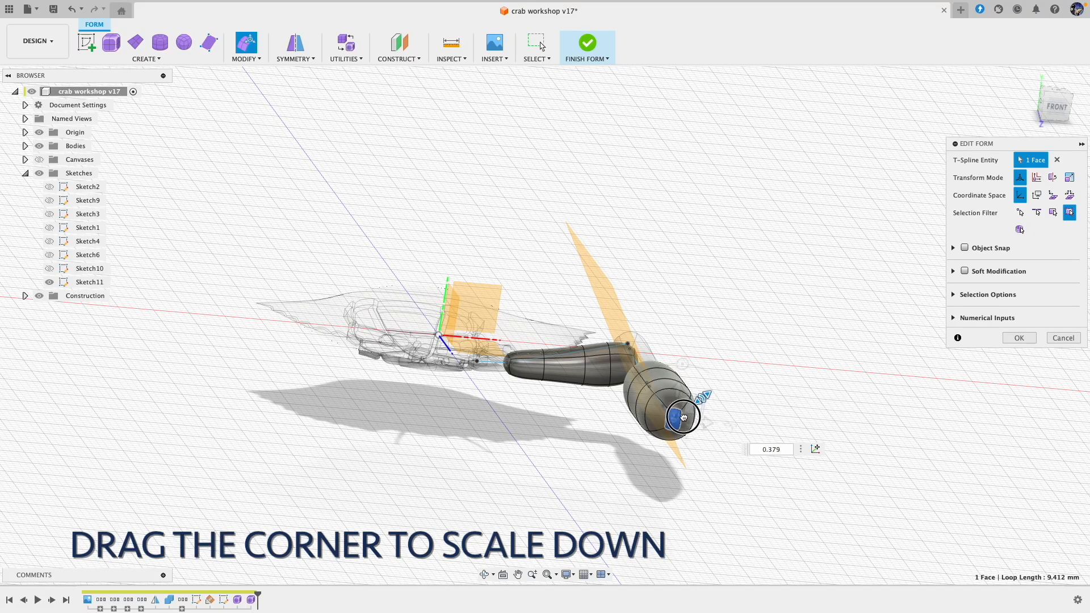
Step: Select the four-edge loop nearest the new pipe's tip, scale it to about 0.43 and move it about -0.09 and -1.24 mm
{"action": "scroll", "coordinate": [710, 401], "scroll_direction": "up", "scroll_amount": 10, "text": "shift"}
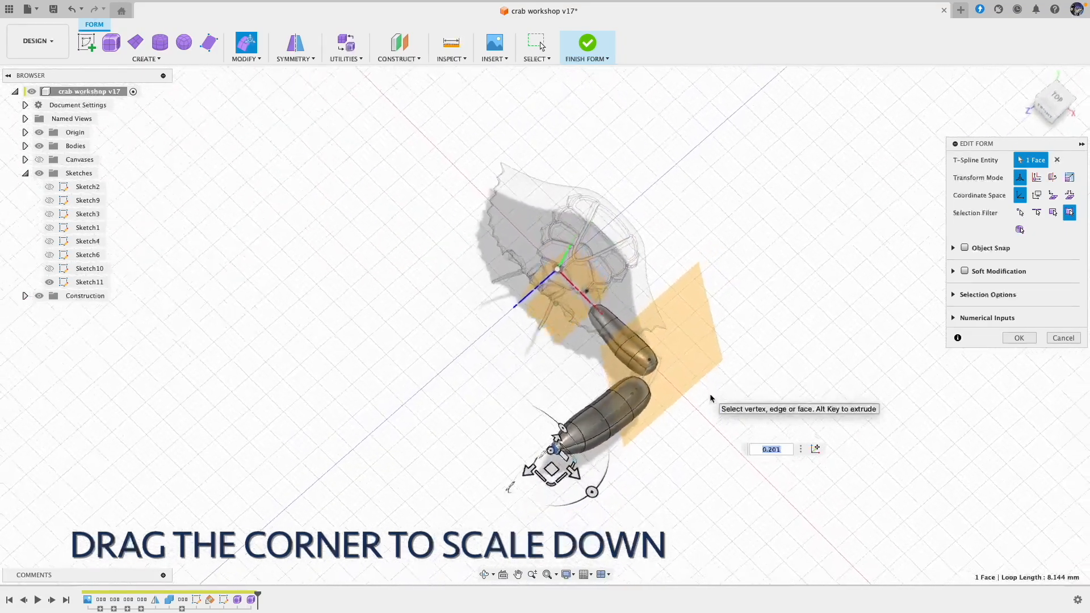
{"action": "scroll", "coordinate": [711, 401], "scroll_direction": "right", "scroll_amount": 10, "text": "shift"}
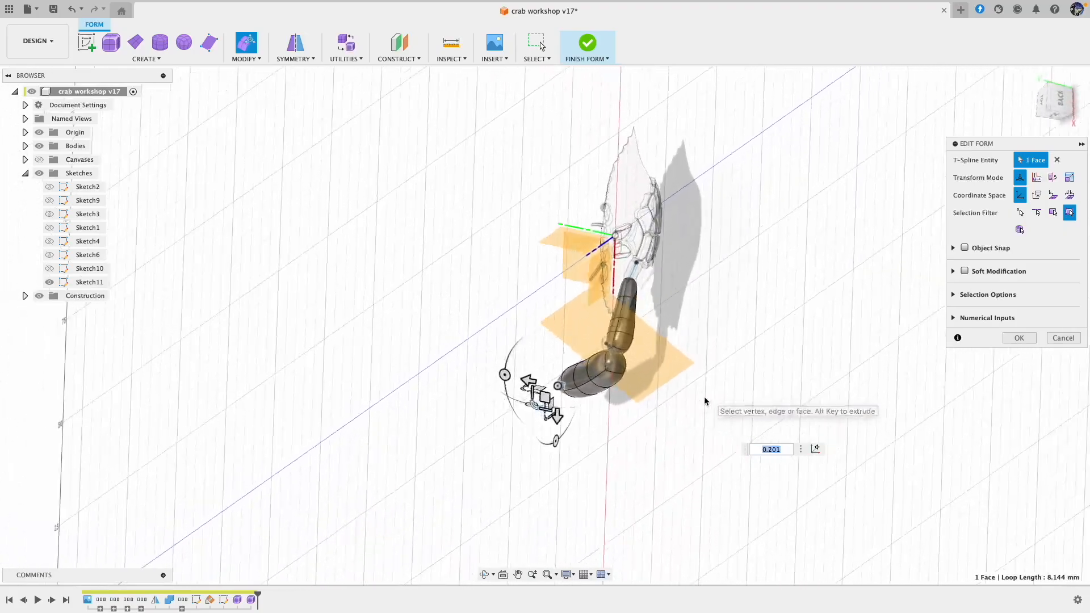
{"action": "scroll", "coordinate": [689, 404], "scroll_direction": "left", "scroll_amount": 10, "text": "shift"}
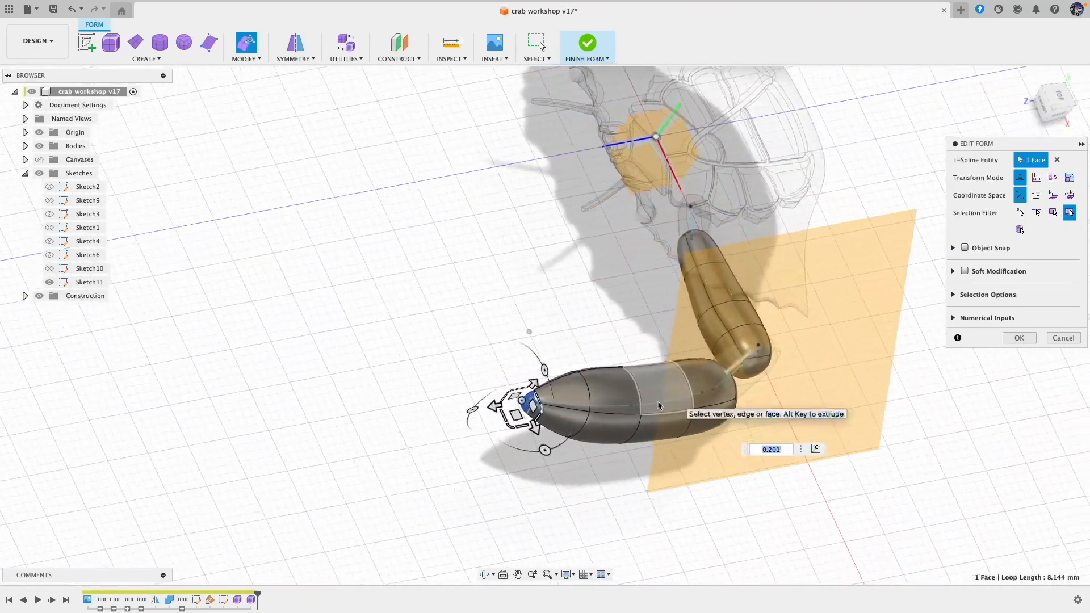
{"action": "scroll", "coordinate": [607, 457], "scroll_direction": "left", "scroll_amount": 10, "text": "shift"}
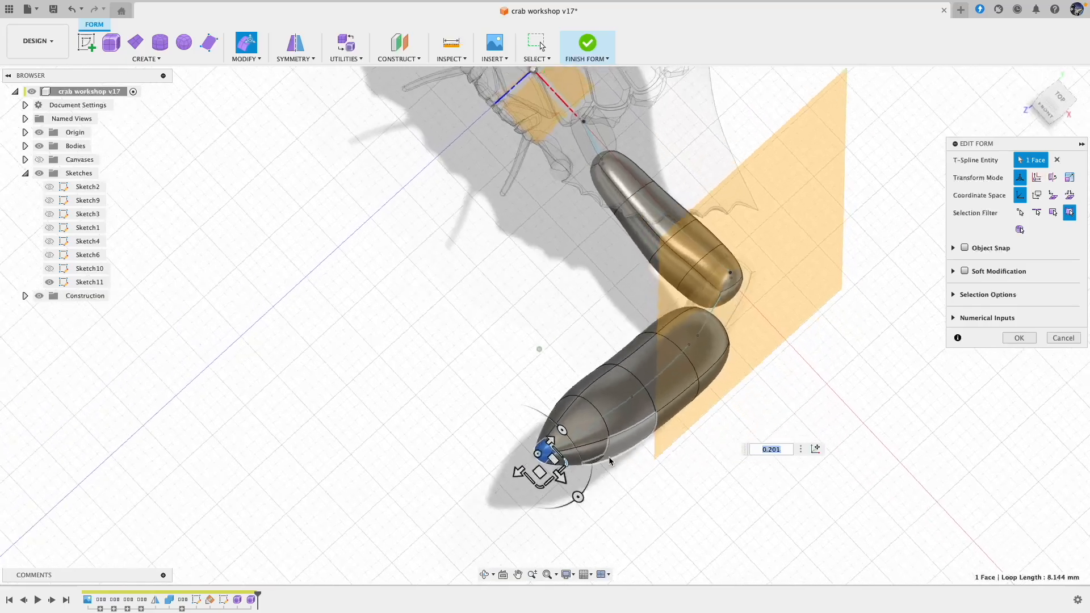
{"action": "left_click", "coordinate": [609, 458]}
{"action": "scroll", "coordinate": [609, 457], "scroll_direction": "left", "scroll_amount": 10, "text": "shift"}
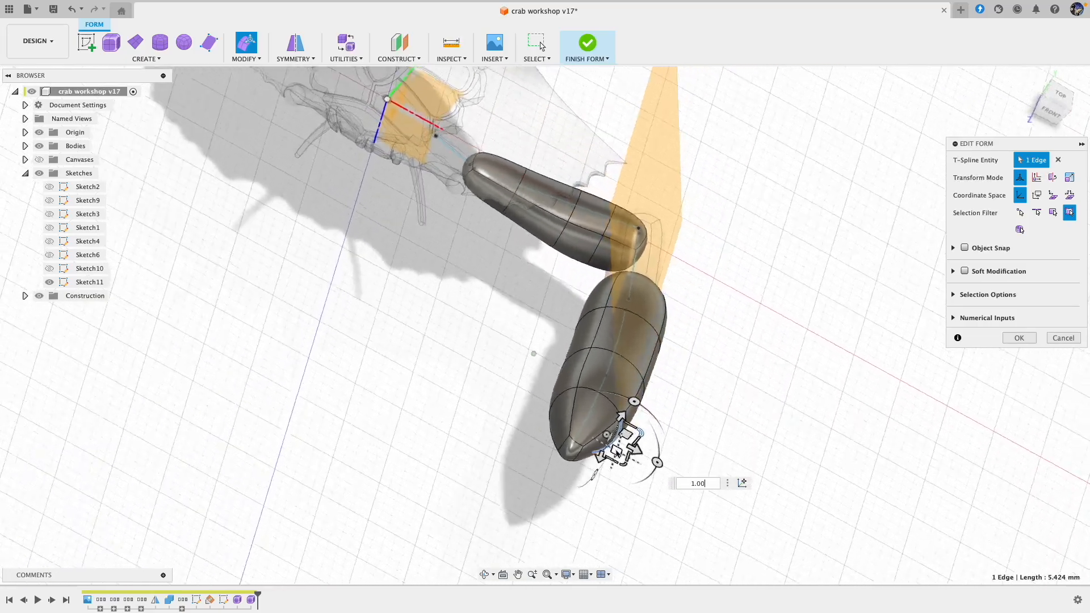
{"action": "scroll", "coordinate": [613, 400], "scroll_direction": "left", "scroll_amount": 6, "text": "shift"}
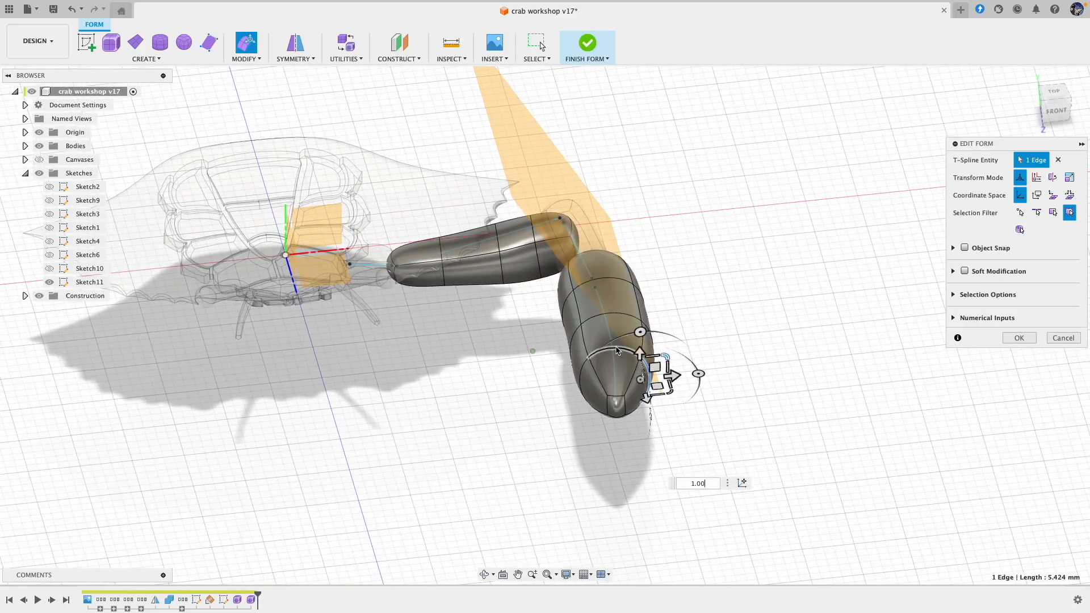
{"action": "left_click", "coordinate": [592, 379], "text": "shift"}
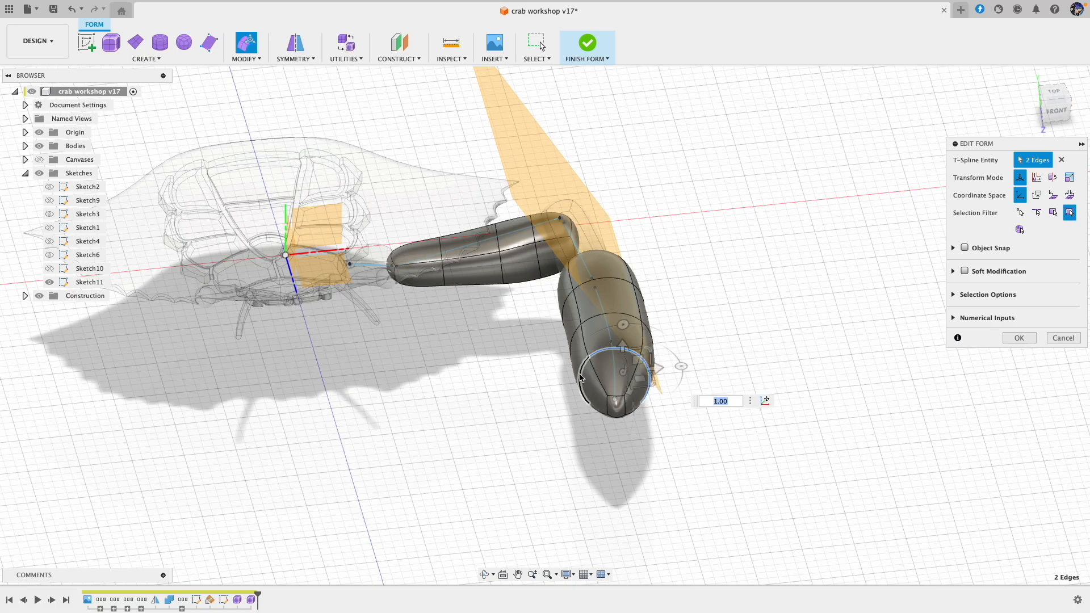
{"action": "scroll", "coordinate": [632, 454], "scroll_direction": "down", "scroll_amount": 10, "text": "shift"}
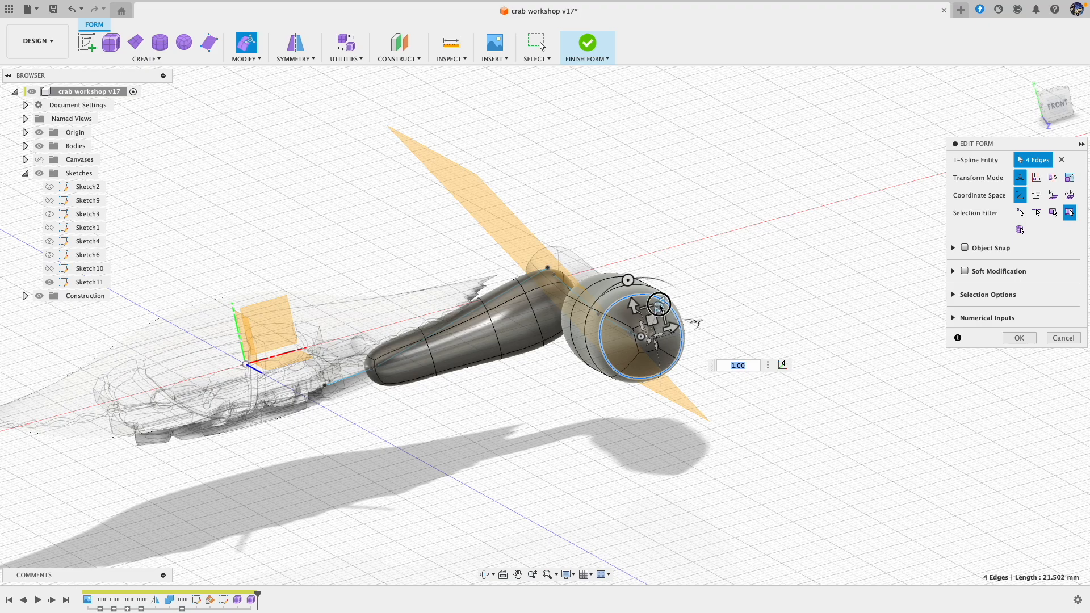
{"action": "left_click_drag", "start_coordinate": [661, 308], "coordinate": [654, 320]}
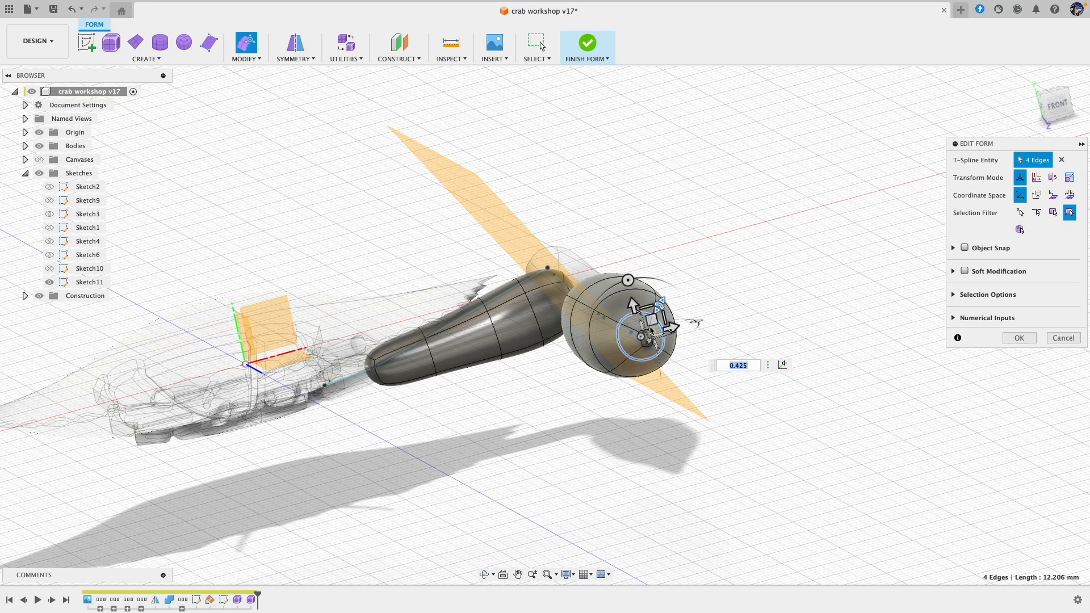
{"action": "left_click_drag", "start_coordinate": [655, 338], "coordinate": [655, 337]}
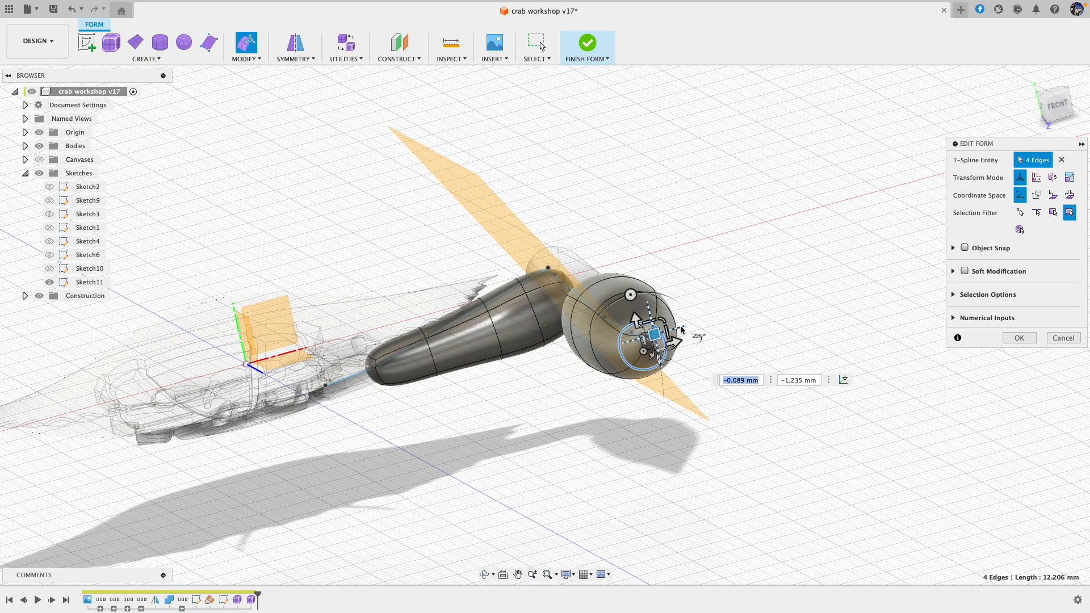
{"action": "scroll", "coordinate": [701, 324], "scroll_direction": "right", "scroll_amount": 10, "text": "shift"}
{"action": "scroll", "coordinate": [701, 324], "scroll_direction": "right", "scroll_amount": 10, "text": "shift"}
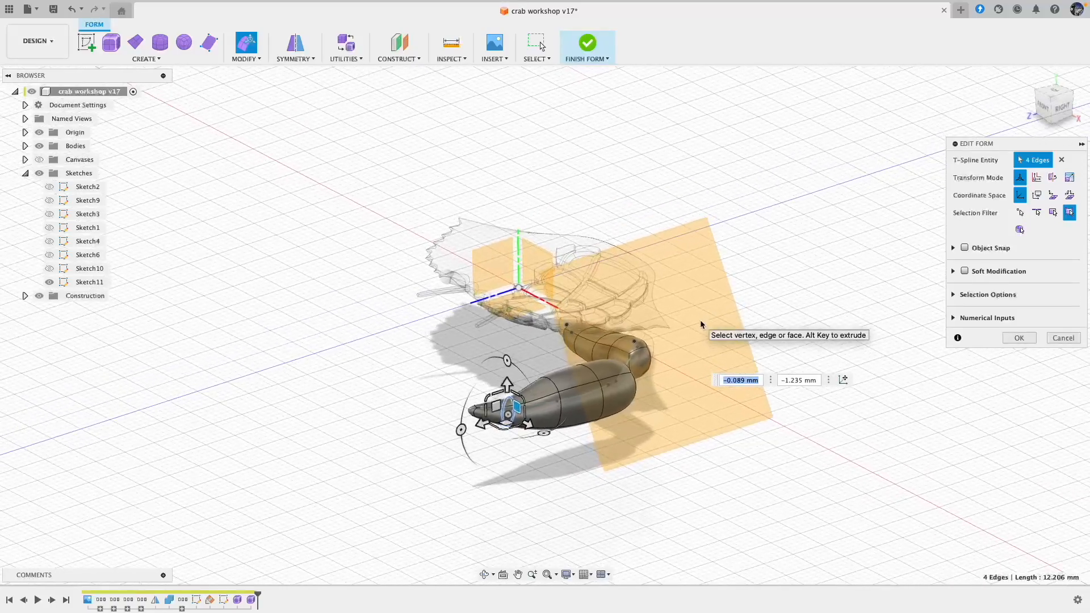
Step: Move the upper face near the claw pipe's tip about -1.56 and -1.38 mm and a nearby edge about 0.53 and -0.24 mm
{"action": "scroll", "coordinate": [701, 324], "scroll_direction": "right", "scroll_amount": 10, "text": "shift"}
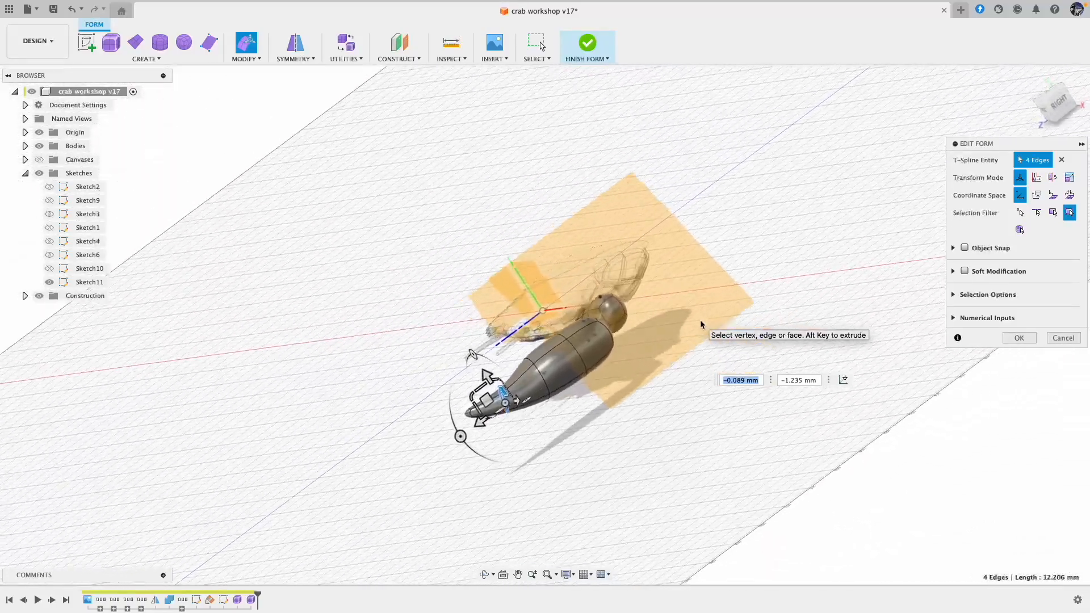
{"action": "scroll", "coordinate": [701, 324], "scroll_direction": "right", "scroll_amount": 10, "text": "shift"}
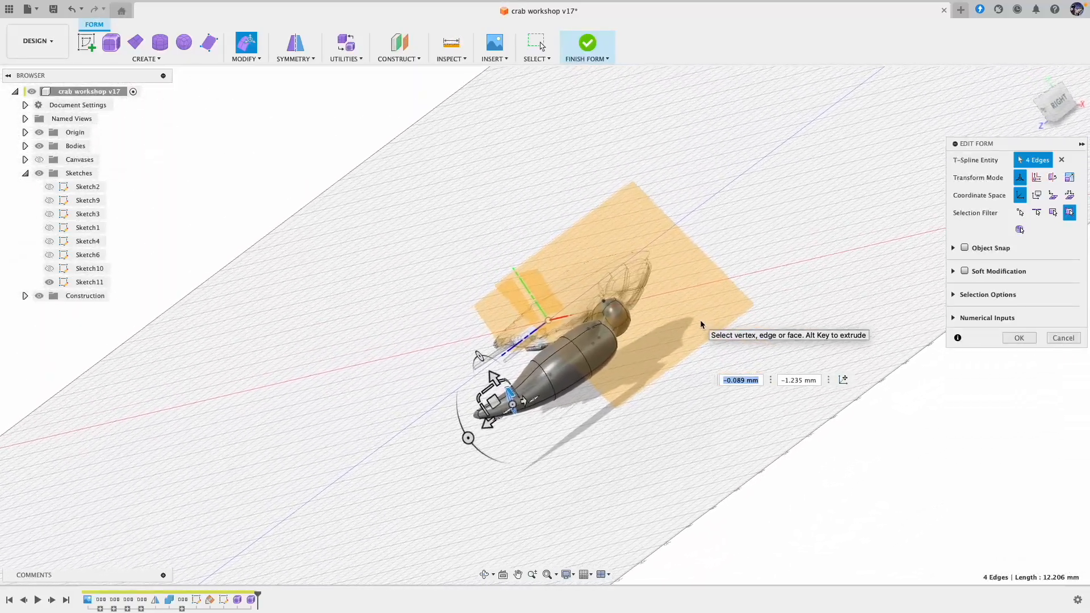
{"action": "scroll", "coordinate": [682, 335], "scroll_direction": "right", "scroll_amount": 10, "text": "shift"}
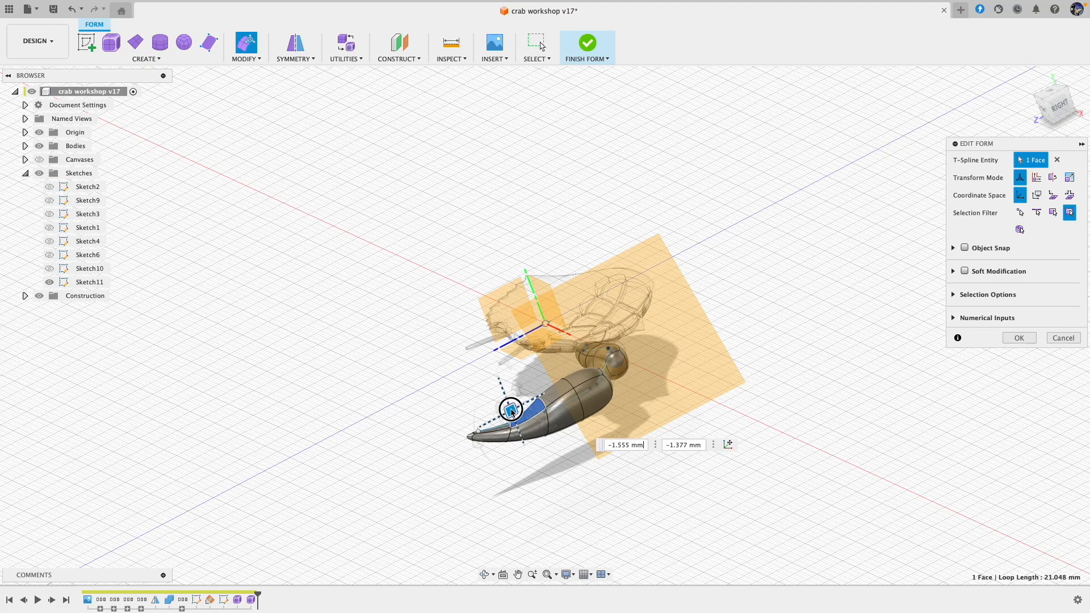
{"action": "scroll", "coordinate": [571, 453], "scroll_direction": "right", "scroll_amount": 10, "text": "shift"}
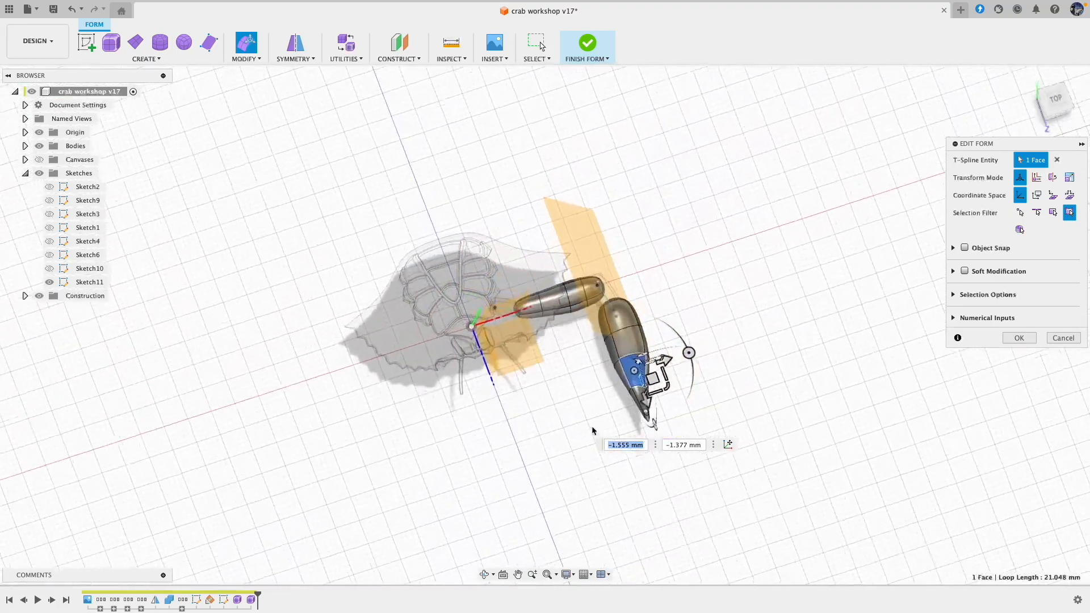
{"action": "scroll", "coordinate": [595, 422], "scroll_direction": "right", "scroll_amount": 5, "text": "shift"}
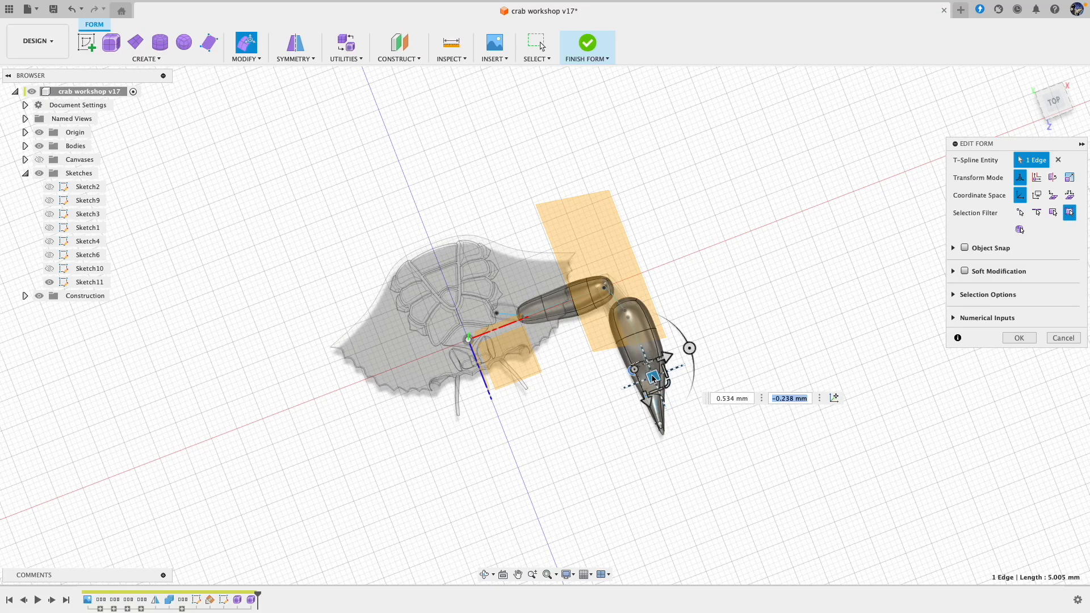
Step: Move a side edge of the claw pipe's middle loop about -1.2 and 0.05 mm to refine its curve
{"action": "scroll", "coordinate": [665, 361], "scroll_direction": "down", "scroll_amount": 10, "text": "shift"}
{"action": "scroll", "coordinate": [666, 361], "scroll_direction": "up", "scroll_amount": 4}
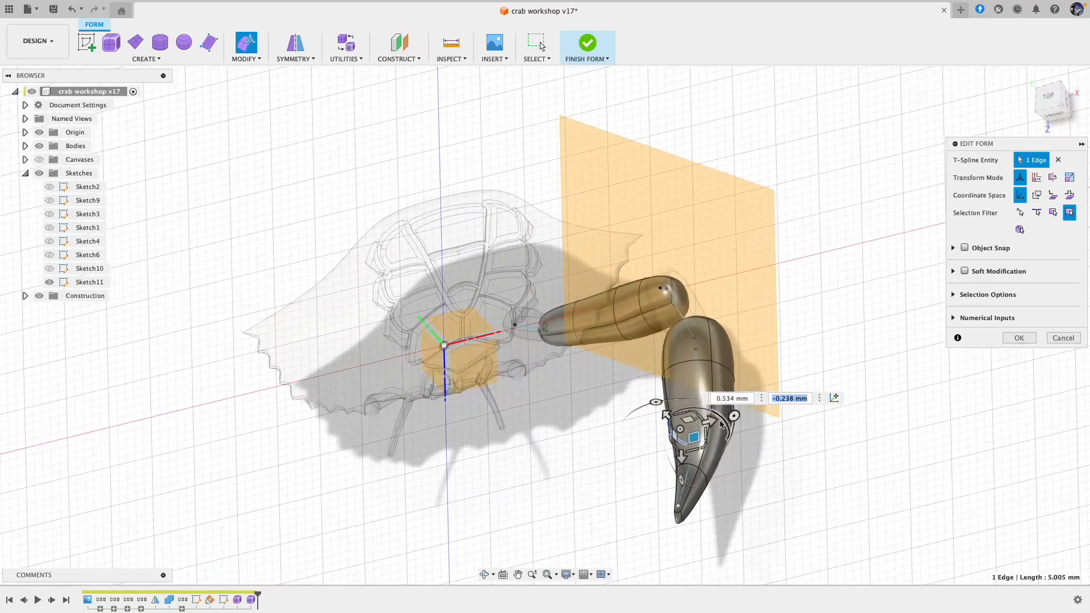
{"action": "left_click", "coordinate": [723, 419]}
{"action": "left_click_drag", "start_coordinate": [718, 419], "coordinate": [719, 420]}
{"action": "scroll", "coordinate": [731, 397], "scroll_direction": "right", "scroll_amount": 15, "text": "shift"}
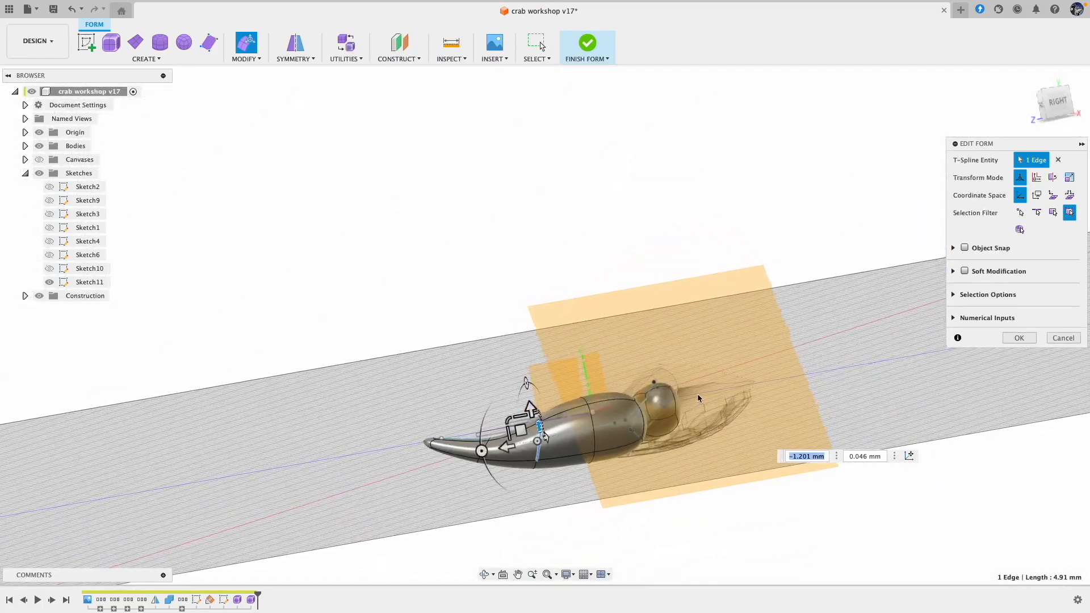
Step: Move the upper edge on the claw pipe's thick part about 1.74 and -1.16 mm, accept the edit and finish the form
{"action": "scroll", "coordinate": [699, 399], "scroll_direction": "up", "scroll_amount": 1, "text": "shift"}
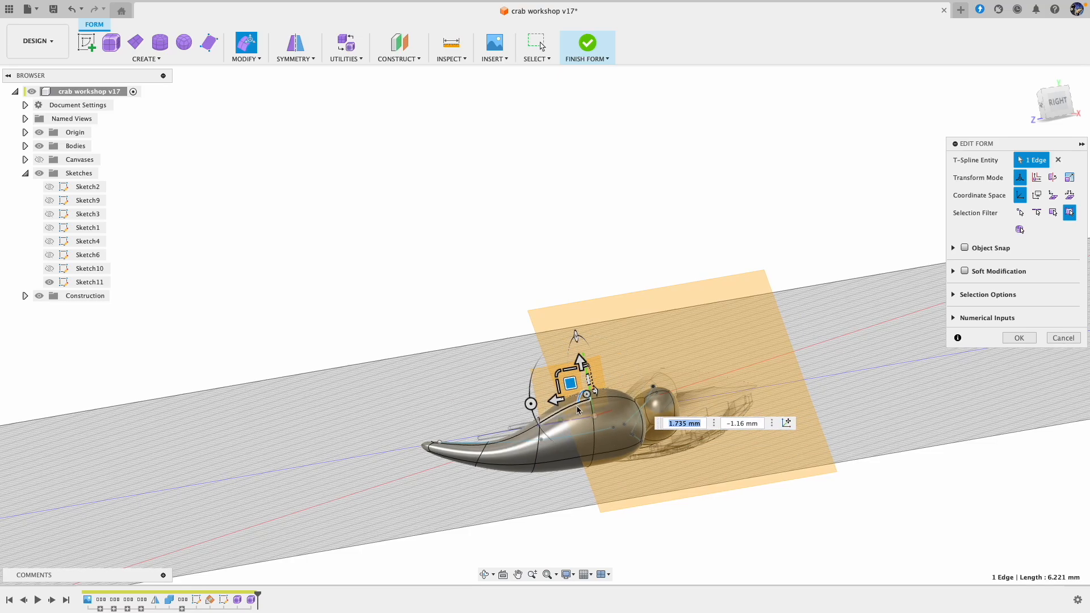
{"action": "scroll", "coordinate": [713, 357], "scroll_direction": "left", "scroll_amount": 15, "text": "shift"}
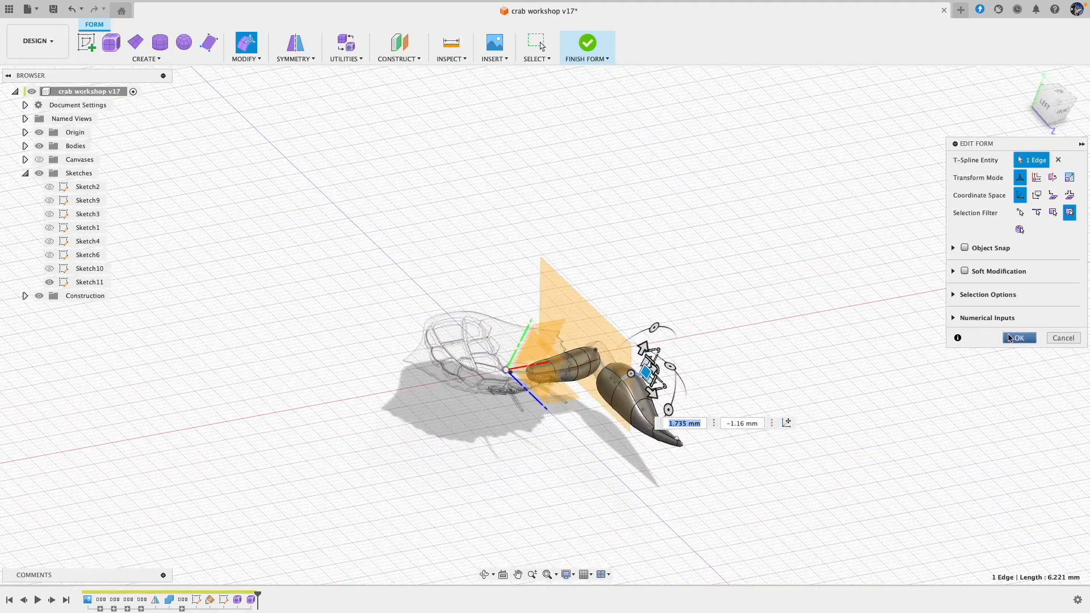
{"action": "left_click", "coordinate": [1028, 339]}
{"action": "scroll", "coordinate": [1028, 339], "scroll_direction": "down", "scroll_amount": 10, "text": "shift"}
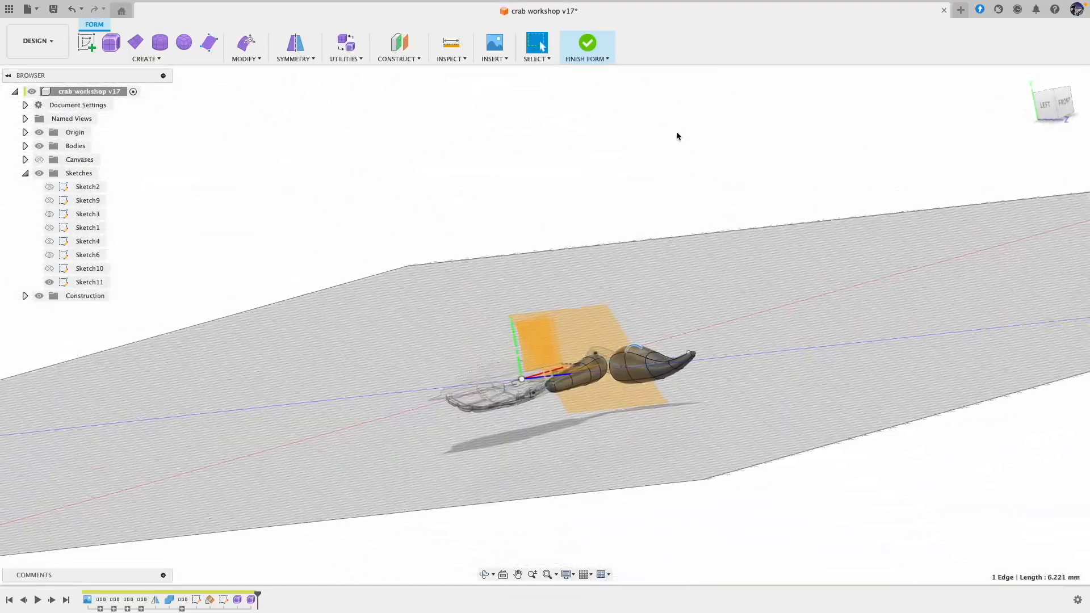
{"action": "left_click", "coordinate": [588, 44]}
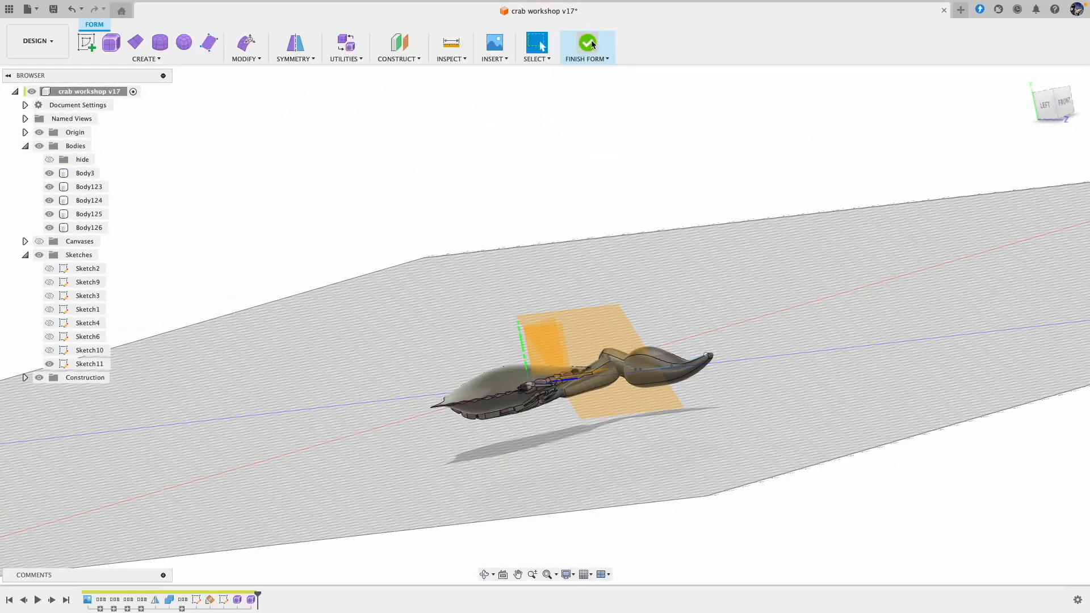
Step: Examine the shell and the connected limb segments from several sides to judge the claw's shape and fit
{"action": "scroll", "coordinate": [760, 195], "scroll_direction": "right", "scroll_amount": 10, "text": "shift"}
{"action": "scroll", "coordinate": [760, 195], "scroll_direction": "up", "scroll_amount": 10, "text": "shift"}
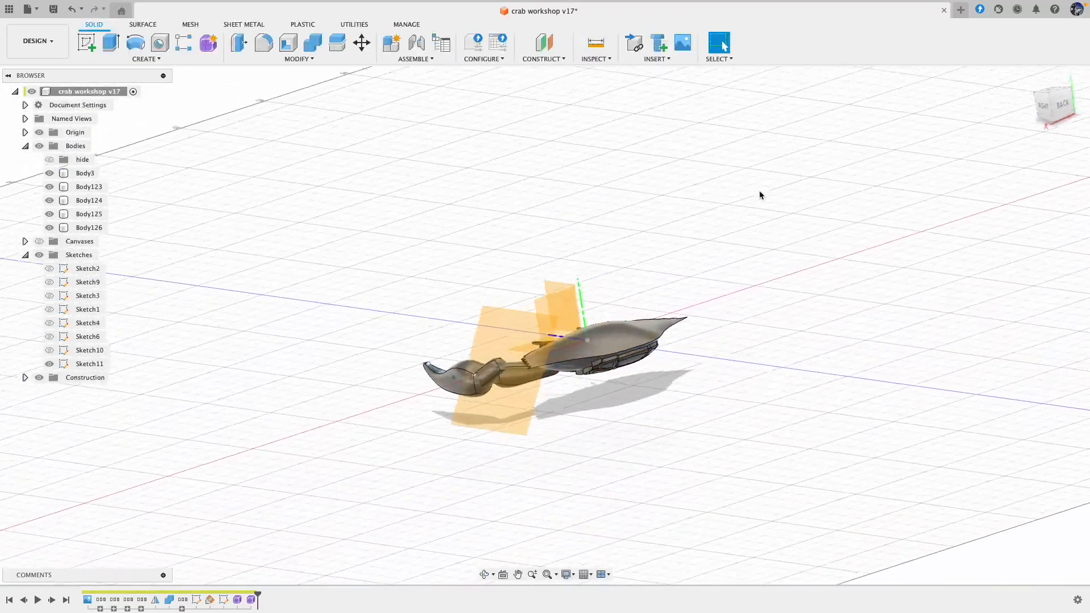
{"action": "scroll", "coordinate": [722, 252], "scroll_direction": "down", "scroll_amount": 10, "text": "shift"}
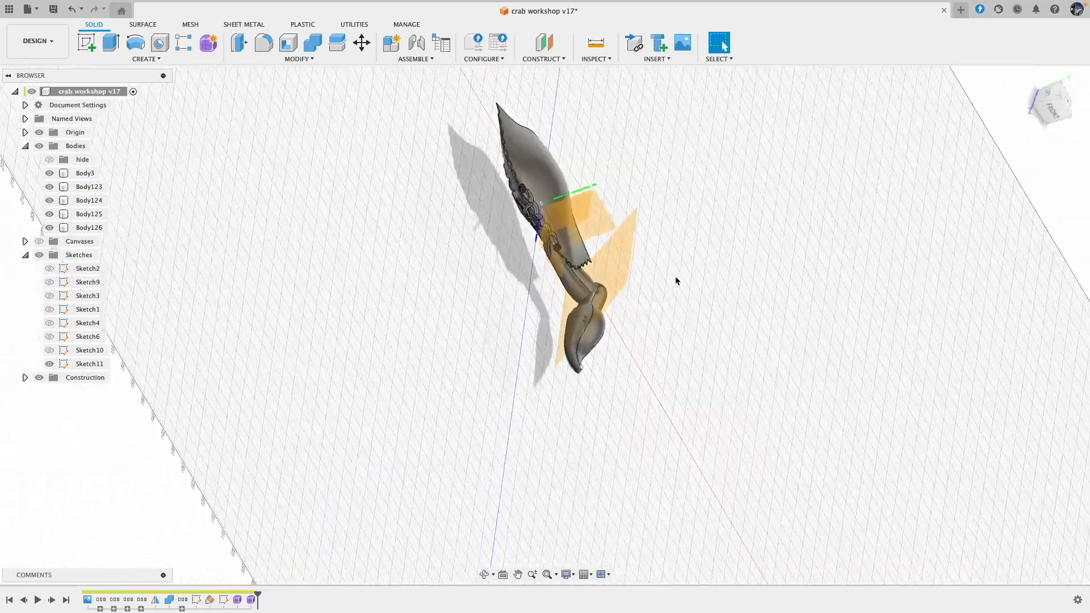
{"action": "scroll", "coordinate": [667, 301], "scroll_direction": "down", "scroll_amount": 10, "text": "shift"}
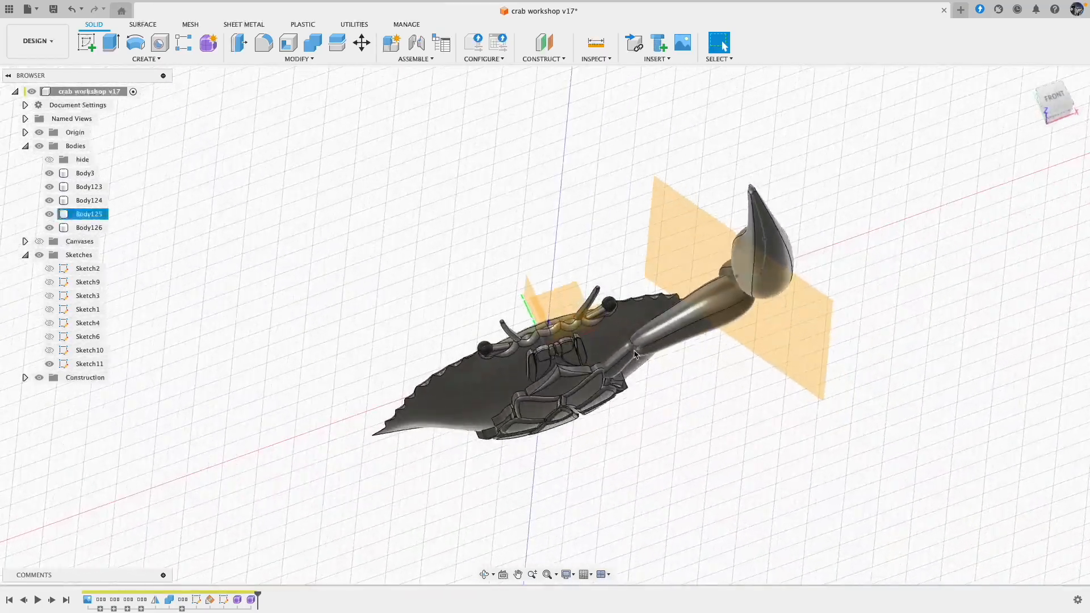
{"action": "scroll", "coordinate": [640, 372], "scroll_direction": "up", "scroll_amount": 10, "text": "shift"}
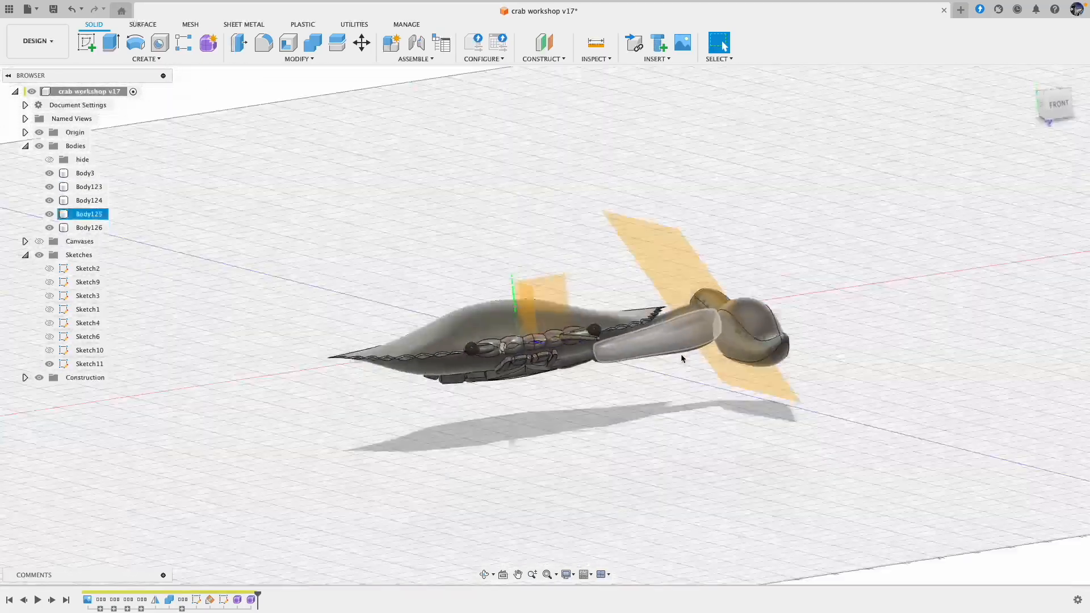
{"action": "scroll", "coordinate": [691, 319], "scroll_direction": "up", "scroll_amount": 6, "text": "shift"}
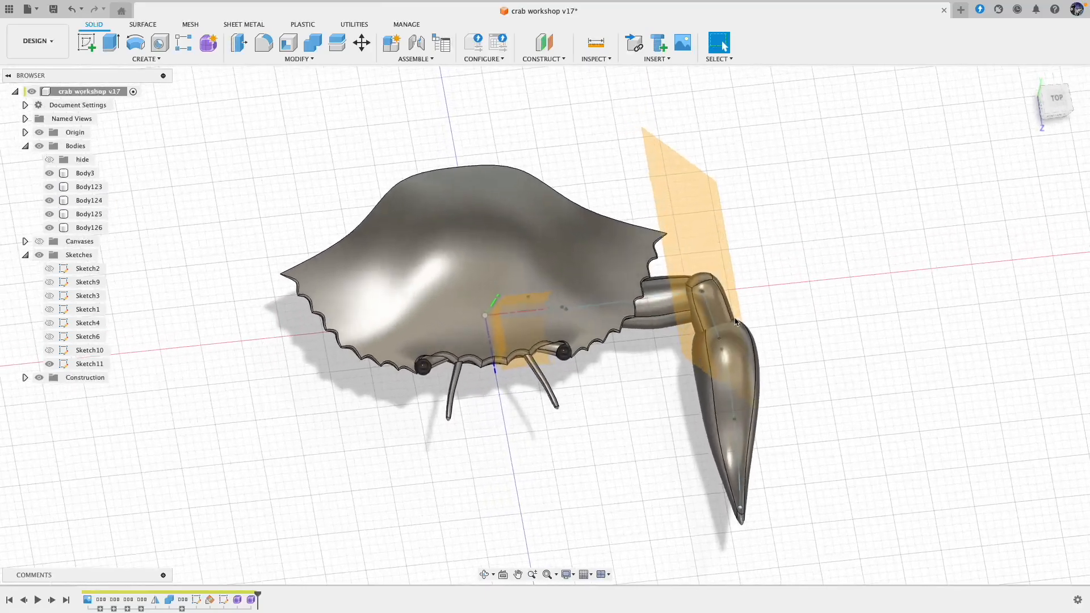
{"action": "scroll", "coordinate": [735, 358], "scroll_direction": "right", "scroll_amount": 10, "text": "shift"}
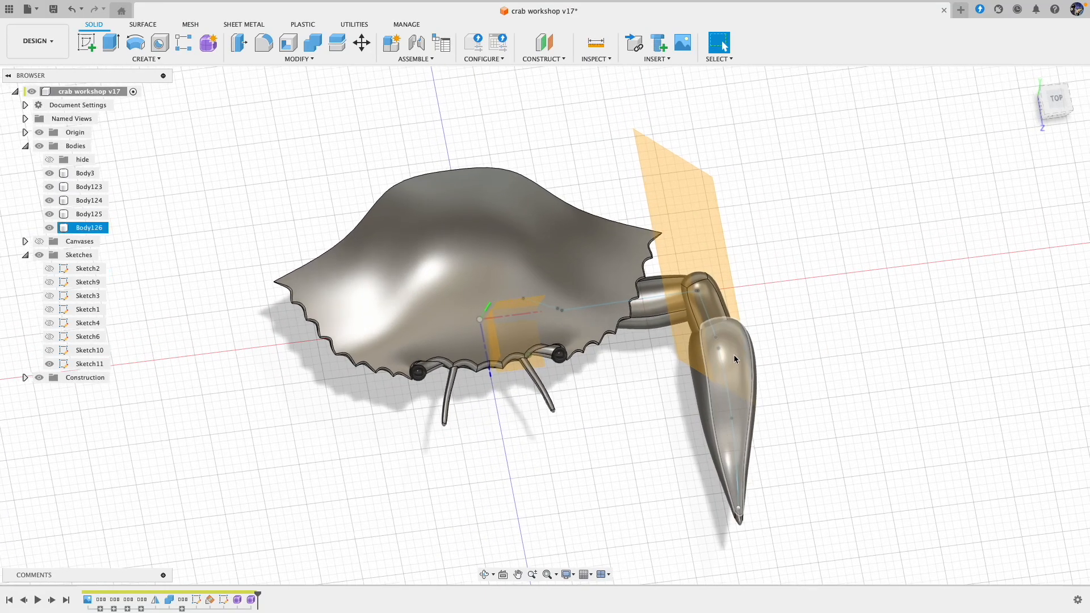
{"action": "scroll", "coordinate": [560, 389], "scroll_direction": "right", "scroll_amount": 3, "text": "shift"}
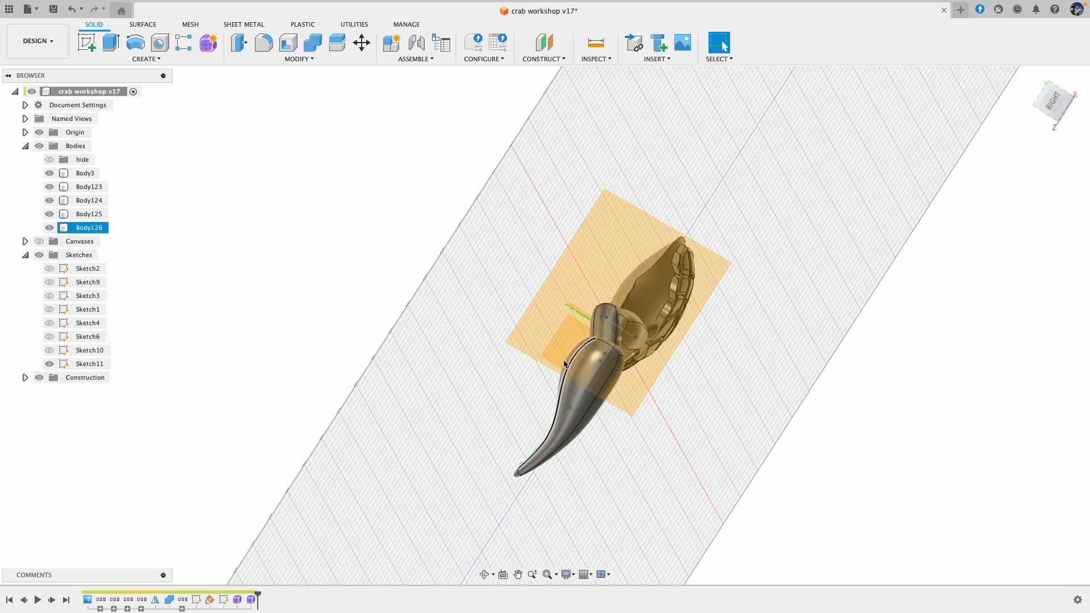
{"action": "scroll", "coordinate": [582, 390], "scroll_direction": "left", "scroll_amount": 10, "text": "shift"}
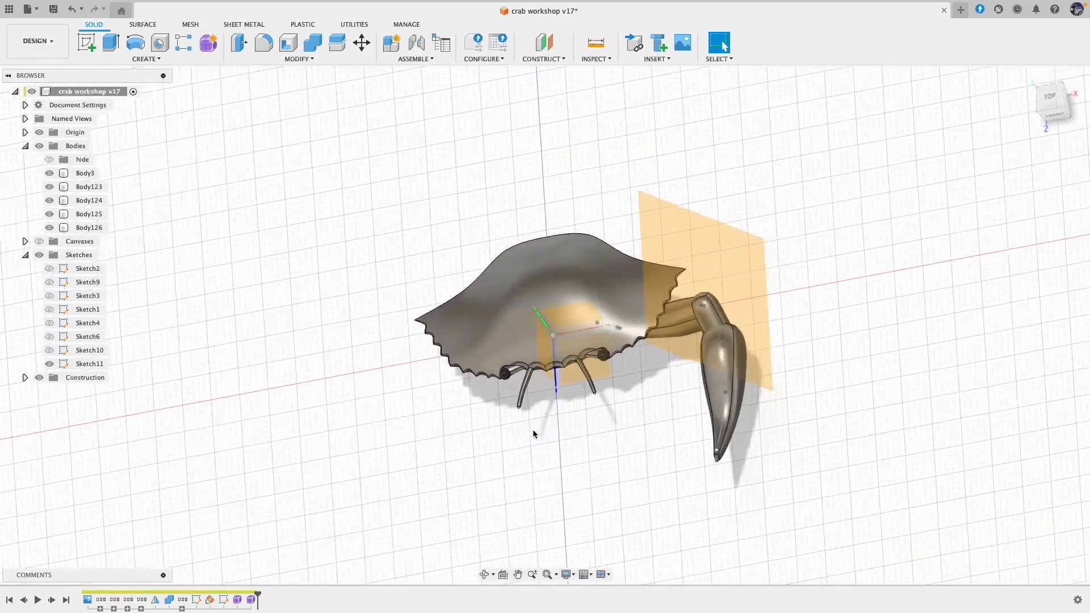
{"action": "scroll", "coordinate": [533, 434], "scroll_direction": "left", "scroll_amount": 3, "text": "shift"}
Step: Reopen the leg's 3D sketch and draw a short fit point spline above the claw curve for the second pincer finger
{"action": "double_click", "coordinate": [225, 601]}
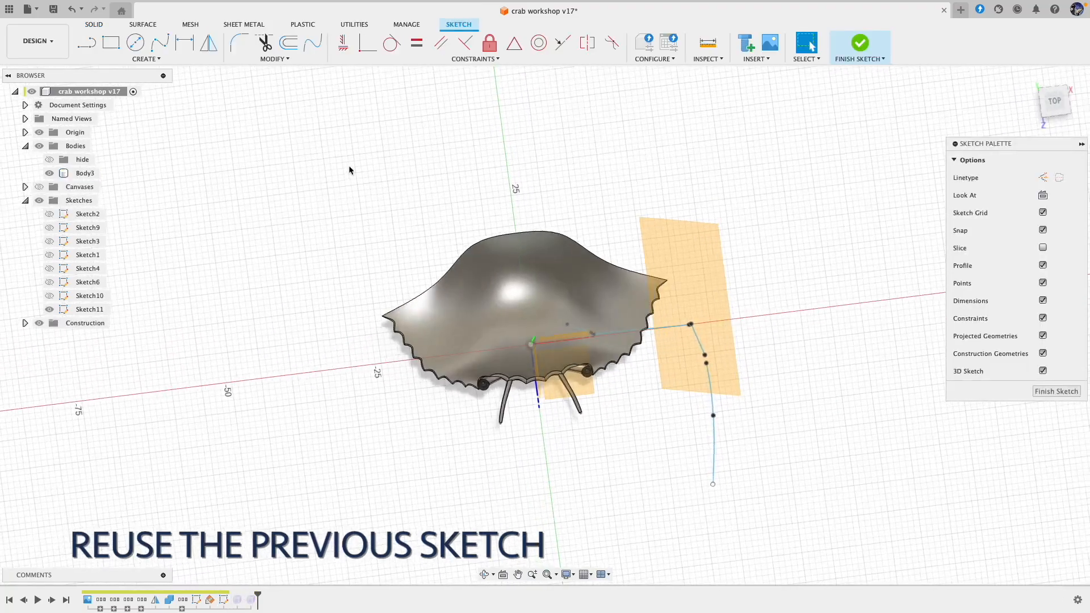
{"action": "scroll", "coordinate": [350, 337], "scroll_direction": "right", "scroll_amount": 5, "text": "shift"}
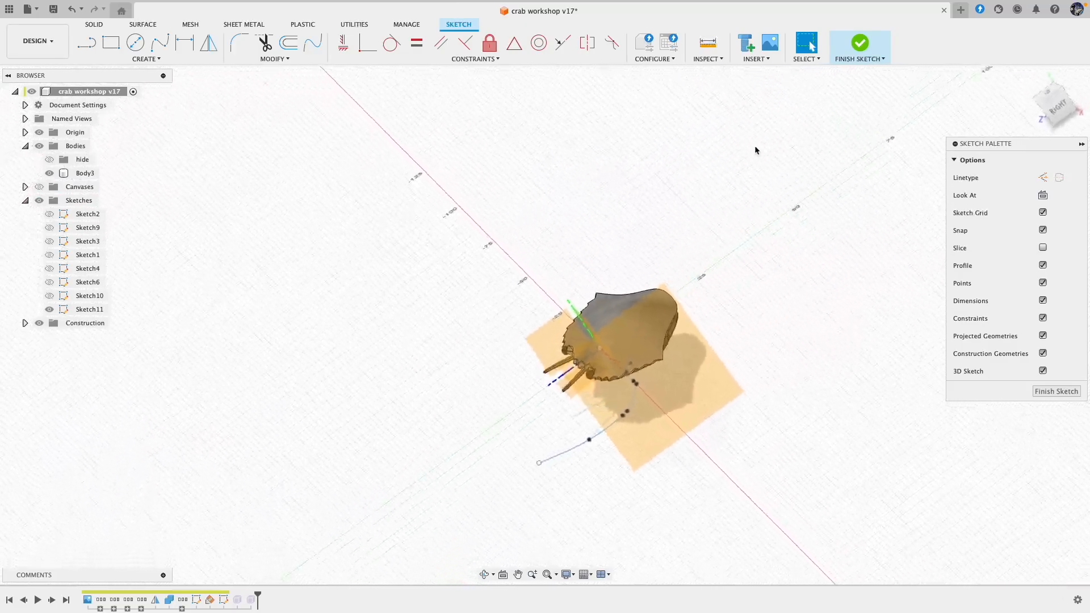
{"action": "left_click", "coordinate": [159, 43]}
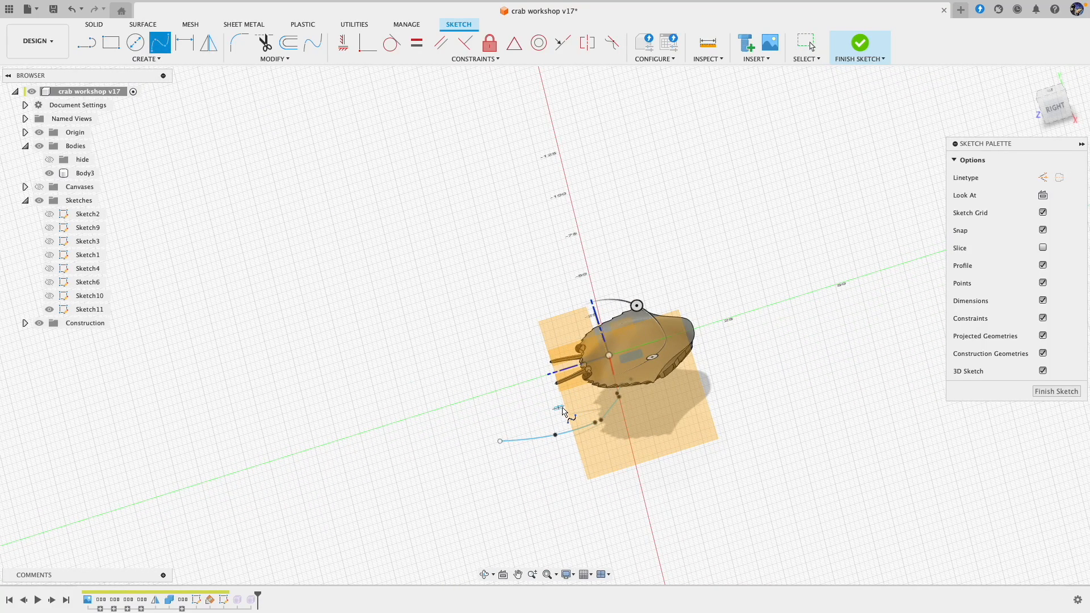
{"action": "left_click", "coordinate": [572, 408]}
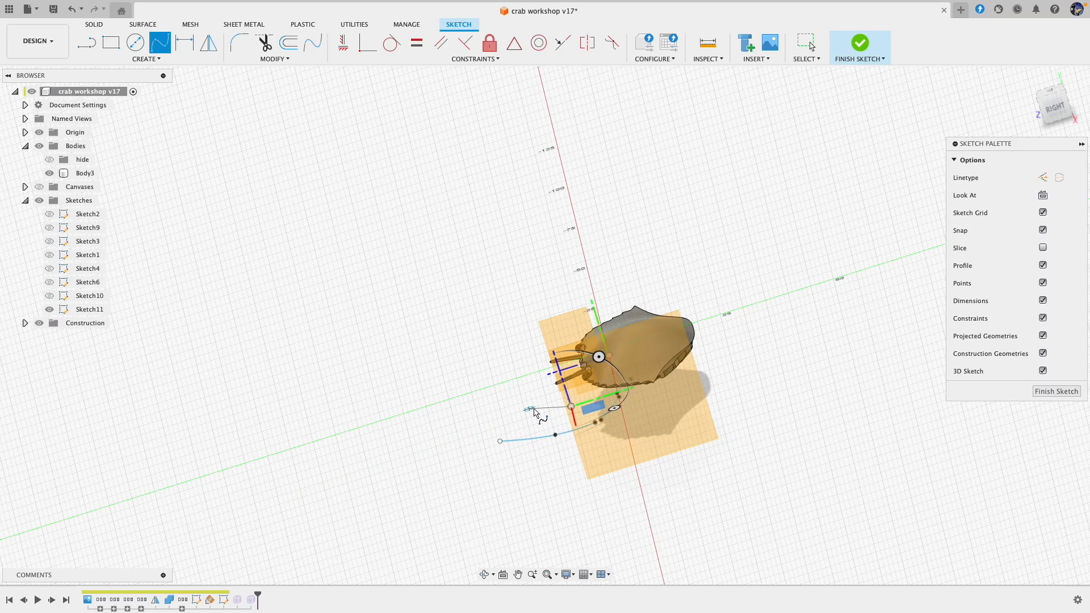
{"action": "middle_click_drag", "start_coordinate": [562, 427], "coordinate": [818, 165], "text": "shift"}
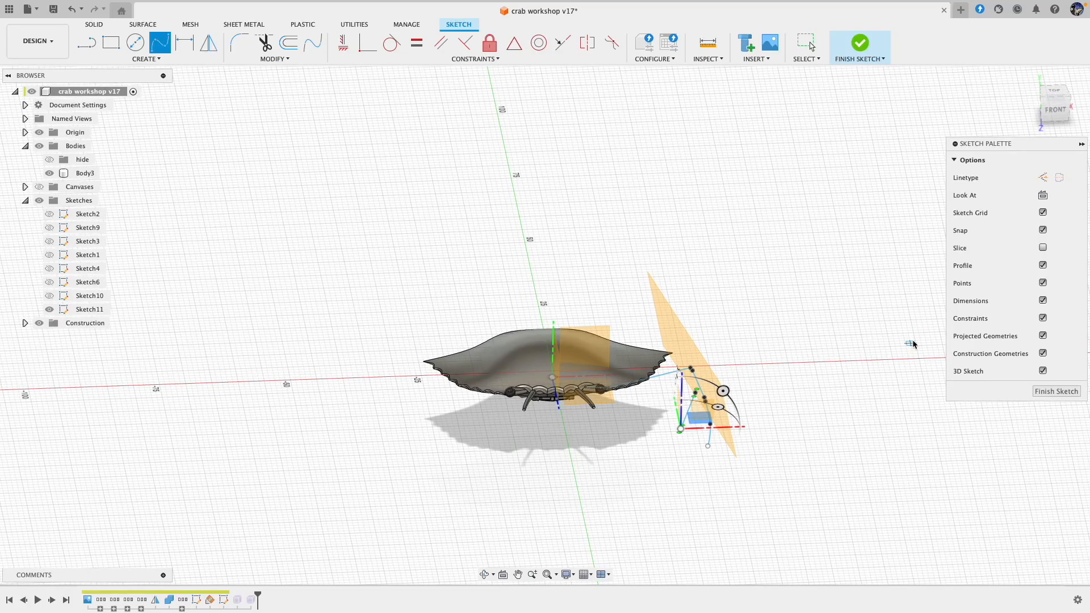
{"action": "key", "text": "Escape"}
Step: Reposition the new spline's free end to about X 26.24, Y 1.09, Z 24.34 mm and finish the sketch
{"action": "mouse_move", "coordinate": [708, 436]}
{"action": "middle_mouse_down", "text": "shift"}
{"action": "mouse_move", "coordinate": [708, 419]}
{"action": "mouse_move", "coordinate": [636, 396]}
{"action": "middle_mouse_up", "text": "shift"}
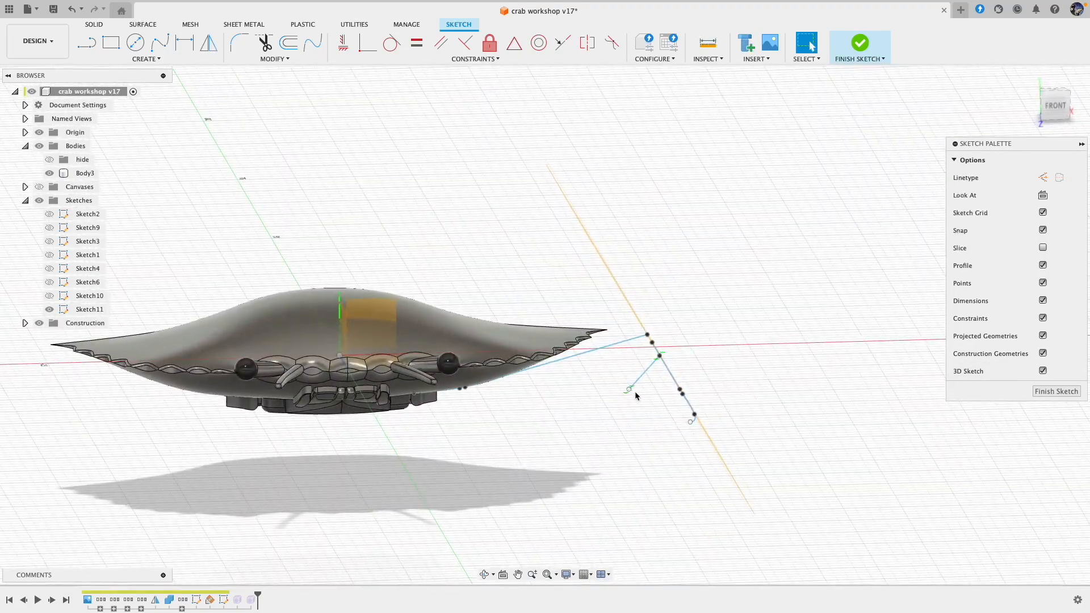
{"action": "left_click_drag", "start_coordinate": [629, 390], "coordinate": [644, 376]}
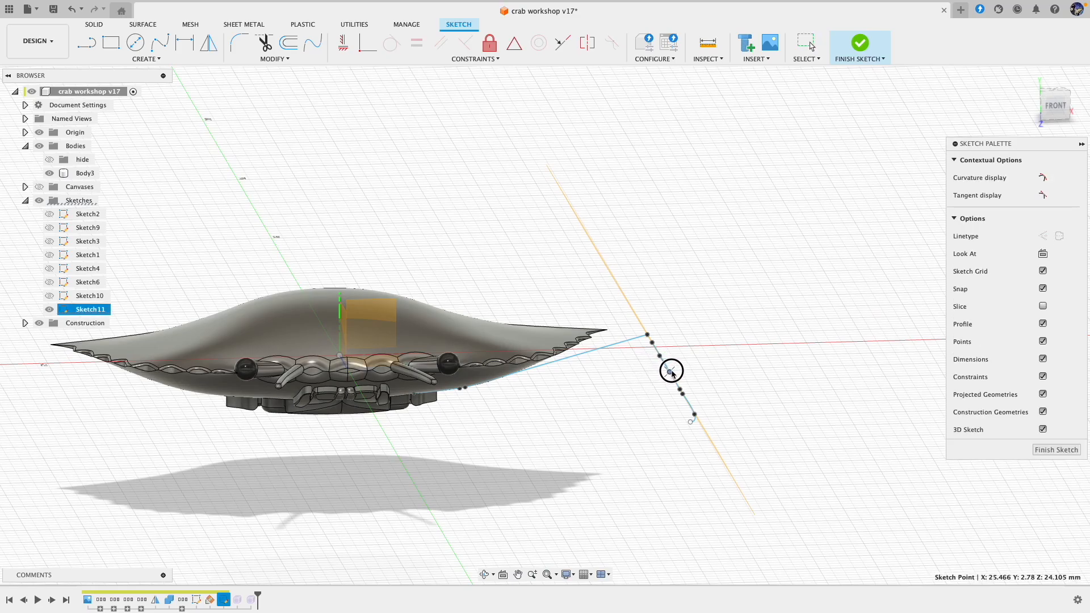
{"action": "mouse_move", "coordinate": [678, 367]}
{"action": "middle_mouse_down", "text": "shift"}
{"action": "mouse_move", "coordinate": [624, 417]}
{"action": "mouse_move", "coordinate": [718, 389]}
{"action": "middle_mouse_up", "text": "shift"}
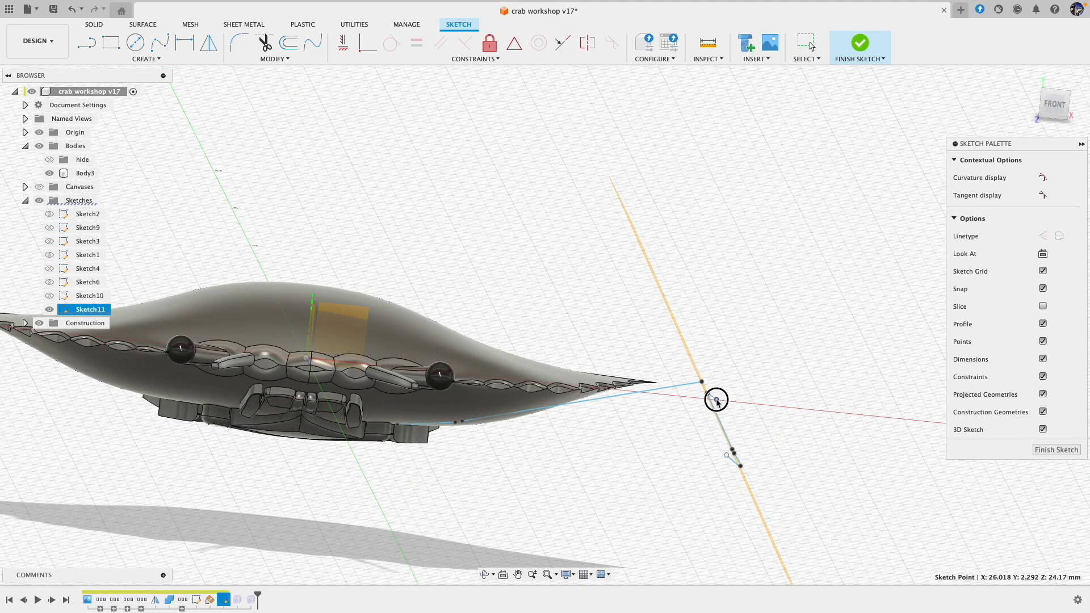
{"action": "left_click", "coordinate": [781, 369]}
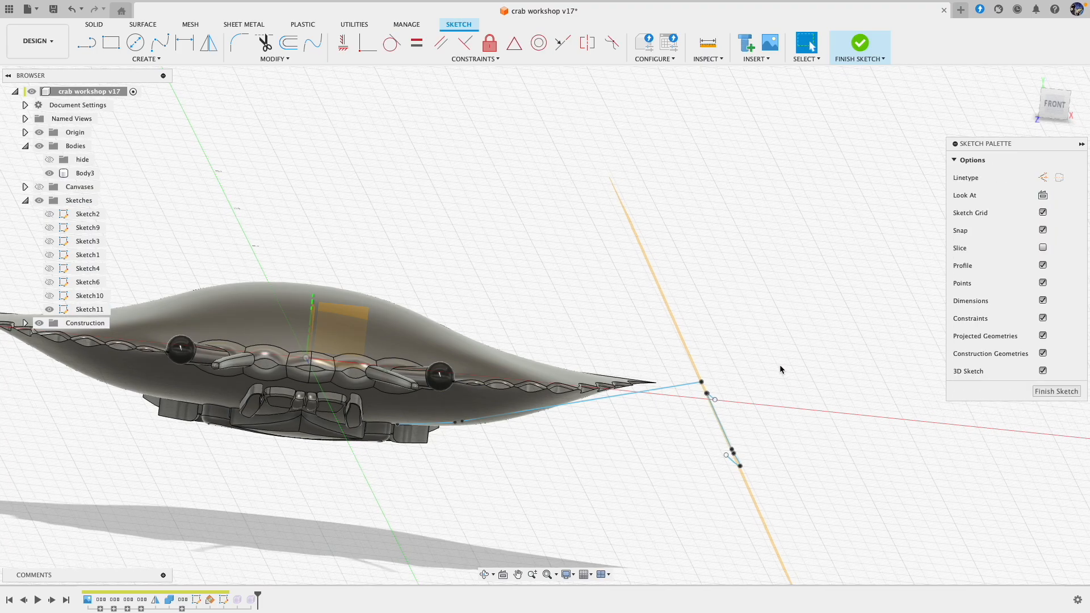
{"action": "scroll", "coordinate": [780, 369], "scroll_direction": "right", "scroll_amount": 10, "text": "shift"}
{"action": "scroll", "coordinate": [781, 369], "scroll_direction": "right", "scroll_amount": 8, "text": "shift"}
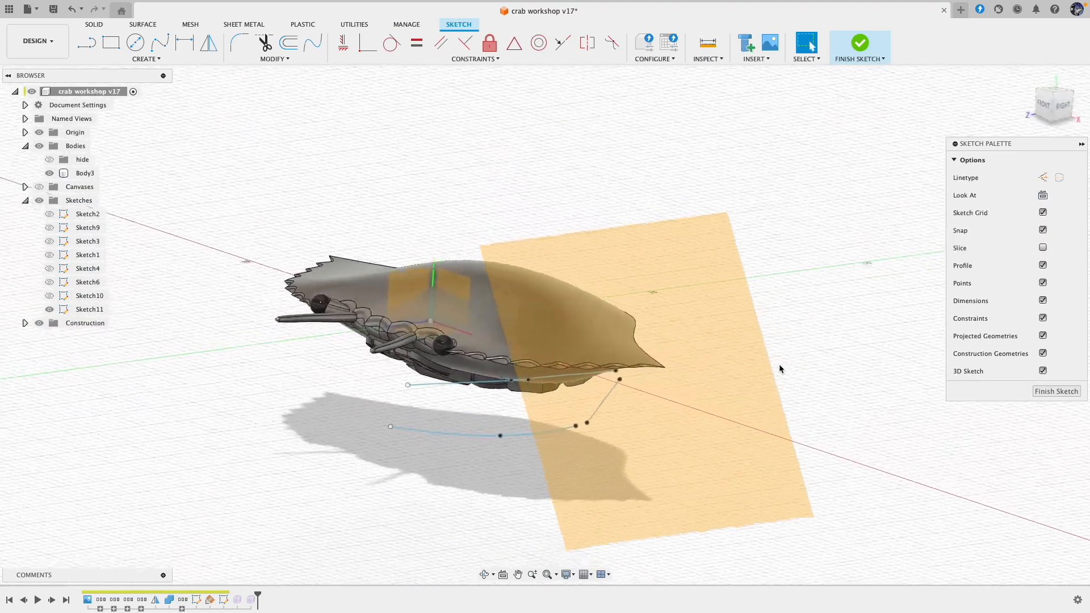
{"action": "left_click_drag", "start_coordinate": [412, 388], "coordinate": [412, 403]}
{"action": "scroll", "coordinate": [677, 414], "scroll_direction": "left", "scroll_amount": 10, "text": "shift"}
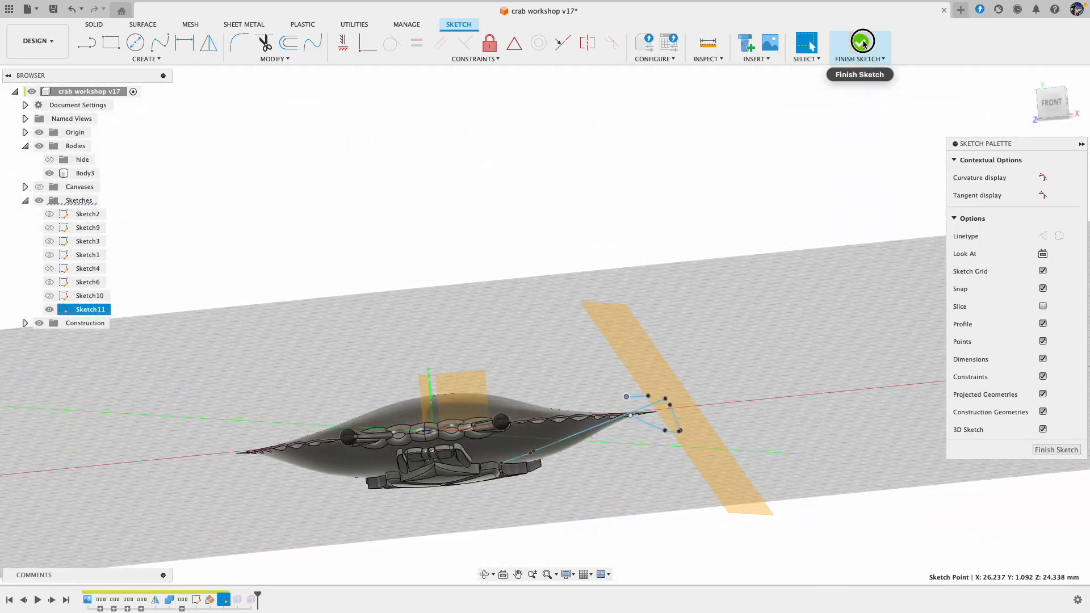
{"action": "left_click", "coordinate": [860, 44]}
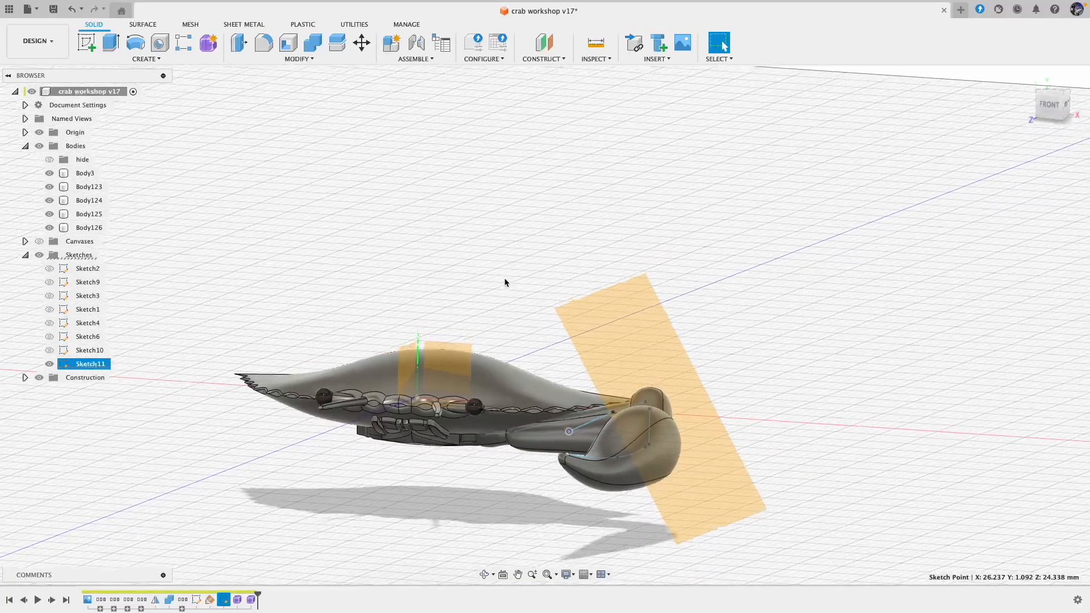
{"action": "left_click", "coordinate": [602, 474]}
{"action": "left_click", "coordinate": [649, 391]}
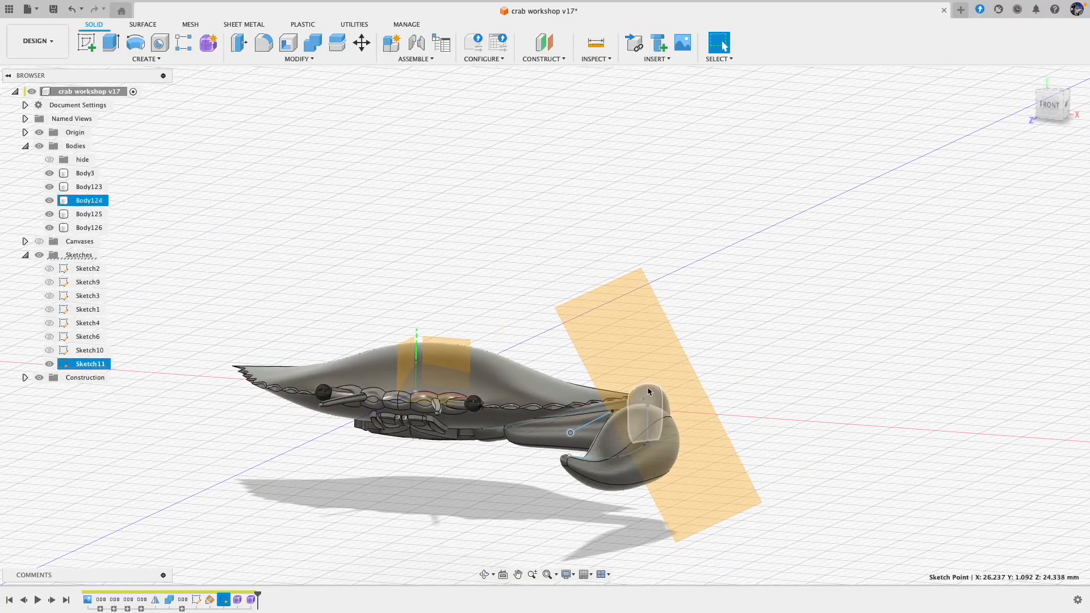
{"action": "key", "text": "Escape"}
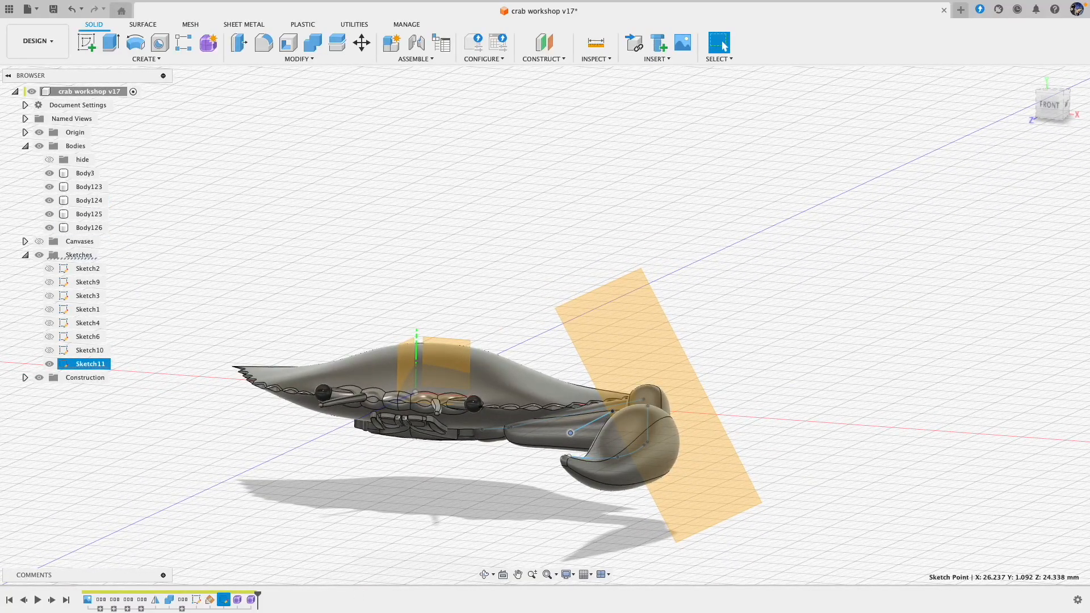
Step: Reopen Form6 for editing and create a 3 mm diameter pipe along the second pincer finger's spline
{"action": "double_click", "coordinate": [238, 599]}
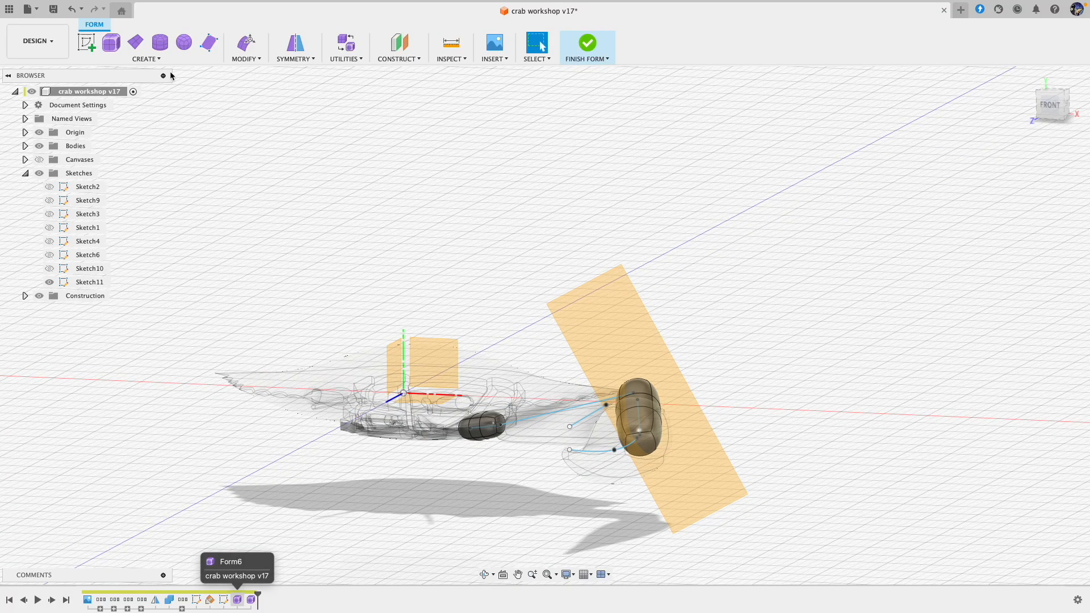
{"action": "left_click", "coordinate": [146, 59]}
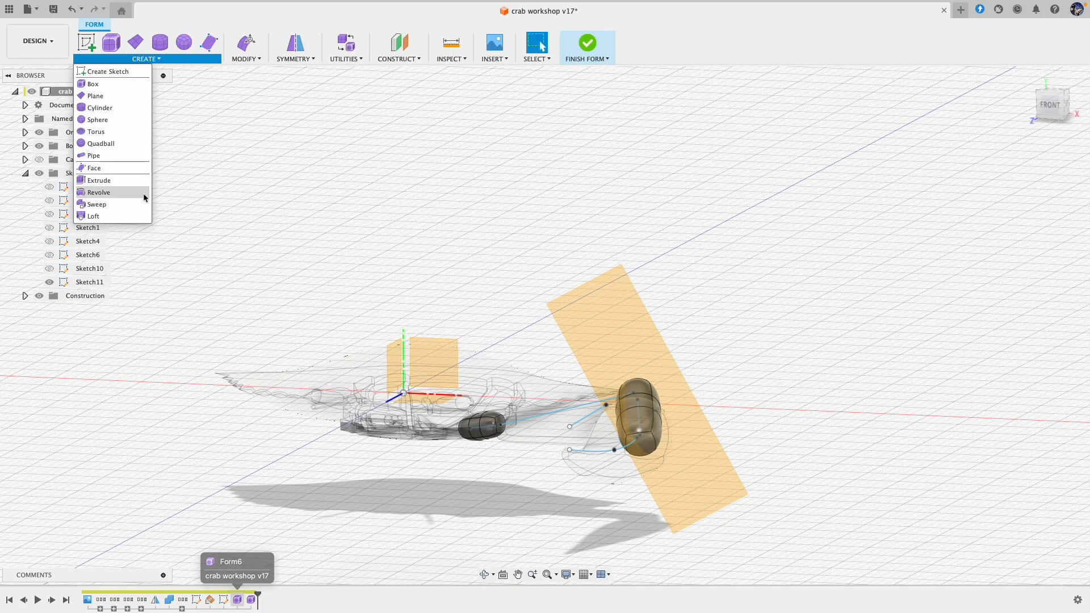
{"action": "left_click", "coordinate": [102, 159]}
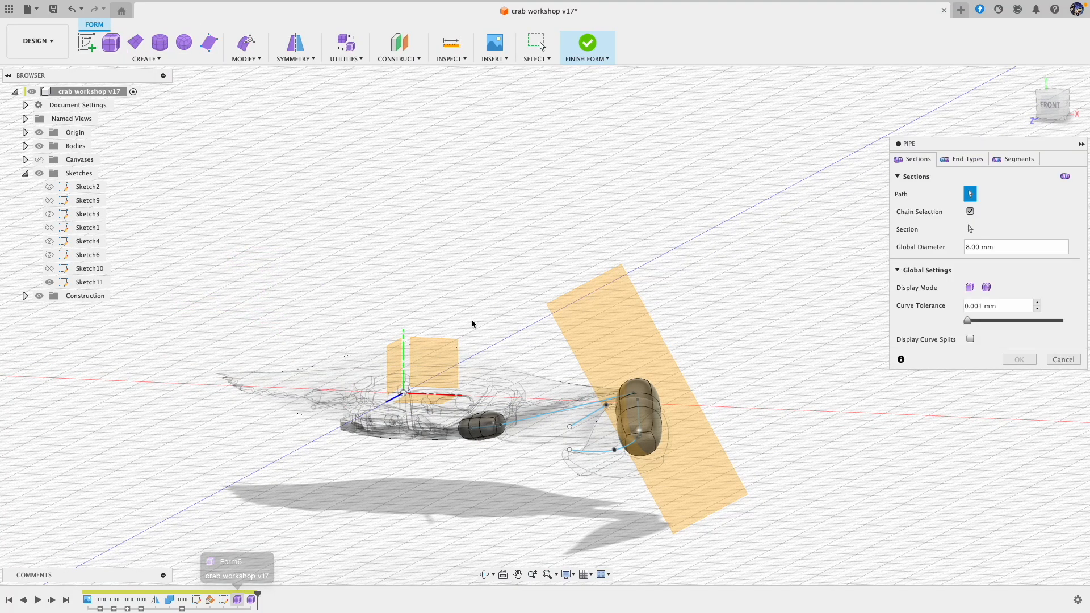
{"action": "left_click", "coordinate": [585, 423]}
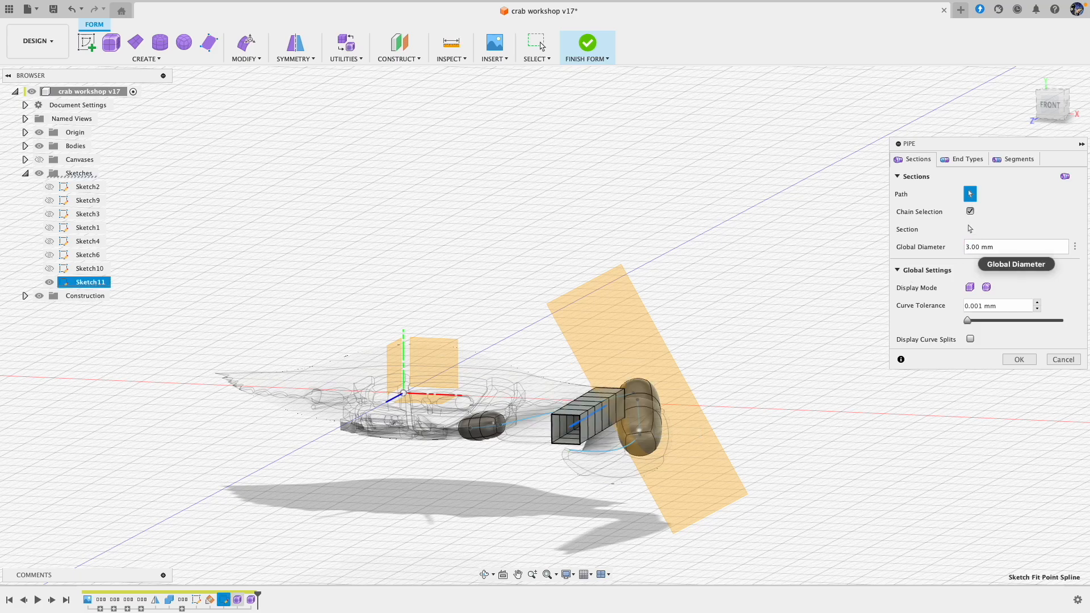
Step: Give the finger pipe square ends in smooth display and reduce its segment density to near the fewest
{"action": "left_click", "coordinate": [965, 159]}
{"action": "left_click", "coordinate": [1017, 212]}
{"action": "left_click", "coordinate": [991, 233]}
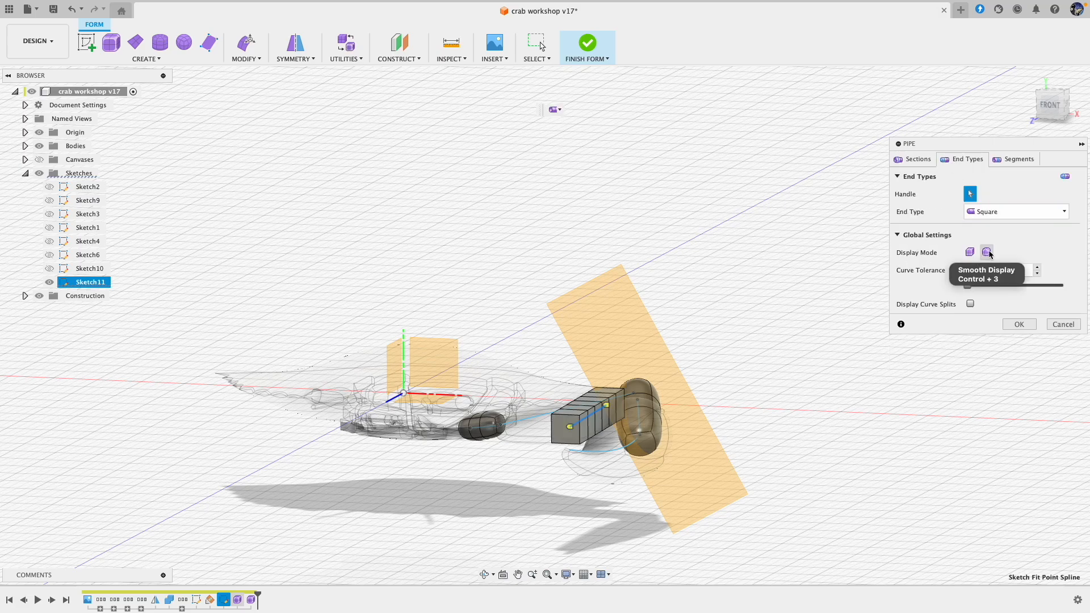
{"action": "left_click", "coordinate": [988, 253]}
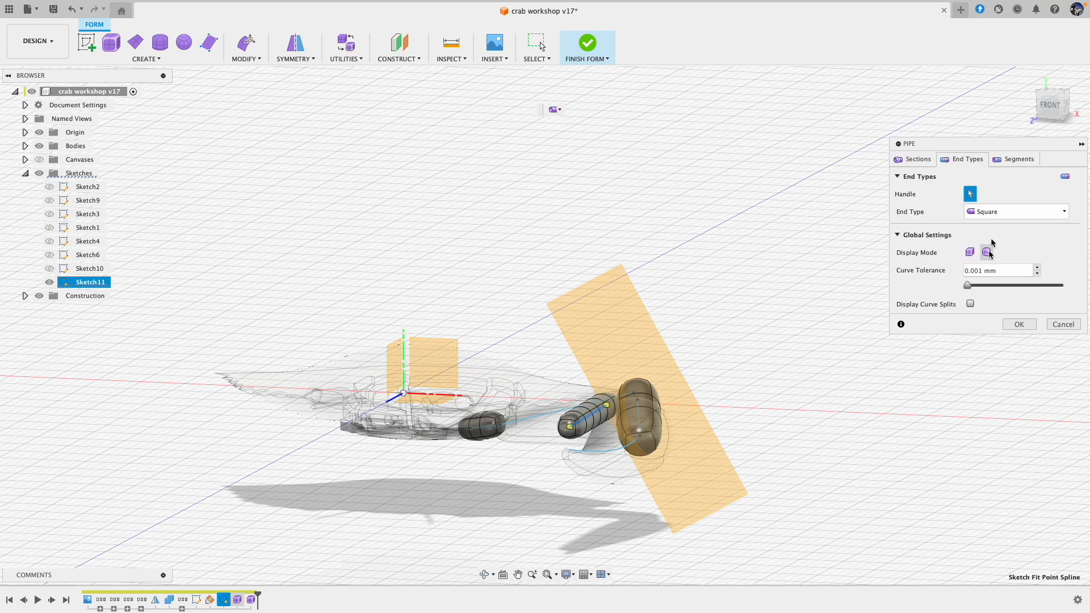
{"action": "left_click", "coordinate": [1008, 163]}
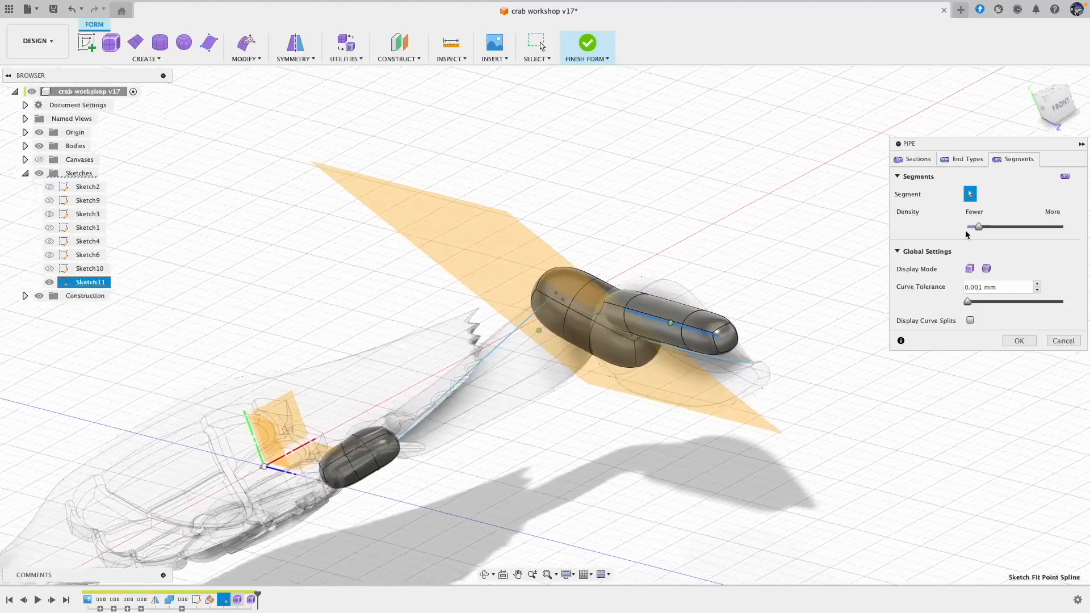
Step: Taper the finger pipe by setting the section at its free tip to a 2 mm diameter
{"action": "left_click", "coordinate": [919, 161]}
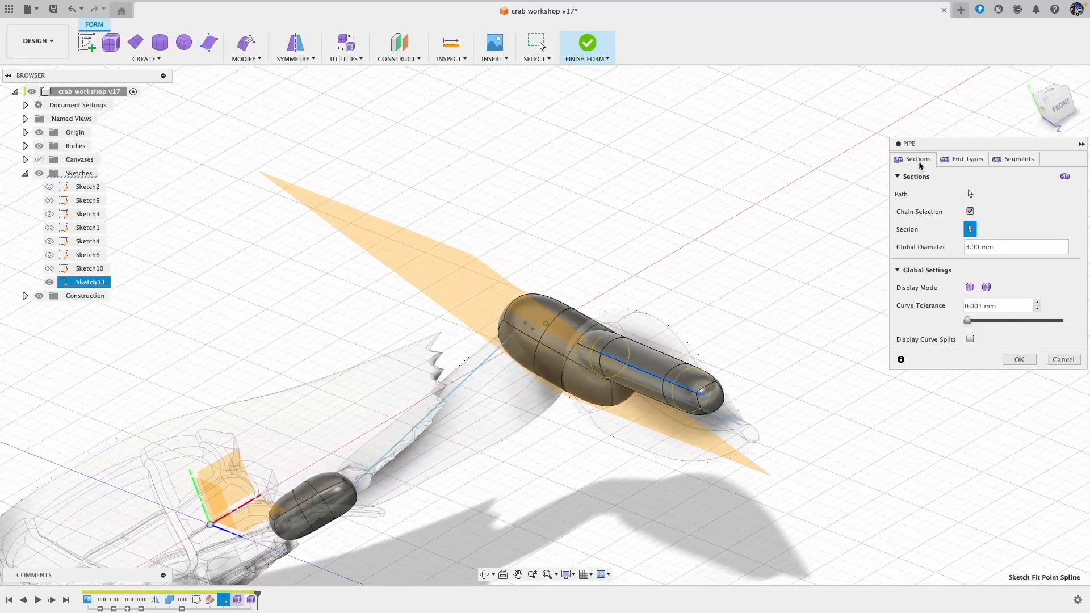
{"action": "left_click", "coordinate": [663, 385]}
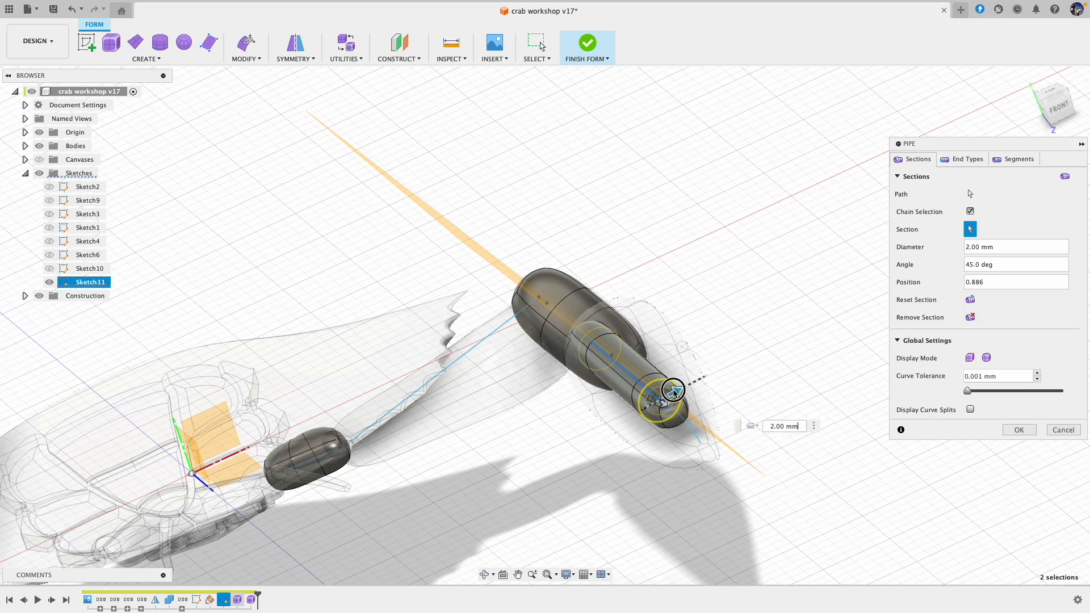
{"action": "left_click_drag", "start_coordinate": [670, 396], "coordinate": [670, 396]}
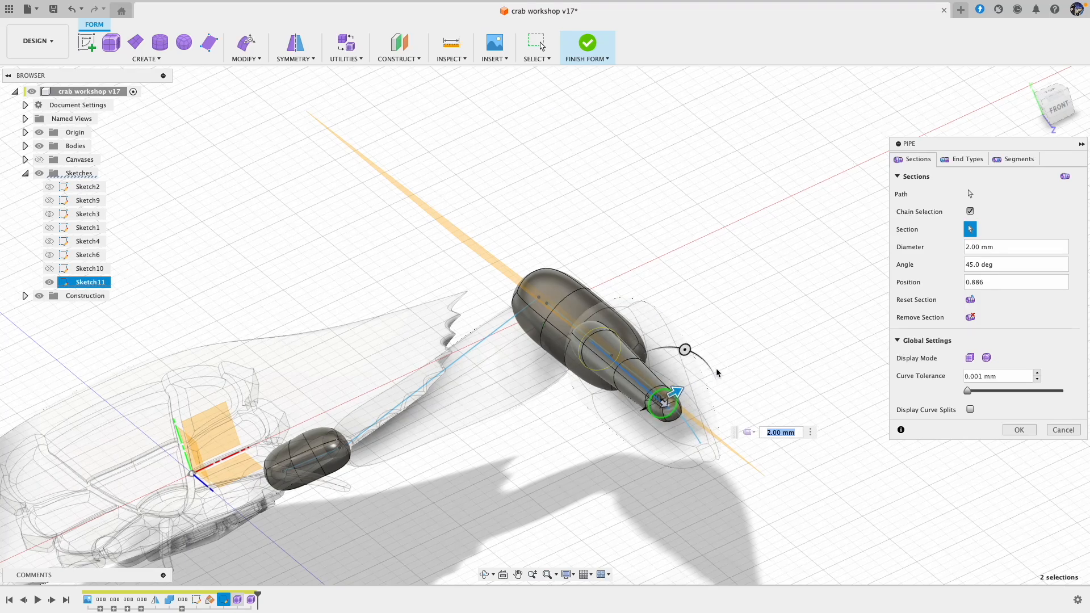
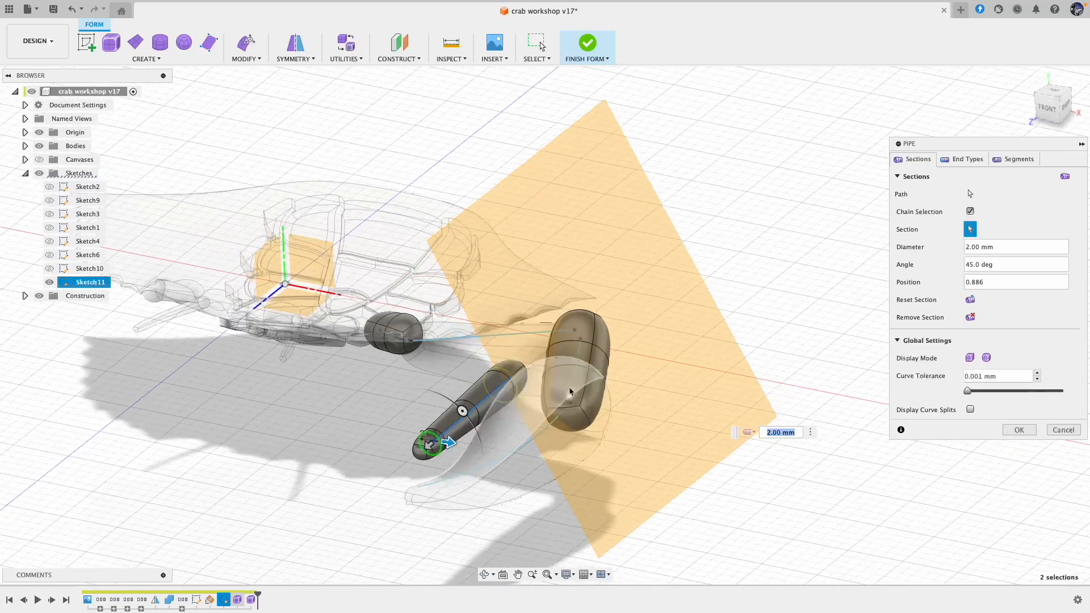
Step: Widen the finger pipe by setting the section at its base to a 4 mm diameter and complete the pipe
{"action": "middle_click_drag", "start_coordinate": [554, 391], "coordinate": [688, 387], "text": "shift"}
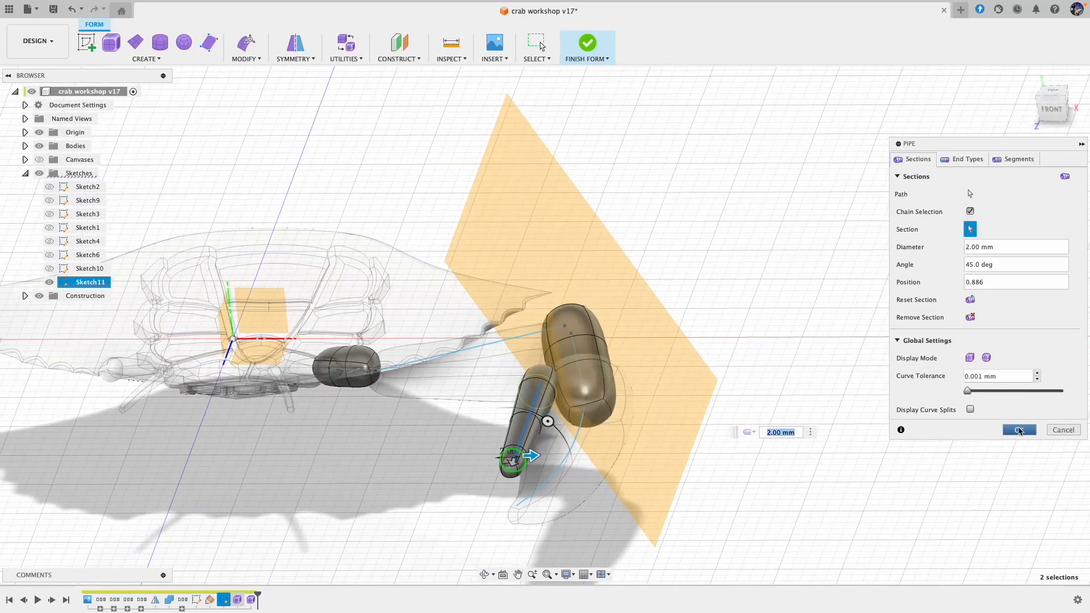
{"action": "left_click", "coordinate": [549, 385]}
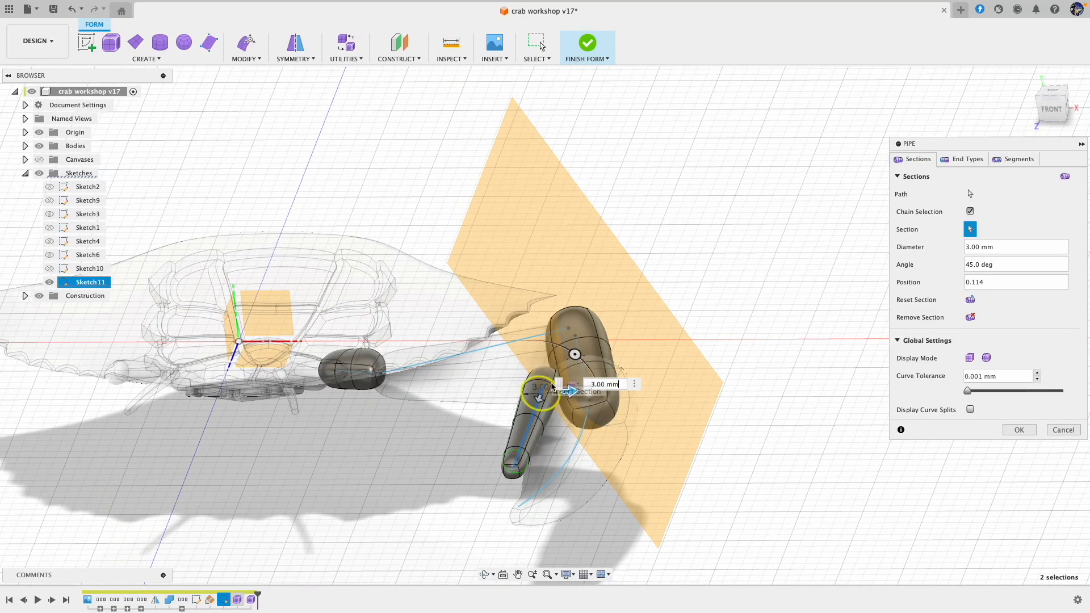
{"action": "left_click_drag", "start_coordinate": [571, 393], "coordinate": [582, 392]}
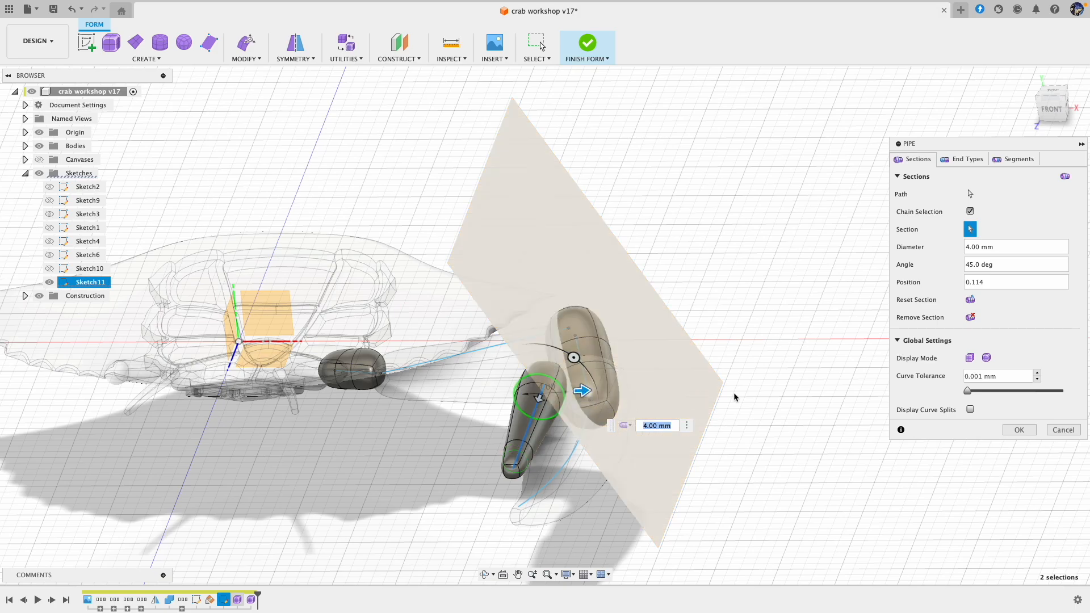
{"action": "left_click", "coordinate": [1018, 430]}
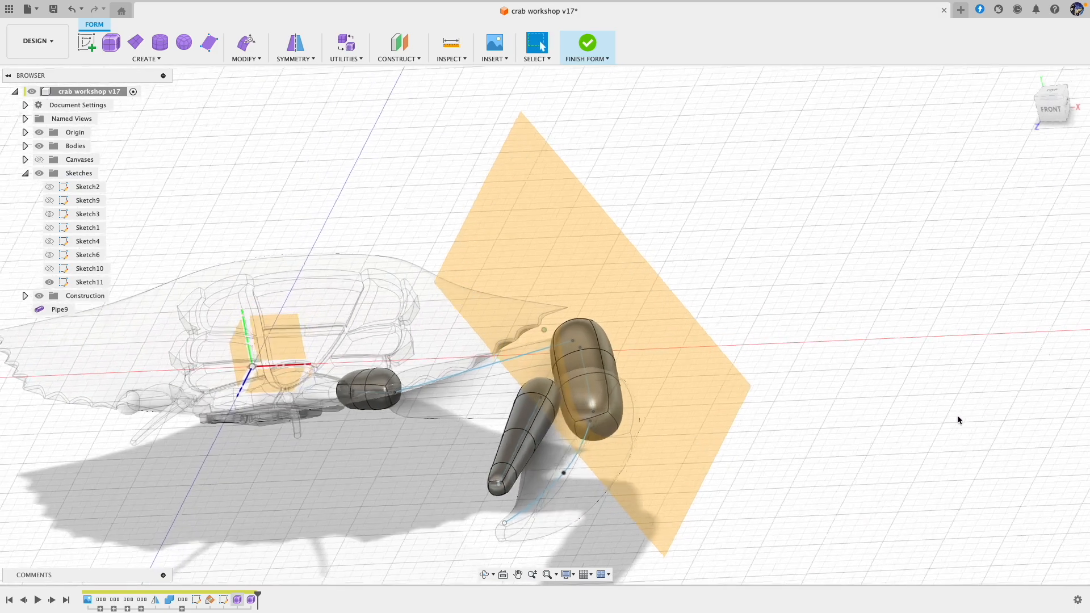
Step: Use Edit Form to rotate the finger's base end about -25 degrees and shift it slightly so the finger curves
{"action": "mouse_move", "coordinate": [631, 164]}
{"action": "middle_mouse_down", "text": "shift"}
{"action": "mouse_move", "coordinate": [699, 186]}
{"action": "mouse_move", "coordinate": [680, 229]}
{"action": "mouse_move", "coordinate": [615, 258]}
{"action": "mouse_move", "coordinate": [577, 238]}
{"action": "middle_mouse_up", "text": "shift"}
{"action": "left_click_drag", "start_coordinate": [578, 238], "coordinate": [522, 329]}
{"action": "left_click", "coordinate": [247, 45]}
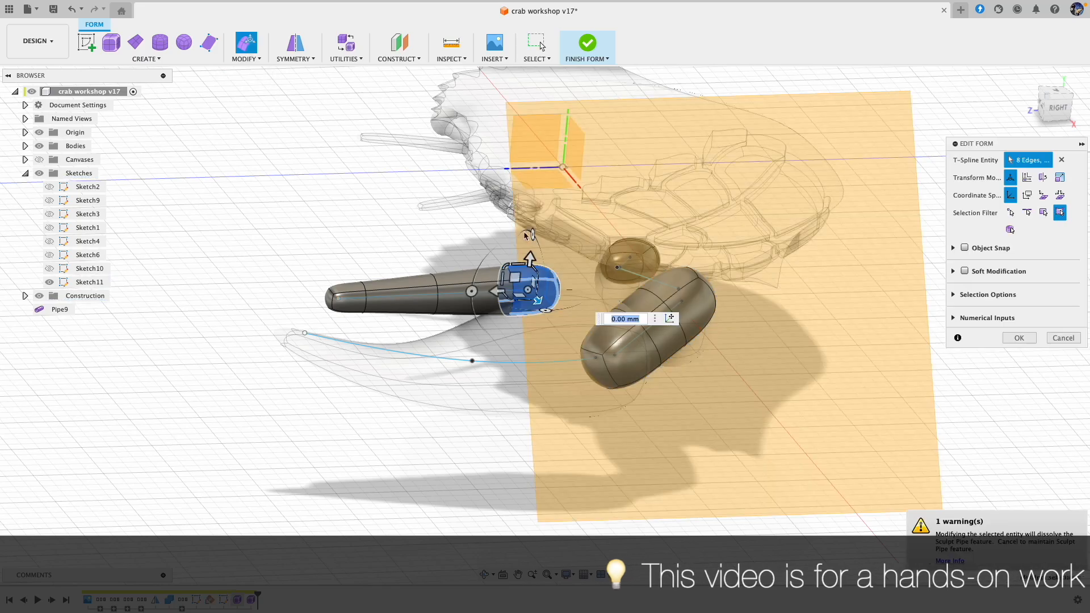
{"action": "left_click_drag", "start_coordinate": [515, 278], "coordinate": [503, 315]}
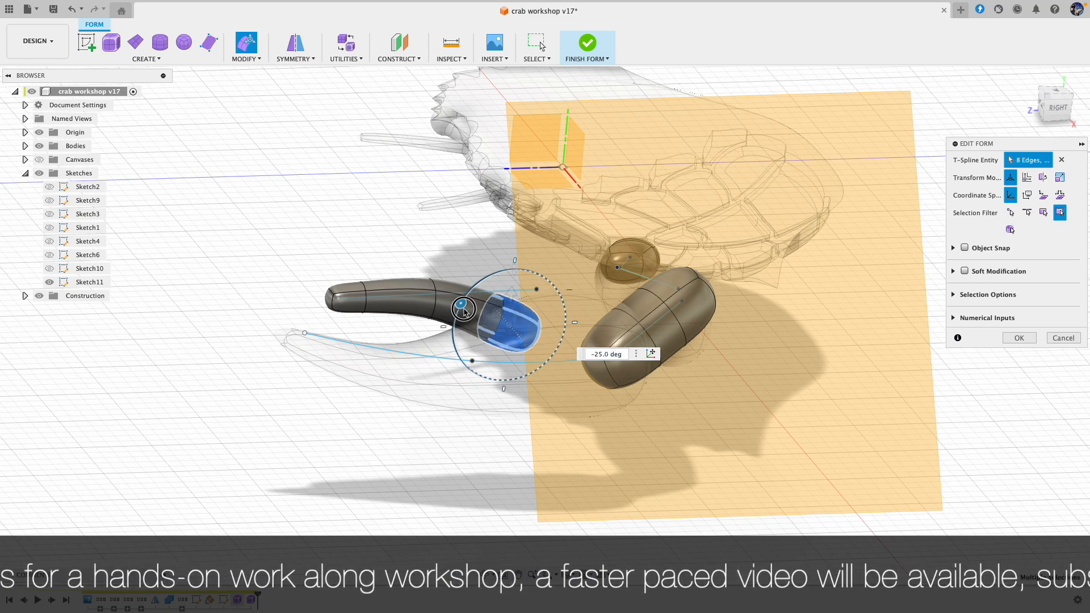
{"action": "left_click_drag", "start_coordinate": [492, 311], "coordinate": [492, 316]}
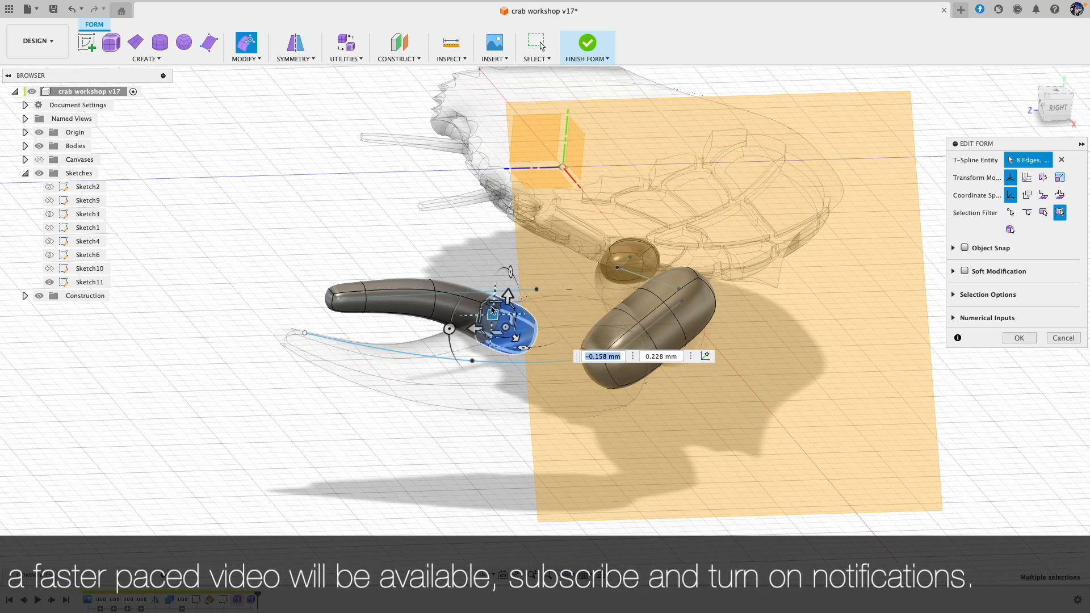
{"action": "left_click_drag", "start_coordinate": [452, 331], "coordinate": [497, 310]}
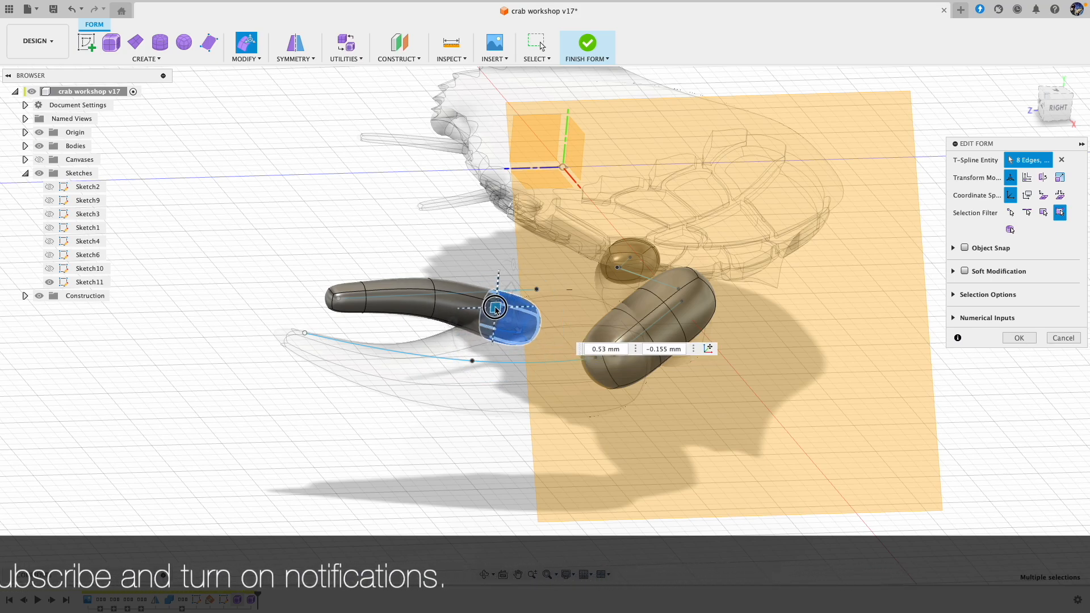
Step: Shrink the end face at the finger's free tip with a scale factor of about 0.547 and clear the selection
{"action": "left_click", "coordinate": [329, 303]}
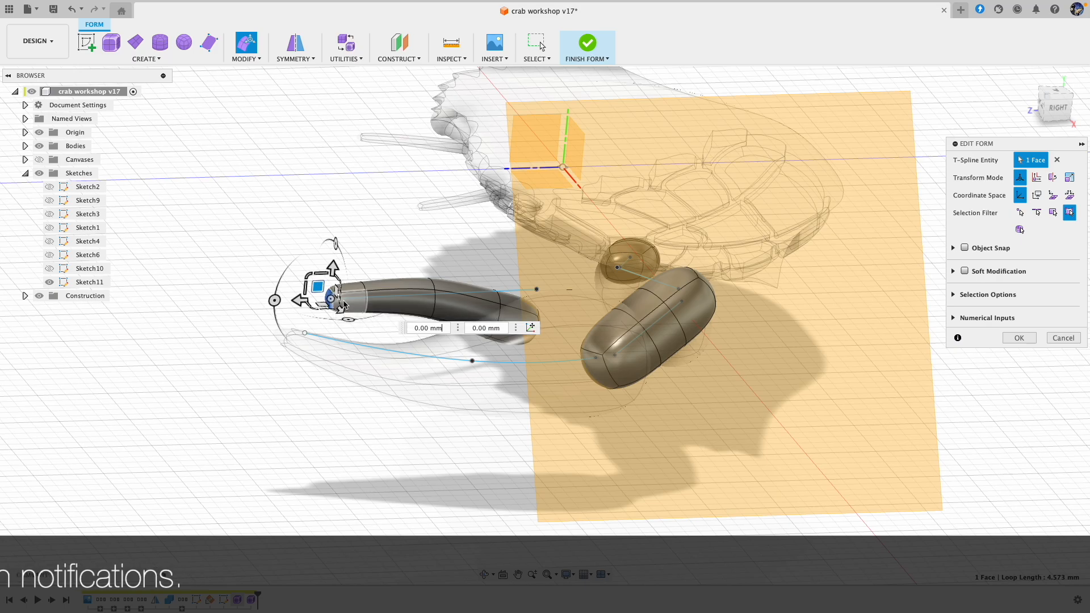
{"action": "left_click_drag", "start_coordinate": [307, 277], "coordinate": [312, 284]}
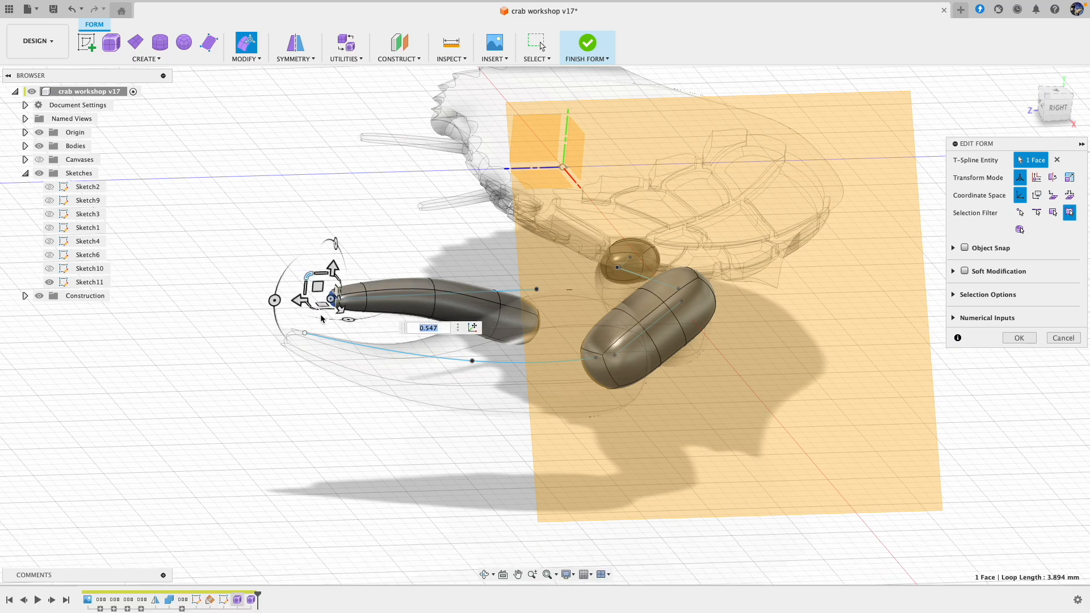
{"action": "left_click_drag", "start_coordinate": [317, 310], "coordinate": [319, 305]}
{"action": "middle_click_drag", "start_coordinate": [323, 304], "coordinate": [351, 407], "text": "shift"}
{"action": "left_click", "coordinate": [357, 394]}
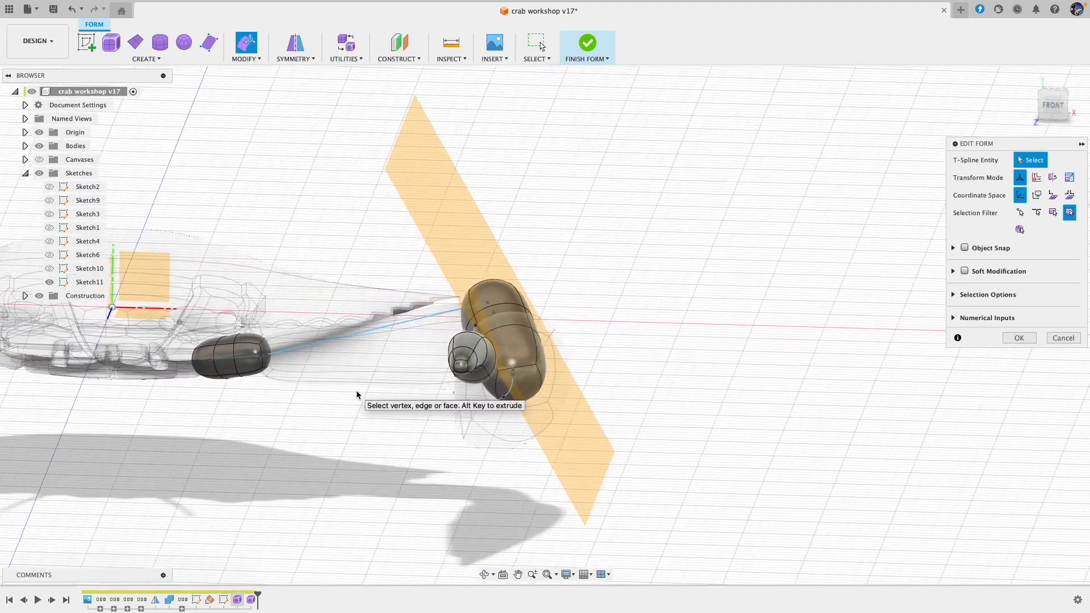
Step: Select the wider base half of the finger and rotate it by 10 degrees to align it with the claw
{"action": "scroll", "coordinate": [357, 395], "scroll_direction": "left", "scroll_amount": 5, "text": "shift"}
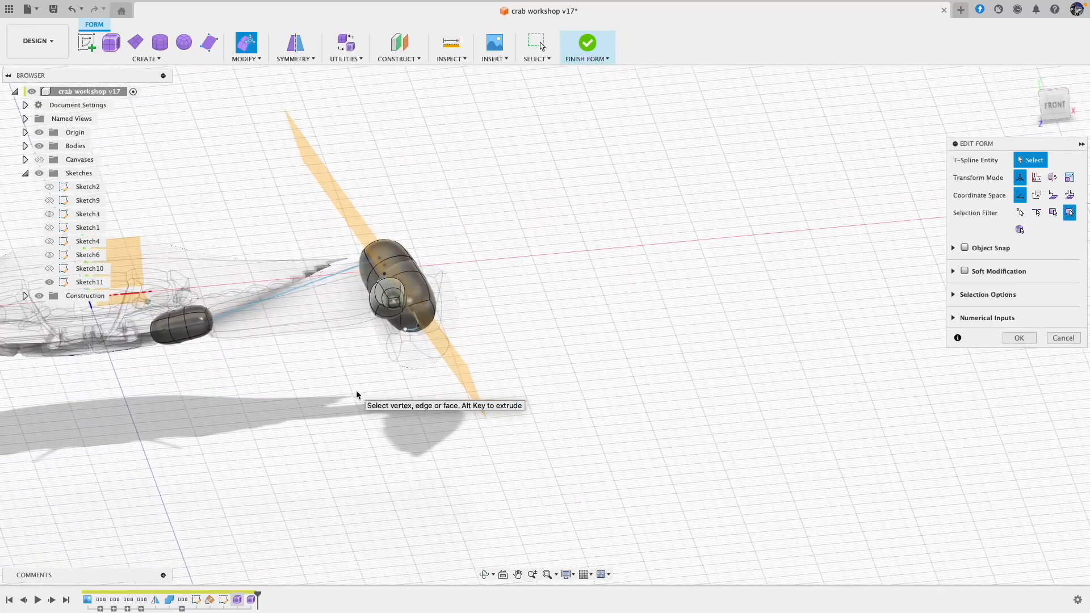
{"action": "scroll", "coordinate": [357, 396], "scroll_direction": "up", "scroll_amount": 10, "text": "shift"}
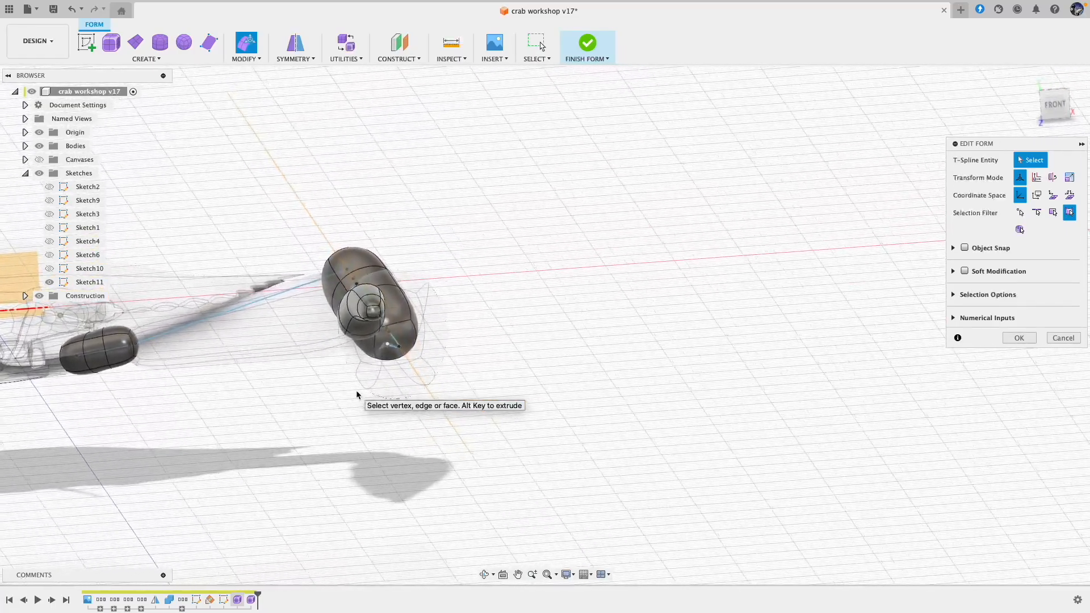
{"action": "scroll", "coordinate": [357, 395], "scroll_direction": "left", "scroll_amount": 8, "text": "shift"}
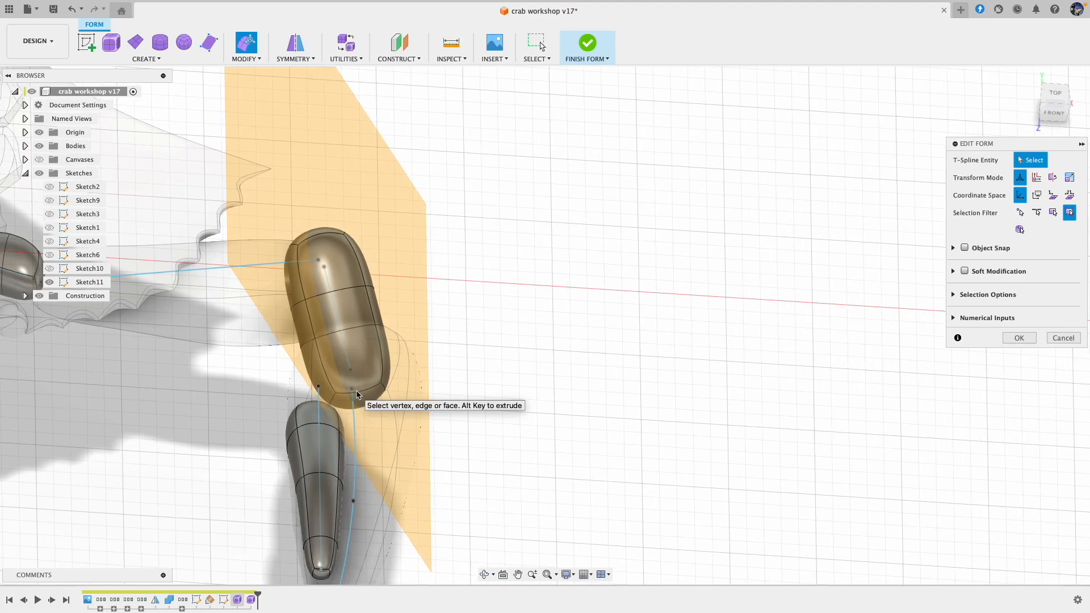
{"action": "scroll", "coordinate": [360, 399], "scroll_direction": "left", "scroll_amount": 4, "text": "shift"}
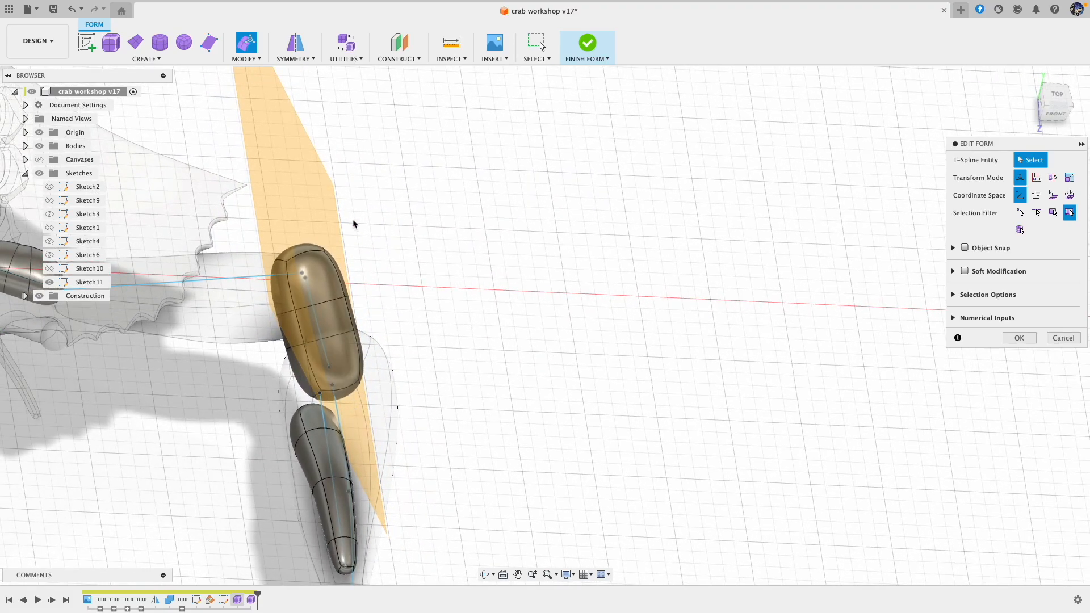
{"action": "scroll", "coordinate": [283, 159], "scroll_direction": "down", "scroll_amount": 2}
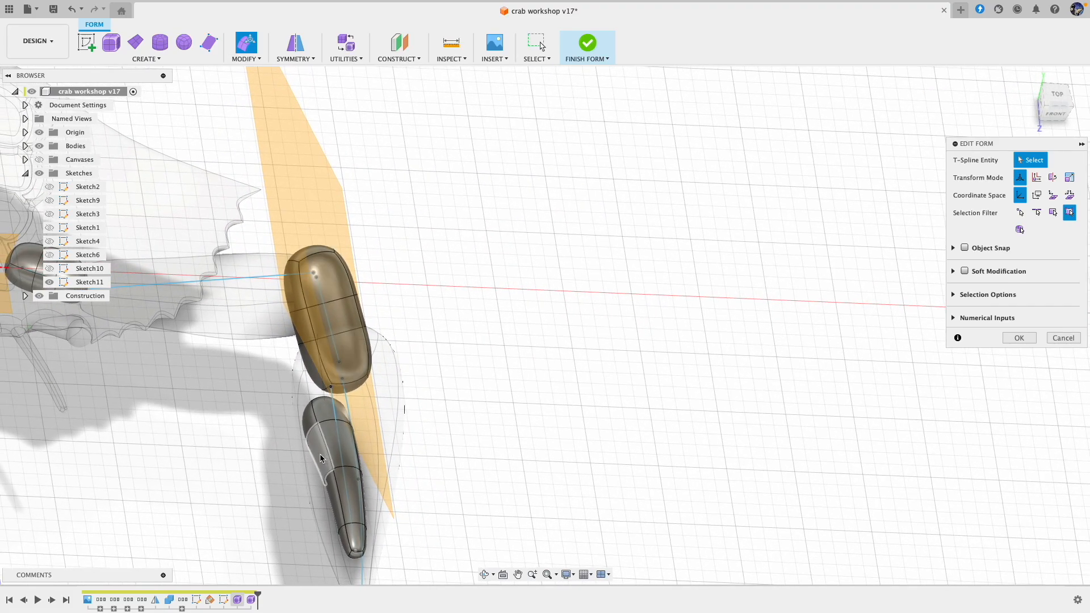
{"action": "left_click_drag", "start_coordinate": [281, 391], "coordinate": [376, 491]}
{"action": "left_click_drag", "start_coordinate": [348, 435], "coordinate": [347, 411]}
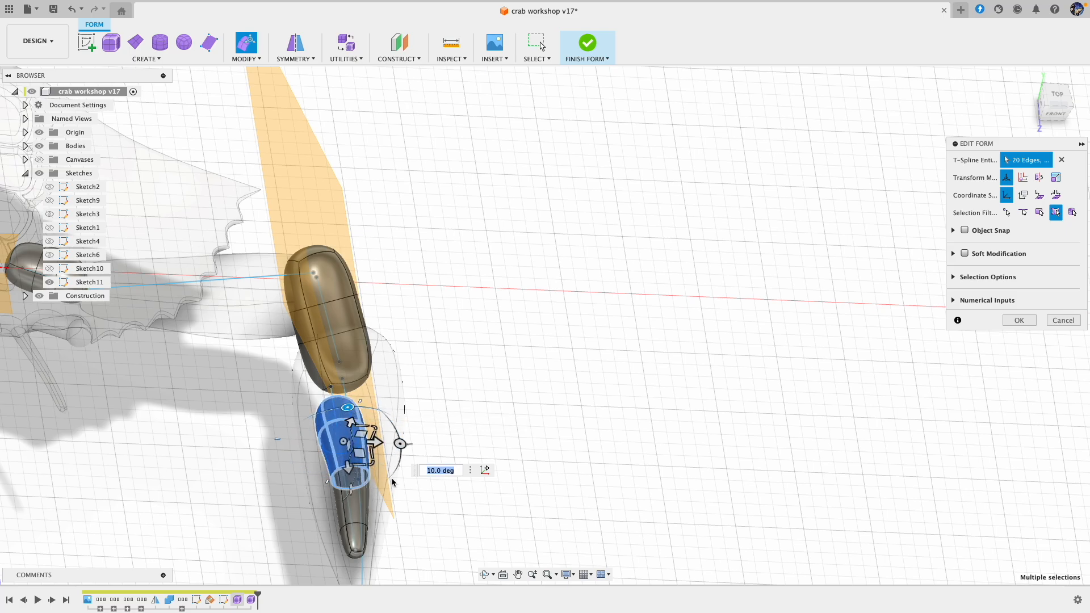
{"action": "left_click_drag", "start_coordinate": [351, 492], "coordinate": [347, 495]}
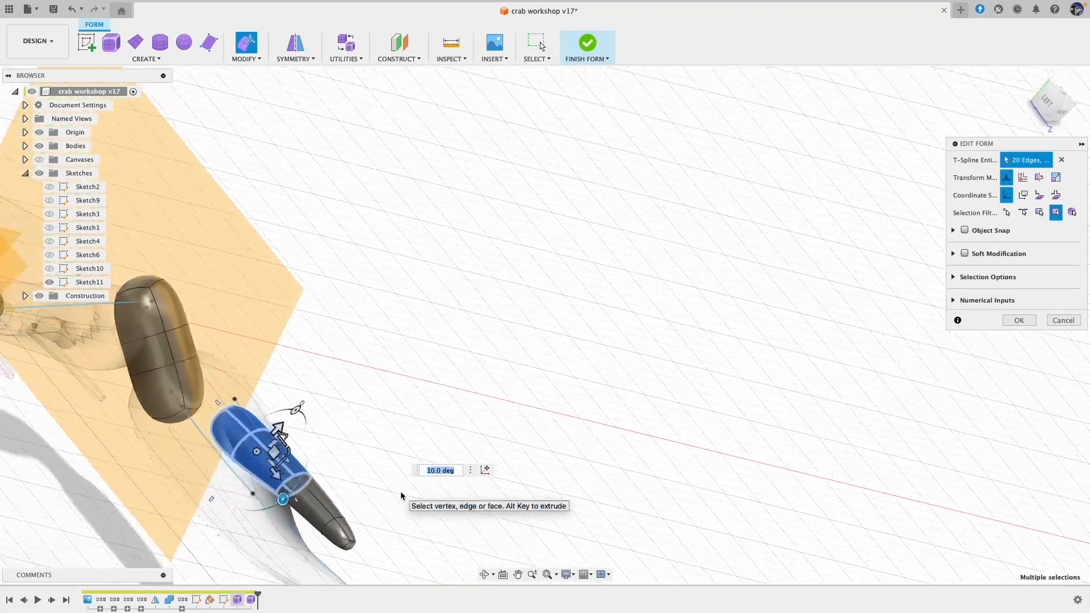
Step: Select the tip half of the finger and rotate it by 5 degrees towards the claw's line
{"action": "scroll", "coordinate": [400, 496], "scroll_direction": "right", "scroll_amount": 10, "text": "shift"}
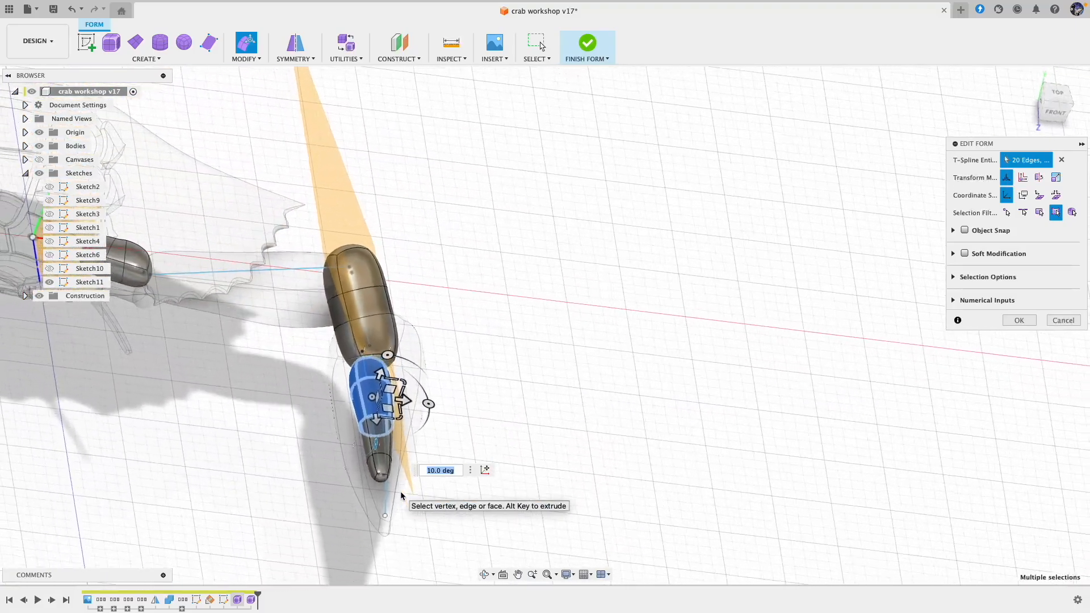
{"action": "scroll", "coordinate": [400, 495], "scroll_direction": "down", "scroll_amount": 5, "text": "shift"}
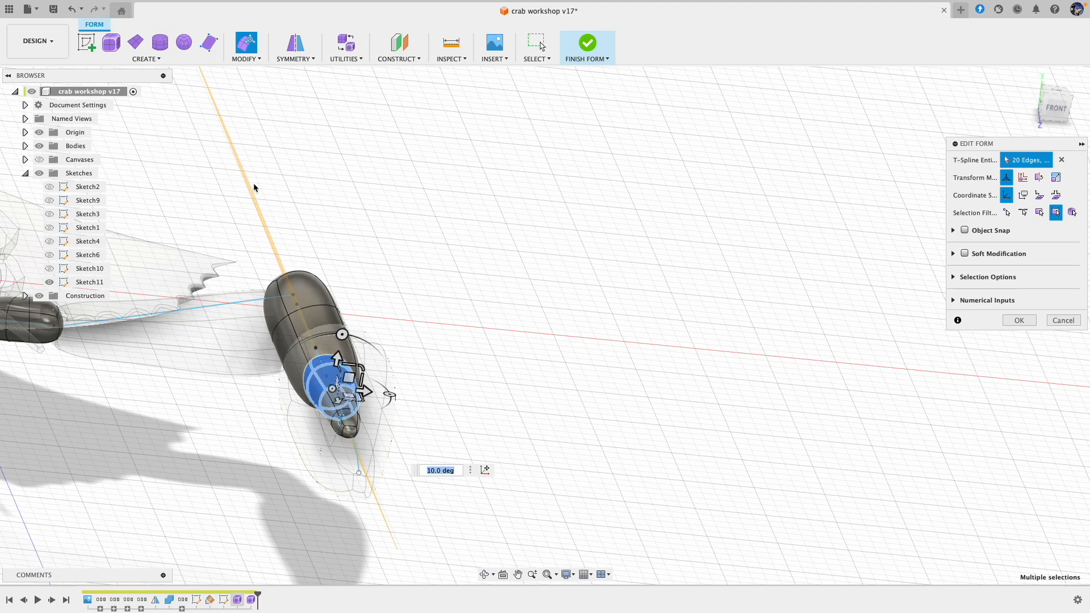
{"action": "scroll", "coordinate": [475, 339], "scroll_direction": "right", "scroll_amount": 10, "text": "shift"}
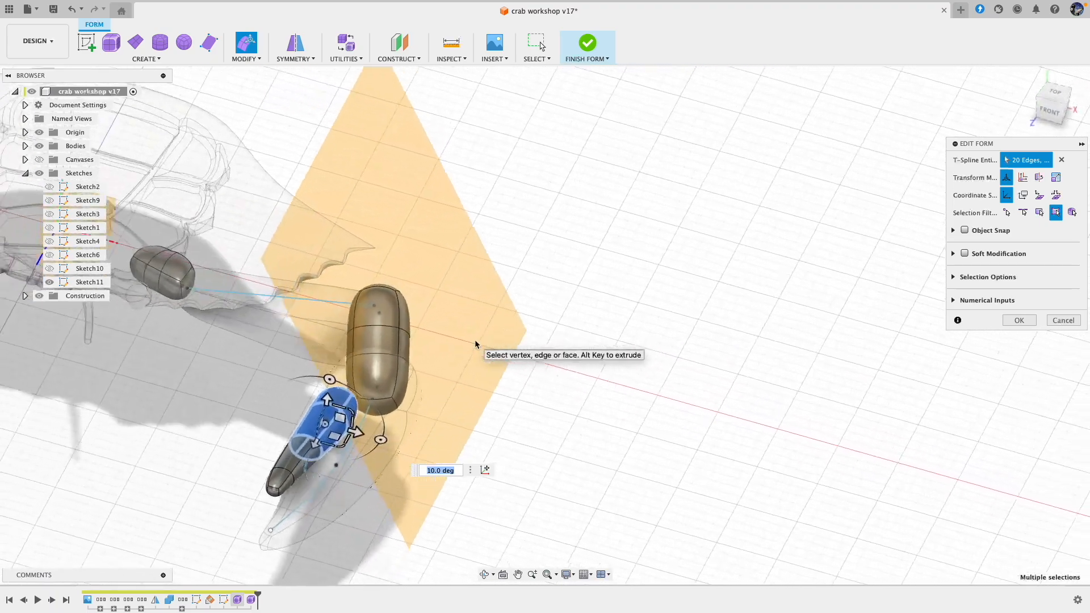
{"action": "scroll", "coordinate": [453, 346], "scroll_direction": "right", "scroll_amount": 6, "text": "shift"}
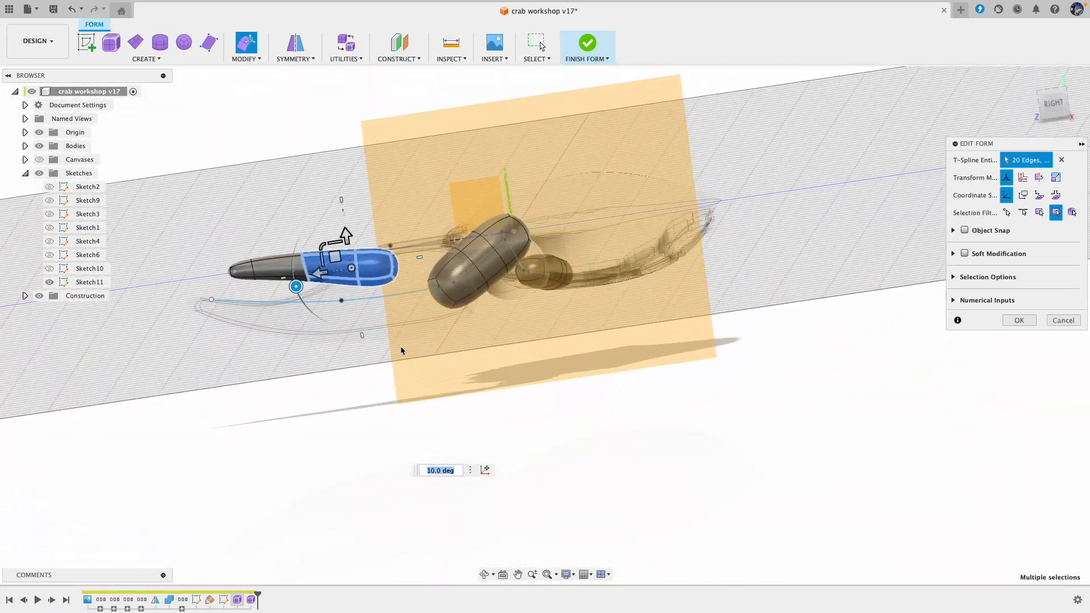
{"action": "left_click", "coordinate": [285, 255]}
{"action": "left_click_drag", "start_coordinate": [245, 297], "coordinate": [216, 295]}
{"action": "middle_click_drag", "start_coordinate": [250, 317], "coordinate": [326, 369], "text": "shift"}
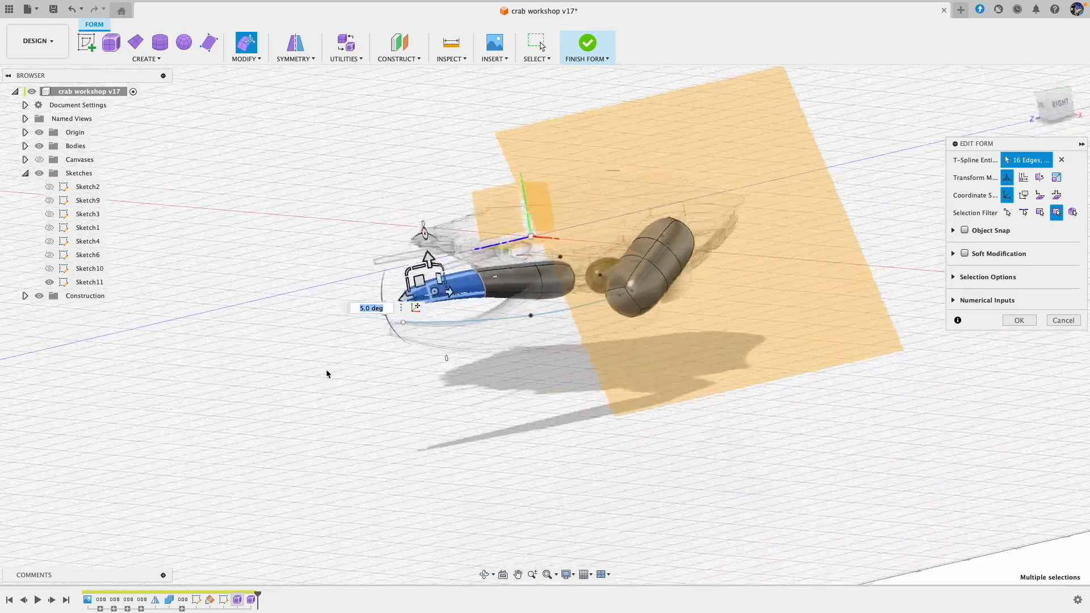
Step: Finish the form and examine how the second pincer finger sits against the main claw from several angles
{"action": "scroll", "coordinate": [326, 370], "scroll_direction": "up", "scroll_amount": 5}
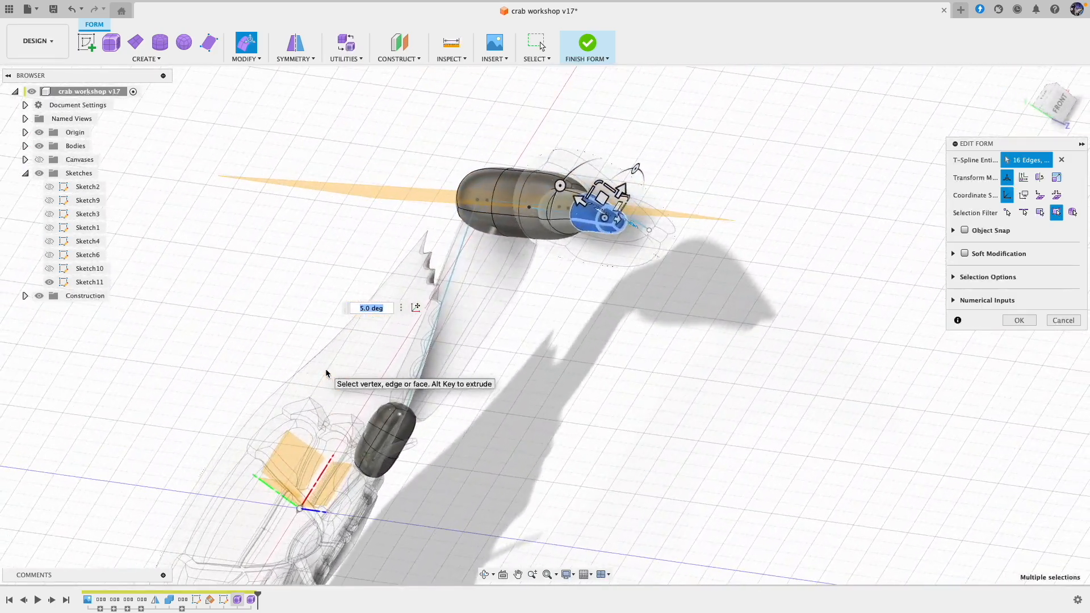
{"action": "scroll", "coordinate": [414, 302], "scroll_direction": "up", "scroll_amount": 3}
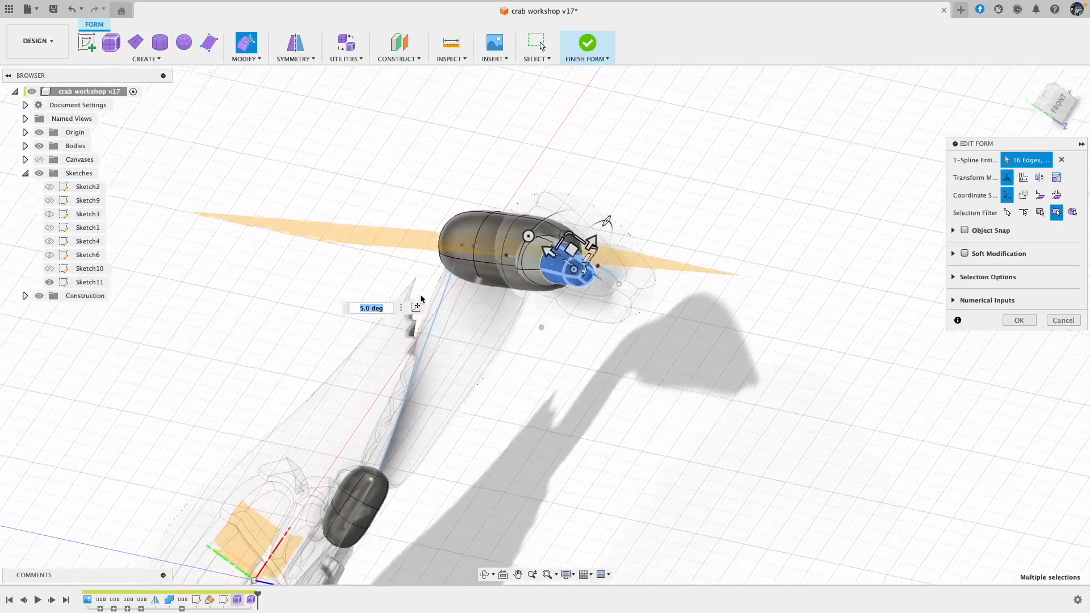
{"action": "middle_click_drag", "start_coordinate": [591, 254], "coordinate": [549, 270], "text": "shift"}
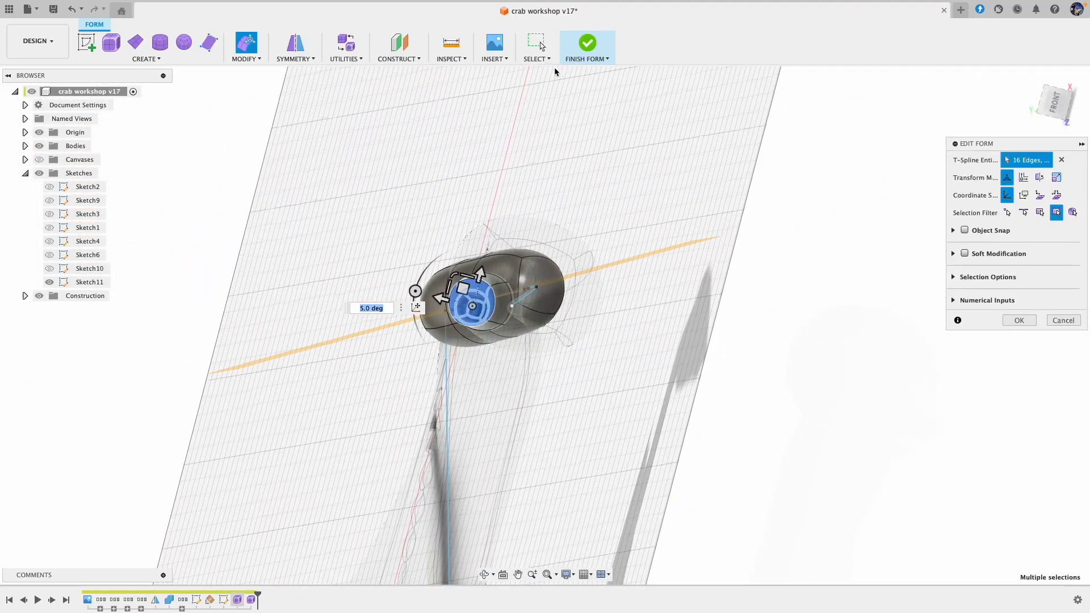
{"action": "middle_click_drag", "start_coordinate": [555, 68], "coordinate": [628, 39], "text": "shift"}
{"action": "left_click", "coordinate": [584, 45]}
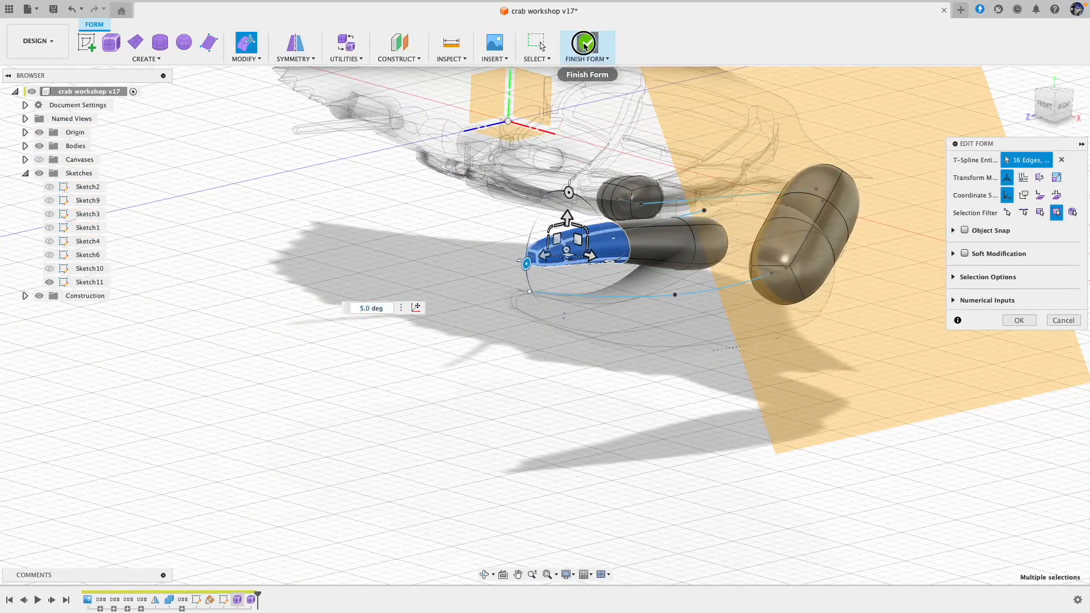
{"action": "left_click_drag", "start_coordinate": [616, 295], "coordinate": [615, 294], "text": "shift"}
{"action": "middle_click_drag", "start_coordinate": [615, 295], "coordinate": [628, 436], "text": "shift"}
{"action": "left_click", "coordinate": [554, 418]}
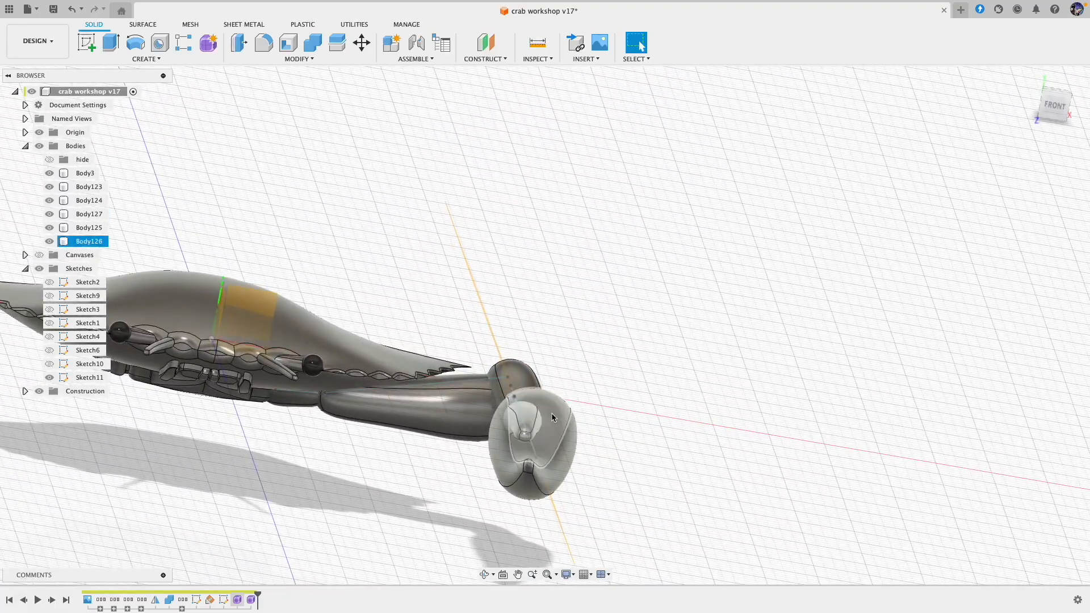
{"action": "middle_click_drag", "start_coordinate": [532, 427], "coordinate": [517, 433], "text": "shift"}
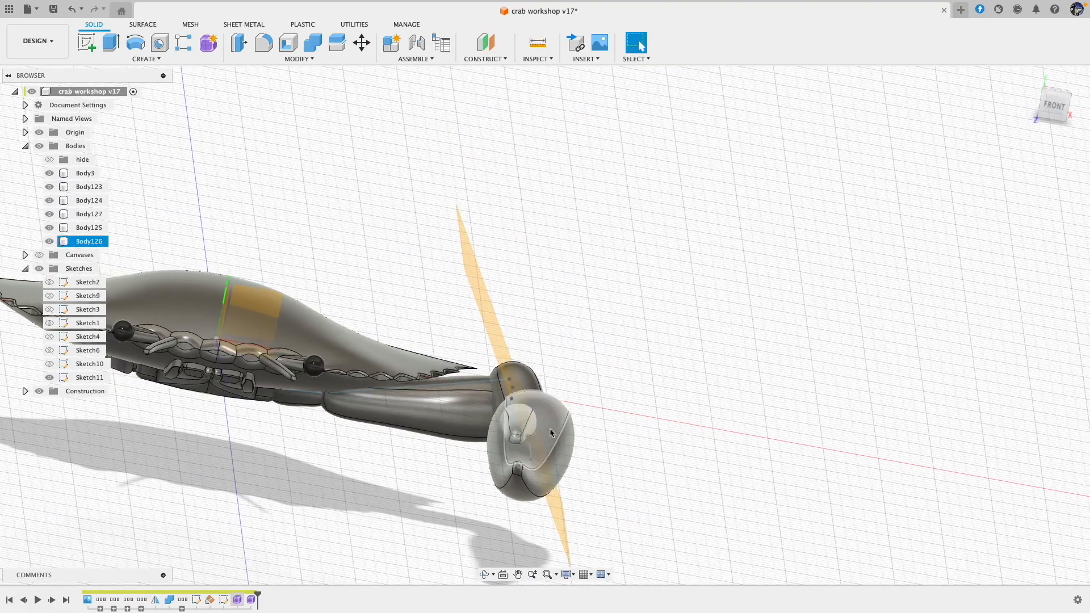
{"action": "scroll", "coordinate": [548, 433], "scroll_direction": "right", "scroll_amount": 10, "text": "shift"}
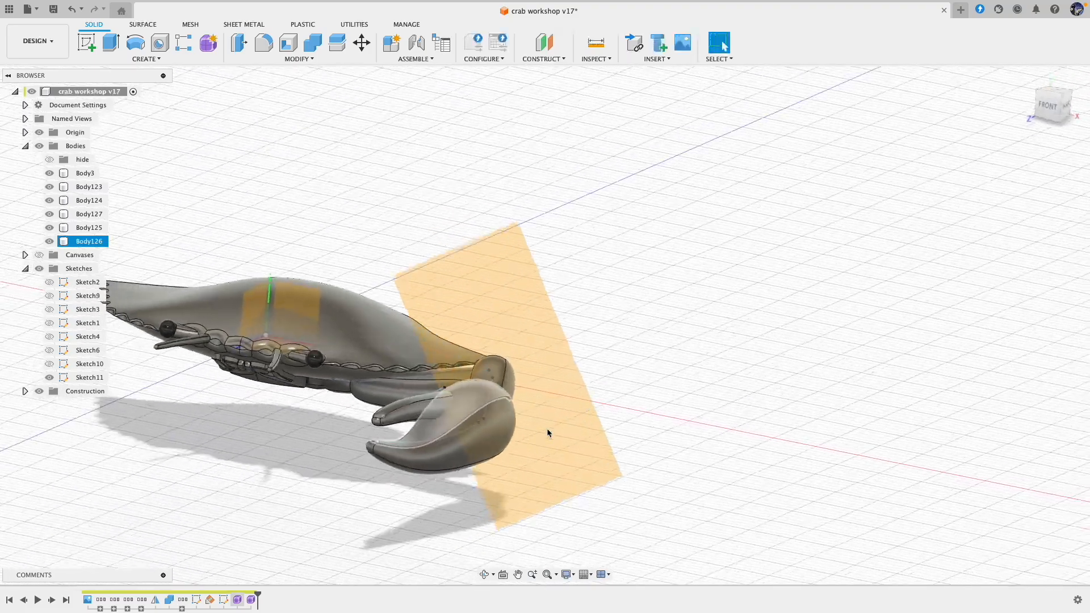
{"action": "middle_click_drag", "start_coordinate": [546, 430], "coordinate": [371, 524], "text": "shift"}
Step: Reopen the leg form for editing and pull two side faces at the pincer finger's base outward by about 0.662 and -0.197 mm
{"action": "left_click", "coordinate": [240, 603]}
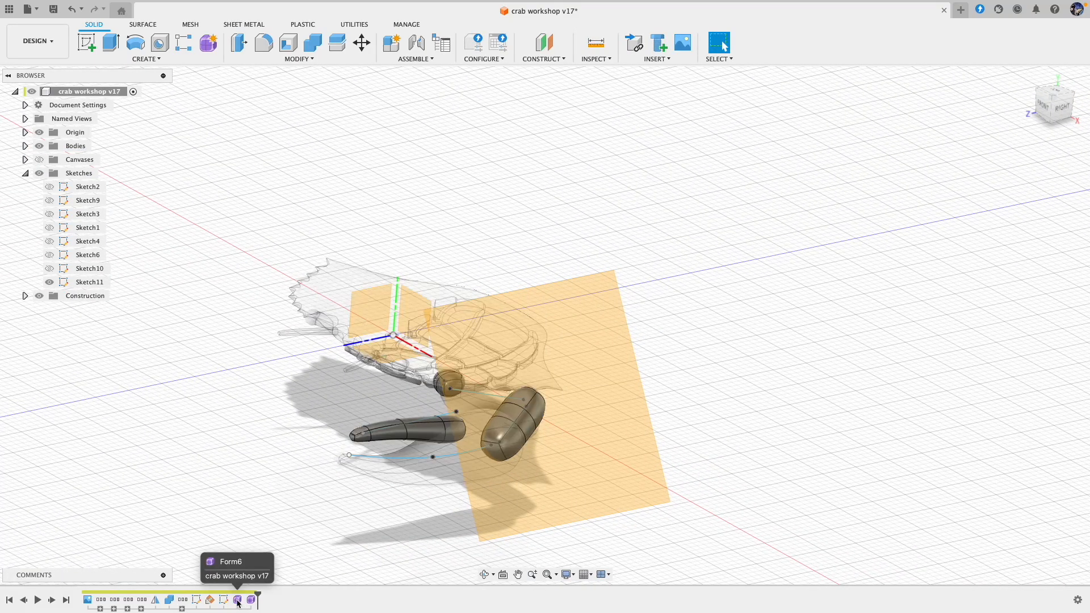
{"action": "scroll", "coordinate": [266, 468], "scroll_direction": "left", "scroll_amount": 10, "text": "shift"}
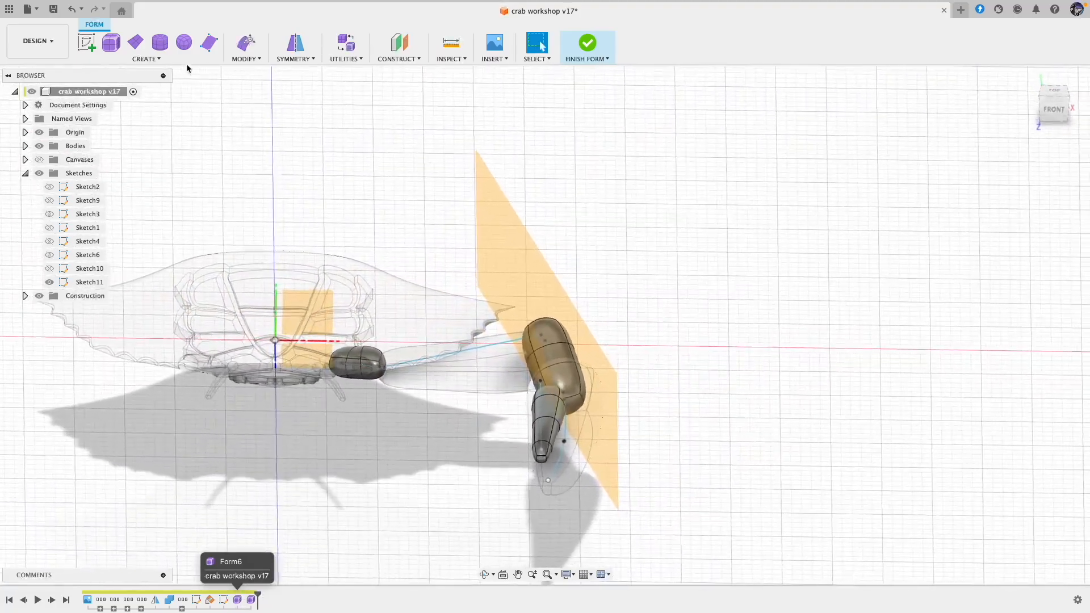
{"action": "left_click", "coordinate": [246, 43]}
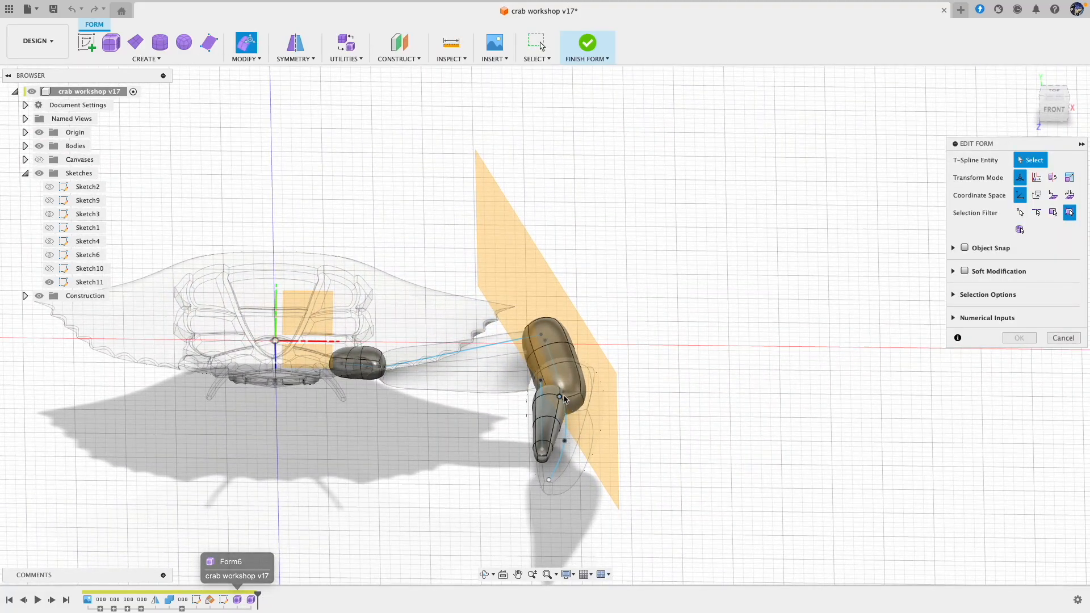
{"action": "scroll", "coordinate": [572, 412], "scroll_direction": "right", "scroll_amount": 8, "text": "shift"}
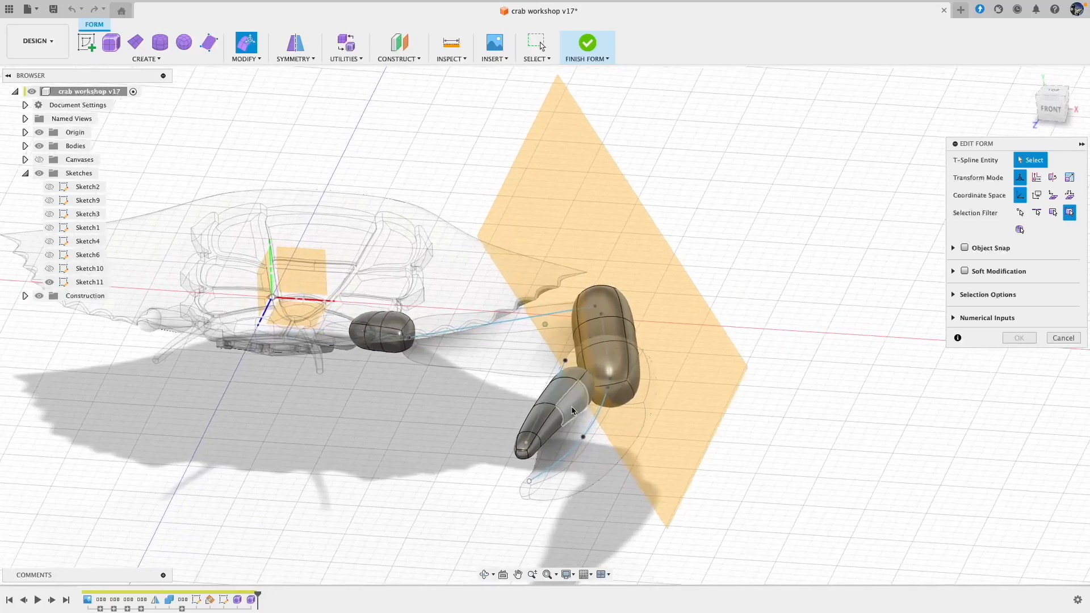
{"action": "scroll", "coordinate": [572, 411], "scroll_direction": "right", "scroll_amount": 3, "text": "shift"}
{"action": "left_click", "coordinate": [590, 387]}
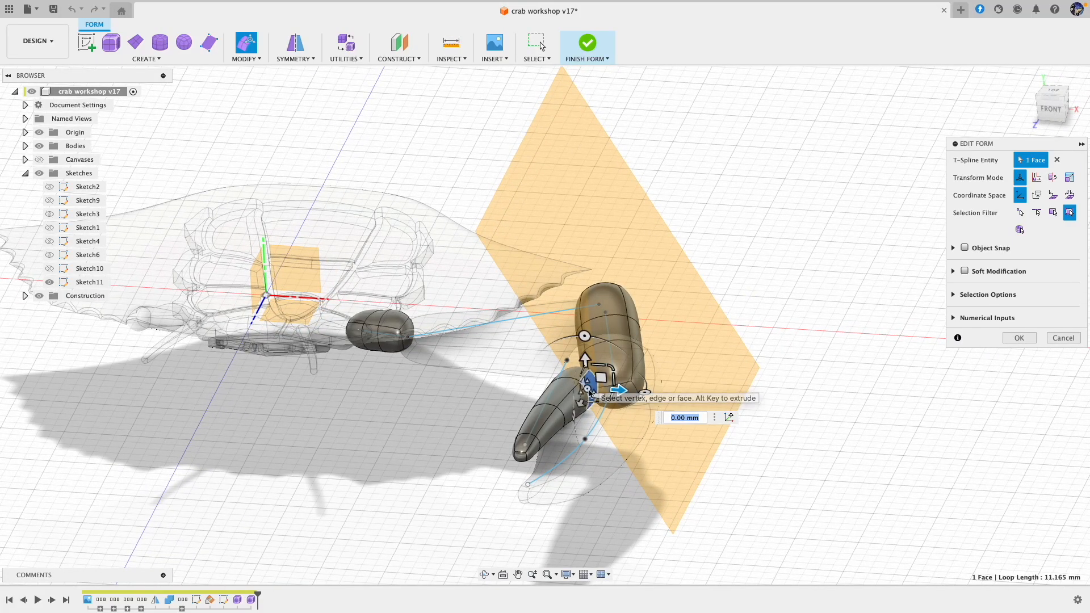
{"action": "left_click", "coordinate": [579, 403], "text": "shift"}
{"action": "left_click_drag", "start_coordinate": [593, 389], "coordinate": [601, 391]}
{"action": "scroll", "coordinate": [614, 475], "scroll_direction": "up", "scroll_amount": 10, "text": "shift"}
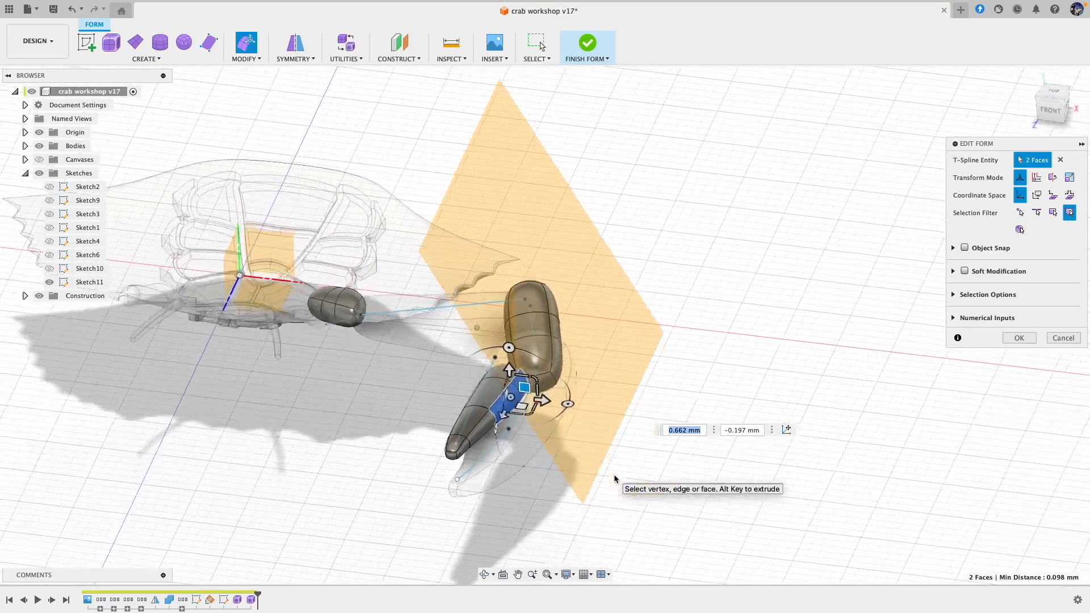
Step: Pull the outer side face at the finger's base outward by about 0.999 and -0.391 mm
{"action": "scroll", "coordinate": [614, 474], "scroll_direction": "left", "scroll_amount": 10, "text": "shift"}
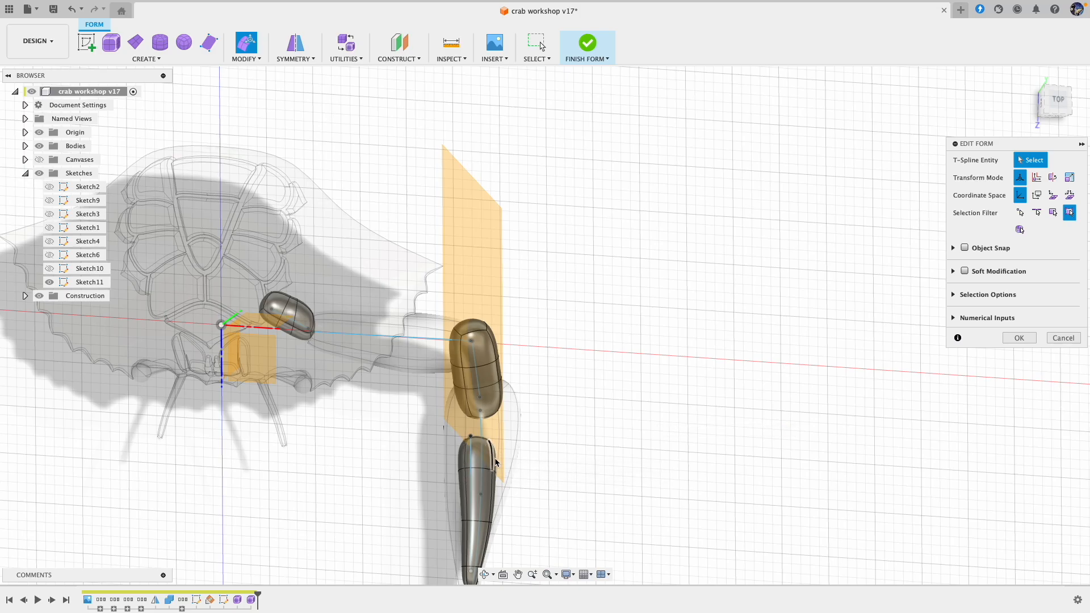
{"action": "scroll", "coordinate": [495, 459], "scroll_direction": "down", "scroll_amount": 1, "text": "shift"}
{"action": "scroll", "coordinate": [496, 461], "scroll_direction": "up", "scroll_amount": 3}
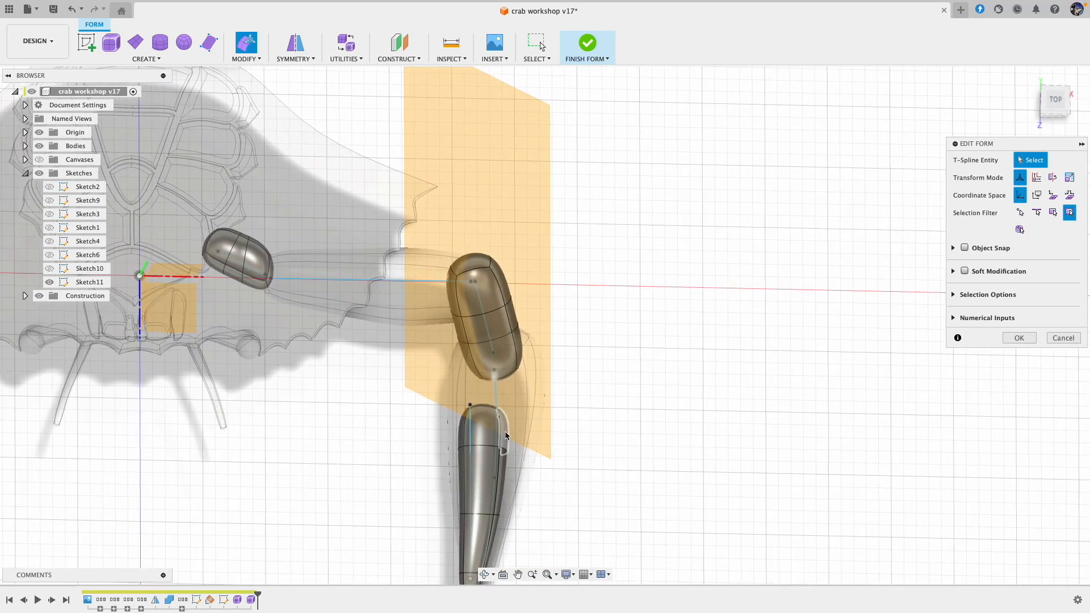
{"action": "left_click", "coordinate": [508, 430]}
{"action": "left_click_drag", "start_coordinate": [514, 446], "coordinate": [526, 439]}
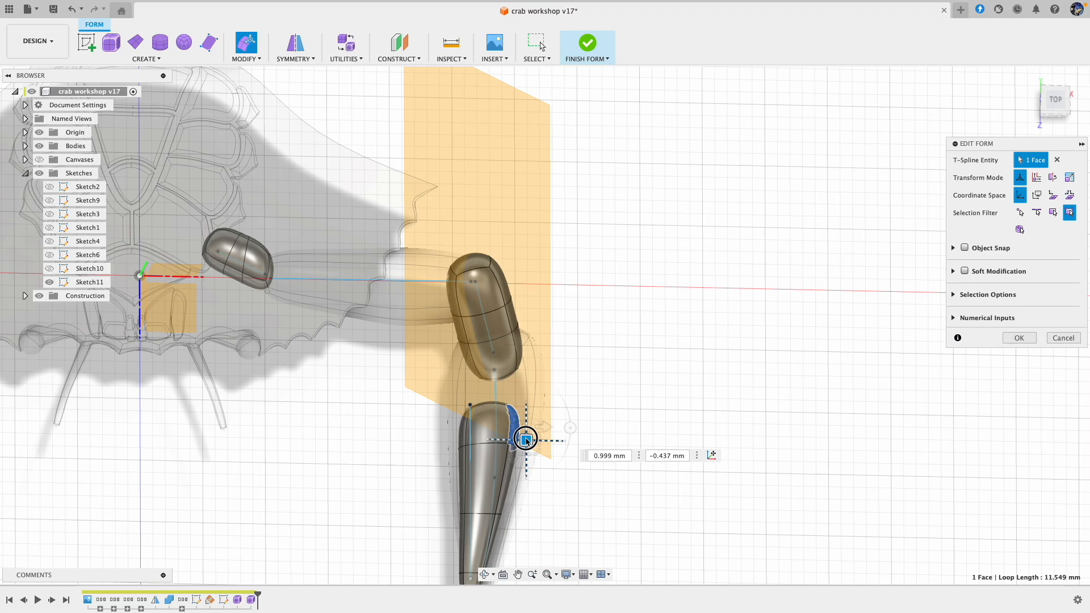
{"action": "scroll", "coordinate": [572, 481], "scroll_direction": "down", "scroll_amount": 10, "text": "shift"}
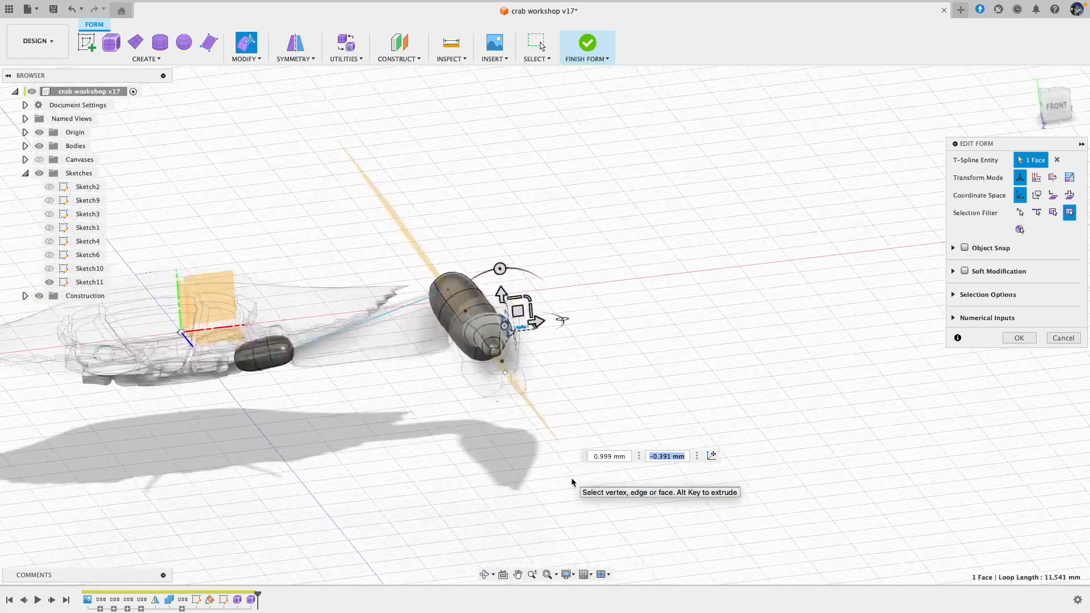
{"action": "scroll", "coordinate": [571, 482], "scroll_direction": "up", "scroll_amount": 3, "text": "shift"}
{"action": "scroll", "coordinate": [572, 482], "scroll_direction": "up", "scroll_amount": 6, "text": "shift"}
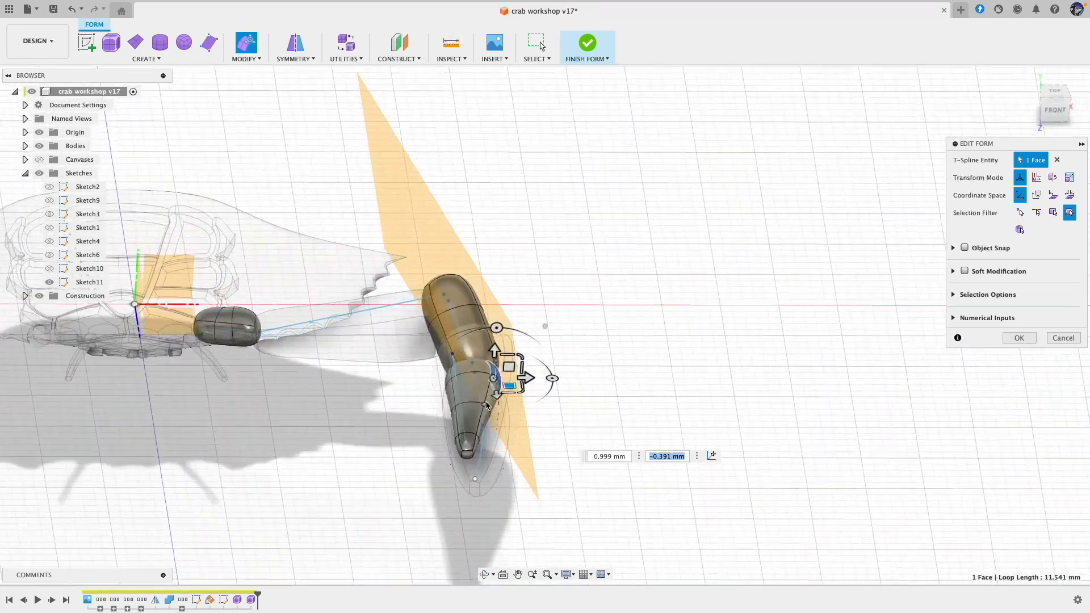
Step: Move the upper face at the finger's base by about 1.318 and 0.32 mm, rotate it by -5 degrees and accept the edit
{"action": "left_click", "coordinate": [473, 372]}
{"action": "scroll", "coordinate": [483, 373], "scroll_direction": "right", "scroll_amount": 8, "text": "shift"}
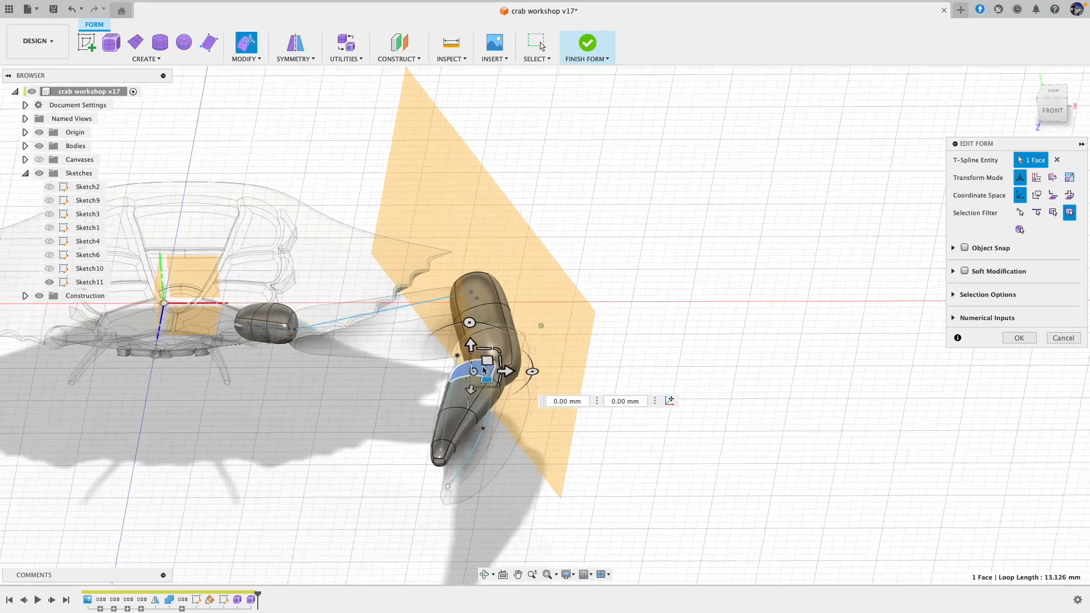
{"action": "left_click_drag", "start_coordinate": [484, 372], "coordinate": [476, 361]}
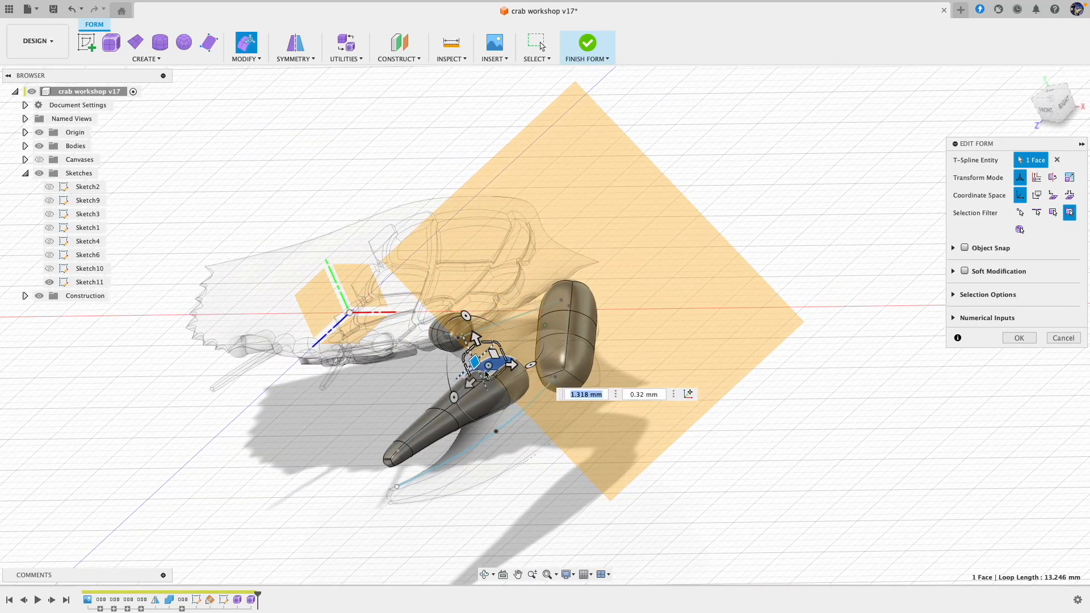
{"action": "scroll", "coordinate": [559, 448], "scroll_direction": "left", "scroll_amount": 10, "text": "shift"}
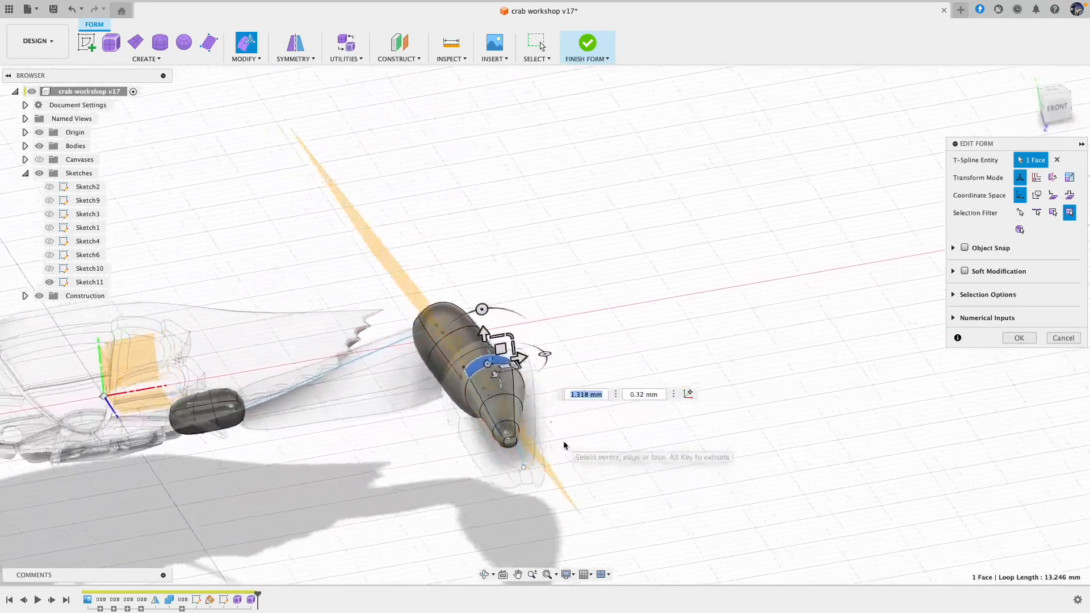
{"action": "scroll", "coordinate": [565, 446], "scroll_direction": "right", "scroll_amount": 10, "text": "shift"}
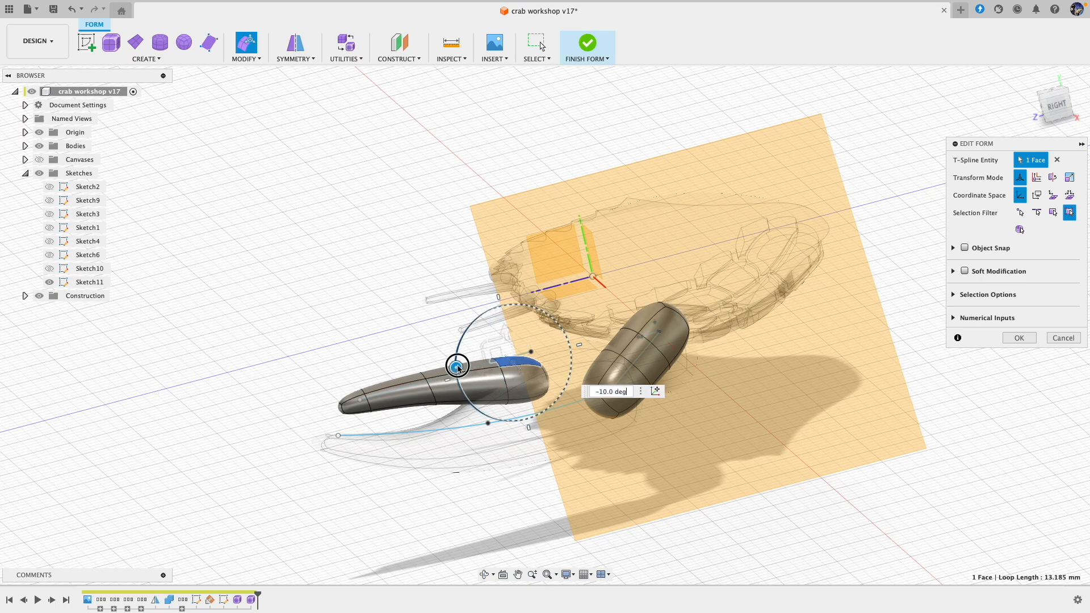
{"action": "left_click", "coordinate": [1019, 338]}
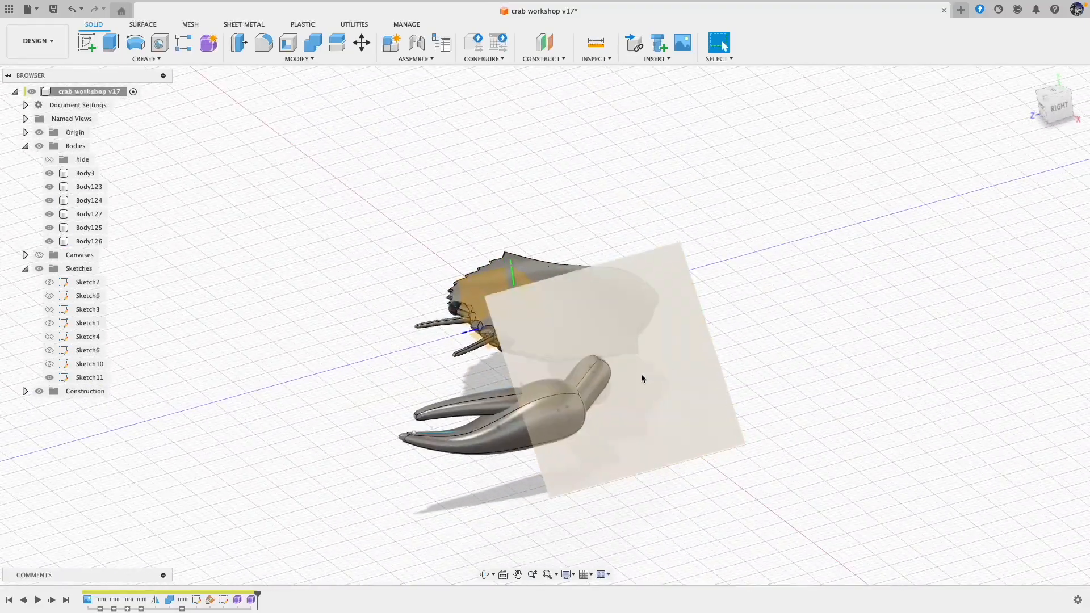
Step: Reopen the form and bulge a middle side face of the segment behind the claw by about 1.804 and -0.337 mm
{"action": "left_click", "coordinate": [601, 393]}
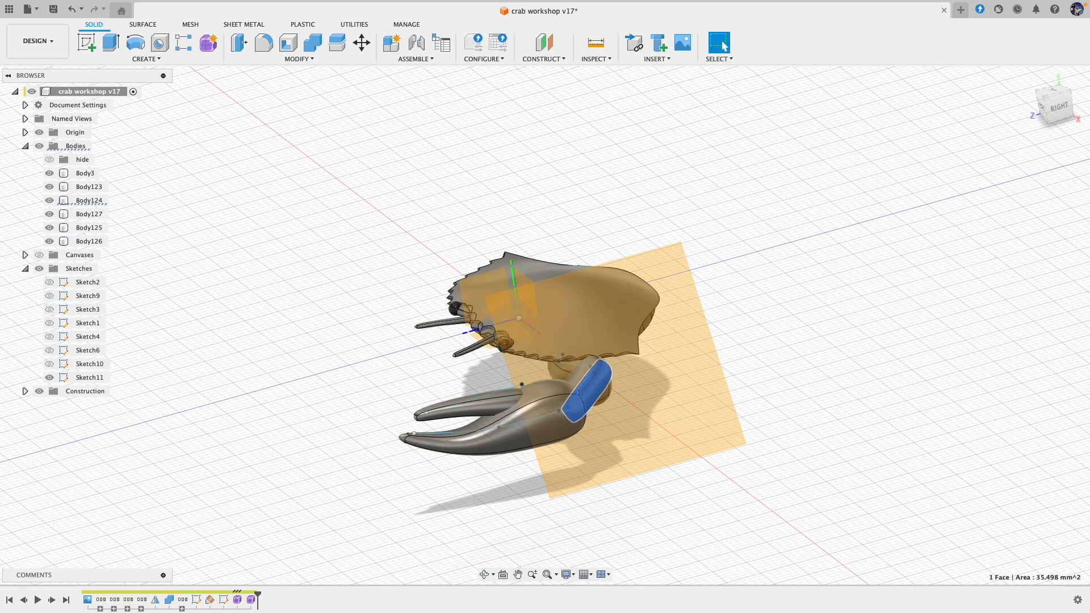
{"action": "double_click", "coordinate": [239, 605]}
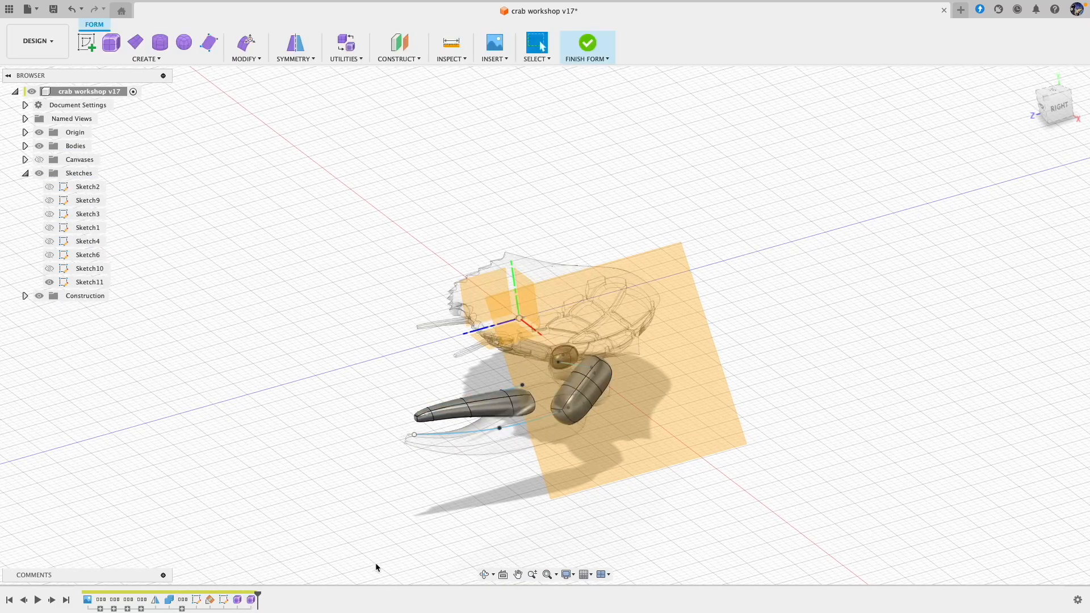
{"action": "middle_click_drag", "start_coordinate": [493, 487], "coordinate": [583, 420], "text": "shift"}
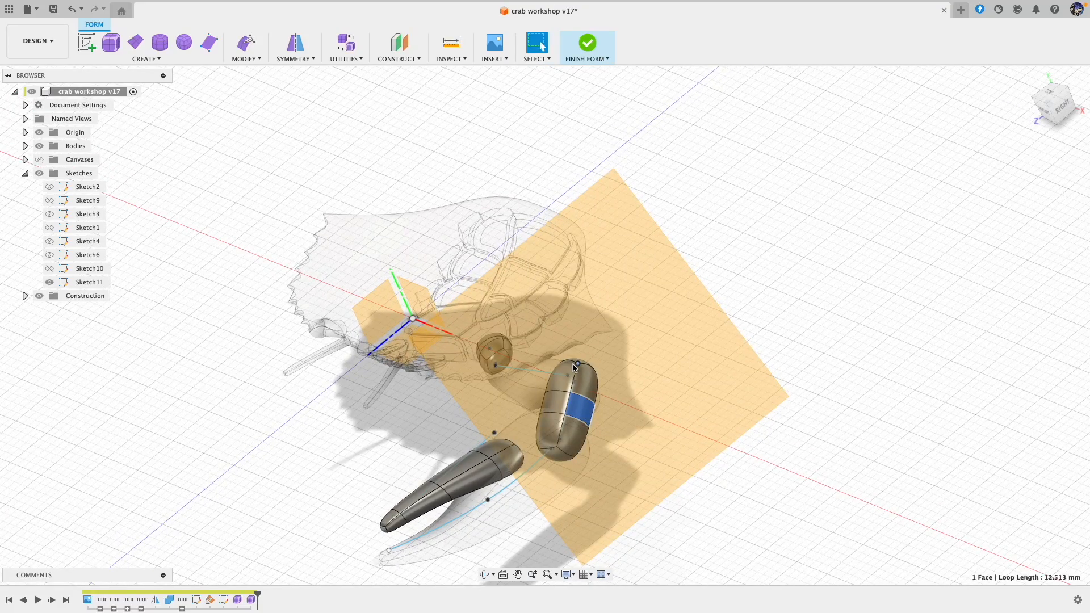
{"action": "left_click", "coordinate": [246, 44]}
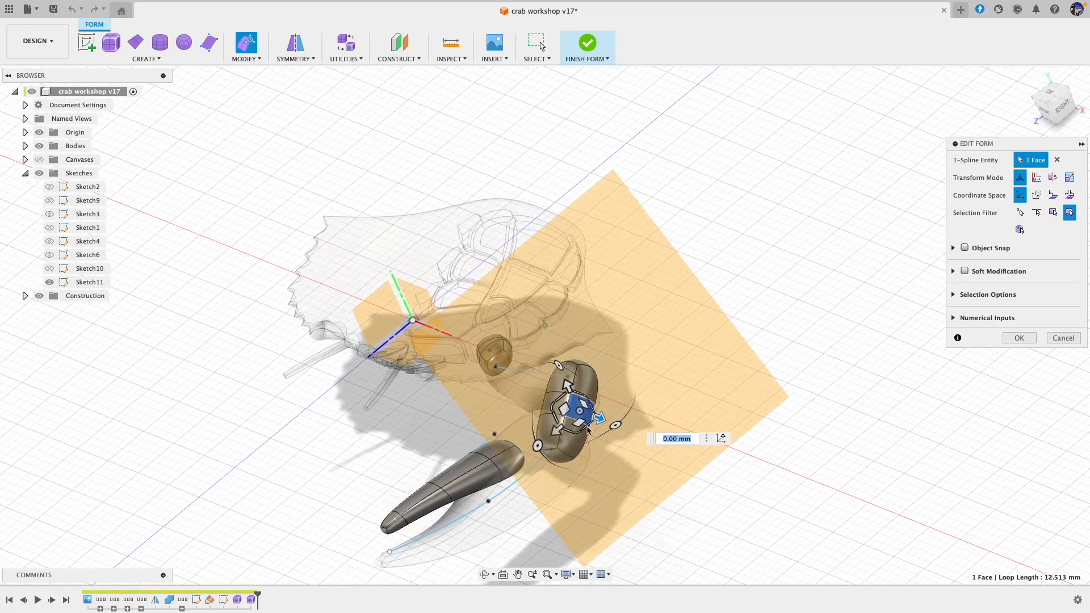
{"action": "left_click_drag", "start_coordinate": [581, 426], "coordinate": [595, 425]}
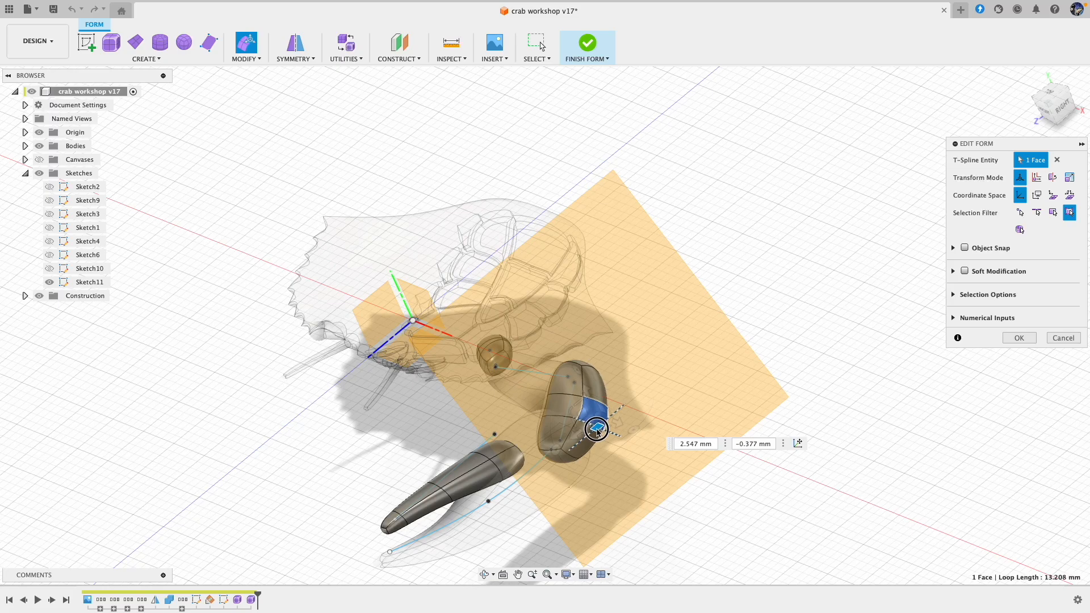
{"action": "left_click_drag", "start_coordinate": [581, 408], "coordinate": [579, 398]}
{"action": "middle_click_drag", "start_coordinate": [608, 441], "coordinate": [546, 398], "text": "shift"}
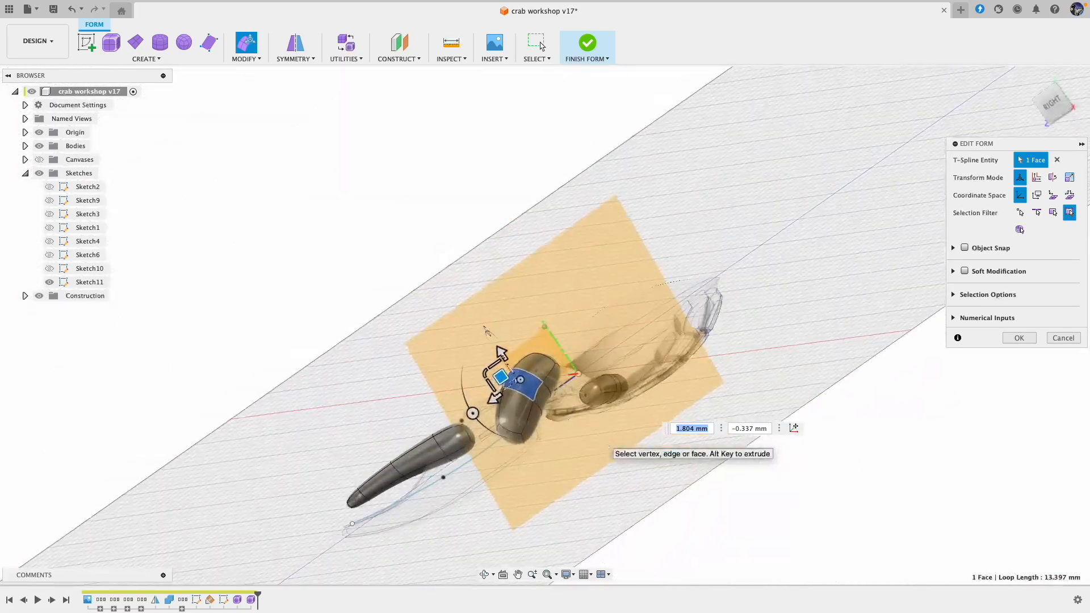
Step: Pull the neighbouring middle face of that segment outward by about -1.468 and -0.361 mm
{"action": "left_click", "coordinate": [546, 401]}
{"action": "left_click_drag", "start_coordinate": [528, 401], "coordinate": [537, 409]}
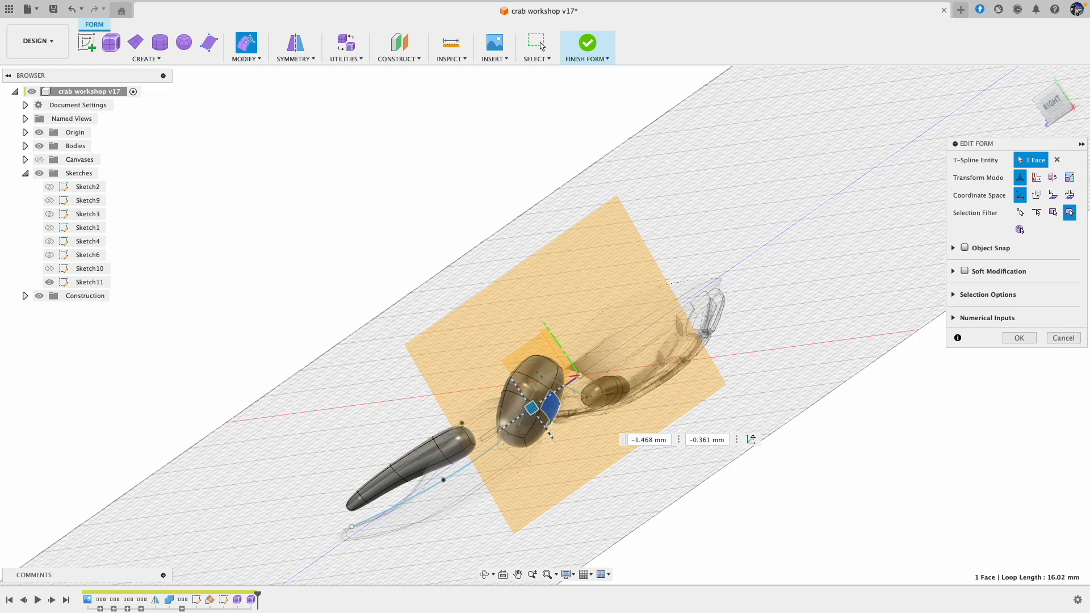
{"action": "middle_click_drag", "start_coordinate": [537, 409], "coordinate": [518, 431], "text": "shift"}
Step: Shift two edges on the underside of the bulged segment outward, the first by about -0.627 and -0.912 mm, to round its outline
{"action": "left_click", "coordinate": [522, 408]}
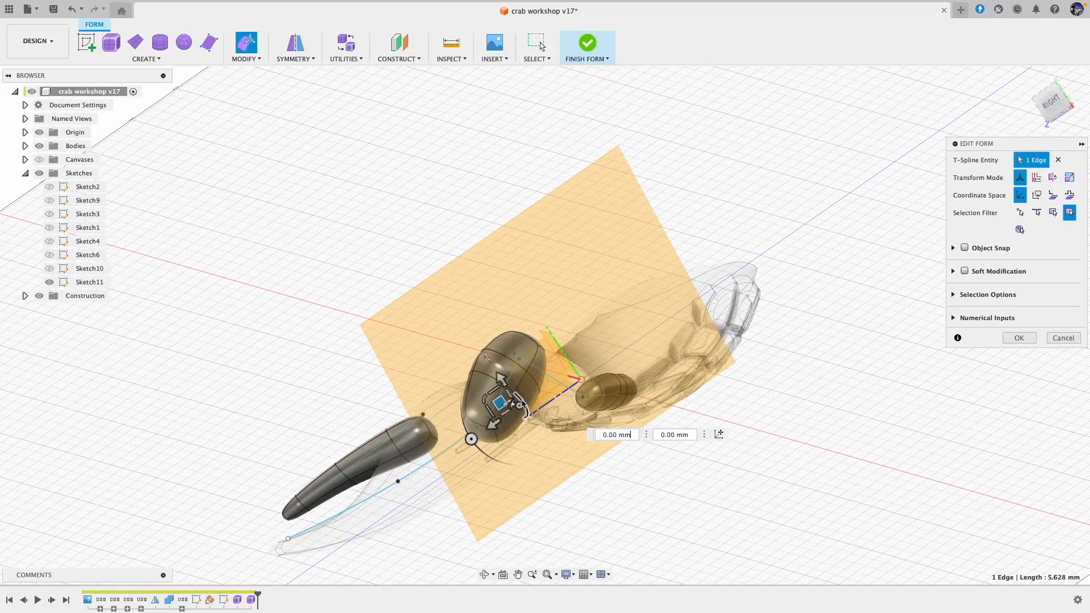
{"action": "left_click_drag", "start_coordinate": [507, 405], "coordinate": [510, 402]}
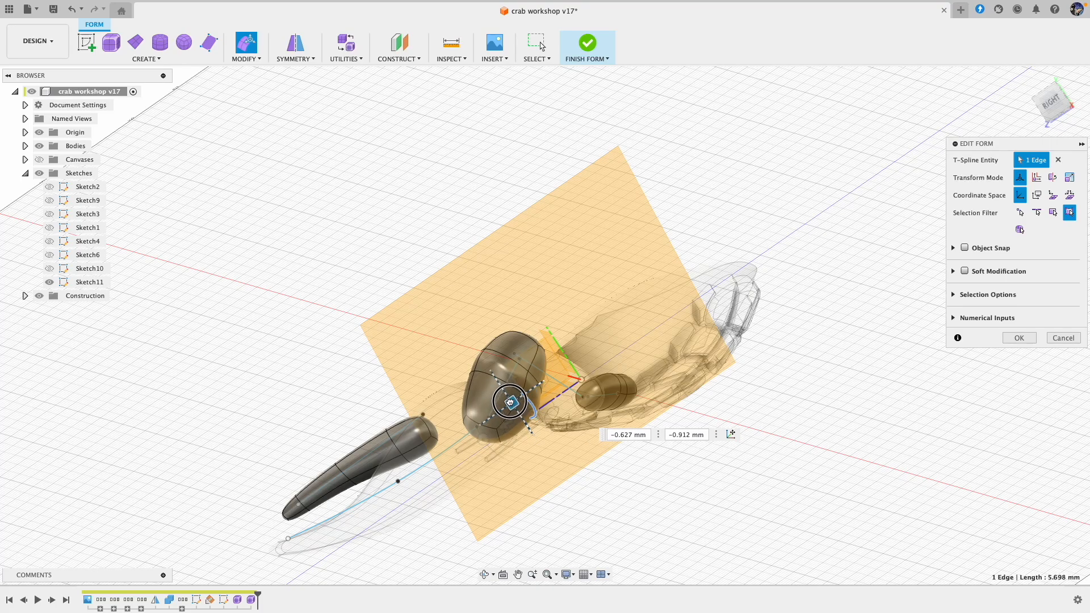
{"action": "middle_click_drag", "start_coordinate": [531, 372], "coordinate": [544, 382], "text": "shift"}
{"action": "left_click", "coordinate": [542, 386]}
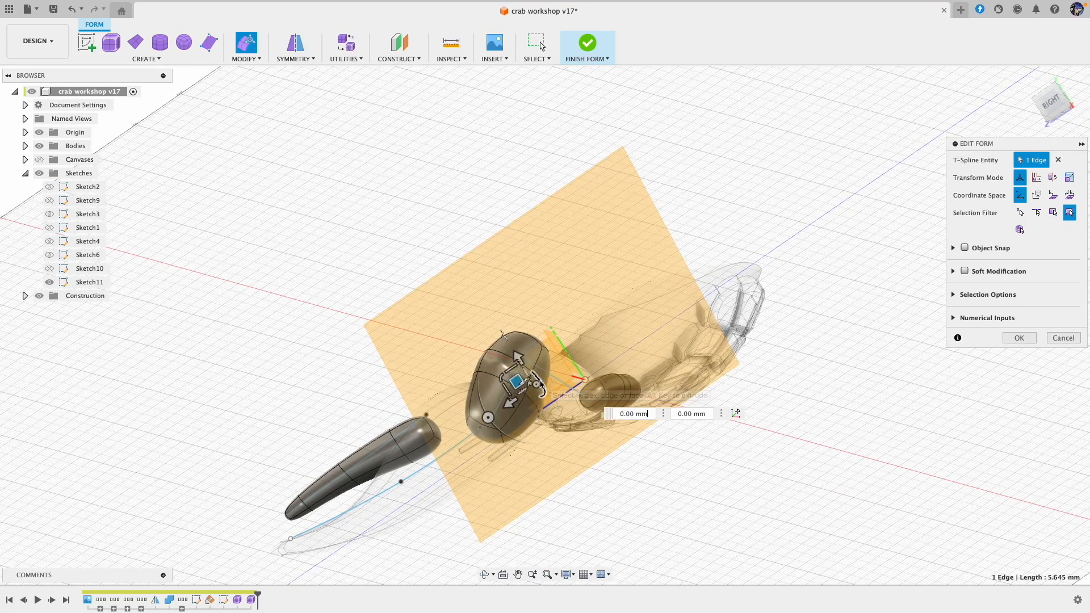
{"action": "left_click_drag", "start_coordinate": [522, 385], "coordinate": [526, 379]}
{"action": "middle_click_drag", "start_coordinate": [530, 379], "coordinate": [528, 341], "text": "shift"}
Step: Adjust the remaining edges around the upper part of the bulged segment to smooth its shape and accept the edit
{"action": "left_click", "coordinate": [725, 440]}
{"action": "left_click", "coordinate": [523, 332]}
{"action": "left_click_drag", "start_coordinate": [516, 334], "coordinate": [519, 325]}
{"action": "middle_click_drag", "start_coordinate": [519, 326], "coordinate": [622, 318], "text": "shift"}
{"action": "left_click", "coordinate": [616, 295]}
{"action": "left_click_drag", "start_coordinate": [602, 294], "coordinate": [597, 291]}
{"action": "middle_click_drag", "start_coordinate": [616, 301], "coordinate": [619, 302], "text": "shift"}
{"action": "left_click", "coordinate": [1020, 339]}
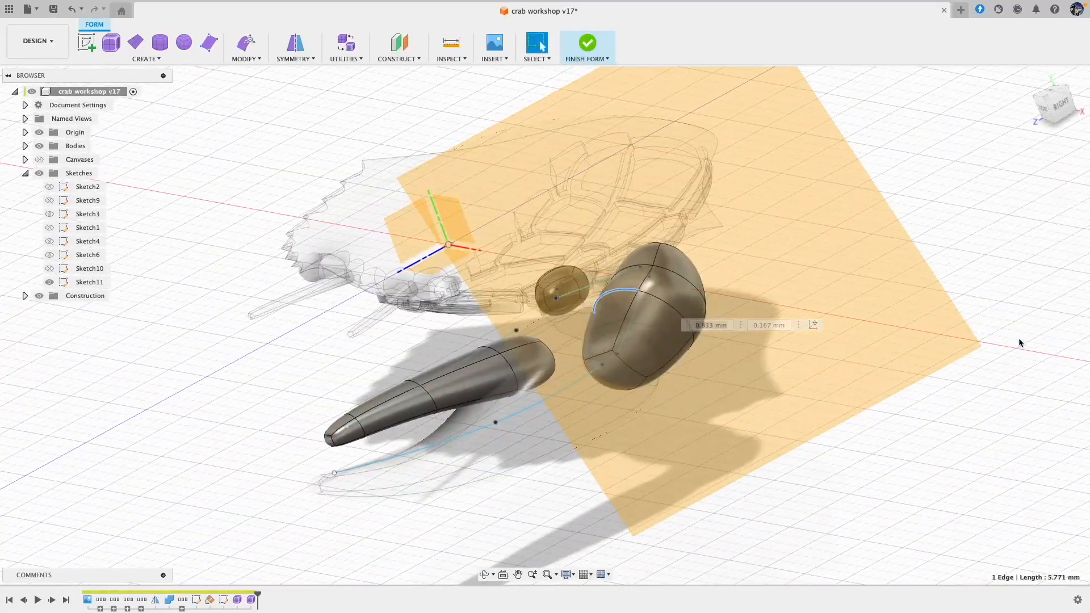
Step: Move a face at the outer end of the small leg segment under the shell by about 0.389 and -0.556 mm
{"action": "middle_click_drag", "start_coordinate": [862, 482], "coordinate": [857, 488], "text": "shift"}
{"action": "middle_click_drag", "start_coordinate": [578, 213], "coordinate": [472, 469], "text": "shift"}
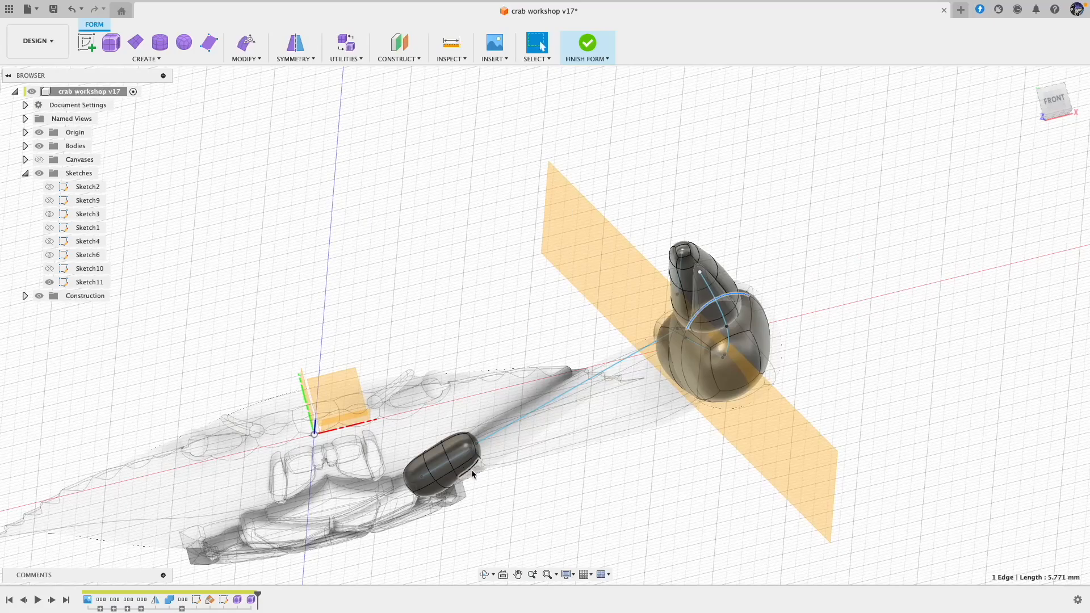
{"action": "left_click", "coordinate": [473, 468]}
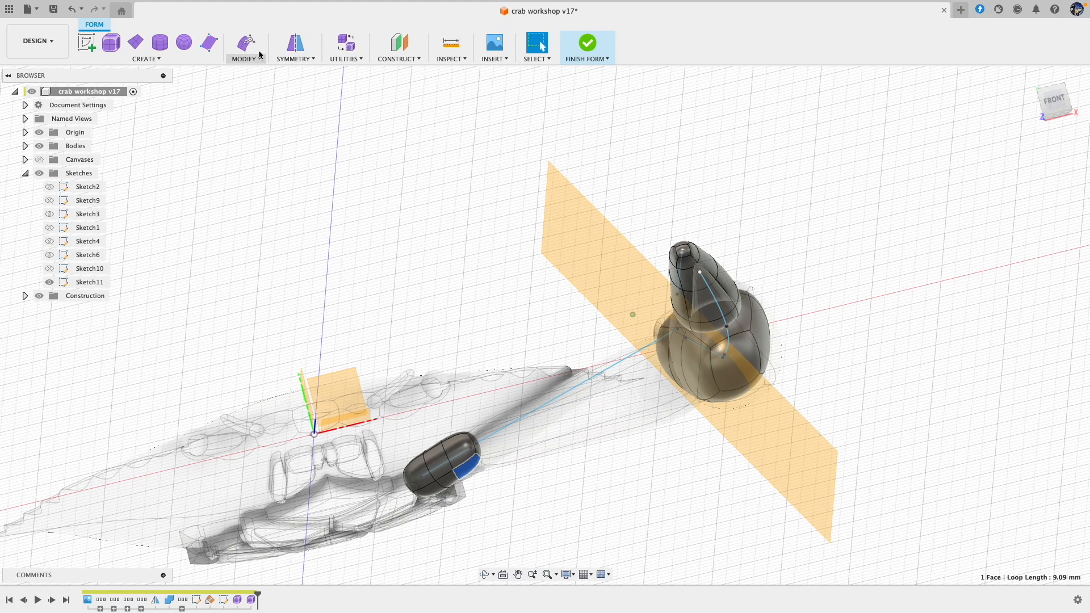
{"action": "left_click_drag", "start_coordinate": [480, 456], "coordinate": [485, 457]}
{"action": "middle_click_drag", "start_coordinate": [577, 459], "coordinate": [560, 453], "text": "shift"}
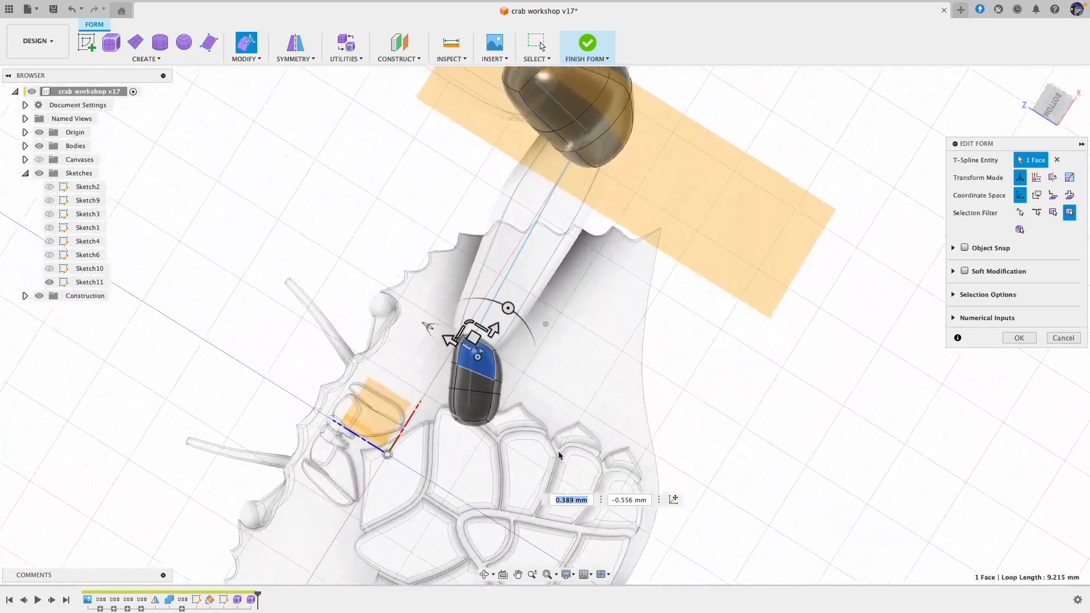
Step: Pull the small segment's front end face outward by about 0.301 and 0.849 mm and its adjoining middle face by about -0.377 and 0.059 mm
{"action": "scroll", "coordinate": [452, 350], "scroll_direction": "up", "scroll_amount": 2}
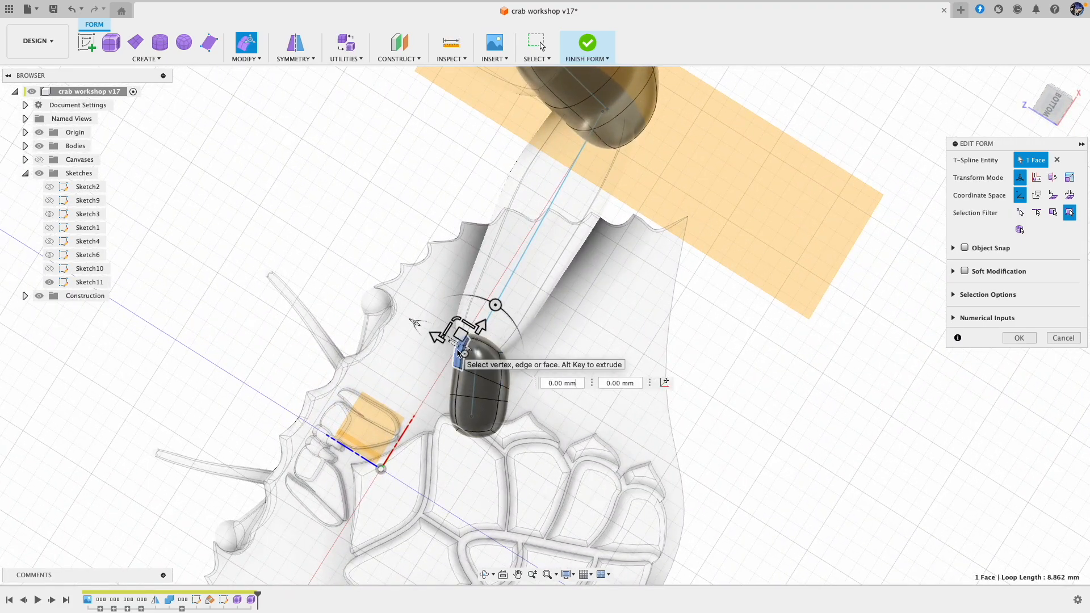
{"action": "left_click_drag", "start_coordinate": [463, 339], "coordinate": [452, 328]}
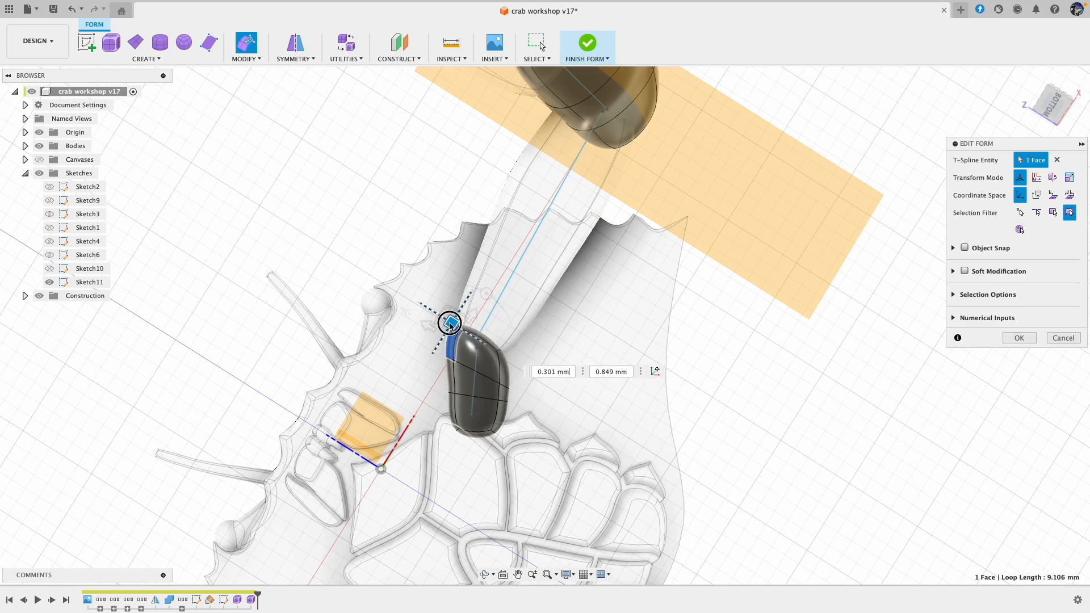
{"action": "left_click", "coordinate": [453, 380]}
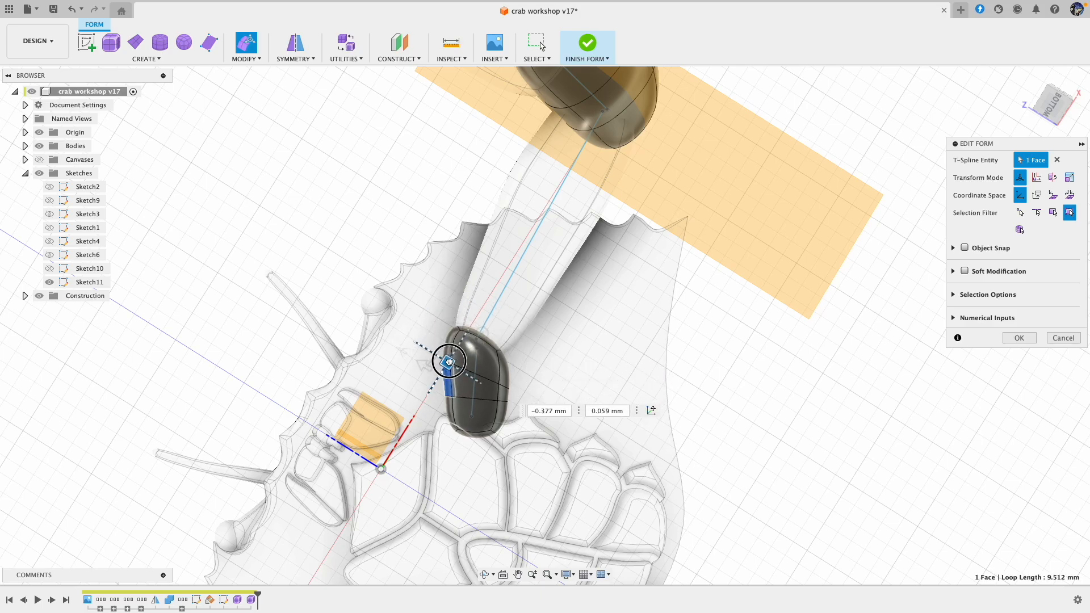
{"action": "left_click", "coordinate": [772, 352]}
{"action": "scroll", "coordinate": [771, 351], "scroll_direction": "left", "scroll_amount": 10, "text": "shift"}
{"action": "scroll", "coordinate": [772, 350], "scroll_direction": "left", "scroll_amount": 10, "text": "shift"}
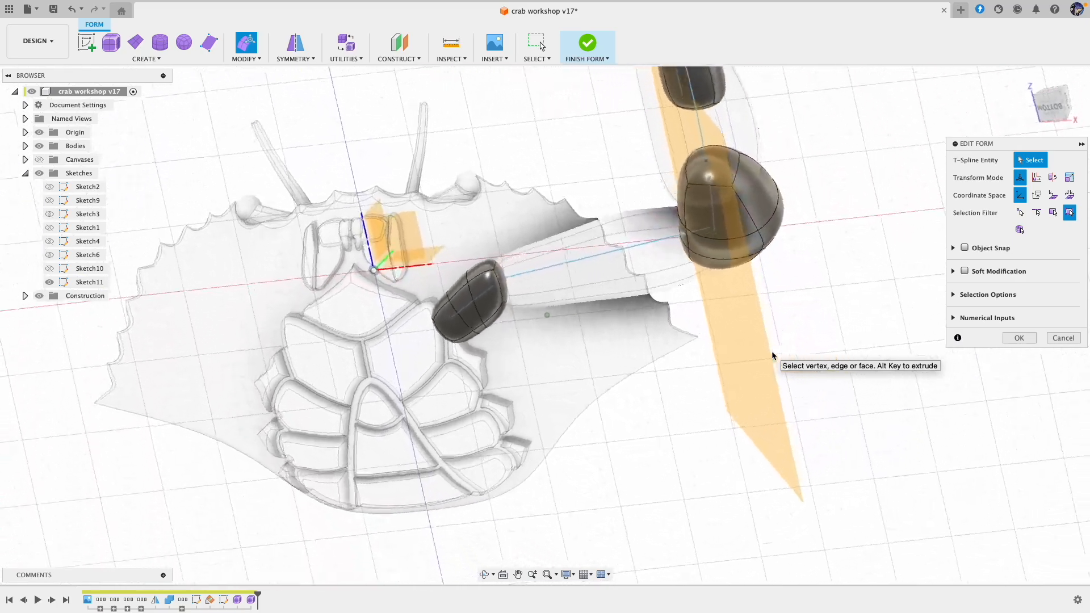
{"action": "scroll", "coordinate": [772, 351], "scroll_direction": "right", "scroll_amount": 4, "text": "shift"}
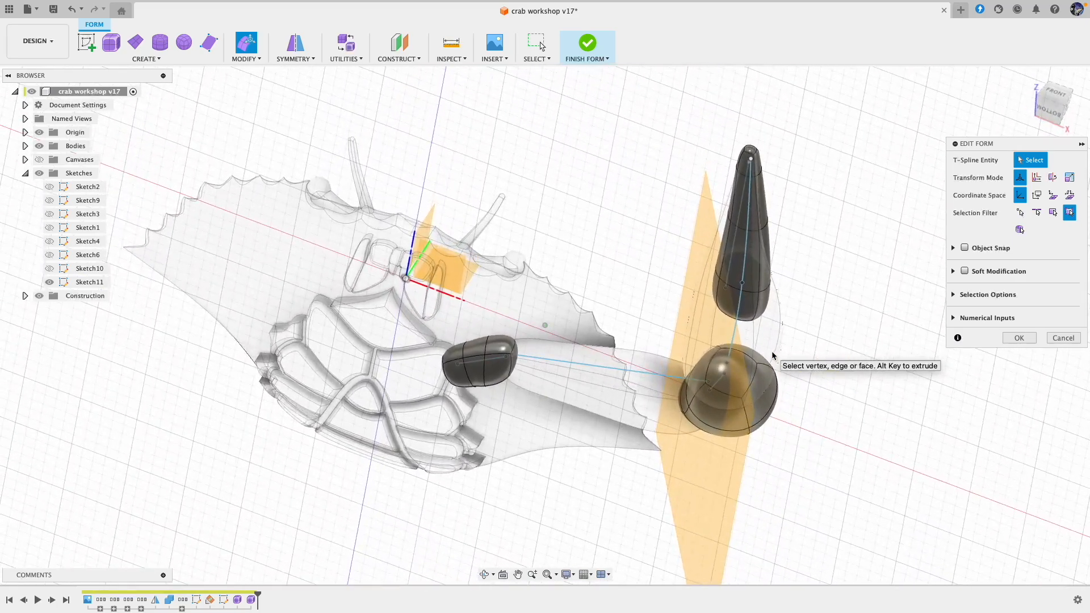
Step: Rotate the outer half of the small leg segment under the shell by 5 degrees toward the long segment and finish the form
{"action": "scroll", "coordinate": [772, 351], "scroll_direction": "right", "scroll_amount": 10, "text": "shift"}
{"action": "scroll", "coordinate": [771, 351], "scroll_direction": "right", "scroll_amount": 8, "text": "shift"}
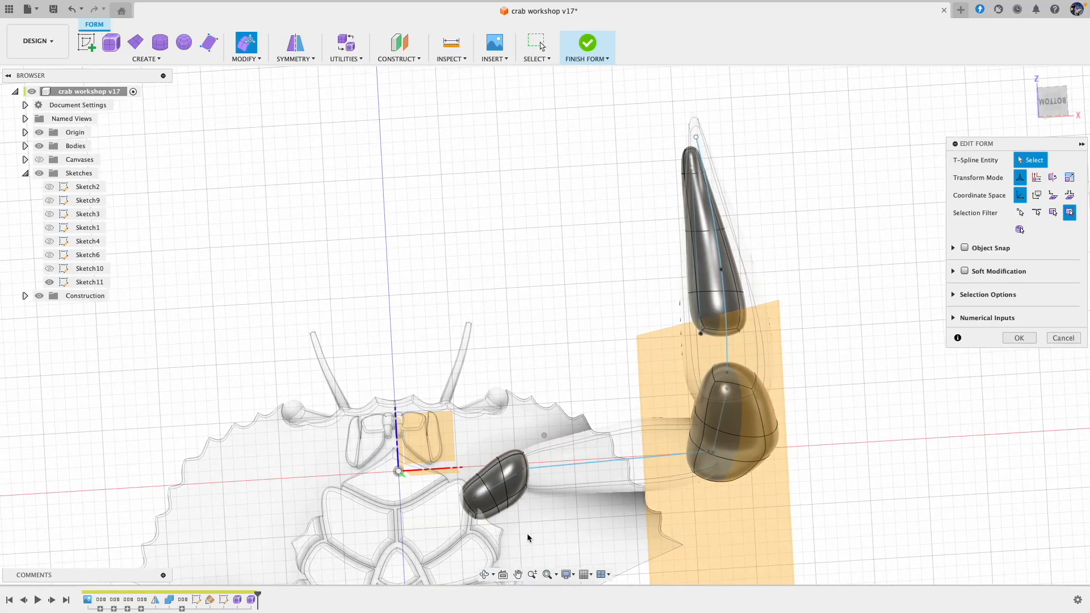
{"action": "scroll", "coordinate": [529, 502], "scroll_direction": "down", "scroll_amount": 5, "text": "shift"}
{"action": "scroll", "coordinate": [528, 502], "scroll_direction": "left", "scroll_amount": 3, "text": "shift"}
{"action": "scroll", "coordinate": [533, 476], "scroll_direction": "up", "scroll_amount": 2}
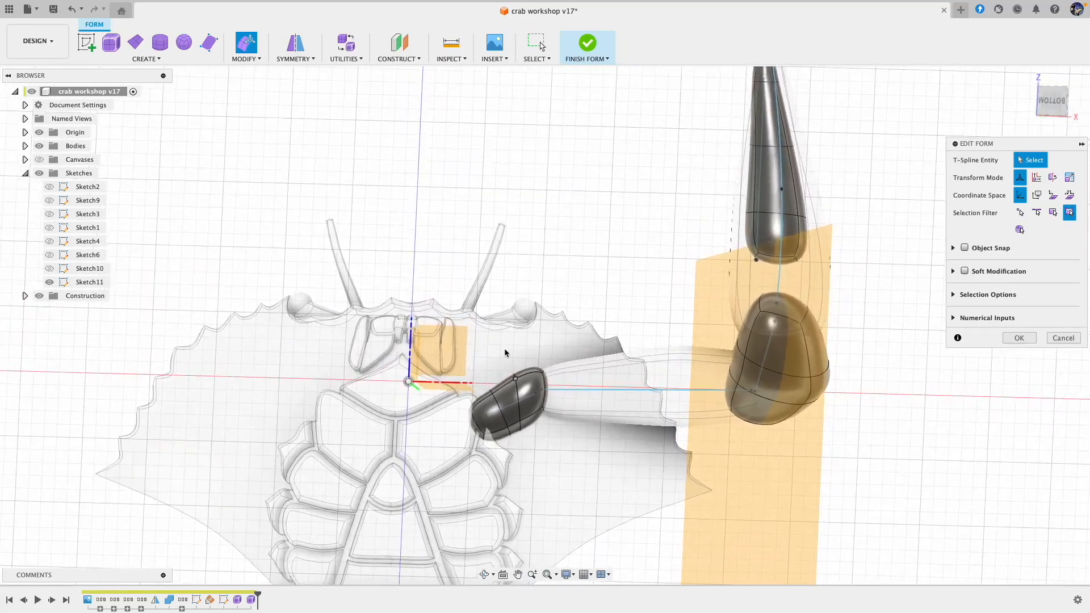
{"action": "double_click", "coordinate": [514, 448]}
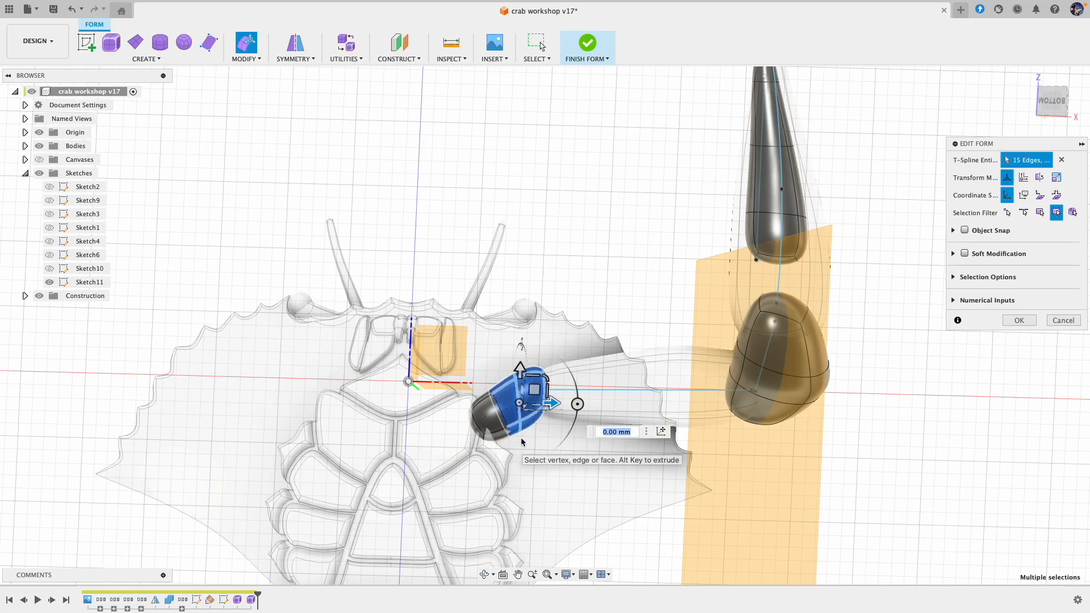
{"action": "left_click_drag", "start_coordinate": [534, 393], "coordinate": [581, 419]}
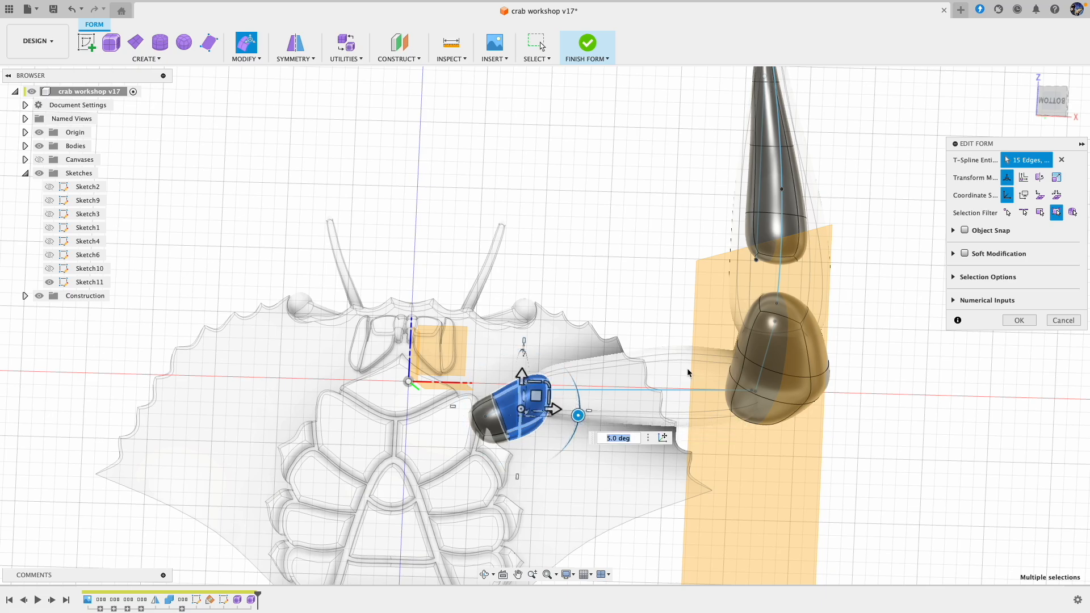
{"action": "left_click", "coordinate": [587, 46]}
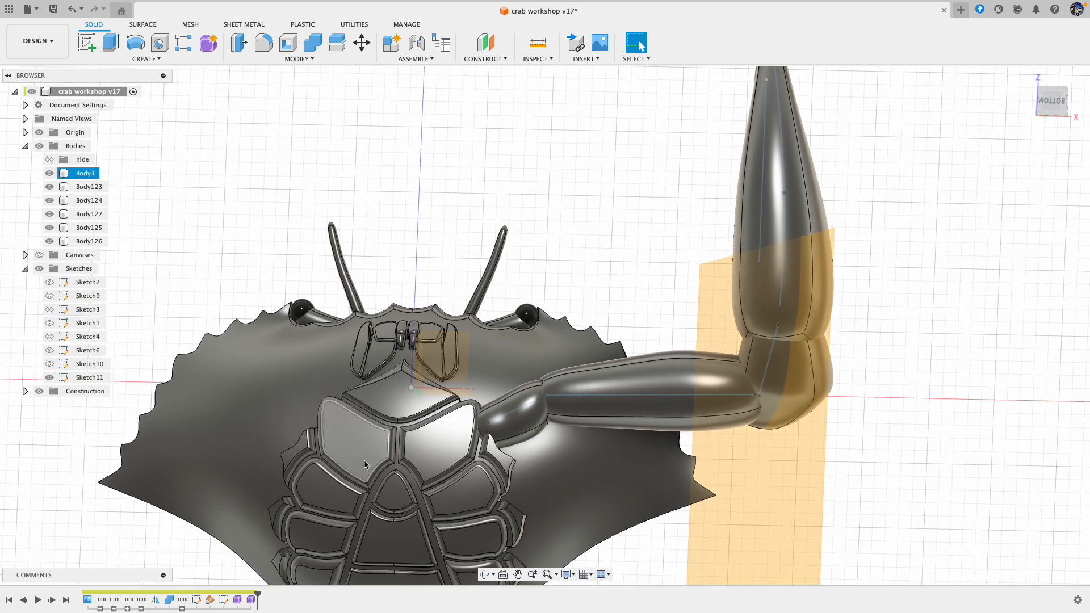
Step: Rotate the whole long leg segment by -5 degrees, shift it about -0.184 and 0.214 mm, rotate it another -2 degrees and finish the form
{"action": "double_click", "coordinate": [251, 601]}
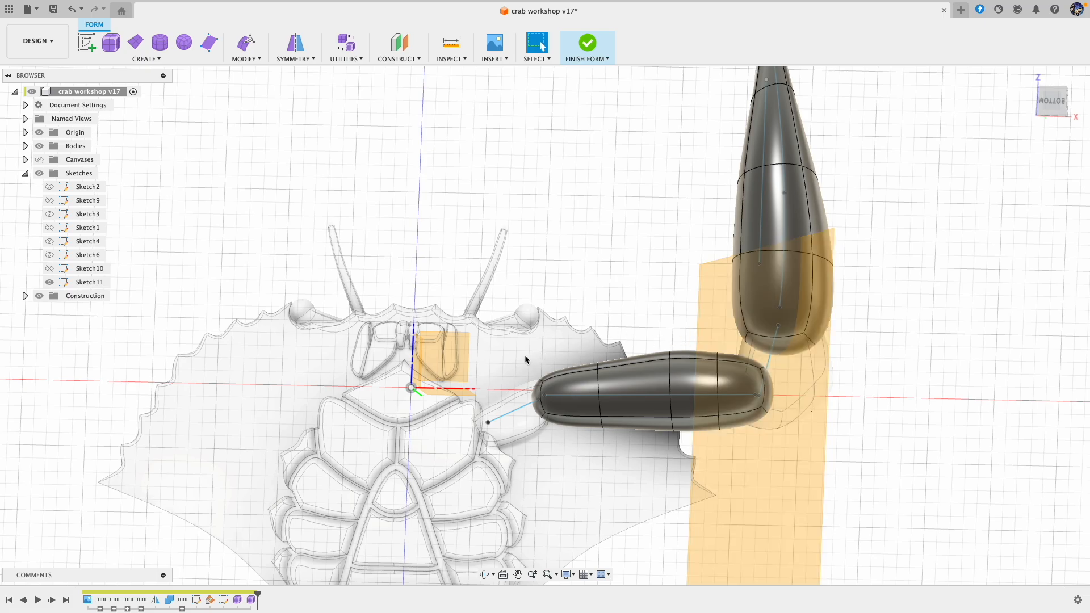
{"action": "left_click_drag", "start_coordinate": [527, 351], "coordinate": [782, 443]}
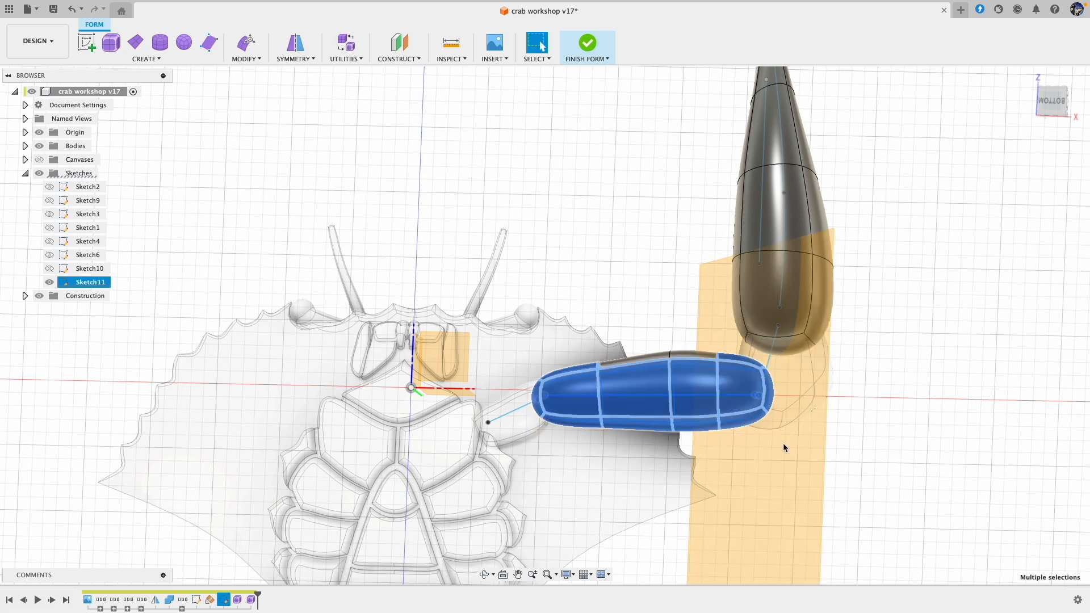
{"action": "left_click", "coordinate": [246, 42]}
{"action": "left_click_drag", "start_coordinate": [717, 392], "coordinate": [723, 388]}
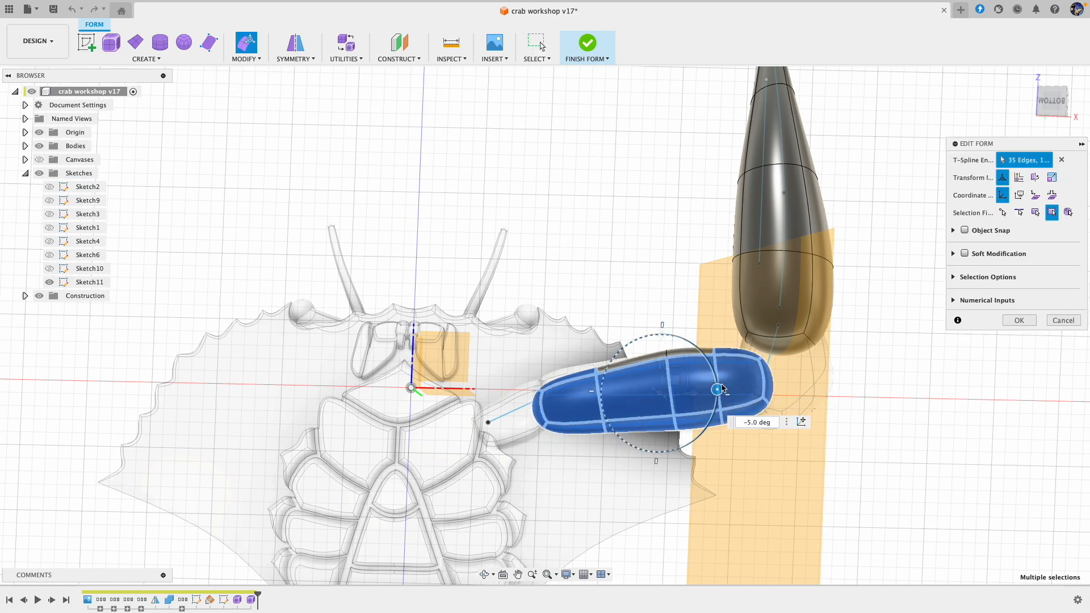
{"action": "left_click_drag", "start_coordinate": [723, 389], "coordinate": [677, 377]}
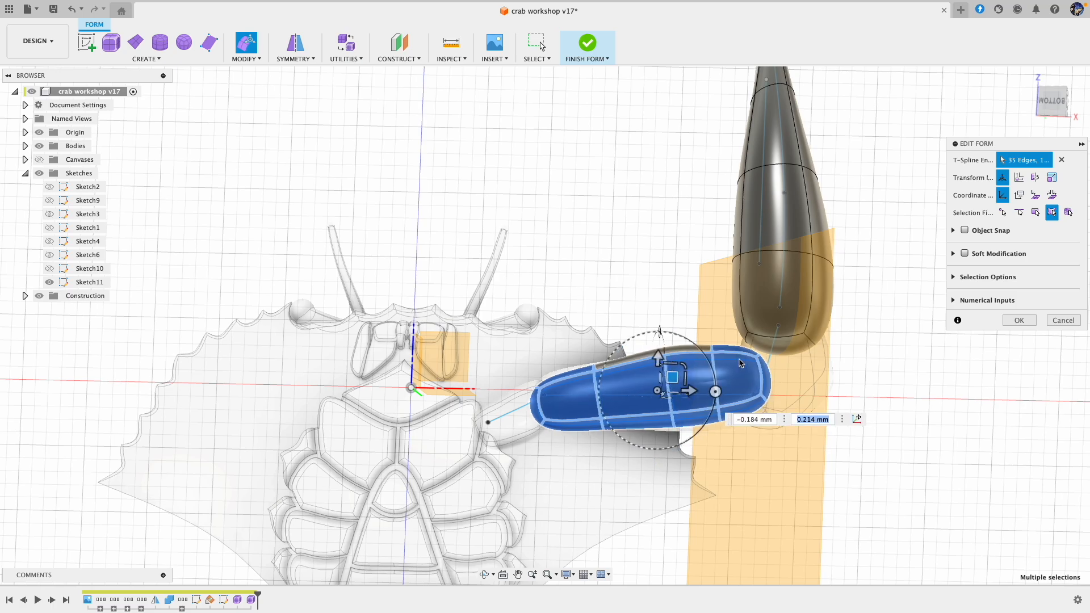
{"action": "left_click_drag", "start_coordinate": [716, 393], "coordinate": [723, 388]}
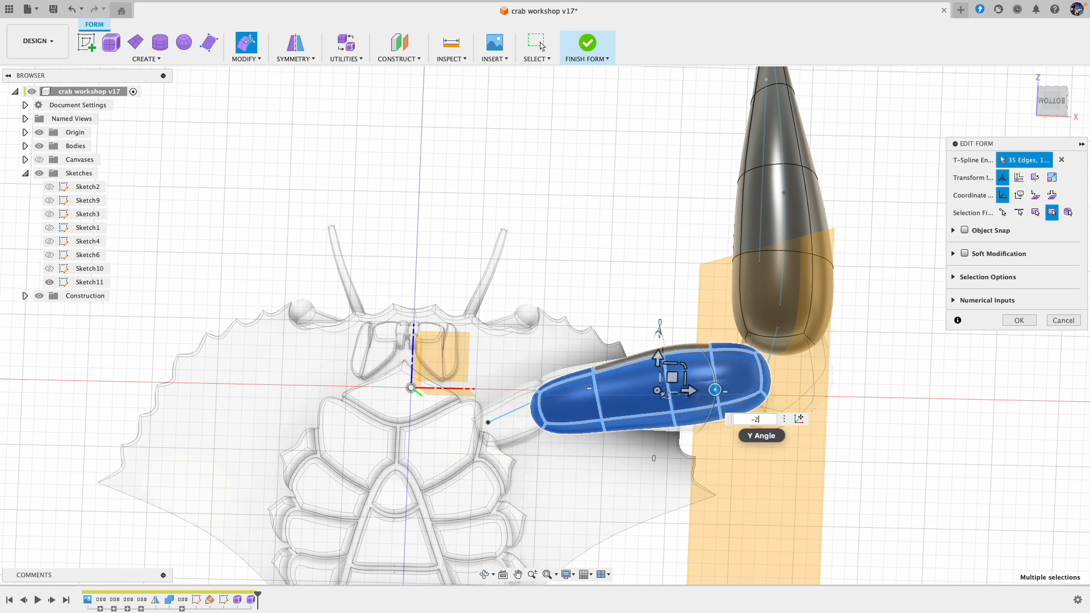
{"action": "left_click", "coordinate": [1013, 322]}
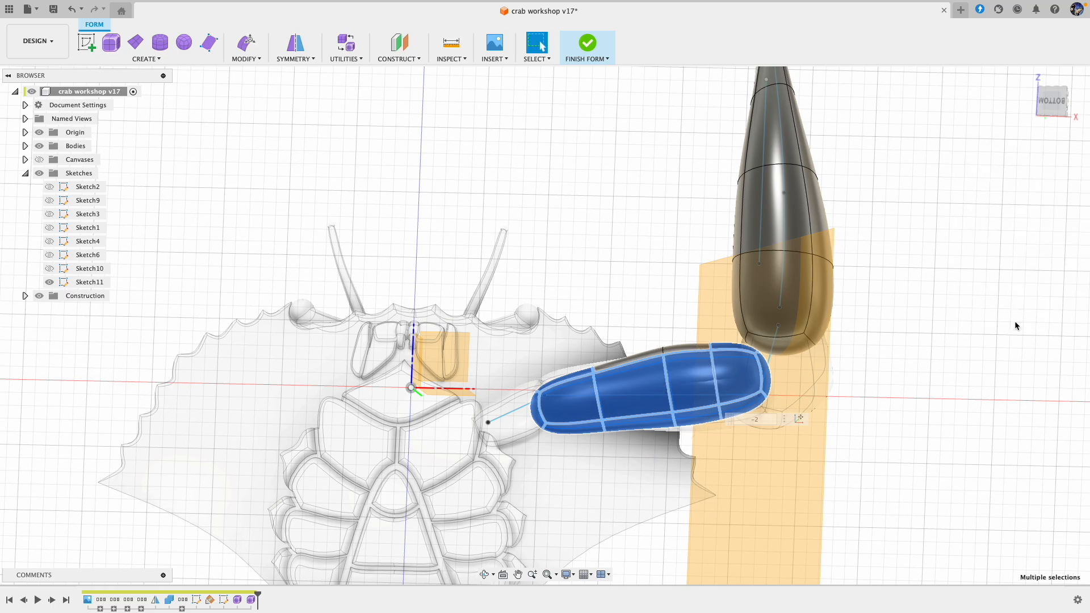
{"action": "left_click", "coordinate": [588, 47]}
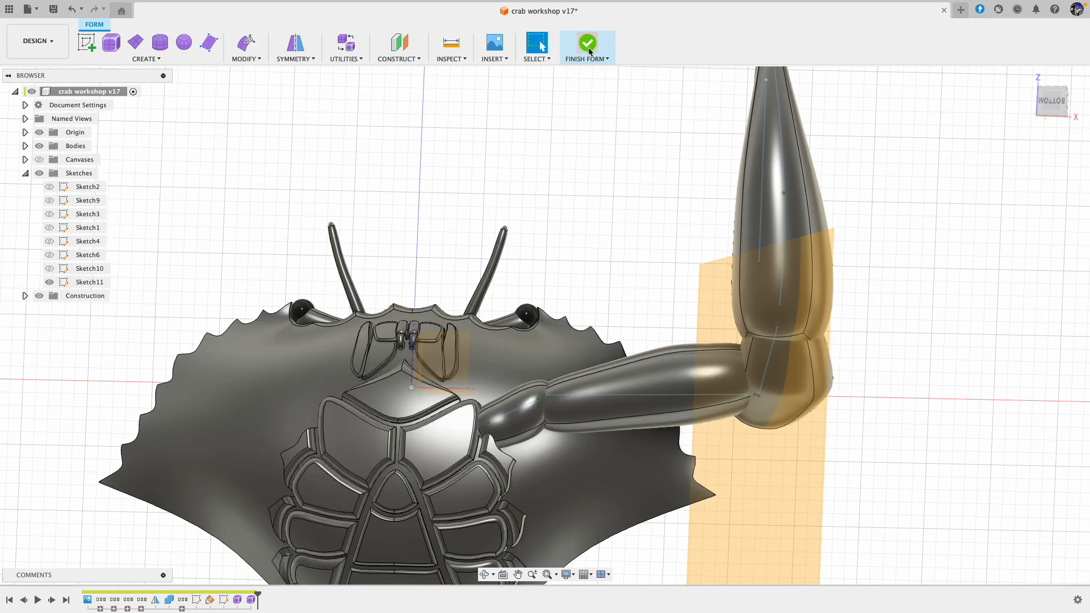
Step: Reopen the form with the small leg segment, rotate that whole segment by 5 degrees and finish the form
{"action": "double_click", "coordinate": [228, 603]}
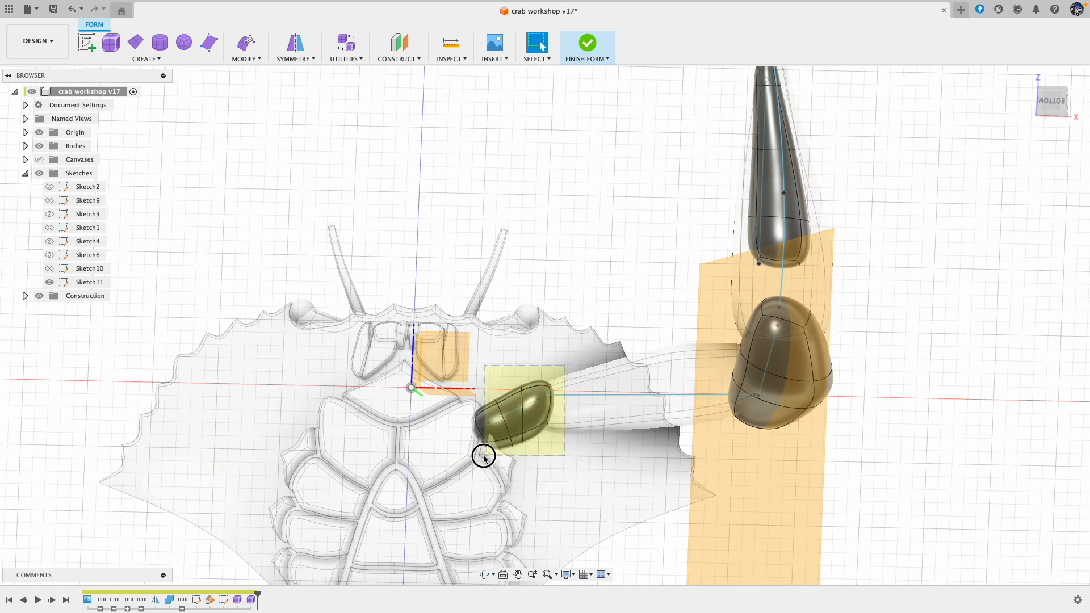
{"action": "left_click_drag", "start_coordinate": [480, 458], "coordinate": [479, 458]}
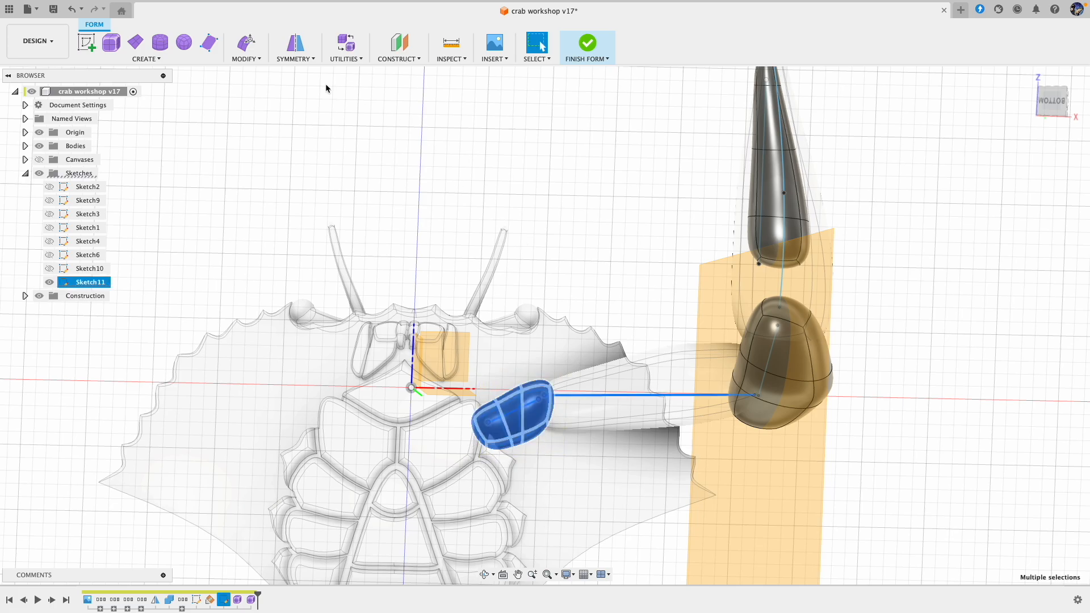
{"action": "left_click", "coordinate": [250, 53]}
{"action": "left_click_drag", "start_coordinate": [572, 421], "coordinate": [573, 427]}
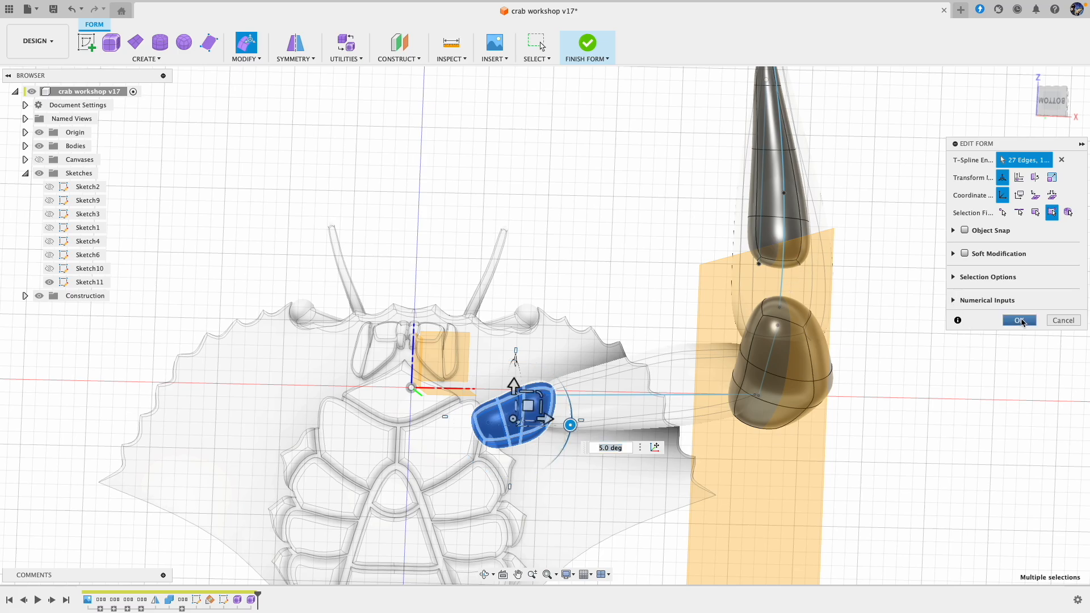
{"action": "left_click", "coordinate": [1021, 321]}
{"action": "left_click", "coordinate": [583, 49]}
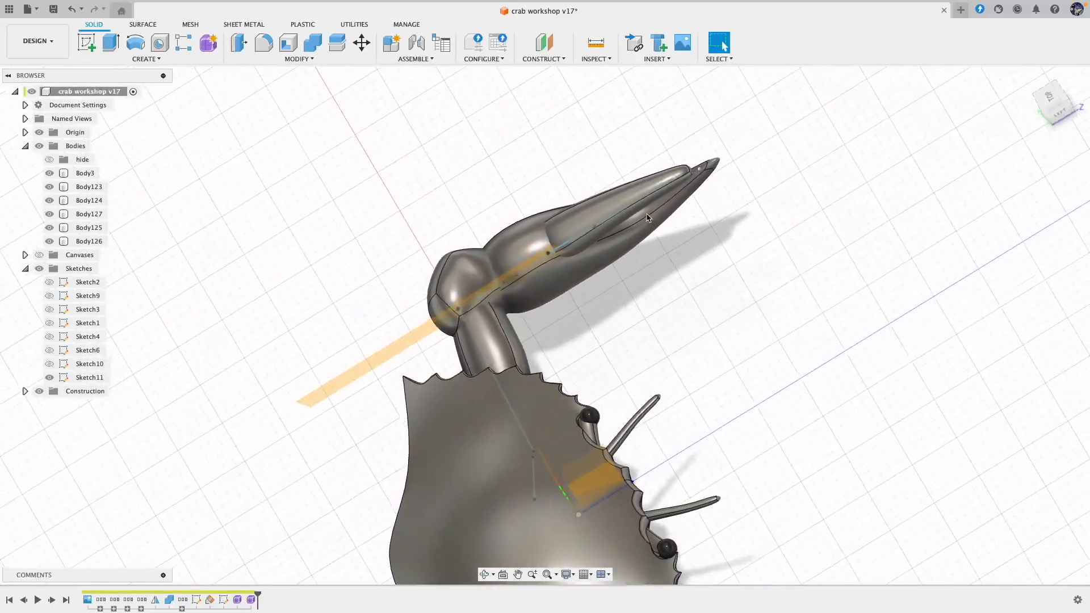
Step: Reopen the form with the long leg segment and move an upper face near its outer end by about -0.153 and 0.427 mm
{"action": "left_click", "coordinate": [637, 208]}
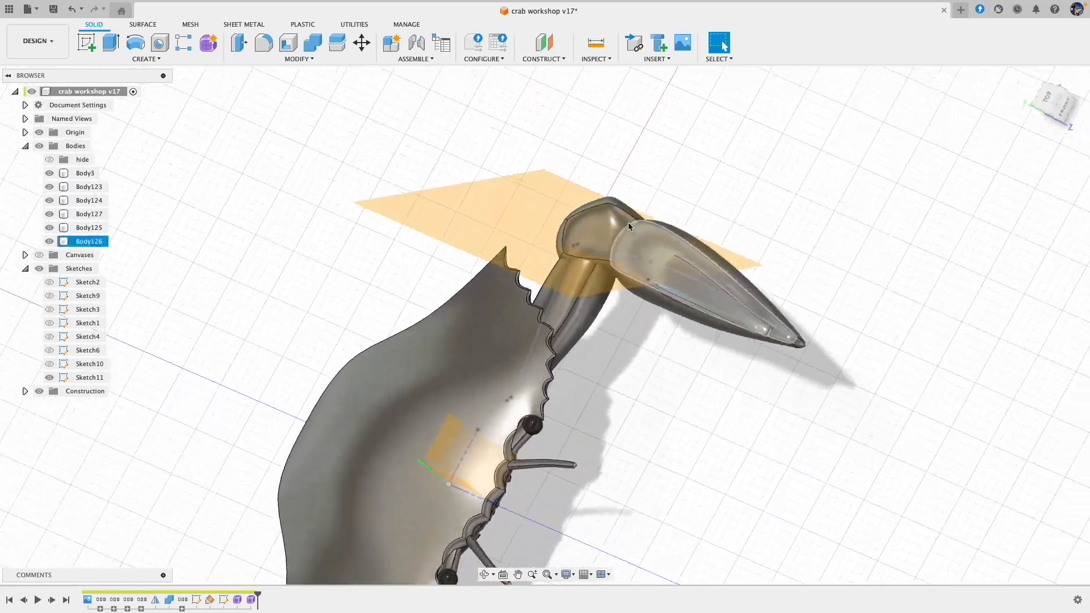
{"action": "left_click", "coordinate": [653, 245]}
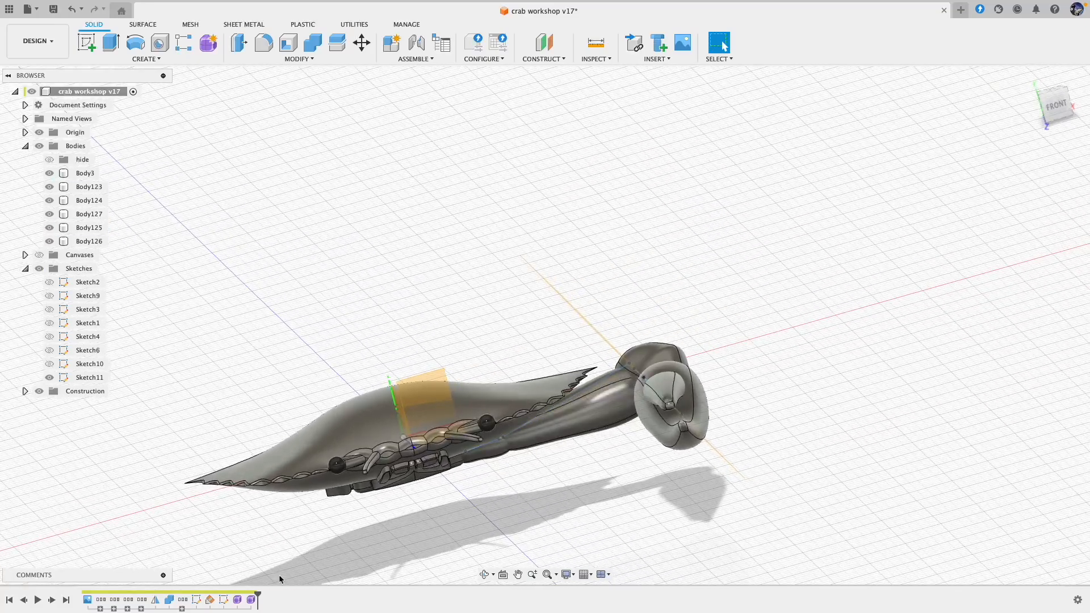
{"action": "double_click", "coordinate": [237, 600]}
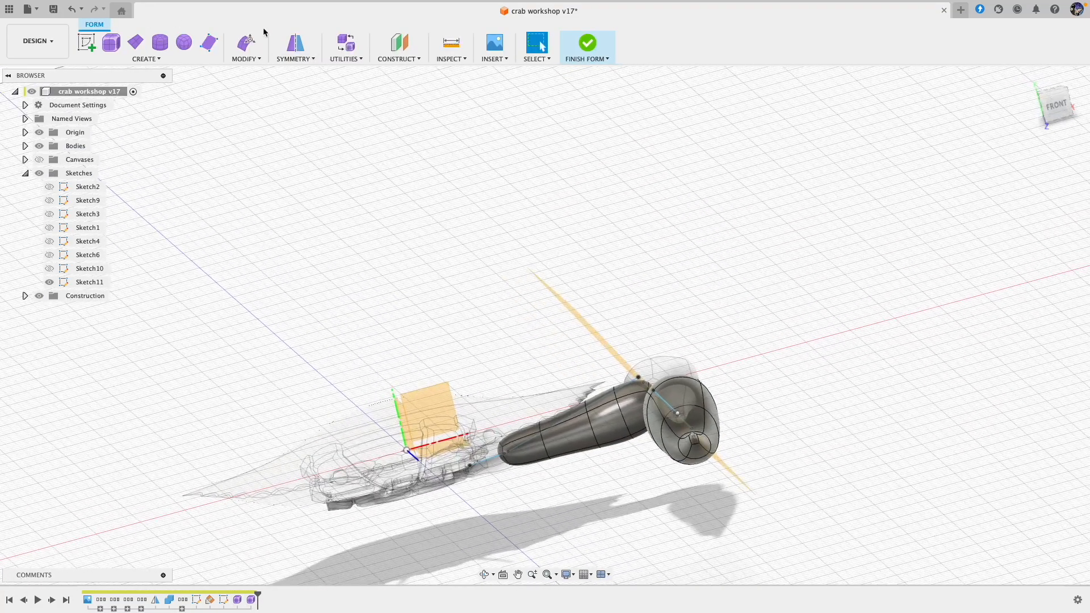
{"action": "left_click", "coordinate": [250, 44]}
{"action": "left_click", "coordinate": [598, 400]}
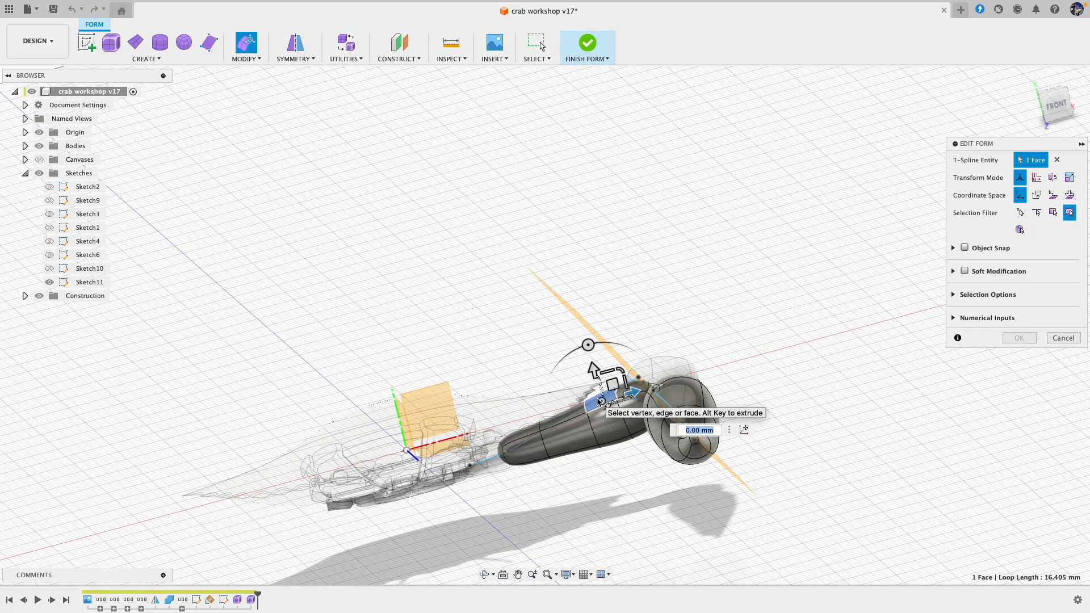
{"action": "left_click_drag", "start_coordinate": [613, 388], "coordinate": [610, 385]}
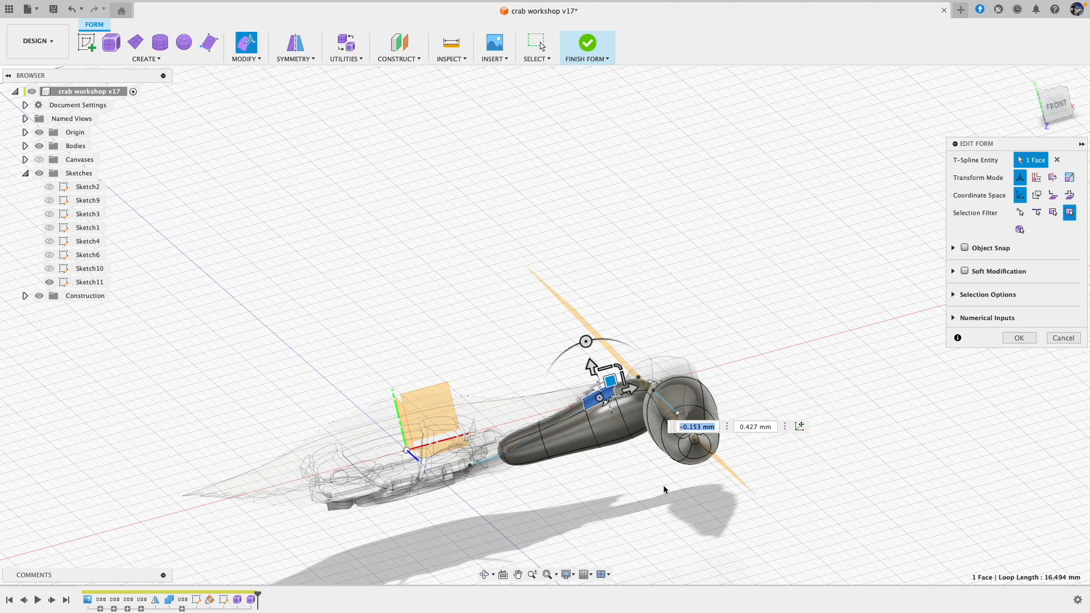
{"action": "left_click", "coordinate": [613, 449]}
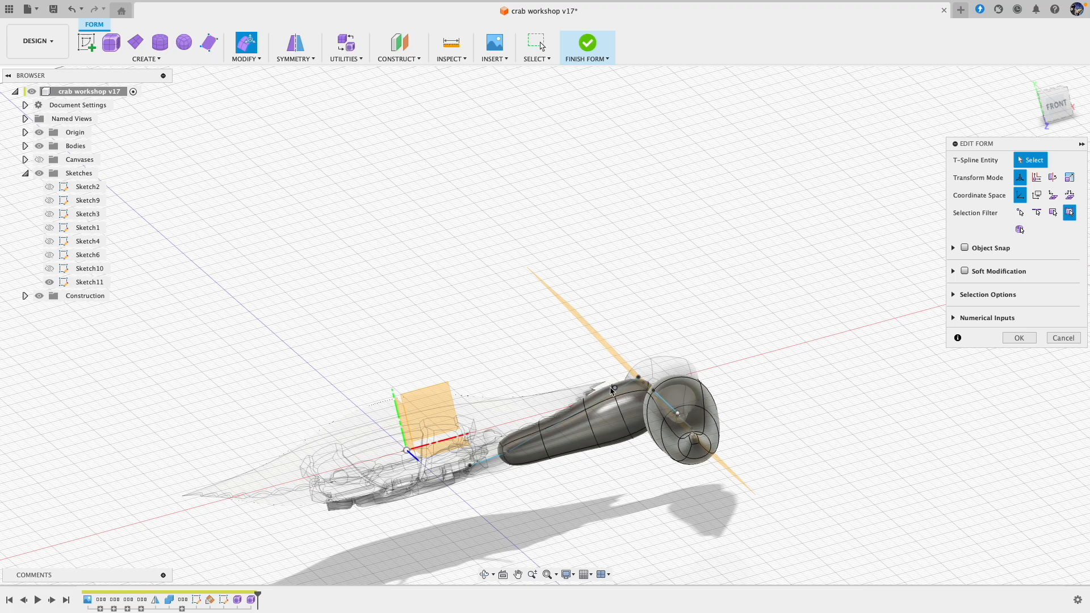
Step: Raise the upper edge near the long segment's outer end by about -0.278 and 0.723 mm and finish the form
{"action": "left_click", "coordinate": [611, 391]}
{"action": "middle_click_drag", "start_coordinate": [612, 390], "coordinate": [611, 404], "text": "shift"}
{"action": "scroll", "coordinate": [611, 404], "scroll_direction": "up", "scroll_amount": 5}
{"action": "left_click", "coordinate": [670, 316]}
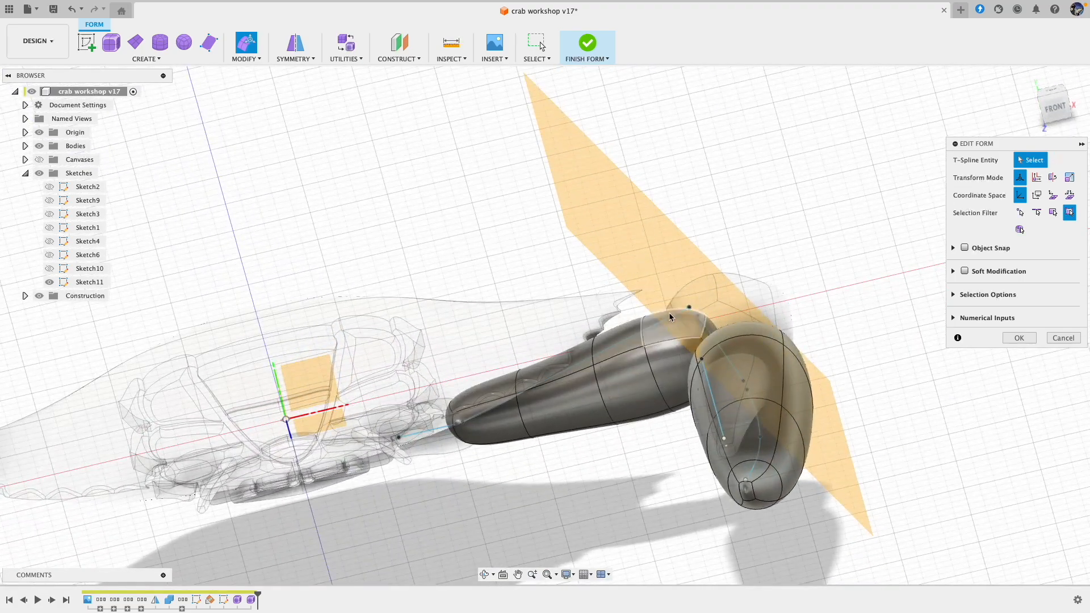
{"action": "left_click", "coordinate": [644, 335]}
{"action": "middle_click_drag", "start_coordinate": [644, 335], "coordinate": [654, 304], "text": "shift"}
{"action": "left_click_drag", "start_coordinate": [654, 303], "coordinate": [647, 296]}
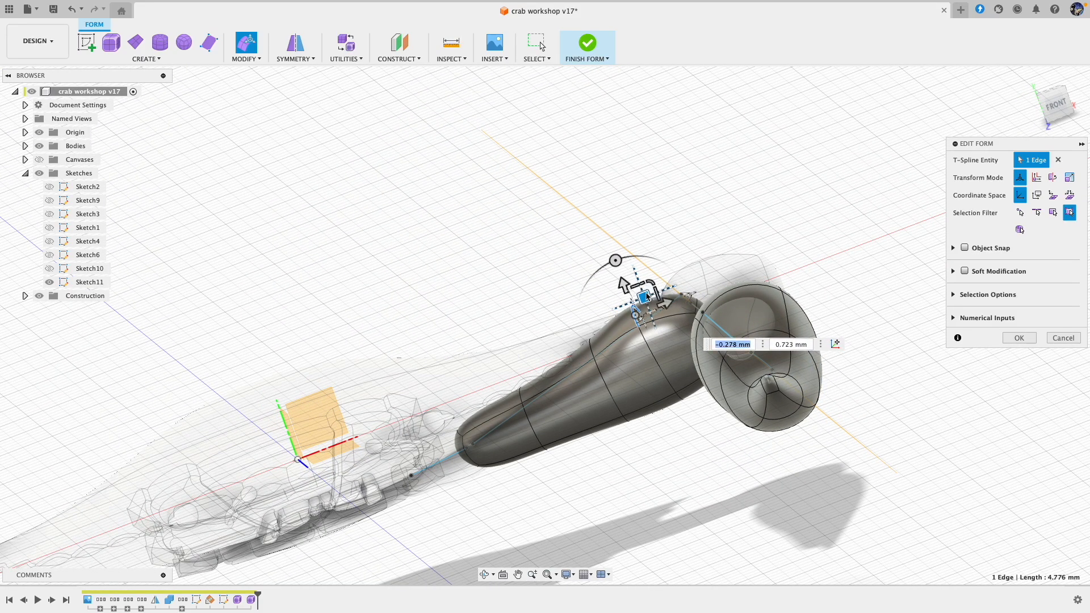
{"action": "middle_click_drag", "start_coordinate": [748, 275], "coordinate": [852, 275], "text": "shift"}
{"action": "left_click", "coordinate": [1017, 342]}
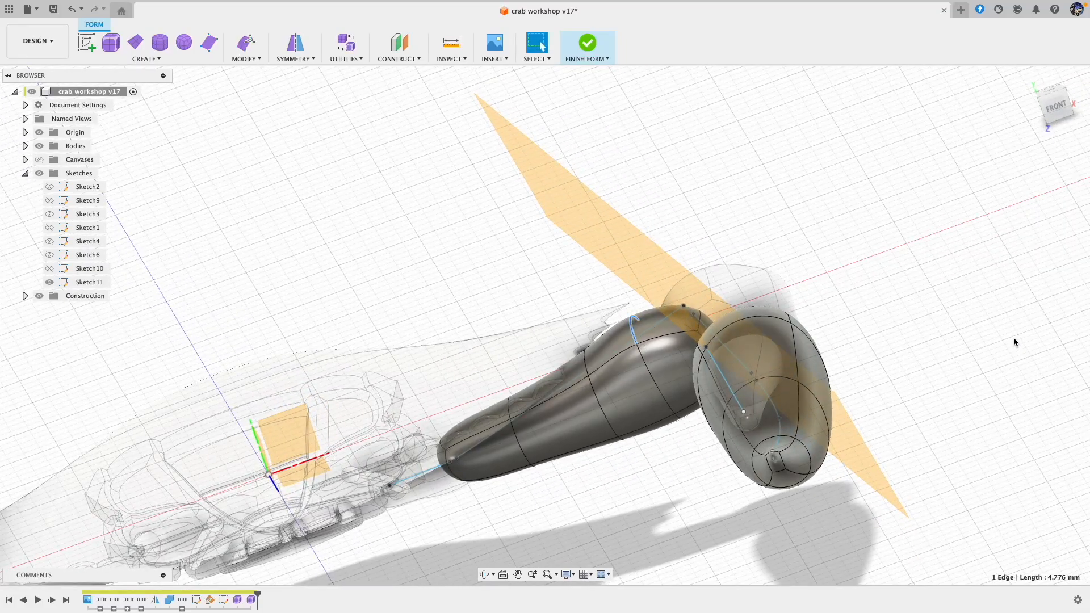
{"action": "left_click", "coordinate": [588, 43]}
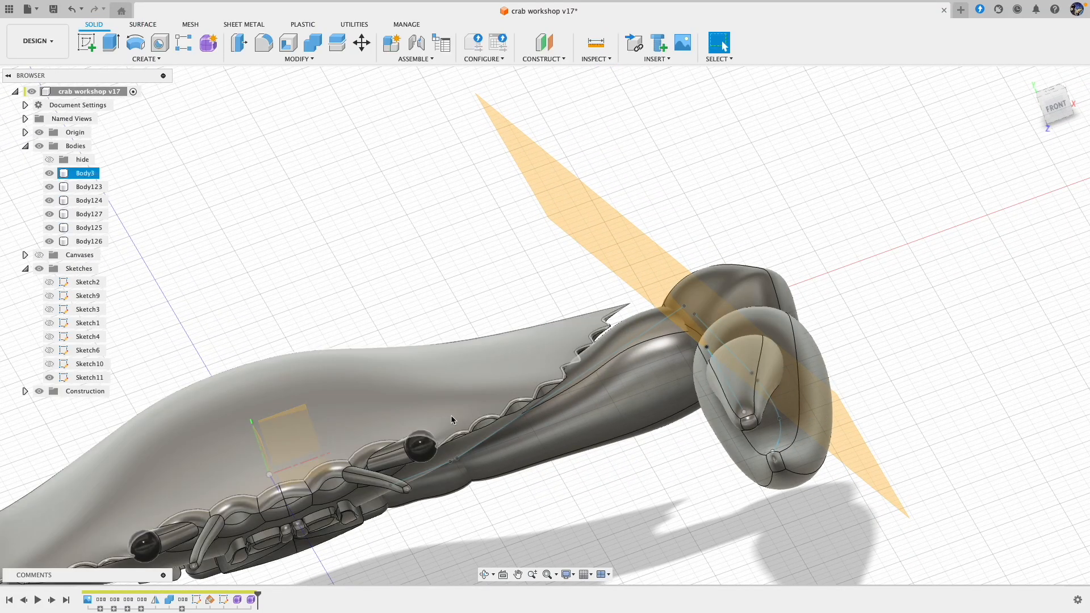
Step: Reopen the form with the bulged joint segment and shift its upper faces and edges by about -0.113 and -0.246 mm
{"action": "double_click", "coordinate": [250, 604]}
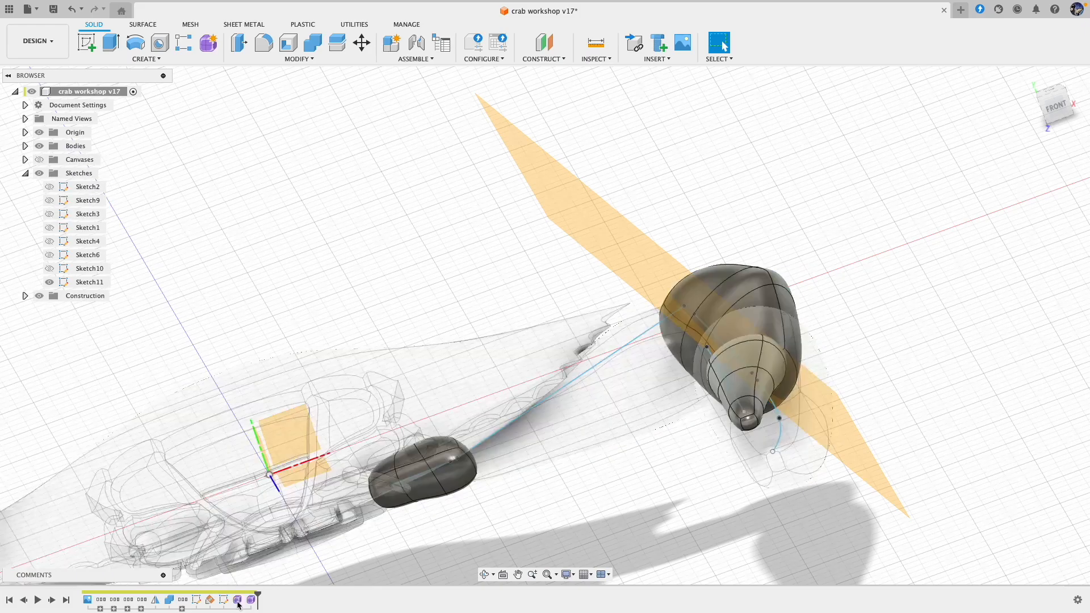
{"action": "middle_click_drag", "start_coordinate": [782, 209], "coordinate": [807, 231], "text": "shift"}
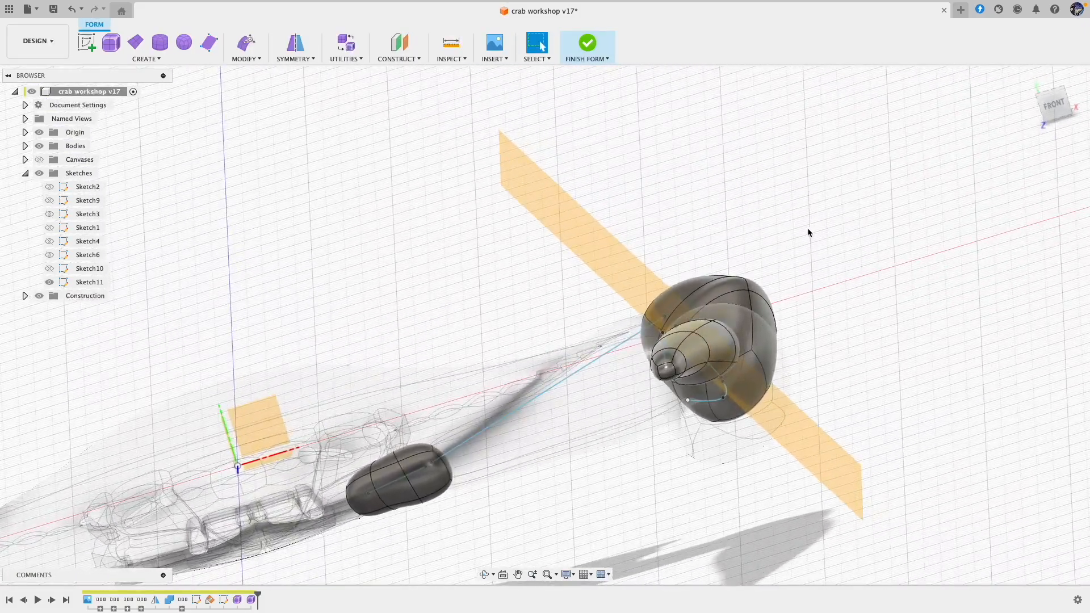
{"action": "left_click_drag", "start_coordinate": [701, 301], "coordinate": [703, 304]}
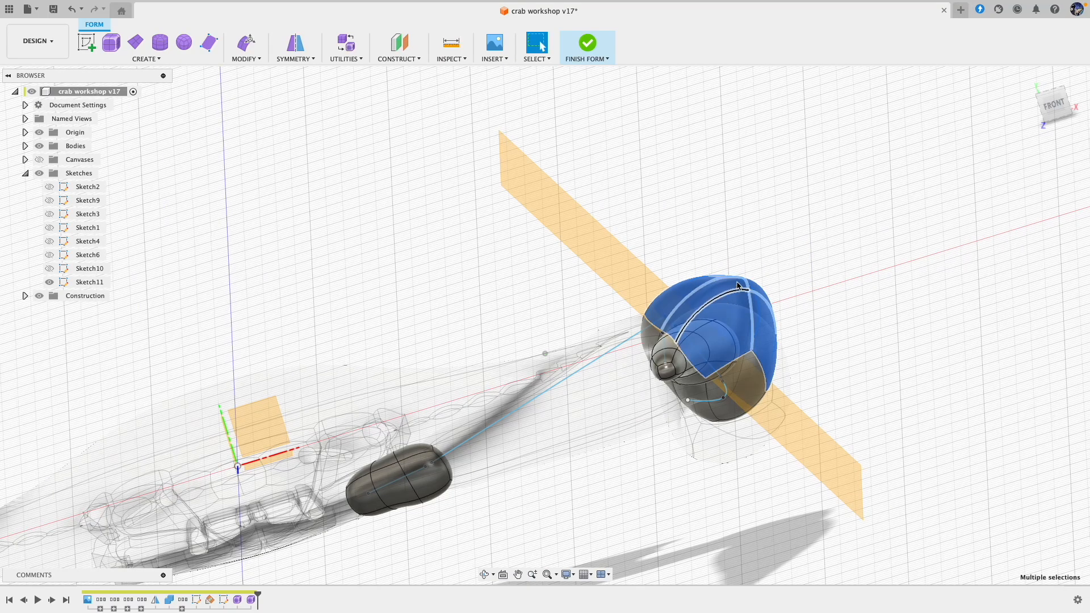
{"action": "middle_click_drag", "start_coordinate": [738, 283], "coordinate": [733, 275], "text": "shift"}
{"action": "left_click", "coordinate": [248, 44]}
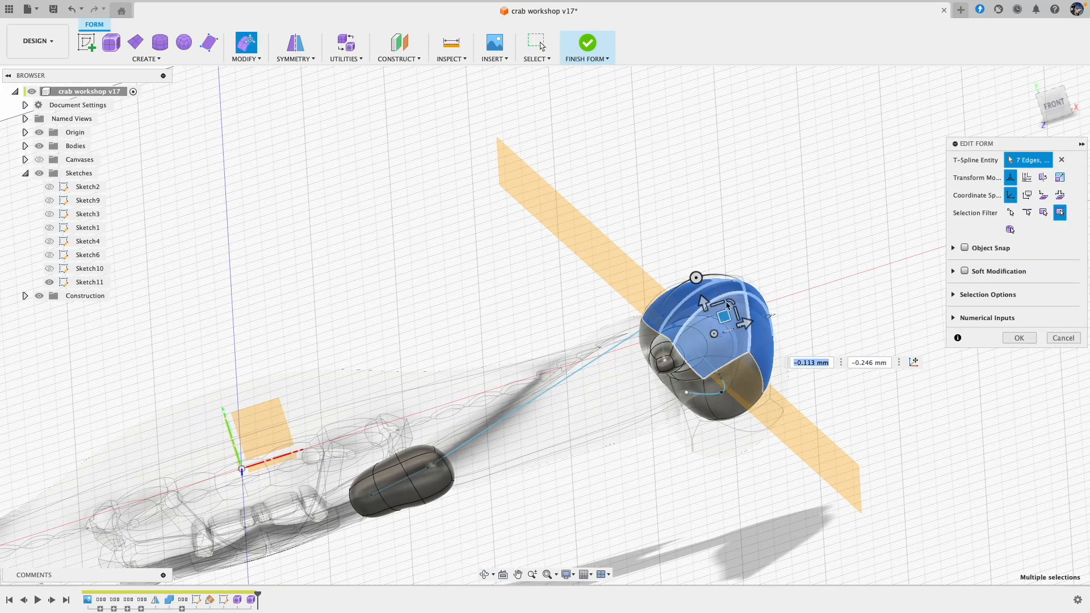
{"action": "left_click", "coordinate": [813, 271]}
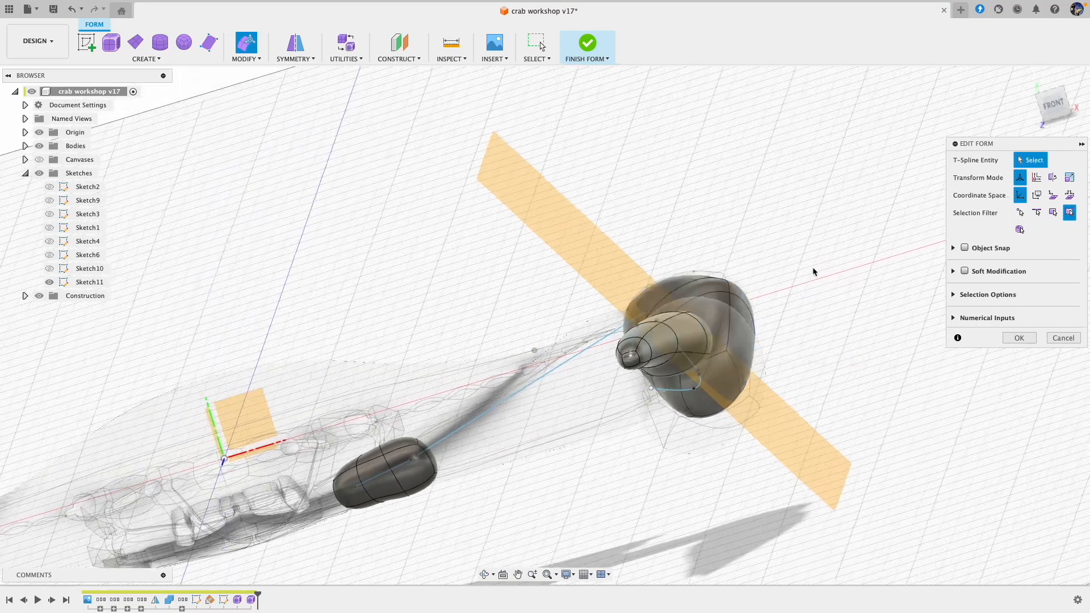
Step: Adjust individual faces of the bulged joint segment to refine how it meets the neighbouring leg segment and claw
{"action": "scroll", "coordinate": [813, 271], "scroll_direction": "left", "scroll_amount": 5, "text": "shift"}
{"action": "scroll", "coordinate": [814, 271], "scroll_direction": "right", "scroll_amount": 5, "text": "shift"}
{"action": "middle_click_drag", "start_coordinate": [812, 271], "coordinate": [710, 359], "text": "shift"}
{"action": "left_click", "coordinate": [710, 359]}
{"action": "left_click", "coordinate": [710, 340], "text": "shift"}
{"action": "left_click", "coordinate": [701, 388], "text": "shift"}
{"action": "scroll", "coordinate": [709, 375], "scroll_direction": "down", "scroll_amount": 1}
{"action": "left_click_drag", "start_coordinate": [700, 382], "coordinate": [702, 393]}
{"action": "middle_click_drag", "start_coordinate": [703, 392], "coordinate": [733, 331], "text": "shift"}
{"action": "left_click", "coordinate": [734, 332]}
Step: Select adjoining faces on the outer side of the bulged segment, clear the selection and accept the form edit
{"action": "left_click", "coordinate": [619, 363]}
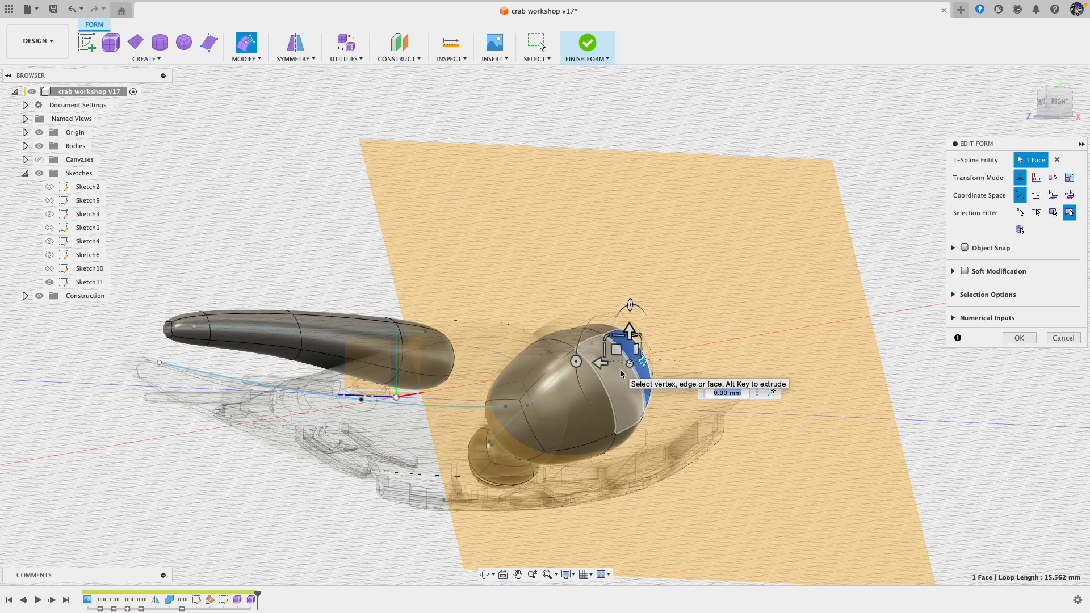
{"action": "left_click", "coordinate": [621, 381], "text": "shift"}
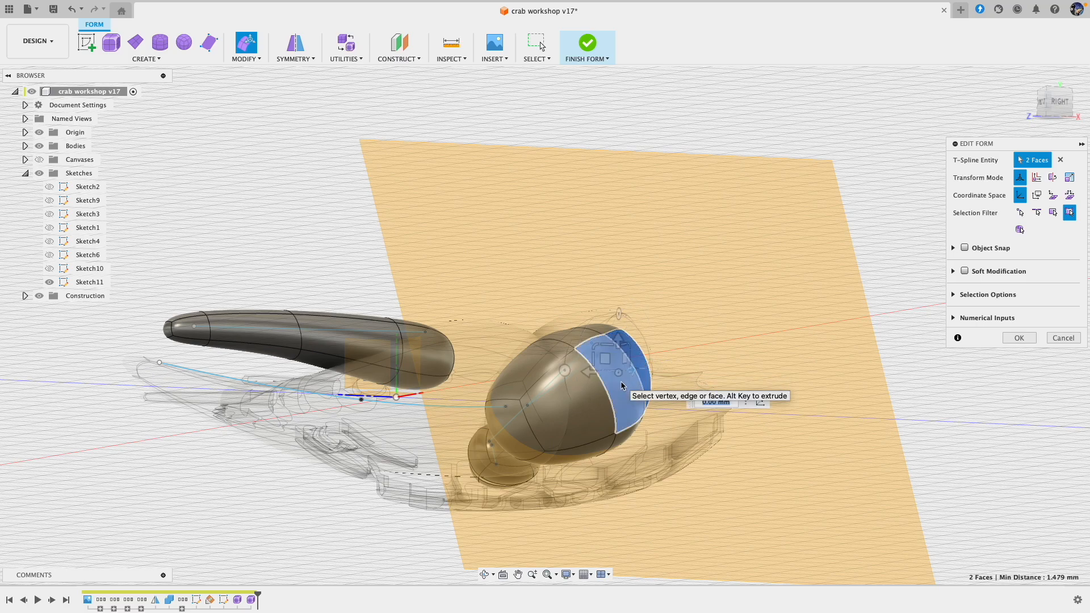
{"action": "left_click", "coordinate": [586, 399], "text": "shift"}
{"action": "left_click", "coordinate": [782, 310]}
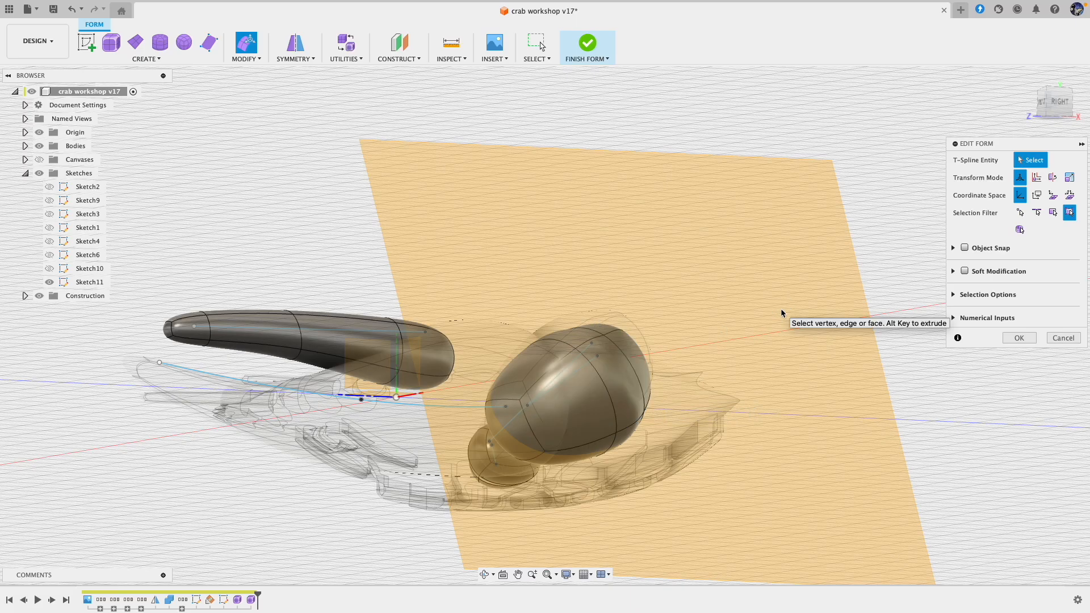
{"action": "middle_click_drag", "start_coordinate": [732, 313], "coordinate": [733, 314], "text": "shift"}
{"action": "left_click", "coordinate": [1019, 339]}
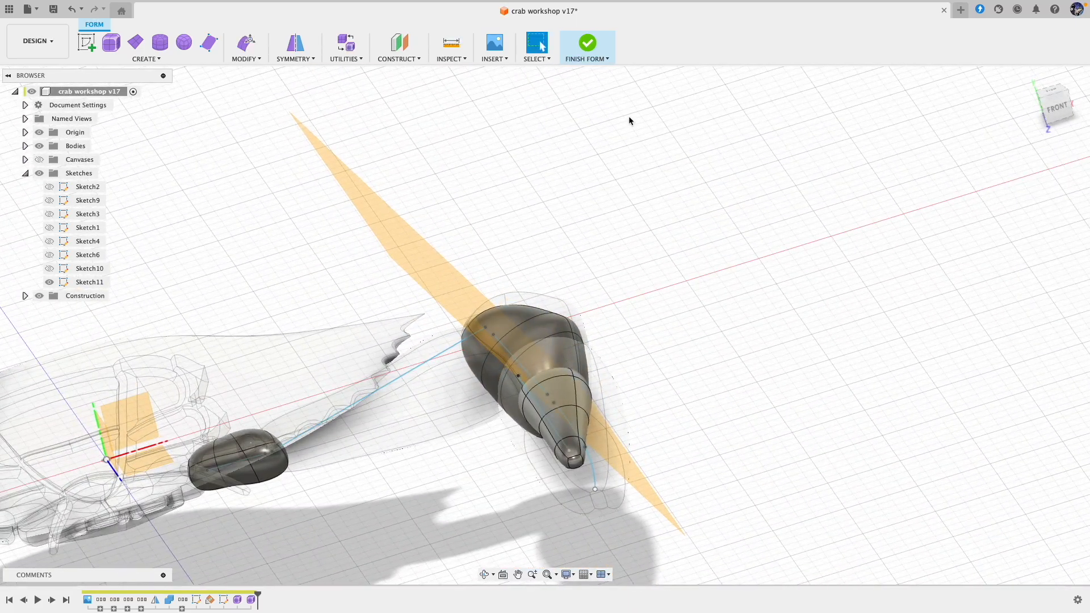
Step: Finish the joint segment's form and open Sketch11, the 3D leg skeleton, for editing
{"action": "left_click", "coordinate": [588, 45]}
{"action": "middle_click_drag", "start_coordinate": [642, 244], "coordinate": [642, 244], "text": "shift"}
{"action": "middle_click_drag", "start_coordinate": [552, 405], "coordinate": [553, 404], "text": "shift"}
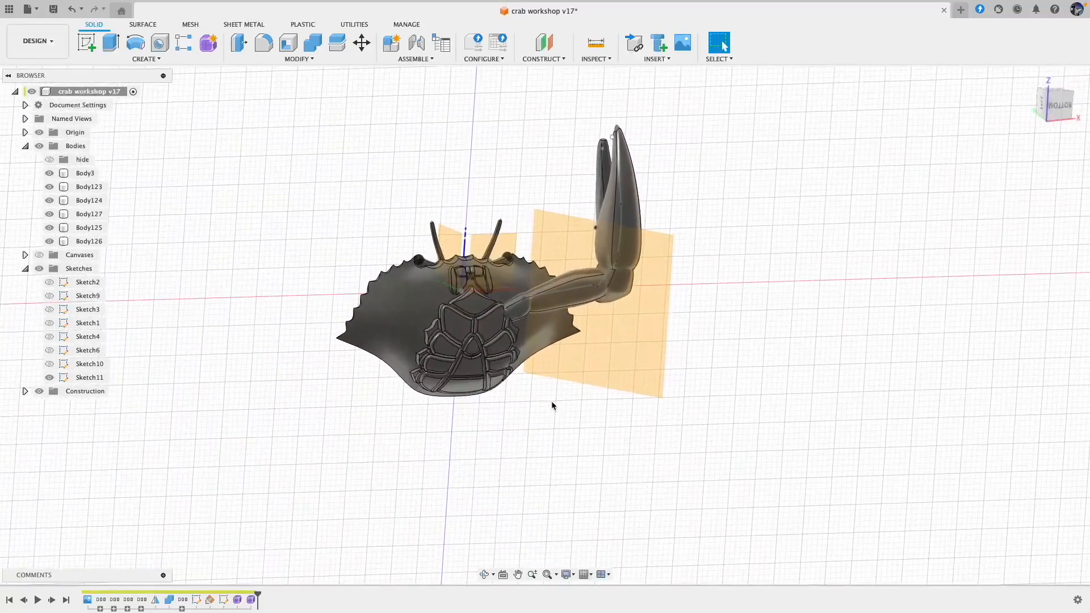
{"action": "double_click", "coordinate": [88, 377]}
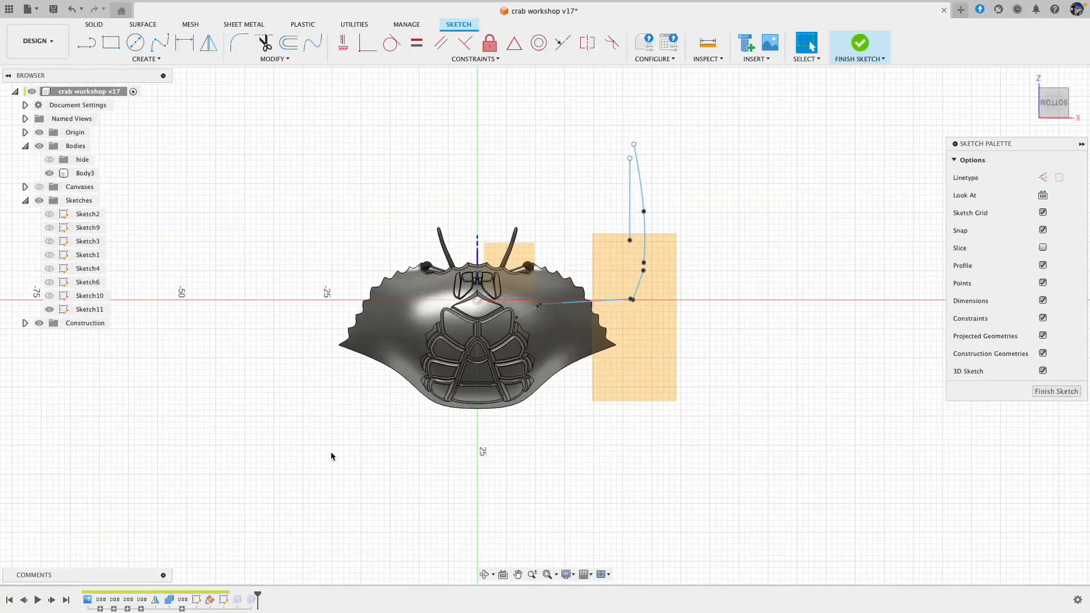
Step: Draw a line about 4.6 mm long from the abdomen plates' edge outward under the shell as the second leg's first segment
{"action": "middle_click_drag", "start_coordinate": [531, 331], "coordinate": [570, 396], "text": "shift"}
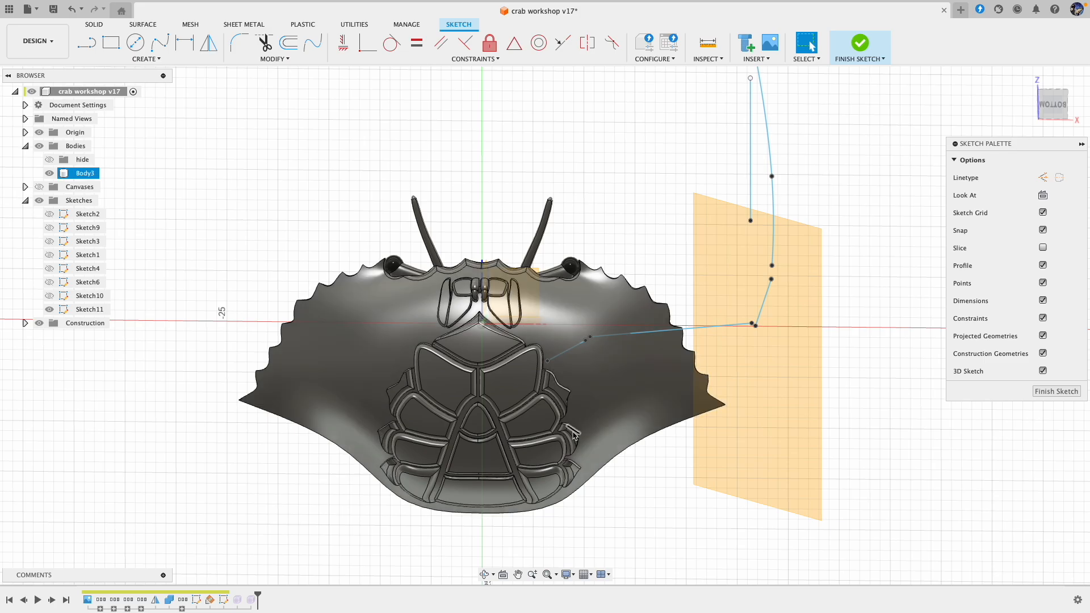
{"action": "left_click", "coordinate": [93, 49]}
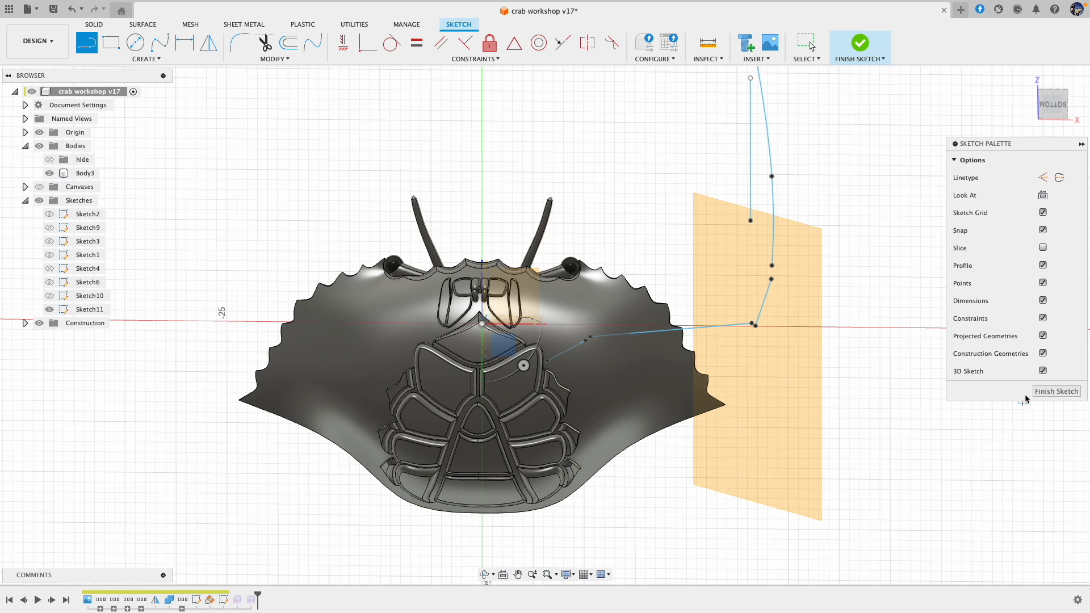
{"action": "left_click", "coordinate": [568, 417]}
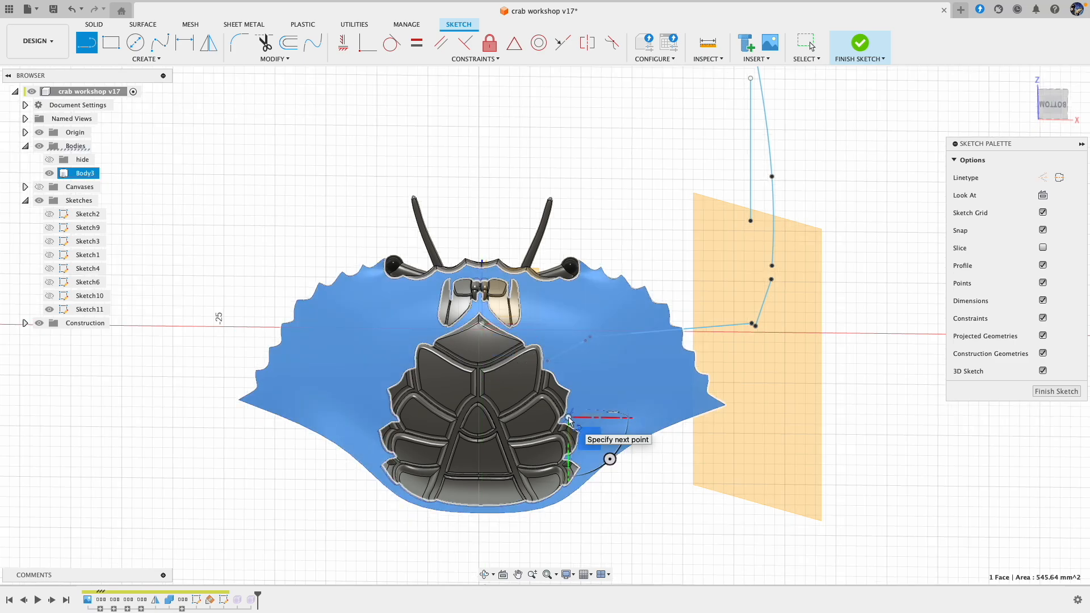
{"action": "double_click", "coordinate": [606, 392]}
Step: Draw the second leg's long segment, about 14.6 mm, from near the first segment's outer end out past the shell's edge
{"action": "middle_click_drag", "start_coordinate": [633, 423], "coordinate": [640, 410], "text": "shift"}
{"action": "scroll", "coordinate": [640, 410], "scroll_direction": "left", "scroll_amount": 3, "text": "shift"}
{"action": "scroll", "coordinate": [640, 410], "scroll_direction": "right", "scroll_amount": 8, "text": "shift"}
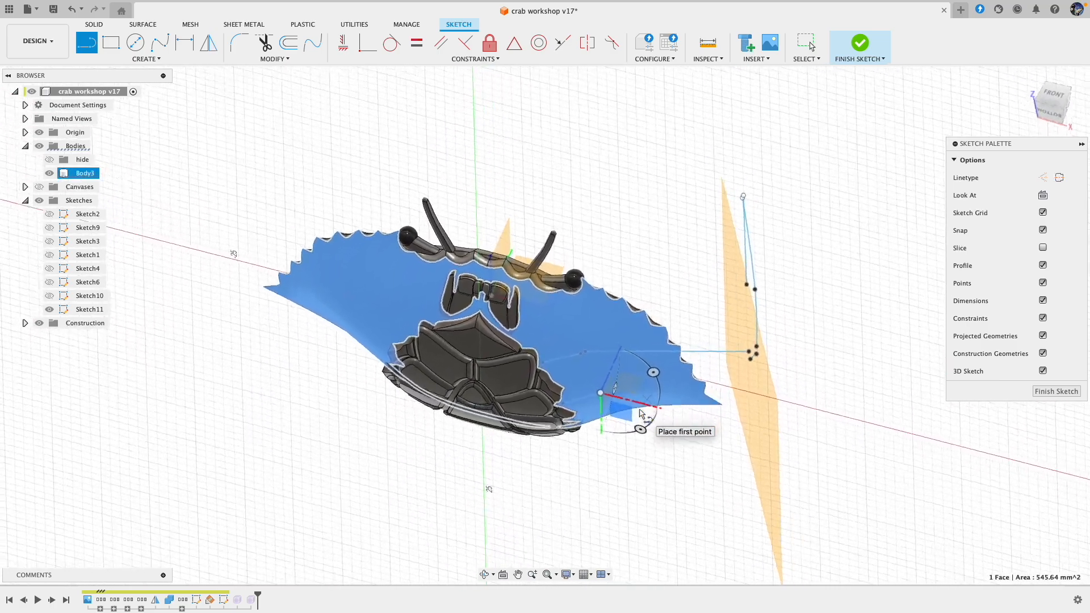
{"action": "scroll", "coordinate": [640, 409], "scroll_direction": "down", "scroll_amount": 8, "text": "shift"}
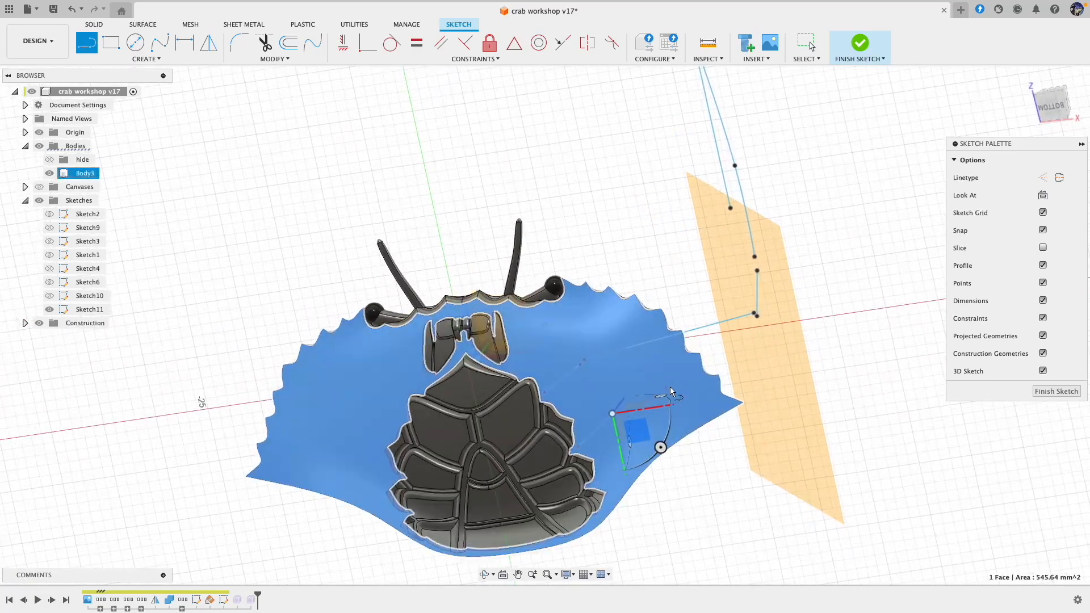
{"action": "scroll", "coordinate": [668, 414], "scroll_direction": "right", "scroll_amount": 8, "text": "shift"}
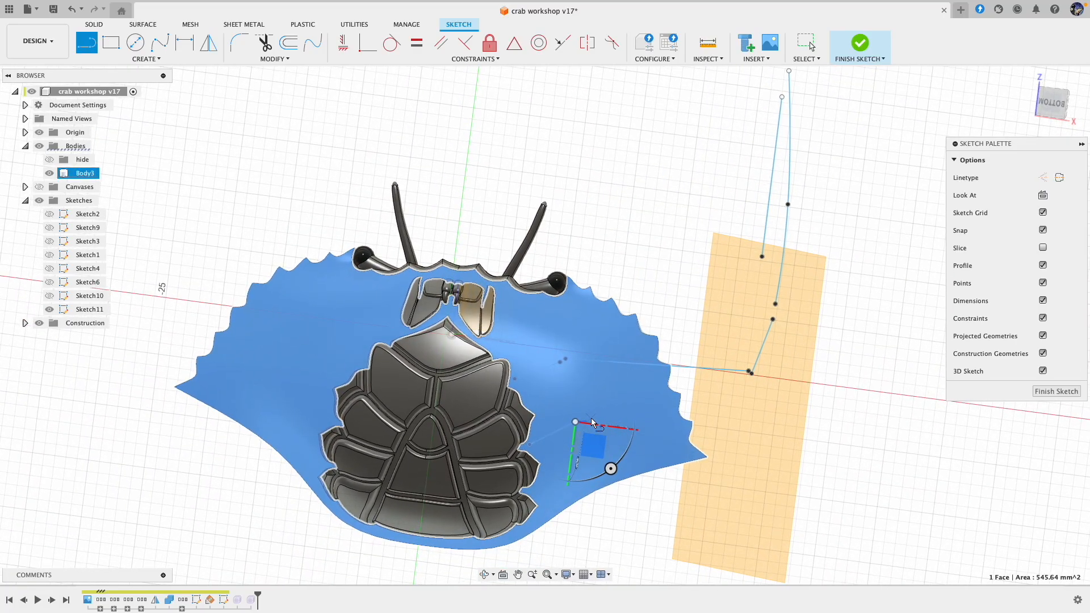
{"action": "scroll", "coordinate": [584, 423], "scroll_direction": "up", "scroll_amount": 5}
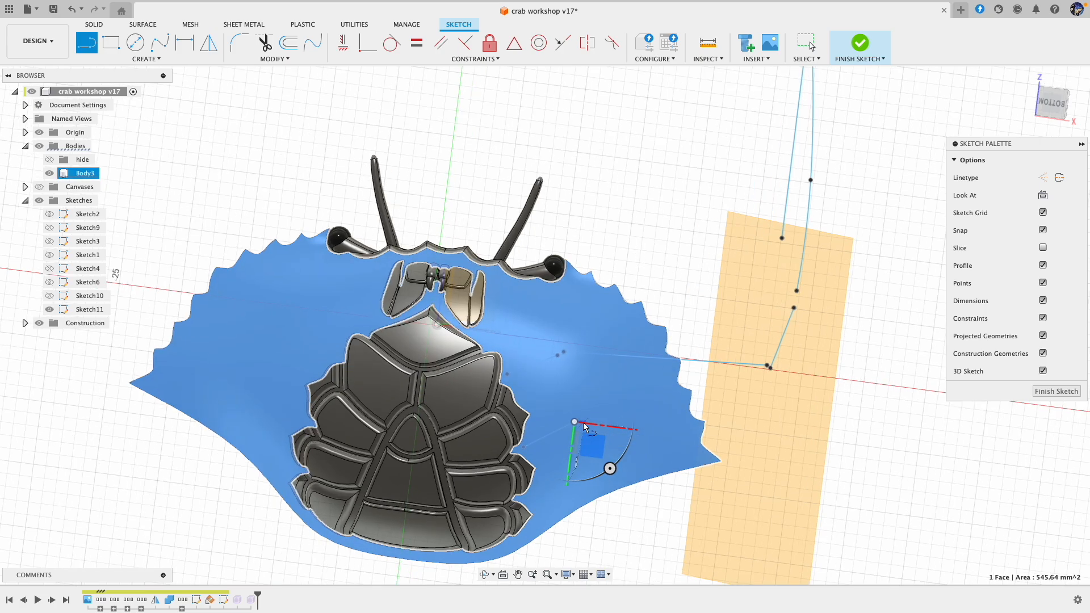
{"action": "left_click", "coordinate": [580, 417]}
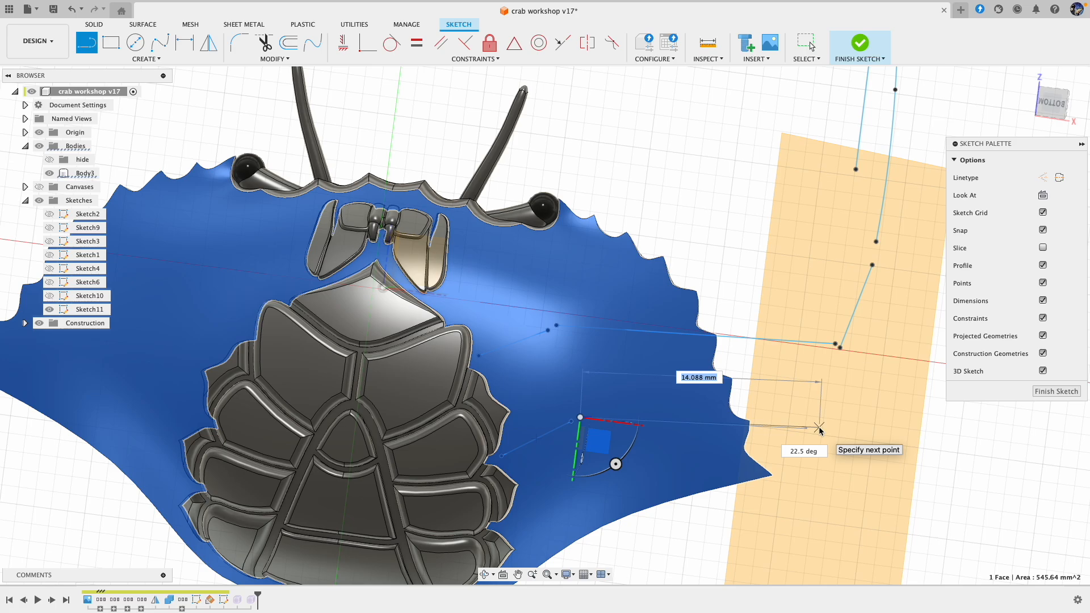
{"action": "middle_click_drag", "start_coordinate": [819, 430], "coordinate": [784, 412], "text": "shift"}
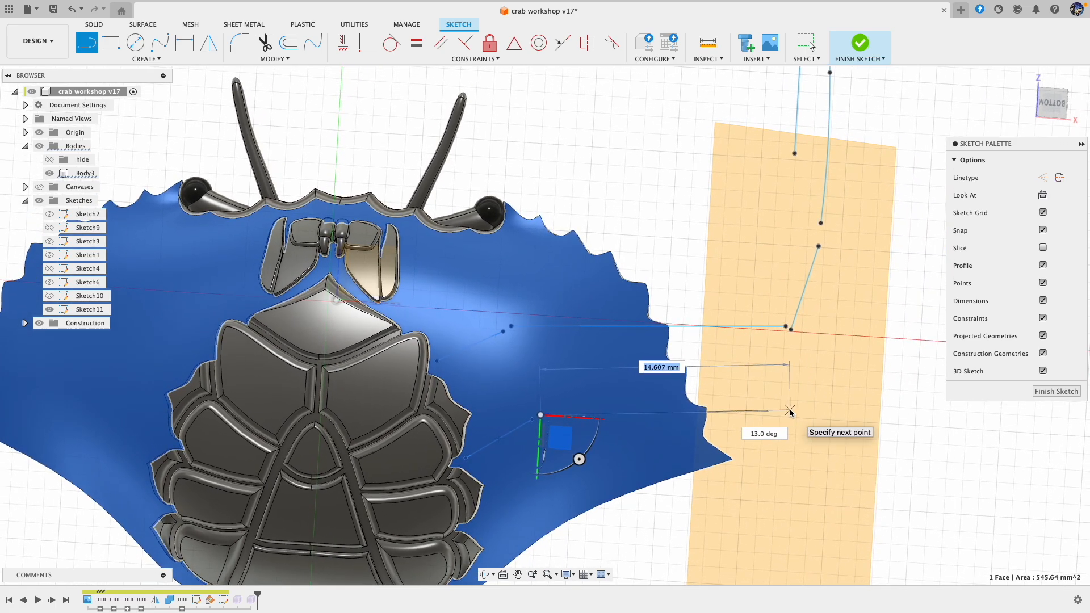
{"action": "double_click", "coordinate": [789, 410]}
Step: Add a downward segment and an end segment about 6.6 mm long to the second leg's skeleton, and finish the sketch
{"action": "mouse_move", "coordinate": [790, 411]}
{"action": "middle_mouse_down", "text": "shift"}
{"action": "mouse_move", "coordinate": [727, 395]}
{"action": "mouse_move", "coordinate": [697, 294]}
{"action": "mouse_move", "coordinate": [714, 261]}
{"action": "middle_mouse_up", "text": "shift"}
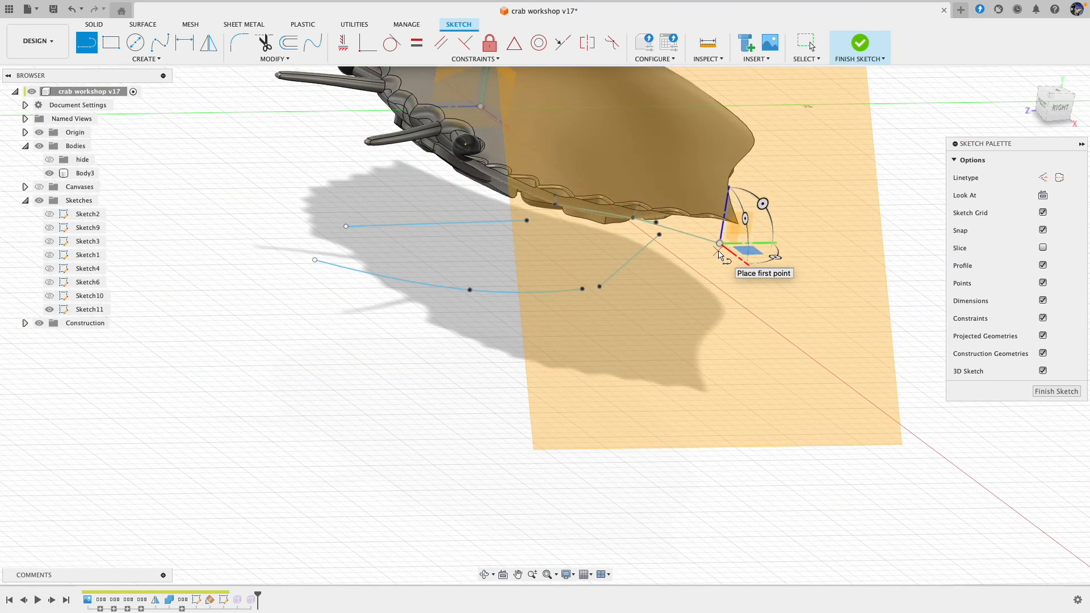
{"action": "left_click", "coordinate": [719, 250]}
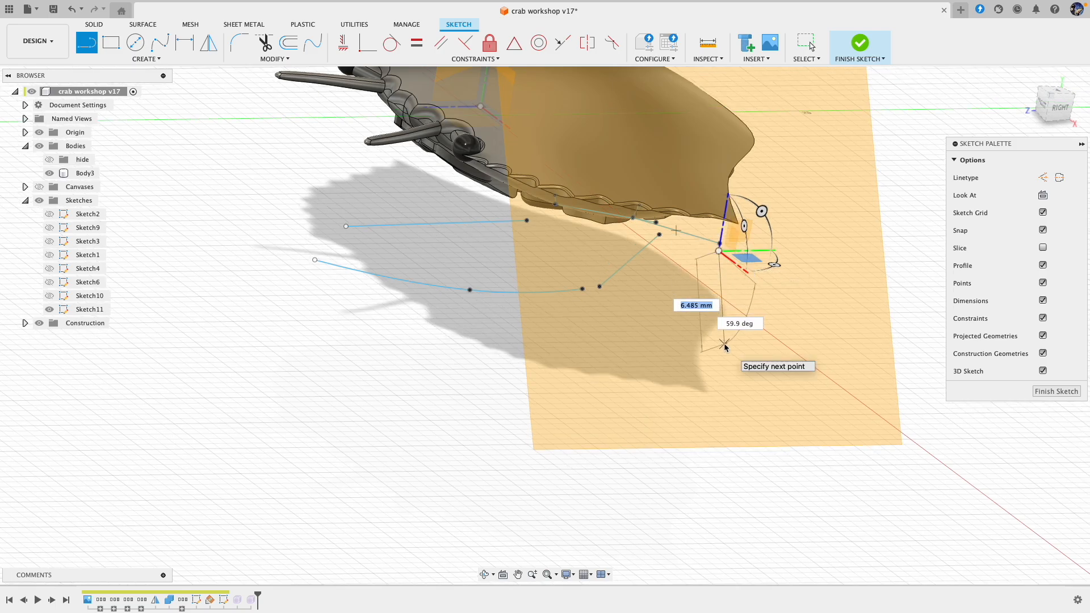
{"action": "double_click", "coordinate": [731, 369]}
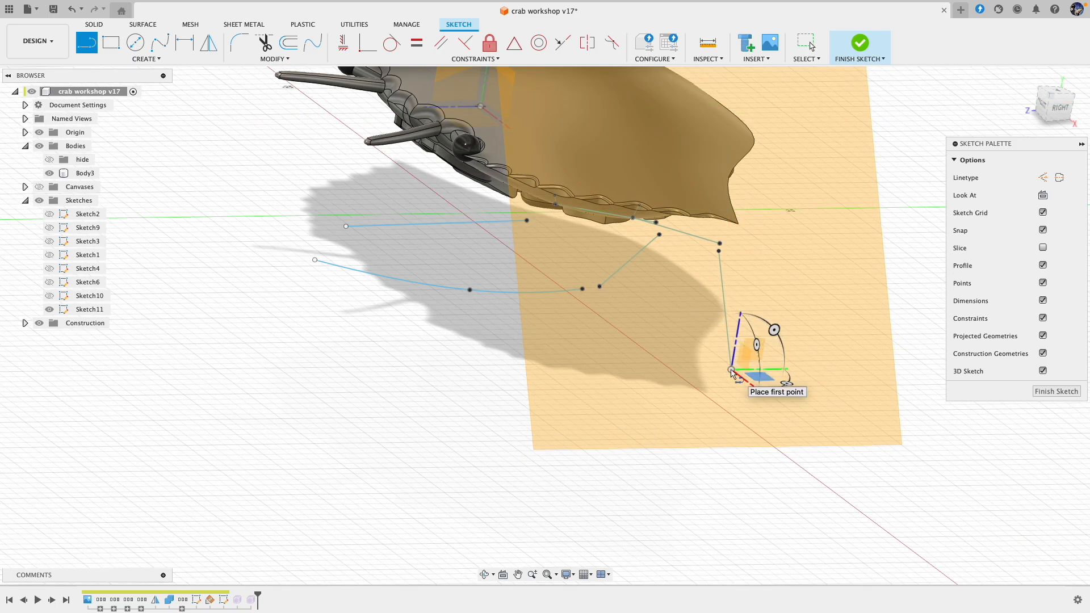
{"action": "left_click", "coordinate": [731, 378]}
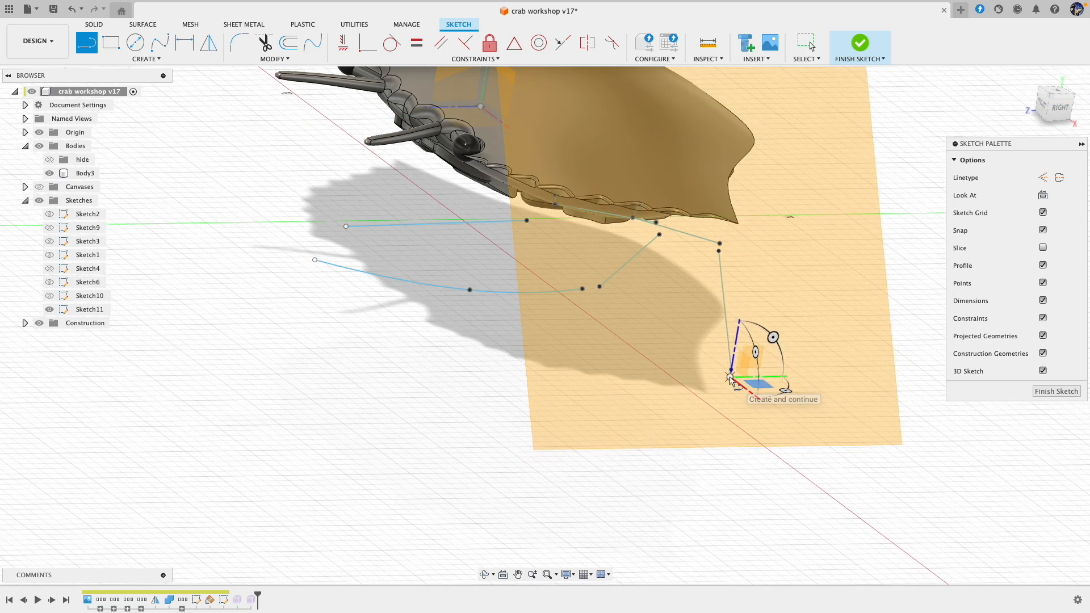
{"action": "double_click", "coordinate": [669, 436]}
{"action": "scroll", "coordinate": [870, 324], "scroll_direction": "left", "scroll_amount": 10, "text": "shift"}
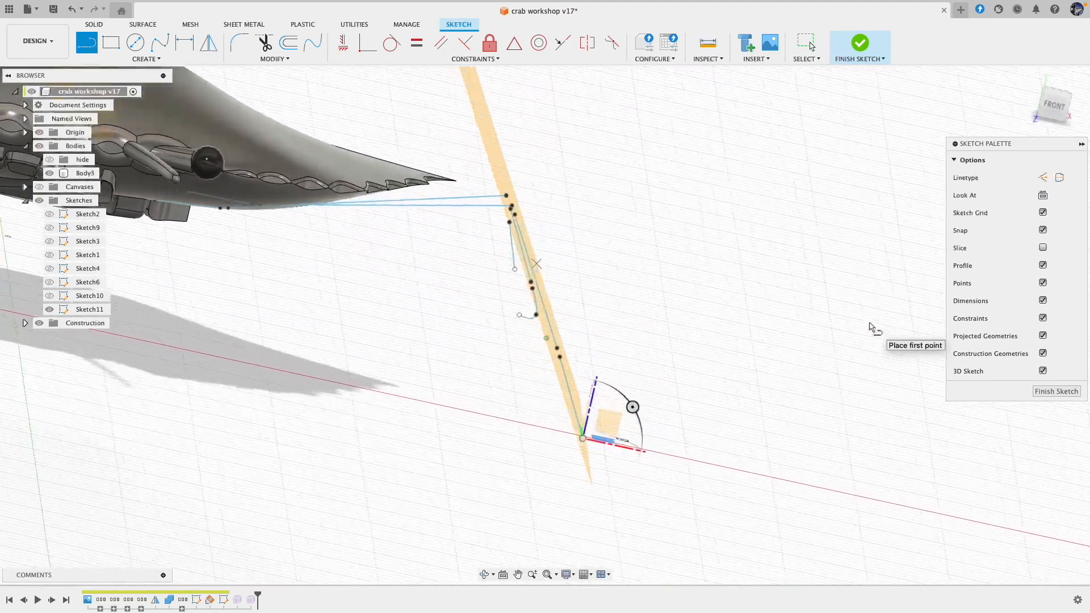
{"action": "scroll", "coordinate": [870, 324], "scroll_direction": "right", "scroll_amount": 10, "text": "shift"}
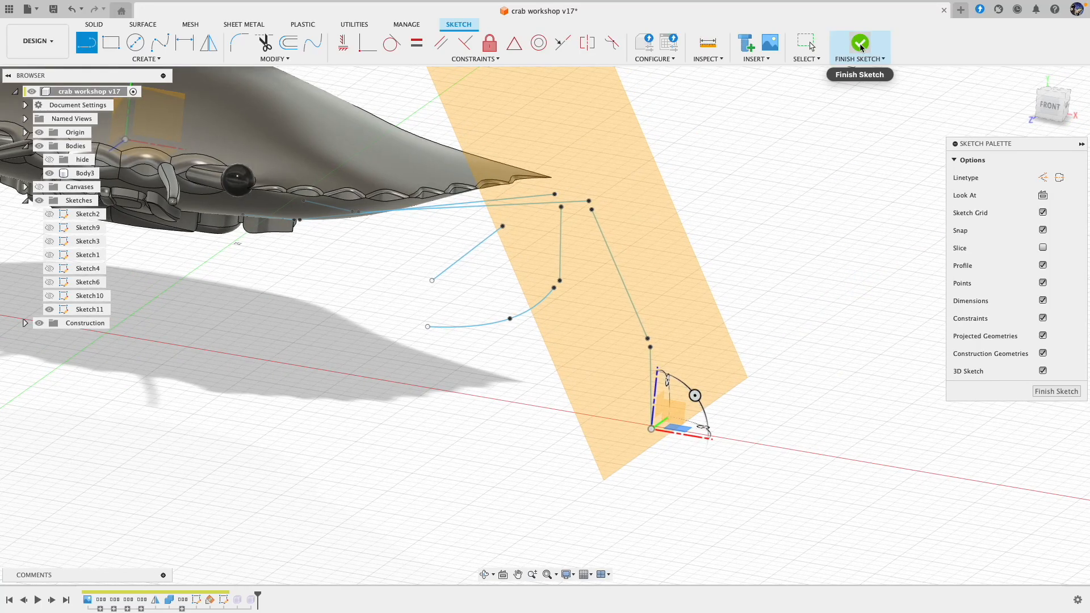
{"action": "left_click", "coordinate": [861, 45]}
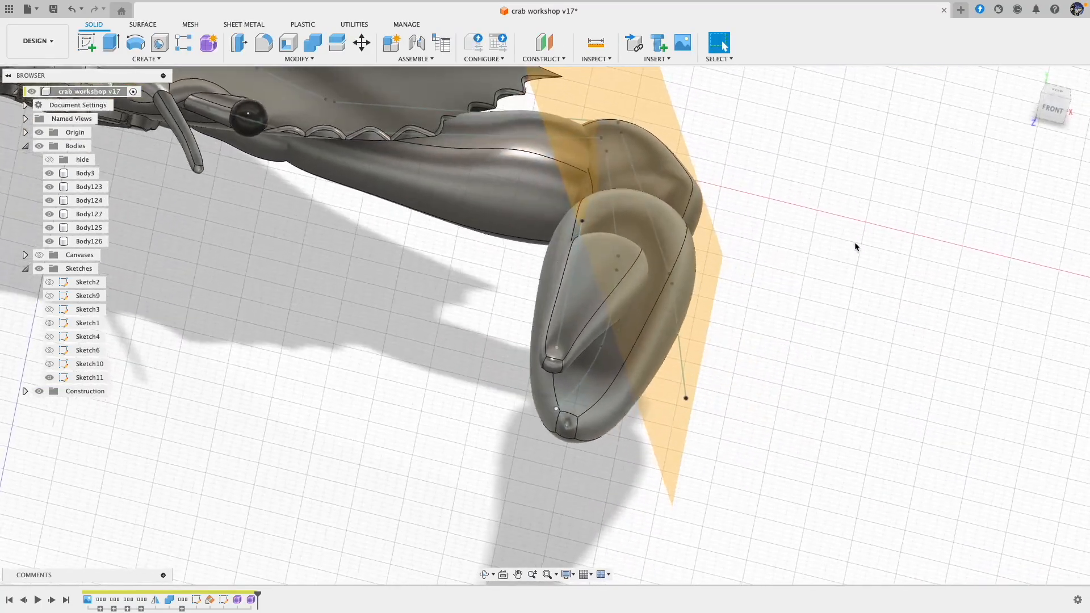
Step: Create a form with a 3 mm Pipe along the second leg's innermost line, using smooth display and square ends
{"action": "scroll", "coordinate": [854, 243], "scroll_direction": "down", "scroll_amount": 10, "text": "shift"}
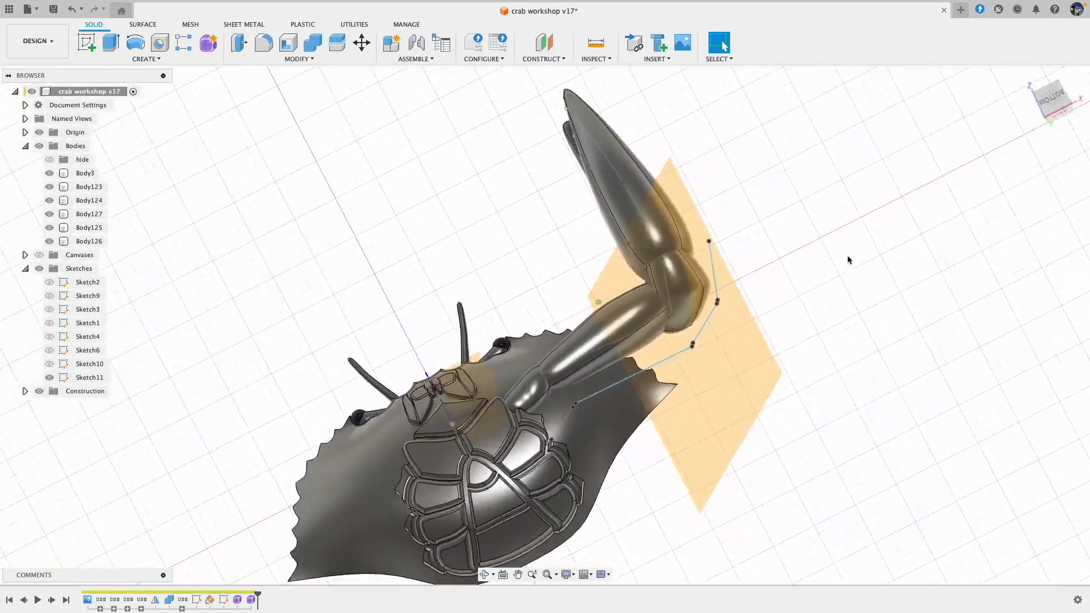
{"action": "scroll", "coordinate": [767, 212], "scroll_direction": "left", "scroll_amount": 5, "text": "shift"}
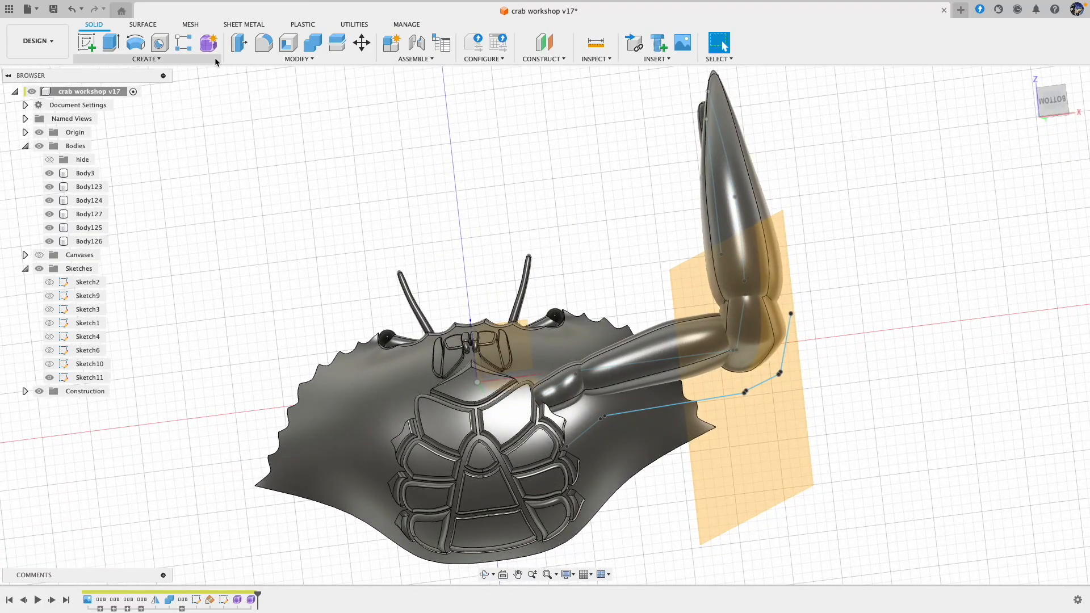
{"action": "left_click", "coordinate": [208, 43]}
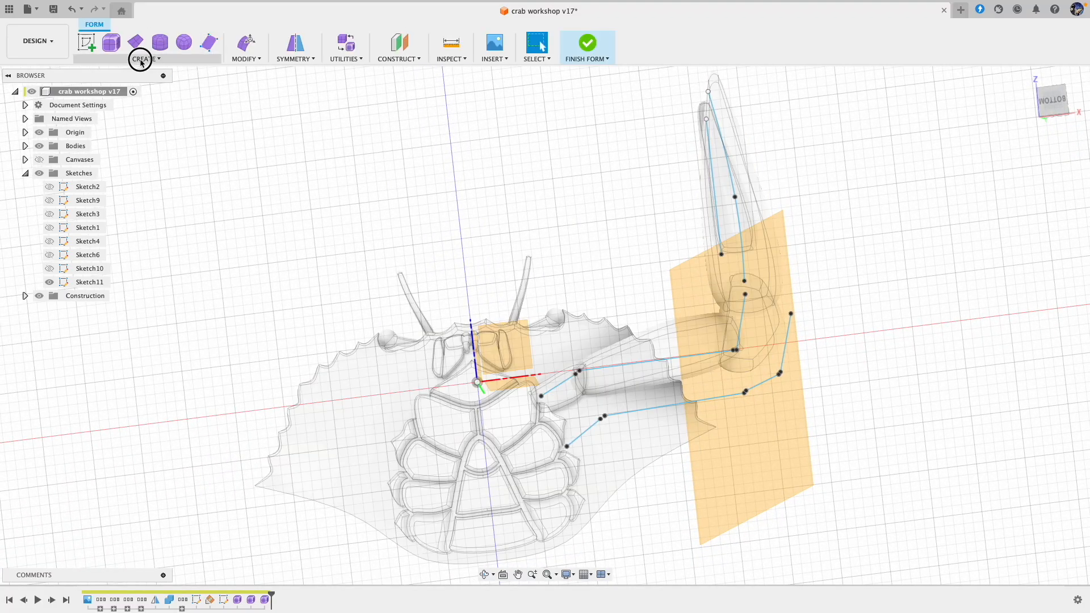
{"action": "left_click", "coordinate": [141, 59]}
{"action": "left_click", "coordinate": [111, 159]}
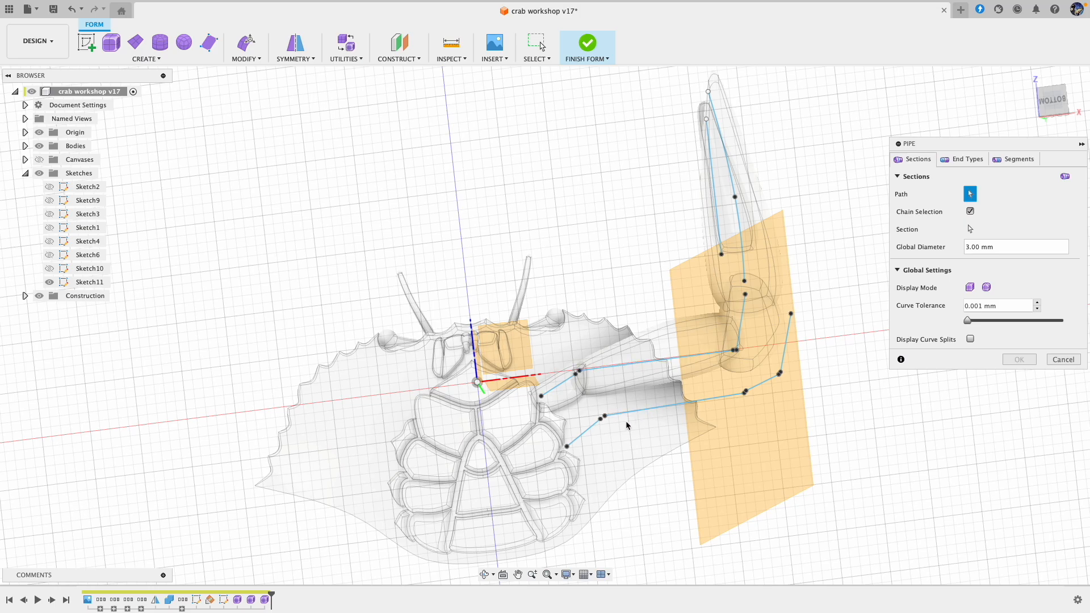
{"action": "left_click", "coordinate": [589, 431]}
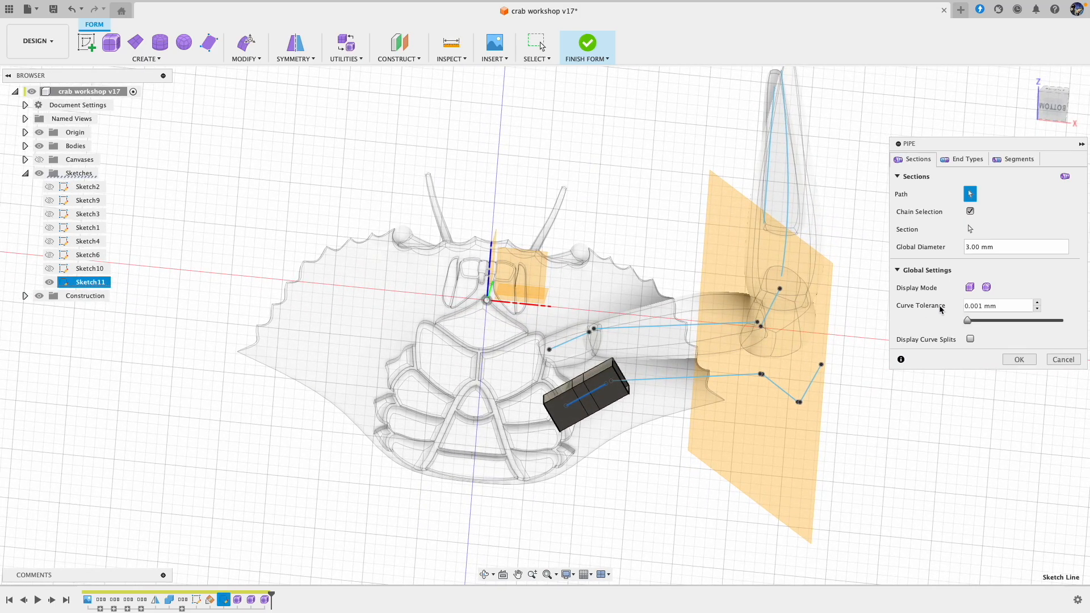
{"action": "left_click", "coordinate": [987, 288]}
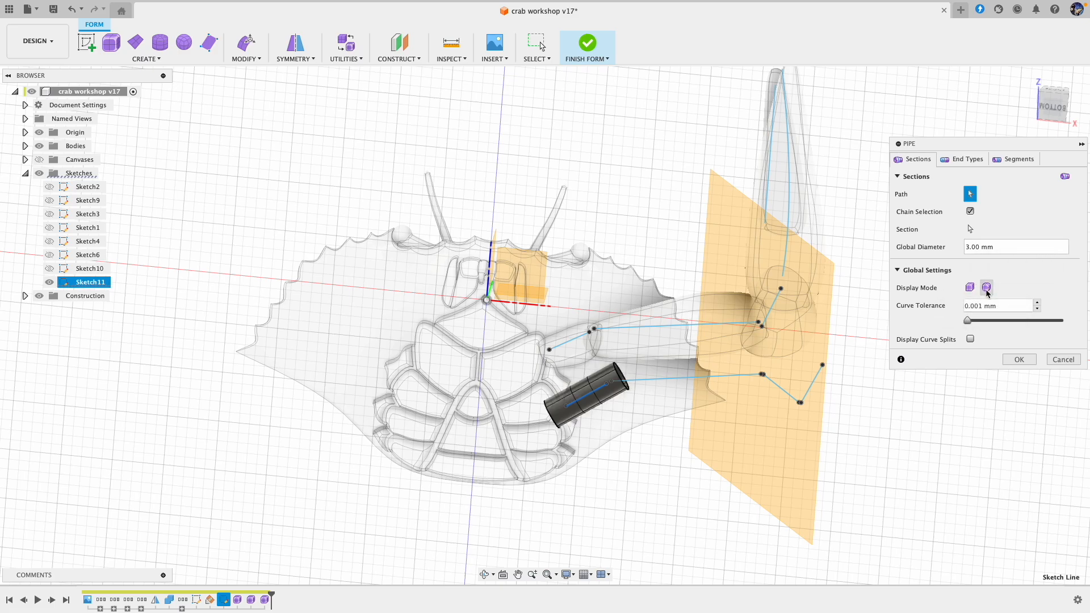
{"action": "left_click", "coordinate": [957, 161]}
{"action": "left_click", "coordinate": [986, 211]}
{"action": "left_click", "coordinate": [985, 228]}
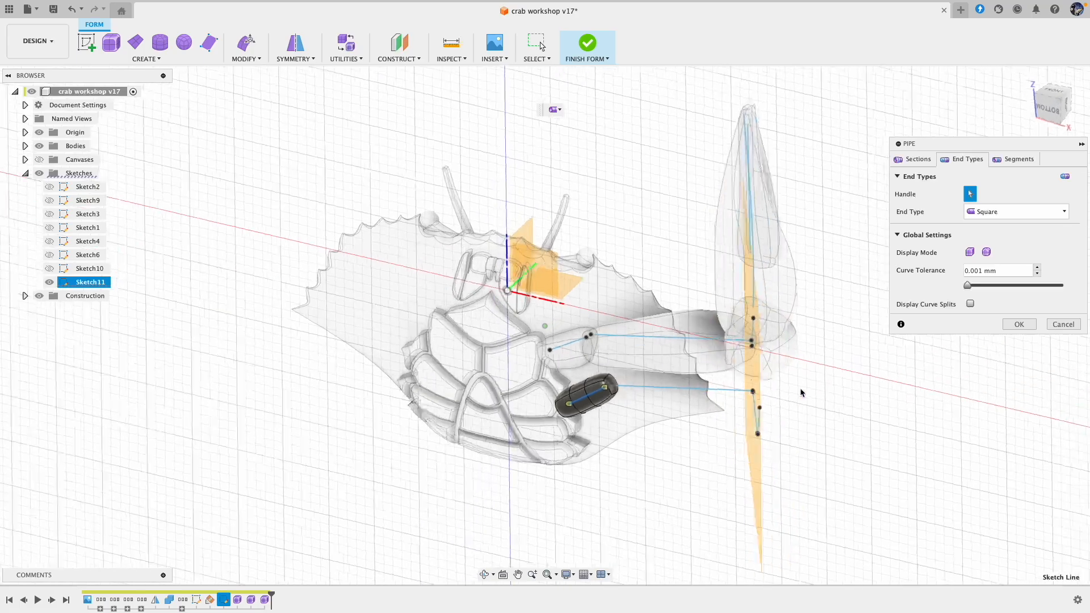
{"action": "left_click", "coordinate": [1026, 328]}
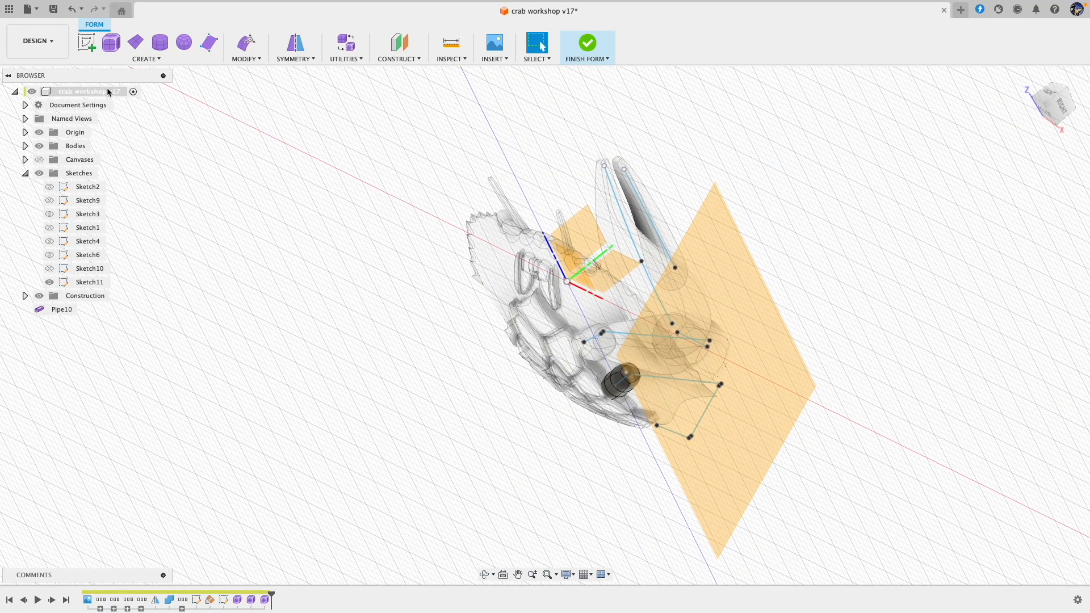
Step: Create another 3 mm Pipe with smooth display and square ends along the second leg's downward segment beyond the shell
{"action": "left_click", "coordinate": [149, 58]}
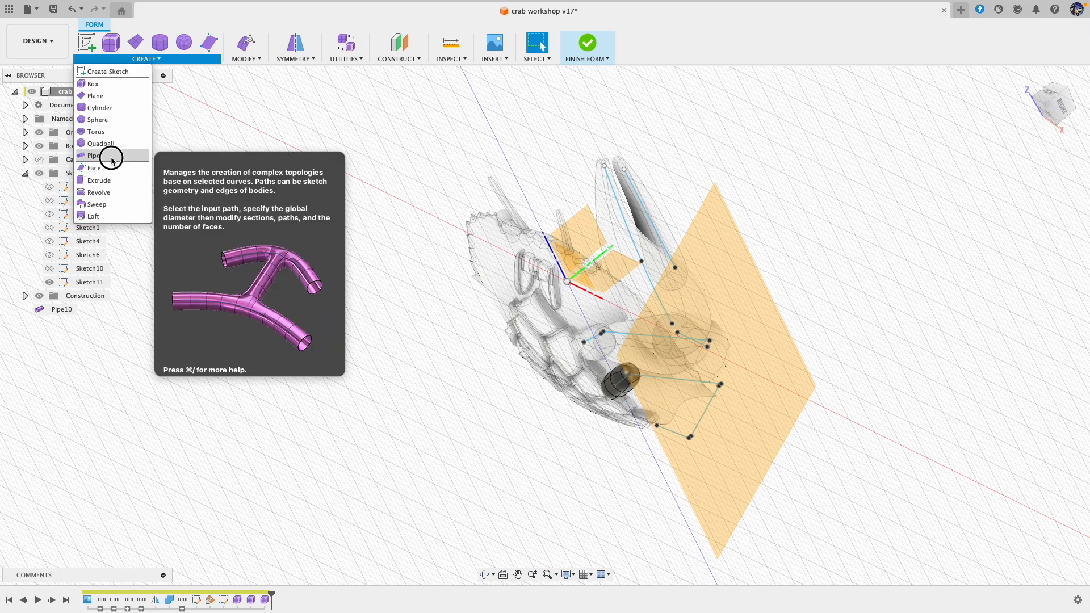
{"action": "left_click", "coordinate": [121, 147]}
{"action": "left_click", "coordinate": [704, 417]}
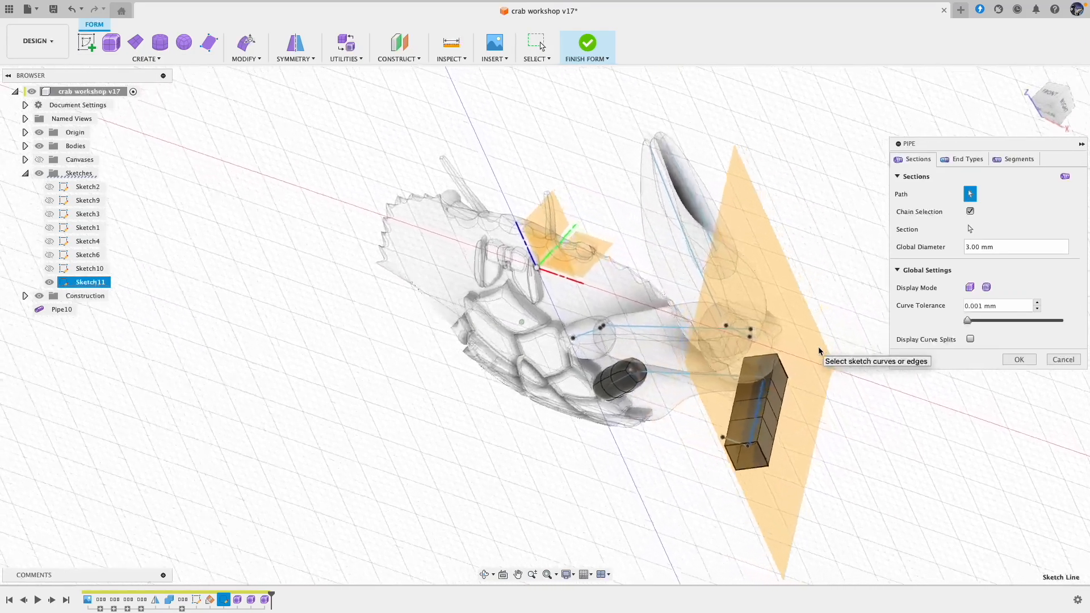
{"action": "left_click", "coordinate": [987, 286]}
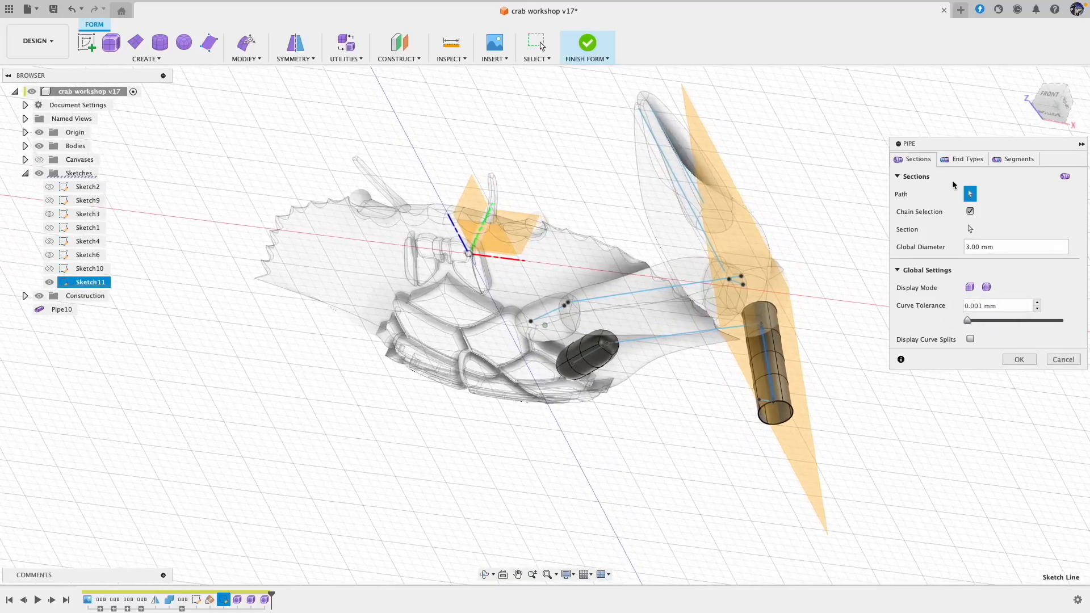
{"action": "left_click", "coordinate": [959, 160]}
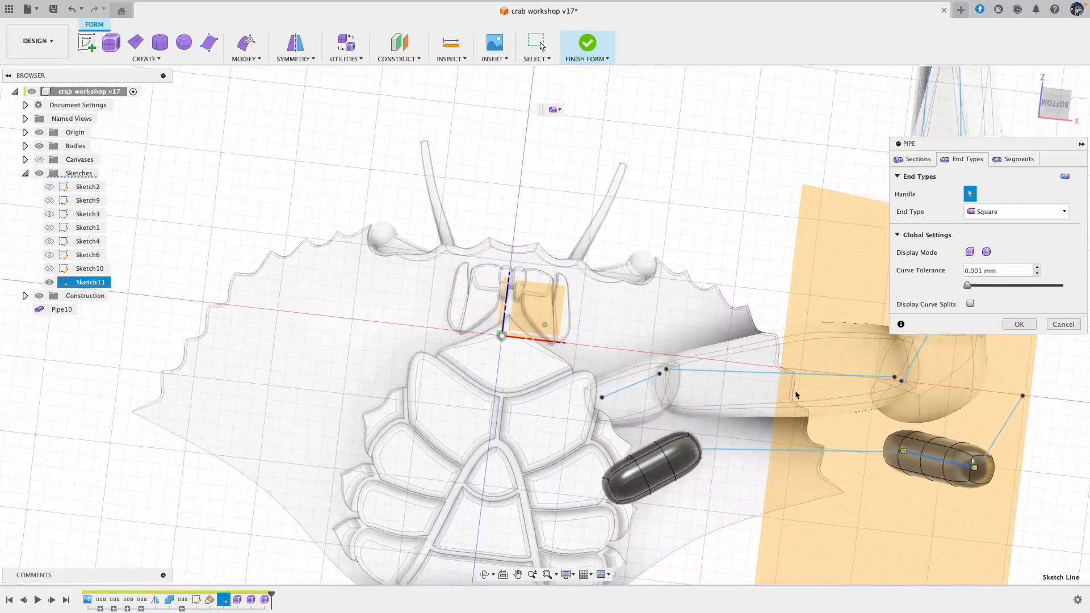
{"action": "left_click", "coordinate": [1019, 326]}
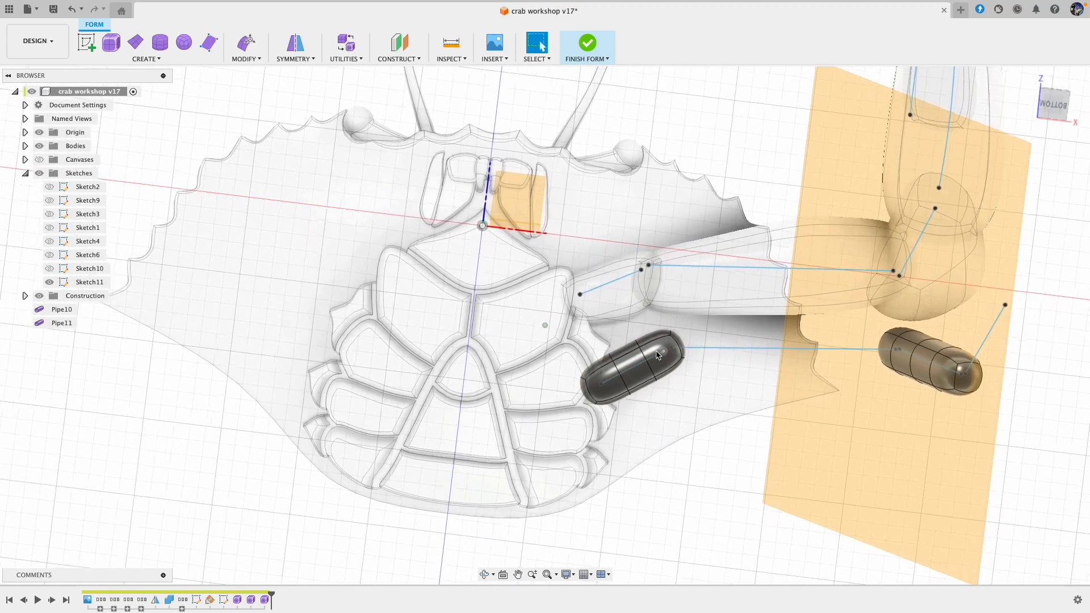
Step: Edit the form to rotate the outer end of the innermost pipe by about 5 degrees, and clear the selection
{"action": "left_click", "coordinate": [248, 44]}
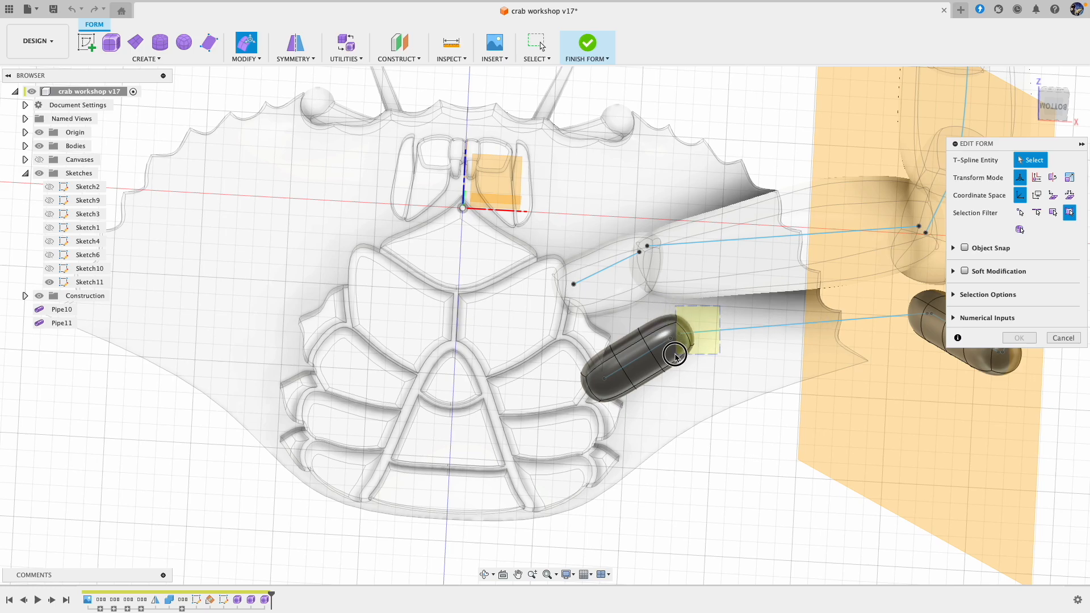
{"action": "left_click_drag", "start_coordinate": [669, 357], "coordinate": [735, 345]}
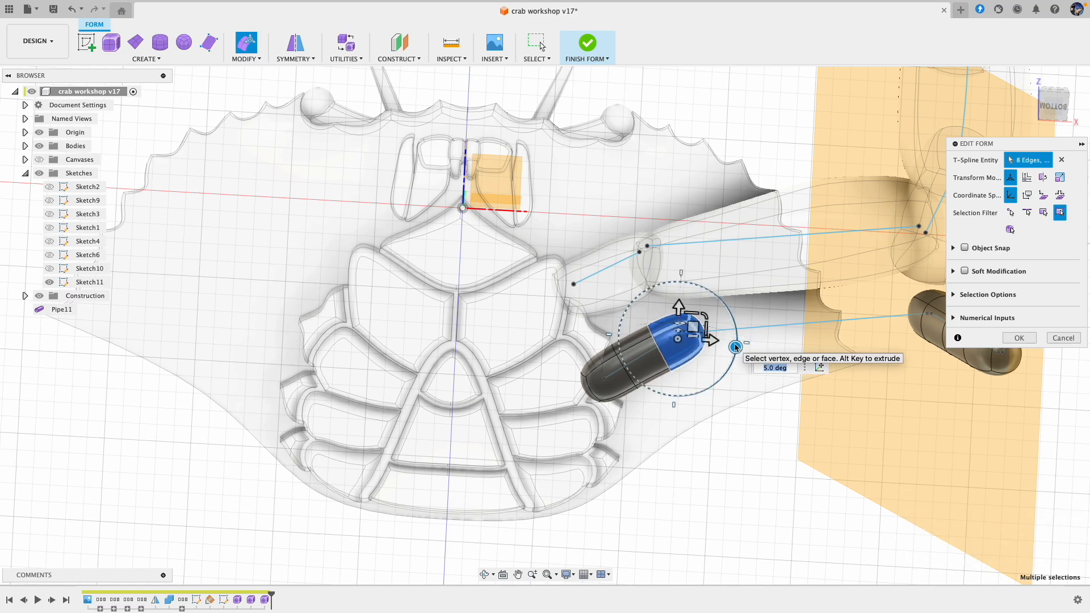
{"action": "mouse_move", "coordinate": [698, 377]}
{"action": "middle_mouse_down", "text": "shift"}
{"action": "mouse_move", "coordinate": [706, 417]}
{"action": "mouse_move", "coordinate": [738, 444]}
{"action": "middle_mouse_up", "text": "shift"}
{"action": "left_click", "coordinate": [738, 464]}
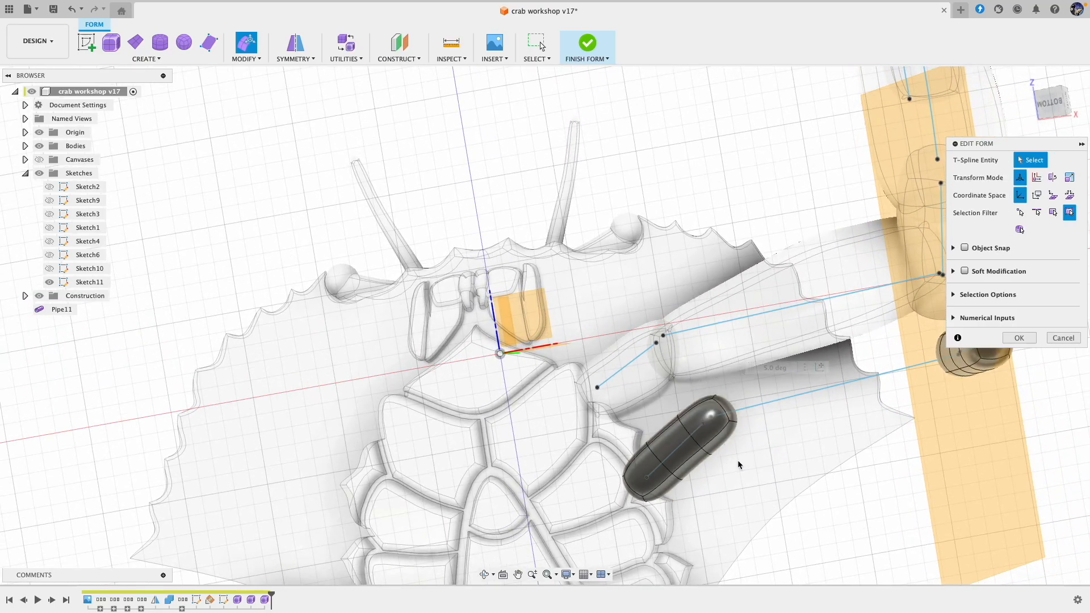
Step: Pull in the innermost pipe's outer end, rotate the lower face at its inner end 15 degrees, and shift that face about 0.26 mm
{"action": "left_click", "coordinate": [724, 447]}
{"action": "left_click_drag", "start_coordinate": [731, 414], "coordinate": [714, 437]}
{"action": "left_click", "coordinate": [665, 492]}
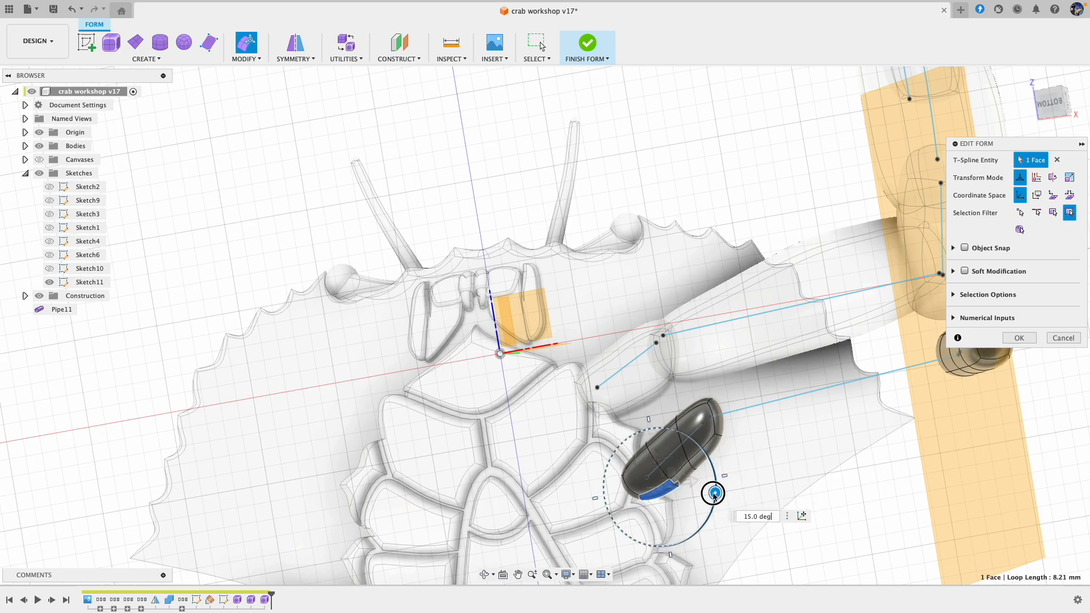
{"action": "mouse_move", "coordinate": [672, 473]}
{"action": "left_mouse_down"}
{"action": "mouse_move", "coordinate": [672, 458]}
{"action": "mouse_move", "coordinate": [671, 470]}
{"action": "left_mouse_up"}
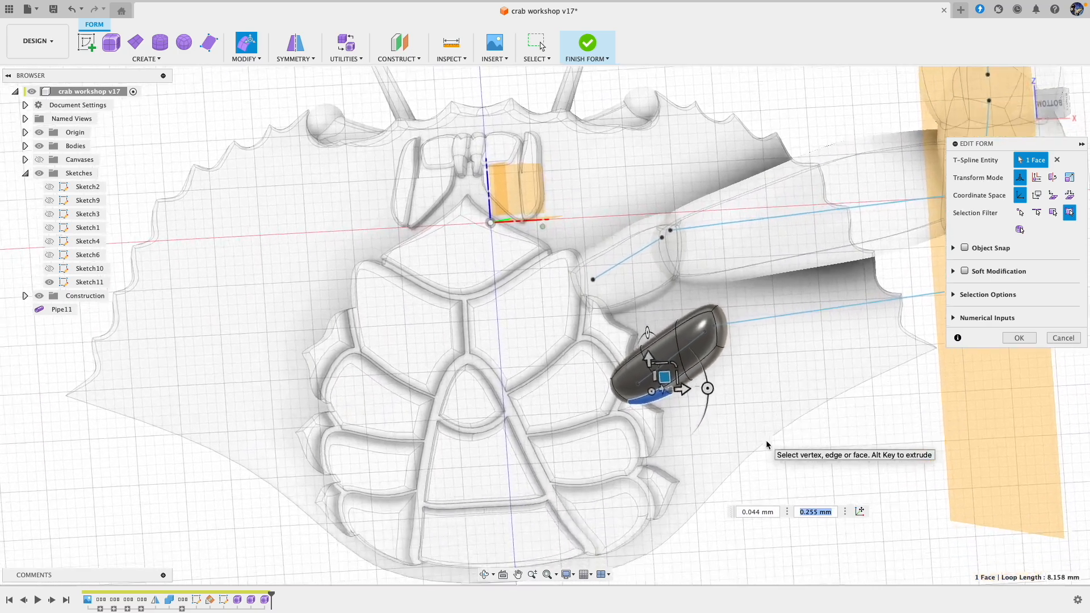
{"action": "scroll", "coordinate": [766, 445], "scroll_direction": "up", "scroll_amount": 4}
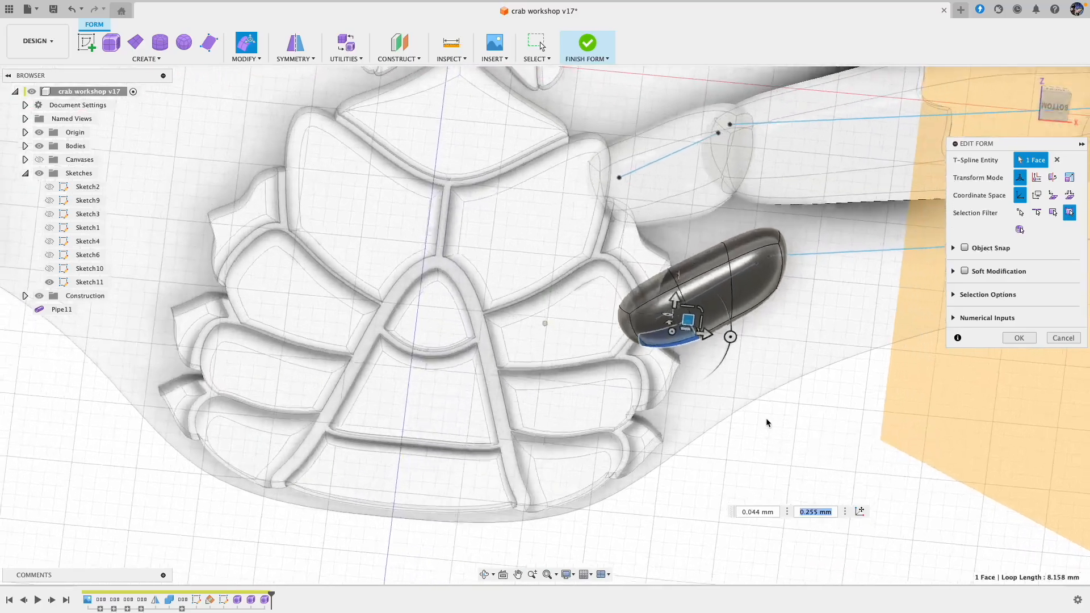
{"action": "scroll", "coordinate": [778, 284], "scroll_direction": "down", "scroll_amount": 10, "text": "shift"}
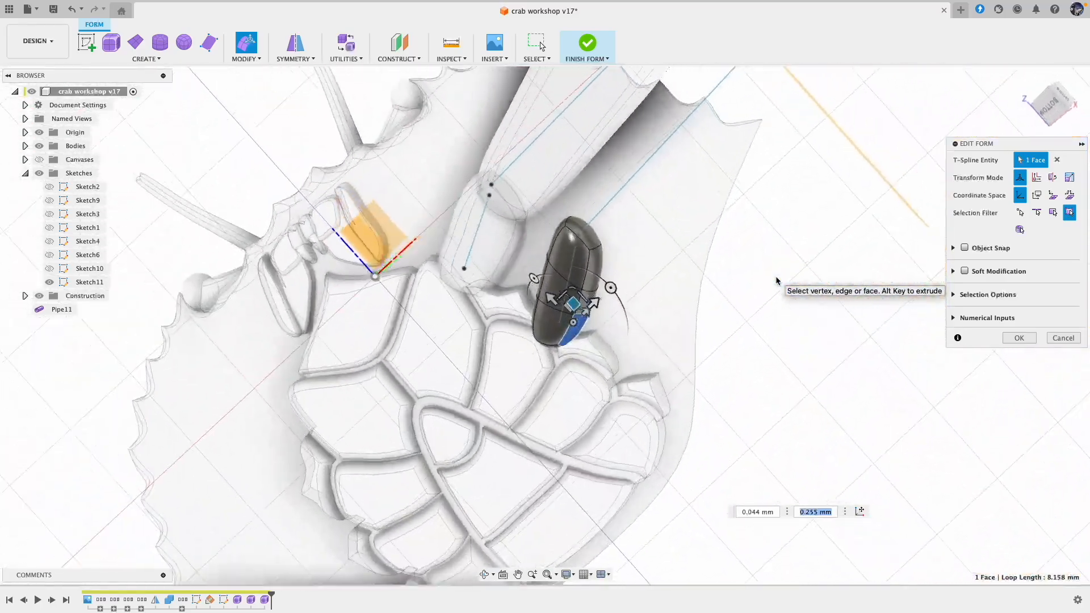
{"action": "scroll", "coordinate": [778, 281], "scroll_direction": "left", "scroll_amount": 10, "text": "shift"}
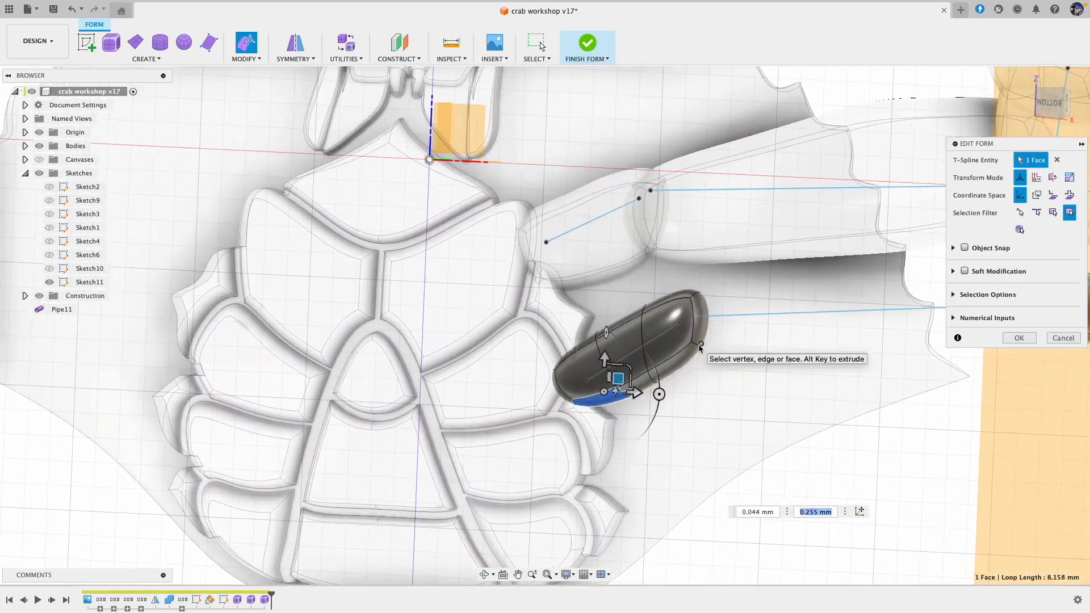
Step: Move the lower edge at the innermost pipe's outer end by about 0.14 mm and -0.32 mm
{"action": "left_click", "coordinate": [698, 348]}
{"action": "scroll", "coordinate": [696, 348], "scroll_direction": "right", "scroll_amount": 5, "text": "shift"}
{"action": "left_click", "coordinate": [700, 346]}
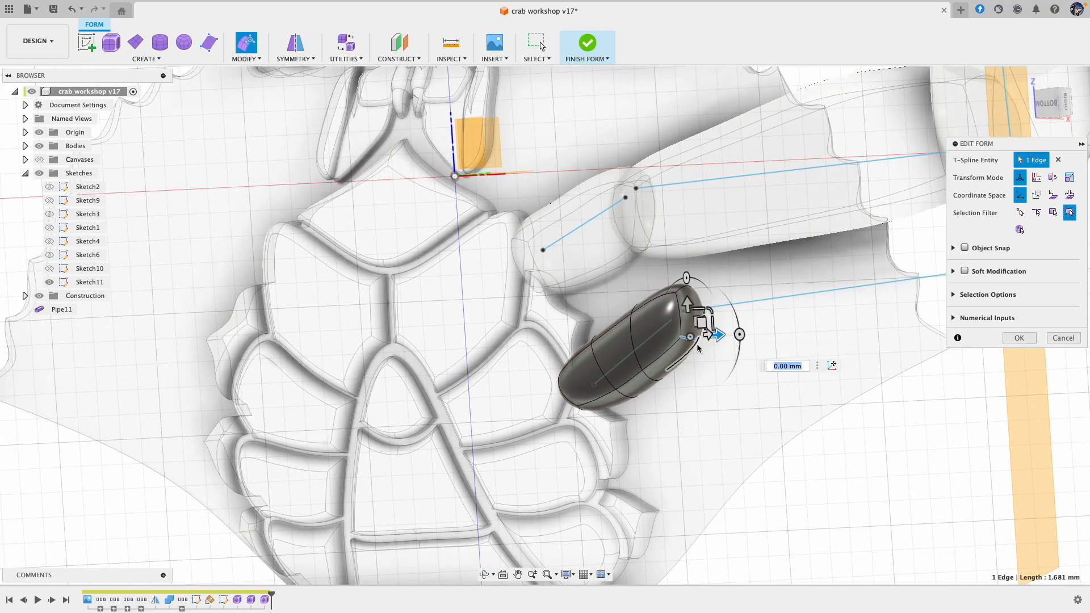
{"action": "scroll", "coordinate": [710, 342], "scroll_direction": "left", "scroll_amount": 4, "text": "shift"}
{"action": "scroll", "coordinate": [714, 340], "scroll_direction": "left", "scroll_amount": 6, "text": "shift"}
{"action": "left_click_drag", "start_coordinate": [714, 341], "coordinate": [721, 356]}
{"action": "left_click_drag", "start_coordinate": [718, 352], "coordinate": [715, 349]}
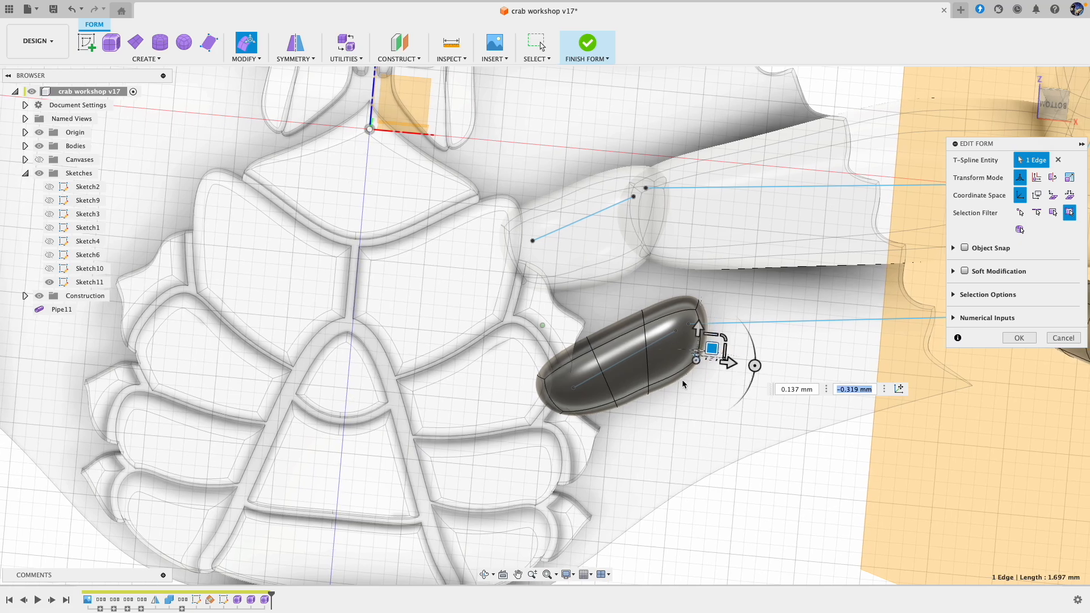
Step: Move the lower middle face of the innermost pipe inward about 0.2 mm and clear the selection
{"action": "left_click", "coordinate": [638, 395]}
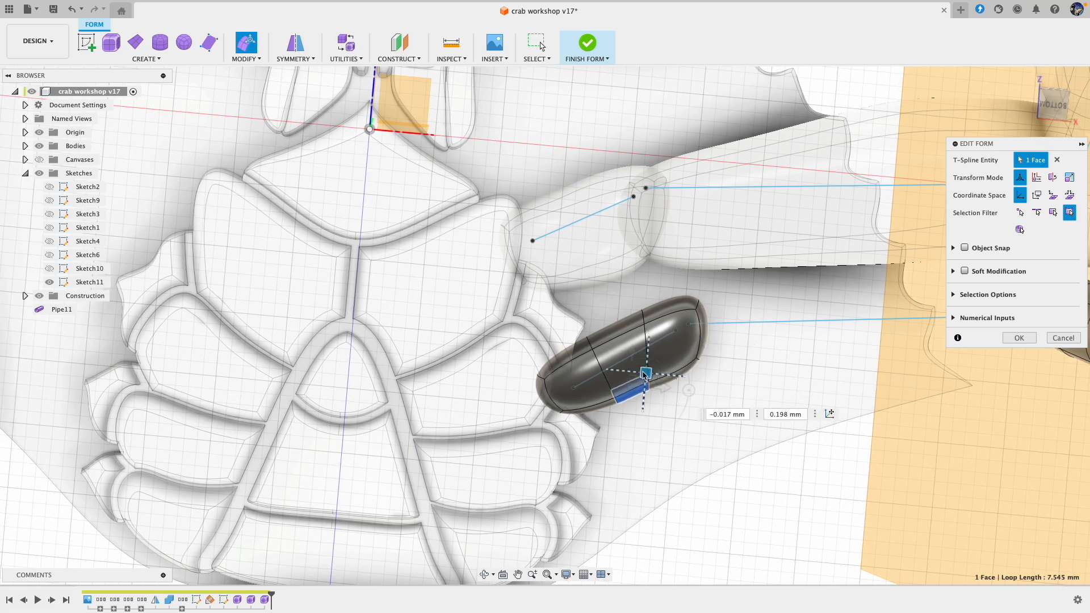
{"action": "left_click_drag", "start_coordinate": [643, 372], "coordinate": [643, 372]}
{"action": "left_click", "coordinate": [828, 468]}
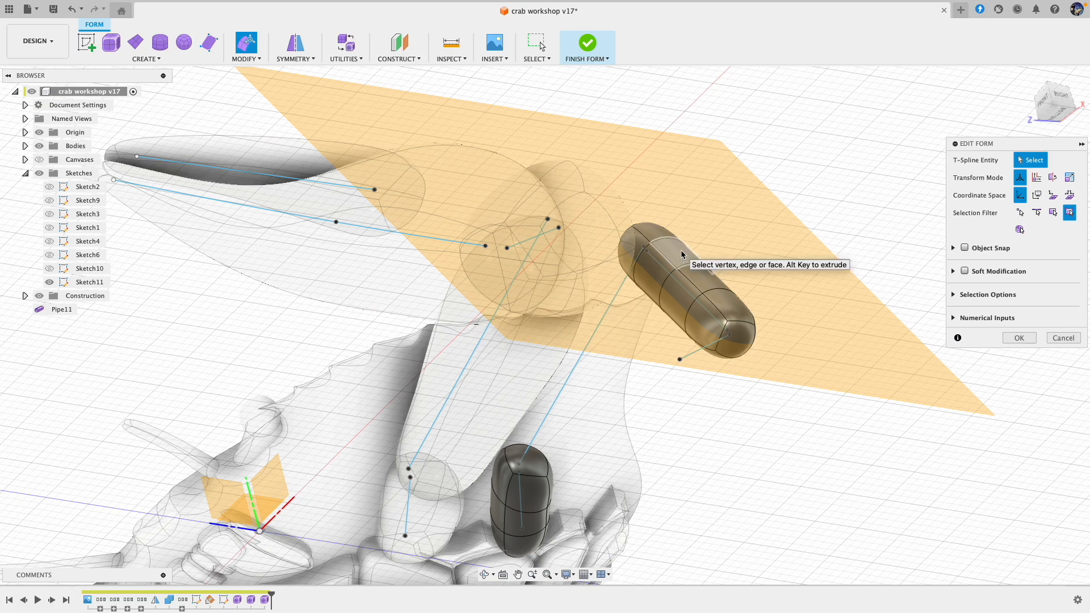
Step: Select the row of four faces along one side of the downward pipe and shift them inward to slim the segment
{"action": "left_click", "coordinate": [666, 237]}
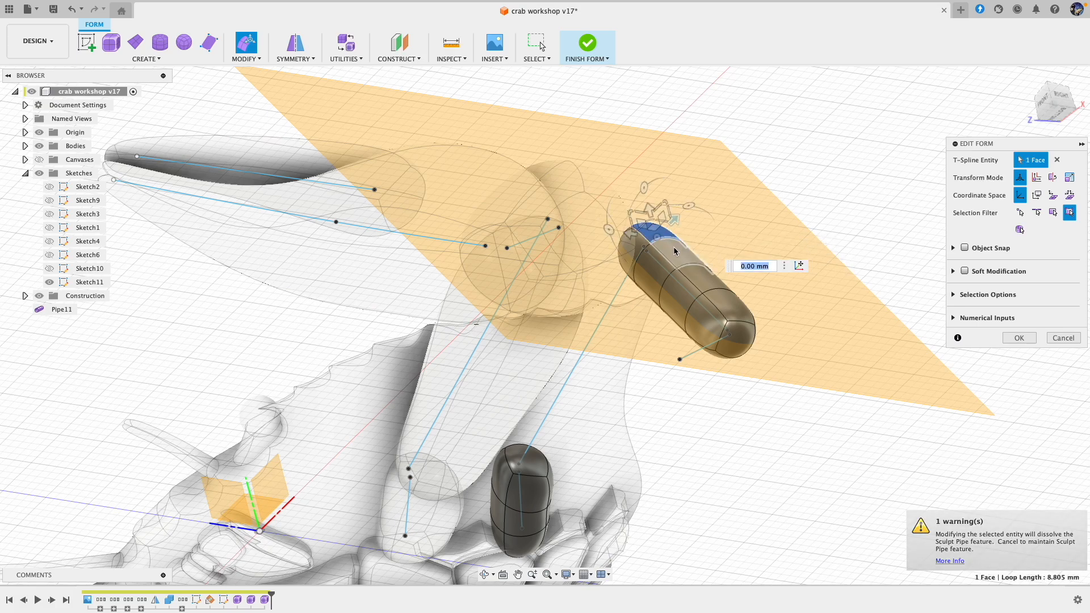
{"action": "left_click", "coordinate": [677, 253], "text": "shift"}
{"action": "left_click", "coordinate": [700, 276], "text": "shift"}
{"action": "left_click", "coordinate": [726, 300], "text": "shift"}
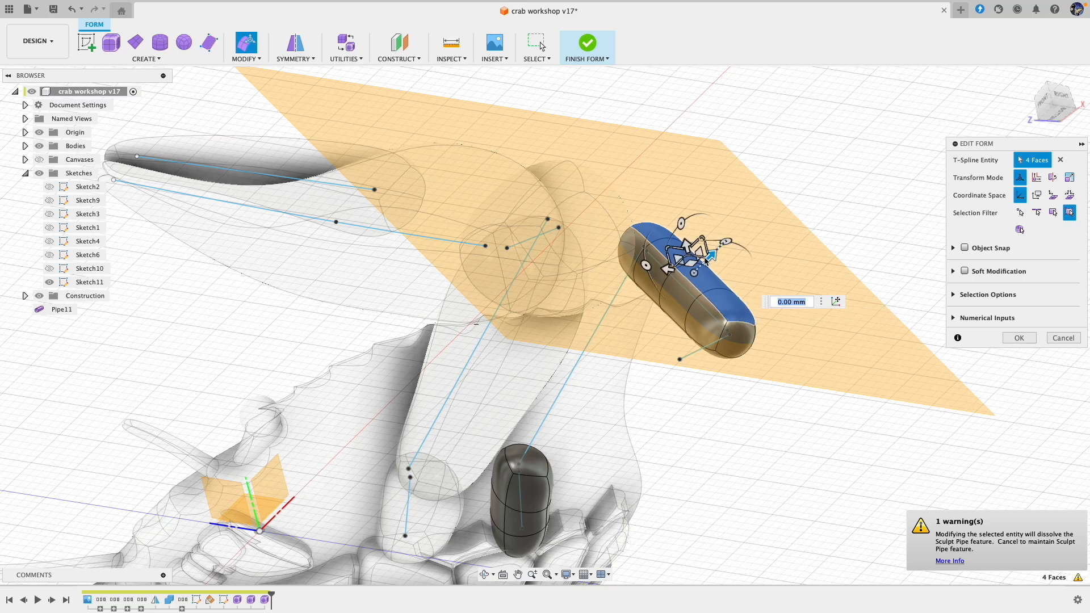
{"action": "left_click_drag", "start_coordinate": [700, 251], "coordinate": [697, 264]}
{"action": "middle_click_drag", "start_coordinate": [697, 469], "coordinate": [712, 423], "text": "shift"}
{"action": "middle_click_drag", "start_coordinate": [684, 472], "coordinate": [703, 287], "text": "shift"}
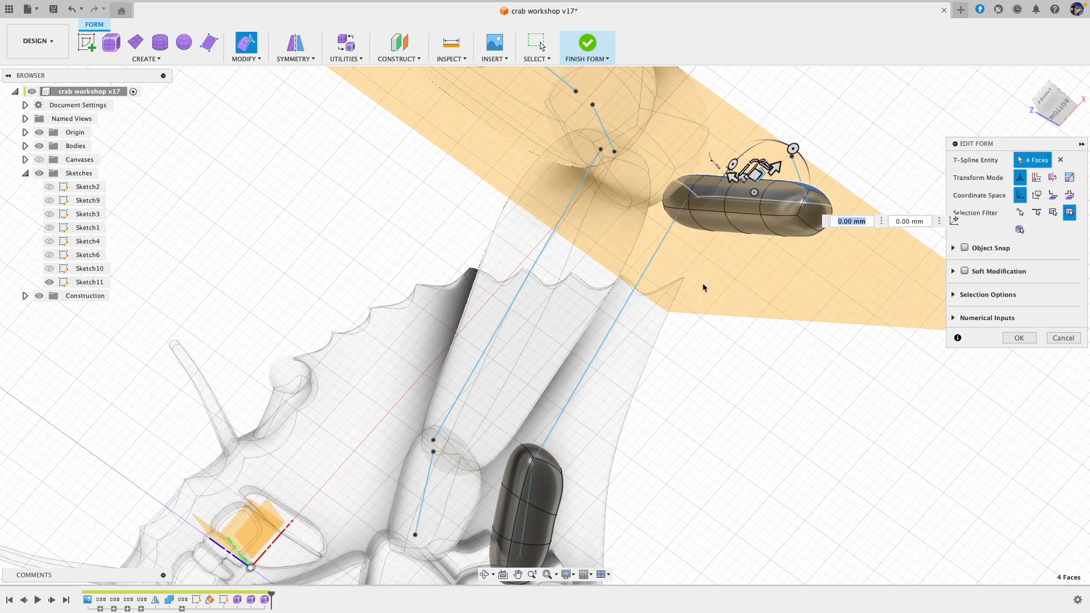
Step: Shift the row of four faces on the downward pipe's opposite side slightly inward and clear the selection
{"action": "left_click", "coordinate": [687, 224]}
{"action": "left_click", "coordinate": [709, 220], "text": "shift"}
{"action": "left_click", "coordinate": [745, 220], "text": "shift"}
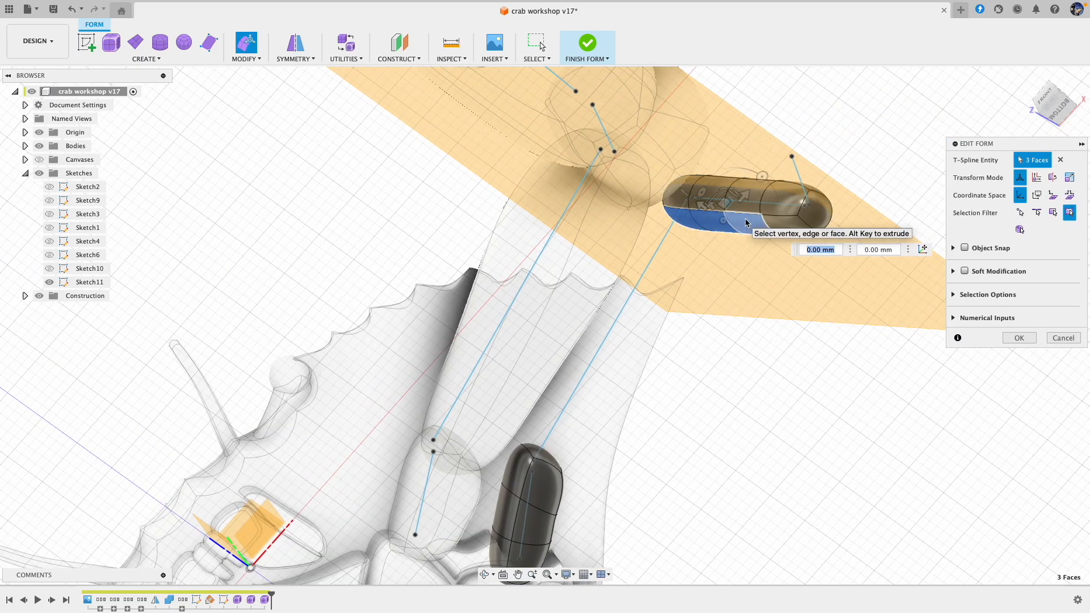
{"action": "left_click", "coordinate": [772, 224], "text": "shift"}
{"action": "middle_click_drag", "start_coordinate": [748, 297], "coordinate": [750, 329], "text": "shift"}
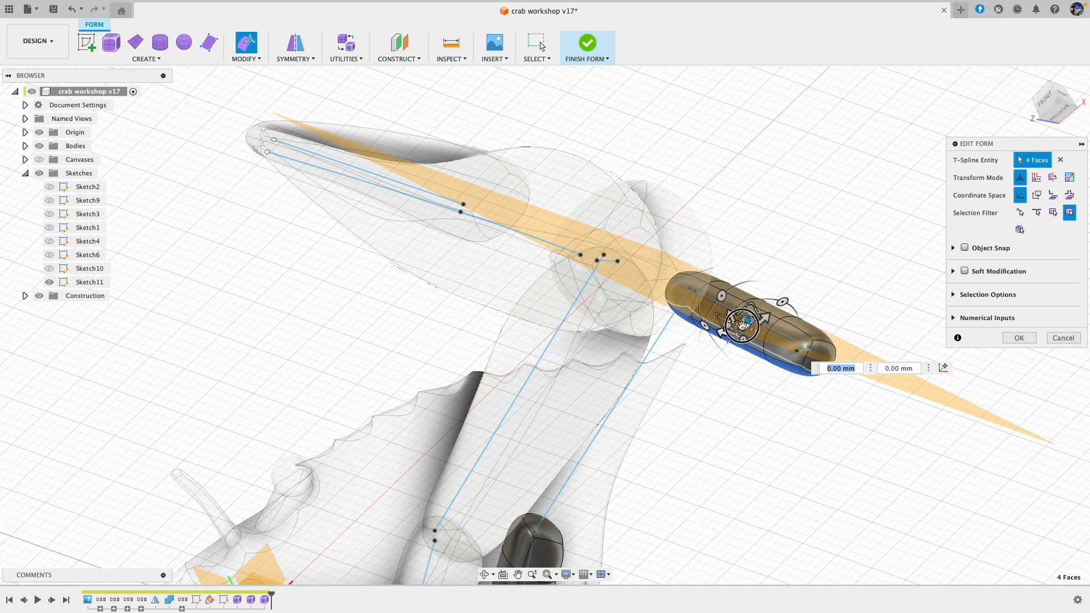
{"action": "left_click_drag", "start_coordinate": [744, 326], "coordinate": [745, 323]}
{"action": "left_click", "coordinate": [845, 258]}
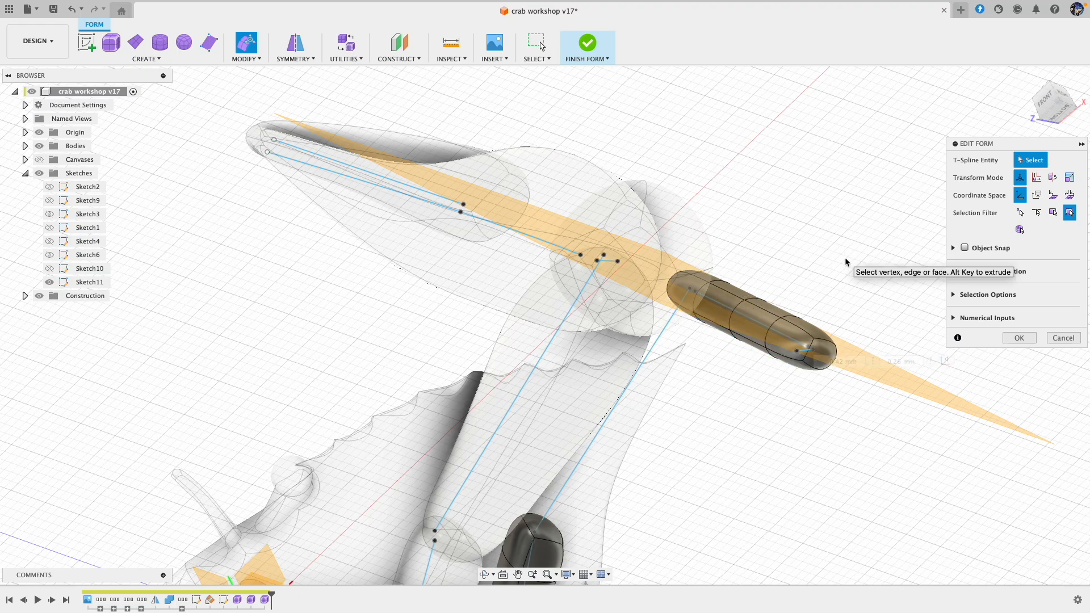
Step: Examine the downward pipe's shape and position against the skeleton and the claw leg from several sides
{"action": "middle_click_drag", "start_coordinate": [839, 251], "coordinate": [677, 422], "text": "shift"}
{"action": "middle_click_drag", "start_coordinate": [833, 380], "coordinate": [823, 420], "text": "shift"}
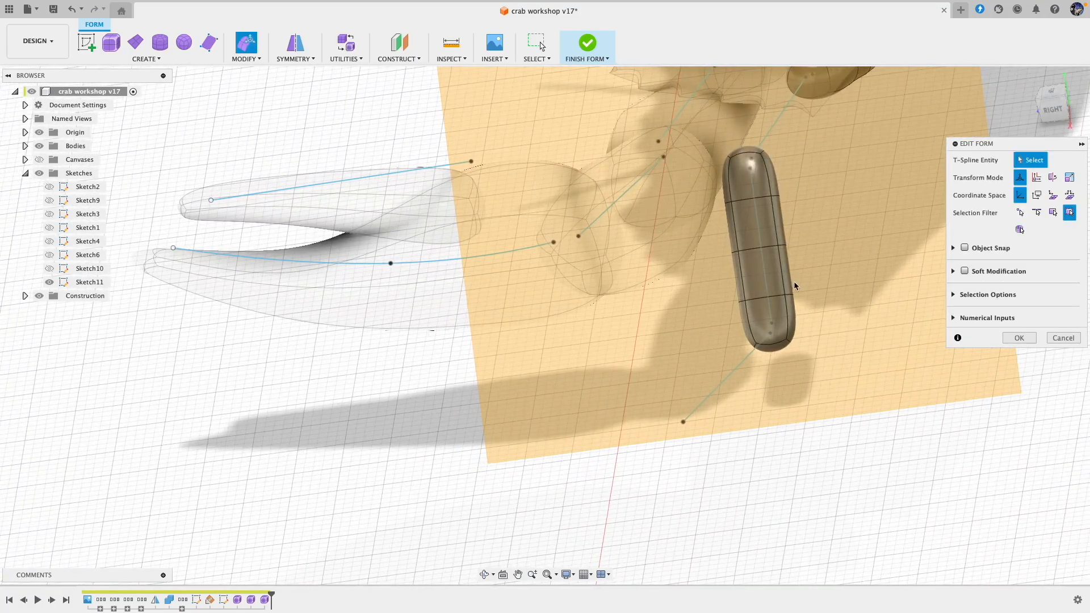
{"action": "middle_click_drag", "start_coordinate": [827, 445], "coordinate": [829, 419], "text": "shift"}
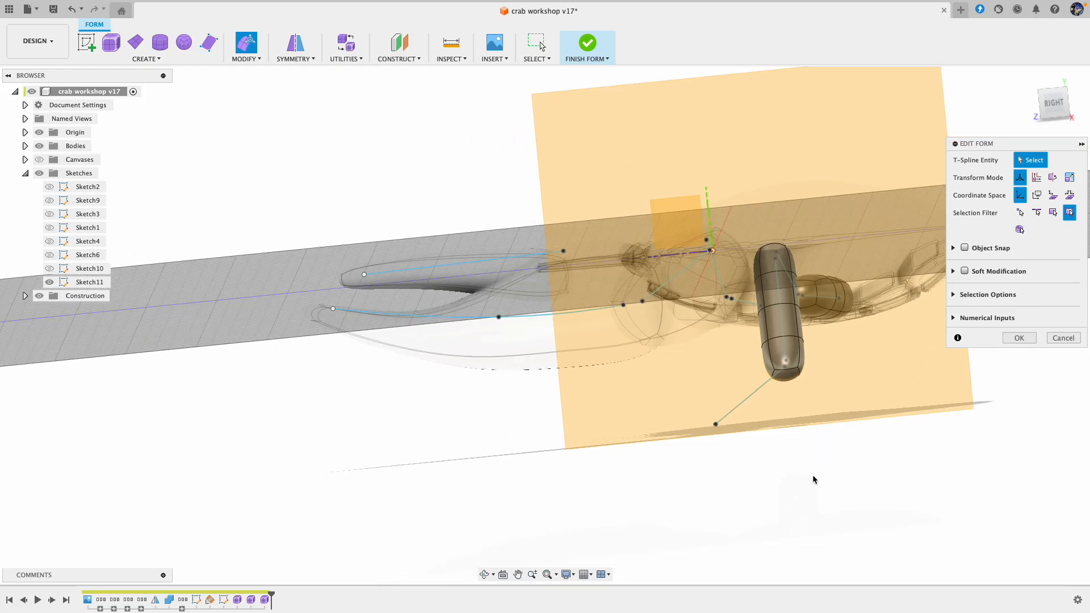
{"action": "middle_click_drag", "start_coordinate": [813, 475], "coordinate": [781, 458], "text": "shift"}
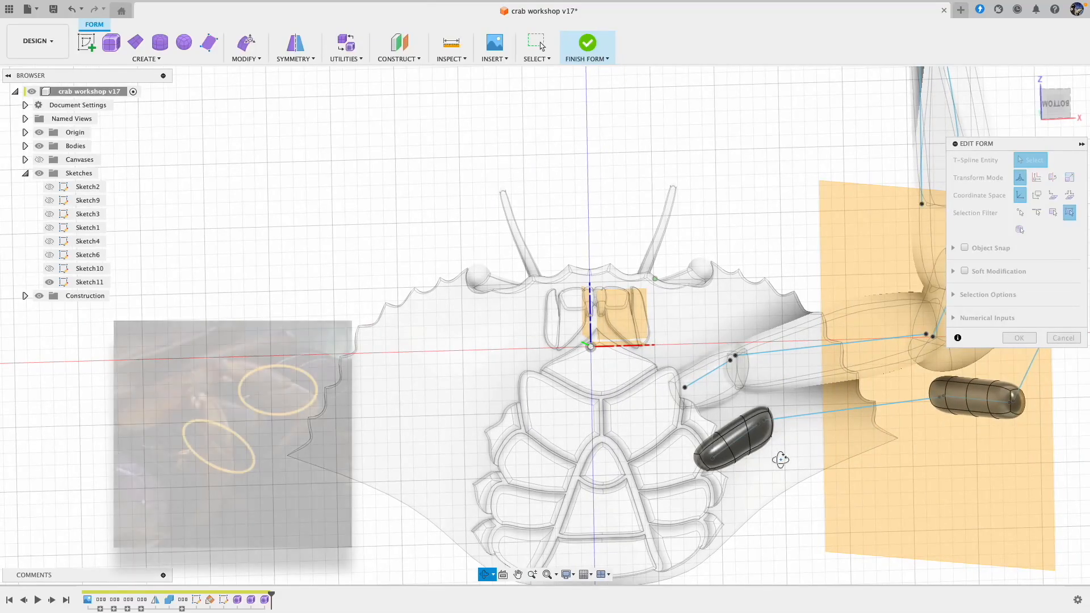
{"action": "scroll", "coordinate": [802, 532], "scroll_direction": "down", "scroll_amount": 1}
{"action": "middle_click_drag", "start_coordinate": [793, 530], "coordinate": [694, 509]}
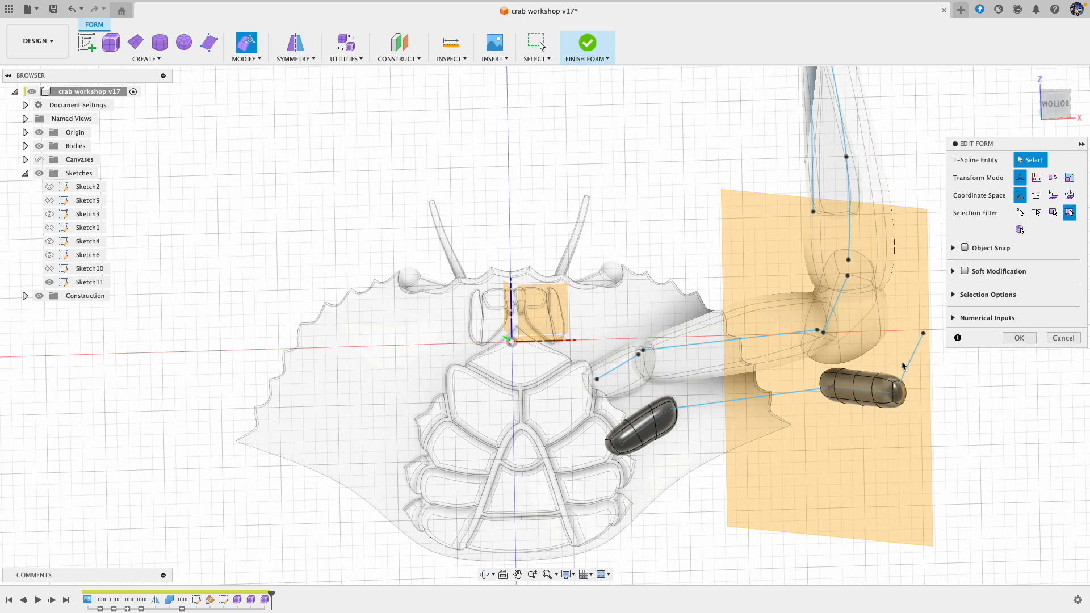
{"action": "middle_click_drag", "start_coordinate": [966, 440], "coordinate": [987, 457], "text": "shift"}
{"action": "middle_click_drag", "start_coordinate": [932, 355], "coordinate": [874, 438]}
Step: Rotate the edge at the downward pipe's outer end about -10 degrees and shift it slightly to taper the tip
{"action": "scroll", "coordinate": [875, 438], "scroll_direction": "up", "scroll_amount": 5}
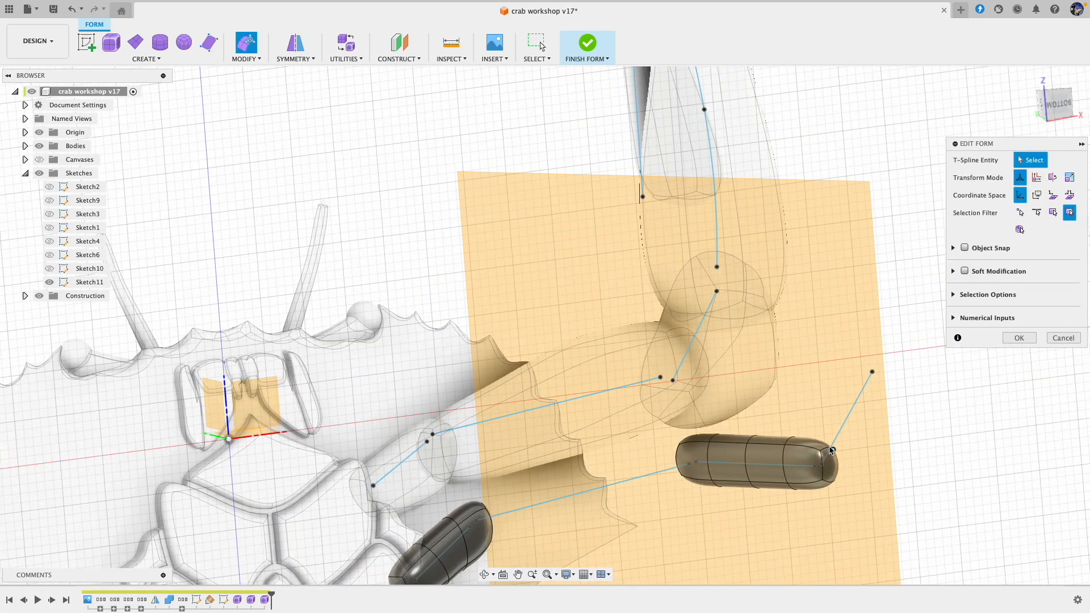
{"action": "left_click", "coordinate": [826, 448]}
{"action": "middle_click_drag", "start_coordinate": [891, 387], "coordinate": [916, 432], "text": "shift"}
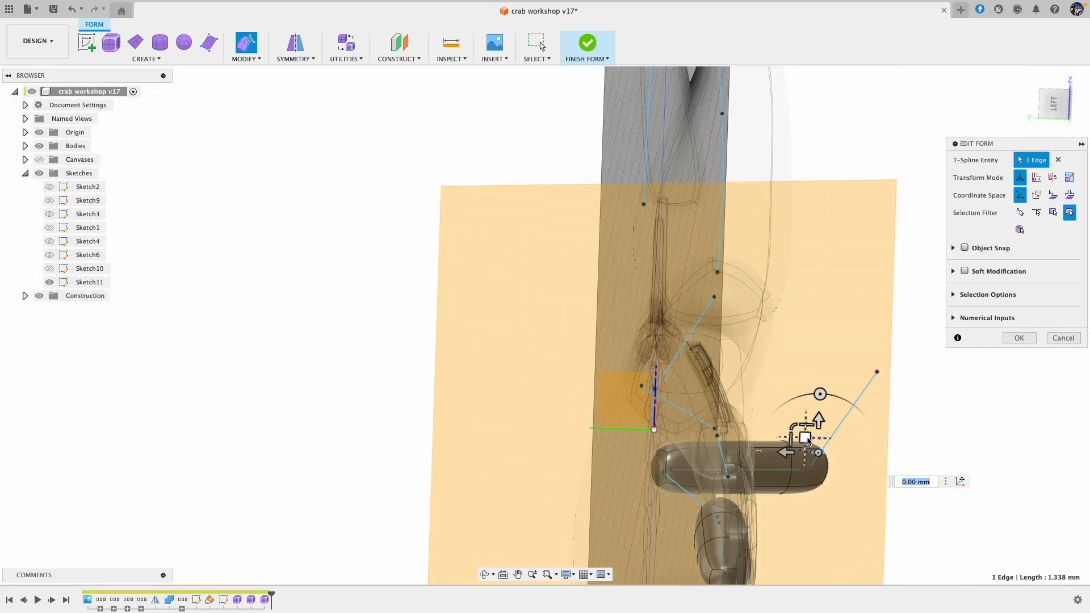
{"action": "left_click", "coordinate": [806, 438]}
{"action": "left_click_drag", "start_coordinate": [820, 394], "coordinate": [811, 394]}
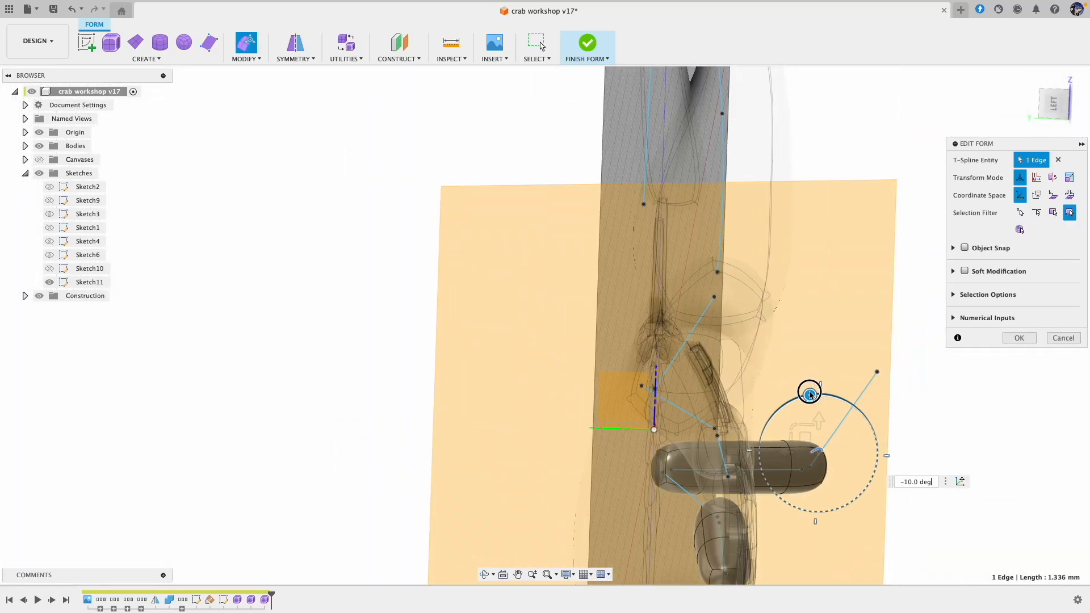
{"action": "left_click_drag", "start_coordinate": [805, 438], "coordinate": [798, 444]}
{"action": "middle_click_drag", "start_coordinate": [966, 479], "coordinate": [926, 478], "text": "shift"}
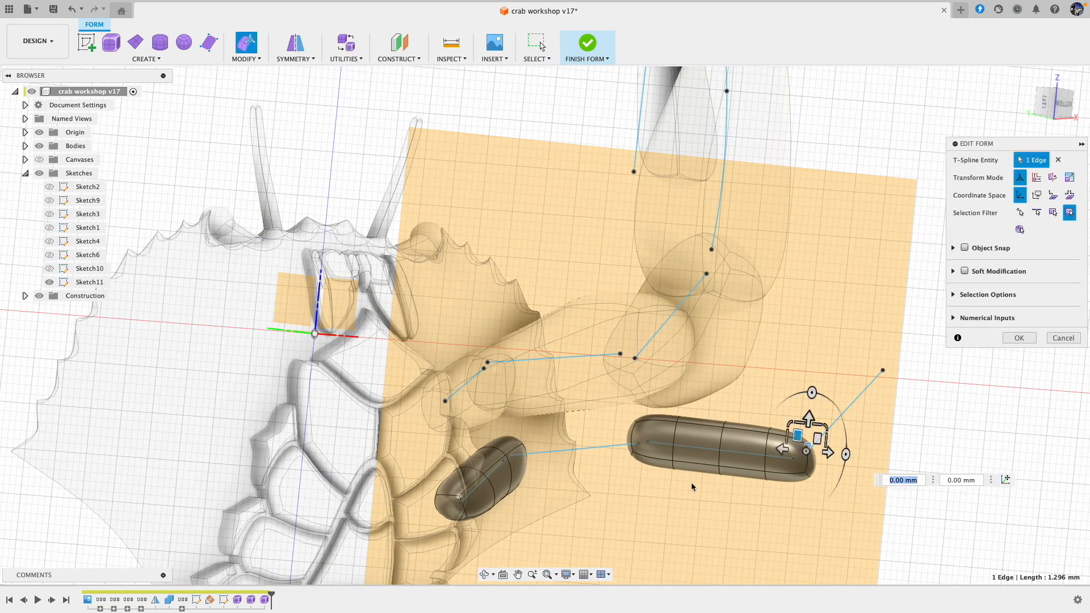
Step: Adjust the edge at the downward pipe's inner end, accept the form edits, and finish the form
{"action": "scroll", "coordinate": [632, 423], "scroll_direction": "up", "scroll_amount": 5}
{"action": "middle_click_drag", "start_coordinate": [630, 411], "coordinate": [676, 455], "text": "shift"}
{"action": "left_click", "coordinate": [638, 422]}
{"action": "left_click_drag", "start_coordinate": [631, 399], "coordinate": [635, 415]}
{"action": "left_click", "coordinate": [1019, 338]}
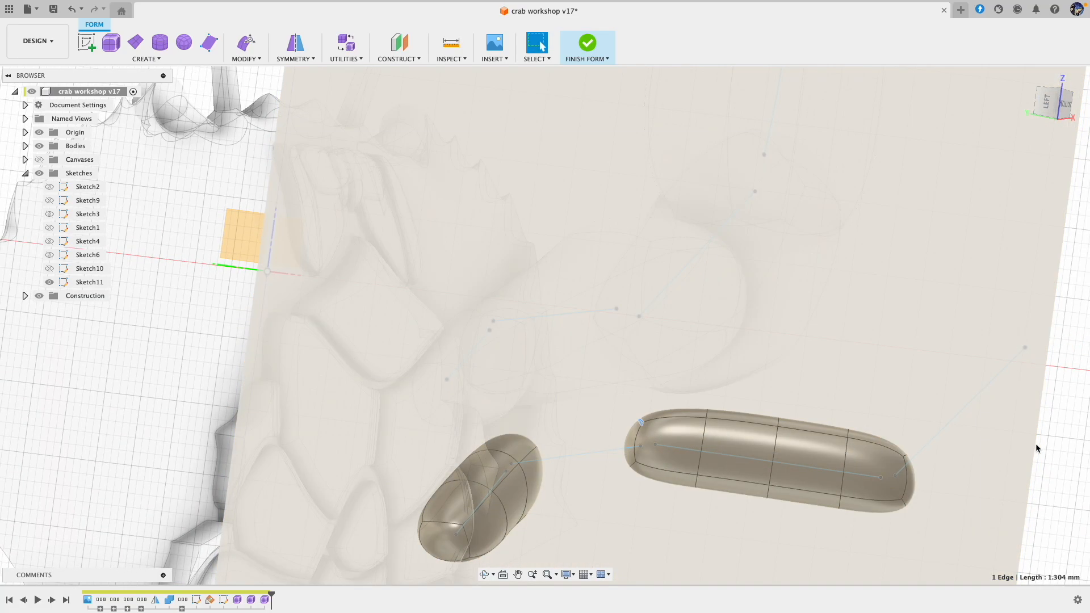
{"action": "left_click", "coordinate": [588, 42]}
Step: Create a new form with a 3 mm Pipe along the second leg's long middle line, using smooth display and square ends
{"action": "middle_click_drag", "start_coordinate": [942, 259], "coordinate": [869, 250], "text": "shift"}
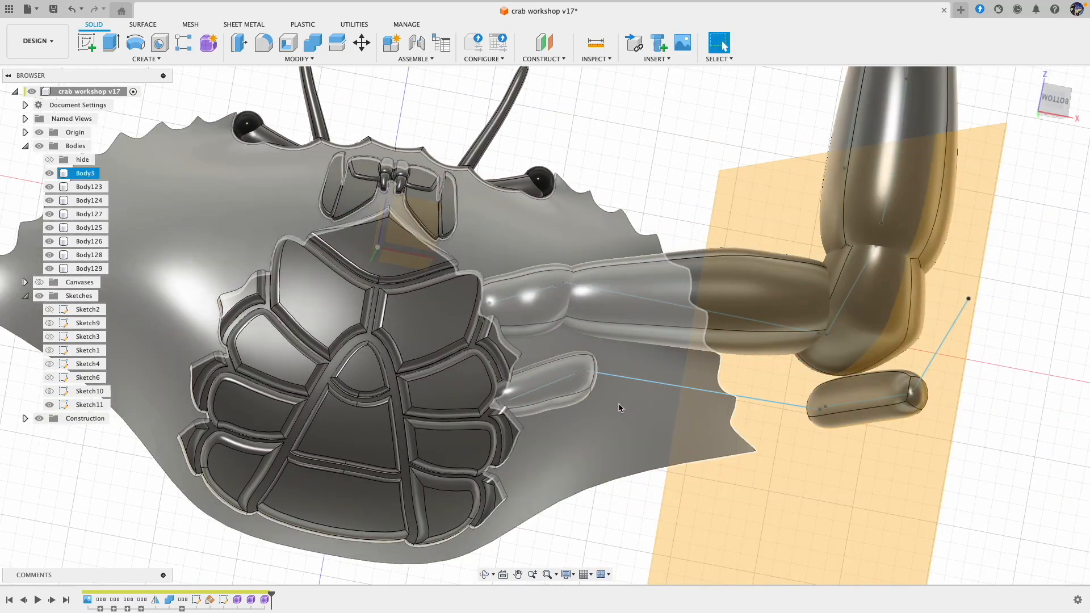
{"action": "middle_click_drag", "start_coordinate": [596, 538], "coordinate": [583, 446], "text": "shift"}
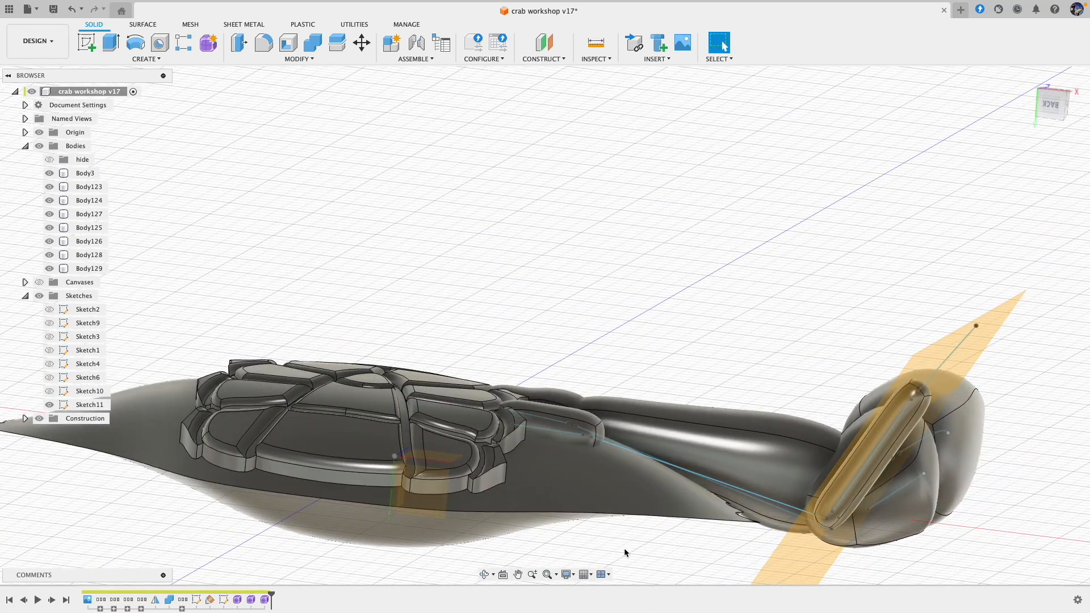
{"action": "middle_click_drag", "start_coordinate": [659, 310], "coordinate": [645, 414], "text": "shift"}
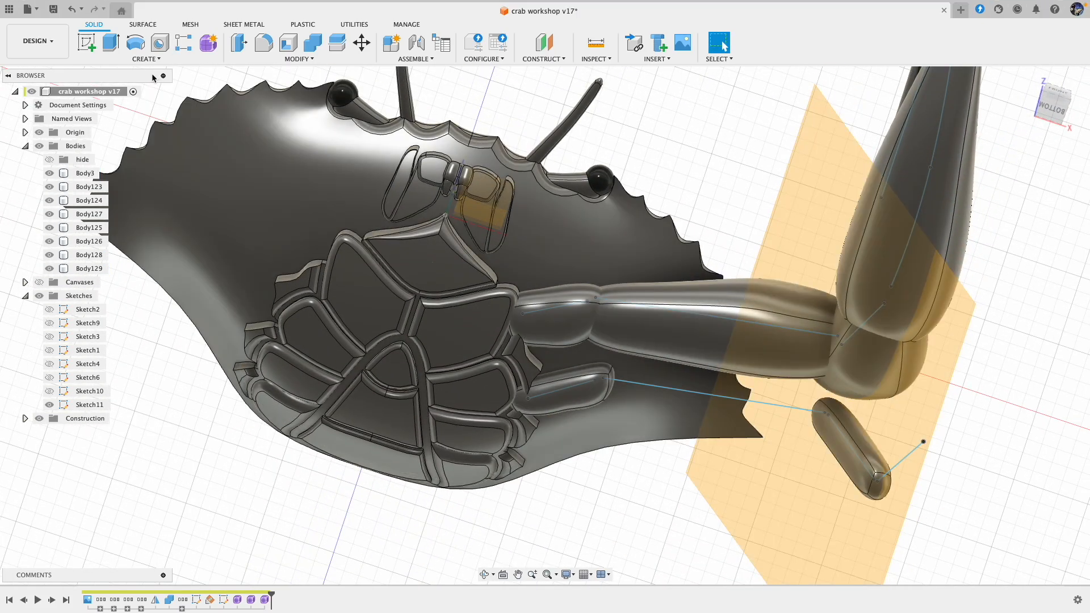
{"action": "left_click", "coordinate": [208, 42]}
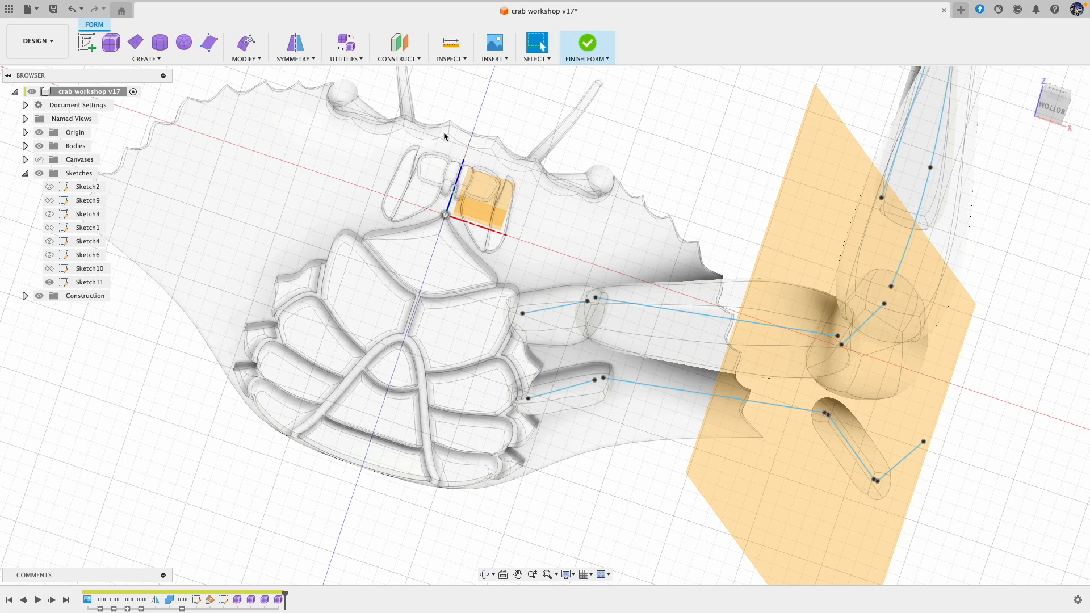
{"action": "left_click", "coordinate": [146, 59]}
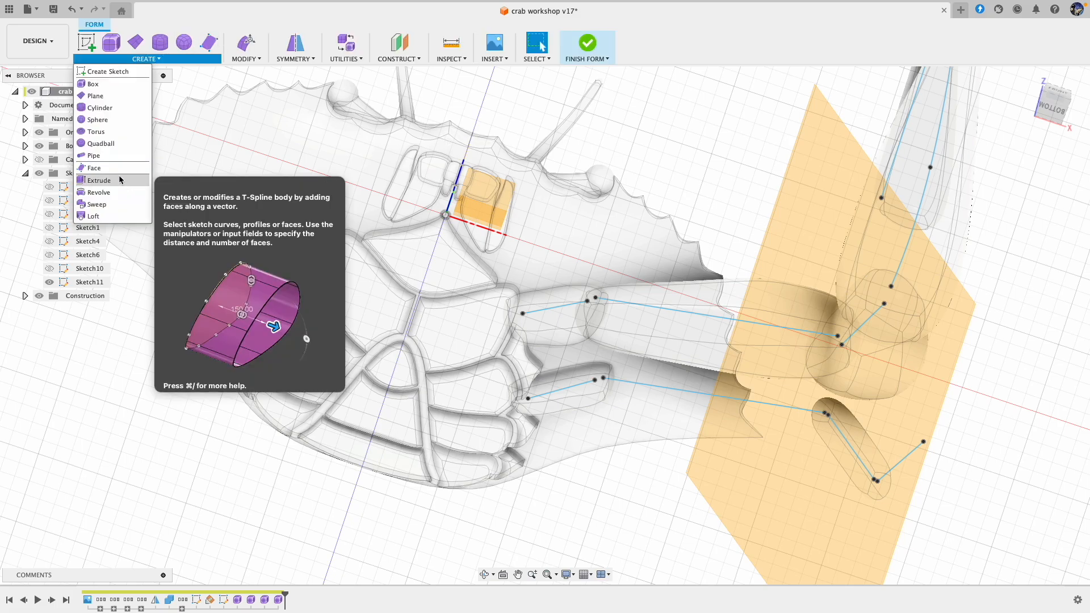
{"action": "left_click", "coordinate": [108, 152]}
{"action": "left_click", "coordinate": [662, 387]}
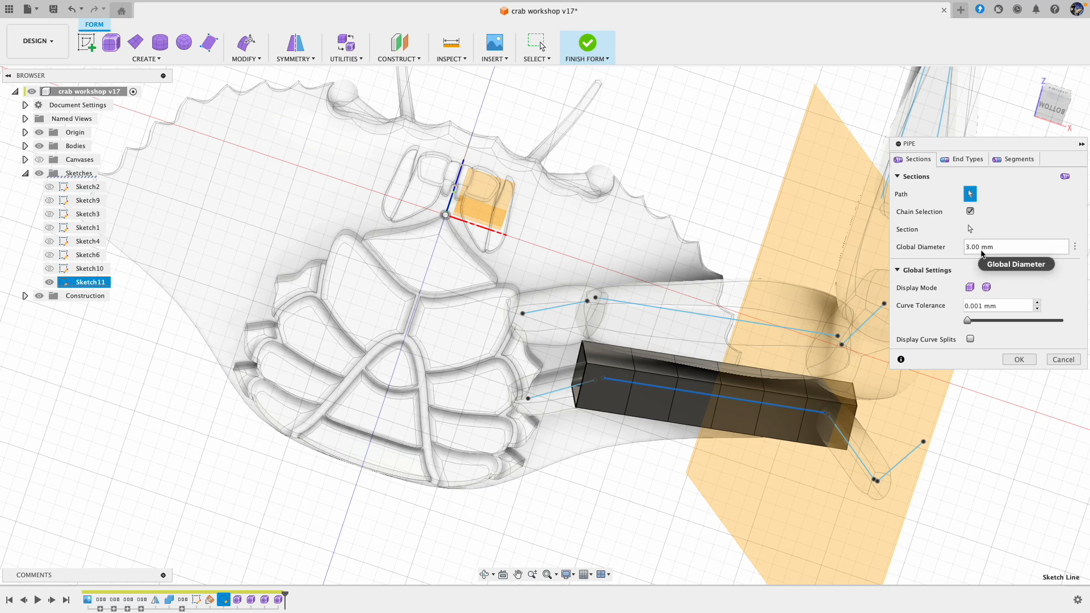
{"action": "left_click", "coordinate": [986, 288]}
{"action": "left_click", "coordinate": [954, 161]}
{"action": "left_click", "coordinate": [981, 211]}
{"action": "left_click", "coordinate": [988, 227]}
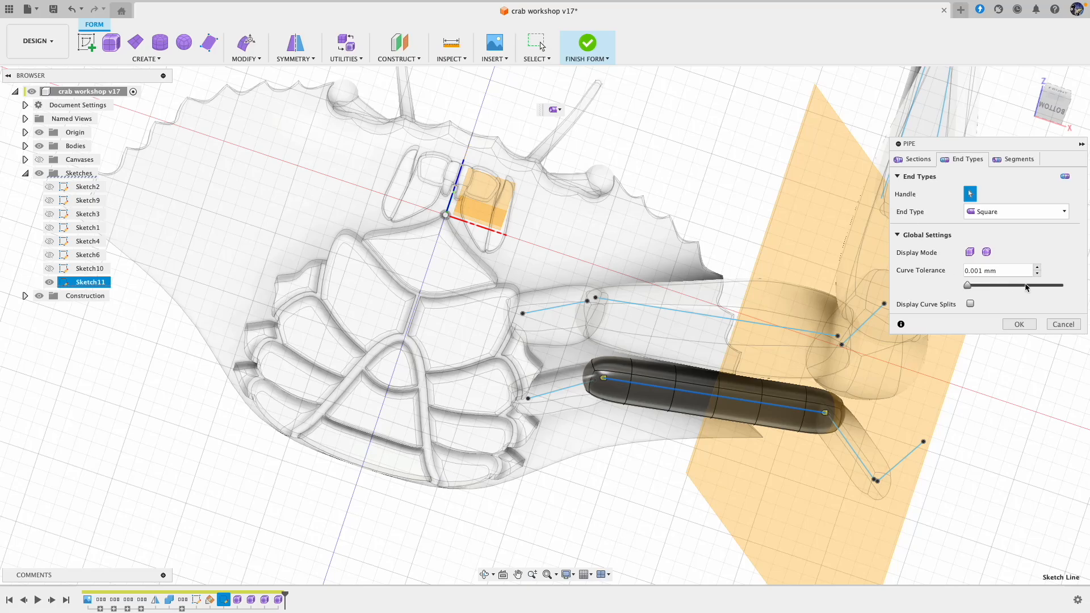
{"action": "left_click", "coordinate": [1028, 325]}
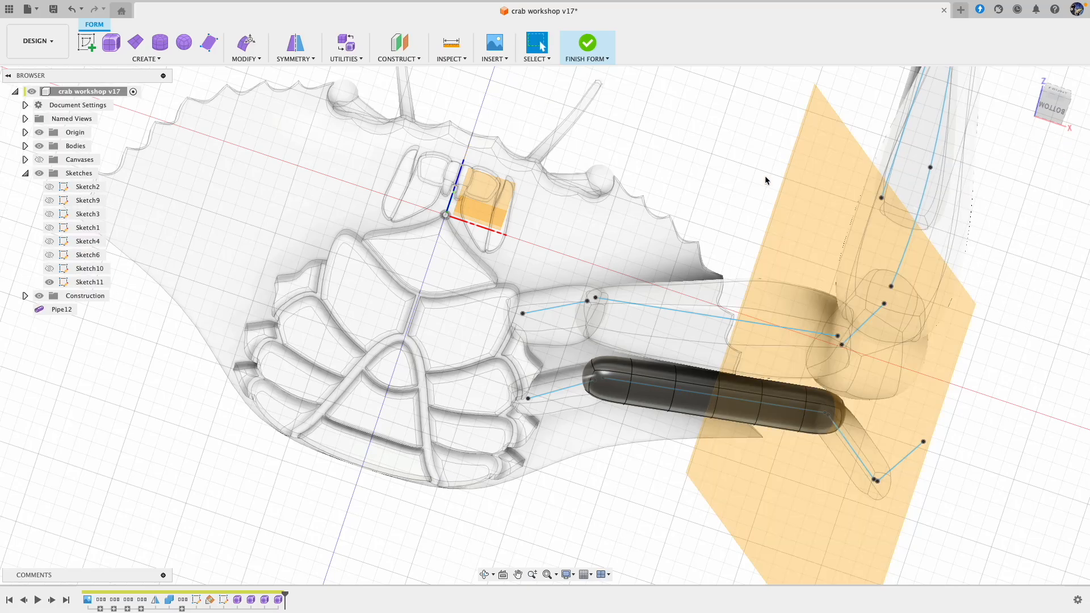
Step: Apply internal mirror symmetry to the long middle pipe using a pair of its opposite faces
{"action": "left_click", "coordinate": [291, 54]}
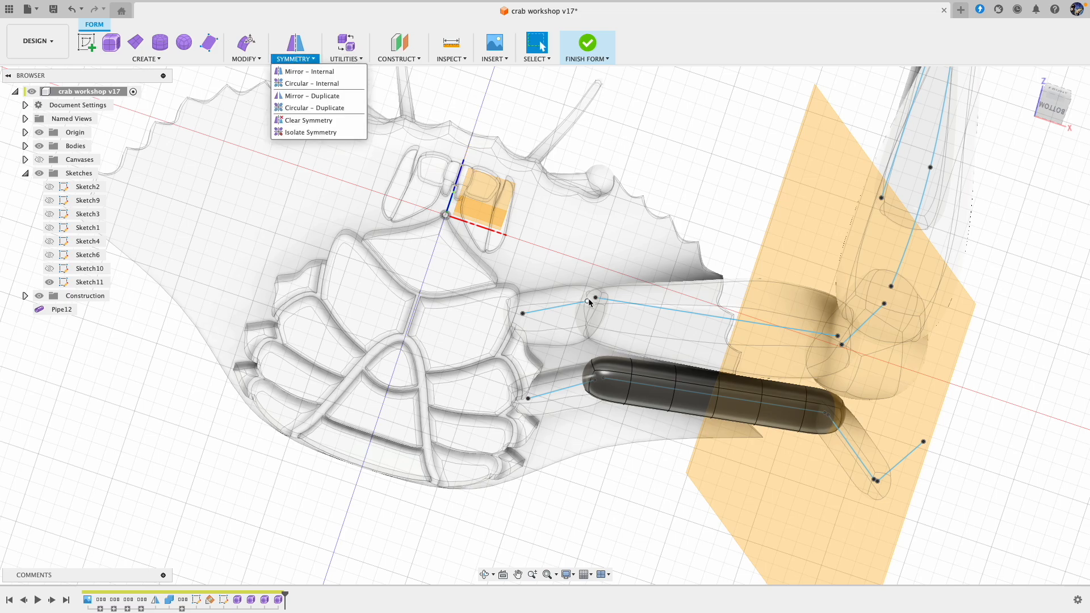
{"action": "left_click", "coordinate": [312, 71]}
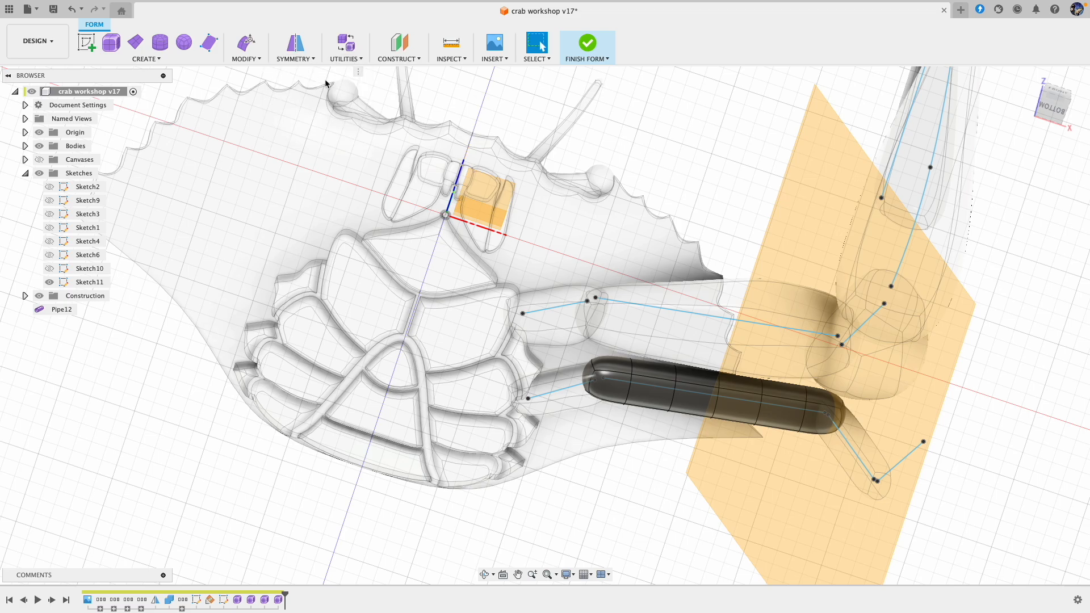
{"action": "left_click", "coordinate": [737, 407]}
{"action": "middle_click_drag", "start_coordinate": [782, 356], "coordinate": [750, 341], "text": "shift"}
{"action": "left_click", "coordinate": [753, 191]}
{"action": "left_click", "coordinate": [1019, 180]}
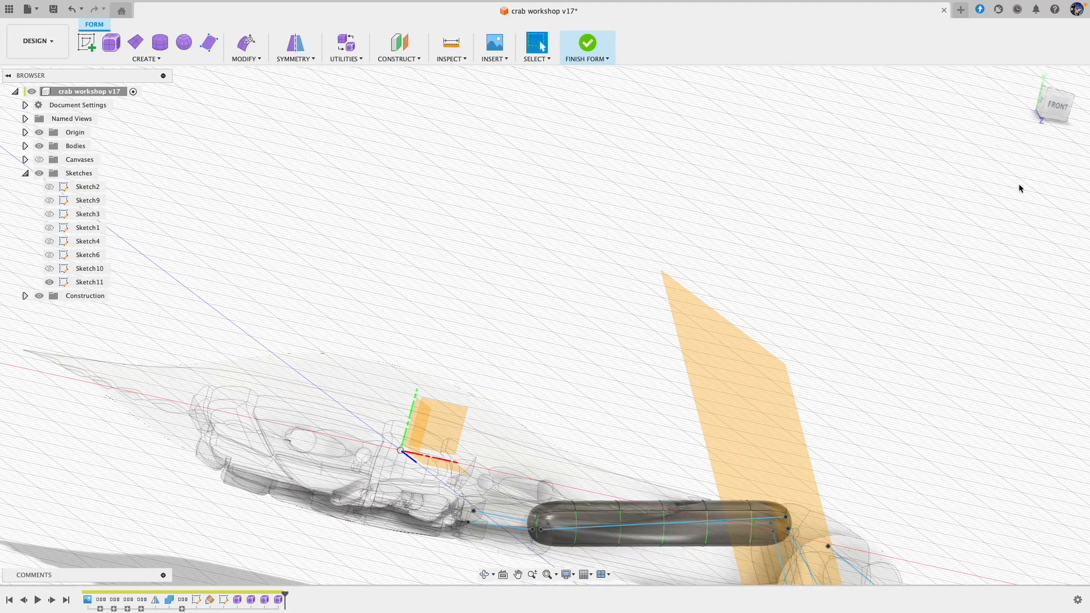
Step: Select the six underside faces along the long middle pipe, move them about -0.015 mm and 0.176 mm, and accept the form edit
{"action": "middle_click_drag", "start_coordinate": [823, 320], "coordinate": [847, 200]}
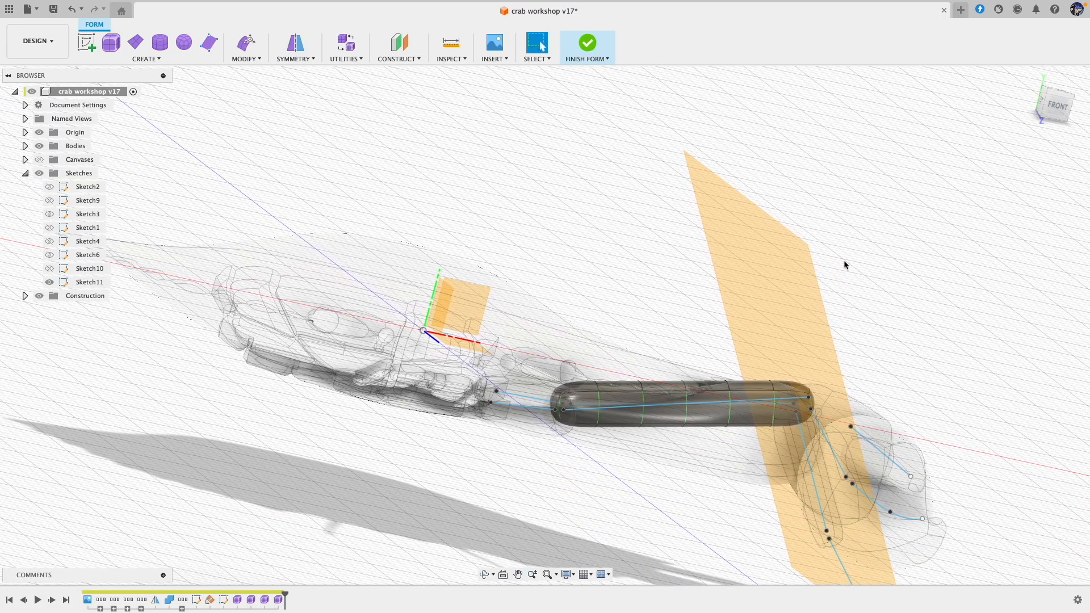
{"action": "scroll", "coordinate": [844, 260], "scroll_direction": "down", "scroll_amount": 3}
{"action": "middle_click_drag", "start_coordinate": [856, 275], "coordinate": [845, 256], "text": "shift"}
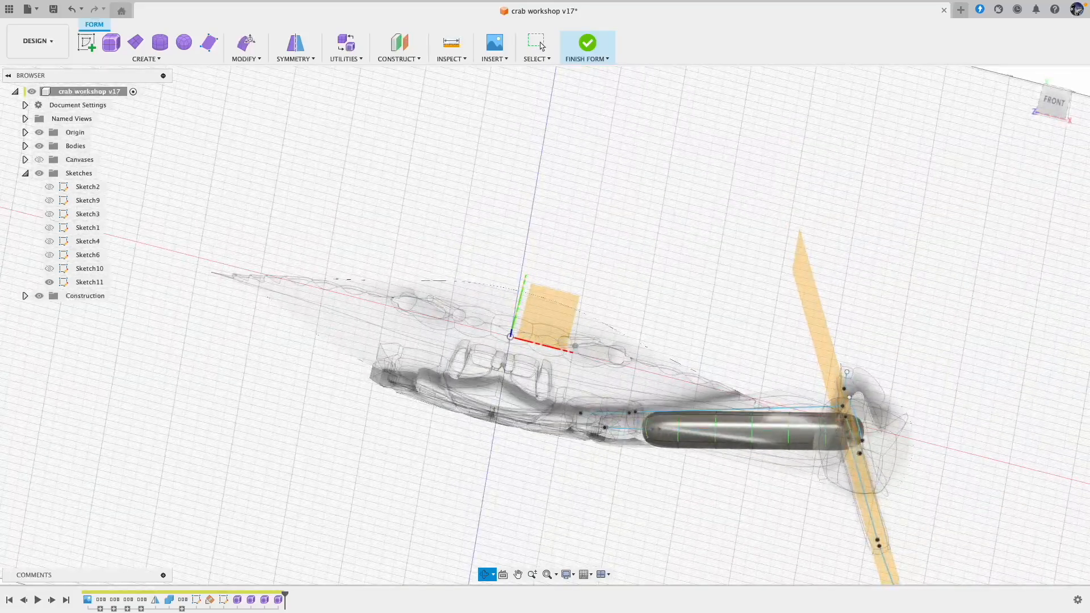
{"action": "scroll", "coordinate": [675, 395], "scroll_direction": "up", "scroll_amount": 4}
{"action": "middle_click_drag", "start_coordinate": [769, 260], "coordinate": [628, 219]}
{"action": "left_click", "coordinate": [246, 43]}
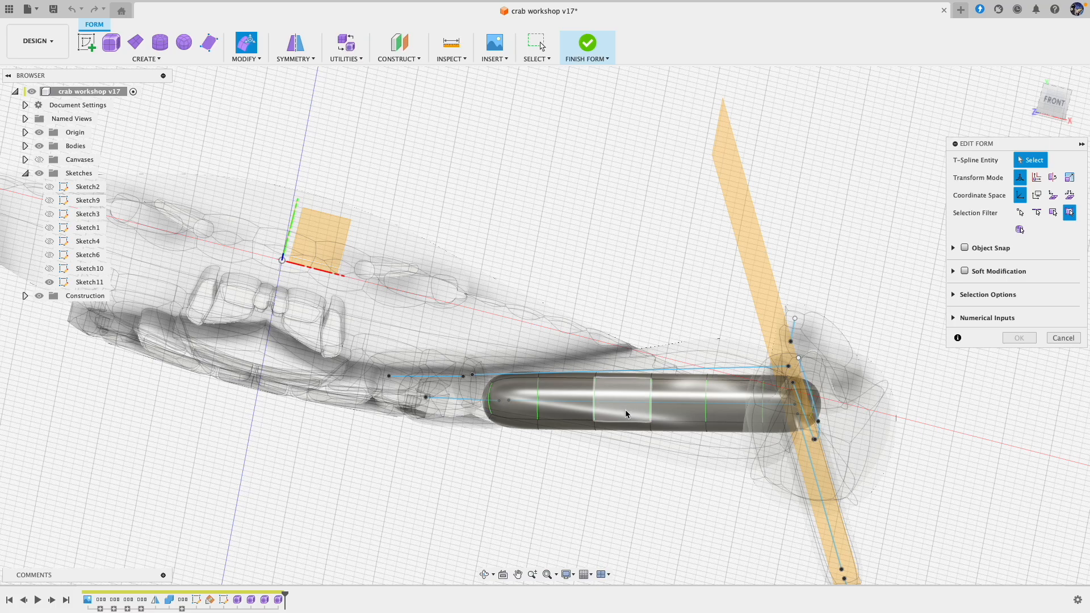
{"action": "left_click", "coordinate": [524, 428]}
{"action": "left_click", "coordinate": [570, 427], "text": "shift"}
{"action": "left_click", "coordinate": [646, 427], "text": "shift"}
{"action": "left_click", "coordinate": [687, 428], "text": "shift"}
{"action": "left_click", "coordinate": [739, 429], "text": "shift"}
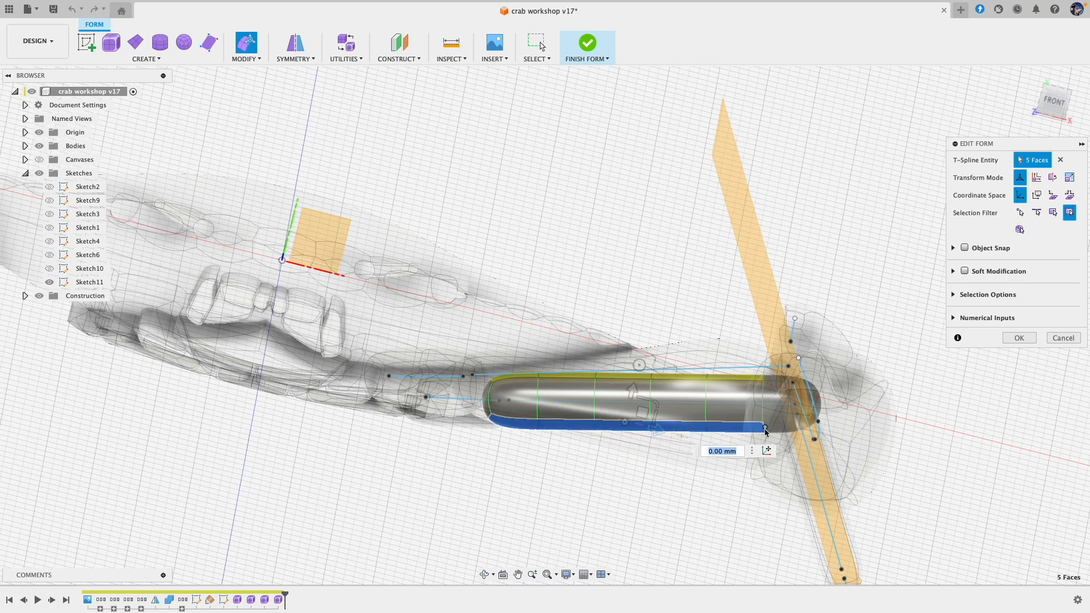
{"action": "left_click", "coordinate": [772, 431], "text": "shift"}
{"action": "left_click_drag", "start_coordinate": [664, 408], "coordinate": [671, 409]}
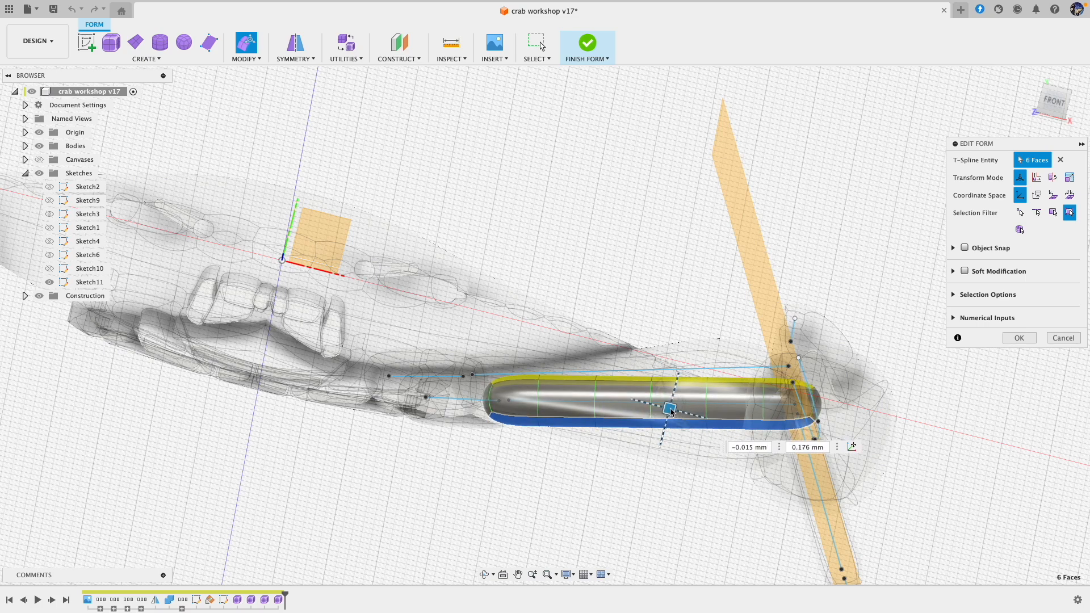
{"action": "left_click", "coordinate": [1020, 338]}
Step: Shift two middle faces on the pipe's rear side about 0.157 and -0.564 mm, and the adjacent inner face about 0.11 and -0.395 mm
{"action": "middle_click_drag", "start_coordinate": [590, 233], "coordinate": [735, 401], "text": "shift"}
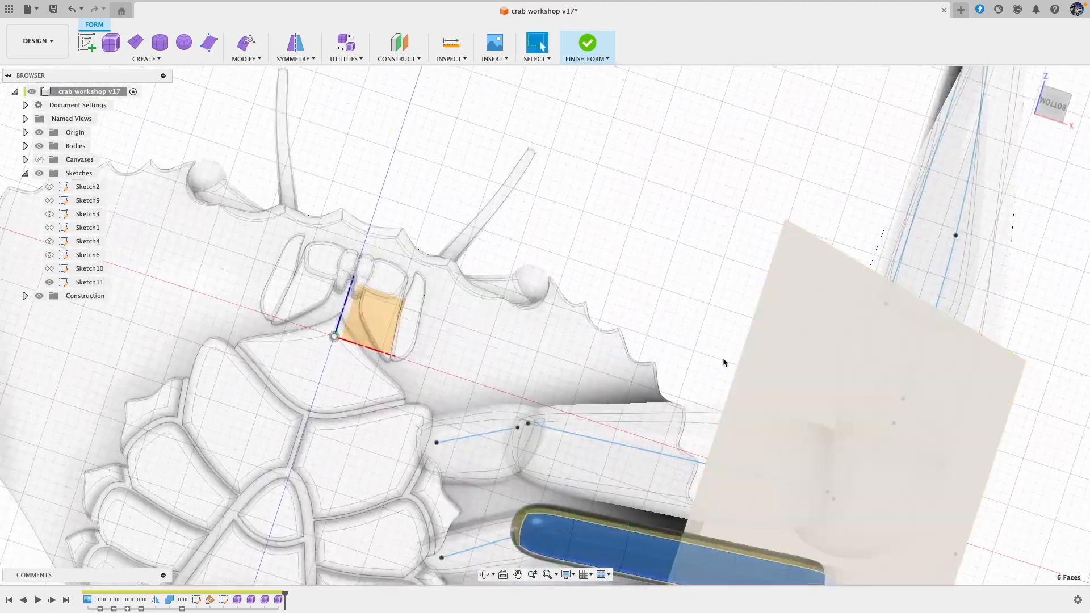
{"action": "scroll", "coordinate": [734, 401], "scroll_direction": "down", "scroll_amount": 2}
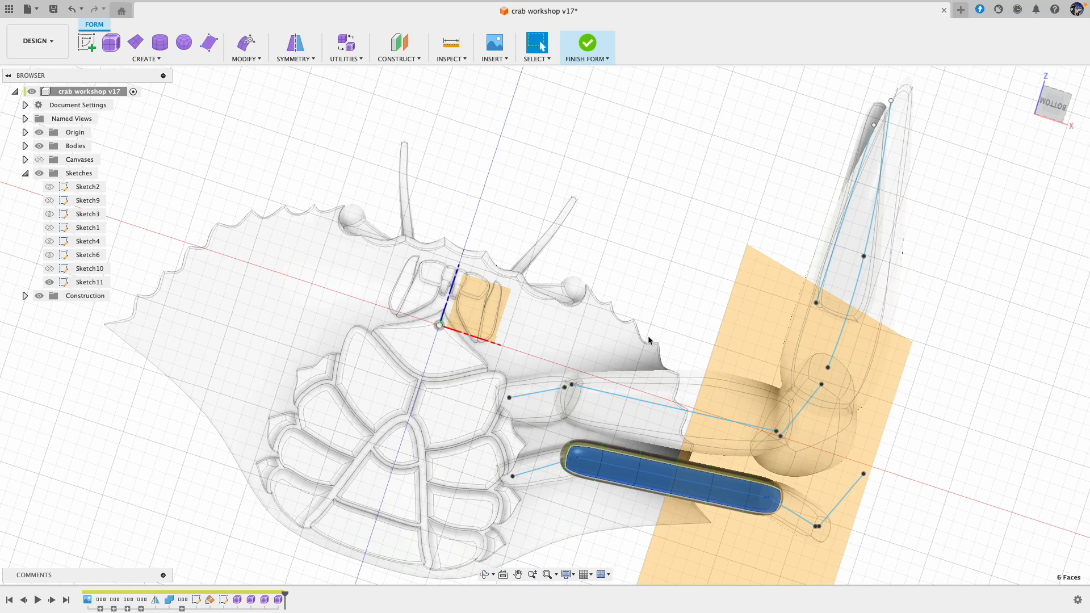
{"action": "left_click", "coordinate": [253, 46]}
{"action": "middle_click_drag", "start_coordinate": [907, 455], "coordinate": [876, 335]}
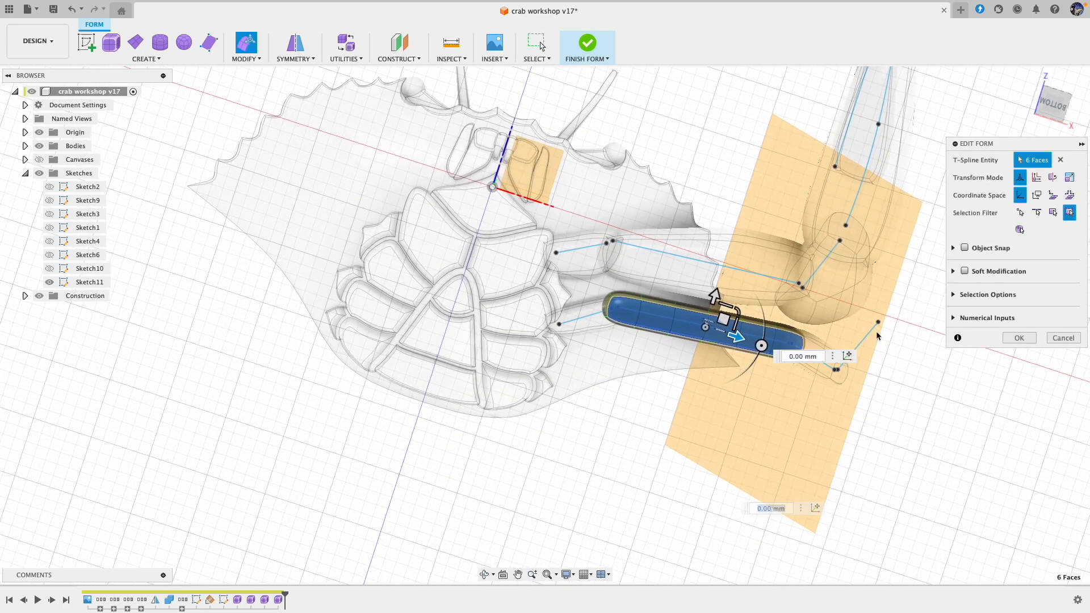
{"action": "middle_click_drag", "start_coordinate": [640, 404], "coordinate": [563, 499]}
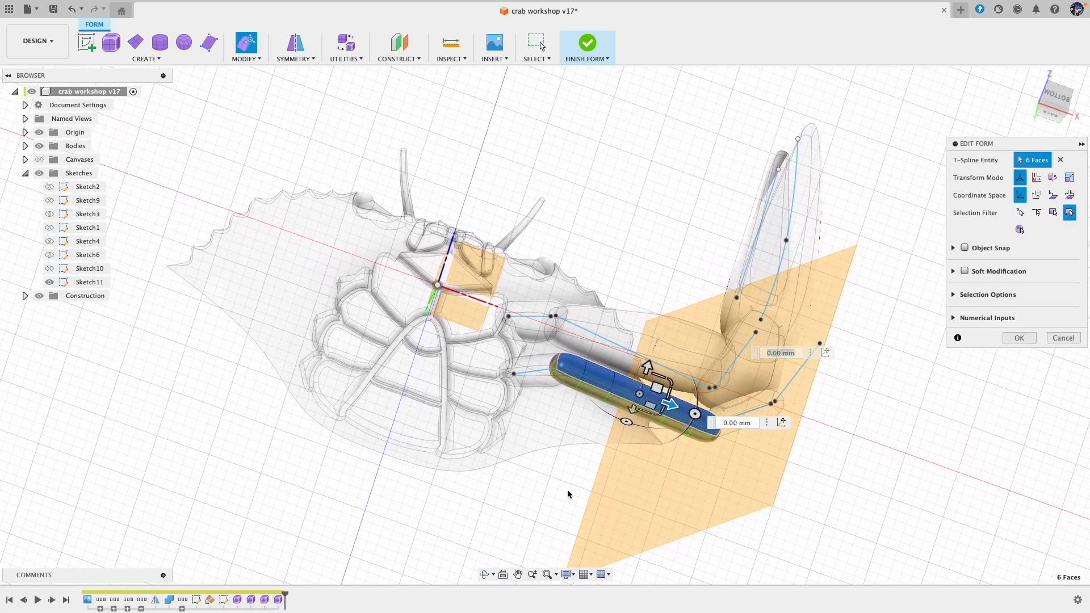
{"action": "left_click", "coordinate": [630, 408]}
{"action": "left_click", "coordinate": [649, 402], "text": "shift"}
{"action": "left_click_drag", "start_coordinate": [650, 403], "coordinate": [650, 410]}
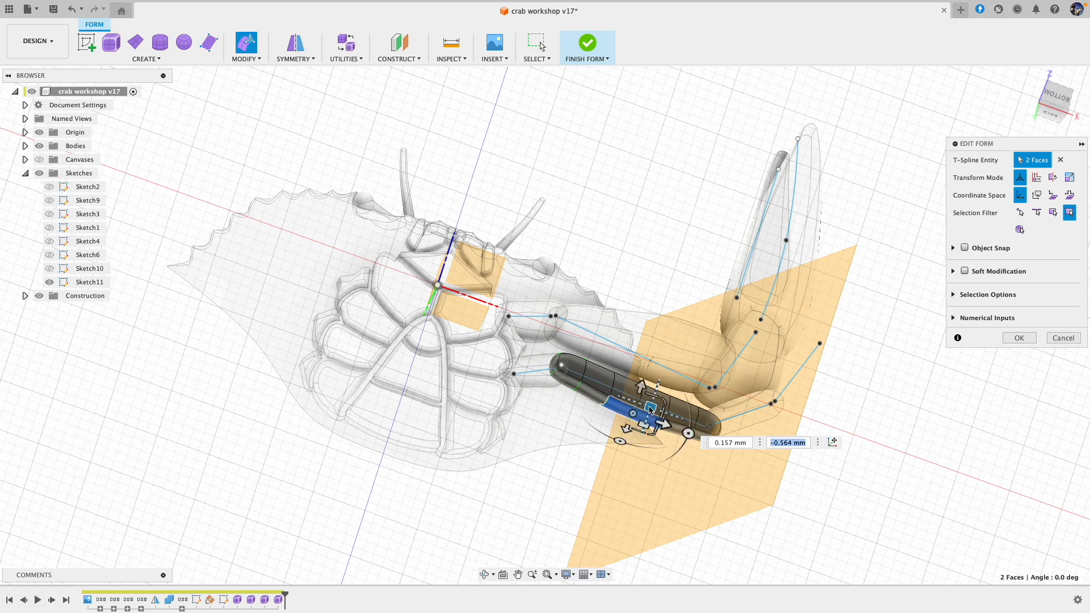
{"action": "left_click", "coordinate": [592, 400]}
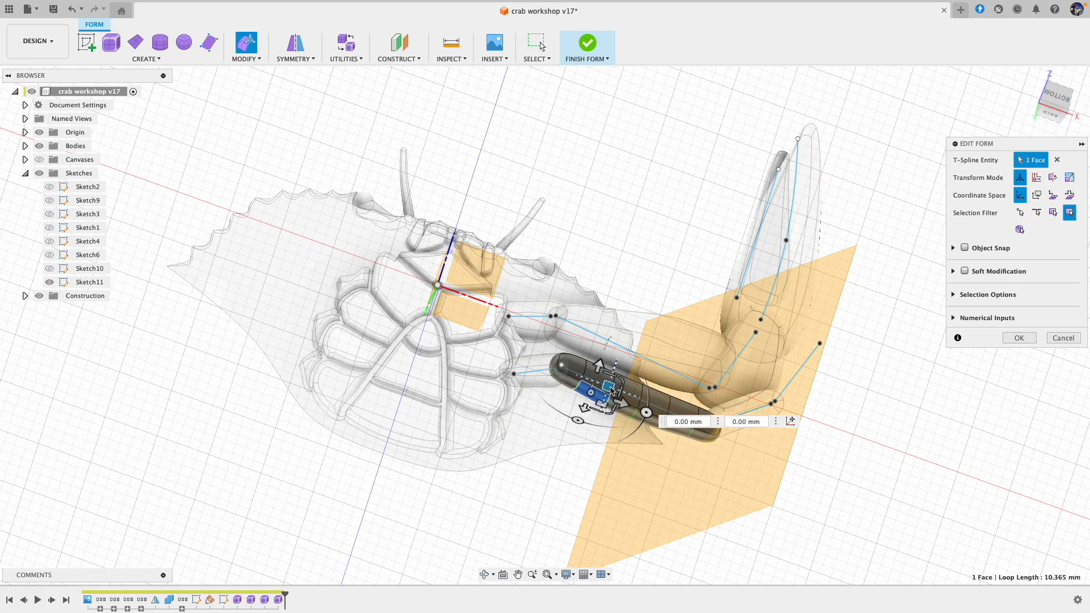
{"action": "left_click_drag", "start_coordinate": [611, 392], "coordinate": [613, 396]}
Step: Adjust the face toward the outer end and the middle edge on the pipe's rear side to even out its curved profile
{"action": "scroll", "coordinate": [701, 428], "scroll_direction": "up", "scroll_amount": 5}
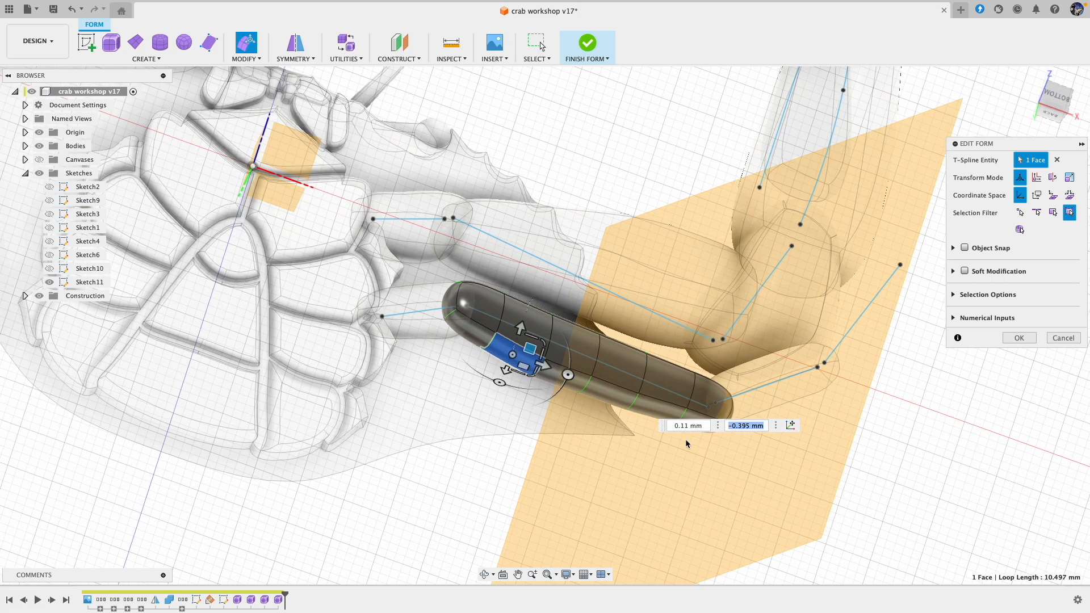
{"action": "left_click", "coordinate": [660, 411]}
{"action": "left_click_drag", "start_coordinate": [674, 402], "coordinate": [612, 396]}
{"action": "left_click", "coordinate": [585, 391]}
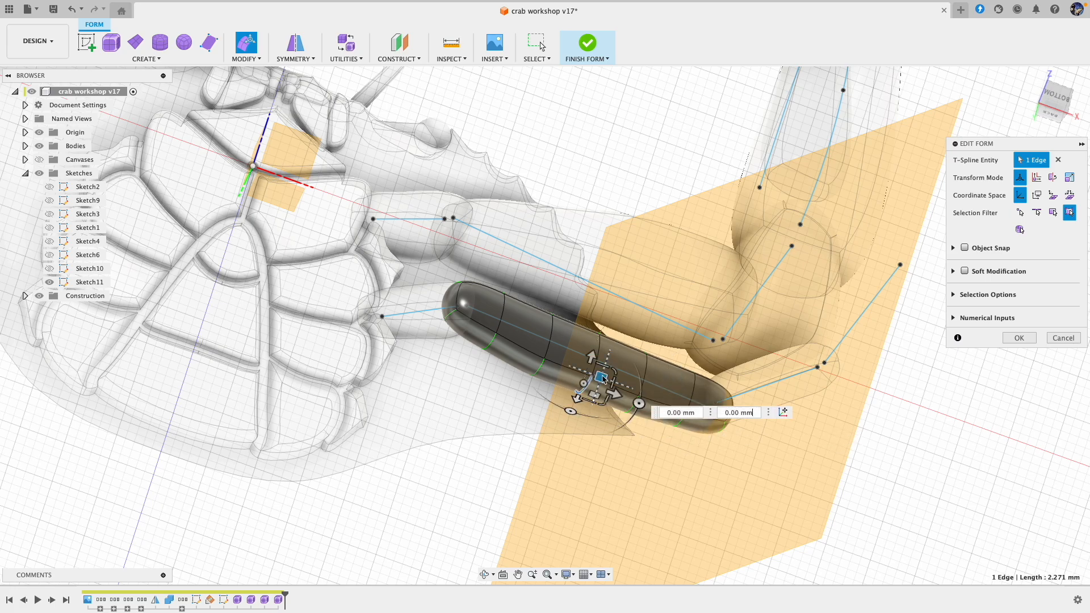
Step: Move two middle faces on the pipe's front side by about 0.095 mm and -0.383 mm to follow the curve
{"action": "middle_click_drag", "start_coordinate": [646, 444], "coordinate": [629, 468], "text": "shift"}
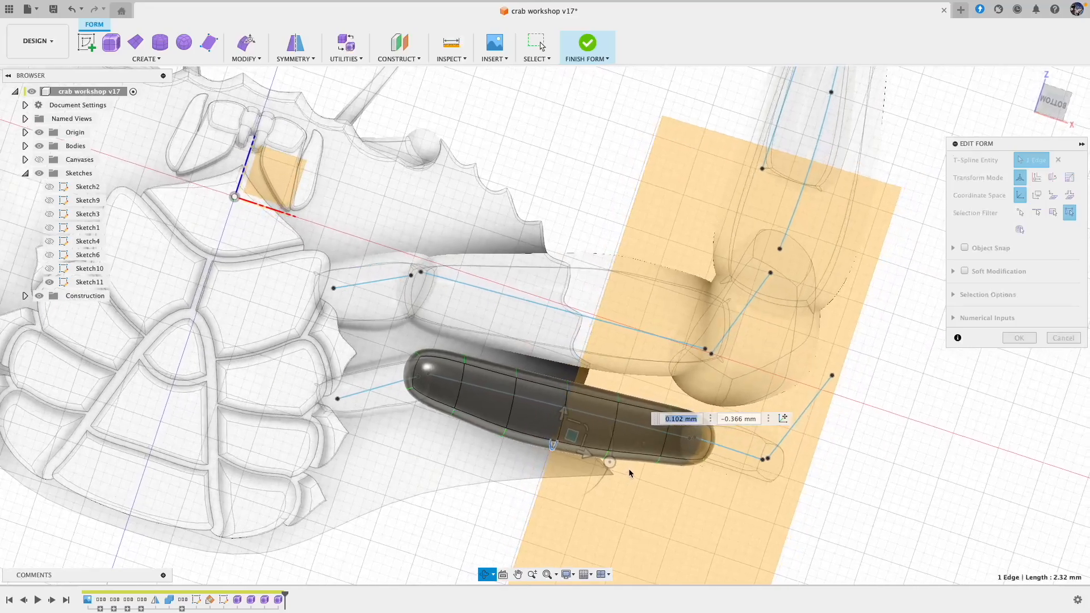
{"action": "left_click", "coordinate": [545, 384]}
{"action": "left_click", "coordinate": [591, 396], "text": "shift"}
{"action": "left_click_drag", "start_coordinate": [577, 387], "coordinate": [583, 389]}
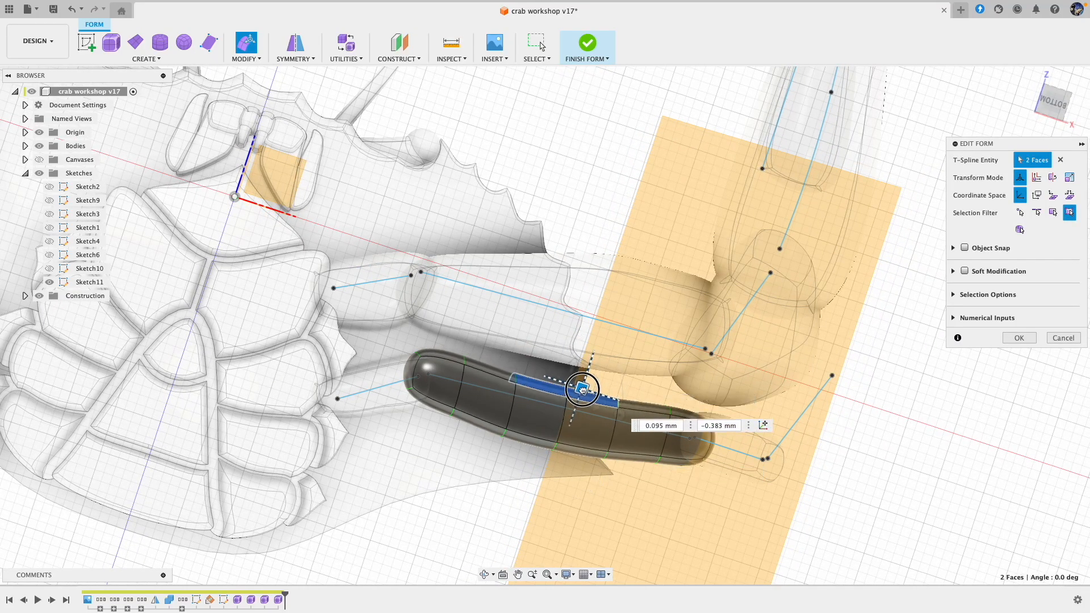
Step: Rotate the front-side face at the pipe's inner end 10 degrees, rotate its outer-end counterpart slightly, and accept the form edits
{"action": "left_click", "coordinate": [448, 360]}
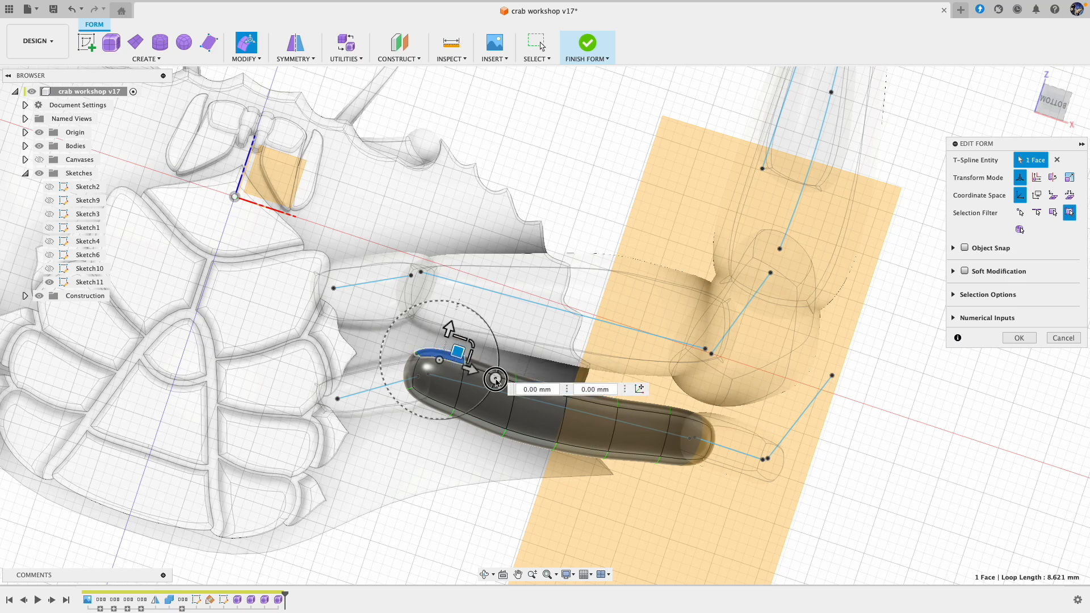
{"action": "left_click", "coordinate": [496, 381]}
{"action": "left_click_drag", "start_coordinate": [493, 386], "coordinate": [491, 392]}
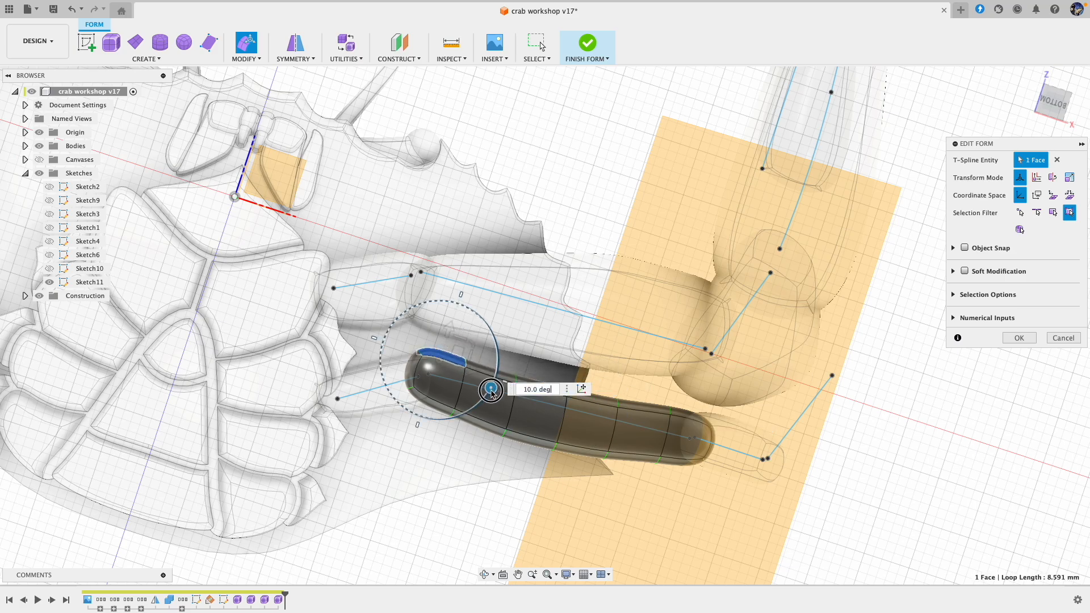
{"action": "left_click", "coordinate": [684, 416]}
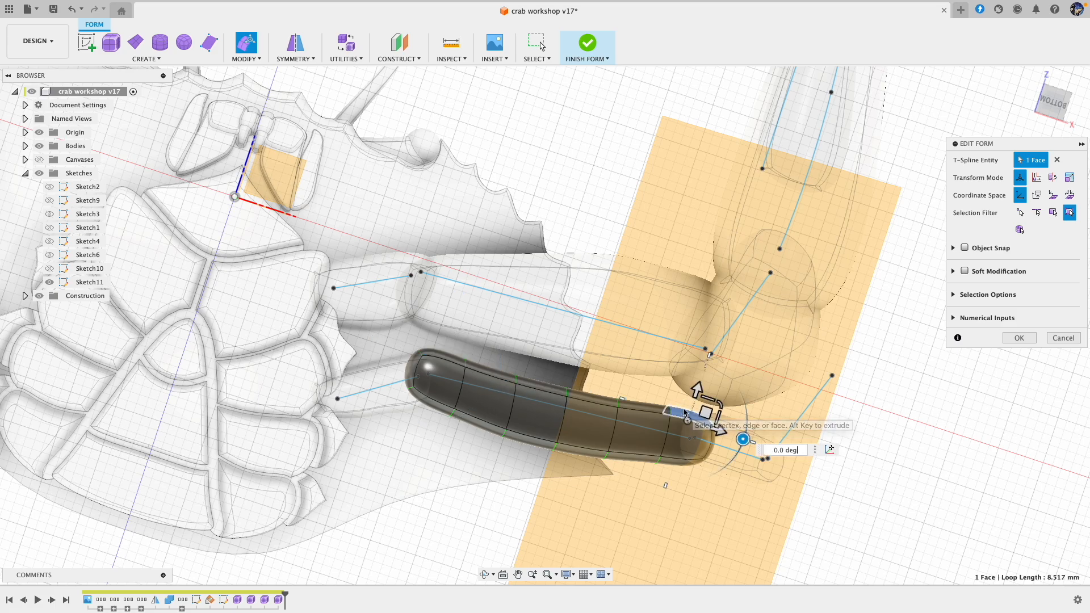
{"action": "mouse_move", "coordinate": [747, 441]}
{"action": "left_mouse_down"}
{"action": "mouse_move", "coordinate": [754, 422]}
{"action": "mouse_move", "coordinate": [755, 432]}
{"action": "left_mouse_up"}
{"action": "left_click", "coordinate": [897, 475]}
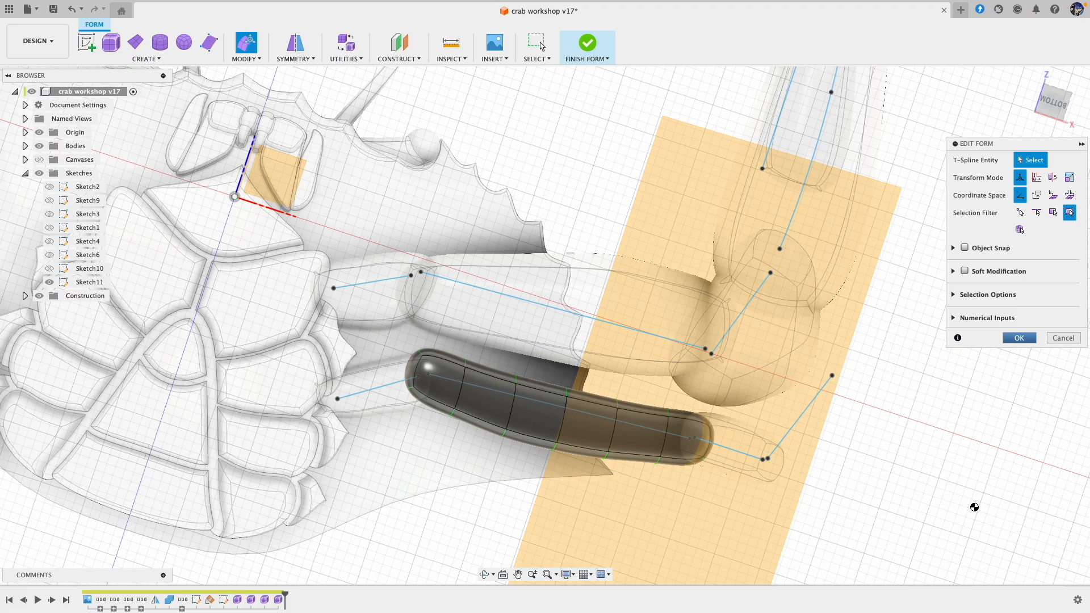
{"action": "middle_click_drag", "start_coordinate": [969, 495], "coordinate": [892, 497], "text": "shift"}
Step: Start a Pipe along the second leg's lowest sketch line with a 2 mm global diameter and smooth display
{"action": "middle_click_drag", "start_coordinate": [672, 400], "coordinate": [864, 506], "text": "shift"}
{"action": "scroll", "coordinate": [883, 542], "scroll_direction": "down", "scroll_amount": 1}
{"action": "middle_click_drag", "start_coordinate": [884, 542], "coordinate": [554, 269]}
{"action": "scroll", "coordinate": [930, 443], "scroll_direction": "down", "scroll_amount": 3}
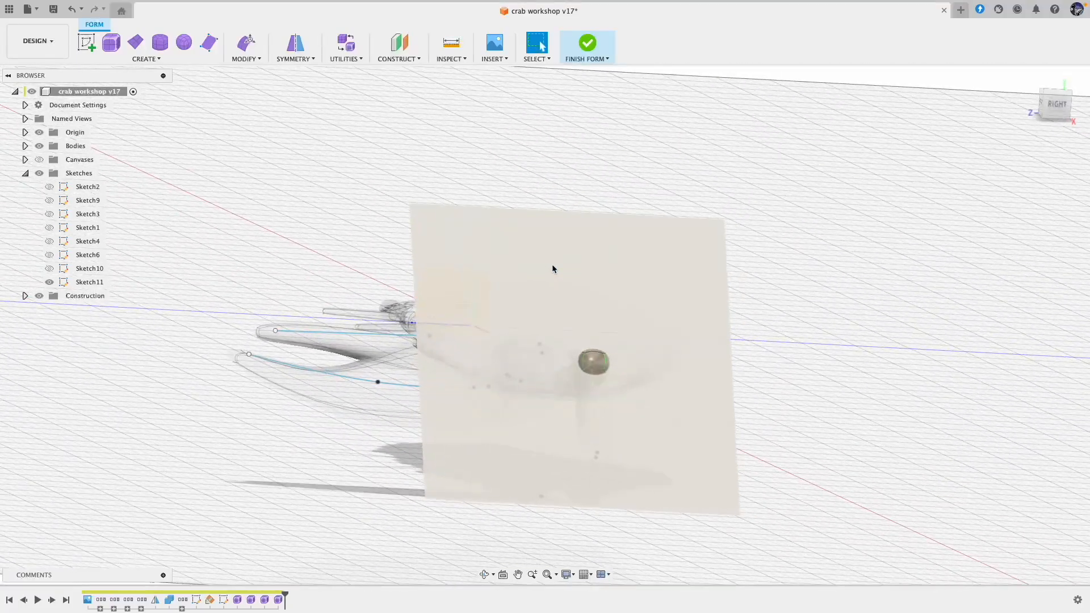
{"action": "left_click", "coordinate": [145, 59]}
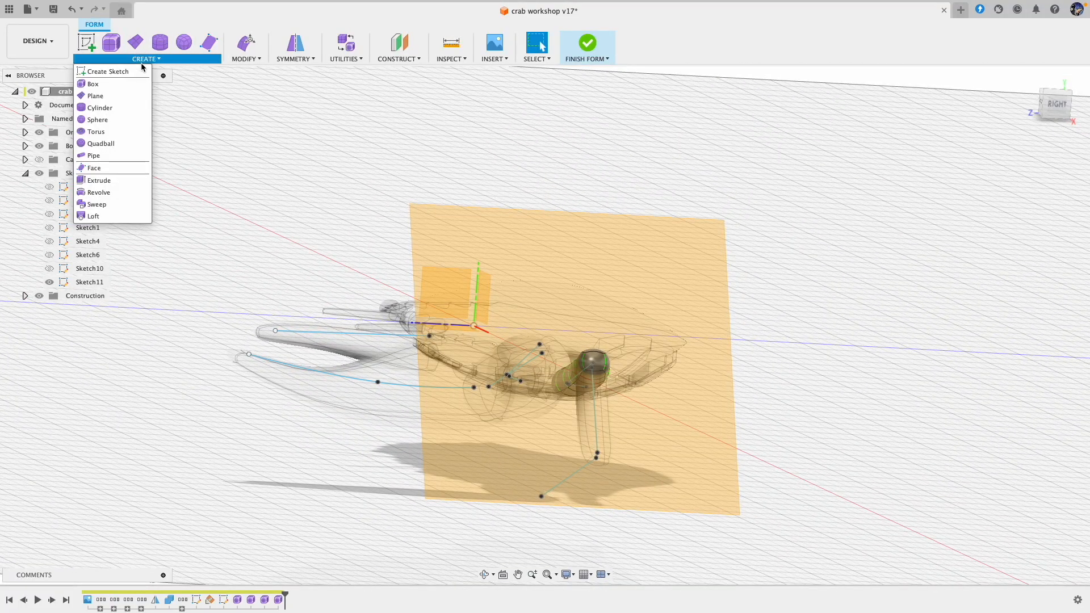
{"action": "left_click", "coordinate": [115, 152]}
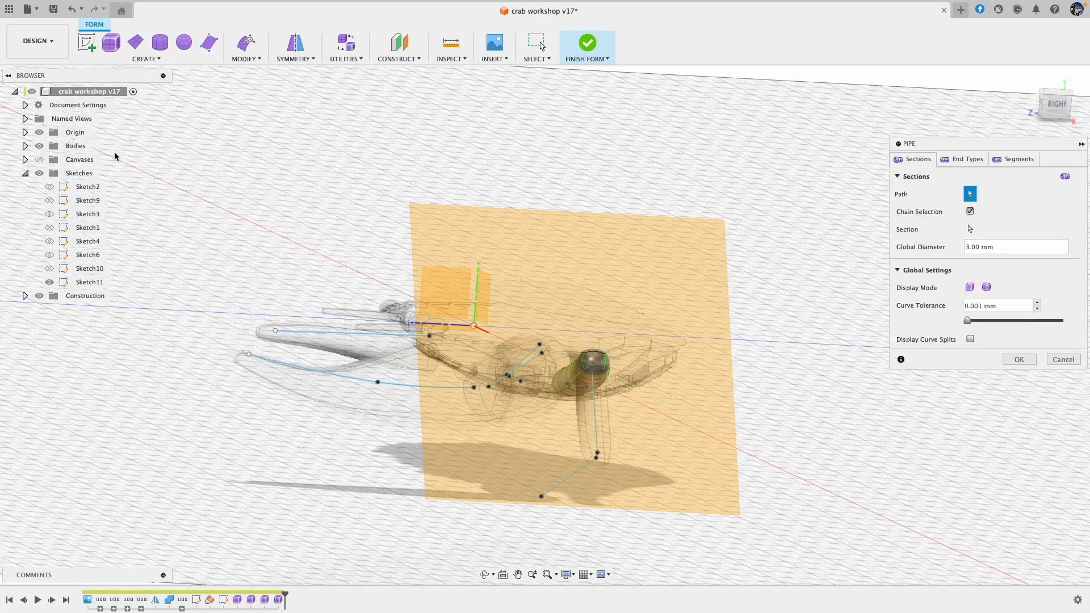
{"action": "left_click", "coordinate": [568, 483]}
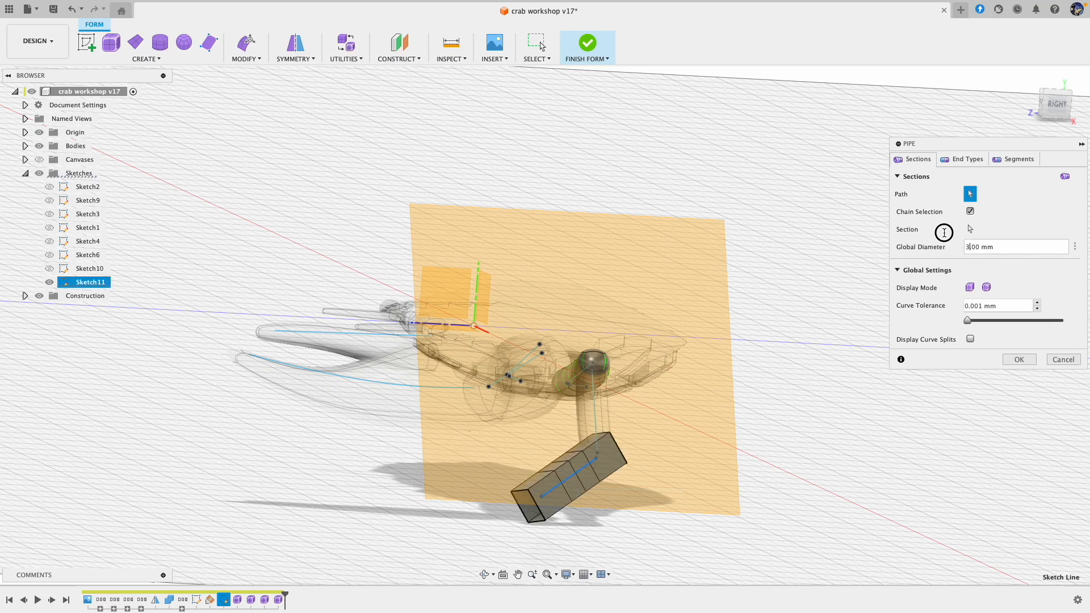
{"action": "left_click", "coordinate": [969, 248]}
{"action": "left_click", "coordinate": [986, 287]}
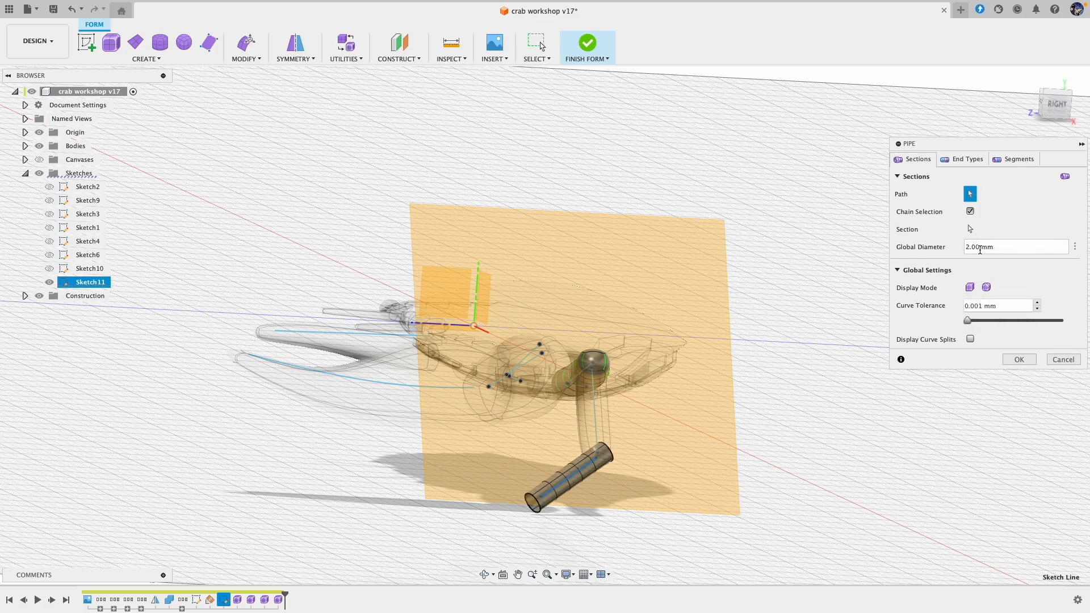
Step: Give the lowest leg pipe square ends, reduce its segment density, and accept the pipe
{"action": "left_click", "coordinate": [956, 161]}
{"action": "left_click", "coordinate": [998, 212]}
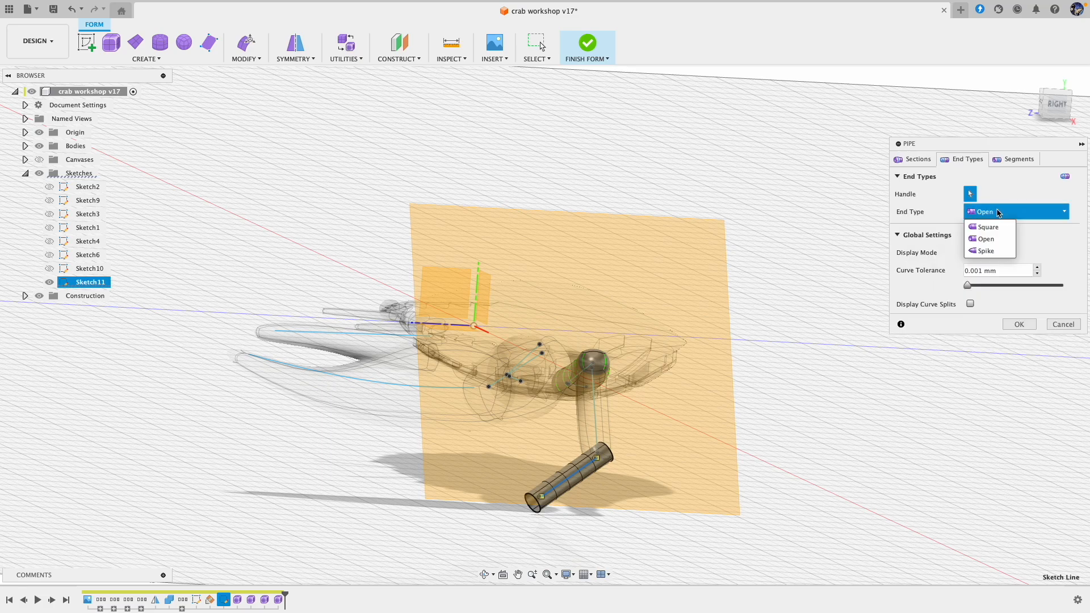
{"action": "left_click", "coordinate": [991, 227]}
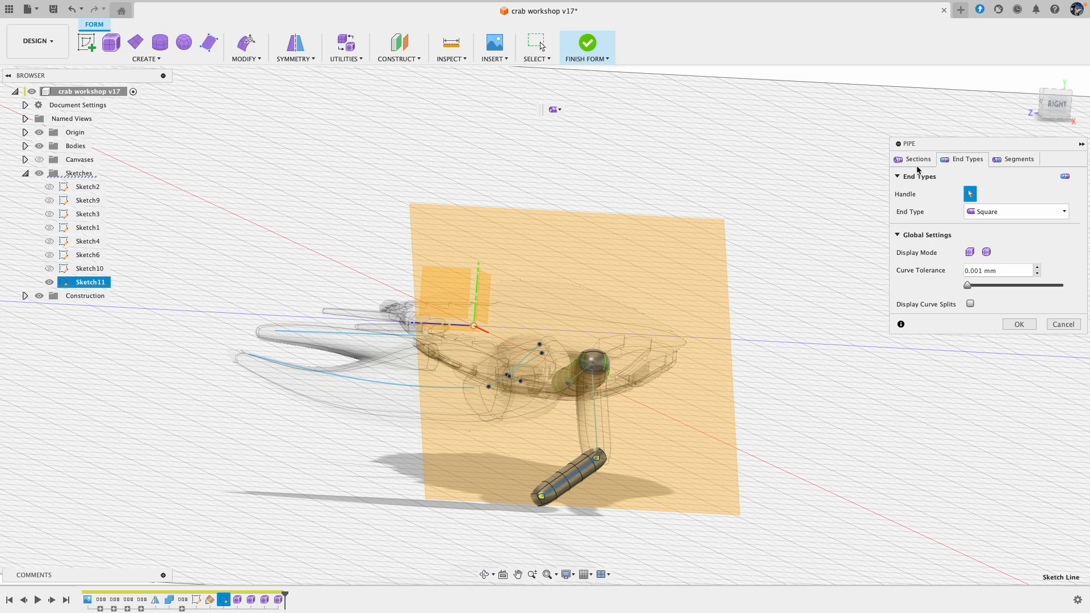
{"action": "left_click", "coordinate": [1024, 161]}
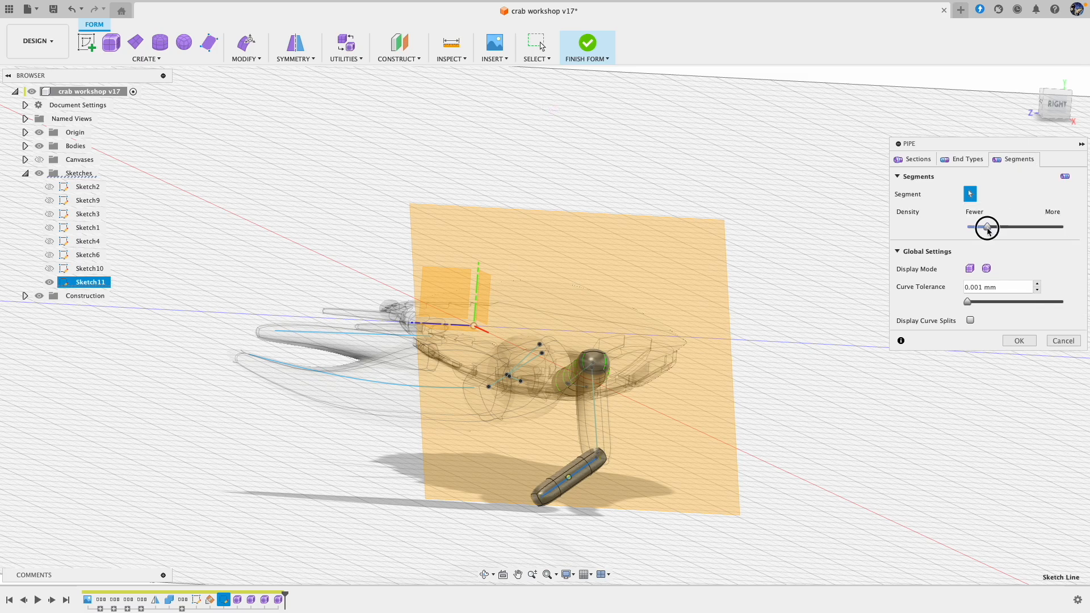
{"action": "left_click", "coordinate": [1020, 342]}
{"action": "left_click", "coordinate": [1020, 342]}
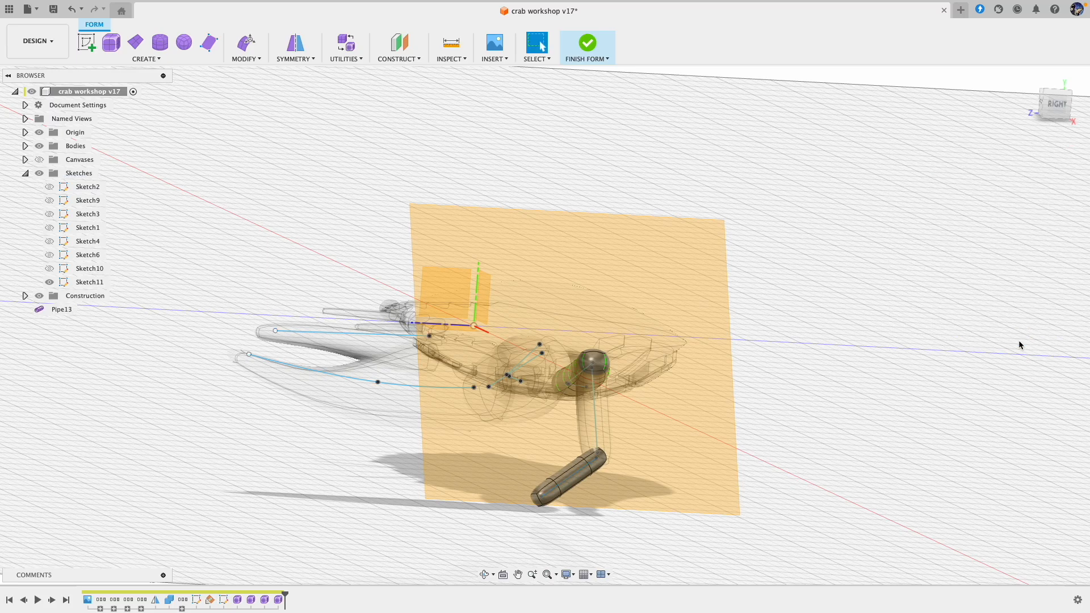
Step: Apply internal mirror symmetry to the lowest leg pipe using a pair of its opposite faces
{"action": "left_click", "coordinate": [295, 43]}
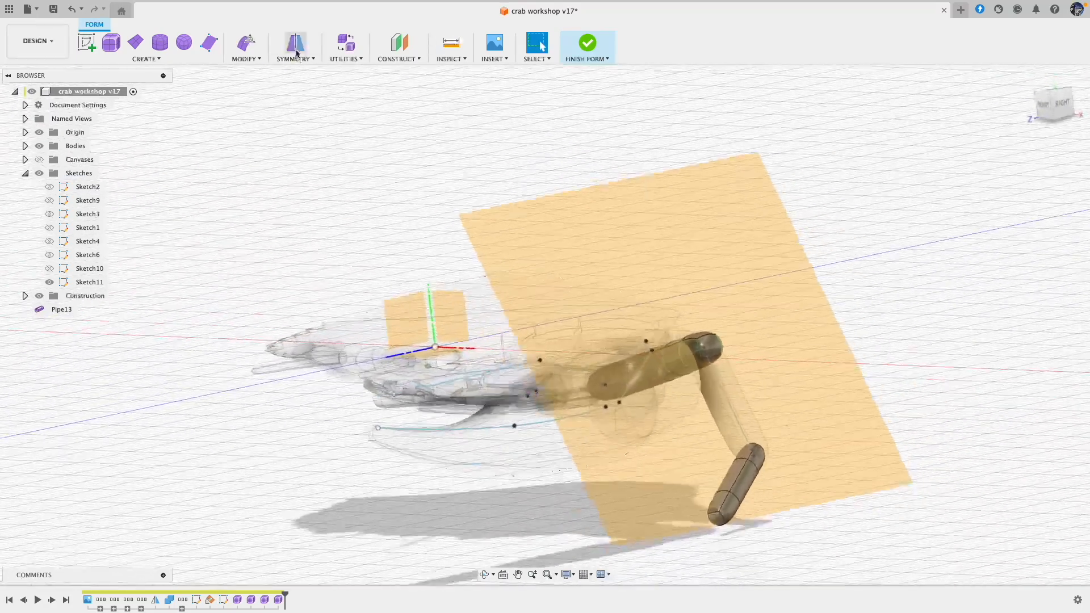
{"action": "middle_click_drag", "start_coordinate": [555, 148], "coordinate": [889, 311], "text": "shift"}
{"action": "left_click", "coordinate": [797, 410]}
{"action": "left_click", "coordinate": [787, 434]}
{"action": "left_click", "coordinate": [1020, 180]}
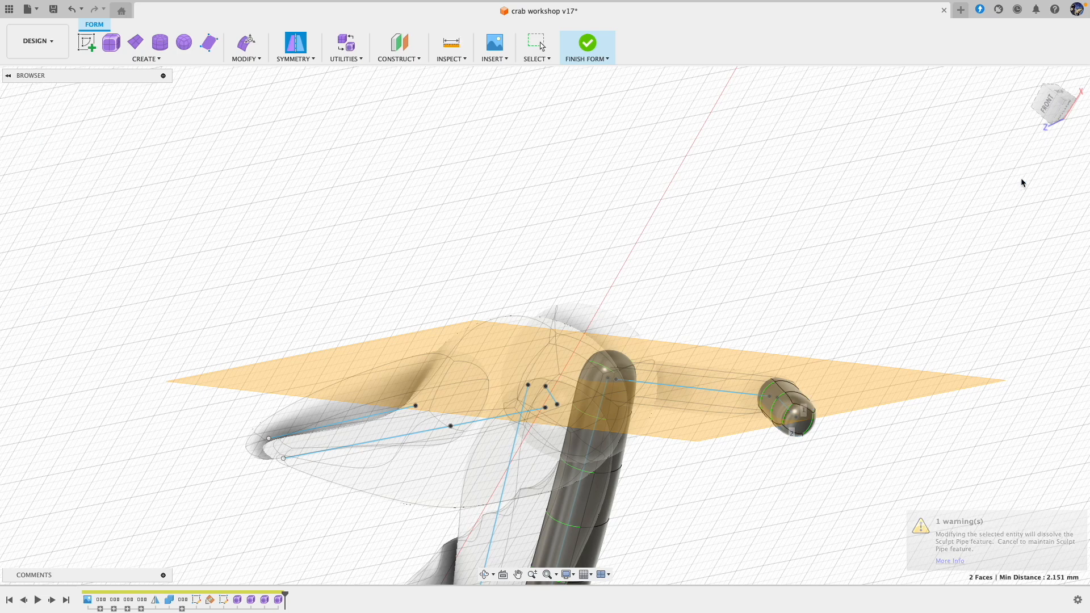
Step: Scale the end face at the lowest pipe's free end to about 0.353 to form a pointed leg tip
{"action": "middle_click_drag", "start_coordinate": [514, 138], "coordinate": [526, 210], "text": "shift"}
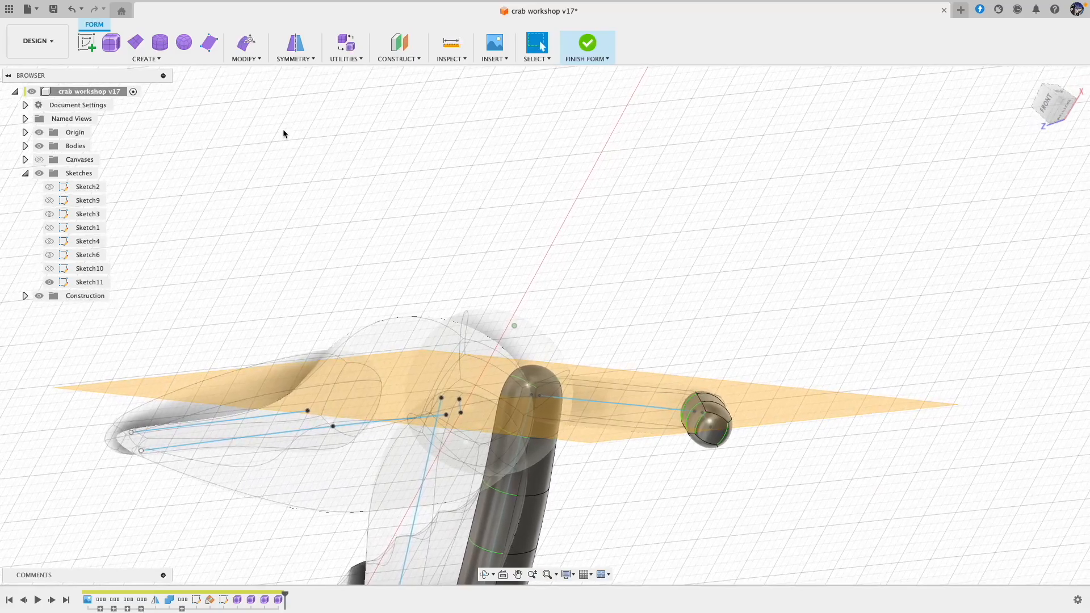
{"action": "left_click", "coordinate": [247, 40]}
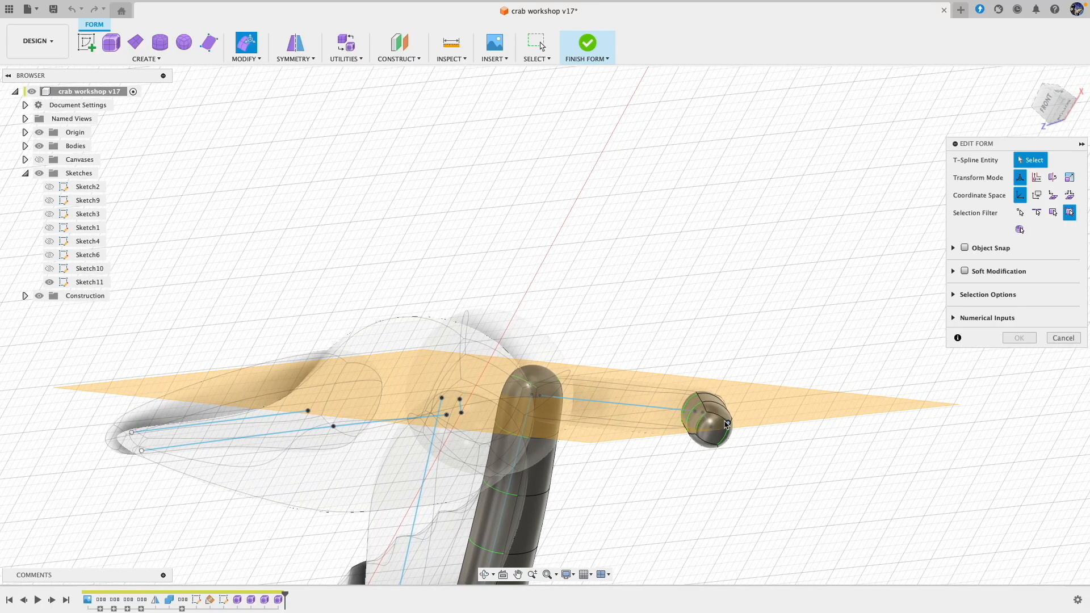
{"action": "middle_click_drag", "start_coordinate": [719, 431], "coordinate": [666, 468], "text": "shift"}
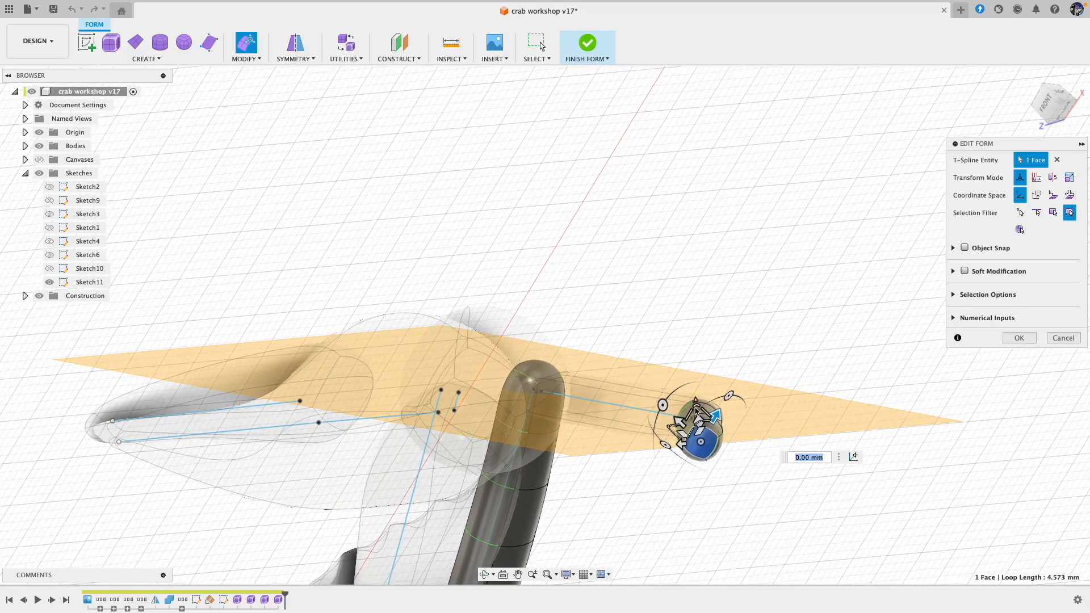
{"action": "left_click_drag", "start_coordinate": [696, 408], "coordinate": [696, 410]}
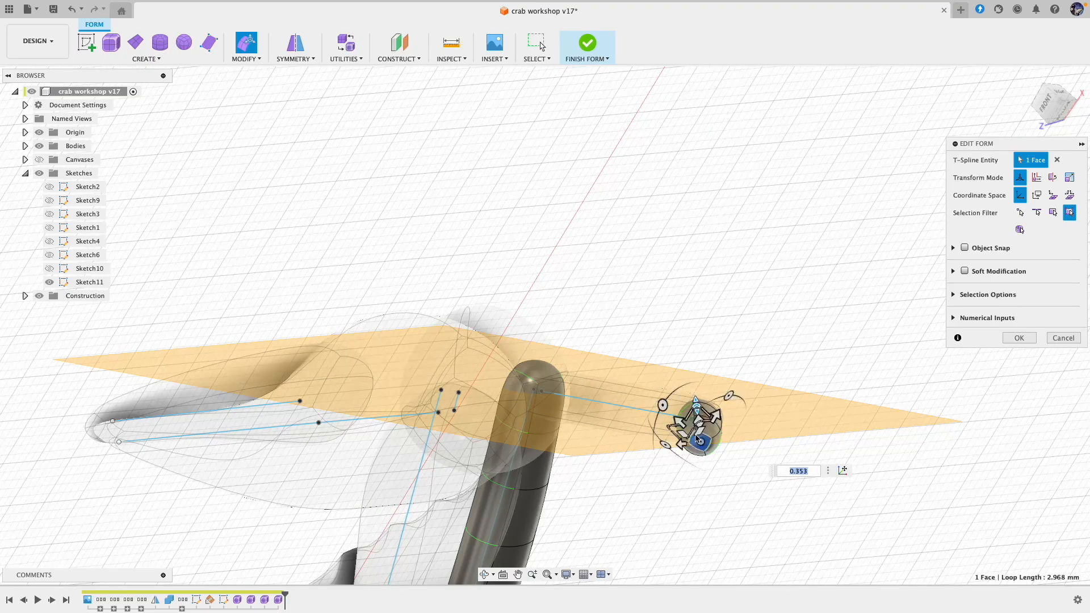
{"action": "middle_click_drag", "start_coordinate": [697, 439], "coordinate": [664, 404], "text": "shift"}
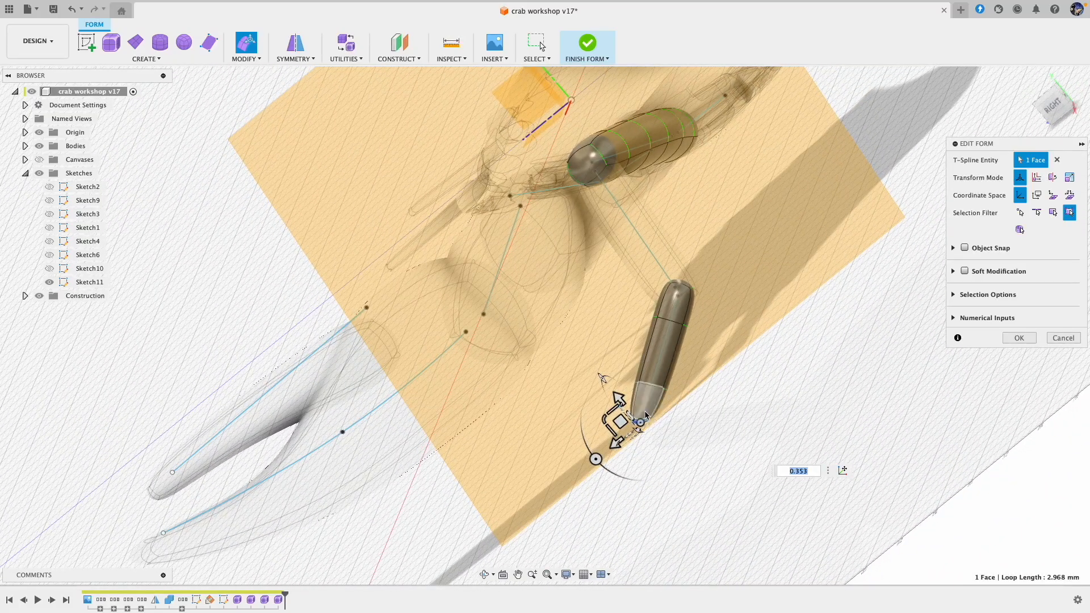
Step: Curve the pointed leg tip by moving its end face 0.678 and 1.124 mm, an inner edge -0.238 and -0.275 mm, and a vertex -0.085 and 0.421 mm
{"action": "left_click_drag", "start_coordinate": [621, 421], "coordinate": [594, 429]}
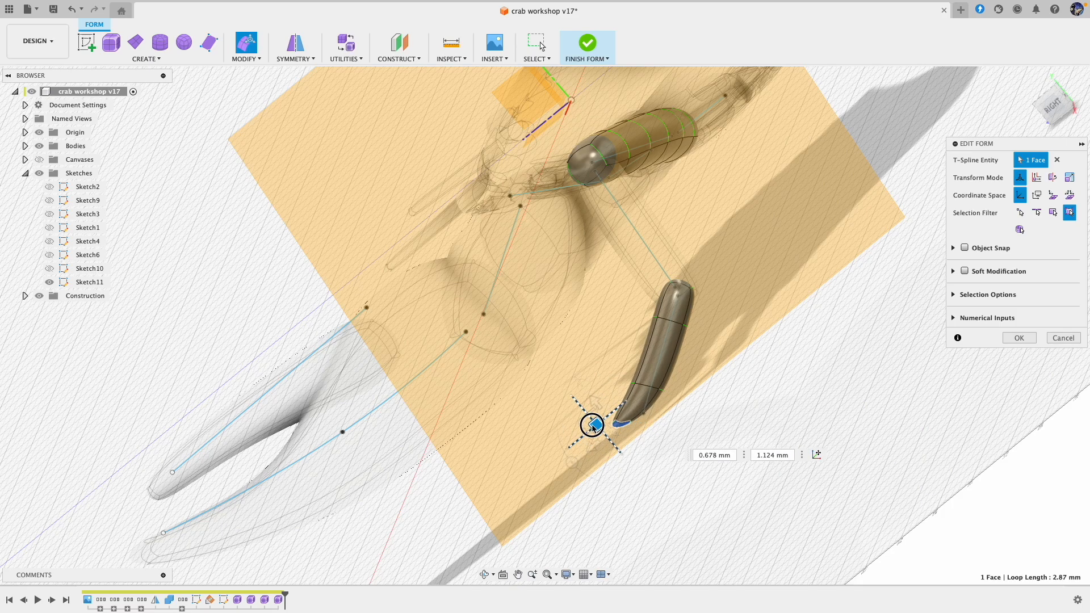
{"action": "middle_click_drag", "start_coordinate": [691, 423], "coordinate": [690, 423], "text": "shift"}
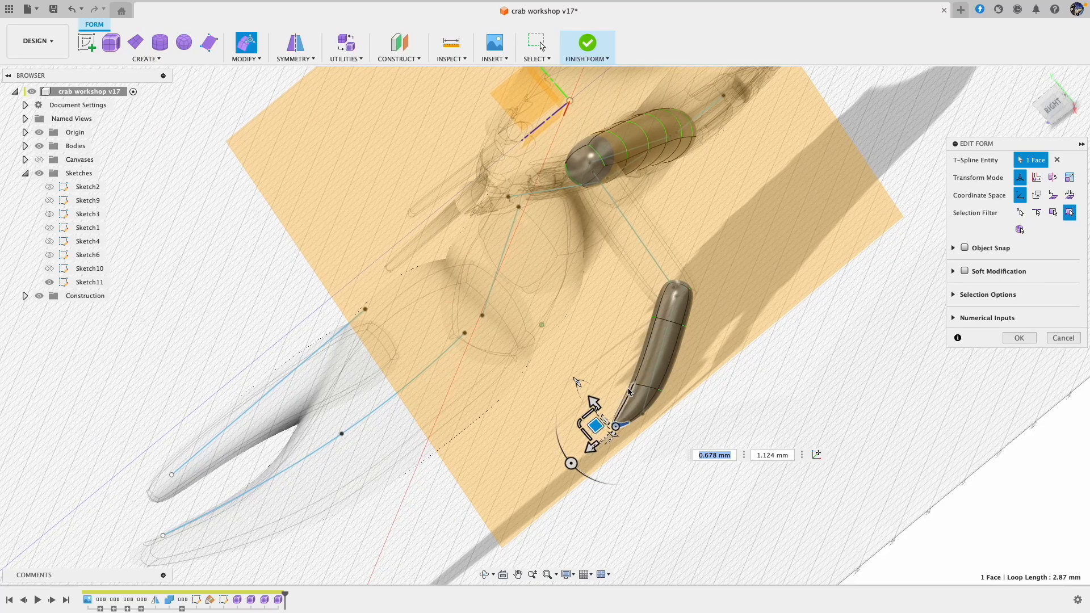
{"action": "scroll", "coordinate": [629, 392], "scroll_direction": "up", "scroll_amount": 3}
{"action": "scroll", "coordinate": [693, 404], "scroll_direction": "up", "scroll_amount": 3}
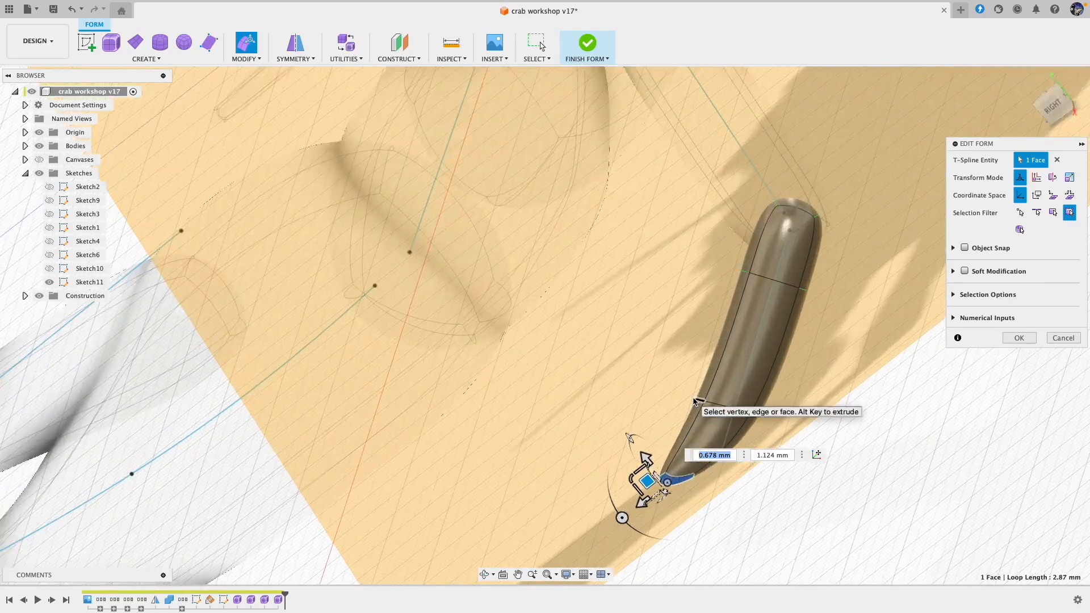
{"action": "left_click", "coordinate": [695, 401]}
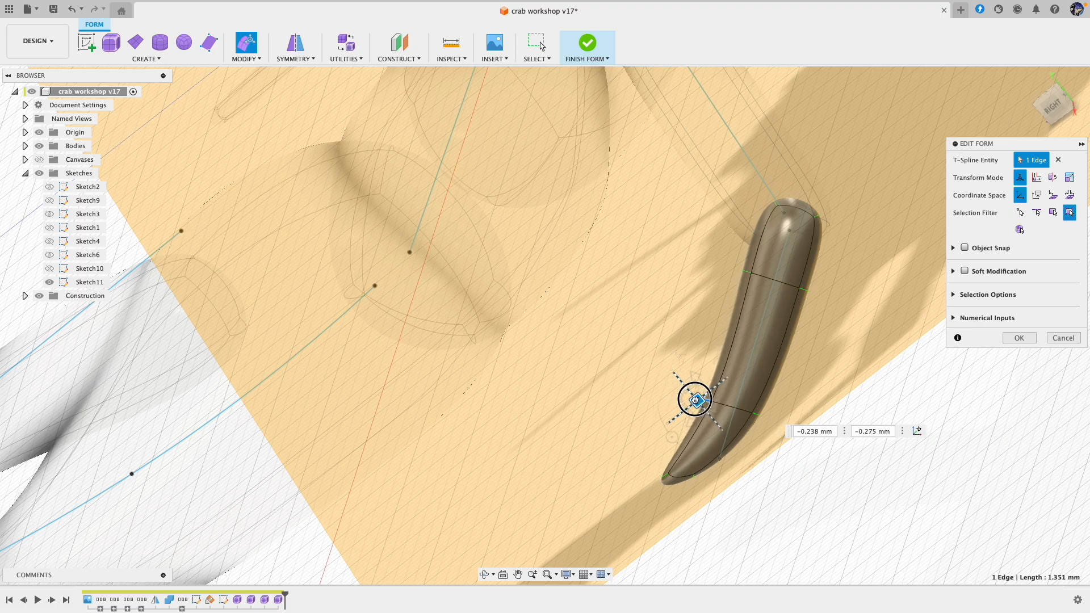
{"action": "left_click", "coordinate": [749, 274]}
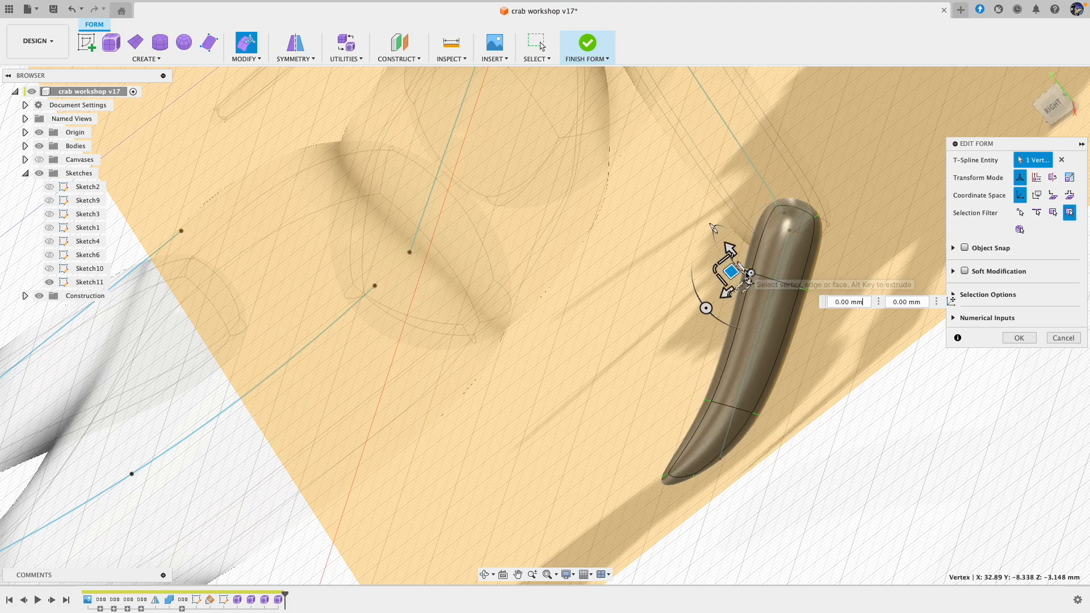
{"action": "left_click_drag", "start_coordinate": [732, 272], "coordinate": [721, 283]}
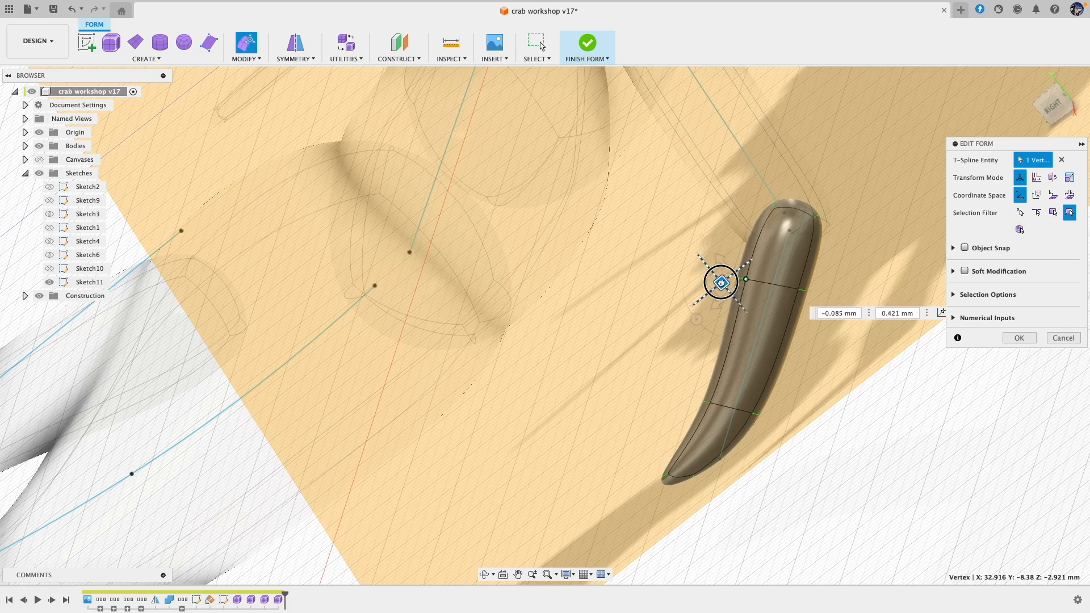
Step: Move a side face of the pointed leg tip by -0.256 and 0.009 mm and accept the form edits
{"action": "left_click", "coordinate": [878, 463]}
{"action": "middle_click_drag", "start_coordinate": [877, 463], "coordinate": [771, 426], "text": "shift"}
{"action": "middle_click_drag", "start_coordinate": [675, 394], "coordinate": [809, 310], "text": "shift"}
{"action": "left_click", "coordinate": [814, 313]}
{"action": "left_click_drag", "start_coordinate": [786, 298], "coordinate": [784, 305]}
{"action": "scroll", "coordinate": [836, 373], "scroll_direction": "left", "scroll_amount": 10, "text": "shift"}
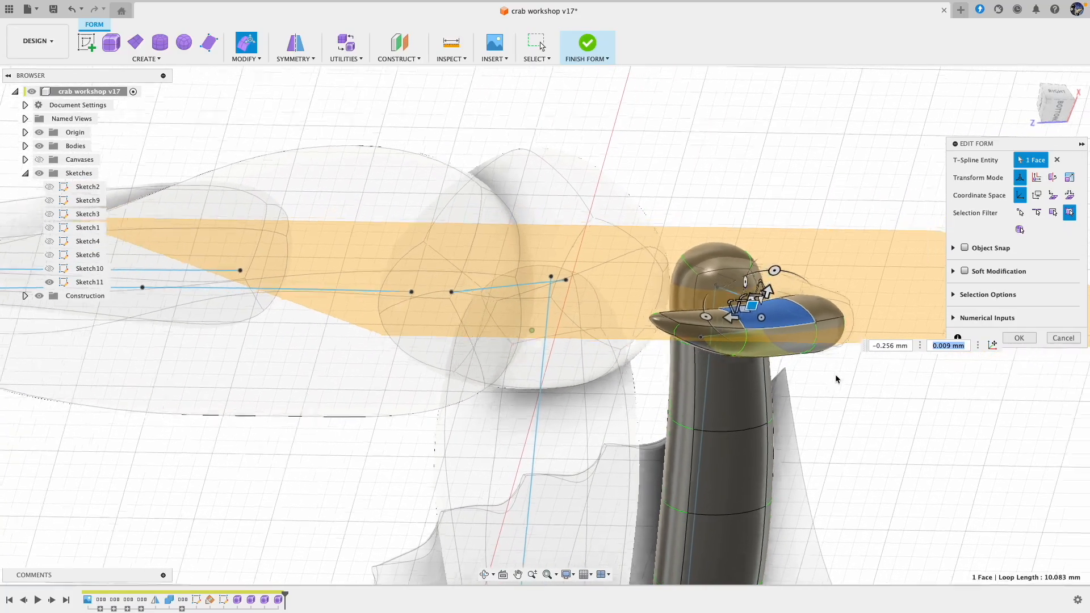
{"action": "scroll", "coordinate": [835, 374], "scroll_direction": "right", "scroll_amount": 4, "text": "shift"}
{"action": "scroll", "coordinate": [823, 370], "scroll_direction": "left", "scroll_amount": 8, "text": "shift"}
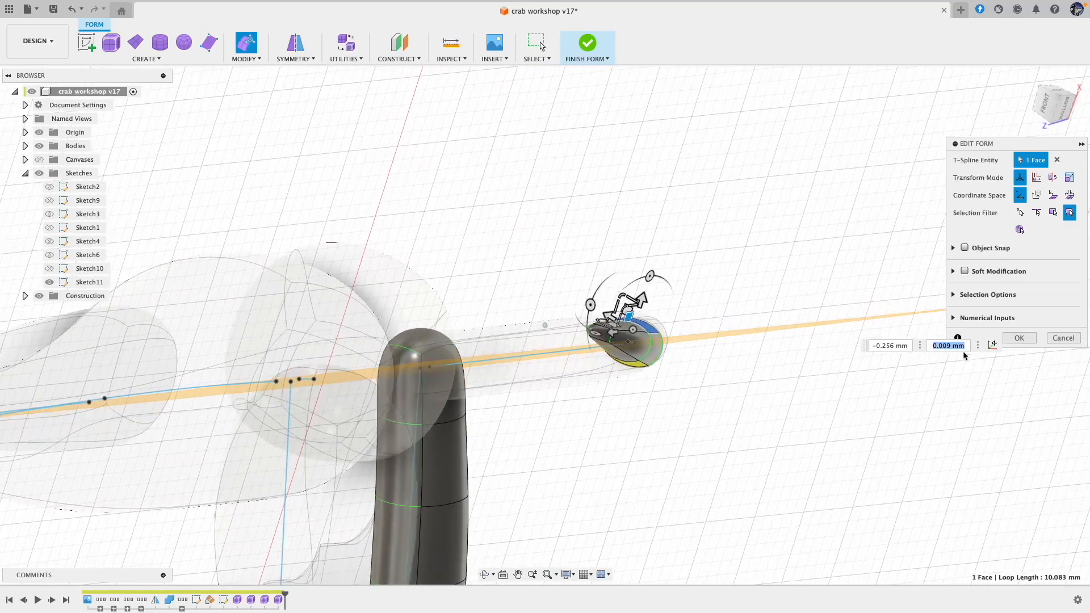
{"action": "left_click", "coordinate": [1020, 338]}
Step: Try to rotate the whole pointed leg tip form by -5 degrees
{"action": "scroll", "coordinate": [786, 315], "scroll_direction": "right", "scroll_amount": 6, "text": "shift"}
{"action": "scroll", "coordinate": [778, 309], "scroll_direction": "left", "scroll_amount": 5, "text": "shift"}
{"action": "left_click_drag", "start_coordinate": [762, 305], "coordinate": [748, 359]}
{"action": "left_click_drag", "start_coordinate": [727, 279], "coordinate": [592, 386]}
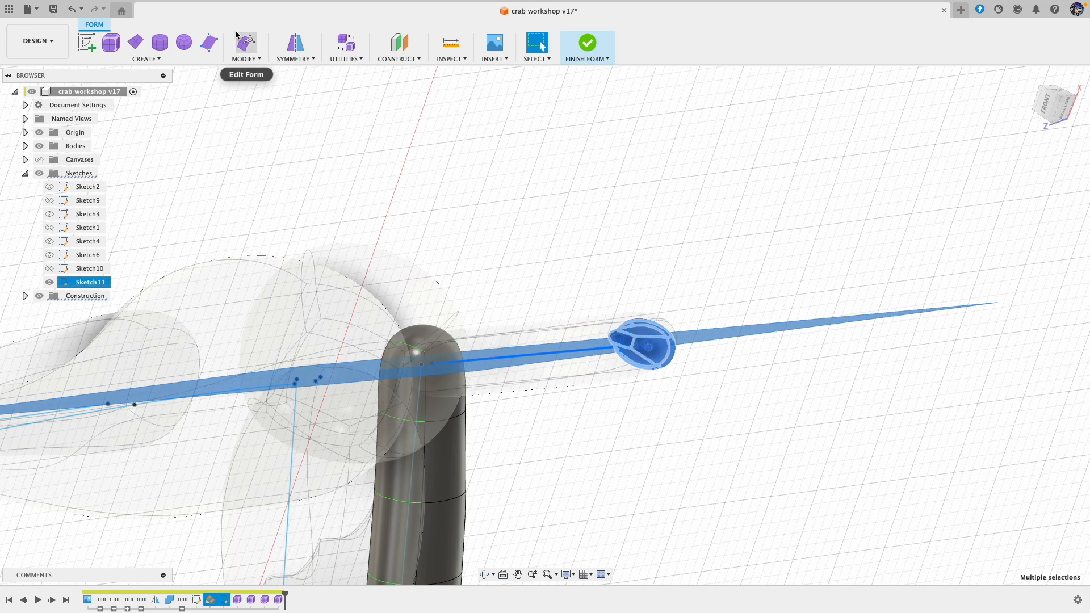
{"action": "left_click", "coordinate": [247, 47]}
{"action": "mouse_move", "coordinate": [658, 290]}
{"action": "left_mouse_down"}
{"action": "mouse_move", "coordinate": [648, 287]}
{"action": "mouse_move", "coordinate": [664, 288]}
{"action": "left_mouse_up"}
{"action": "key", "text": "super+z"}
{"action": "middle_click_drag", "start_coordinate": [715, 310], "coordinate": [714, 321], "text": "shift"}
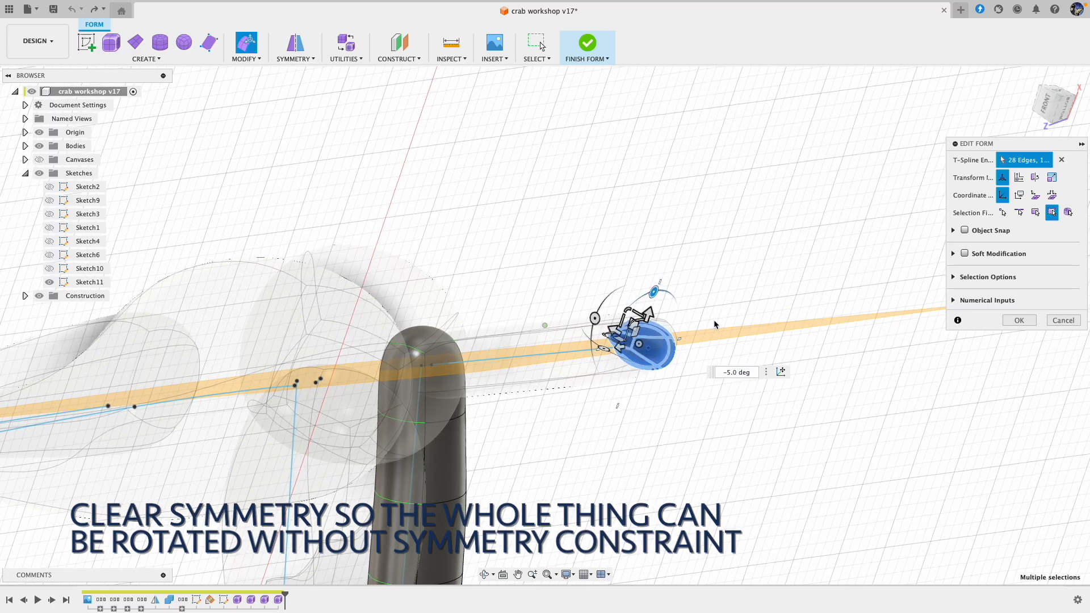
{"action": "scroll", "coordinate": [714, 320], "scroll_direction": "up", "scroll_amount": 10, "text": "shift"}
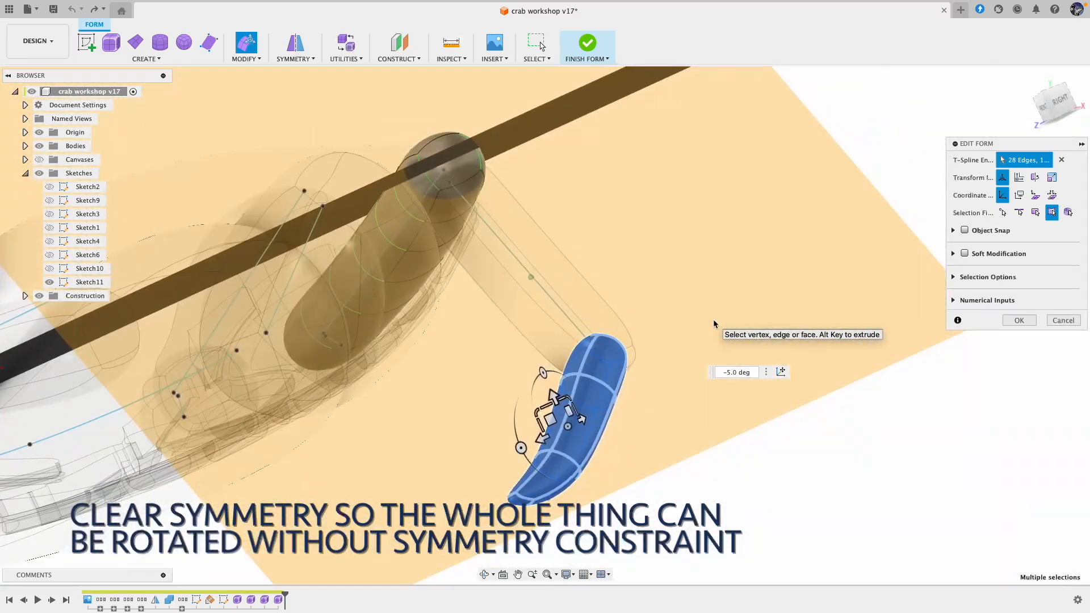
{"action": "scroll", "coordinate": [714, 320], "scroll_direction": "down", "scroll_amount": 10, "text": "shift"}
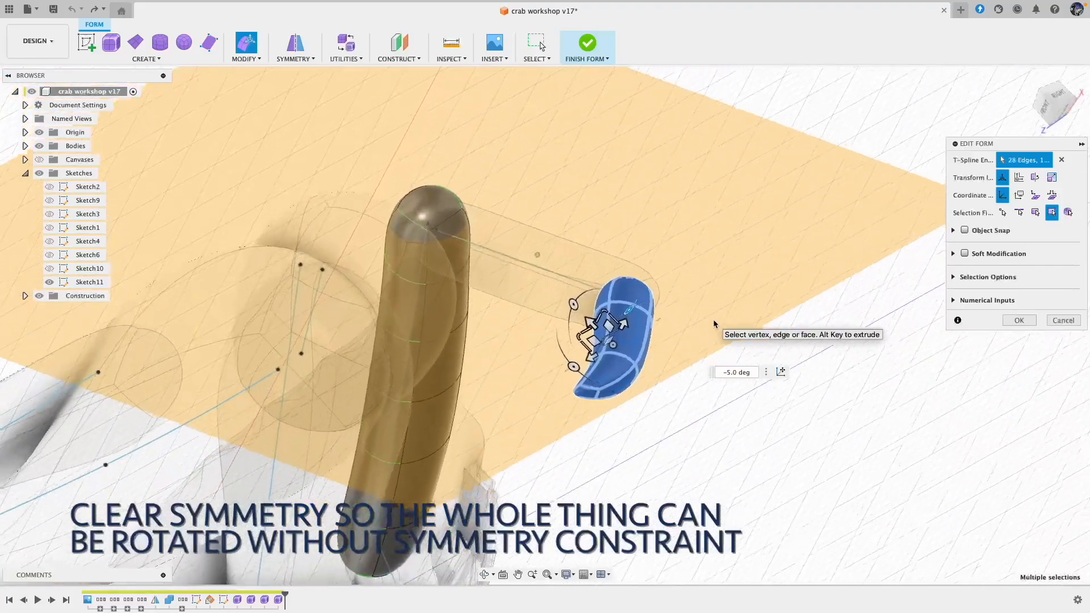
{"action": "scroll", "coordinate": [714, 319], "scroll_direction": "up", "scroll_amount": 10, "text": "shift"}
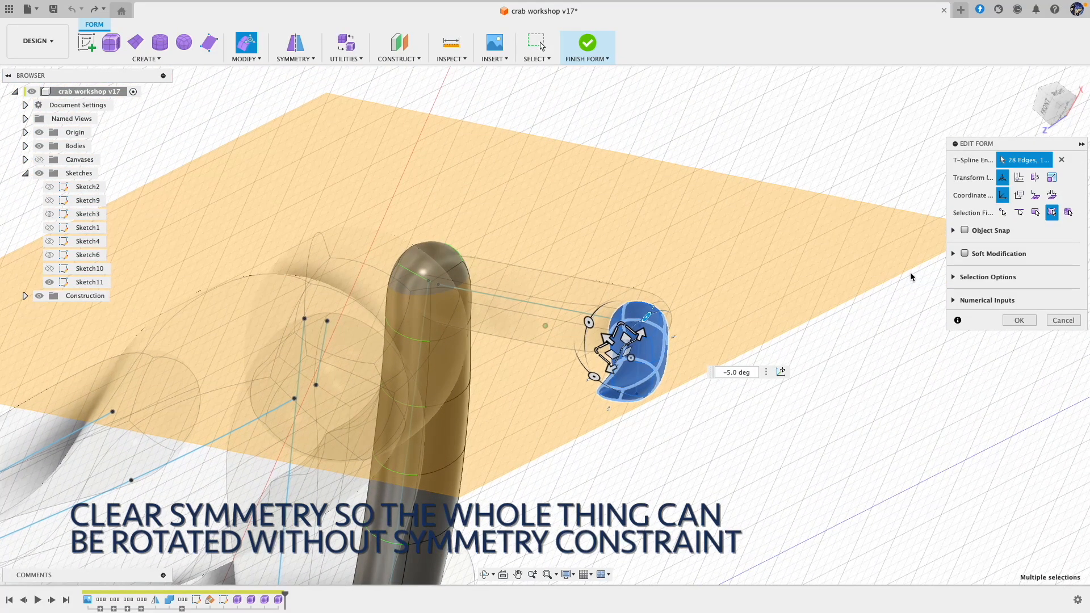
{"action": "scroll", "coordinate": [822, 301], "scroll_direction": "down", "scroll_amount": 10, "text": "shift"}
{"action": "scroll", "coordinate": [820, 297], "scroll_direction": "down", "scroll_amount": 10, "text": "shift"}
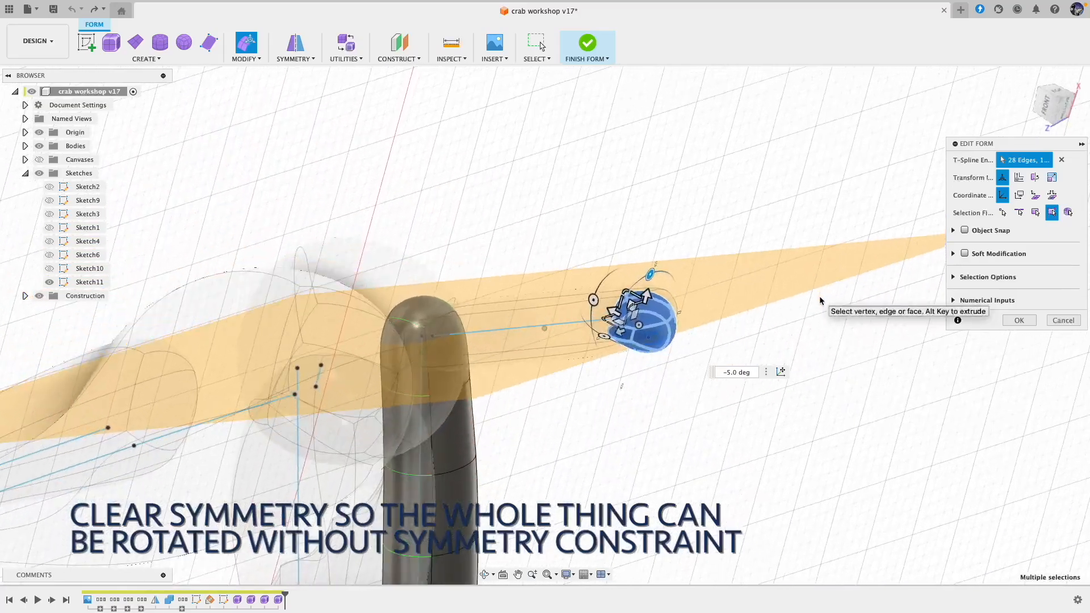
{"action": "left_click", "coordinate": [1020, 321]}
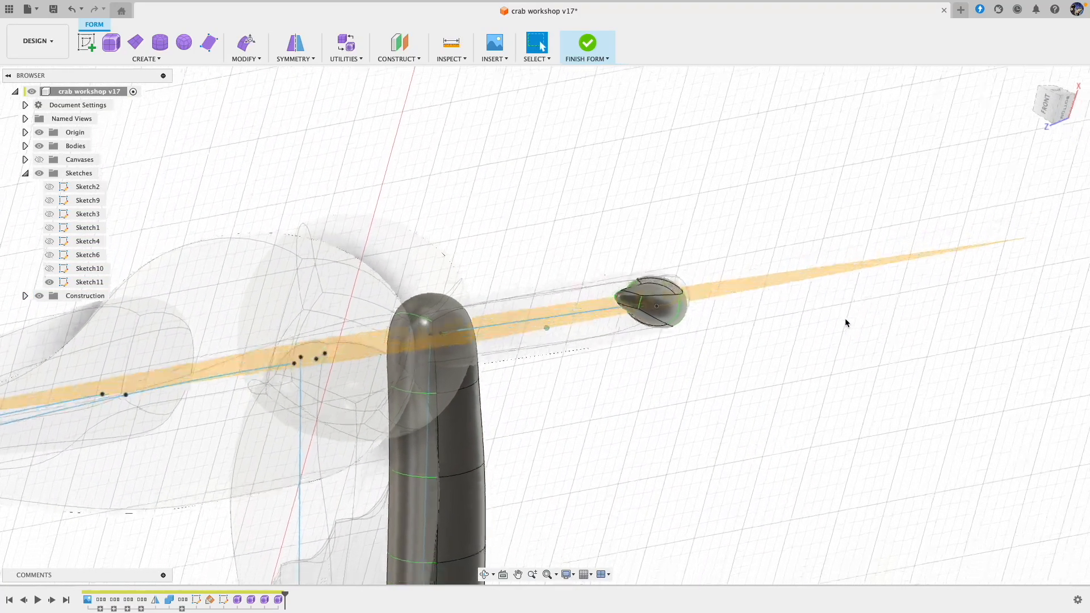
Step: Finish the form and examine the second leg's assembled segments from several sides
{"action": "scroll", "coordinate": [845, 318], "scroll_direction": "down", "scroll_amount": 15, "text": "shift"}
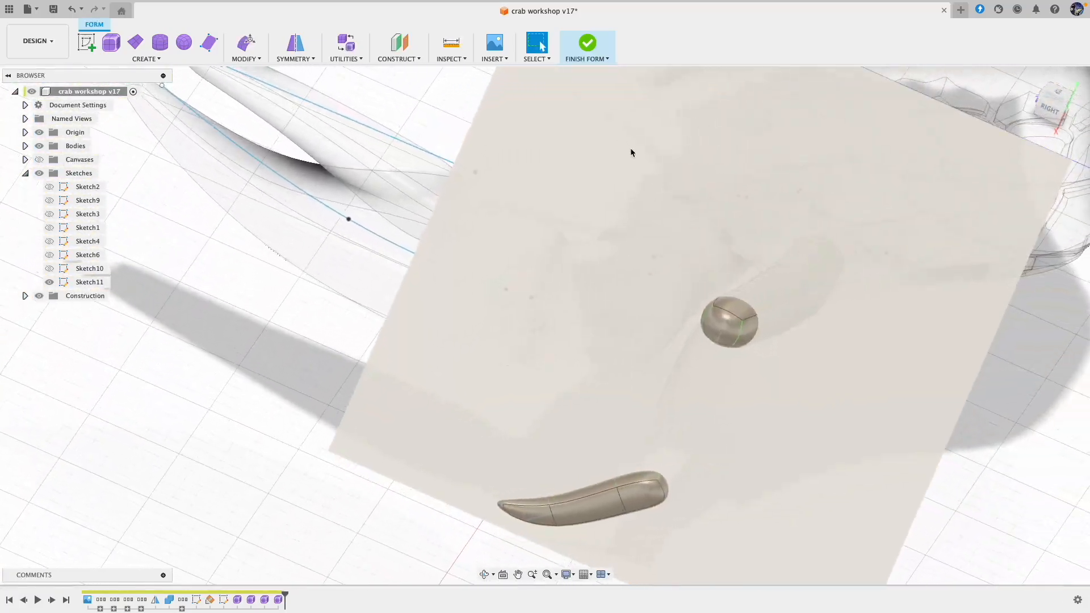
{"action": "left_click", "coordinate": [587, 44]}
{"action": "scroll", "coordinate": [558, 272], "scroll_direction": "down", "scroll_amount": 4}
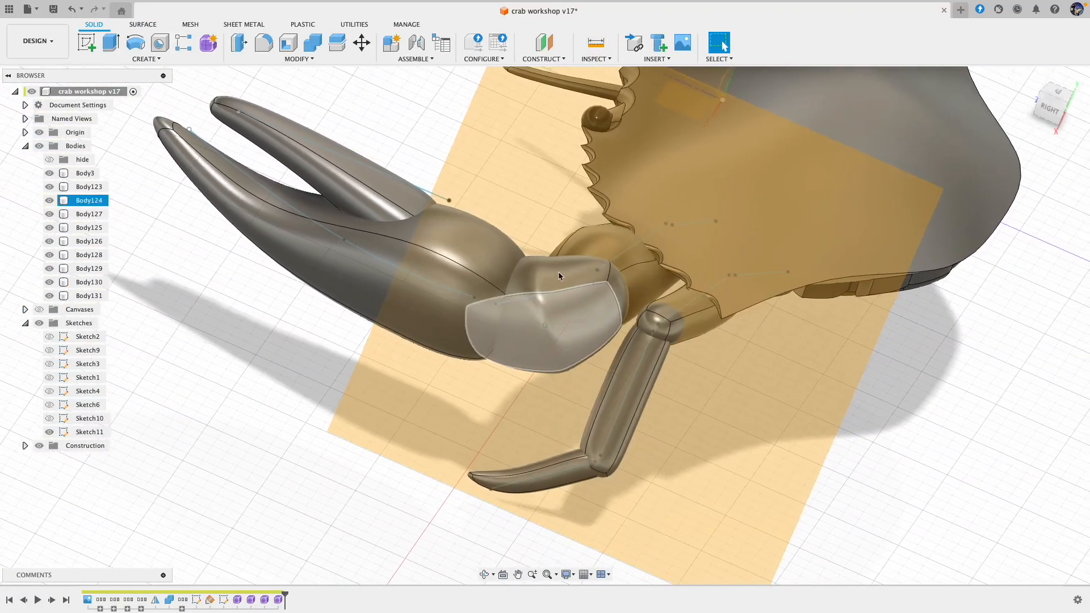
{"action": "scroll", "coordinate": [813, 438], "scroll_direction": "left", "scroll_amount": 15, "text": "shift"}
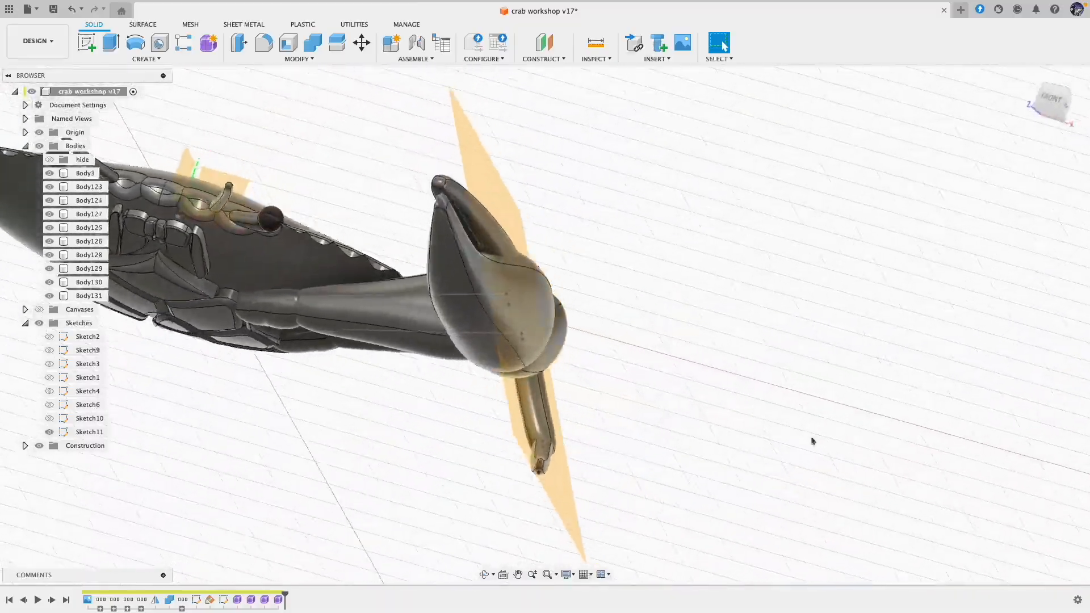
{"action": "scroll", "coordinate": [813, 441], "scroll_direction": "right", "scroll_amount": 12, "text": "shift"}
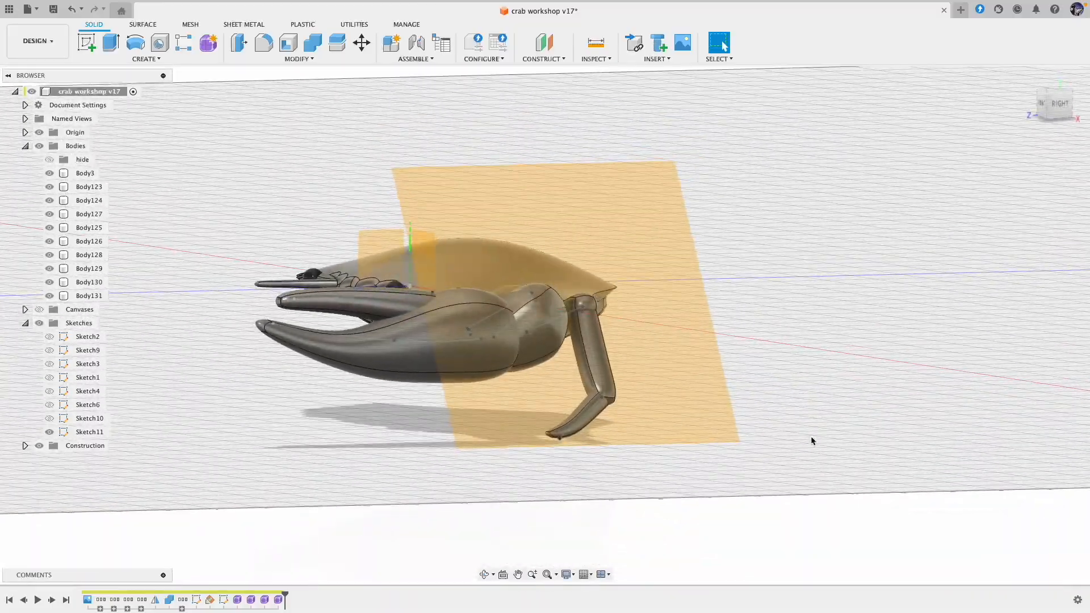
{"action": "scroll", "coordinate": [813, 442], "scroll_direction": "right", "scroll_amount": 4, "text": "shift"}
{"action": "scroll", "coordinate": [811, 441], "scroll_direction": "right", "scroll_amount": 10, "text": "shift"}
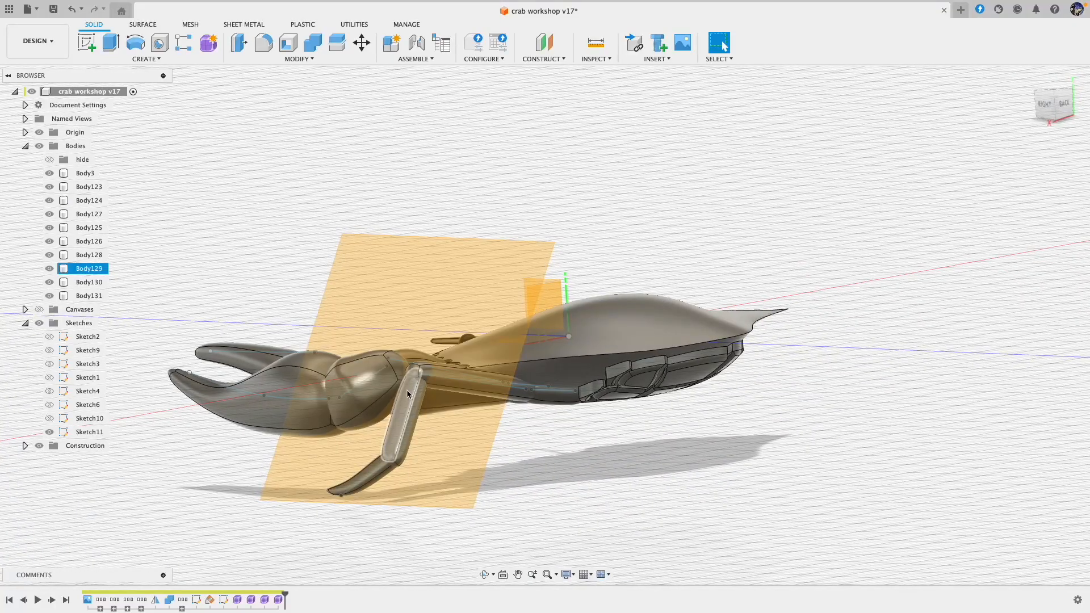
{"action": "scroll", "coordinate": [459, 376], "scroll_direction": "up", "scroll_amount": 3, "text": "shift"}
Step: Reopen the form of the leg's long segment, move its knee-side end by -1.623 and -0.476 mm, and finish the form
{"action": "left_click", "coordinate": [463, 393]}
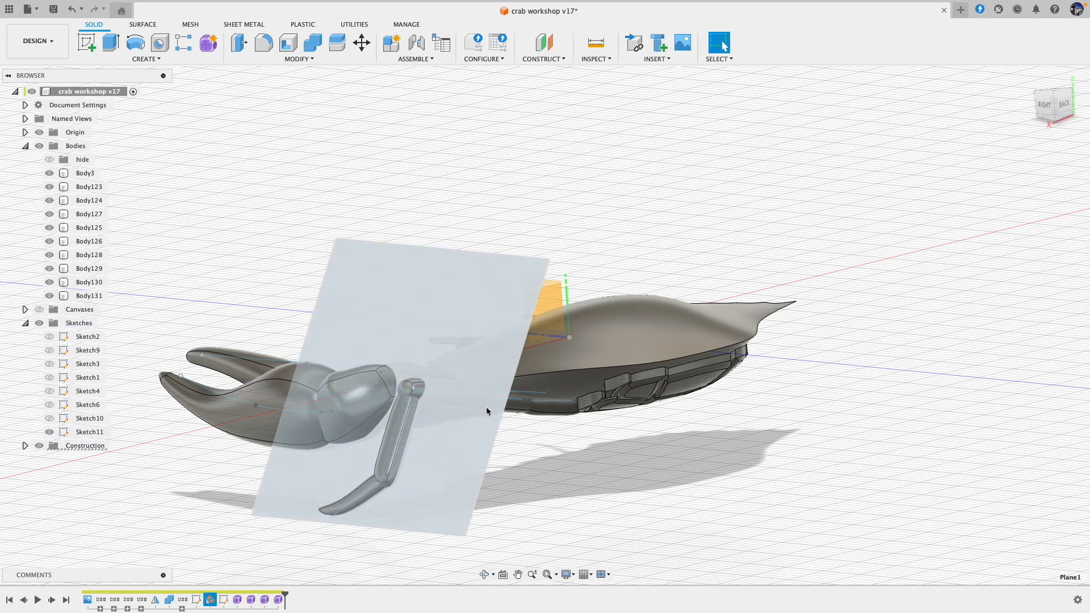
{"action": "left_click", "coordinate": [522, 407]}
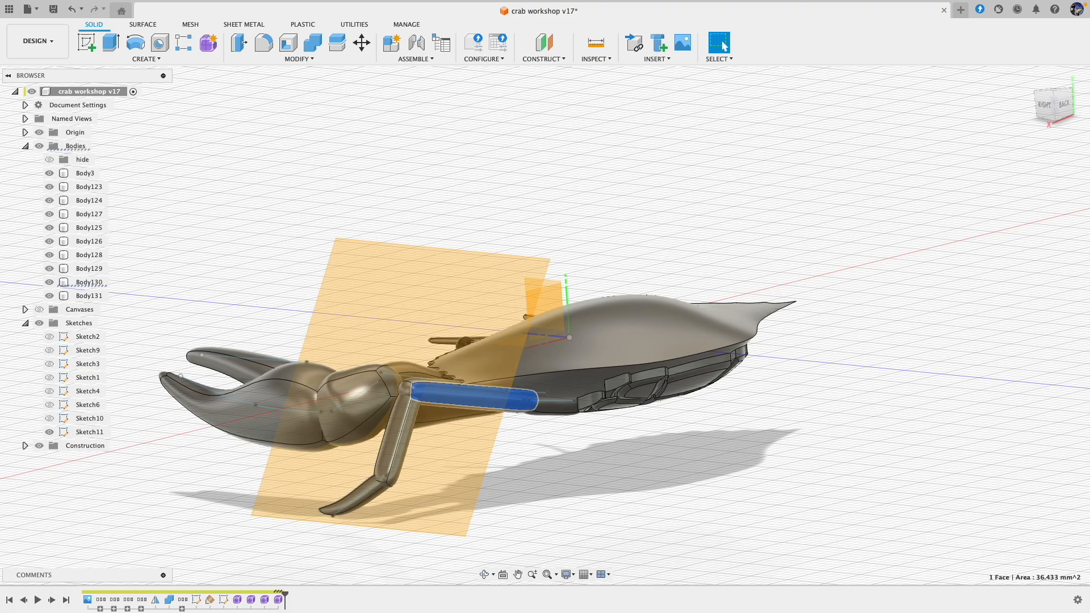
{"action": "double_click", "coordinate": [264, 600]}
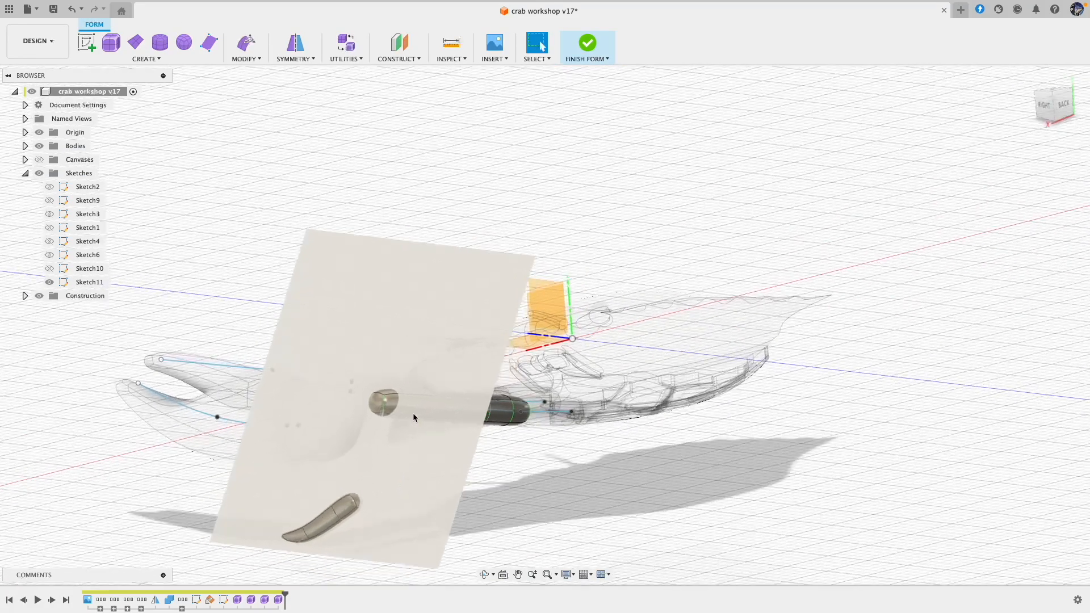
{"action": "middle_click_drag", "start_coordinate": [374, 399], "coordinate": [298, 403], "text": "shift"}
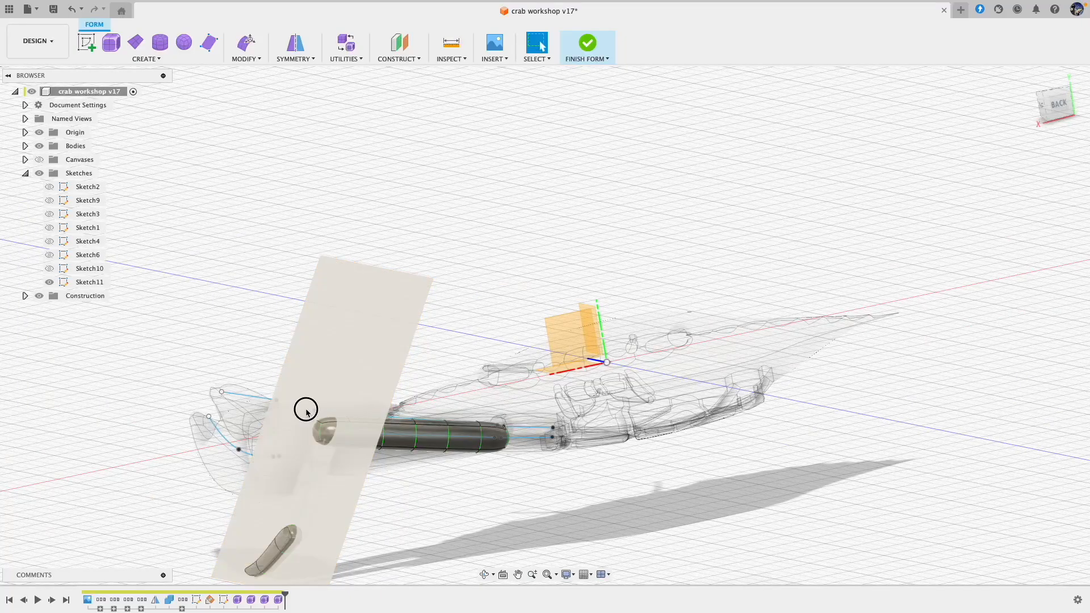
{"action": "left_click_drag", "start_coordinate": [306, 410], "coordinate": [323, 447]}
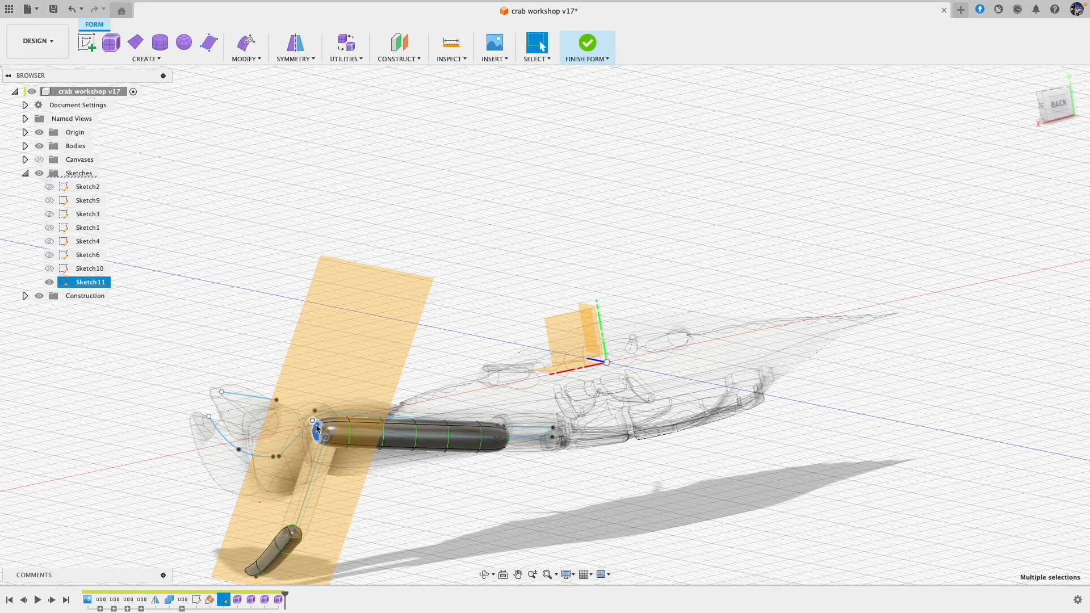
{"action": "left_click", "coordinate": [246, 44]}
{"action": "left_click_drag", "start_coordinate": [305, 422], "coordinate": [321, 424]}
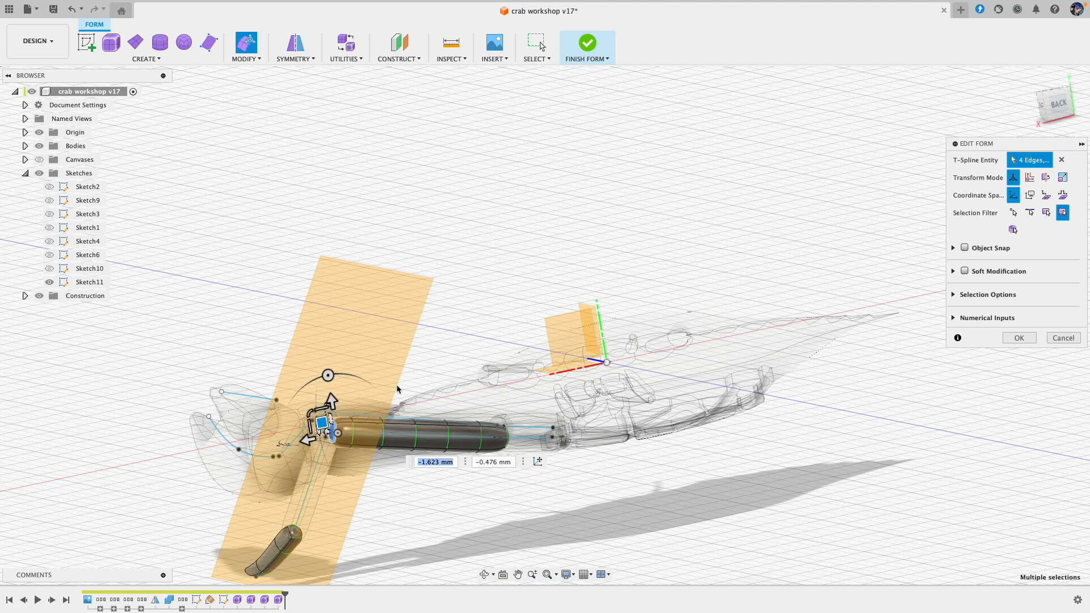
{"action": "left_click", "coordinate": [591, 46]}
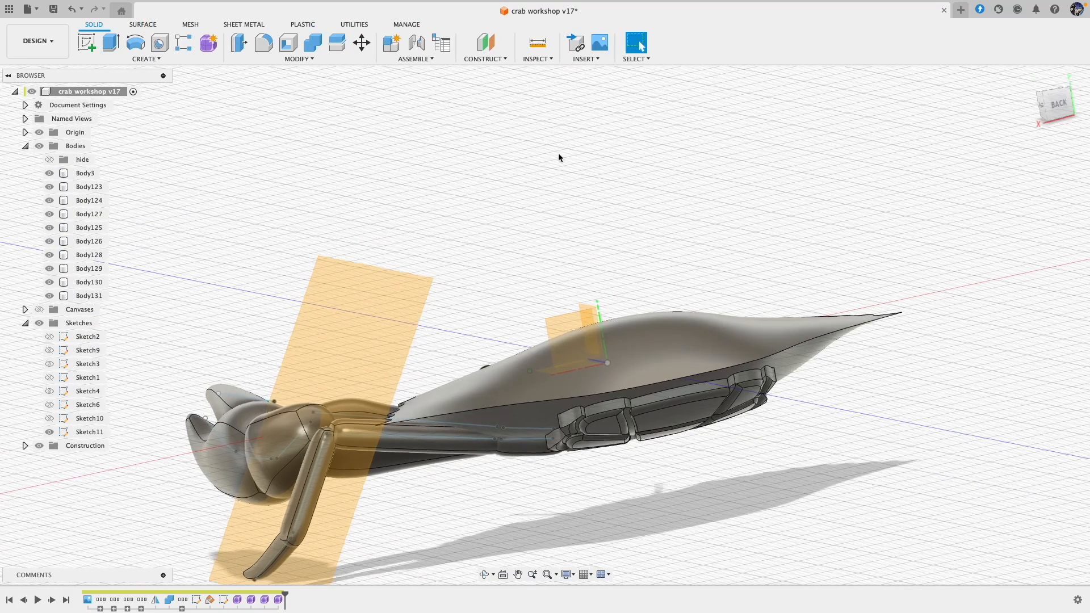
Step: Reopen the form, hide the construction planes, move an edge at the long segment's knee end 0.824 and 0.273 mm, and finish the form
{"action": "left_click", "coordinate": [383, 442]}
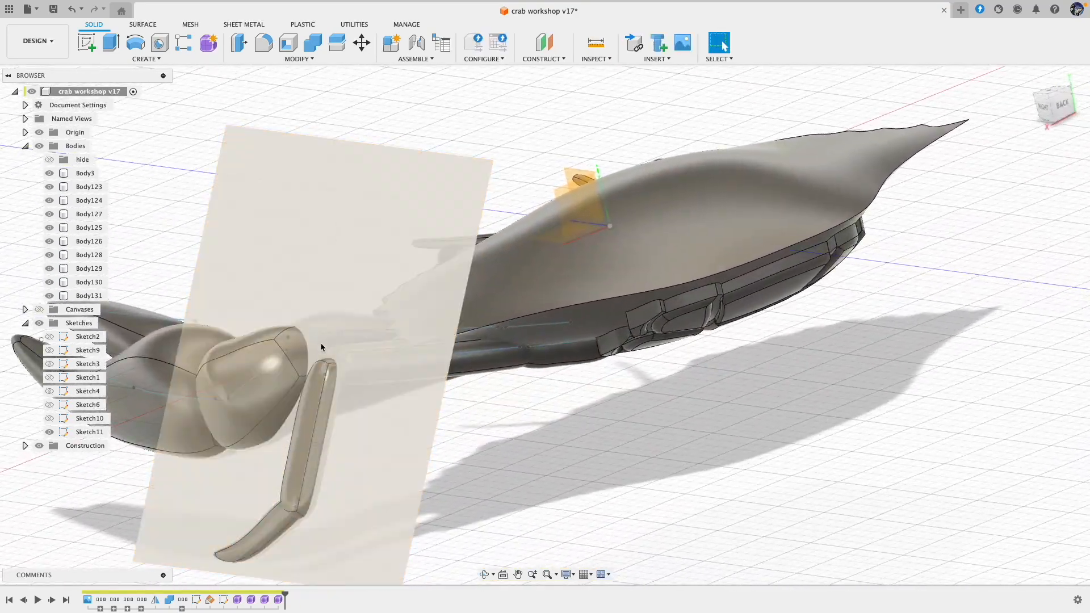
{"action": "left_click", "coordinate": [280, 600]}
{"action": "double_click", "coordinate": [279, 599]}
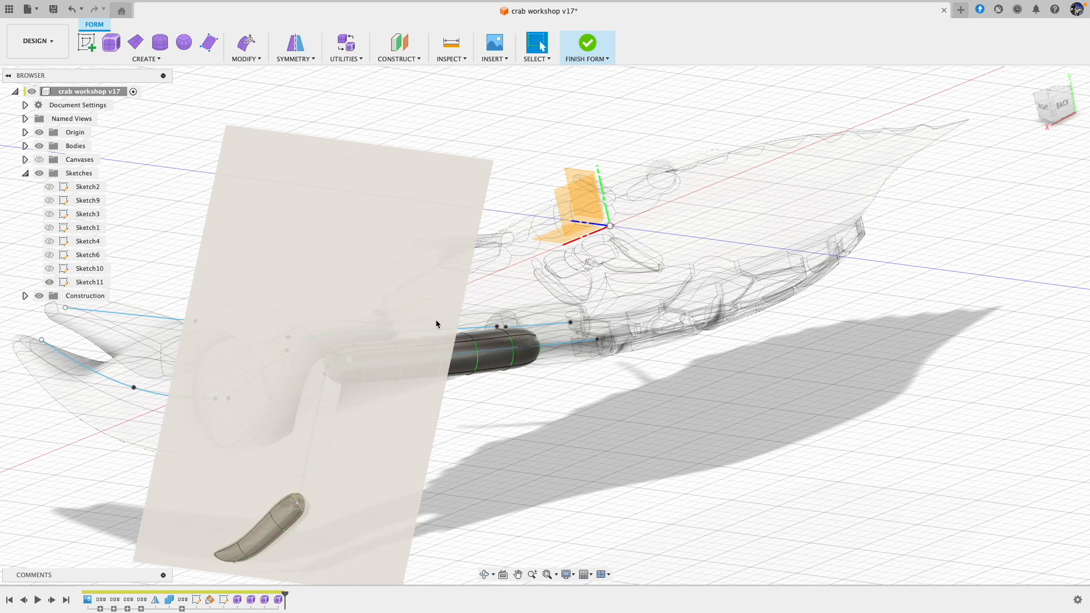
{"action": "left_click", "coordinate": [39, 296]}
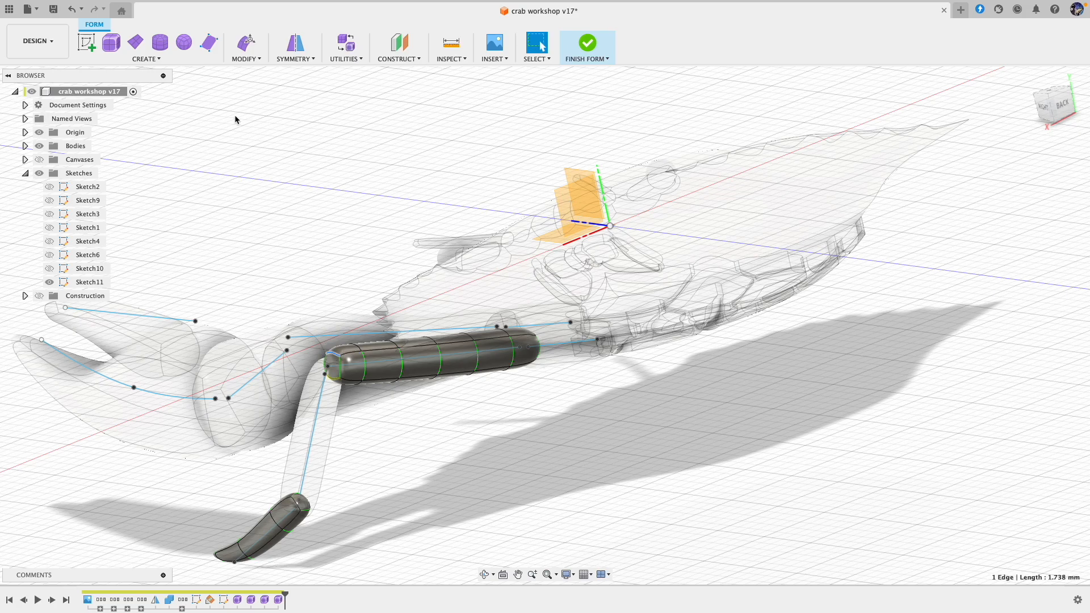
{"action": "left_click", "coordinate": [247, 43]}
{"action": "left_click_drag", "start_coordinate": [318, 343], "coordinate": [307, 345]}
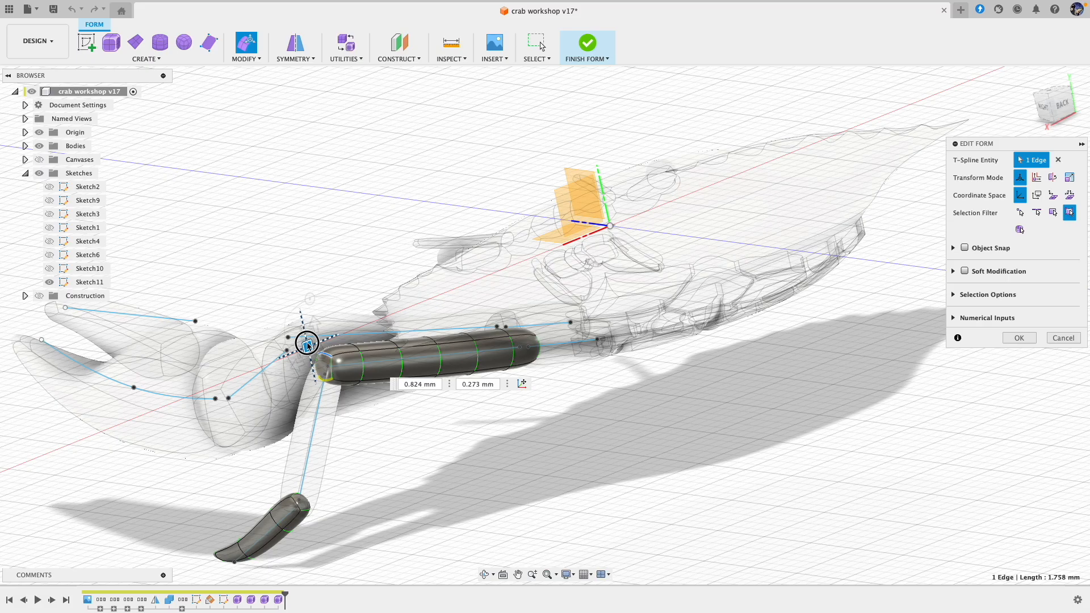
{"action": "middle_click_drag", "start_coordinate": [307, 346], "coordinate": [321, 324], "text": "shift"}
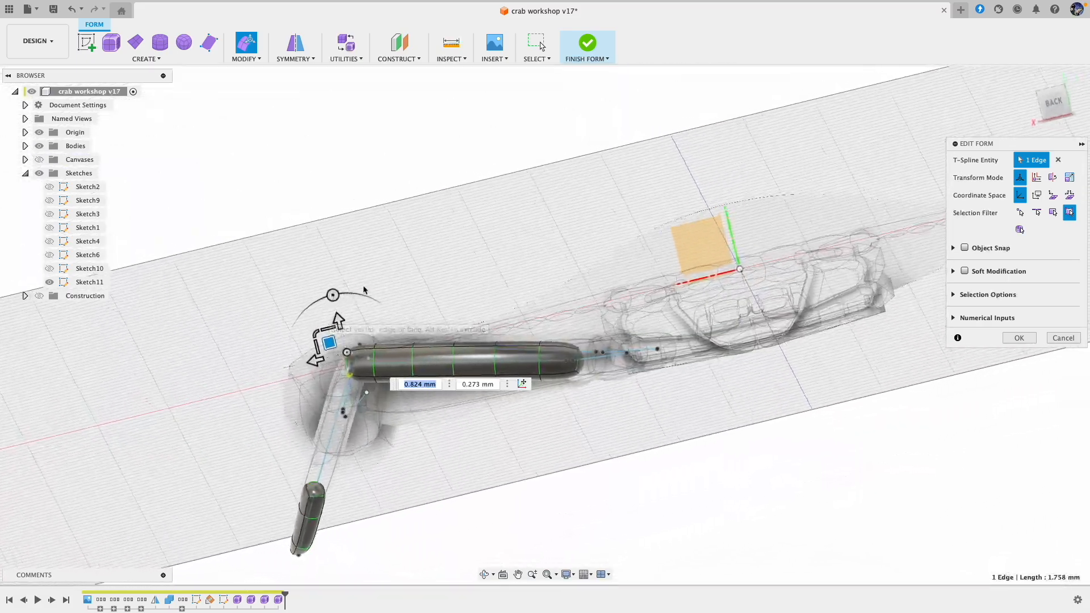
{"action": "left_click", "coordinate": [588, 45]}
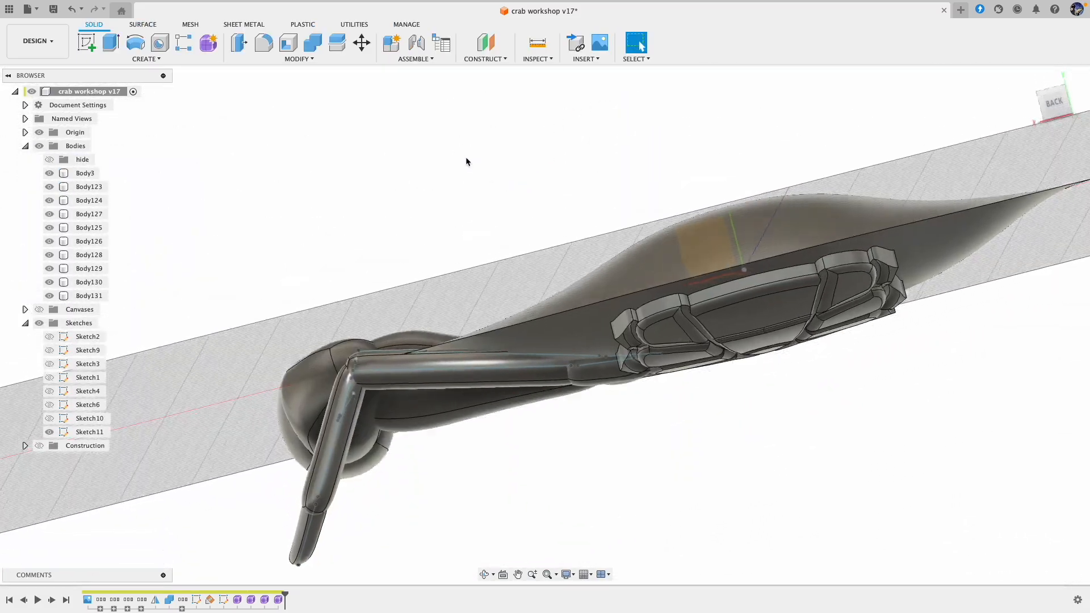
Step: Show the construction planes again
{"action": "scroll", "coordinate": [466, 157], "scroll_direction": "up", "scroll_amount": 5, "text": "shift"}
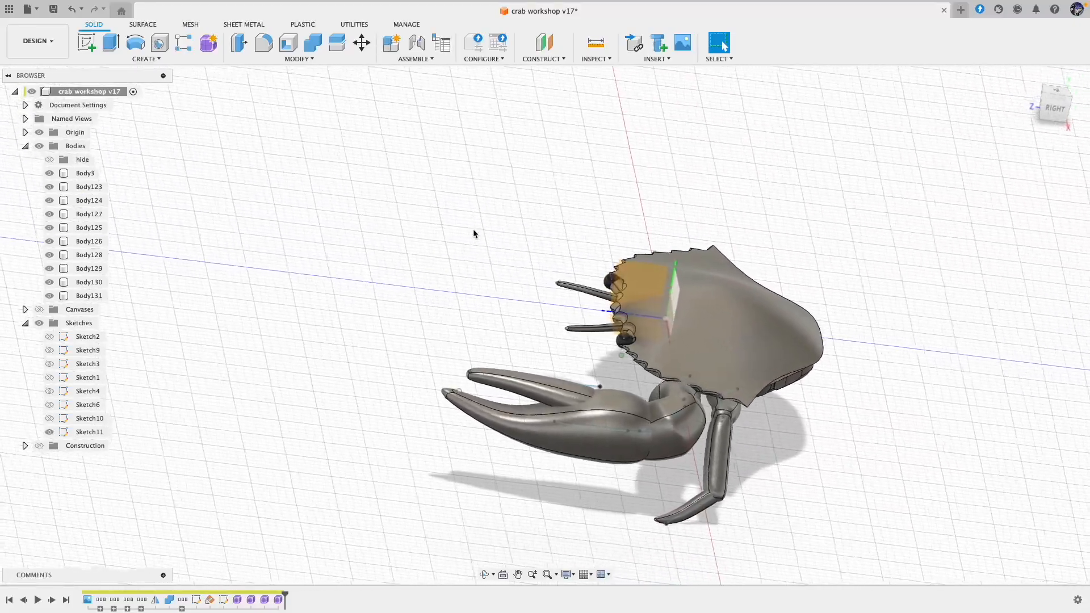
{"action": "left_click", "coordinate": [44, 447]}
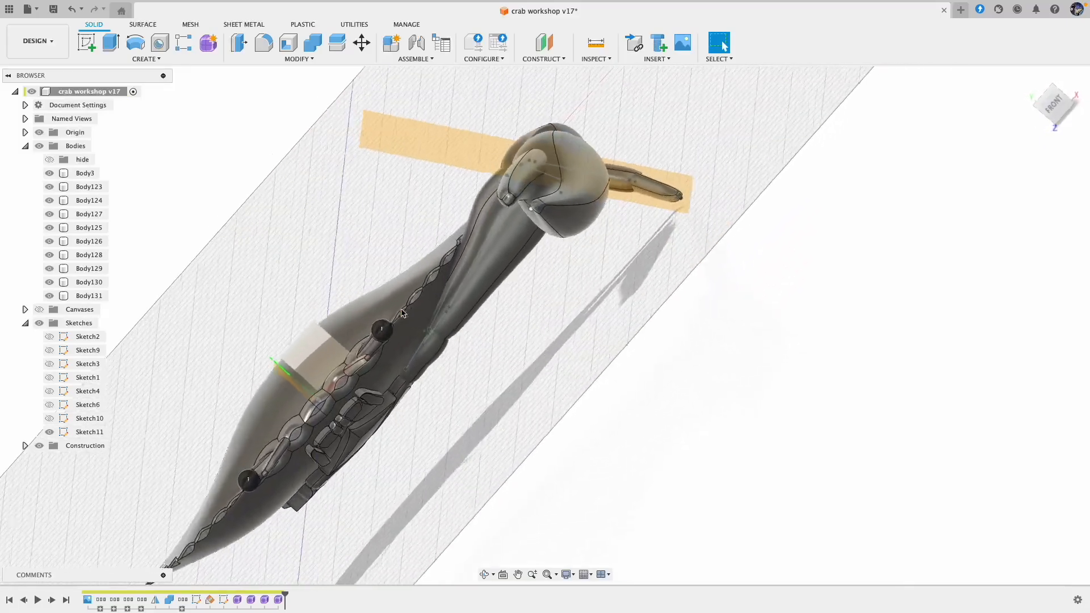
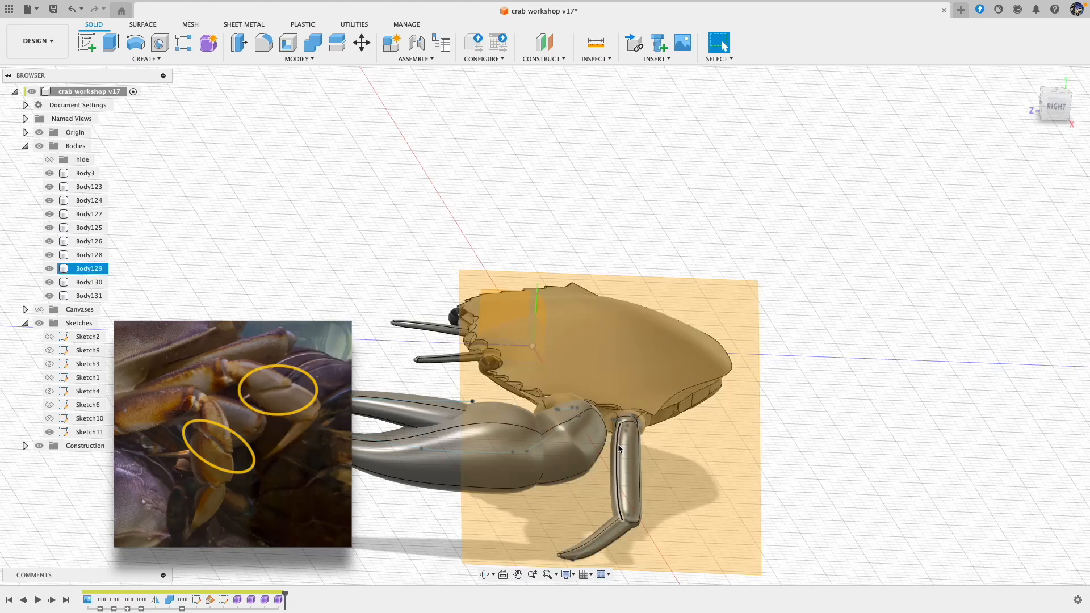
Step: Sketch a slanted line about 6.1 mm long across the second leg's long segment on the construction plane and finish the sketch
{"action": "left_click", "coordinate": [80, 48]}
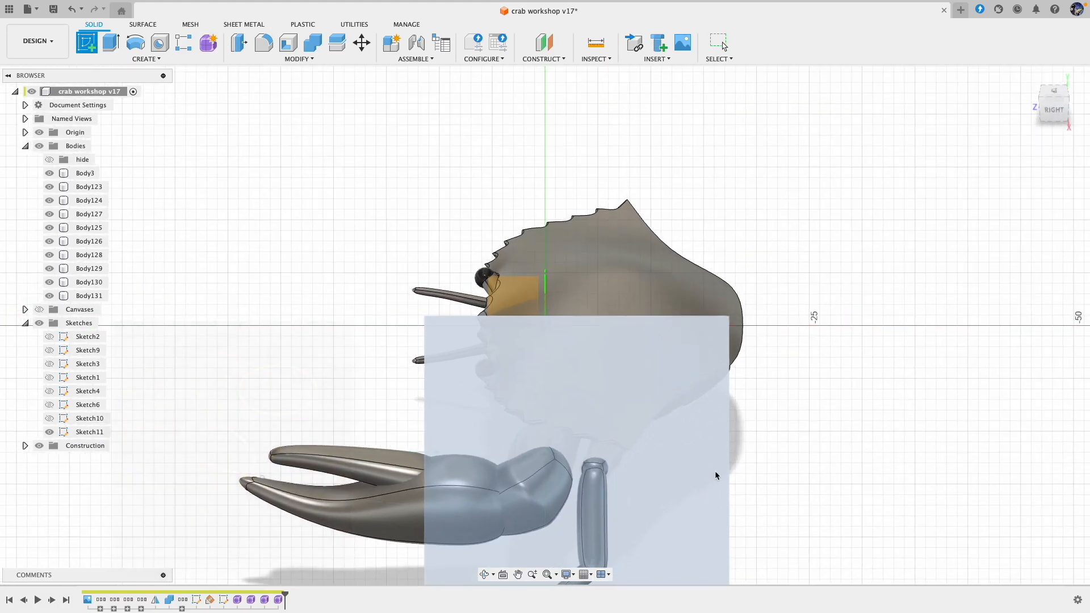
{"action": "left_click", "coordinate": [716, 477]}
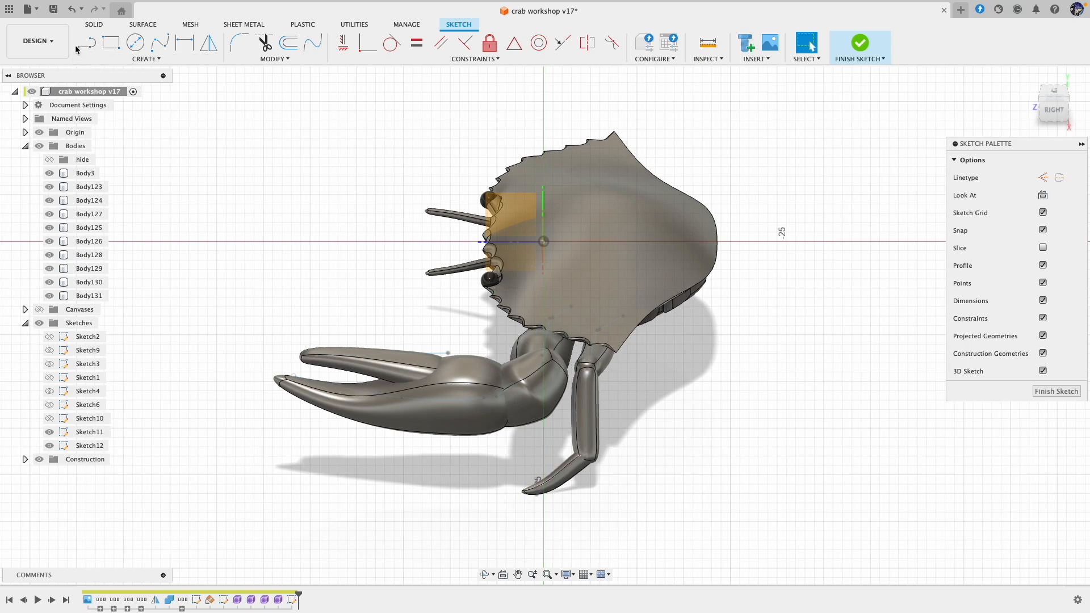
{"action": "left_click", "coordinate": [82, 46]}
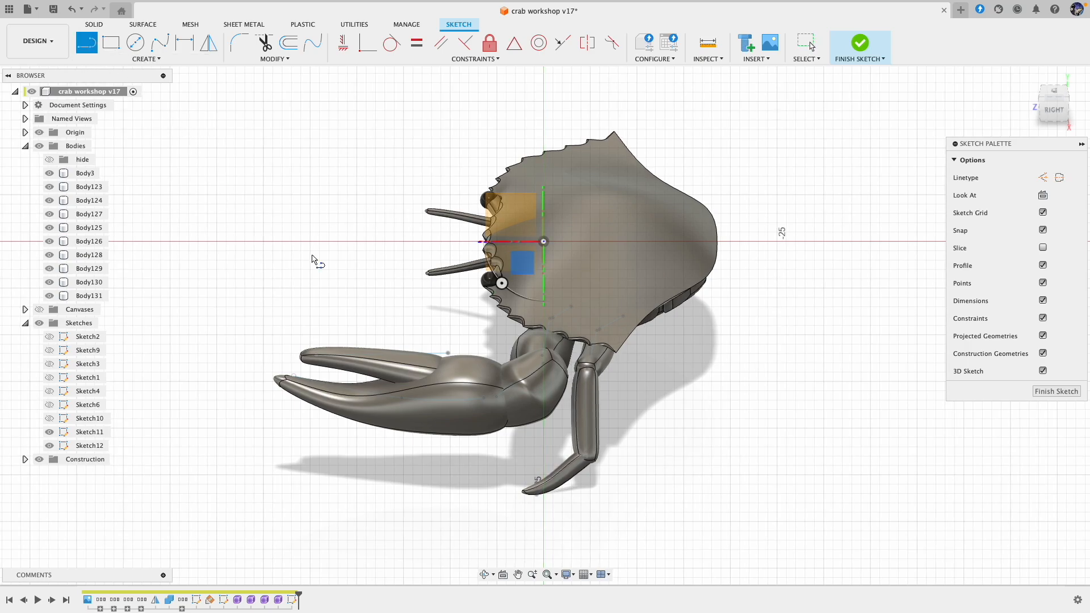
{"action": "left_click", "coordinate": [609, 419]}
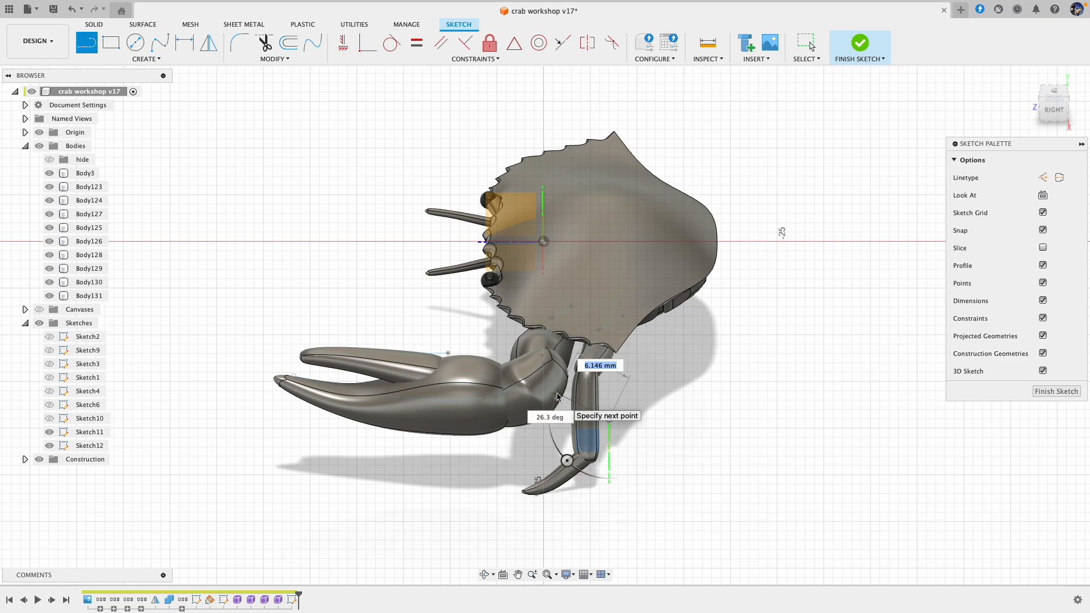
{"action": "left_click", "coordinate": [557, 396]}
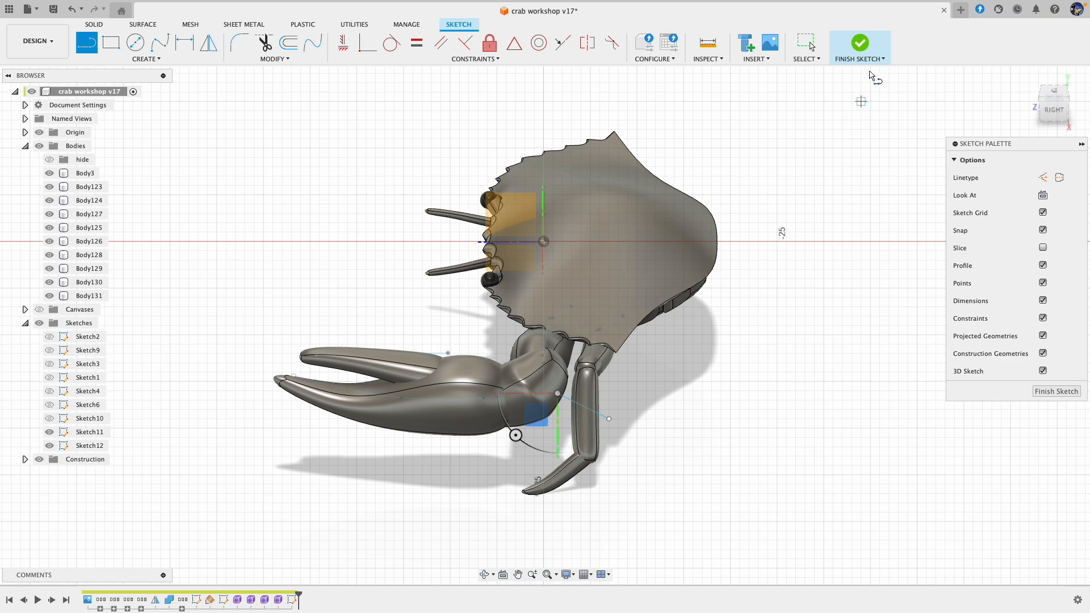
{"action": "left_click", "coordinate": [867, 46]}
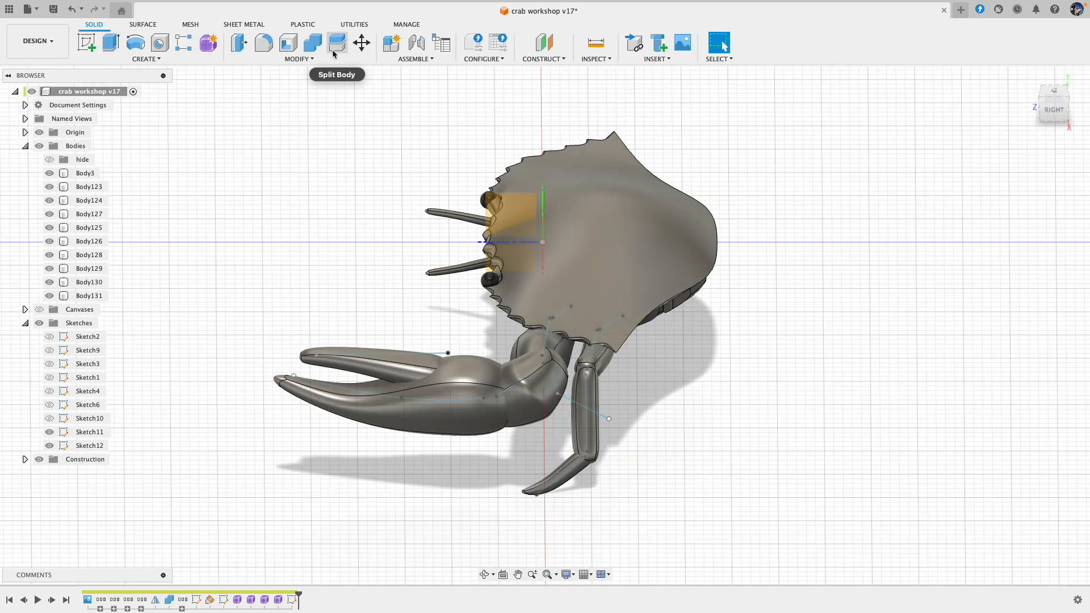
Step: Split the second leg's long segment into two bodies, using the slanted sketch line as the splitting tool
{"action": "left_click", "coordinate": [336, 45]}
{"action": "left_click", "coordinate": [590, 406]}
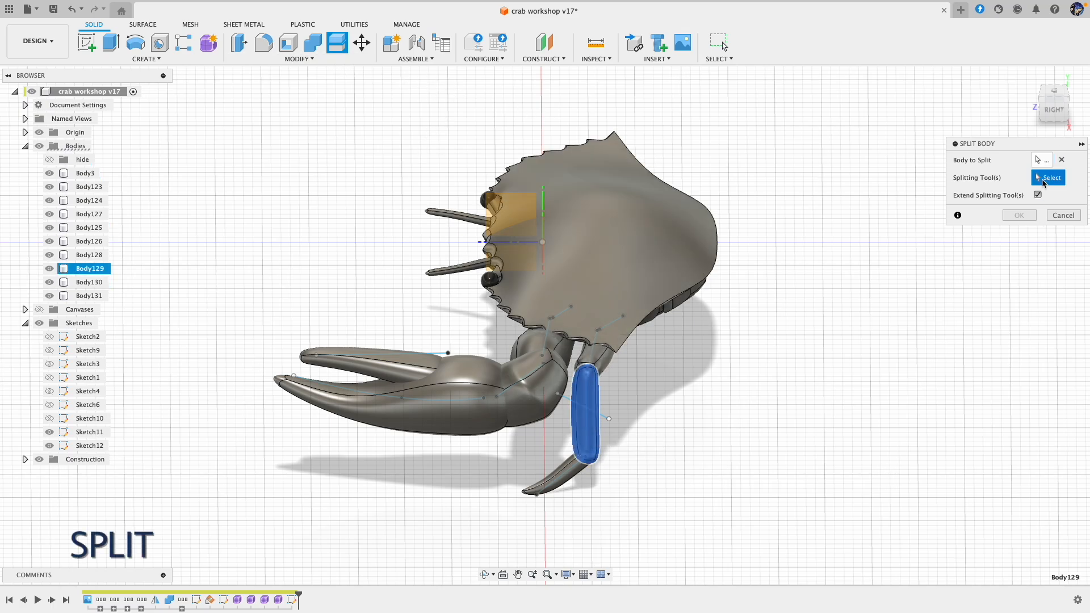
{"action": "left_click", "coordinate": [603, 416]}
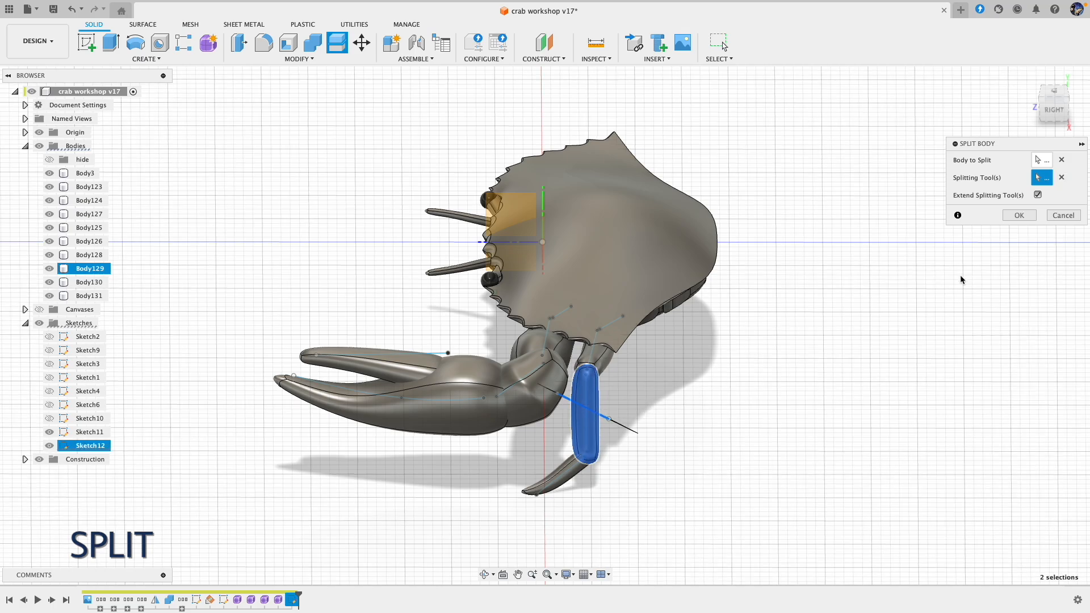
{"action": "left_click", "coordinate": [1020, 216]}
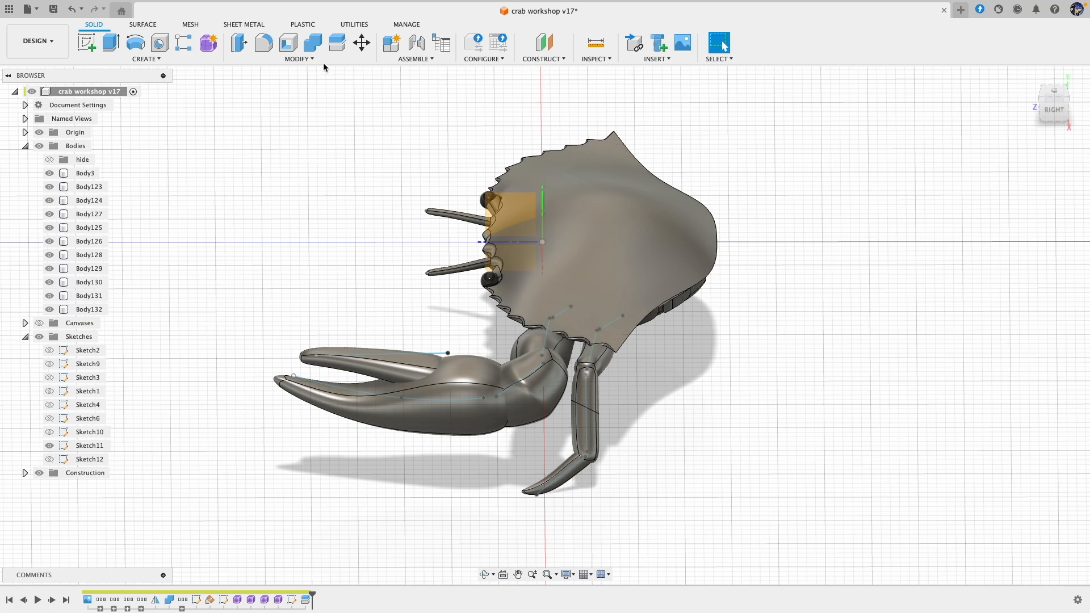
Step: Start moving the lower half of the split leg segment and shift it 0.243 mm in Z
{"action": "left_click", "coordinate": [361, 48]}
{"action": "left_click", "coordinate": [475, 368]}
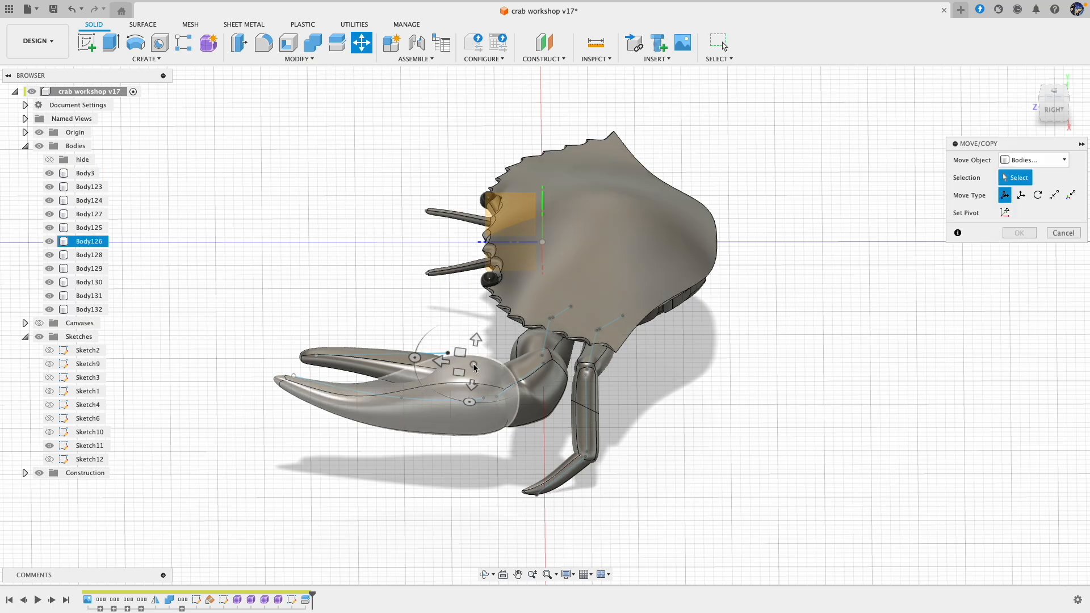
{"action": "left_click", "coordinate": [496, 409]}
{"action": "left_click", "coordinate": [580, 435]}
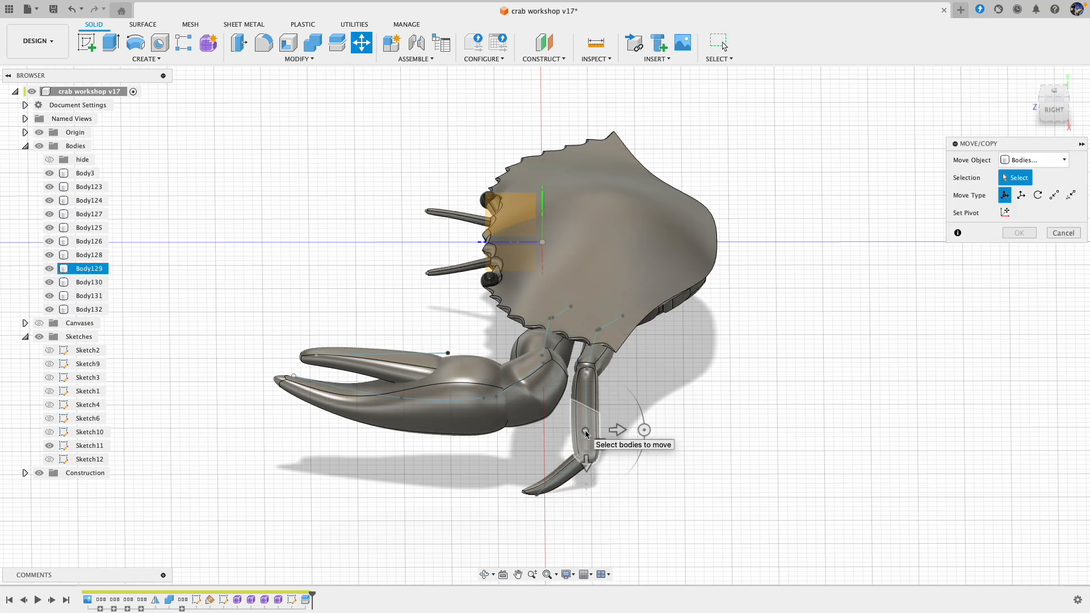
{"action": "left_click", "coordinate": [585, 432]}
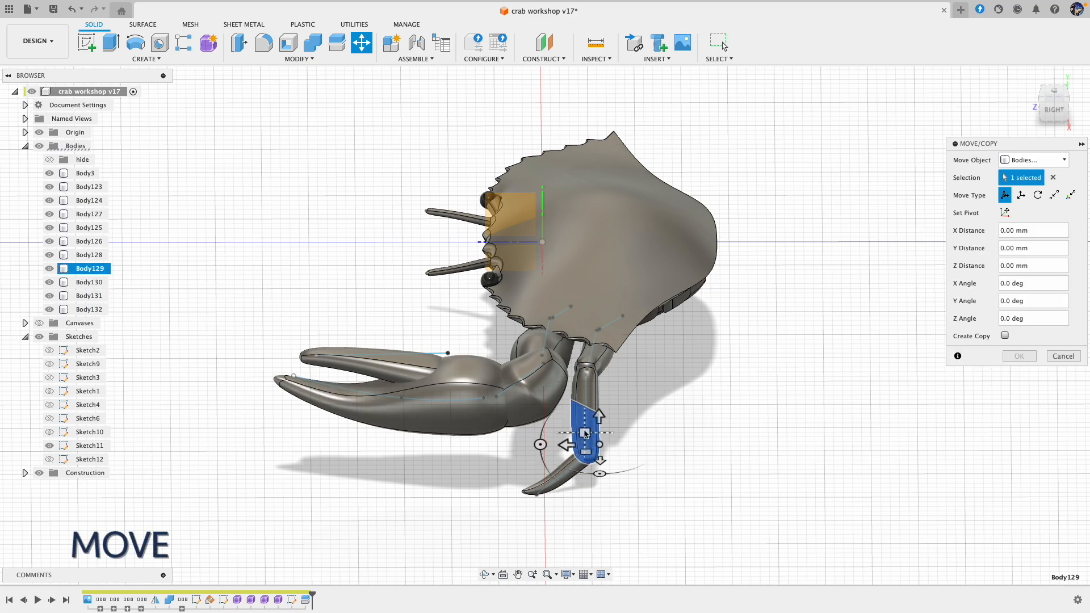
{"action": "left_click_drag", "start_coordinate": [586, 433], "coordinate": [584, 432]}
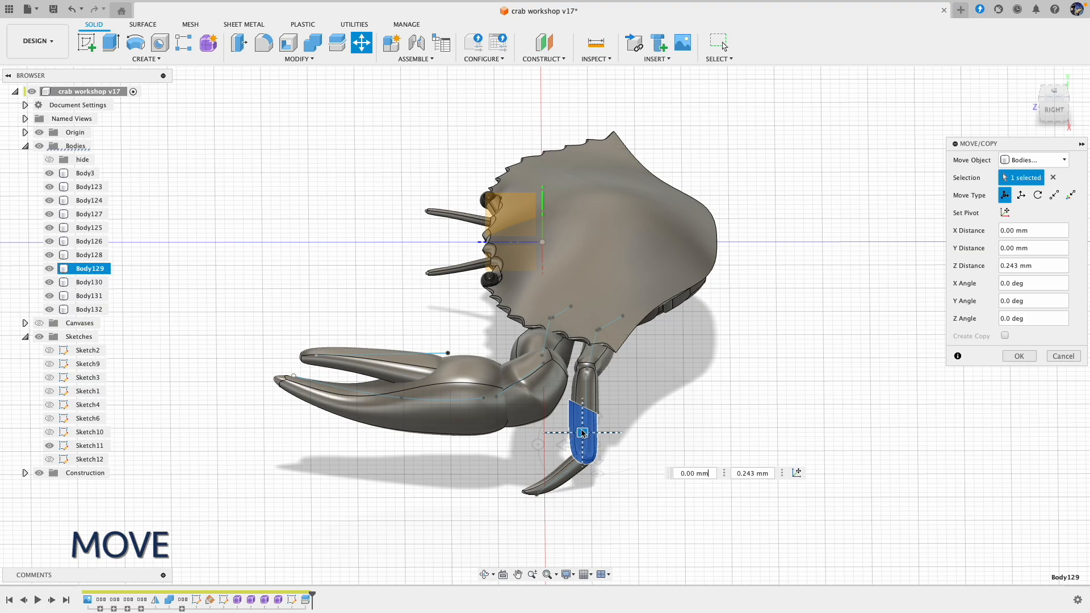
Step: Adjust the lower half's offset to 0.179 mm in Y and 0.139 mm in Z, and complete the move
{"action": "scroll", "coordinate": [659, 452], "scroll_direction": "down", "scroll_amount": 10, "text": "shift"}
{"action": "scroll", "coordinate": [659, 452], "scroll_direction": "up", "scroll_amount": 5}
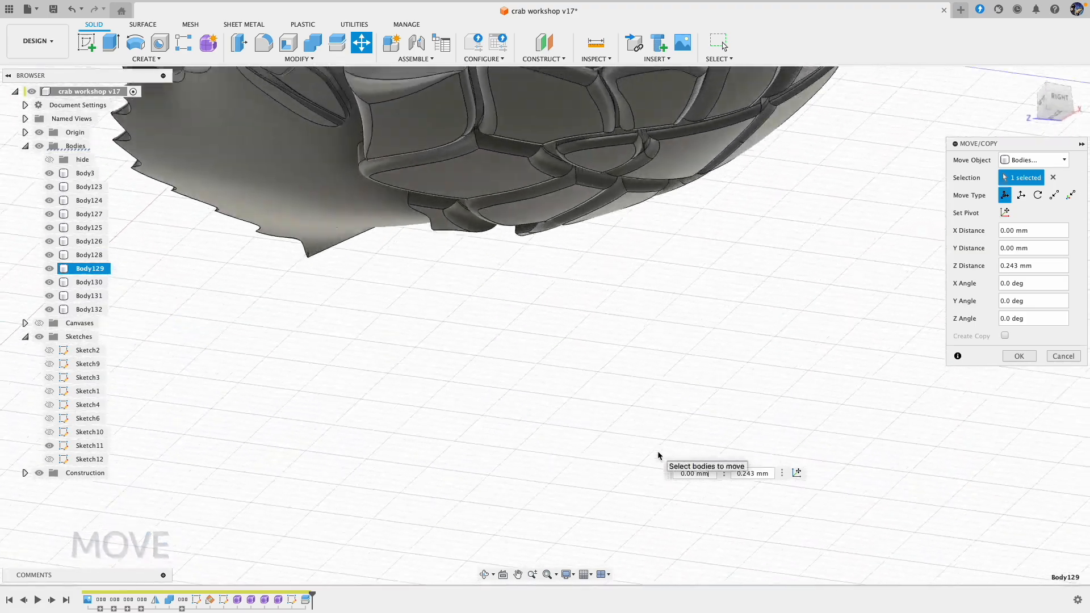
{"action": "scroll", "coordinate": [658, 452], "scroll_direction": "up", "scroll_amount": 10, "text": "shift"}
{"action": "scroll", "coordinate": [659, 453], "scroll_direction": "right", "scroll_amount": 10, "text": "shift"}
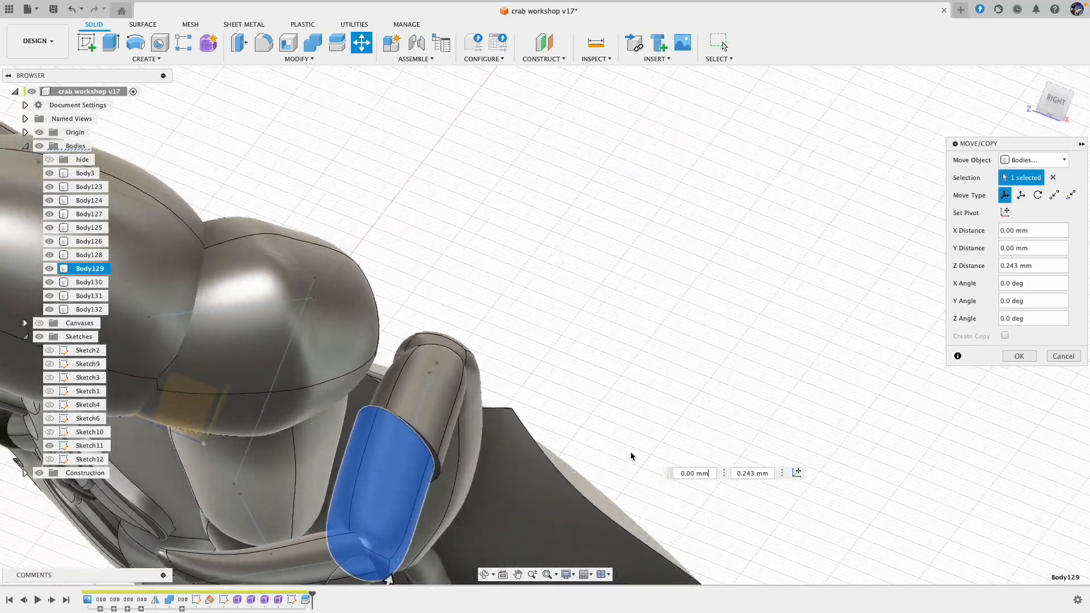
{"action": "scroll", "coordinate": [629, 453], "scroll_direction": "left", "scroll_amount": 10}
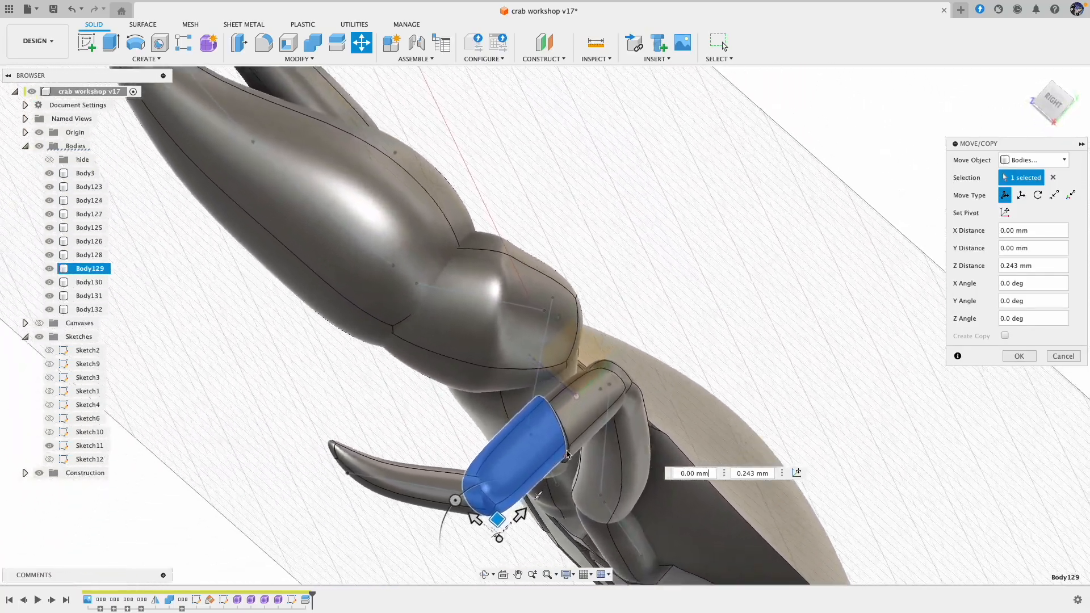
{"action": "scroll", "coordinate": [575, 453], "scroll_direction": "right", "scroll_amount": 10, "text": "shift"}
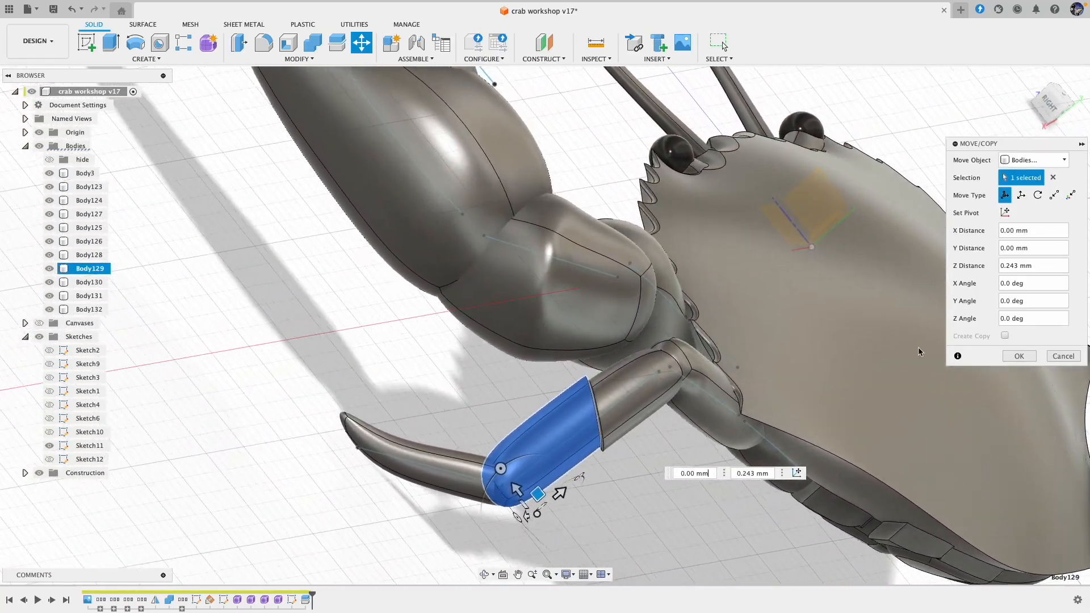
{"action": "scroll", "coordinate": [910, 353], "scroll_direction": "right", "scroll_amount": 3, "text": "shift"}
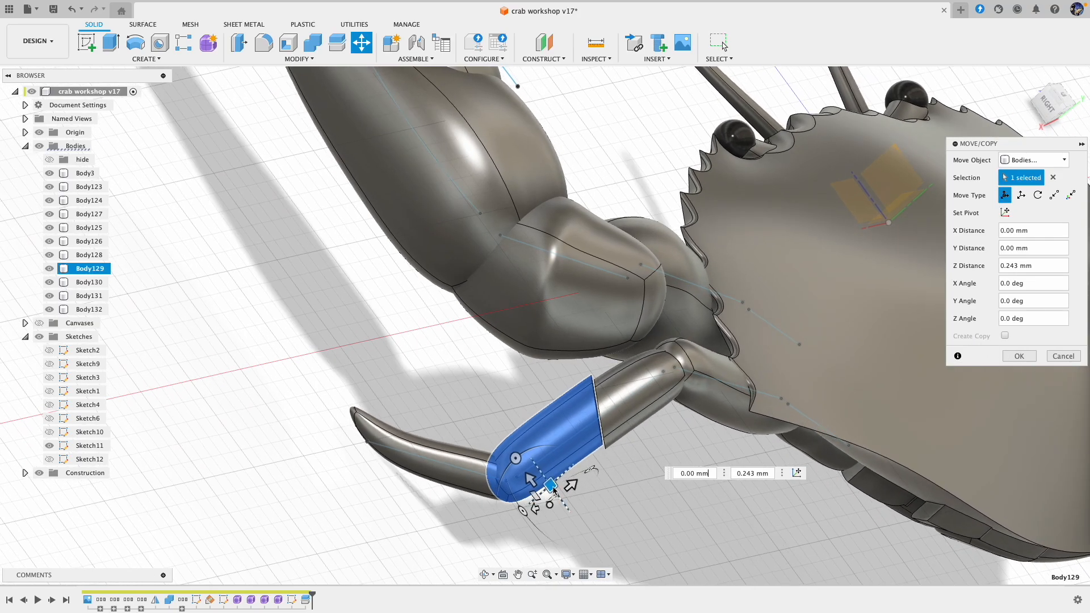
{"action": "left_click_drag", "start_coordinate": [550, 484], "coordinate": [556, 484]}
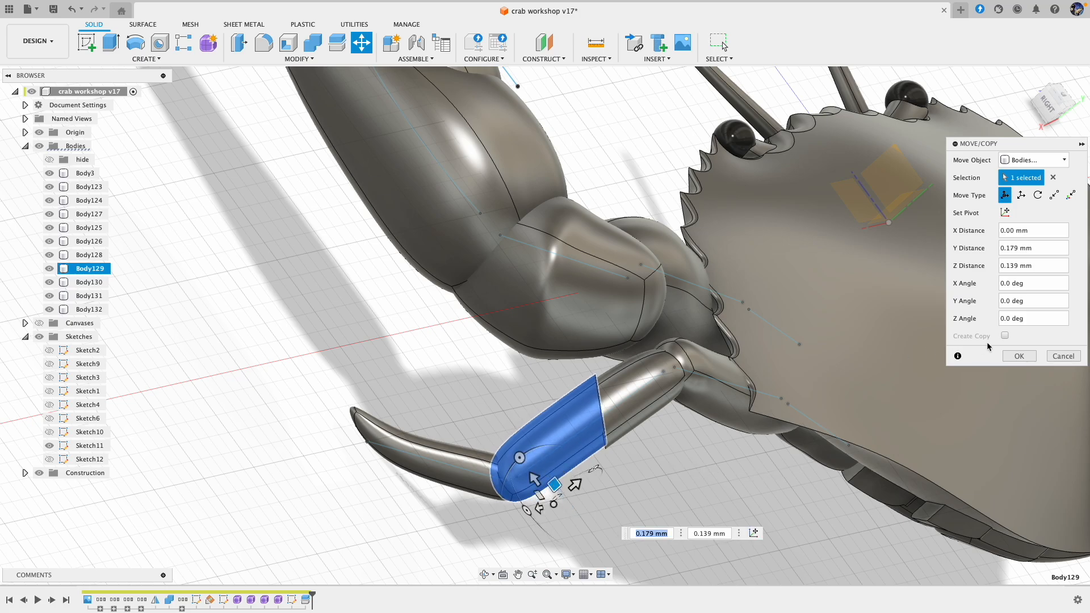
{"action": "left_click", "coordinate": [1012, 357]}
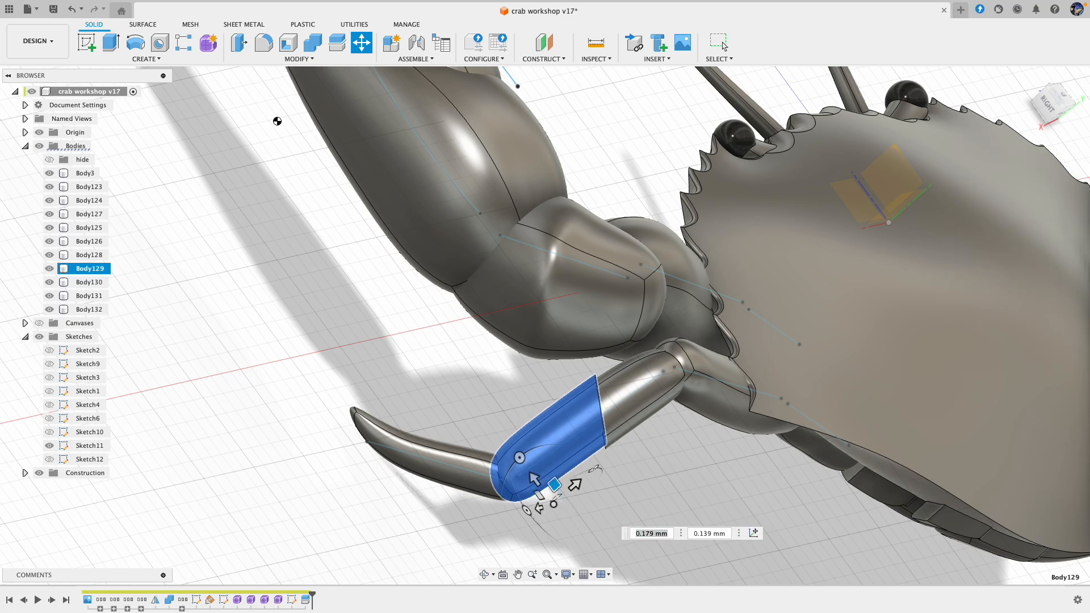
Step: Fillet the cut edges of both segment halves with a constant radius of 0.3 mm
{"action": "left_click", "coordinate": [265, 52]}
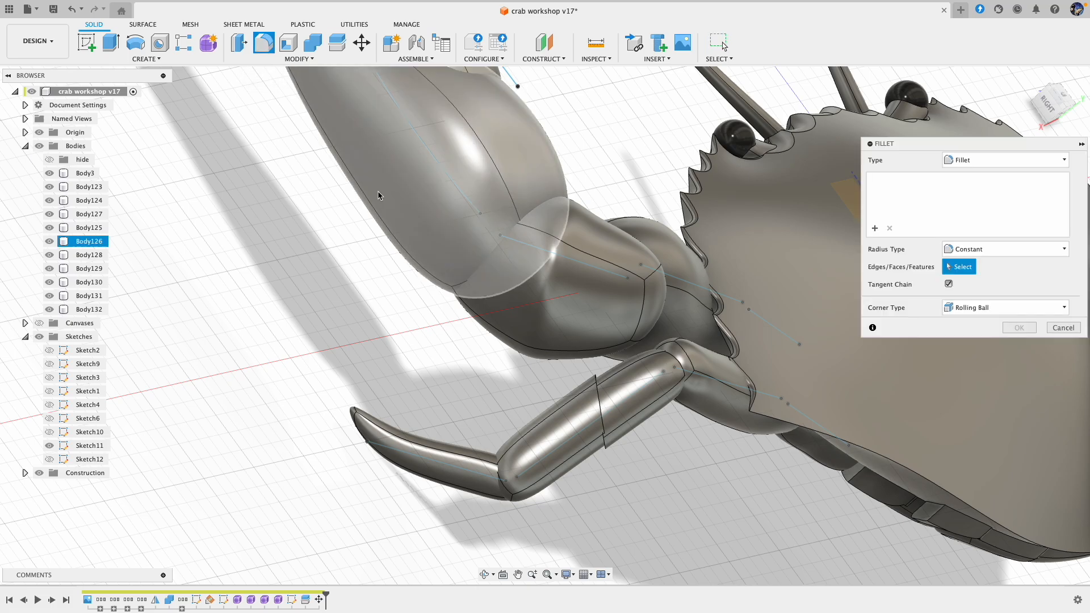
{"action": "left_click", "coordinate": [600, 398]}
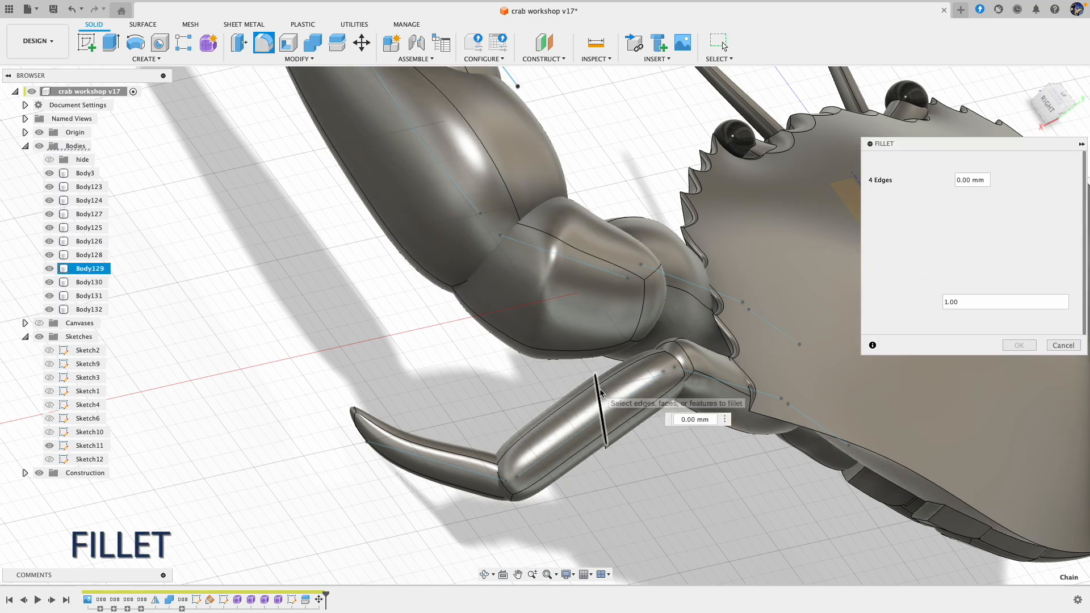
{"action": "left_click", "coordinate": [600, 422]}
{"action": "middle_click_drag", "start_coordinate": [661, 442], "coordinate": [923, 229], "text": "shift"}
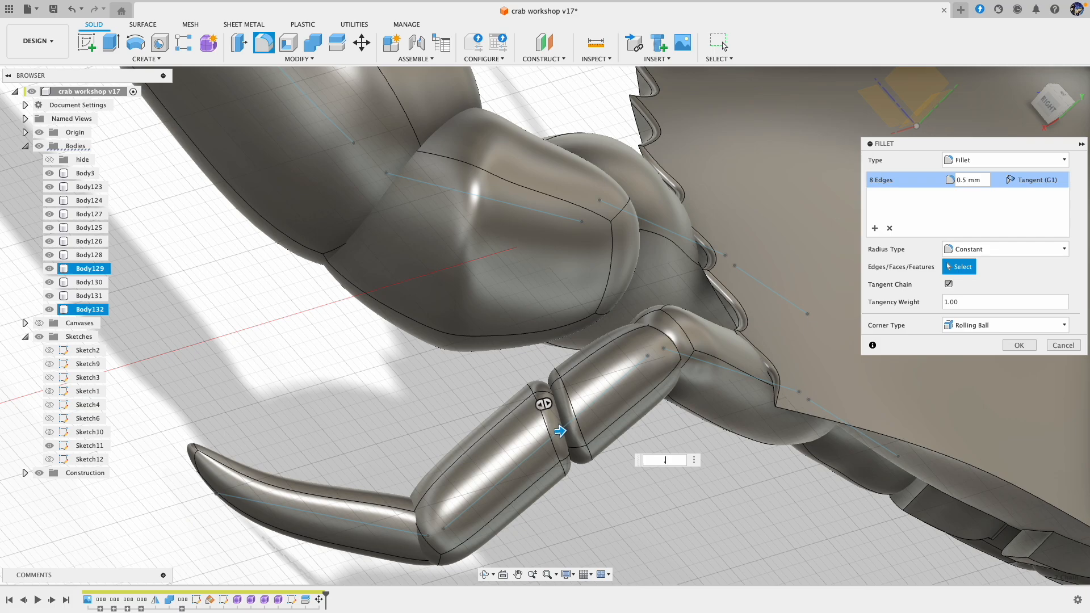
{"action": "key", "text": "Return"}
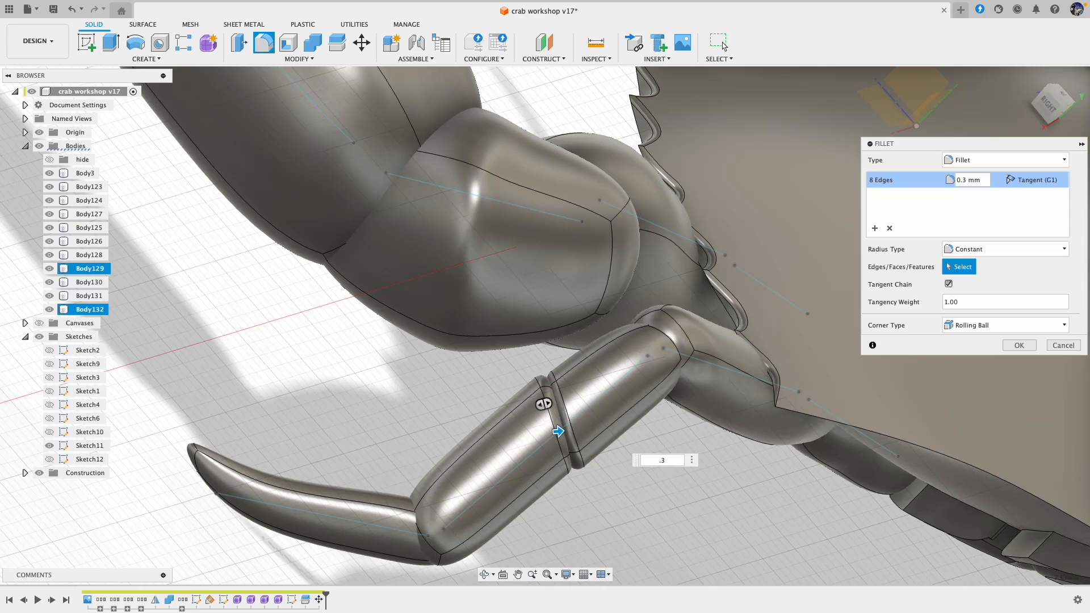
{"action": "left_click", "coordinate": [1020, 346]}
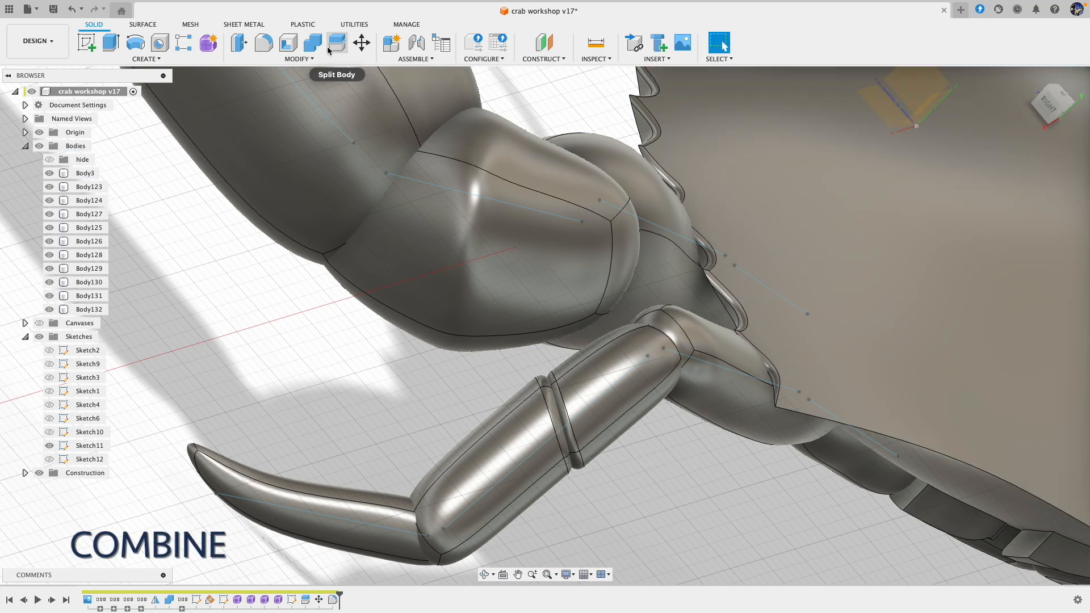
Step: Combine the two filleted halves of the leg's long segment into one body with the Join operation
{"action": "left_click", "coordinate": [313, 43]}
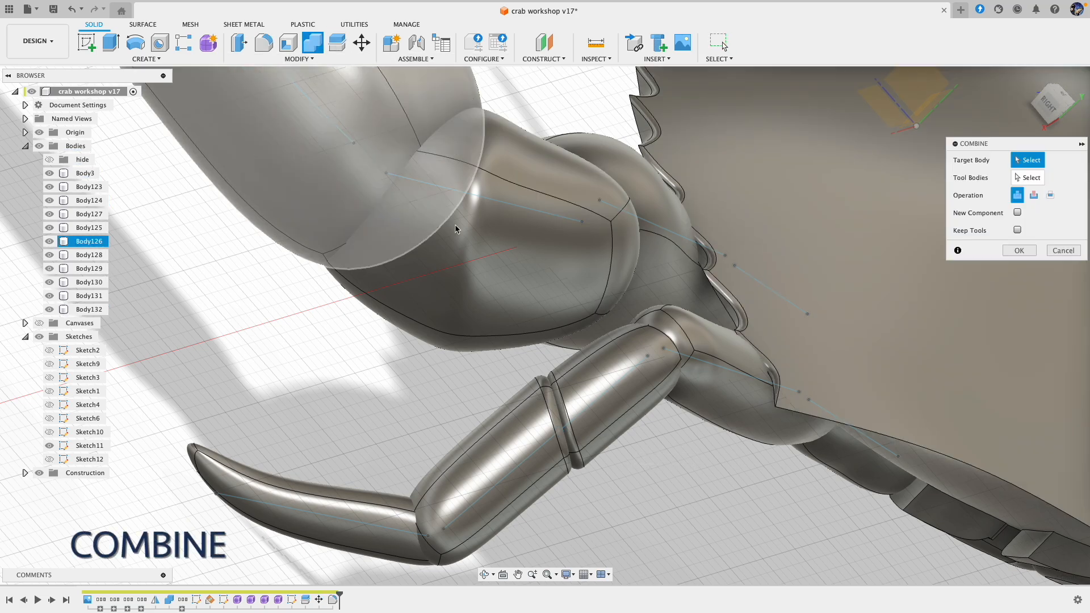
{"action": "left_click", "coordinate": [536, 446]}
{"action": "left_click", "coordinate": [597, 397]}
{"action": "left_click", "coordinate": [1021, 252]}
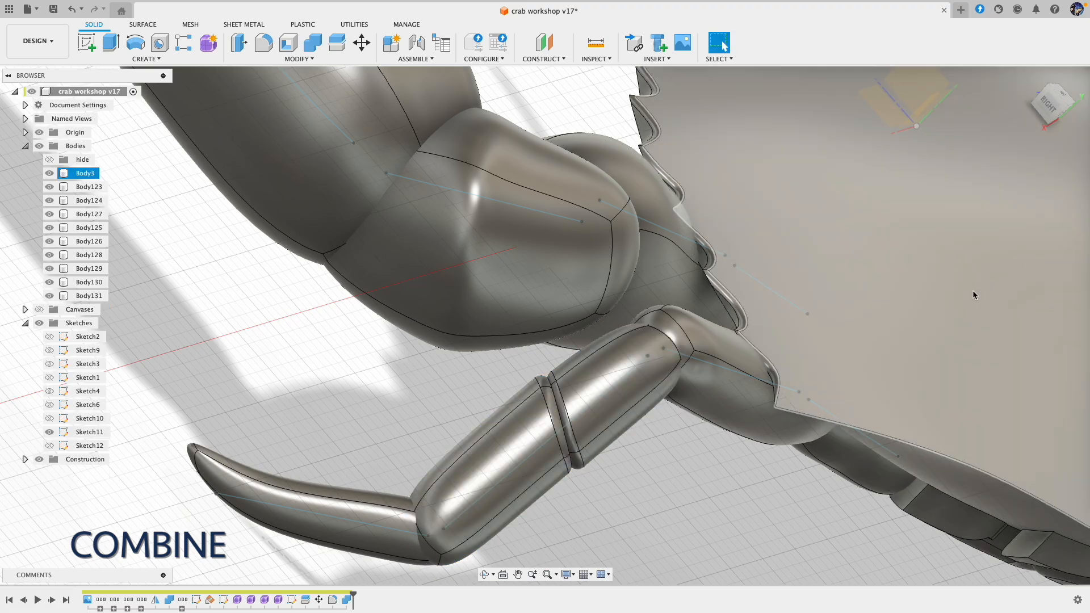
Step: Examine the grooved second leg and the crab's underside from several sides
{"action": "scroll", "coordinate": [684, 487], "scroll_direction": "down", "scroll_amount": 8}
{"action": "middle_click_drag", "start_coordinate": [684, 487], "coordinate": [412, 394], "text": "shift"}
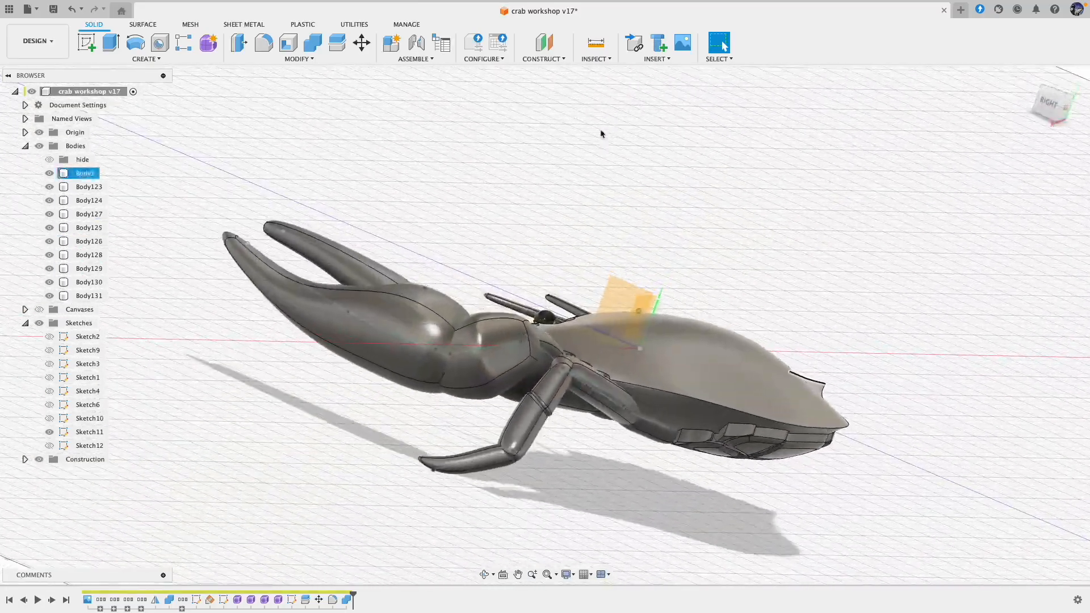
{"action": "scroll", "coordinate": [602, 132], "scroll_direction": "up", "scroll_amount": 5, "text": "shift"}
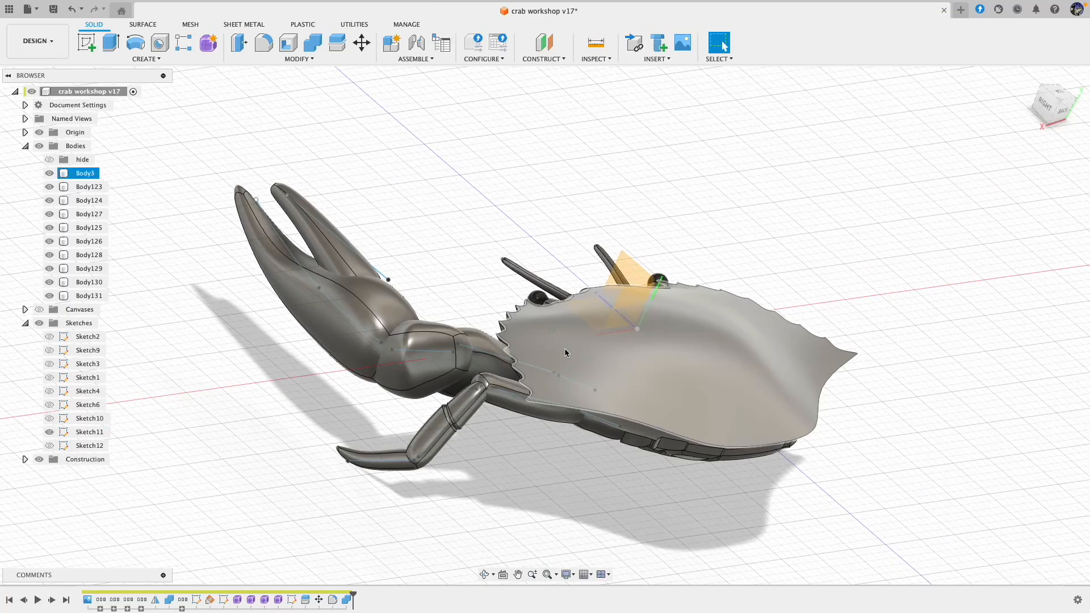
{"action": "left_click", "coordinate": [598, 452]}
{"action": "scroll", "coordinate": [599, 452], "scroll_direction": "left", "scroll_amount": 3, "text": "shift"}
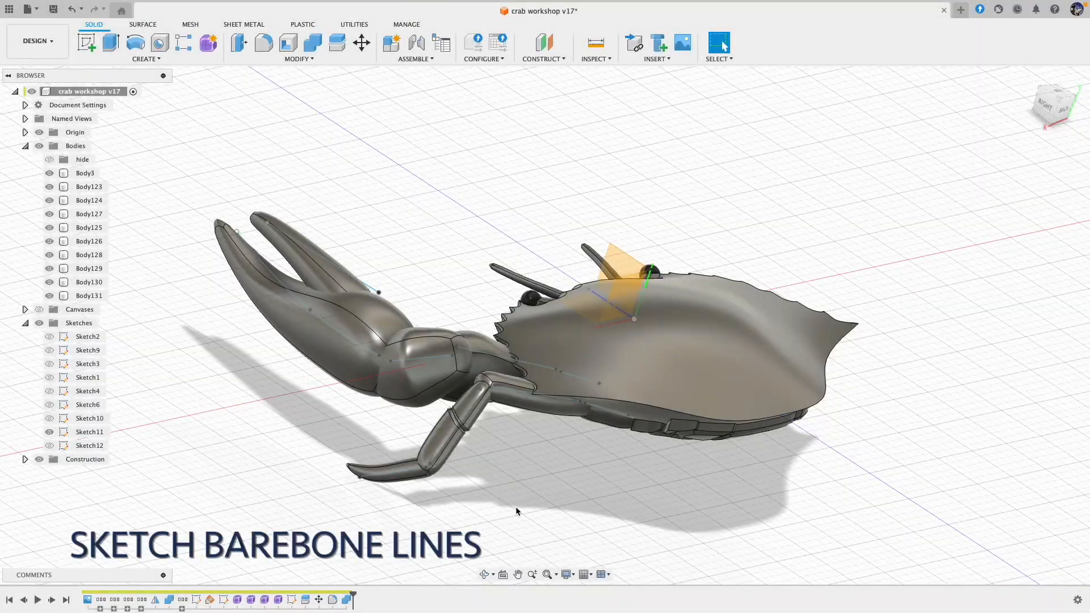
{"action": "scroll", "coordinate": [516, 506], "scroll_direction": "down", "scroll_amount": 10, "text": "shift"}
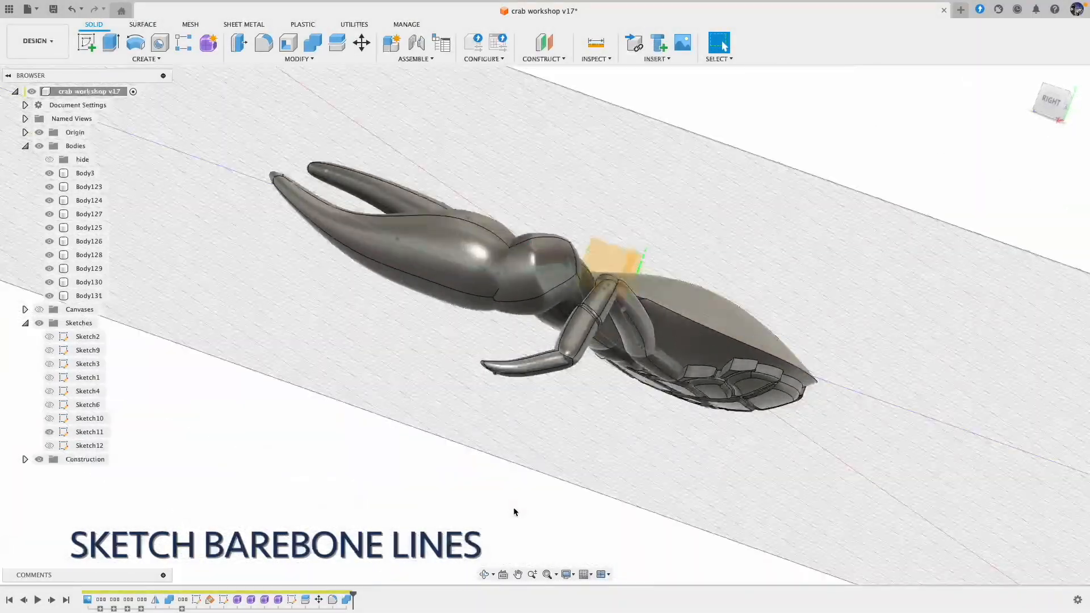
{"action": "scroll", "coordinate": [523, 494], "scroll_direction": "right", "scroll_amount": 5, "text": "shift"}
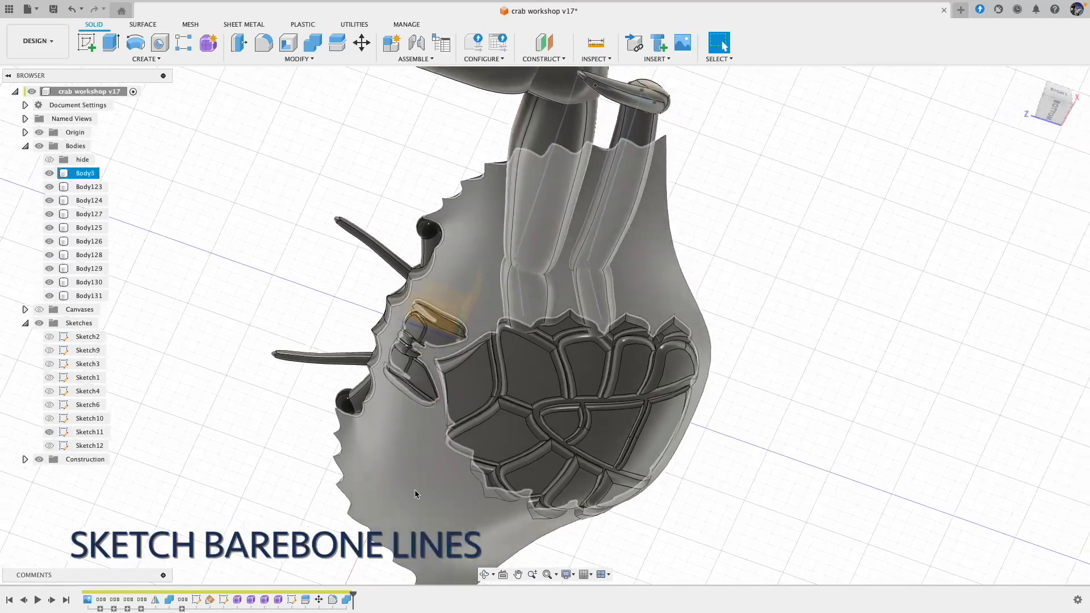
{"action": "left_click", "coordinate": [338, 511]}
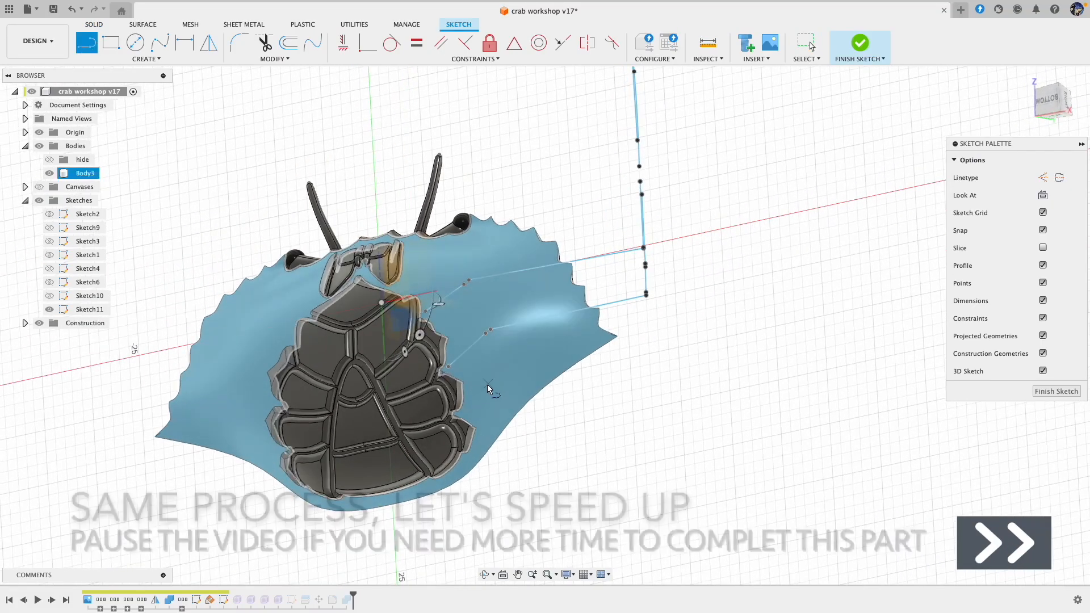
Step: Draw the third leg's hip and long bone lines in the 3D skeleton sketch, and show construction plane Plane1
{"action": "left_click", "coordinate": [622, 366]}
{"action": "scroll", "coordinate": [674, 385], "scroll_direction": "down", "scroll_amount": 5, "text": "shift"}
{"action": "left_click", "coordinate": [25, 323]}
{"action": "left_click", "coordinate": [50, 337]}
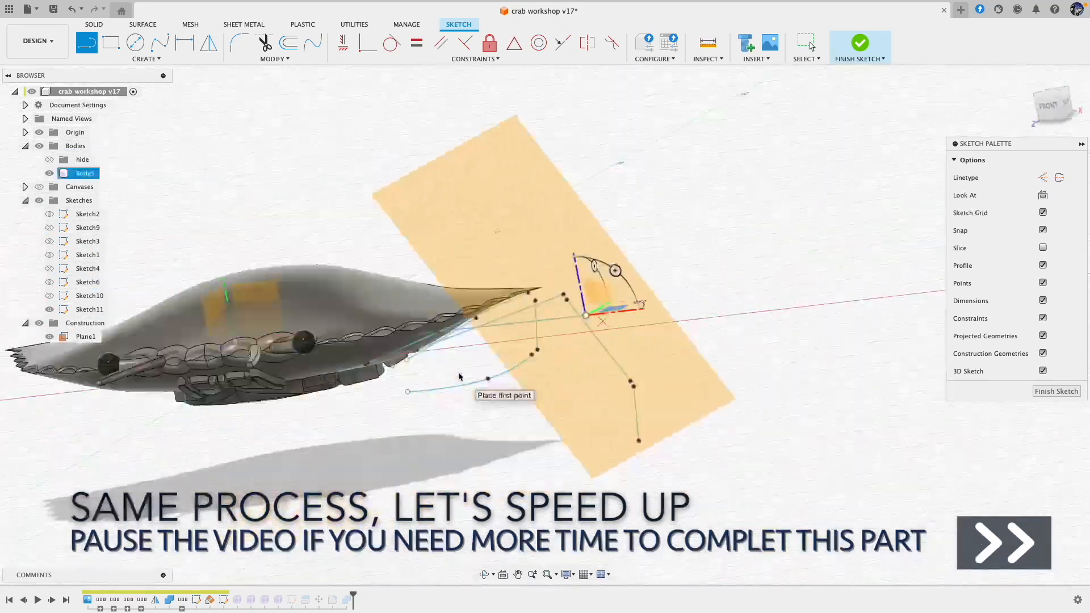
Step: Draw the fourth and fifth legs' short hip lines beside the underside plates in the 3D skeleton sketch
{"action": "key", "text": "Escape"}
{"action": "scroll", "coordinate": [547, 312], "scroll_direction": "right", "scroll_amount": 10, "text": "shift"}
{"action": "scroll", "coordinate": [570, 321], "scroll_direction": "down", "scroll_amount": 10, "text": "shift"}
{"action": "left_click", "coordinate": [557, 328]}
{"action": "scroll", "coordinate": [558, 327], "scroll_direction": "down", "scroll_amount": 3, "text": "shift"}
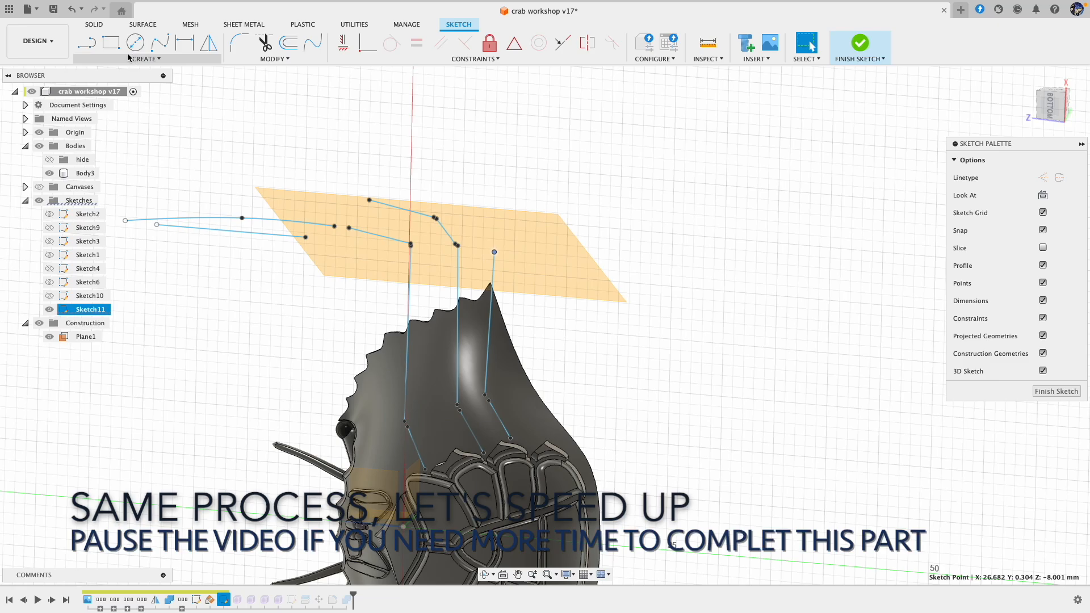
{"action": "left_click", "coordinate": [86, 42]}
{"action": "scroll", "coordinate": [528, 425], "scroll_direction": "left", "scroll_amount": 10, "text": "shift"}
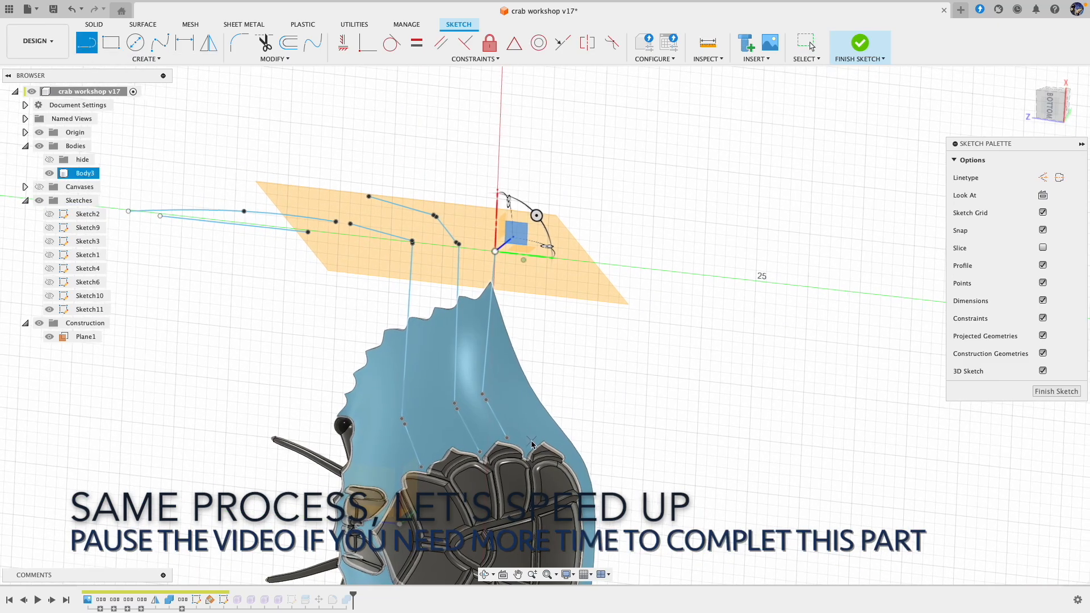
{"action": "left_click", "coordinate": [506, 362]}
{"action": "double_click", "coordinate": [558, 335]}
{"action": "left_click", "coordinate": [509, 389]}
{"action": "double_click", "coordinate": [563, 359]}
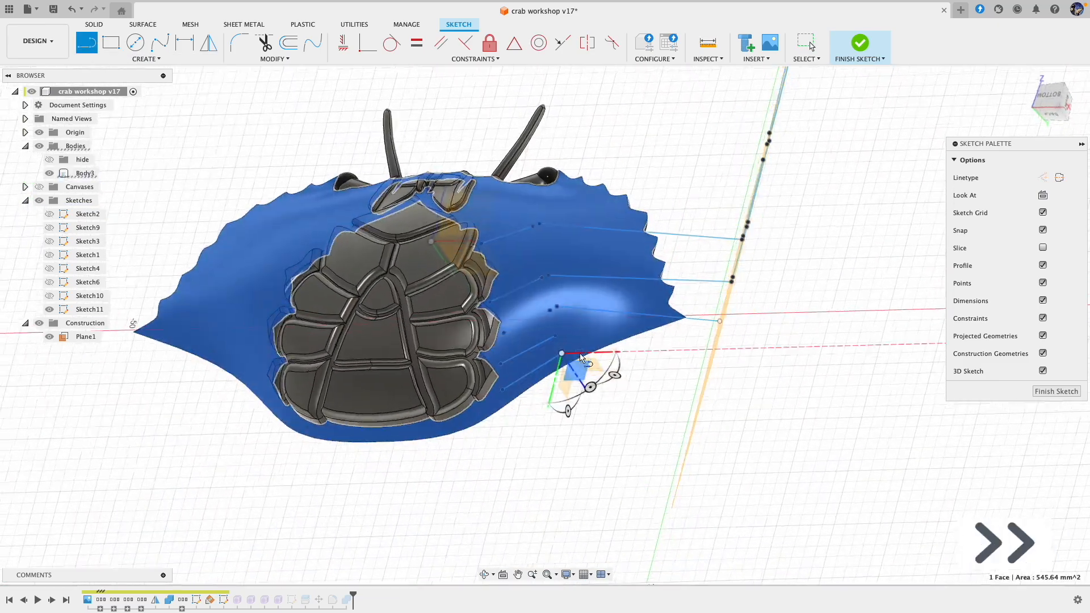
Step: Draw the fourth leg's long bone line from its hip line out to construction plane Plane1
{"action": "scroll", "coordinate": [563, 363], "scroll_direction": "left", "scroll_amount": 10, "text": "shift"}
{"action": "left_click", "coordinate": [513, 356]}
{"action": "double_click", "coordinate": [701, 304]}
Step: Draw the fifth leg's long bone line, about 8.3 mm long, outward from its hip line and end the line there
{"action": "scroll", "coordinate": [686, 324], "scroll_direction": "left", "scroll_amount": 10, "text": "shift"}
{"action": "scroll", "coordinate": [684, 327], "scroll_direction": "left", "scroll_amount": 15, "text": "shift"}
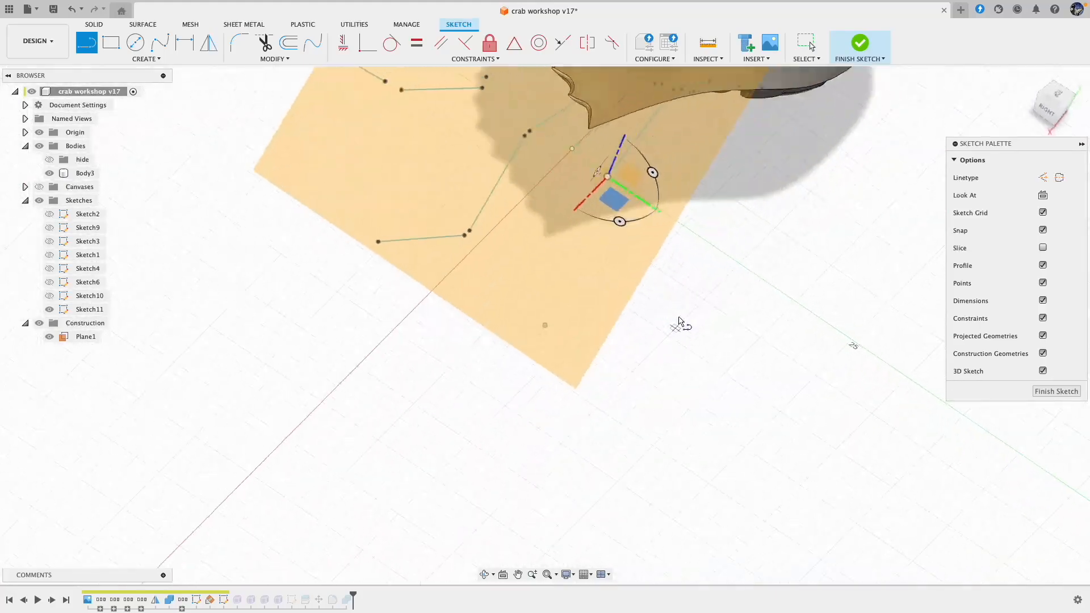
{"action": "scroll", "coordinate": [696, 291], "scroll_direction": "up", "scroll_amount": 3, "text": "shift"}
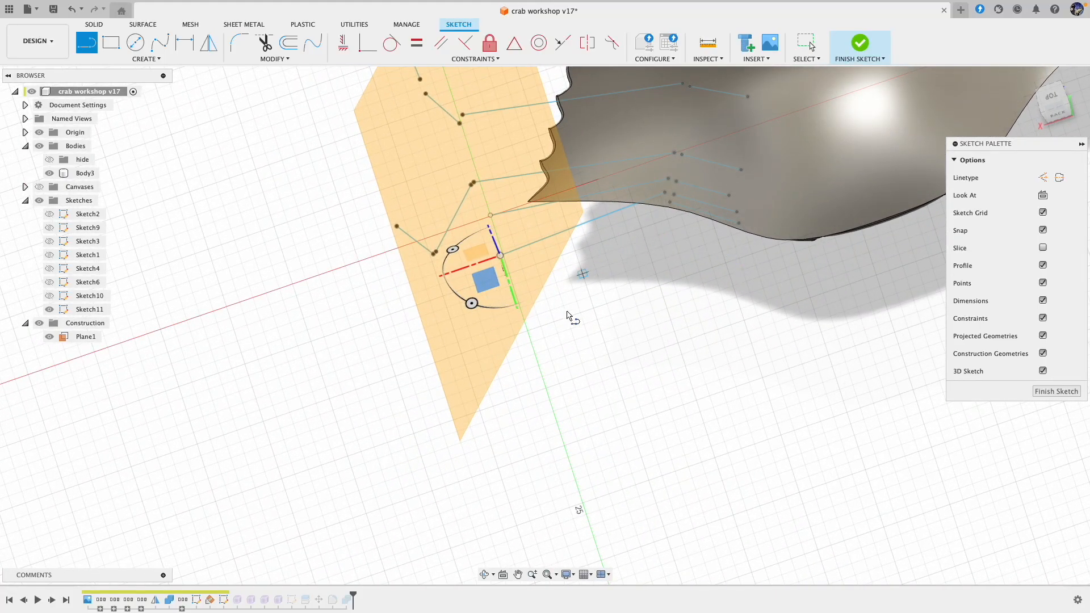
{"action": "scroll", "coordinate": [596, 400], "scroll_direction": "down", "scroll_amount": 15, "text": "shift"}
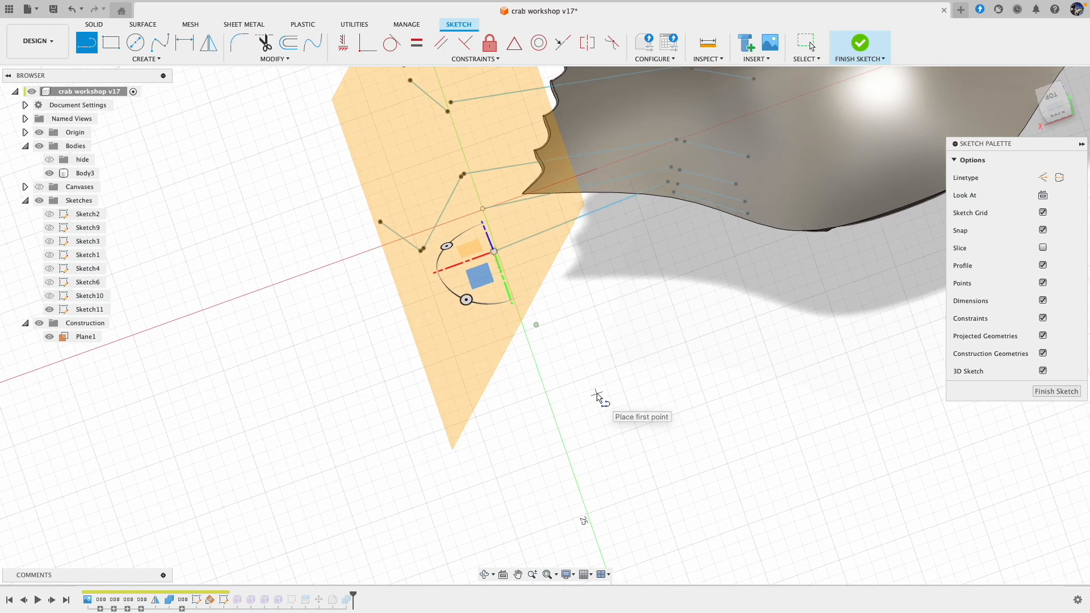
{"action": "scroll", "coordinate": [596, 399], "scroll_direction": "down", "scroll_amount": 10, "text": "shift"}
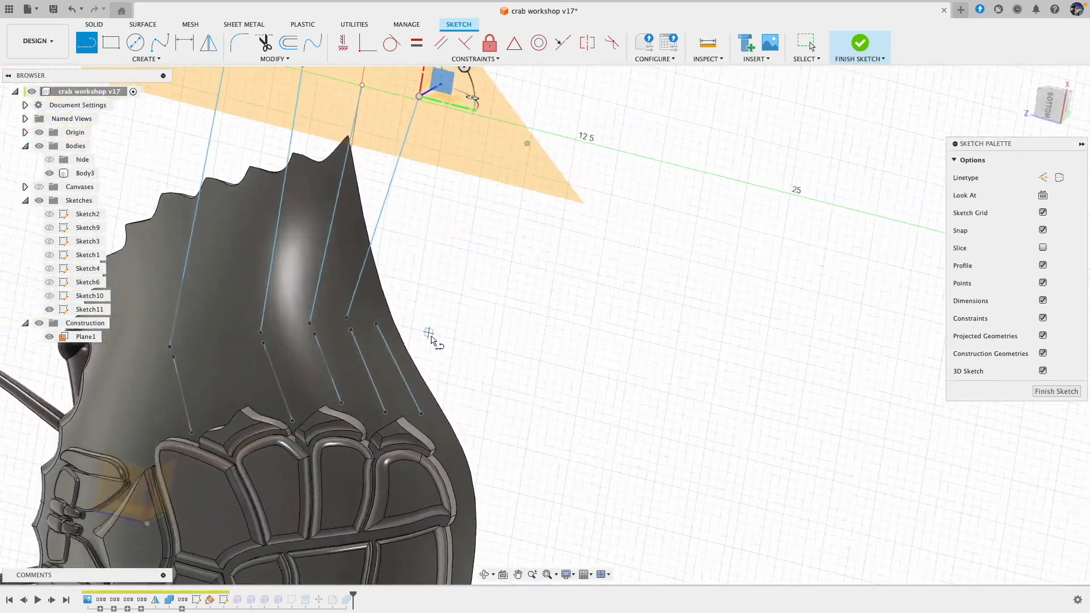
{"action": "left_click", "coordinate": [382, 312]}
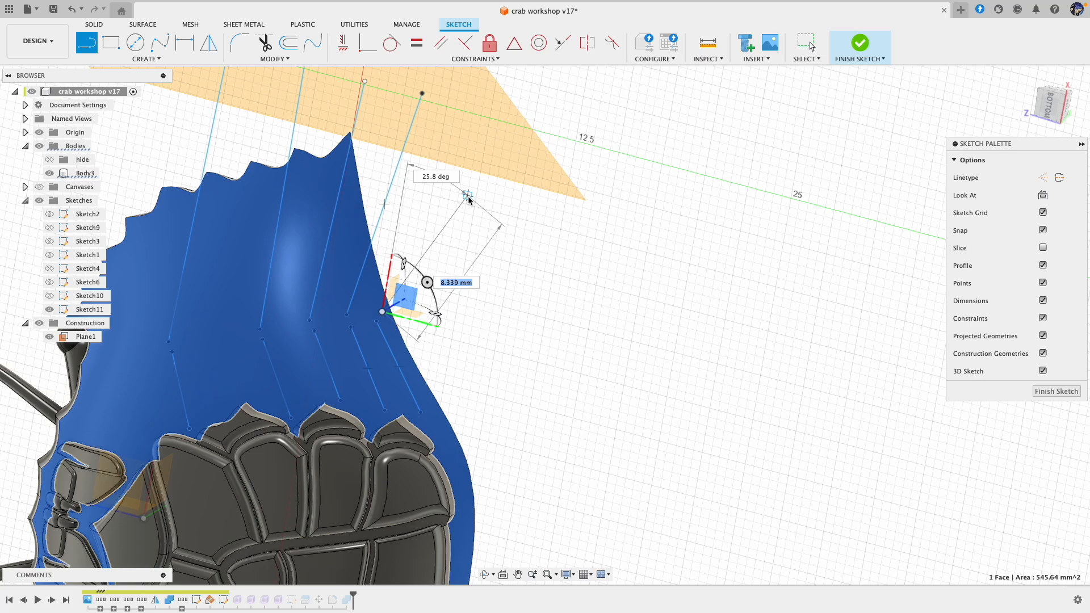
{"action": "left_click", "coordinate": [468, 196]}
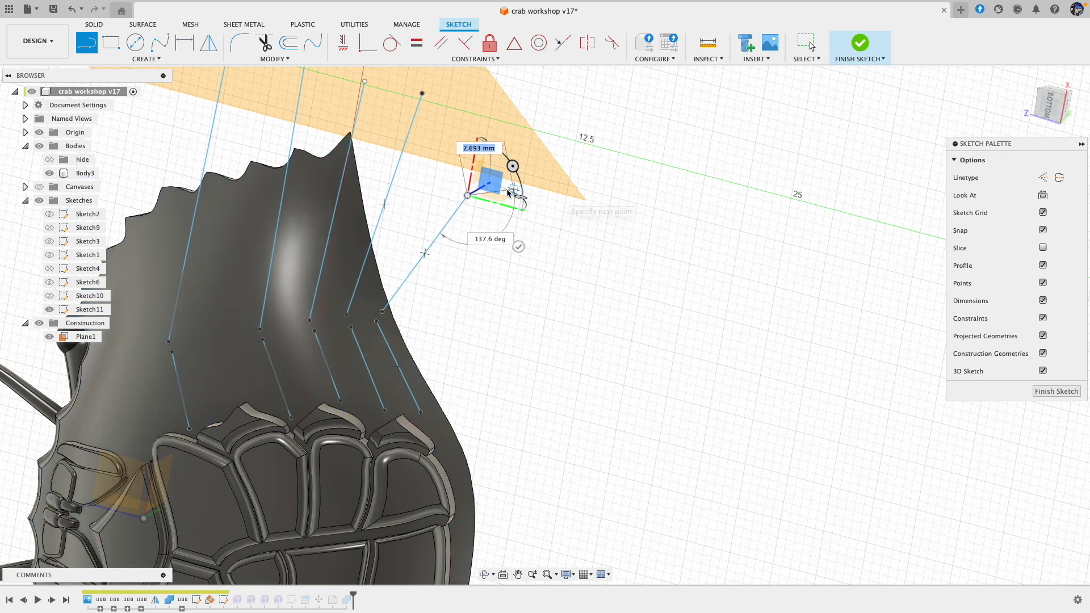
{"action": "scroll", "coordinate": [518, 246], "scroll_direction": "down", "scroll_amount": 1}
{"action": "left_click", "coordinate": [518, 246]}
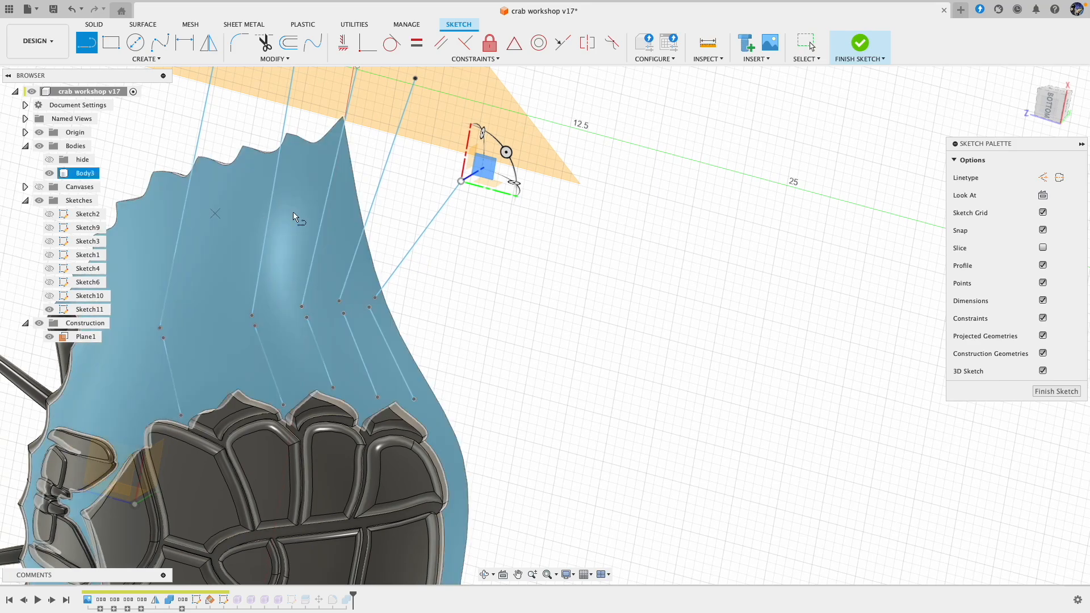
Step: Turn off 3D Sketch and draw the fifth leg's two outer bone lines beyond the end of its long bone
{"action": "scroll", "coordinate": [506, 214], "scroll_direction": "up", "scroll_amount": 1}
{"action": "scroll", "coordinate": [422, 222], "scroll_direction": "down", "scroll_amount": 3}
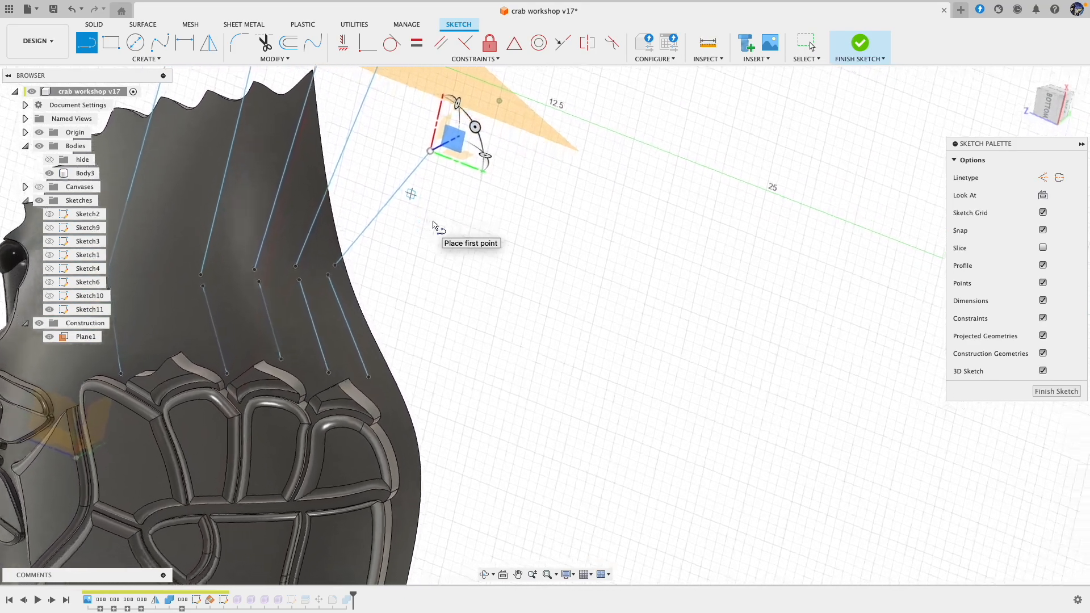
{"action": "scroll", "coordinate": [432, 222], "scroll_direction": "left", "scroll_amount": 10, "text": "shift"}
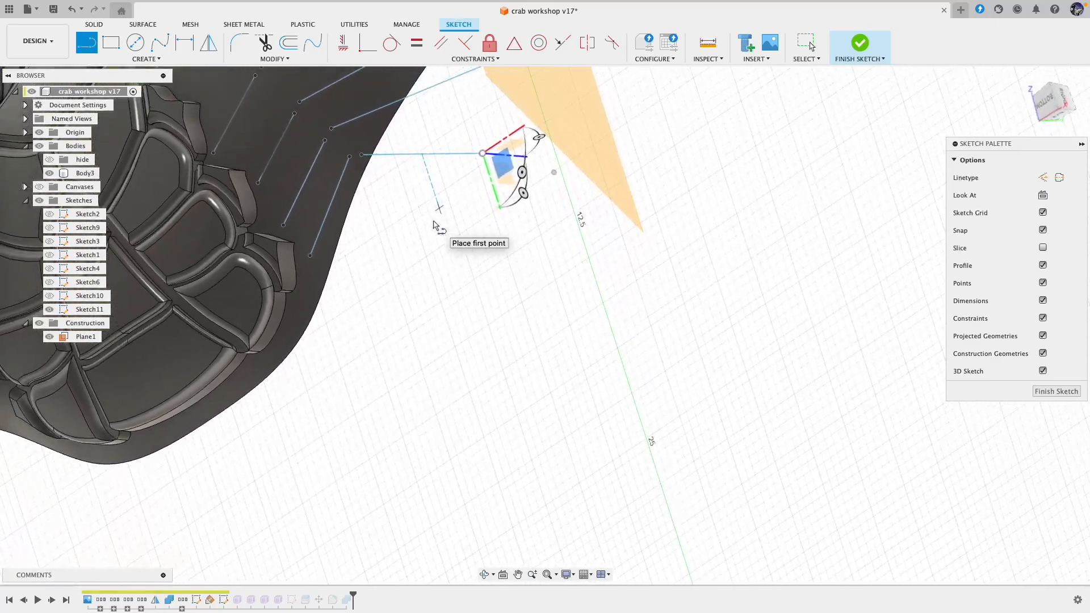
{"action": "scroll", "coordinate": [436, 226], "scroll_direction": "left", "scroll_amount": 10, "text": "shift"}
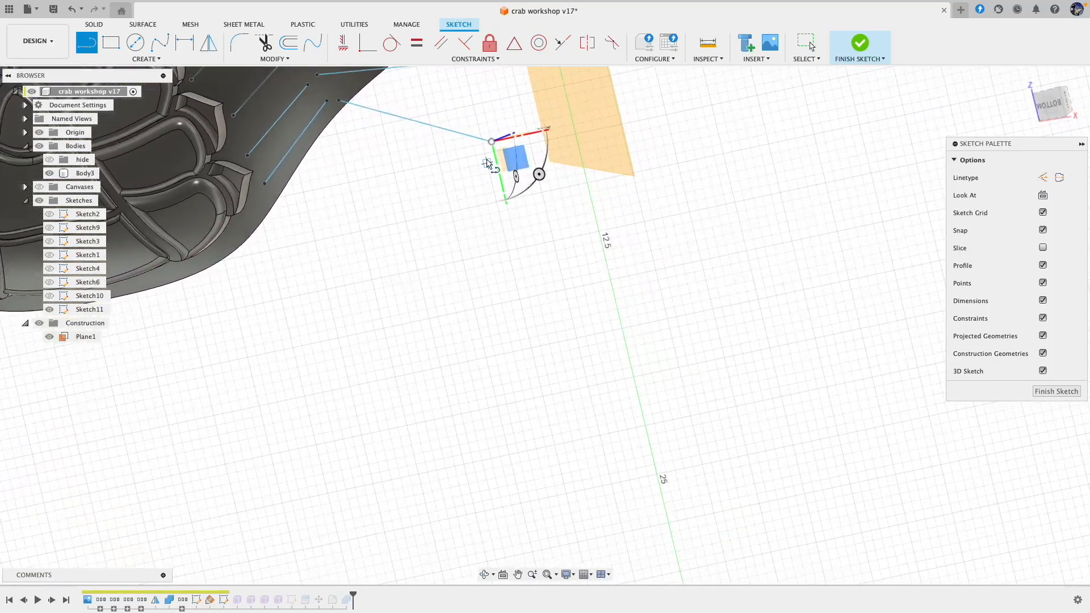
{"action": "scroll", "coordinate": [487, 164], "scroll_direction": "left", "scroll_amount": 10, "text": "shift"}
{"action": "left_click", "coordinate": [1043, 371]}
{"action": "key", "text": "l"}
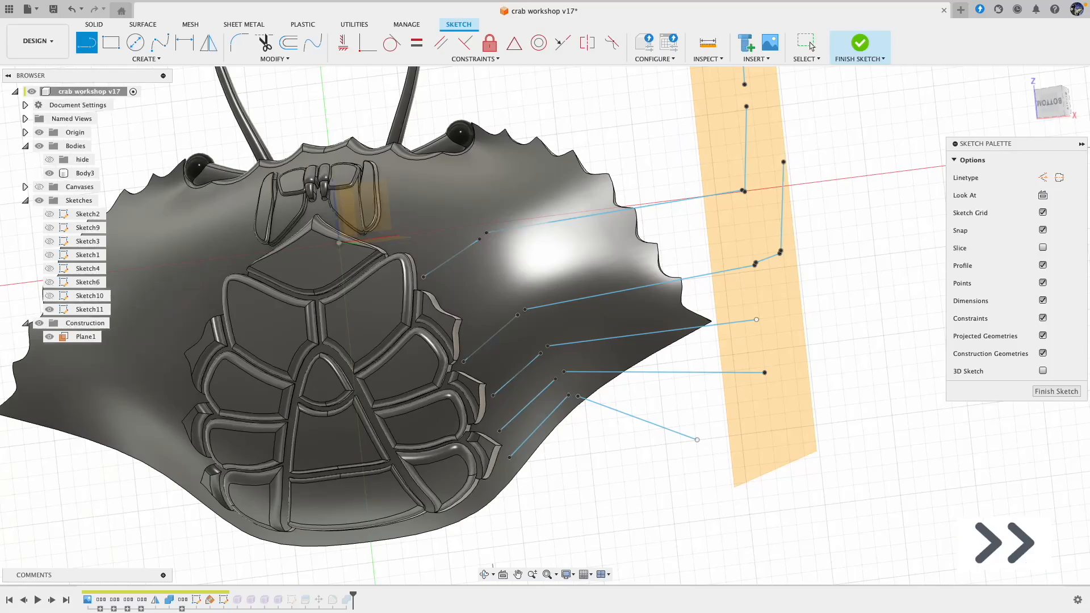
{"action": "key", "text": "l"}
{"action": "left_click", "coordinate": [694, 423]}
{"action": "left_click", "coordinate": [727, 469]}
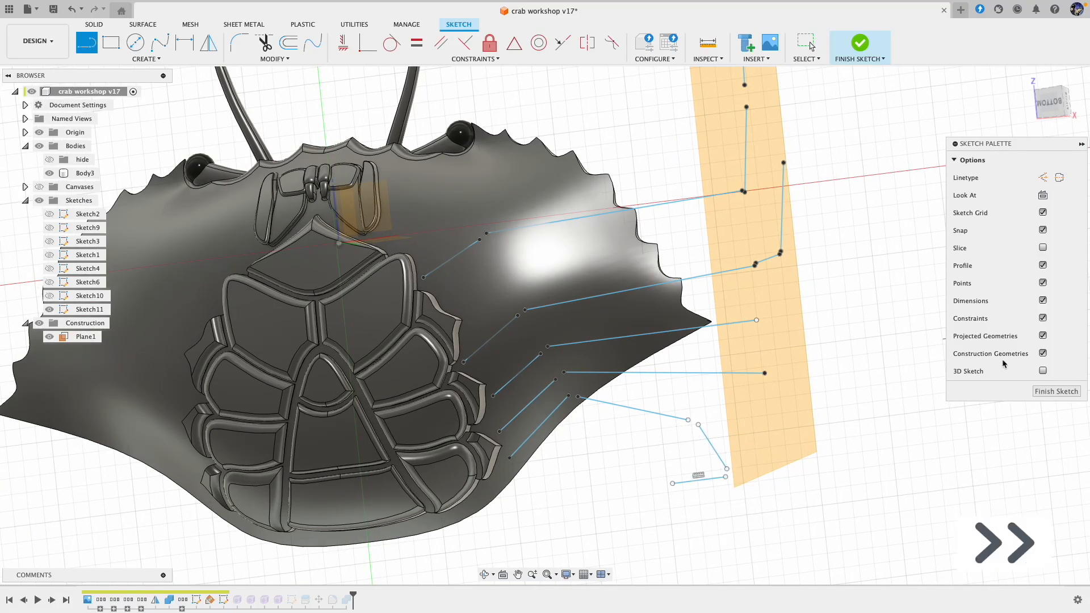
Step: Turn 3D Sketch back on and draw the third and fourth legs' lower bone lines on Plane1
{"action": "left_click", "coordinate": [1058, 88]}
{"action": "left_click", "coordinate": [1077, 103]}
{"action": "key", "text": "Escape"}
{"action": "left_click", "coordinate": [1043, 371]}
{"action": "key", "text": "l"}
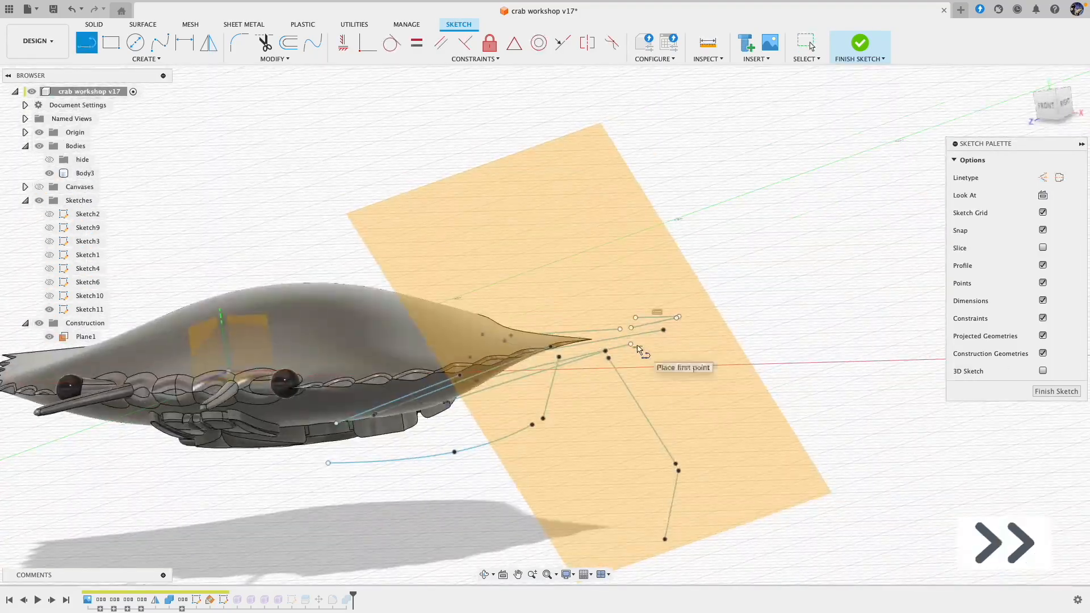
{"action": "left_click", "coordinate": [587, 523]}
{"action": "left_click", "coordinate": [547, 555]}
{"action": "left_click", "coordinate": [506, 335]}
{"action": "key", "text": "Escape"}
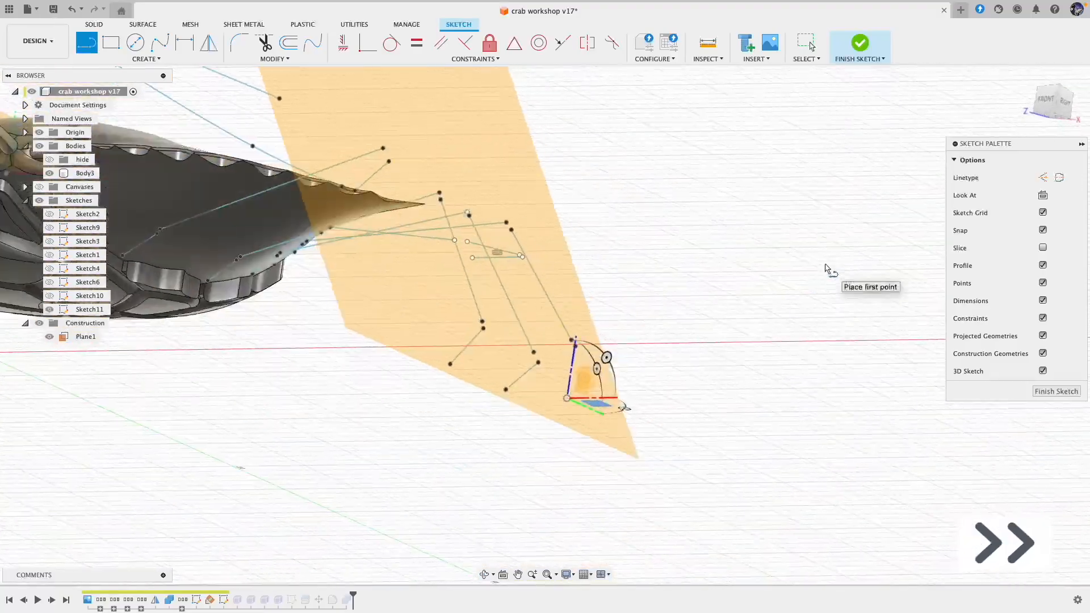
Step: Examine the completed leg skeleton lines from the front, back and side against the crab body and Plane1
{"action": "key", "text": "Escape"}
{"action": "scroll", "coordinate": [824, 269], "scroll_direction": "up", "scroll_amount": 10, "text": "shift"}
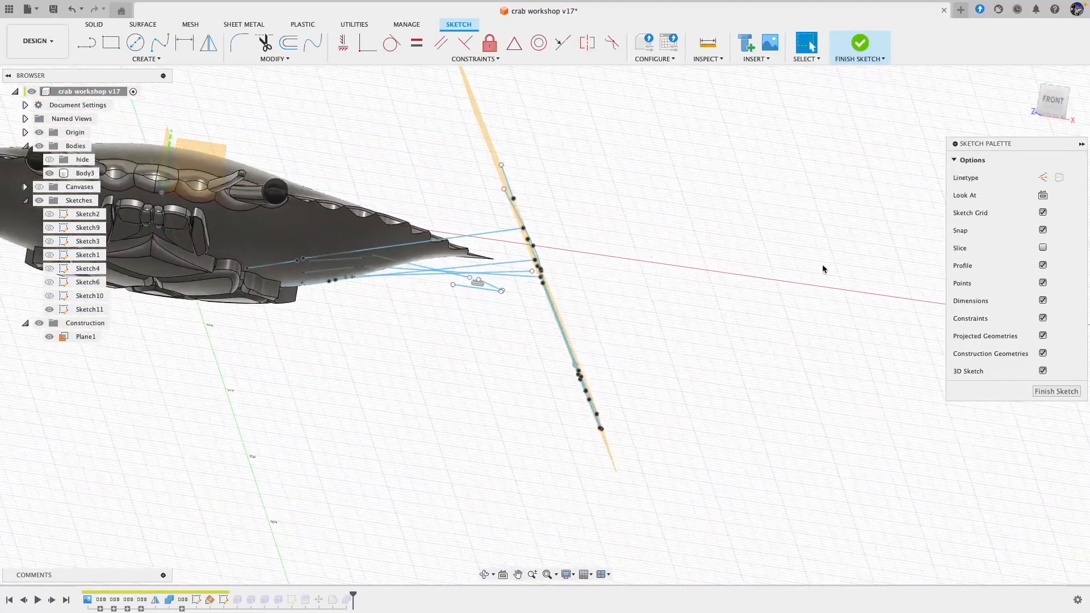
{"action": "scroll", "coordinate": [824, 269], "scroll_direction": "right", "scroll_amount": 10, "text": "shift"}
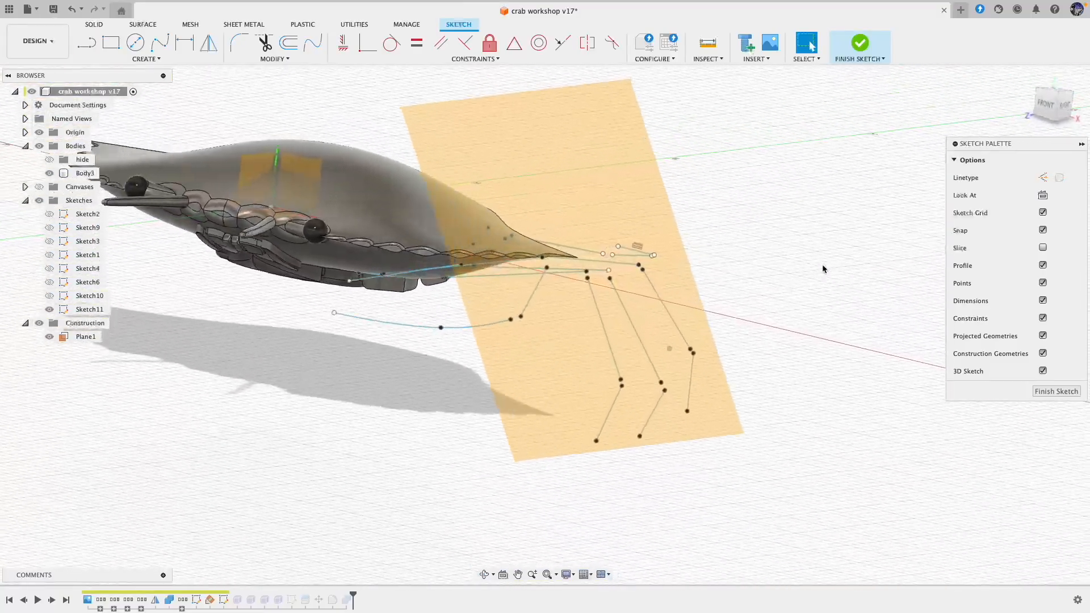
{"action": "scroll", "coordinate": [824, 265], "scroll_direction": "right", "scroll_amount": 5, "text": "shift"}
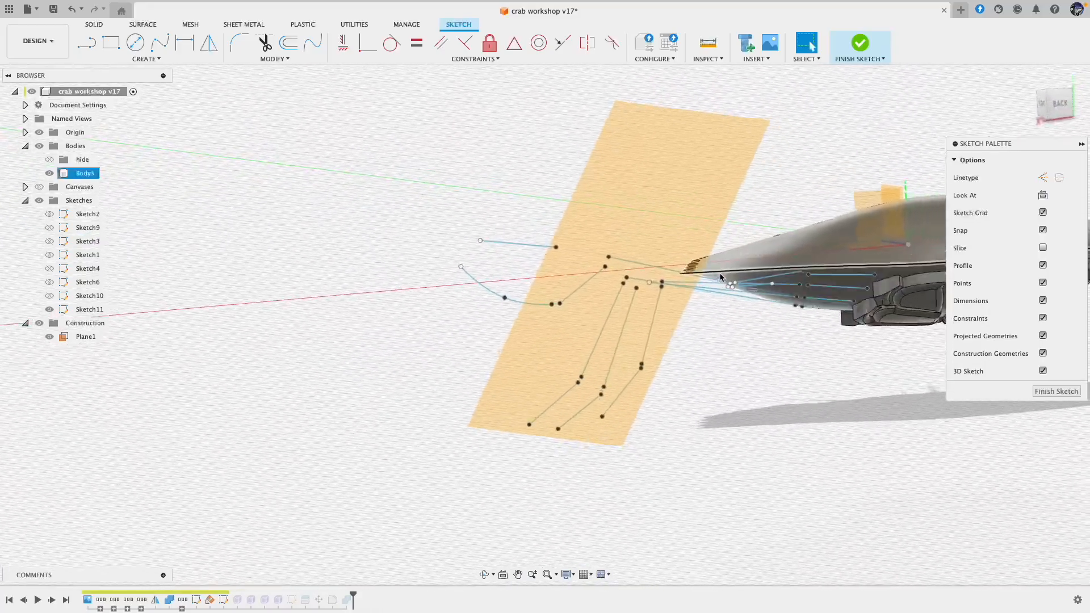
{"action": "scroll", "coordinate": [562, 251], "scroll_direction": "down", "scroll_amount": 8, "text": "shift"}
{"action": "scroll", "coordinate": [554, 234], "scroll_direction": "up", "scroll_amount": 6, "text": "shift"}
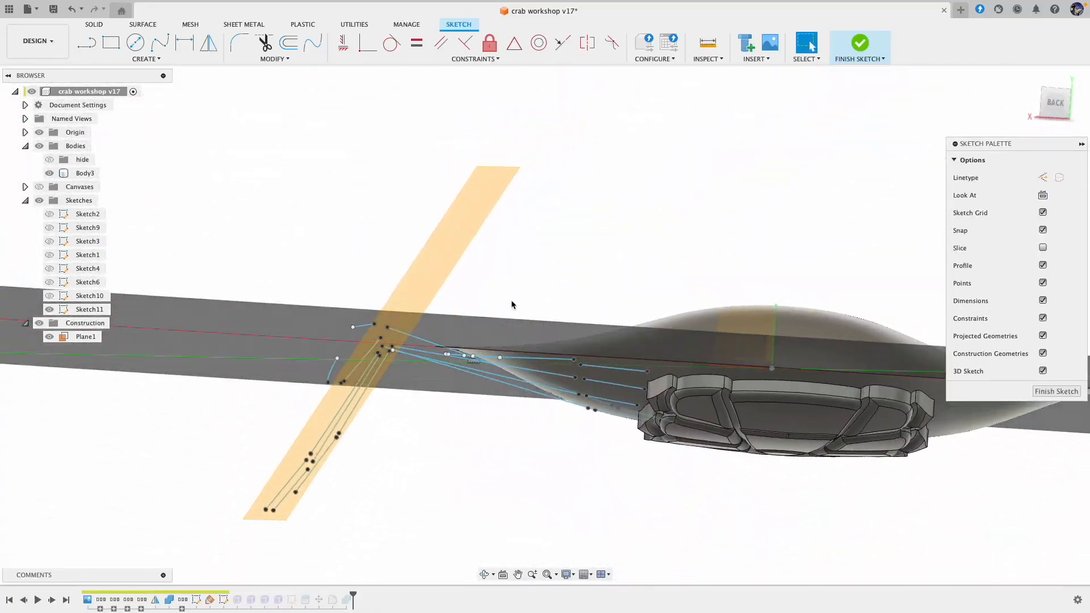
{"action": "scroll", "coordinate": [805, 144], "scroll_direction": "right", "scroll_amount": 3, "text": "shift"}
{"action": "scroll", "coordinate": [805, 143], "scroll_direction": "right", "scroll_amount": 10, "text": "shift"}
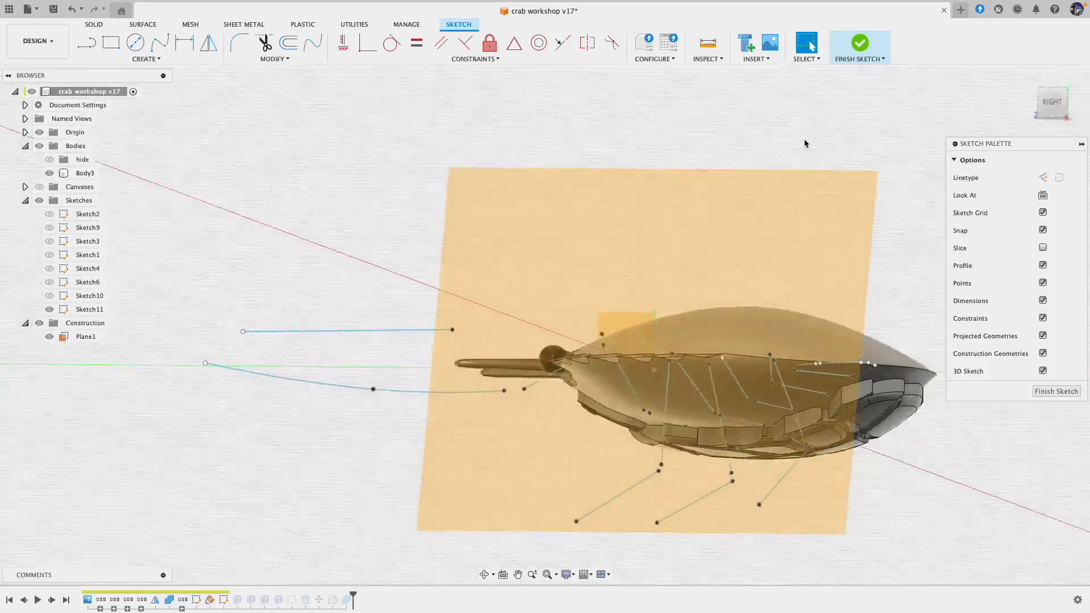
{"action": "scroll", "coordinate": [806, 143], "scroll_direction": "down", "scroll_amount": 10, "text": "shift"}
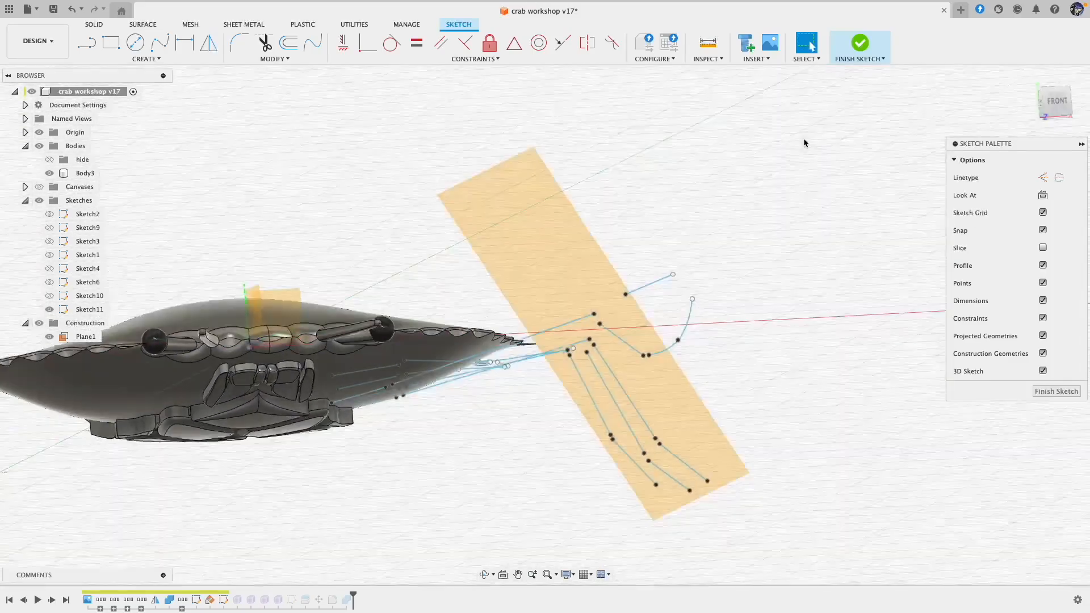
{"action": "scroll", "coordinate": [805, 143], "scroll_direction": "down", "scroll_amount": 6, "text": "shift"}
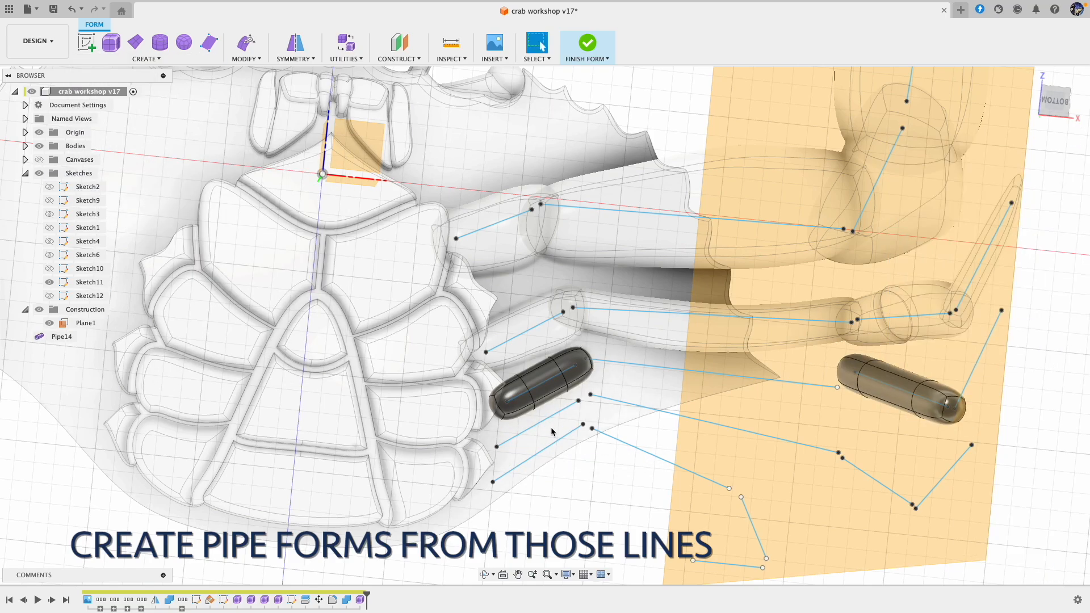
Step: Create a 2 mm pipe form along the fourth leg's hip and middle bone lines with minimum segment density, smooth display and square ends
{"action": "right_click", "coordinate": [640, 391]}
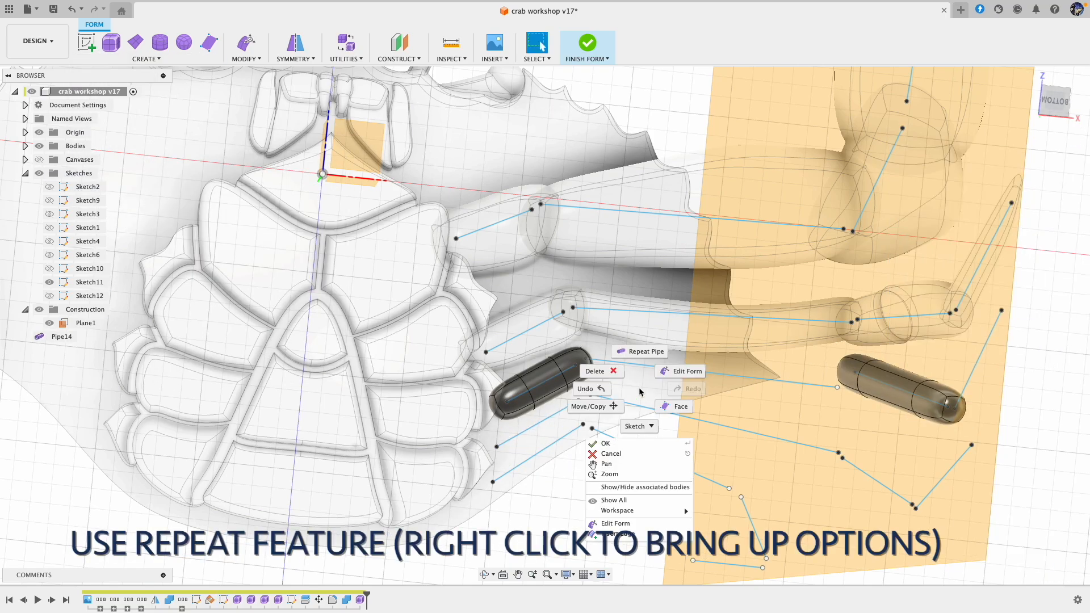
{"action": "left_click", "coordinate": [643, 354]}
{"action": "left_click", "coordinate": [535, 430]}
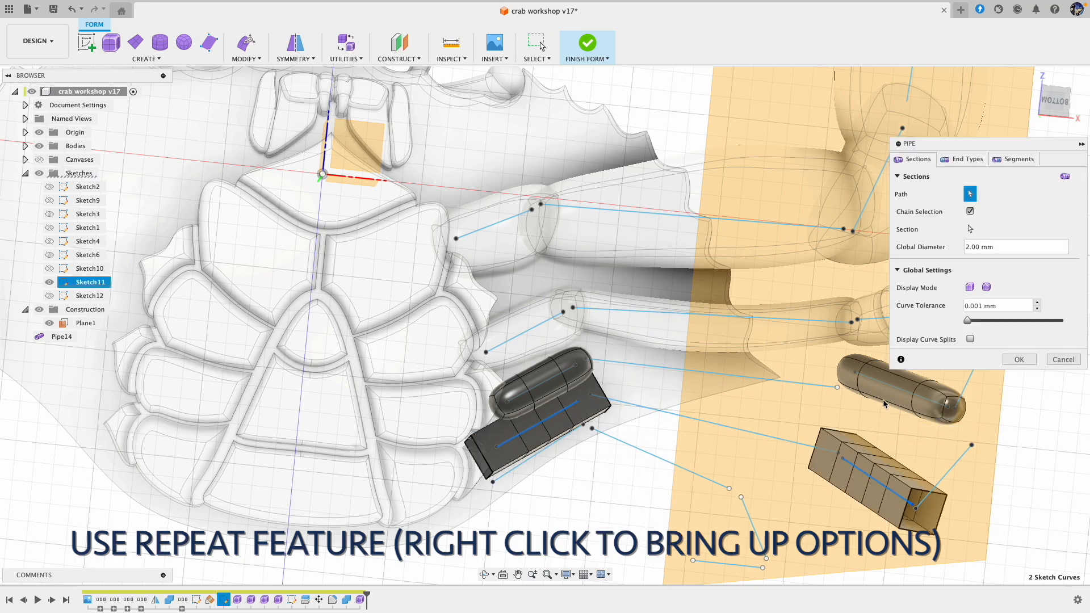
{"action": "left_click", "coordinate": [1019, 159]}
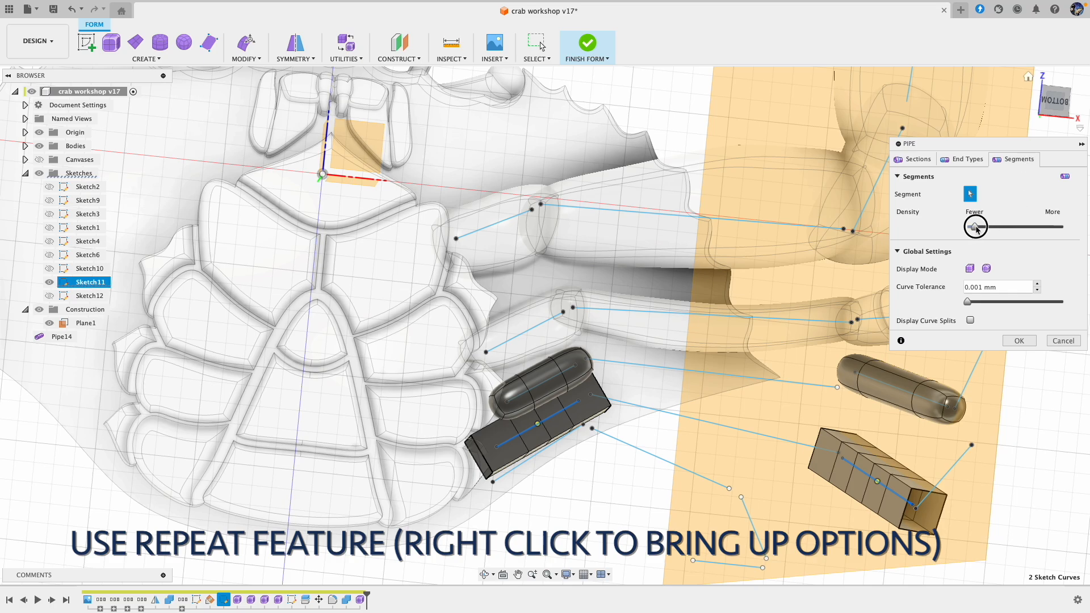
{"action": "left_click", "coordinate": [987, 269]}
{"action": "left_click", "coordinate": [966, 159]}
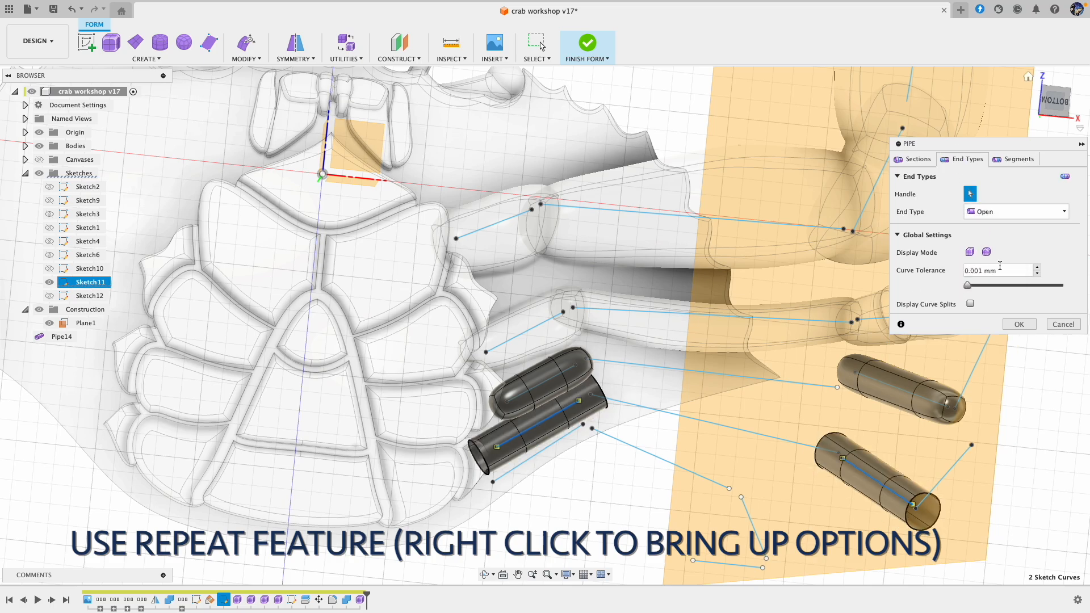
{"action": "left_click", "coordinate": [989, 211]}
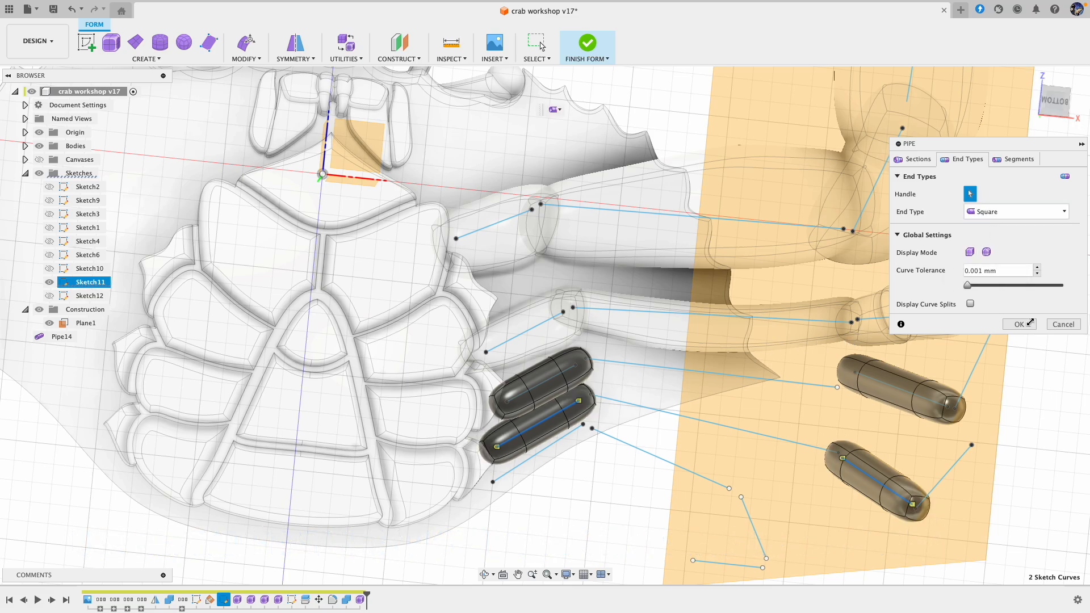
{"action": "left_click", "coordinate": [1025, 323]}
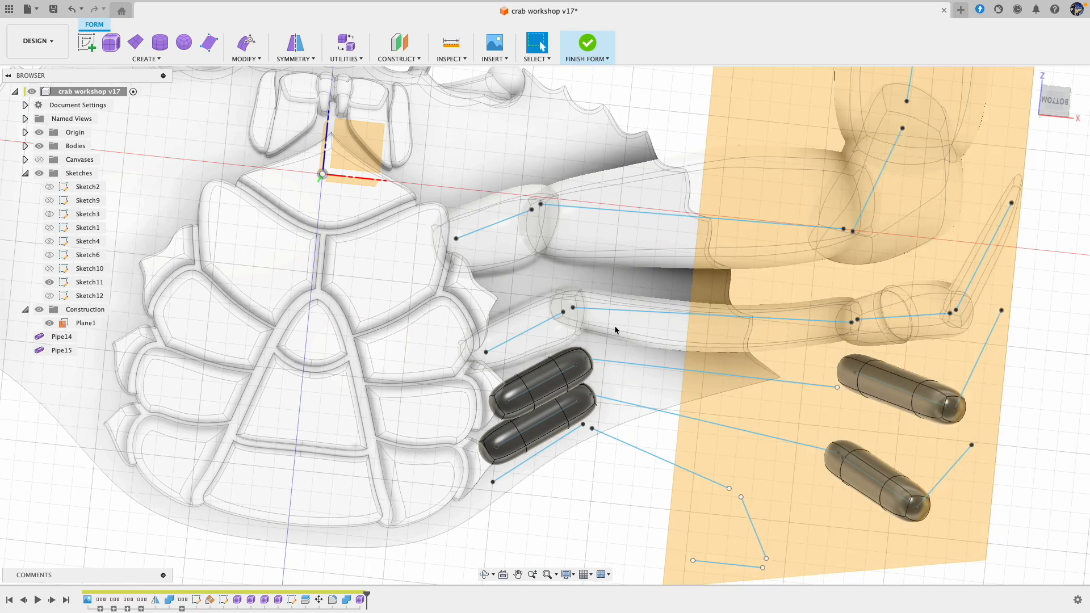
Step: Create a 1.5 mm pipe form along the fifth leg's hip and middle bone lines with smooth display, square ends and minimum segment density
{"action": "right_click", "coordinate": [583, 475]}
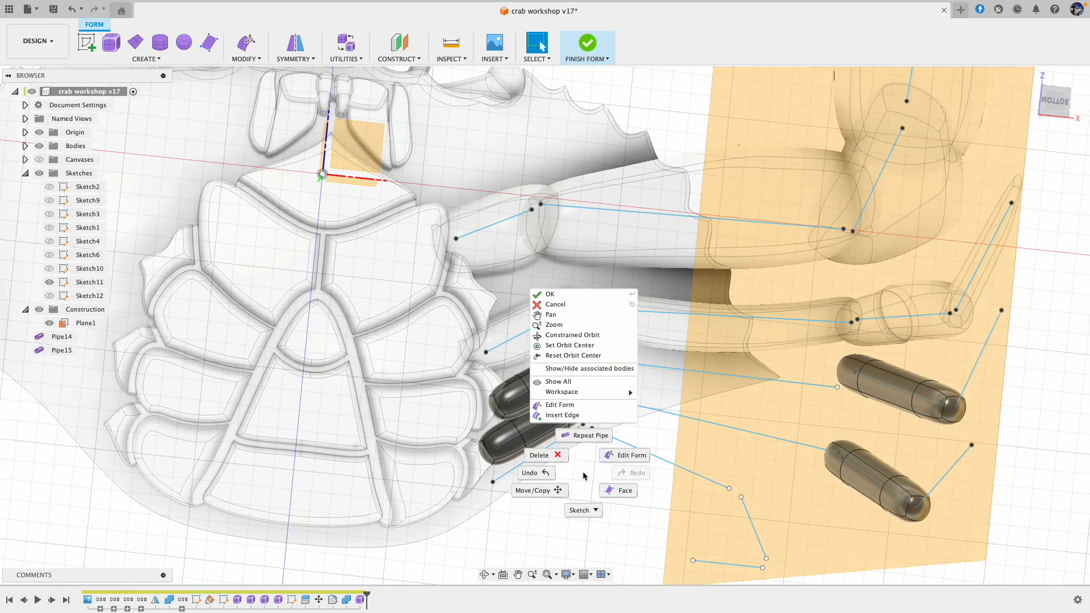
{"action": "left_click", "coordinate": [587, 437]}
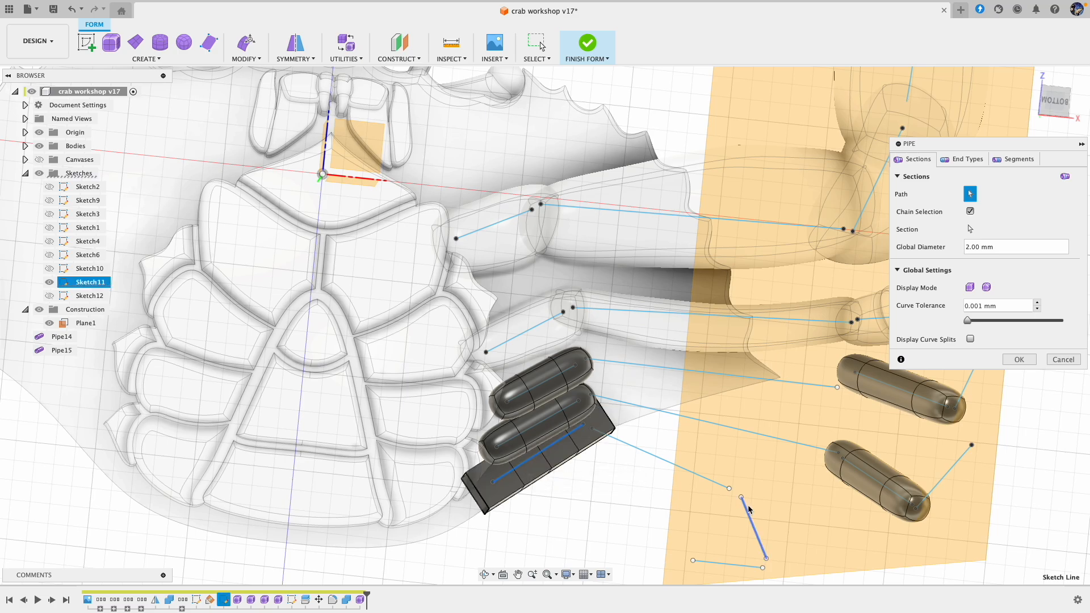
{"action": "left_click", "coordinate": [988, 288]}
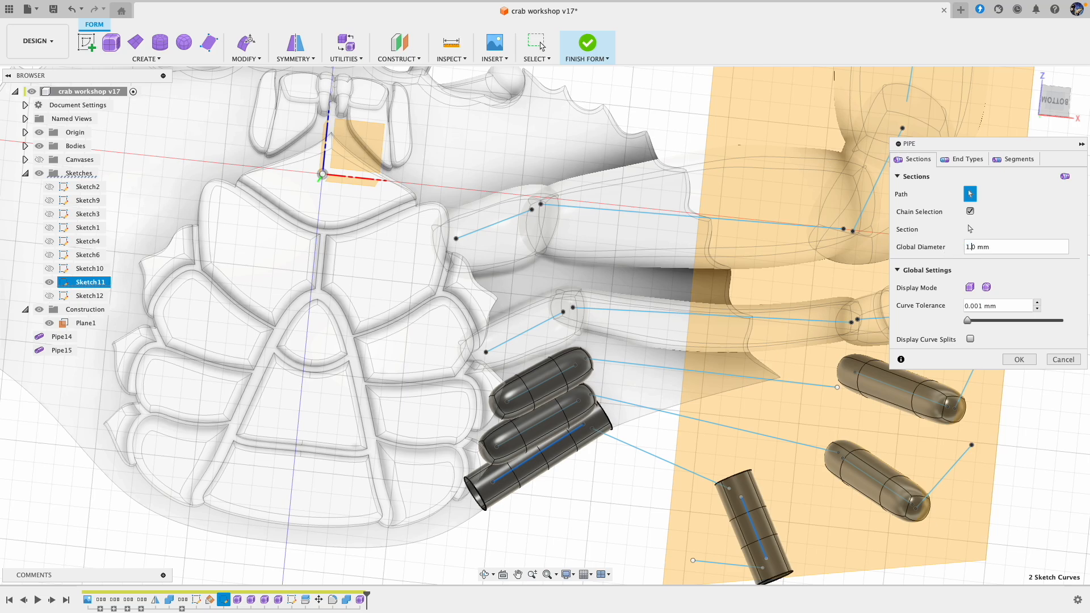
{"action": "left_click", "coordinate": [964, 159]}
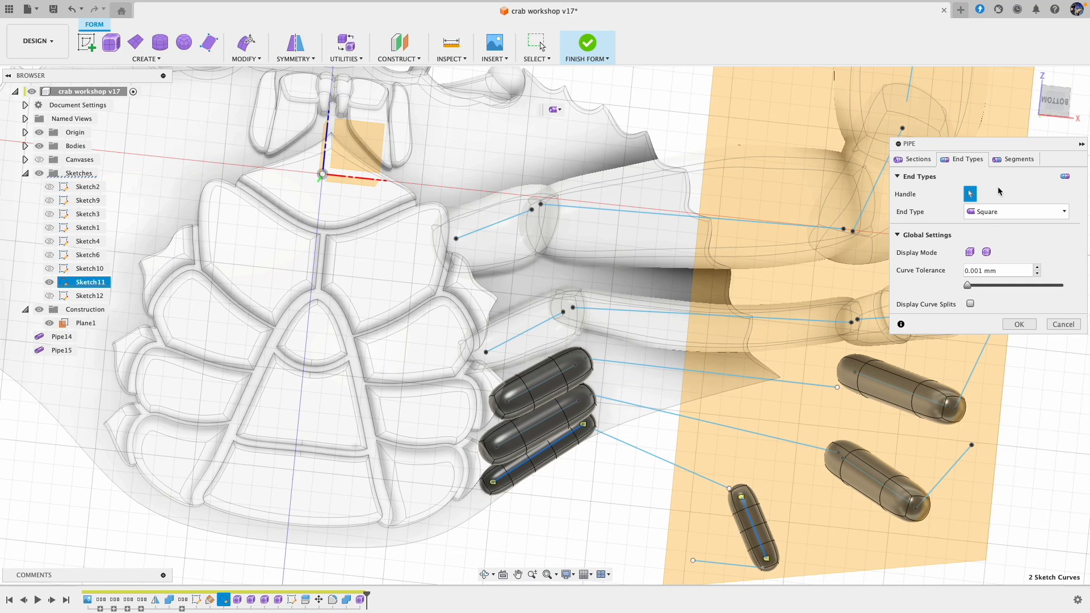
{"action": "left_click", "coordinate": [1012, 160]}
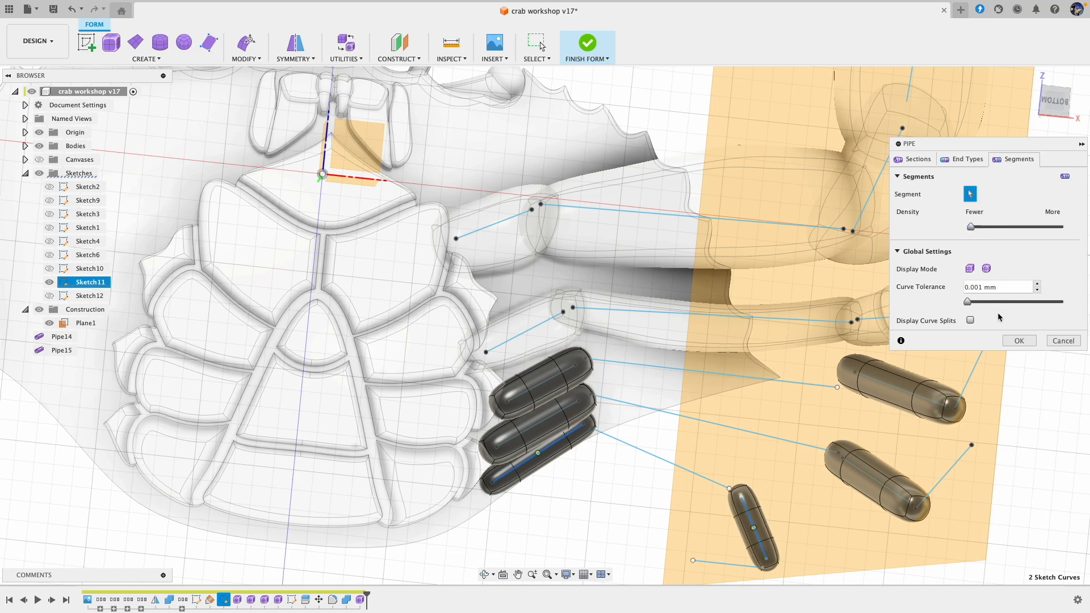
{"action": "left_click", "coordinate": [1014, 342]}
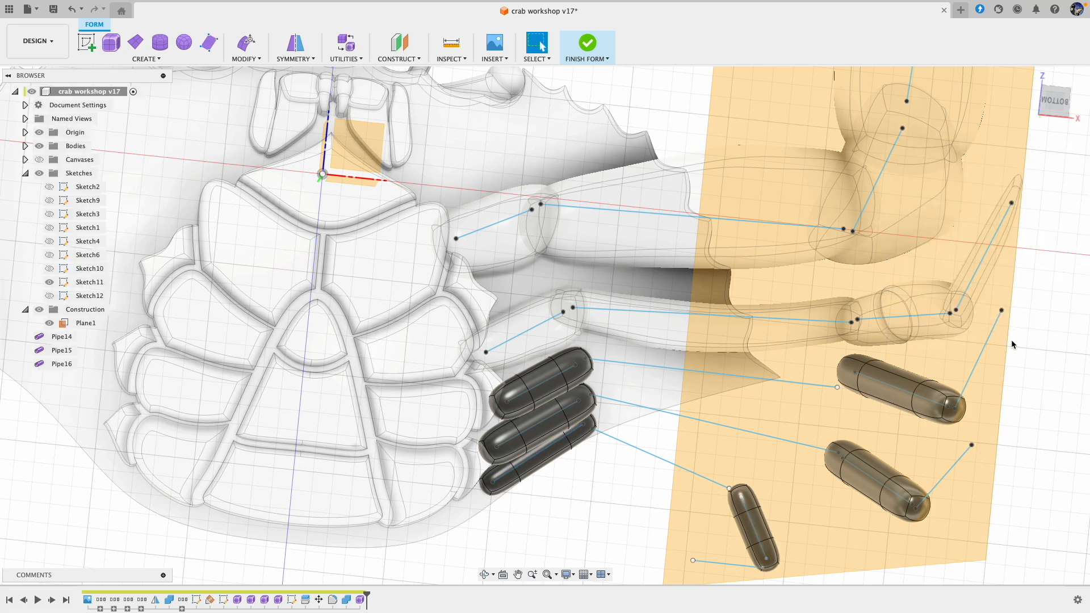
Step: Create a pipe form along the third leg's long and outermost bone lines with smooth display and minimum segment density
{"action": "right_click", "coordinate": [588, 514]}
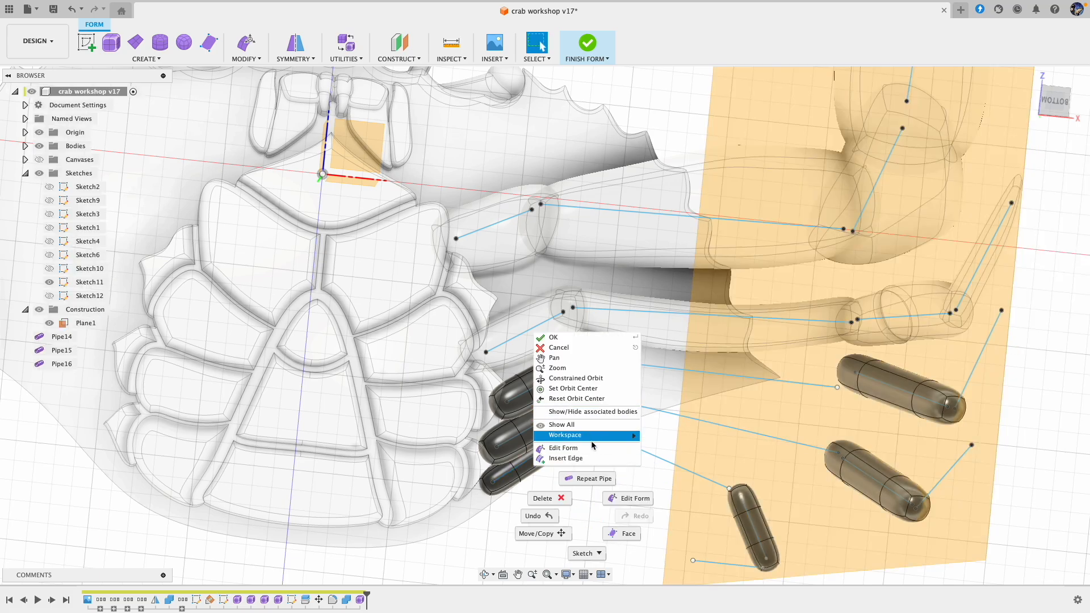
{"action": "left_click", "coordinate": [601, 480]}
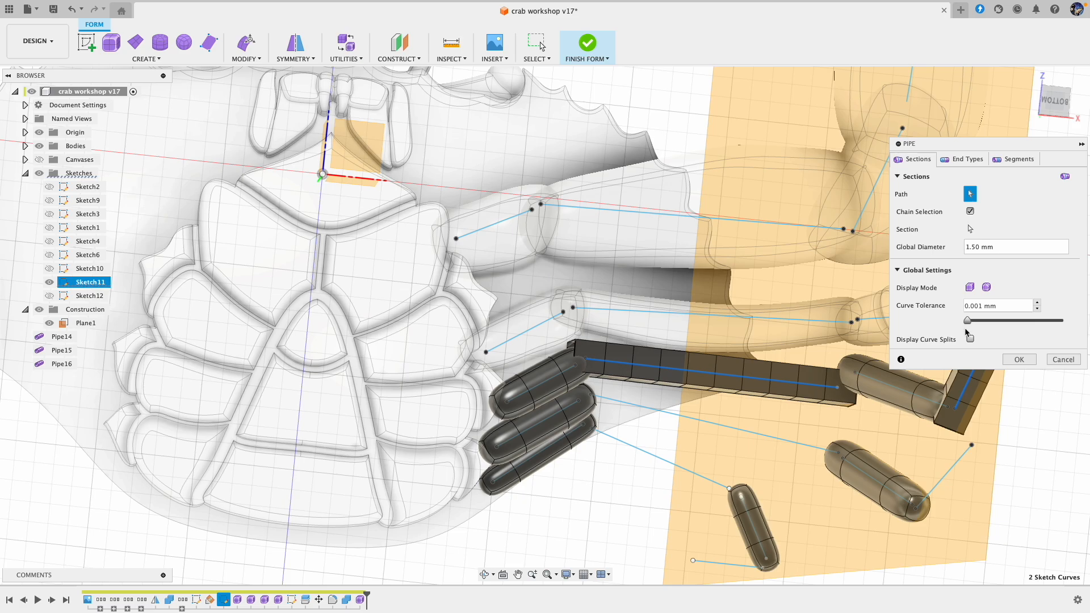
{"action": "left_click", "coordinate": [987, 288]}
{"action": "left_click", "coordinate": [1014, 160]}
{"action": "left_click_drag", "start_coordinate": [1016, 227], "coordinate": [969, 226]}
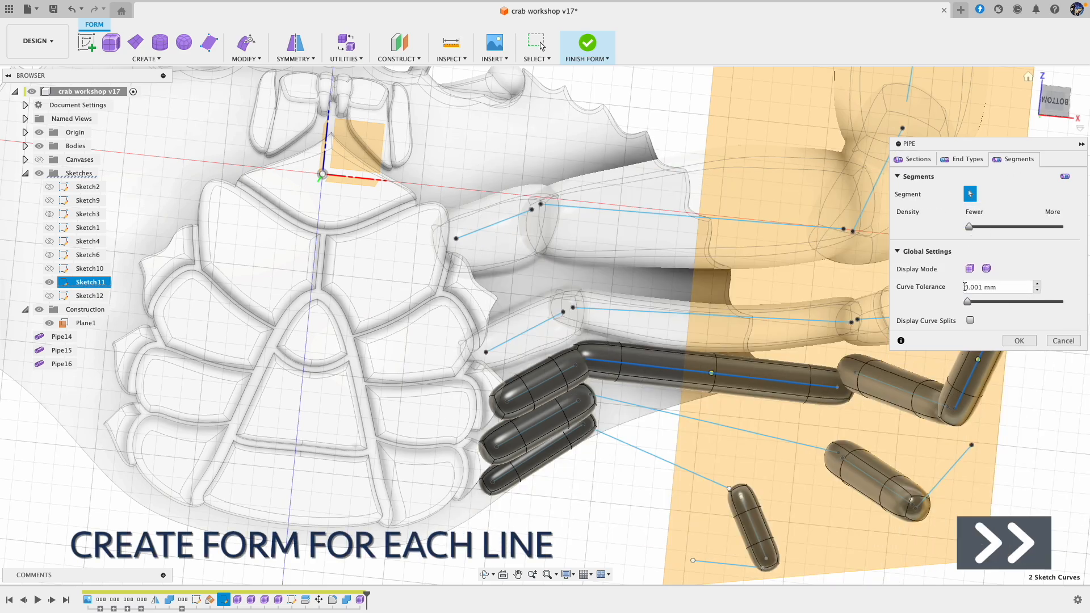
{"action": "left_click", "coordinate": [1021, 341]}
Step: Create square-ended pipes along the fourth and fifth legs' long and outermost bone lines and finish the form
{"action": "left_click", "coordinate": [723, 427]}
{"action": "left_click", "coordinate": [944, 477]}
{"action": "left_click", "coordinate": [1022, 324]}
{"action": "left_click", "coordinate": [661, 459]}
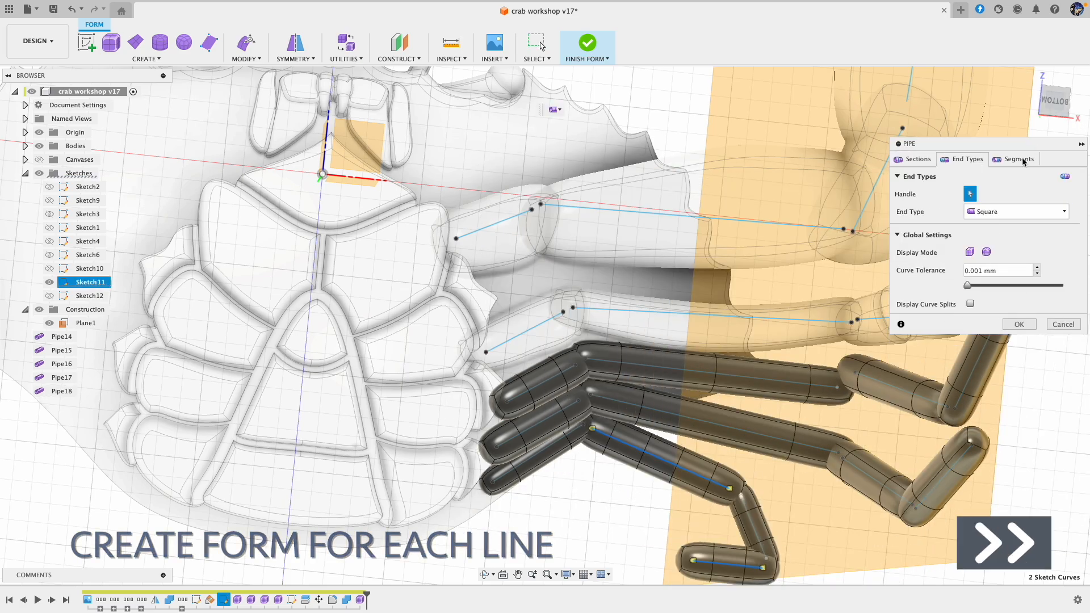
{"action": "left_click", "coordinate": [1024, 160]}
{"action": "left_click", "coordinate": [1020, 341]}
{"action": "left_click", "coordinate": [589, 46]}
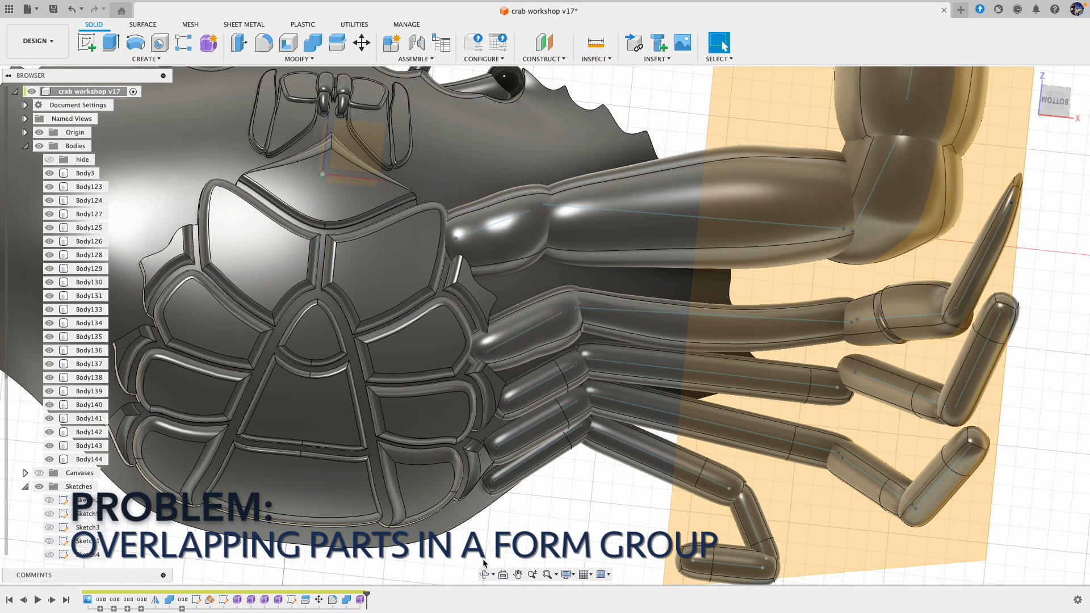
Step: Reopen the leg form and undo the added pipes back to the third leg's hip and middle pipe
{"action": "double_click", "coordinate": [361, 599]}
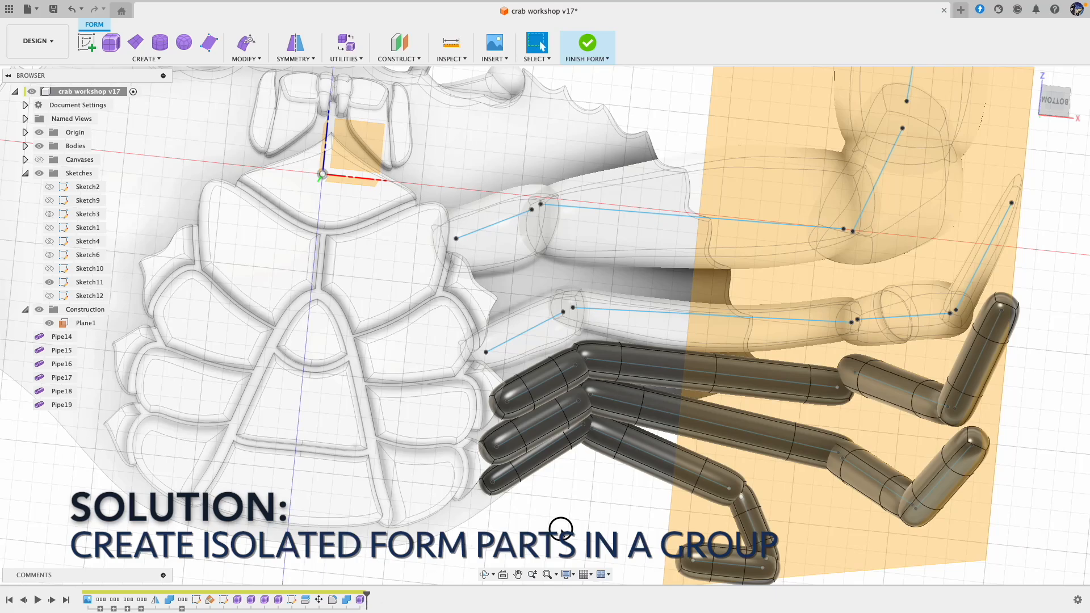
{"action": "left_click", "coordinate": [72, 10]}
{"action": "left_click", "coordinate": [71, 11]}
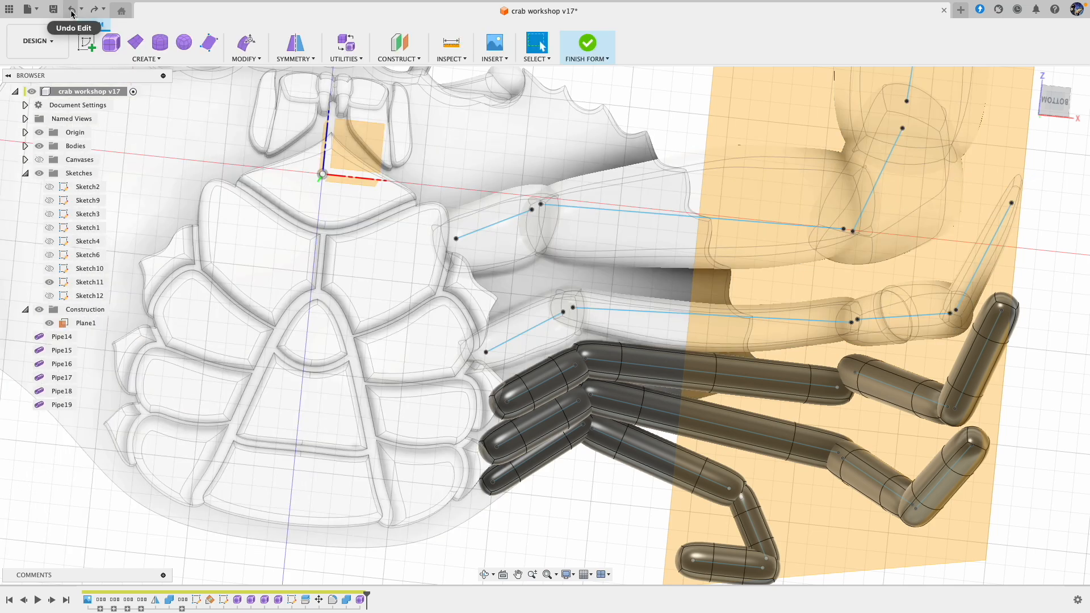
{"action": "left_click", "coordinate": [72, 10]}
{"action": "left_click", "coordinate": [72, 10]}
{"action": "left_click", "coordinate": [71, 11]}
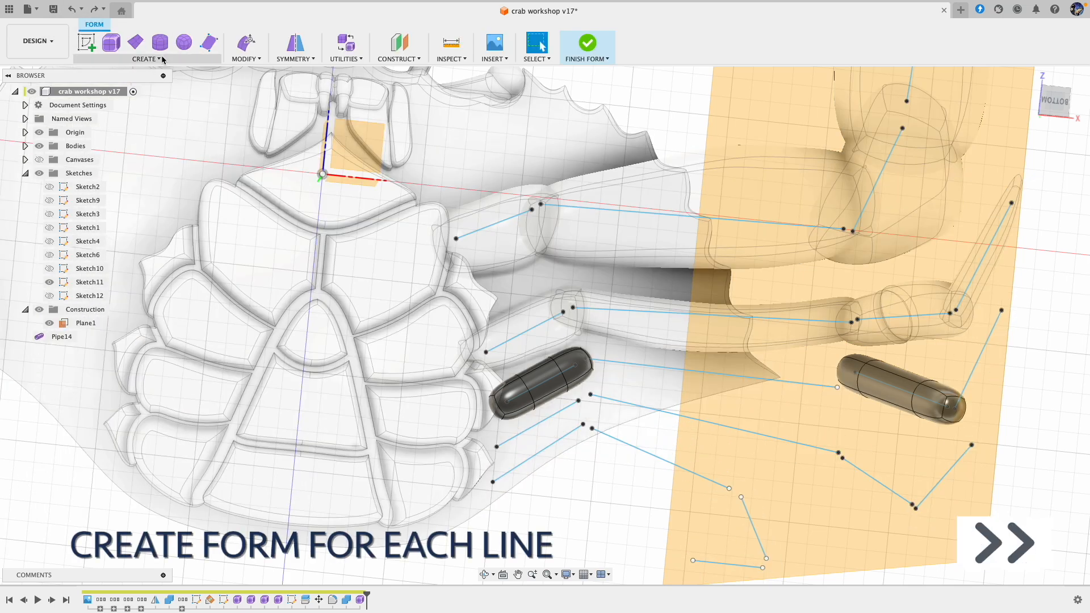
Step: Create a pipe along the fifth leg's hip and middle bone lines in the same form and finish the form
{"action": "left_click", "coordinate": [150, 61]}
{"action": "left_click", "coordinate": [94, 161]}
{"action": "left_click", "coordinate": [538, 453]}
{"action": "left_click", "coordinate": [754, 528]}
{"action": "left_click", "coordinate": [1013, 160]}
{"action": "left_click", "coordinate": [594, 45]}
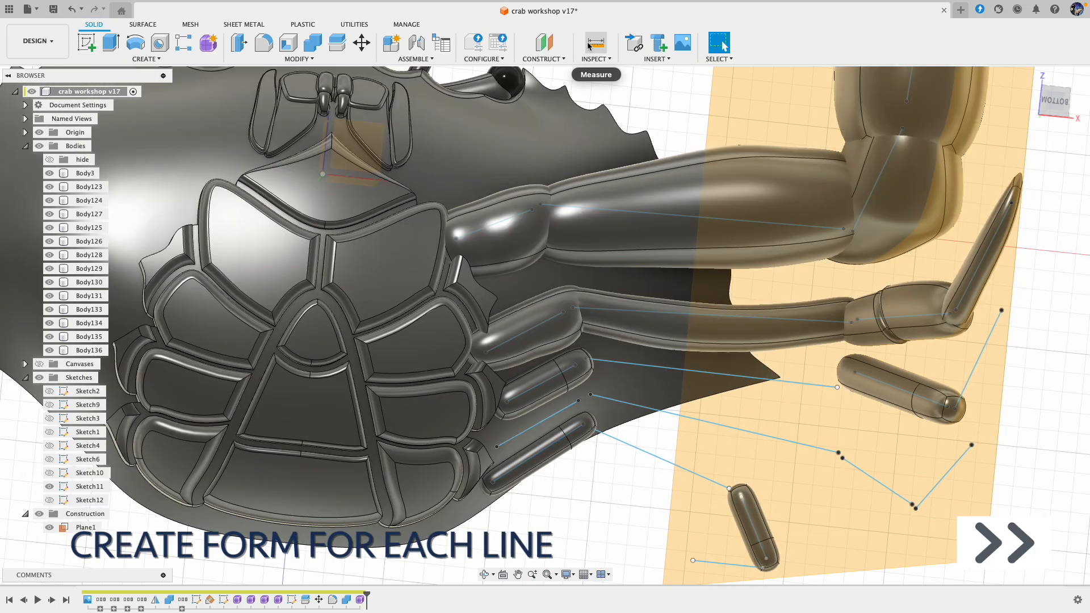
Step: Create a separate form with square-ended pipes along the fourth leg's hip and middle bone lines, and finish it
{"action": "left_click", "coordinate": [111, 43]}
{"action": "left_click", "coordinate": [538, 424]}
{"action": "left_click", "coordinate": [874, 480]}
{"action": "left_click", "coordinate": [963, 159]}
{"action": "left_click", "coordinate": [1020, 324]}
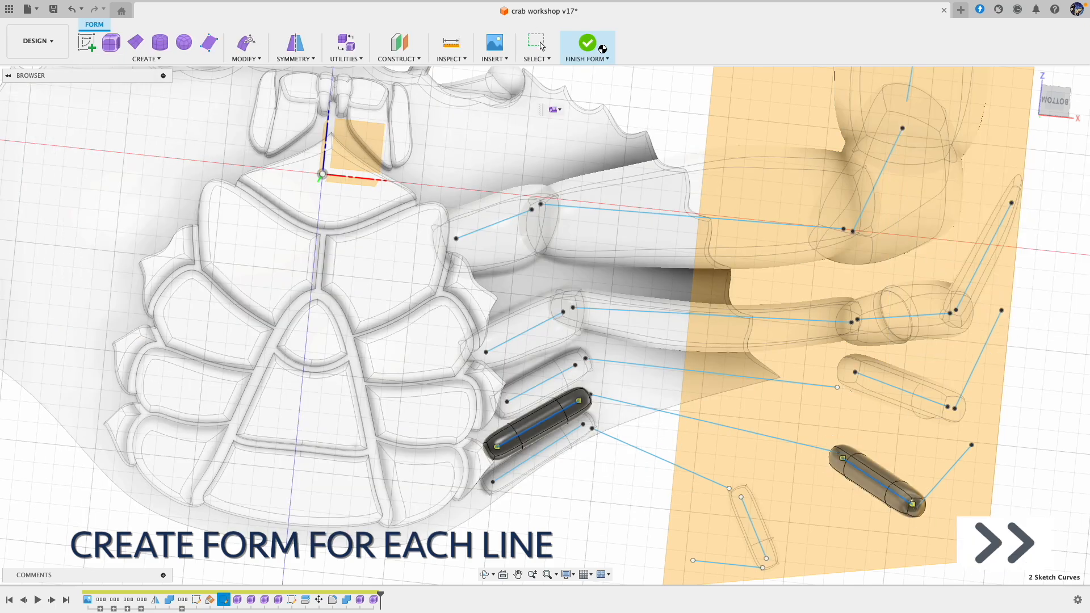
{"action": "left_click", "coordinate": [588, 44]}
Step: Create another form with smooth, square-ended pipes along the third and fifth legs' long bone lines and the fourth leg's outermost line, and finish it
{"action": "left_click", "coordinate": [112, 43]}
{"action": "left_click", "coordinate": [659, 367]}
{"action": "left_click", "coordinate": [659, 463]}
{"action": "left_click", "coordinate": [944, 478]}
{"action": "left_click", "coordinate": [987, 287]}
{"action": "left_click", "coordinate": [963, 159]}
{"action": "left_click", "coordinate": [998, 212]}
{"action": "left_click", "coordinate": [994, 239]}
{"action": "left_click", "coordinate": [1015, 160]}
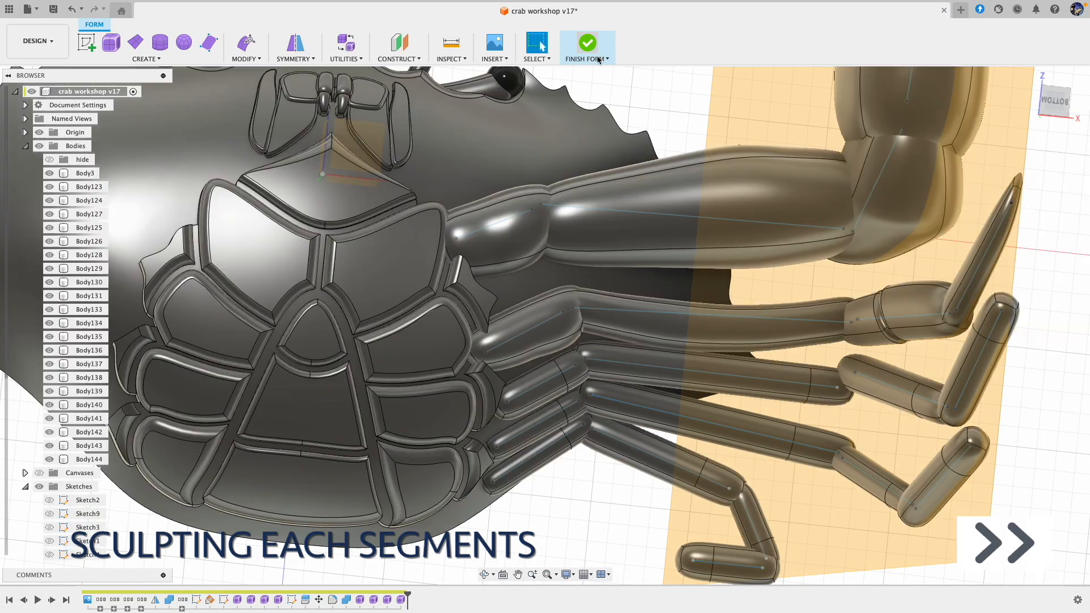
{"action": "left_click", "coordinate": [598, 57]}
Step: Sculpt the third leg's hip and middle segments by moving and rotating individual faces with Edit Form
{"action": "scroll", "coordinate": [511, 364], "scroll_direction": "down", "scroll_amount": 5}
{"action": "middle_click_drag", "start_coordinate": [1028, 411], "coordinate": [983, 468], "text": "shift"}
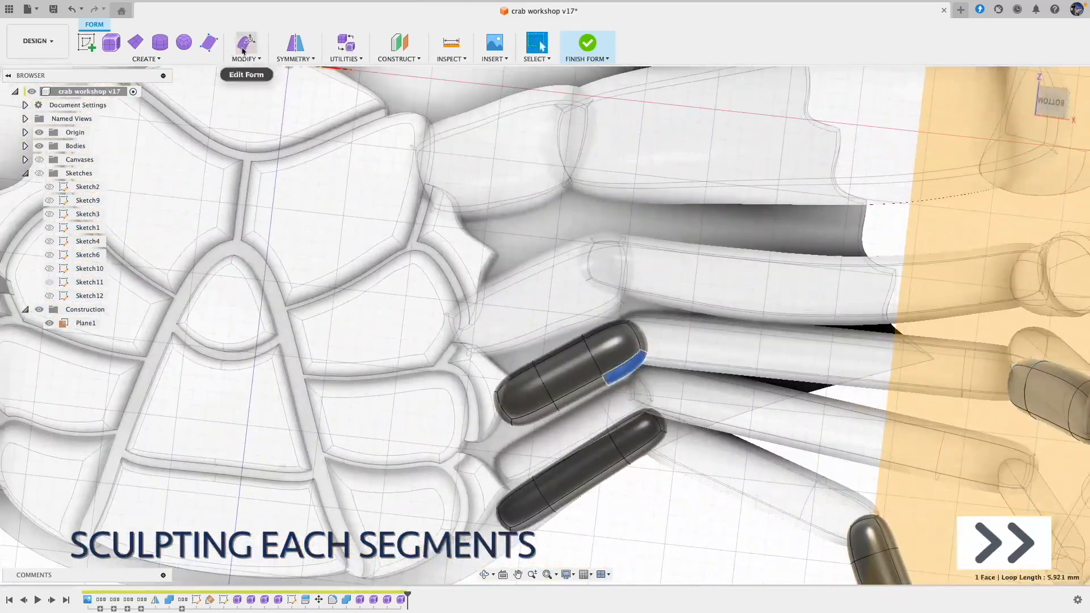
{"action": "left_click", "coordinate": [243, 51]}
{"action": "left_click", "coordinate": [523, 422]}
{"action": "left_click_drag", "start_coordinate": [525, 414], "coordinate": [525, 416]}
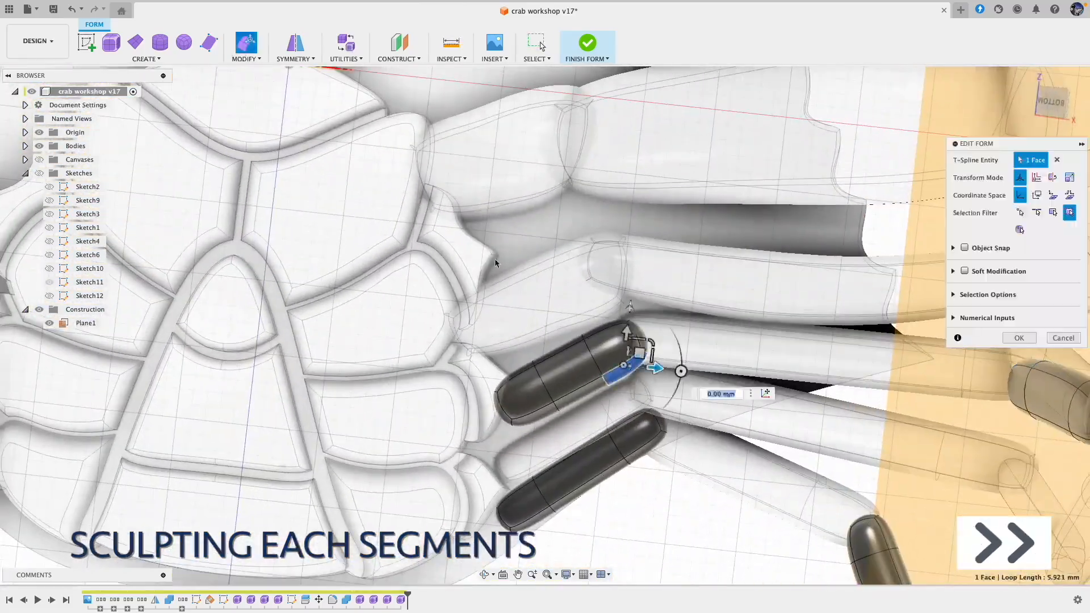
{"action": "middle_click_drag", "start_coordinate": [525, 417], "coordinate": [630, 261], "text": "shift"}
{"action": "left_click", "coordinate": [549, 446]}
{"action": "left_click_drag", "start_coordinate": [558, 434], "coordinate": [558, 436]}
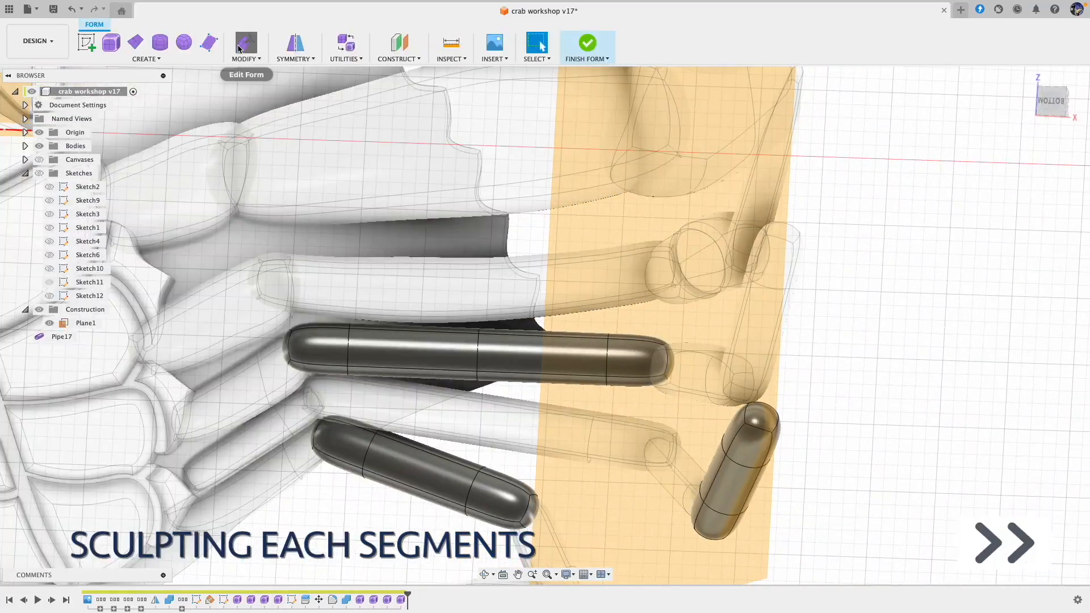
Step: Reshape the long segments of the third and fifth legs by moving their central faces with Edit Form
{"action": "left_click", "coordinate": [239, 49]}
{"action": "left_click_drag", "start_coordinate": [259, 302], "coordinate": [364, 394]}
{"action": "left_click_drag", "start_coordinate": [376, 355], "coordinate": [376, 360]}
{"action": "left_click_drag", "start_coordinate": [387, 293], "coordinate": [527, 407]}
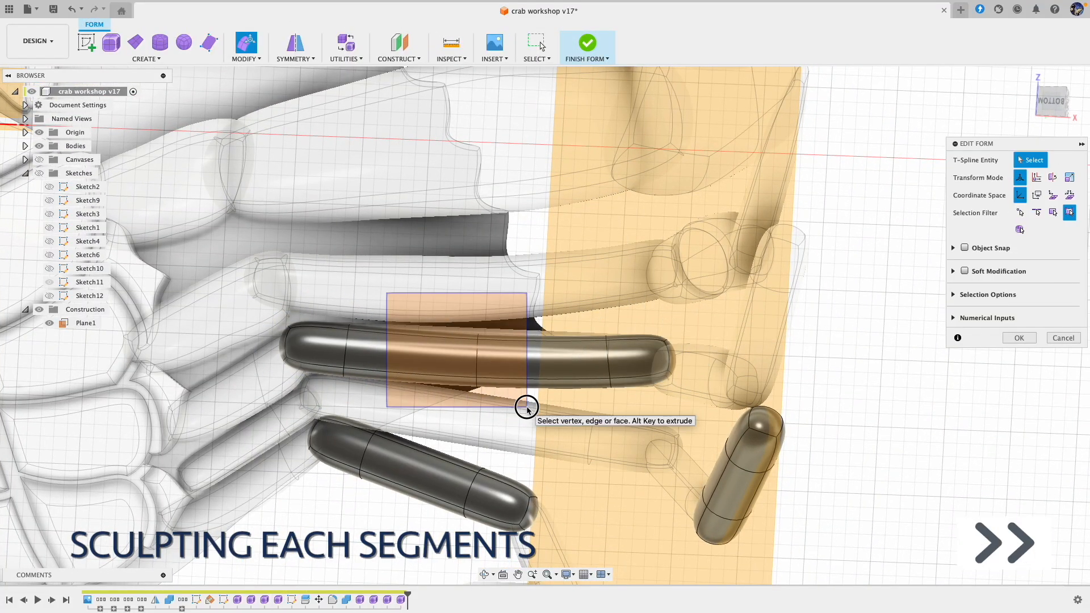
{"action": "left_click_drag", "start_coordinate": [330, 310], "coordinate": [625, 401]}
{"action": "middle_click_drag", "start_coordinate": [495, 352], "coordinate": [454, 432], "text": "shift"}
{"action": "left_click_drag", "start_coordinate": [380, 443], "coordinate": [509, 514]}
{"action": "left_click", "coordinate": [823, 550]}
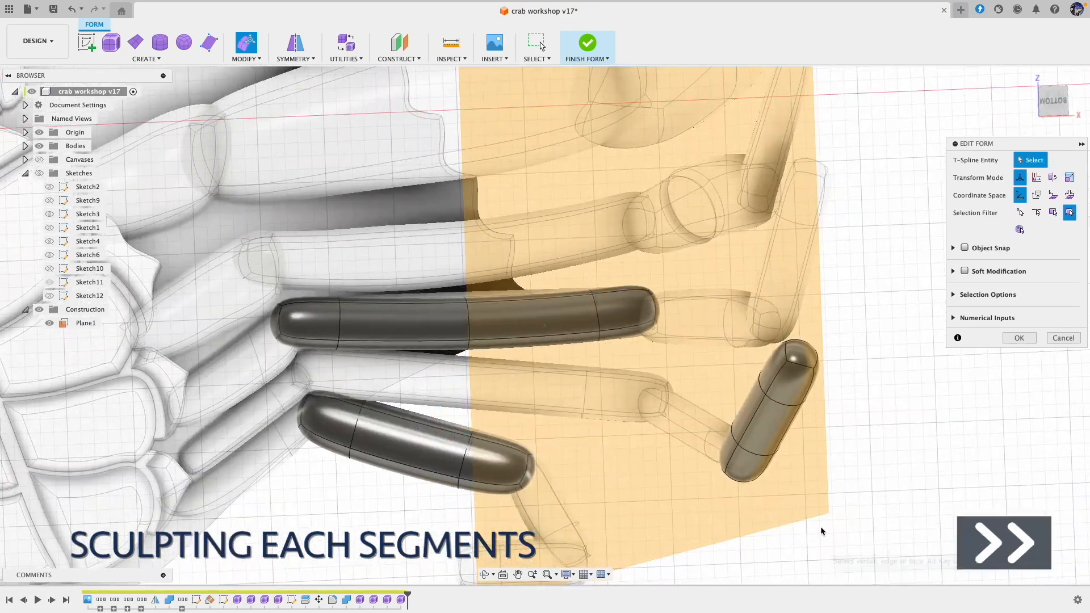
Step: Sculpt the fourth leg's outermost segment into a tapered, curved tip by moving its faces and edges
{"action": "middle_click_drag", "start_coordinate": [822, 550], "coordinate": [568, 431], "text": "shift"}
{"action": "left_click", "coordinate": [558, 425]}
{"action": "mouse_move", "coordinate": [562, 393]}
{"action": "middle_mouse_down", "text": "shift"}
{"action": "mouse_move", "coordinate": [597, 375]}
{"action": "mouse_move", "coordinate": [494, 449]}
{"action": "middle_mouse_up", "text": "shift"}
{"action": "left_click", "coordinate": [491, 457]}
{"action": "left_click_drag", "start_coordinate": [491, 457], "coordinate": [489, 462]}
{"action": "left_click", "coordinate": [625, 408]}
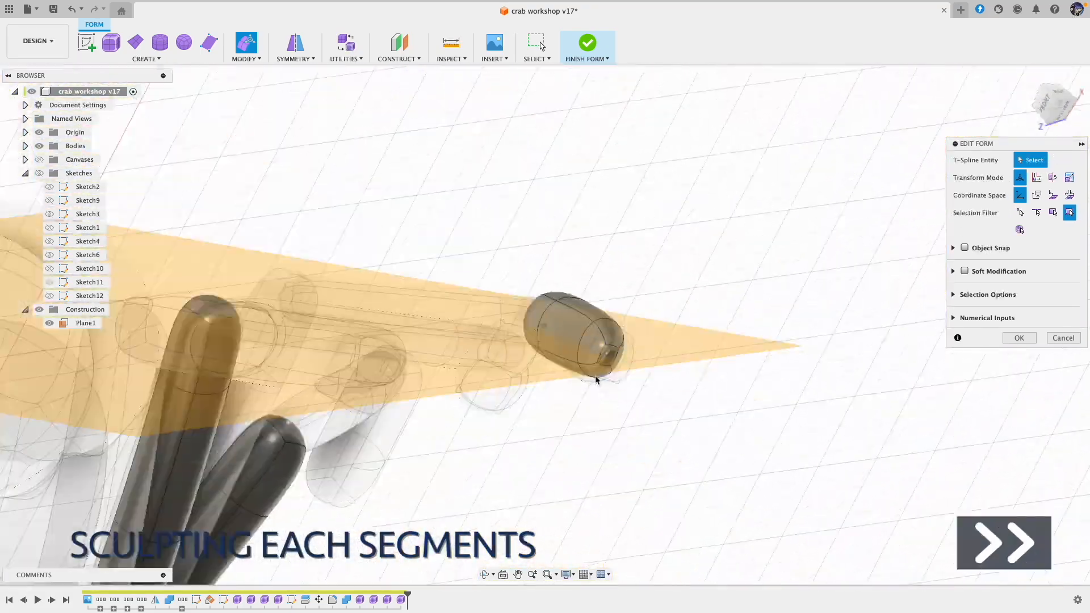
{"action": "middle_click_drag", "start_coordinate": [625, 409], "coordinate": [653, 364], "text": "shift"}
{"action": "left_click_drag", "start_coordinate": [733, 318], "coordinate": [653, 370]}
{"action": "left_click_drag", "start_coordinate": [668, 341], "coordinate": [661, 349]}
{"action": "left_click", "coordinate": [671, 432]}
{"action": "mouse_move", "coordinate": [671, 432]}
{"action": "middle_mouse_down", "text": "shift"}
{"action": "mouse_move", "coordinate": [602, 426]}
{"action": "mouse_move", "coordinate": [494, 449]}
{"action": "middle_mouse_up", "text": "shift"}
{"action": "left_click", "coordinate": [489, 453]}
{"action": "left_click_drag", "start_coordinate": [489, 453], "coordinate": [487, 455]}
{"action": "middle_click_drag", "start_coordinate": [487, 455], "coordinate": [706, 372], "text": "shift"}
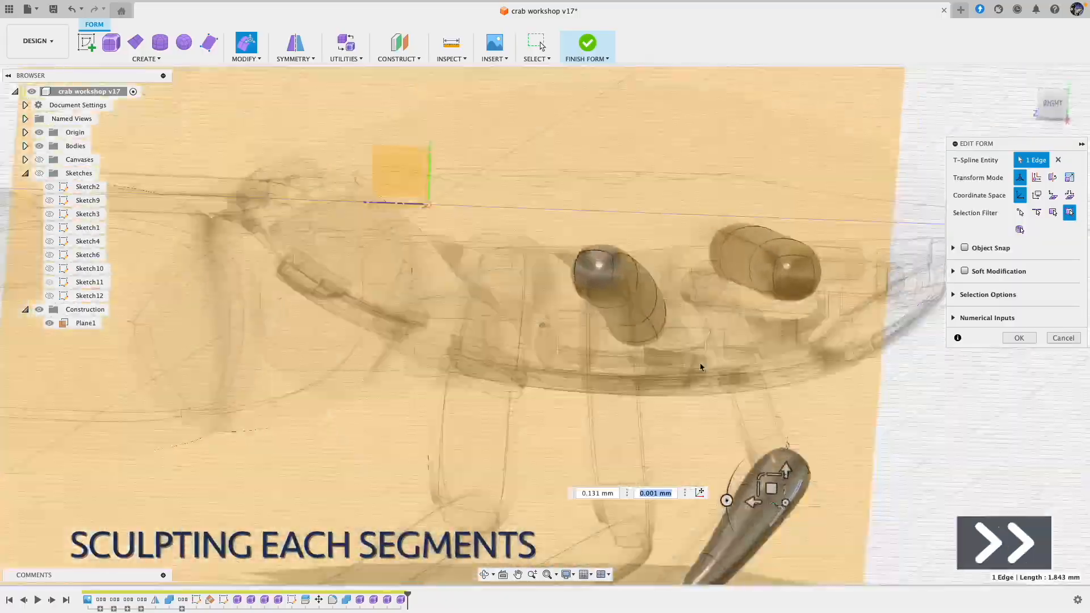
Step: Refine the fifth leg's long segment by moving the faces near its ends
{"action": "left_click_drag", "start_coordinate": [483, 397], "coordinate": [642, 347]}
{"action": "left_click_drag", "start_coordinate": [559, 341], "coordinate": [561, 344]}
{"action": "mouse_move", "coordinate": [561, 344]}
{"action": "middle_mouse_down", "text": "shift"}
{"action": "mouse_move", "coordinate": [577, 407]}
{"action": "mouse_move", "coordinate": [572, 302]}
{"action": "middle_mouse_up", "text": "shift"}
{"action": "left_click", "coordinate": [577, 406]}
{"action": "left_click", "coordinate": [418, 377]}
{"action": "left_click_drag", "start_coordinate": [414, 369], "coordinate": [411, 373]}
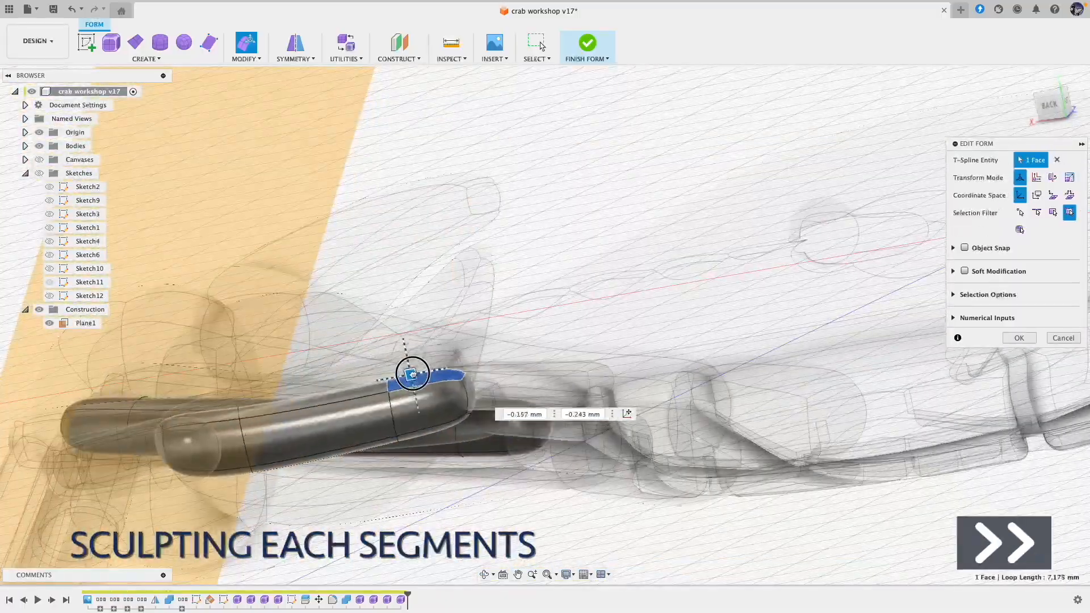
{"action": "middle_click_drag", "start_coordinate": [411, 372], "coordinate": [363, 398], "text": "shift"}
{"action": "left_click", "coordinate": [310, 366]}
{"action": "left_click_drag", "start_coordinate": [291, 353], "coordinate": [293, 344]}
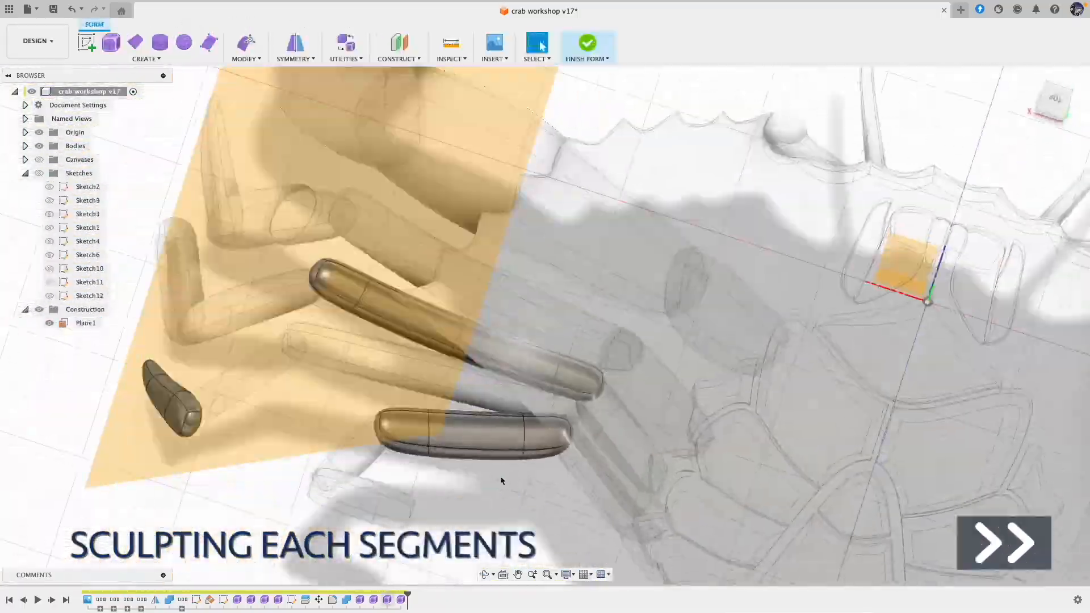
Step: Reshape the fifth leg's short middle segment by moving its end face
{"action": "left_click_drag", "start_coordinate": [381, 392], "coordinate": [385, 391]}
{"action": "middle_click_drag", "start_coordinate": [384, 391], "coordinate": [323, 381], "text": "shift"}
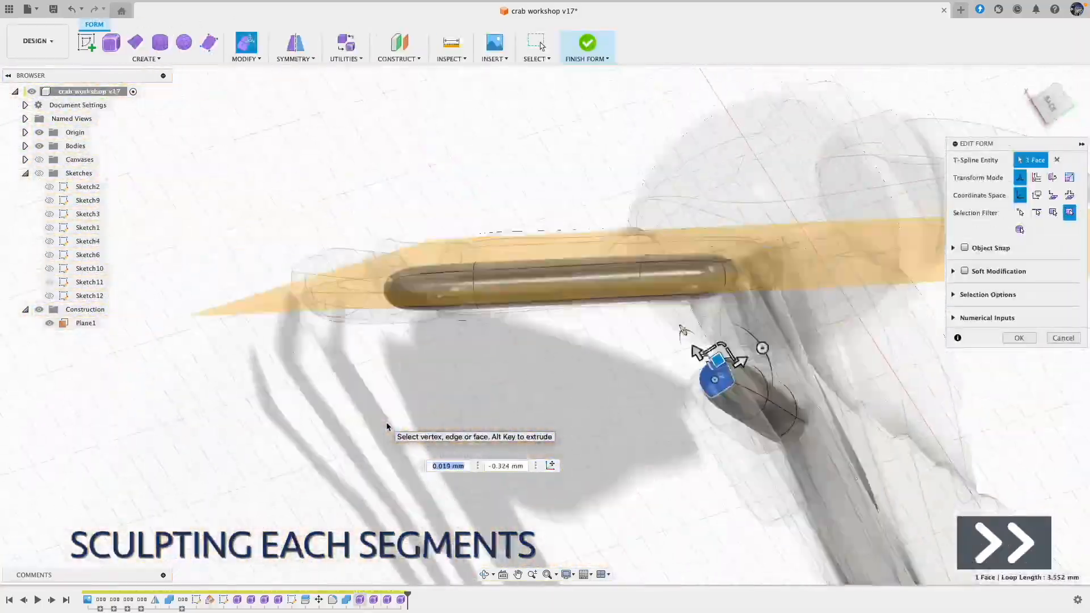
{"action": "left_click", "coordinate": [549, 354]}
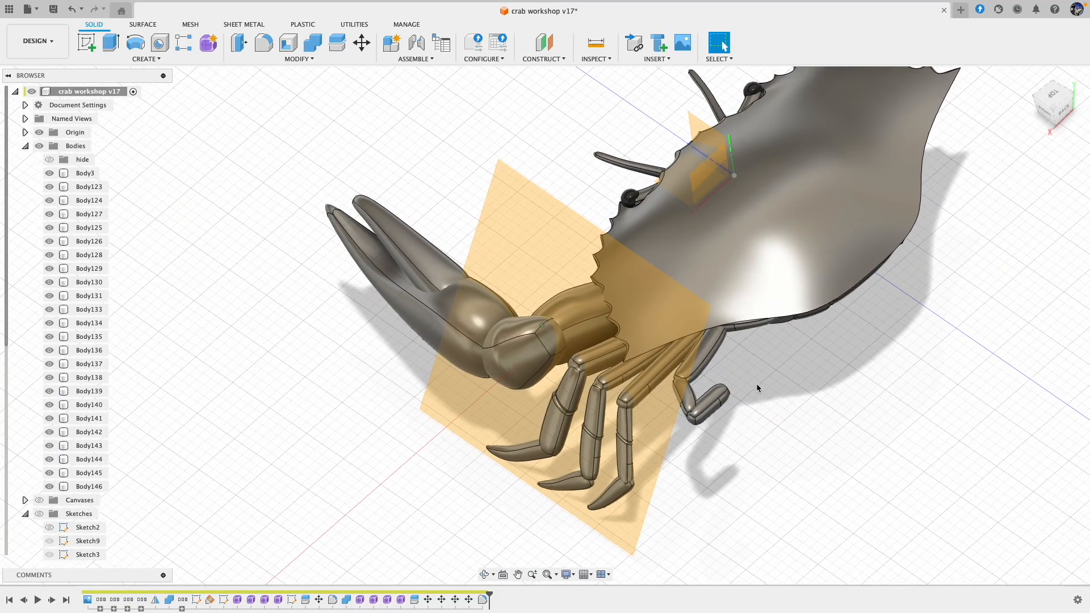
Step: Reopen the form containing the swimming leg's outermost segment and sculpt that segment into a broad, flat paddle with Edit Form
{"action": "left_click", "coordinate": [694, 402]}
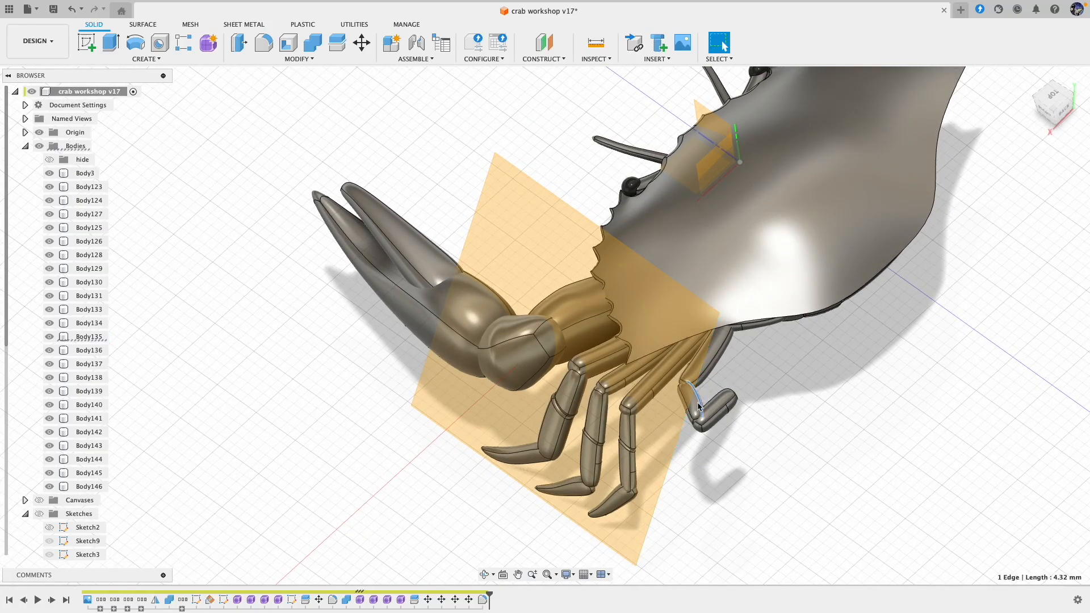
{"action": "double_click", "coordinate": [362, 602]}
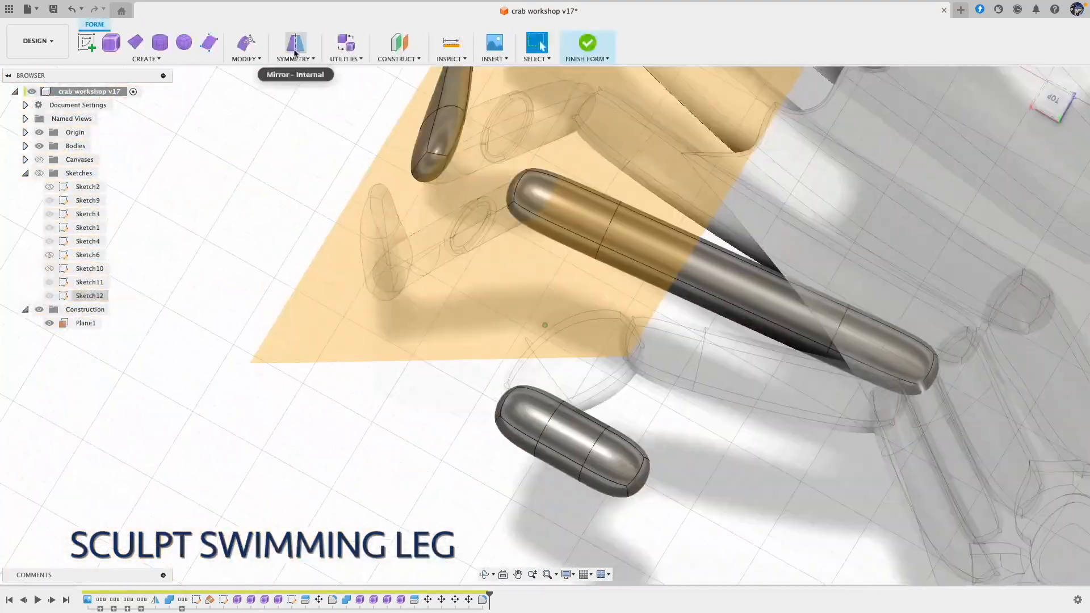
{"action": "left_click", "coordinate": [245, 43]}
{"action": "left_click", "coordinate": [567, 417]}
{"action": "left_click", "coordinate": [699, 476]}
{"action": "middle_click_drag", "start_coordinate": [699, 446], "coordinate": [725, 343], "text": "shift"}
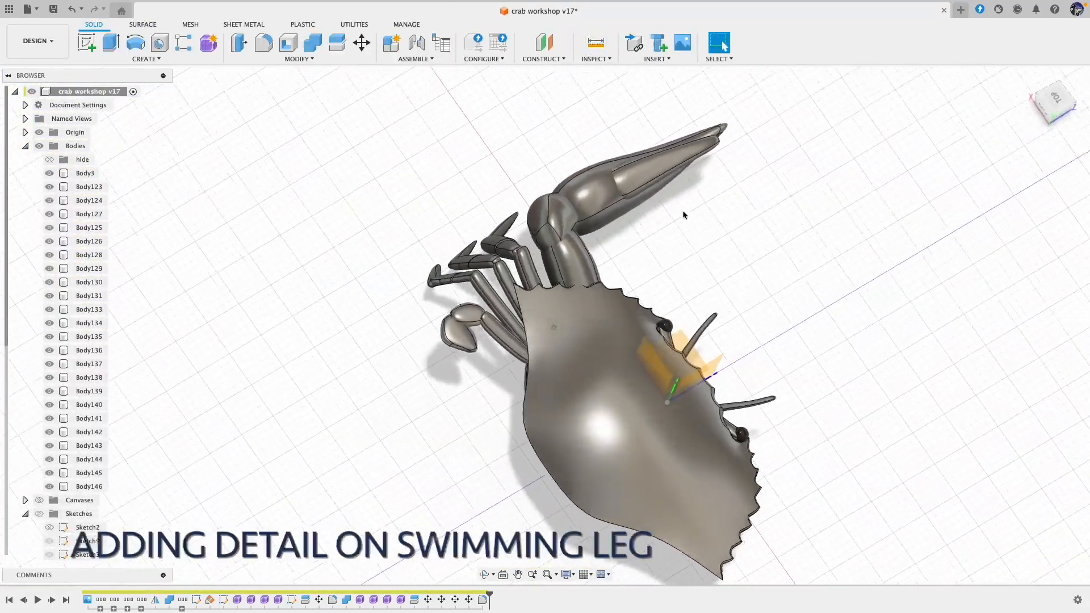
Step: Orient the crab to the top view and start a new sketch on the horizontal origin plane
{"action": "middle_click_drag", "start_coordinate": [684, 215], "coordinate": [693, 227], "text": "shift"}
{"action": "middle_click_drag", "start_coordinate": [489, 342], "coordinate": [740, 102], "text": "shift"}
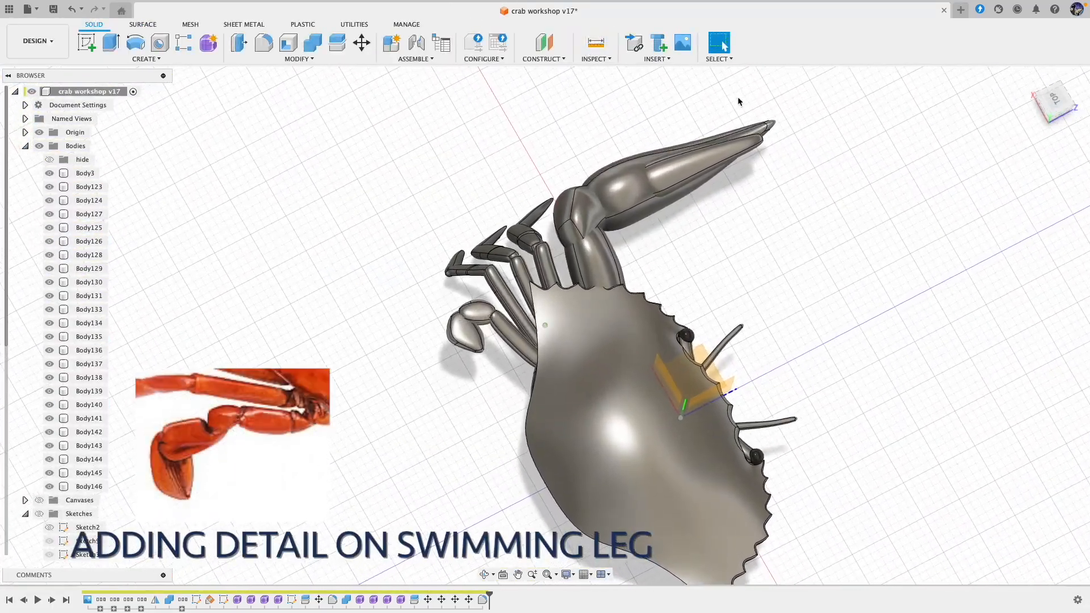
{"action": "left_click", "coordinate": [1054, 101]}
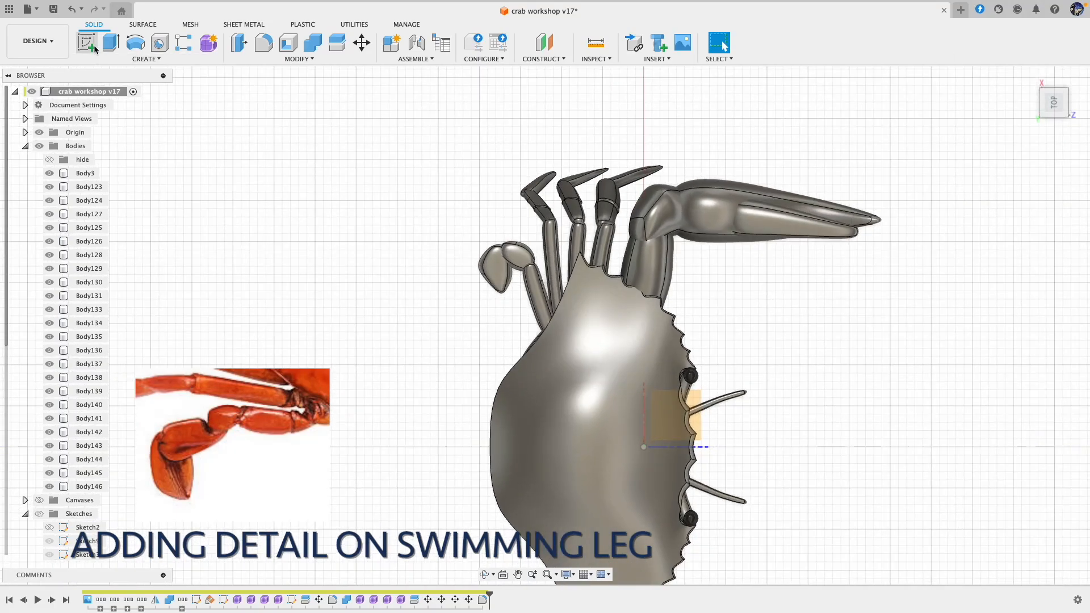
{"action": "left_click", "coordinate": [95, 49]}
{"action": "left_click", "coordinate": [689, 415]}
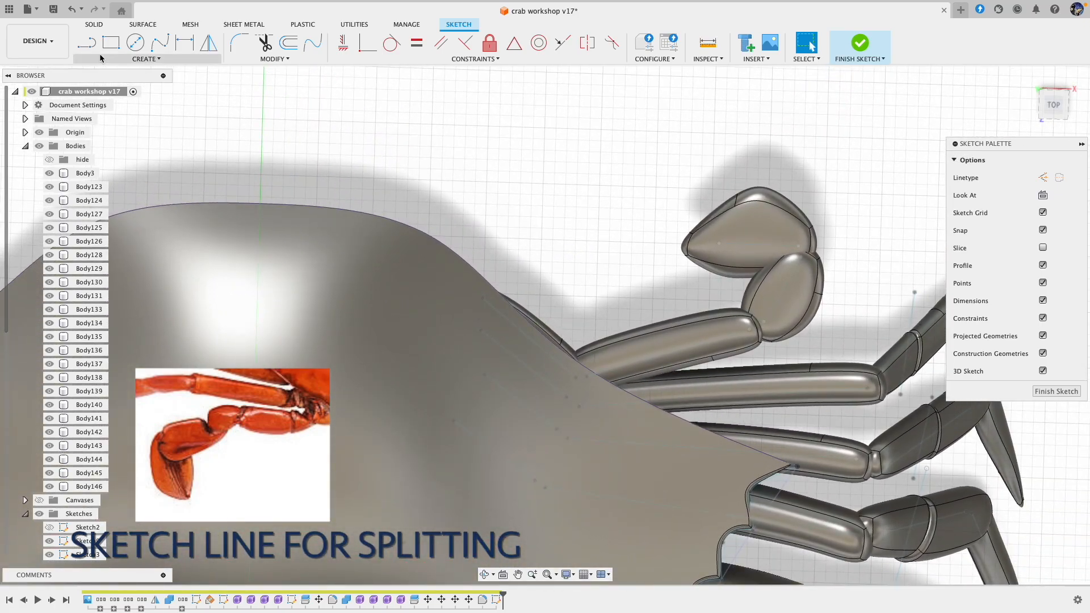
Step: With 3D Sketch turned off, sketch a straight line about 8 mm long lengthwise across the swimming leg's paddle and finish the sketch
{"action": "left_click", "coordinate": [88, 46]}
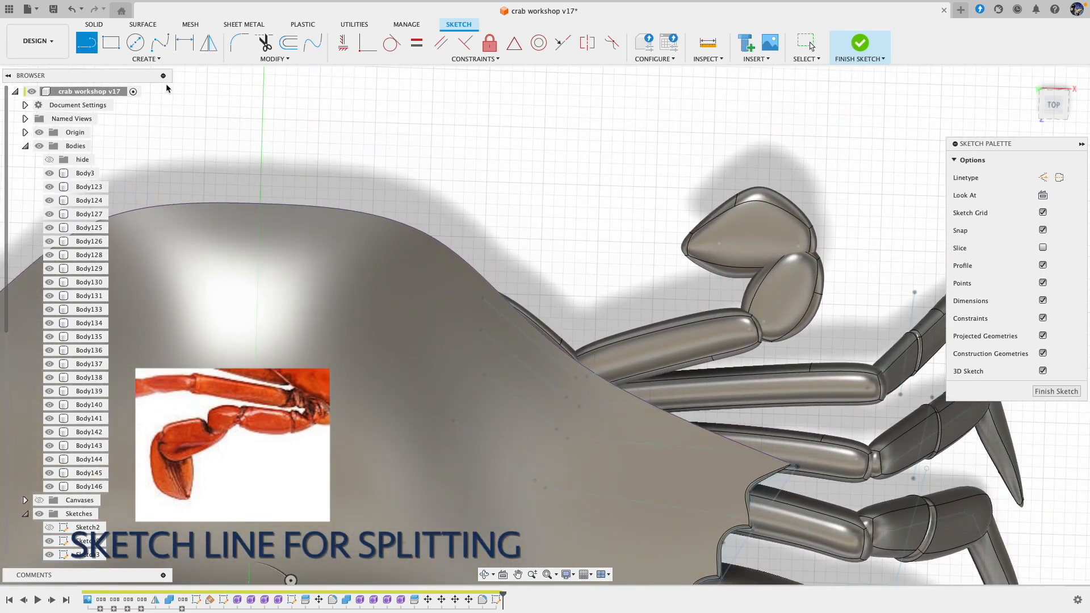
{"action": "left_click", "coordinate": [652, 251]}
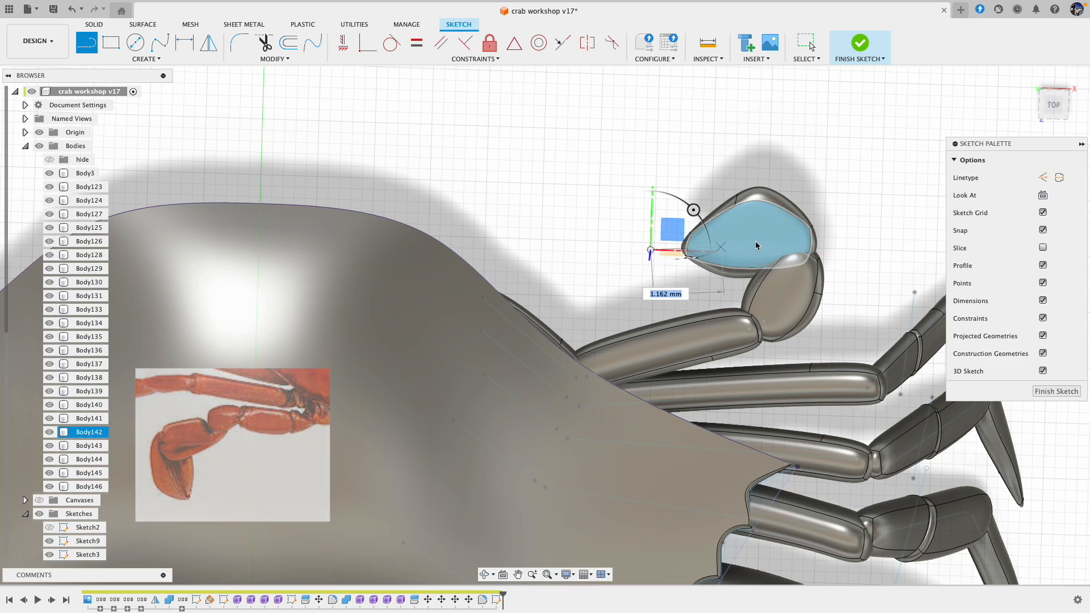
{"action": "left_click", "coordinate": [1044, 372]}
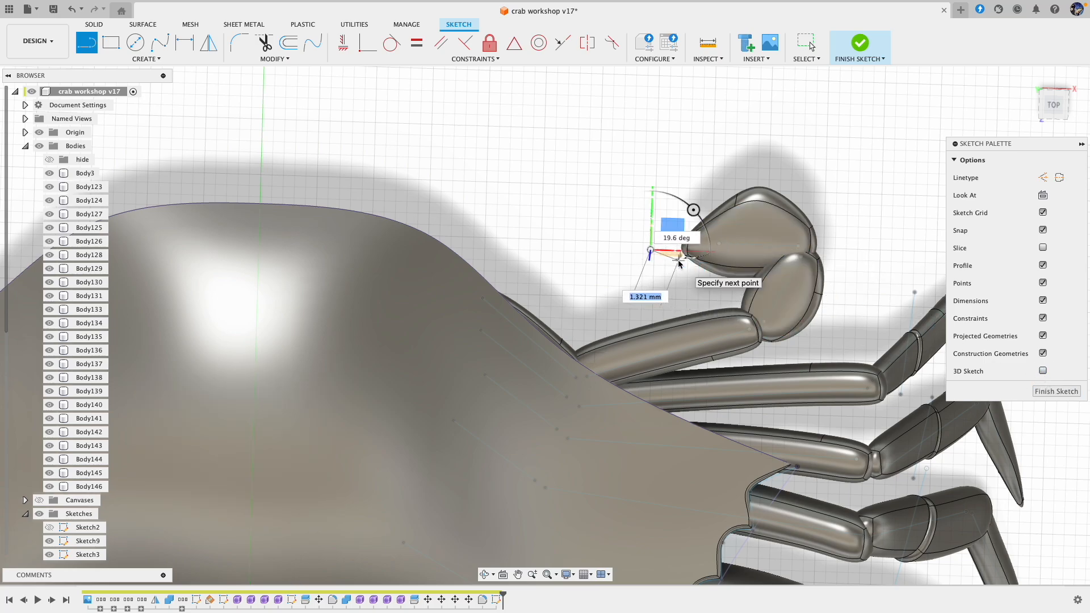
{"action": "key", "text": "Escape"}
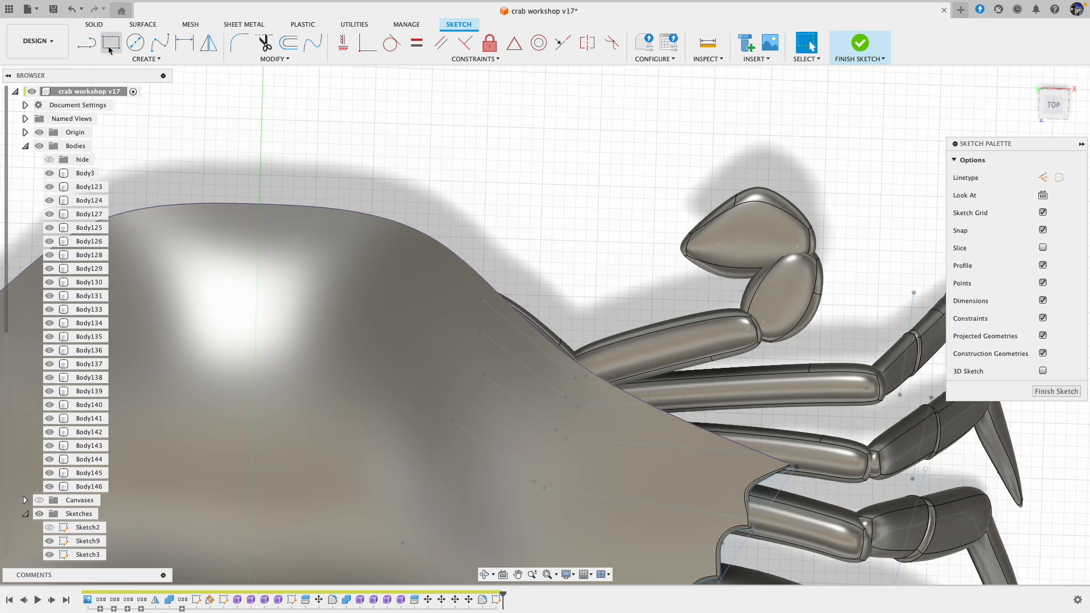
{"action": "left_click", "coordinate": [91, 46]}
{"action": "left_click", "coordinate": [653, 255]}
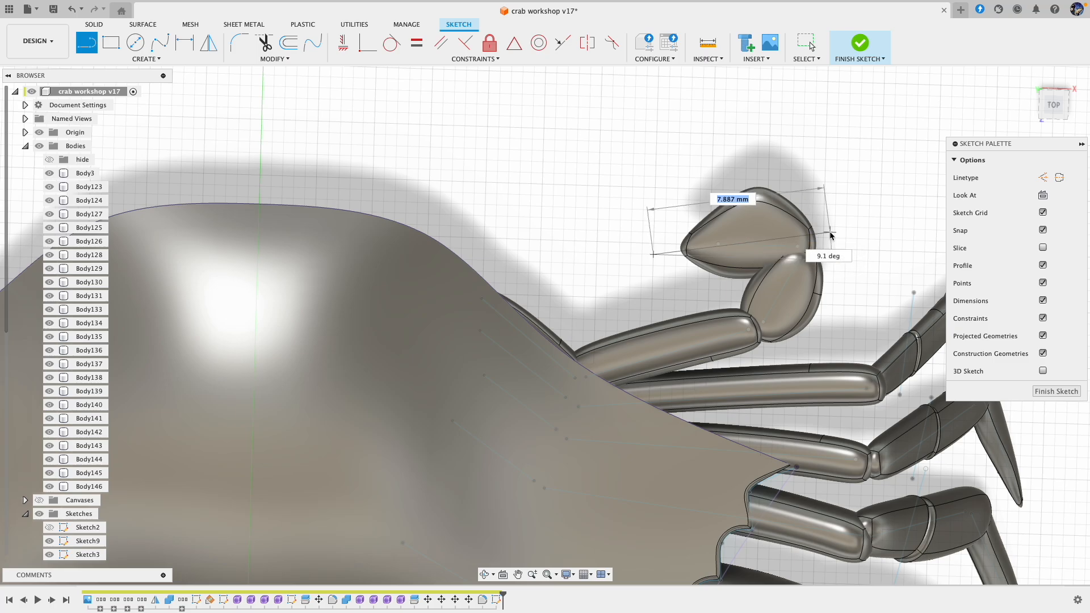
{"action": "left_click", "coordinate": [835, 227]}
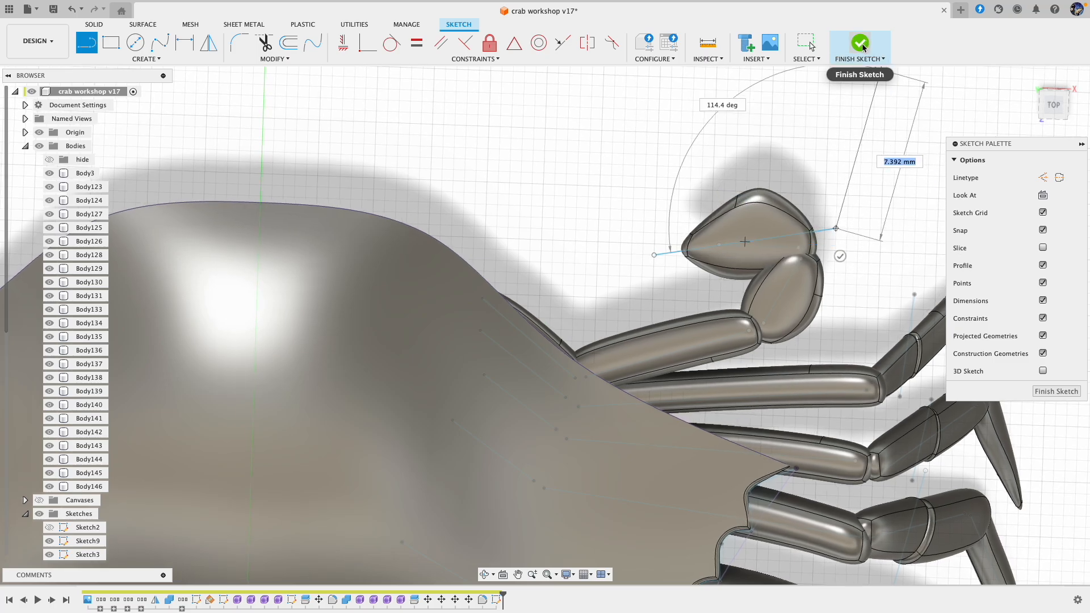
{"action": "key", "text": "Escape"}
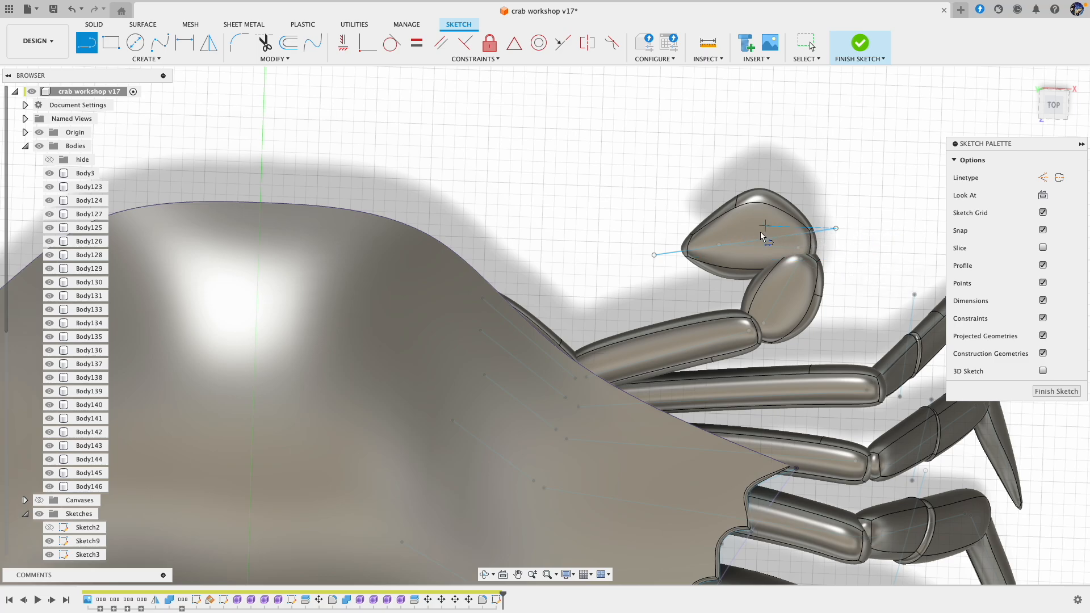
{"action": "left_click", "coordinate": [860, 44]}
Step: Show the sketches and split the swimming leg's paddle body with the sketched line using Split Body
{"action": "left_click", "coordinate": [315, 213]}
{"action": "key", "text": "Escape"}
{"action": "left_click", "coordinate": [40, 516]}
{"action": "left_click", "coordinate": [337, 44]}
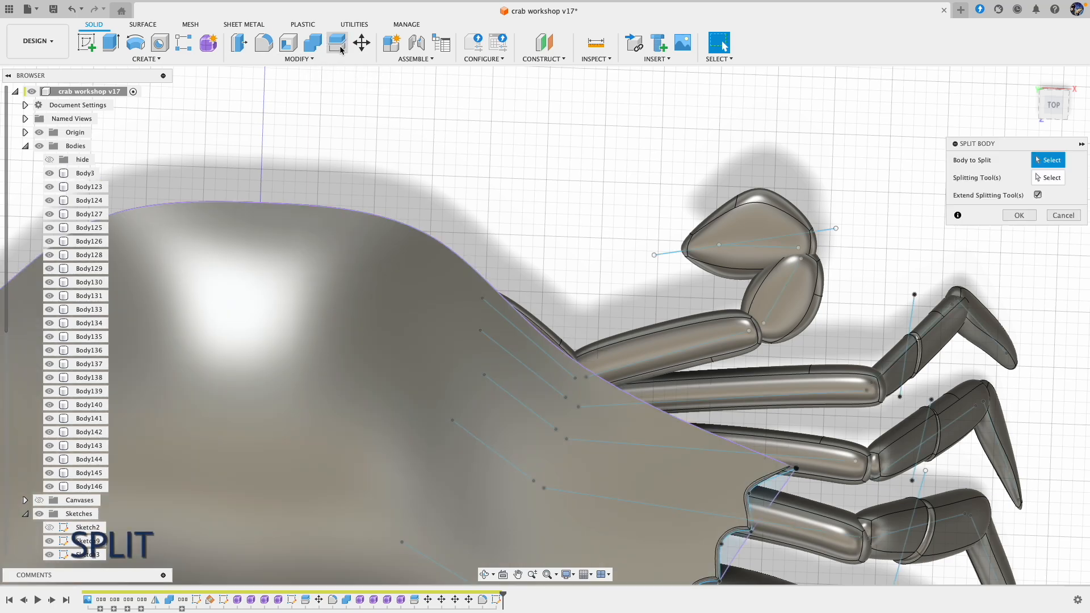
{"action": "left_click", "coordinate": [750, 233]}
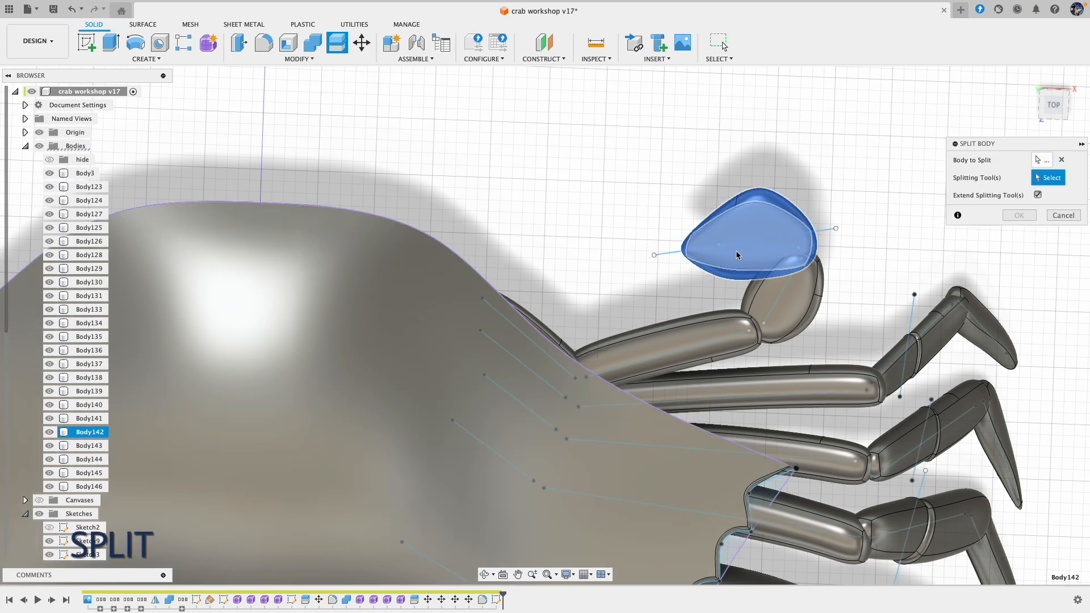
{"action": "left_click", "coordinate": [757, 247]}
{"action": "left_click", "coordinate": [1019, 215]}
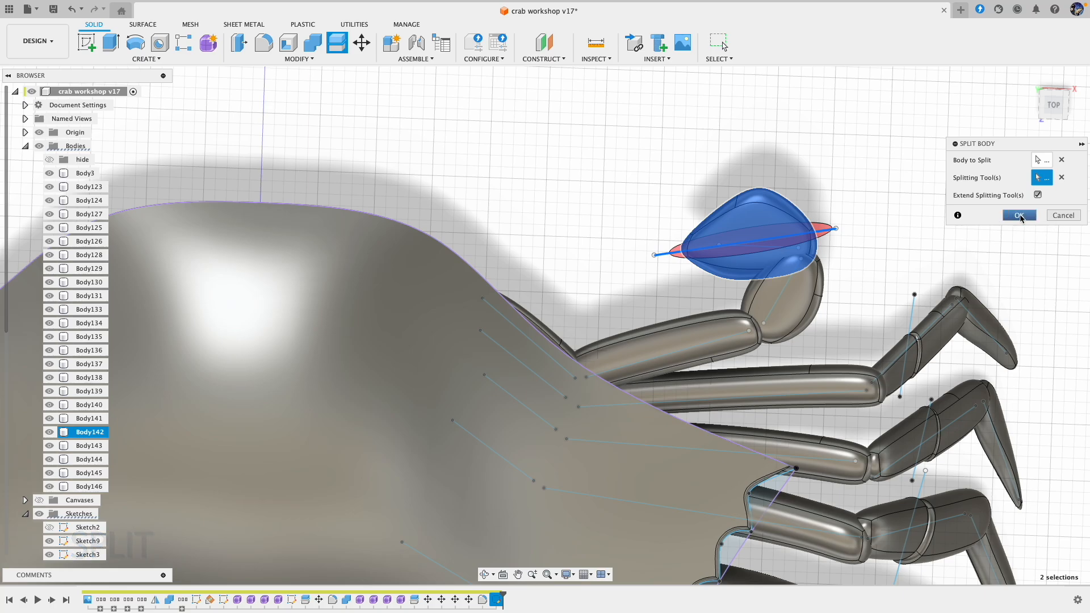
Step: Hide Body142 and fillet the split edges of the other paddle half, Body147, with a 0.1 mm radius
{"action": "left_click", "coordinate": [257, 45]}
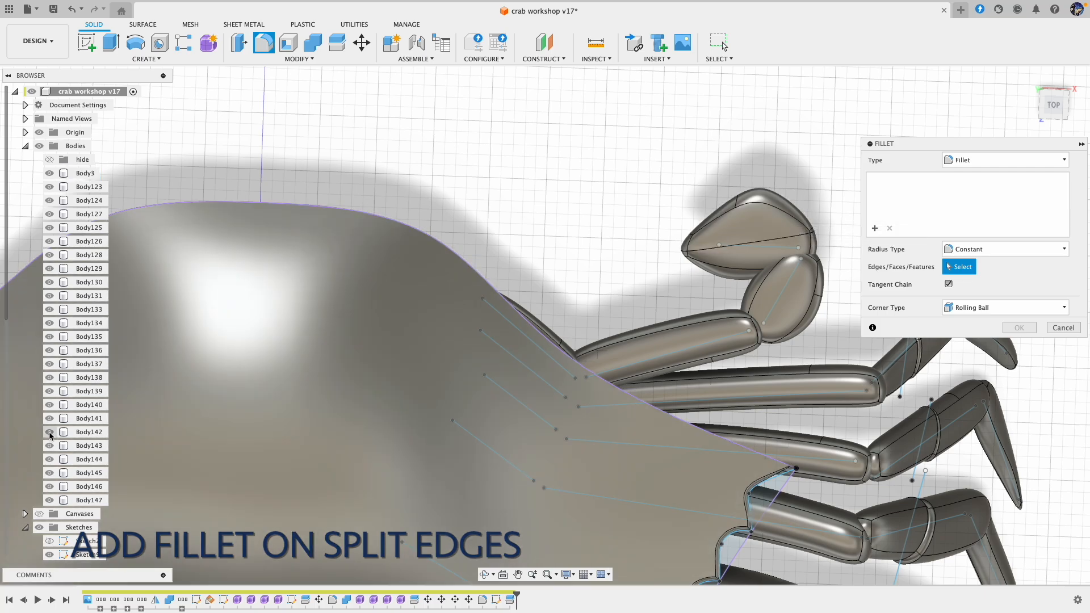
{"action": "left_click", "coordinate": [49, 433]}
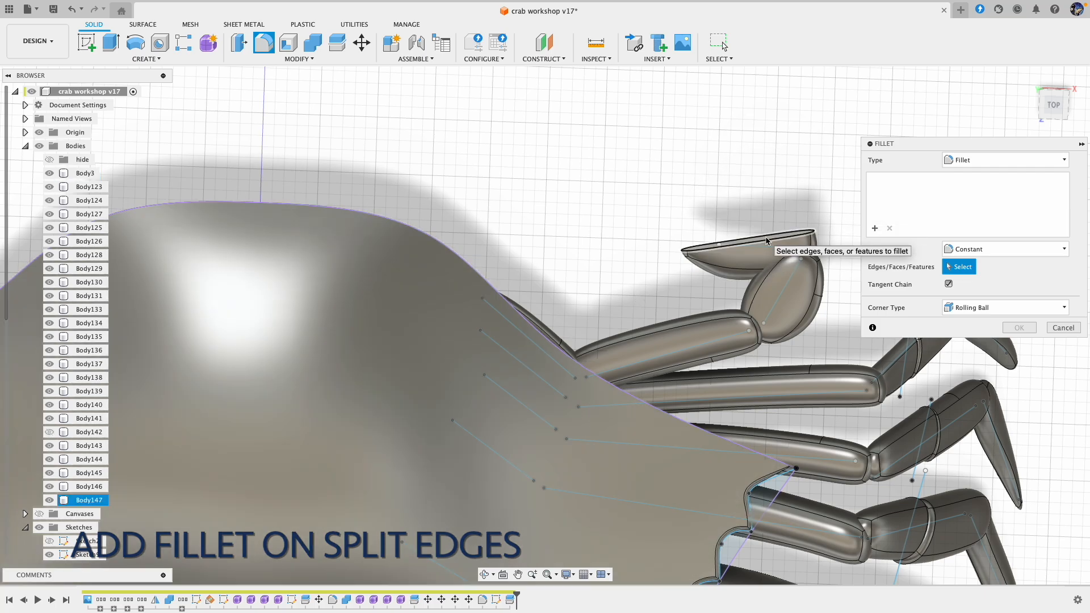
{"action": "left_click", "coordinate": [775, 242]}
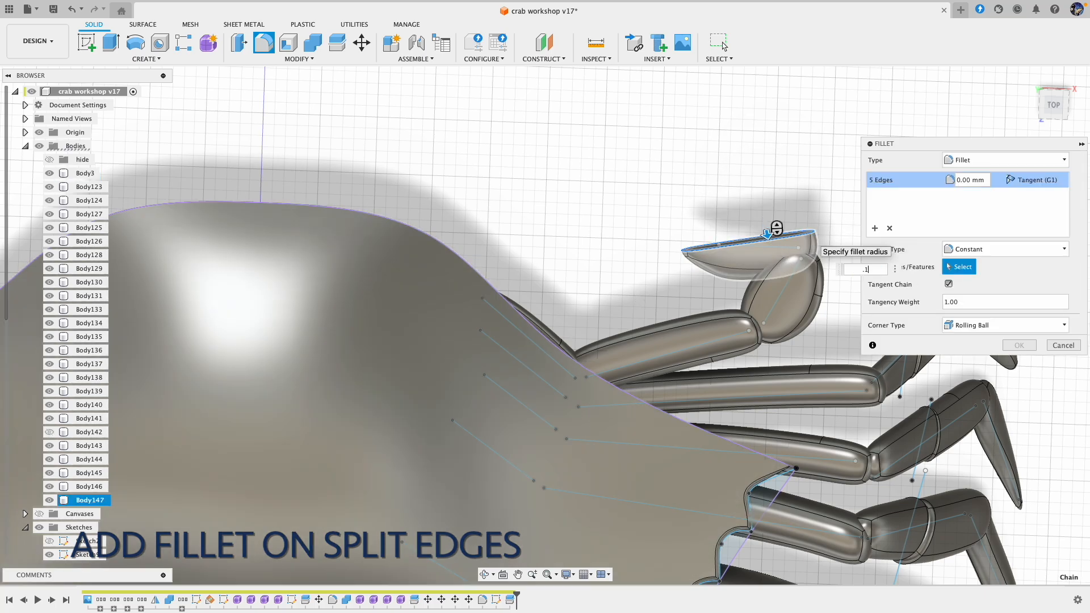
{"action": "key", "text": "Return"}
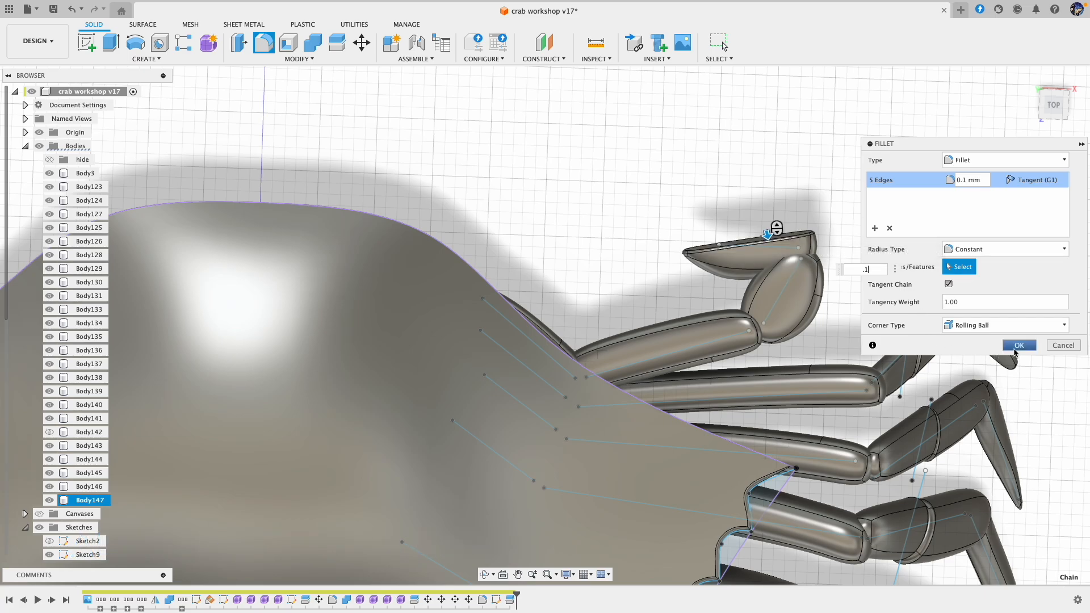
Step: Add a second 0.1 mm fillet set on the split edges of Body142 with Body147 hidden, then show both halves
{"action": "left_click", "coordinate": [875, 227]}
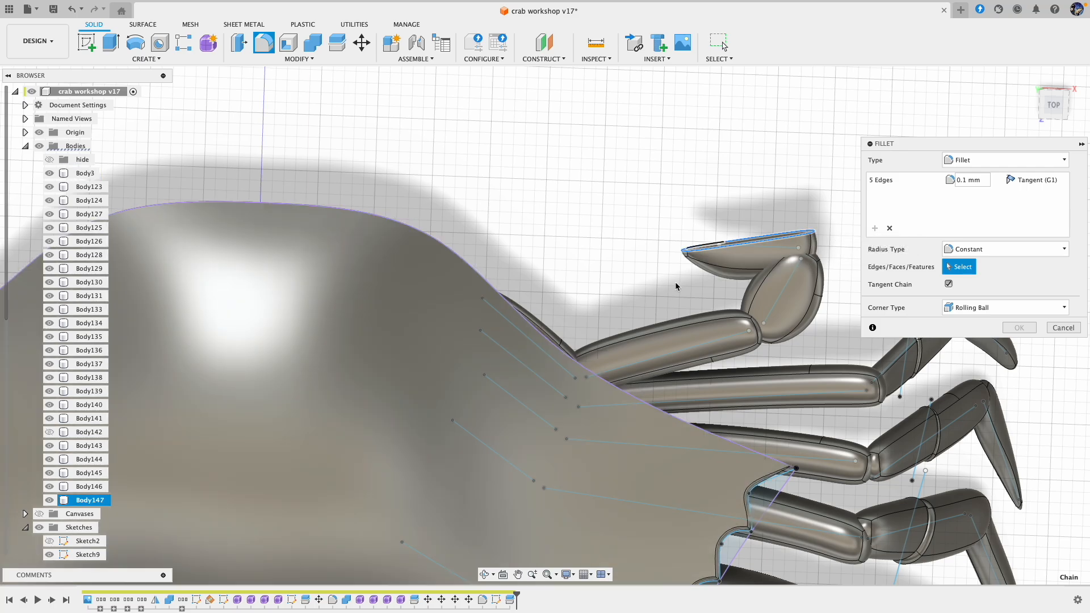
{"action": "left_click", "coordinate": [49, 432]}
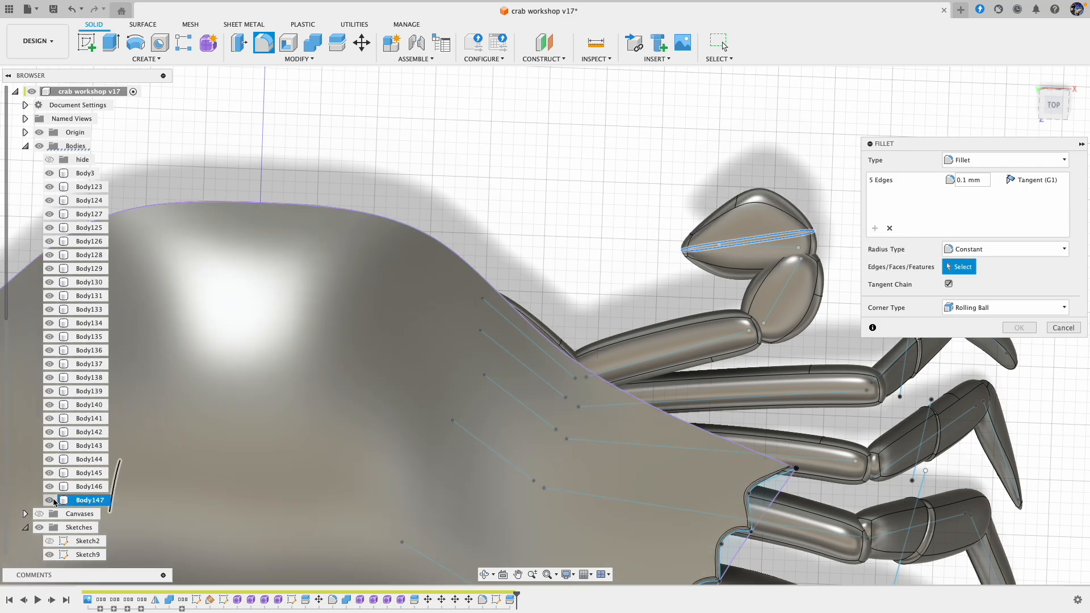
{"action": "left_click", "coordinate": [50, 500]}
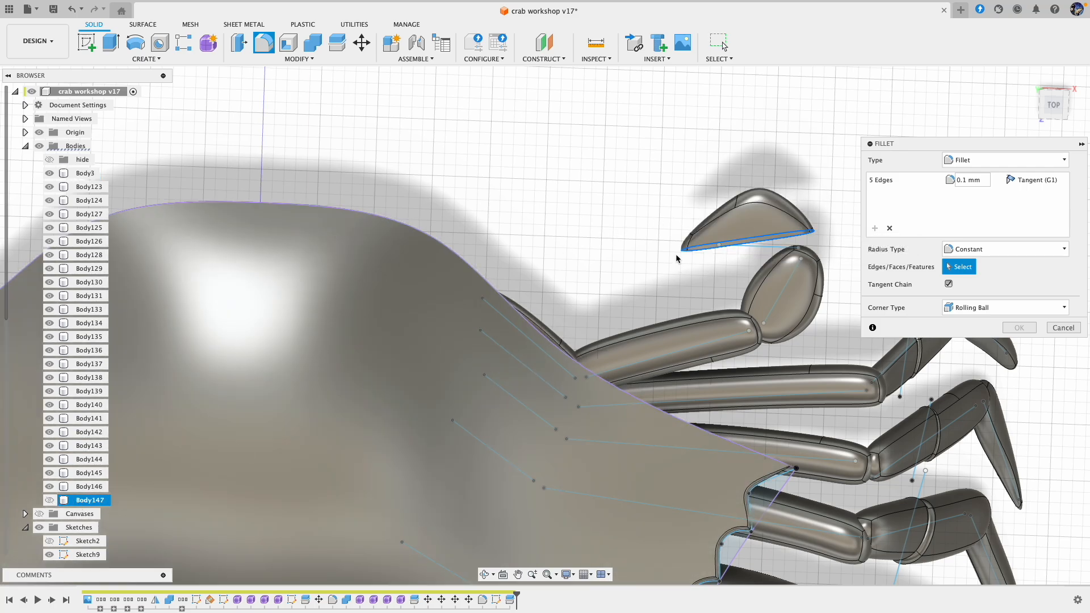
{"action": "left_click", "coordinate": [739, 246]}
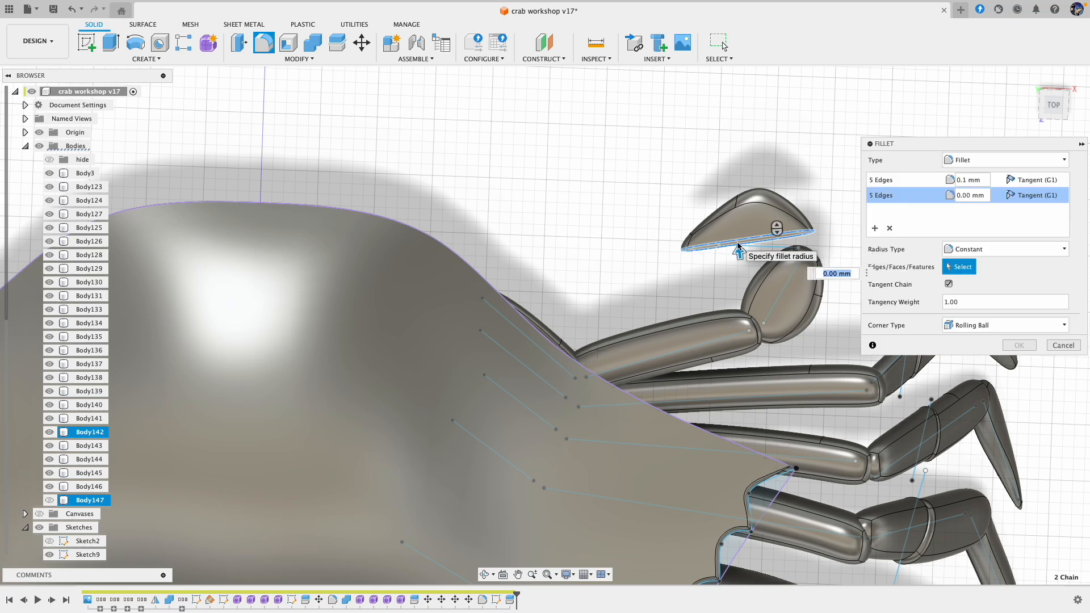
{"action": "left_click", "coordinate": [965, 197]}
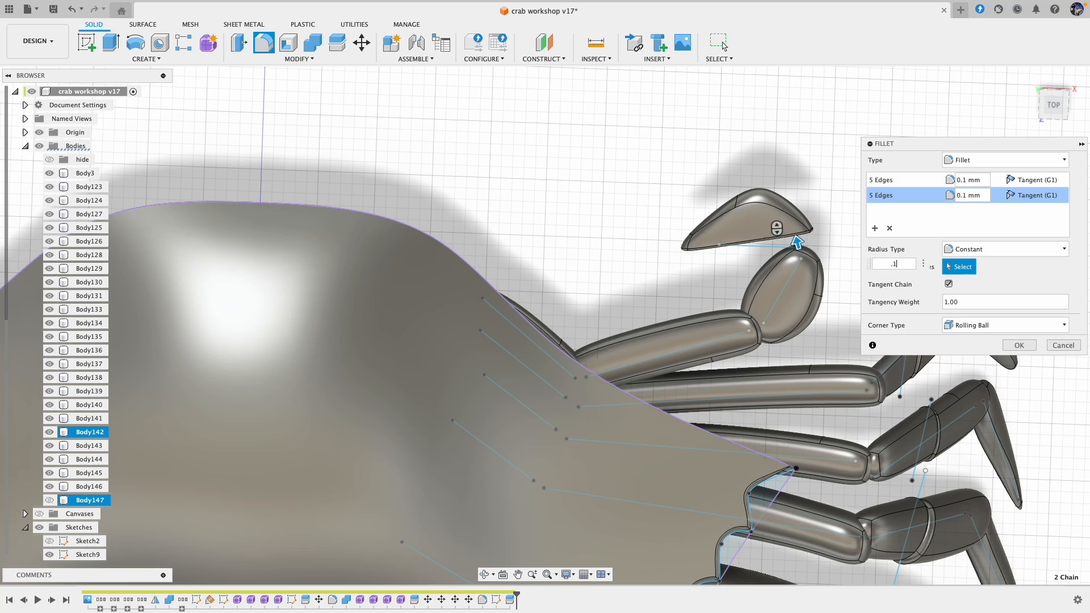
{"action": "left_click", "coordinate": [1019, 346]}
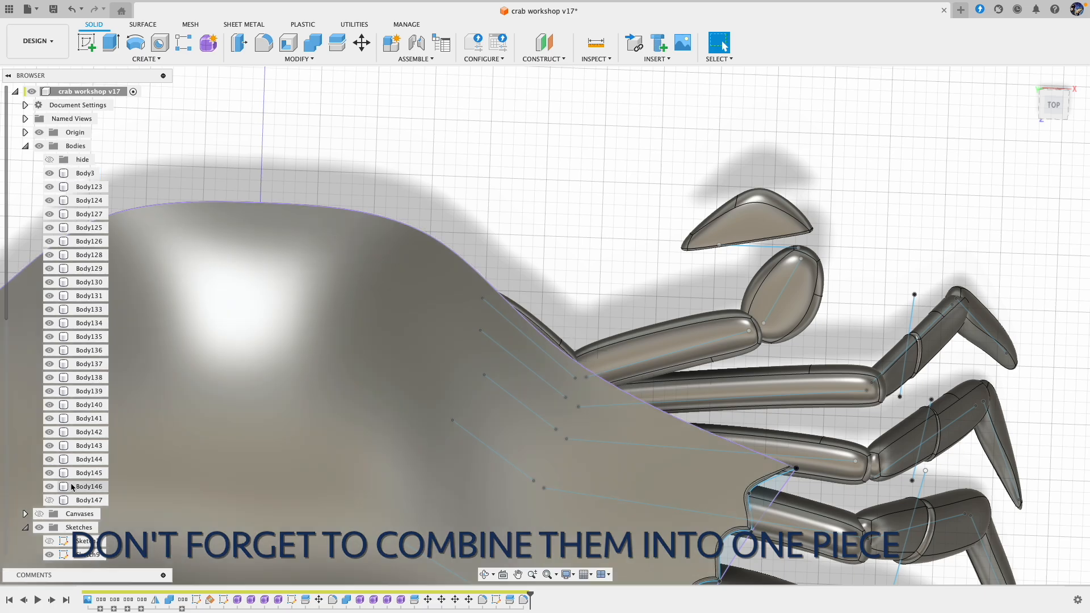
{"action": "left_click", "coordinate": [50, 500]}
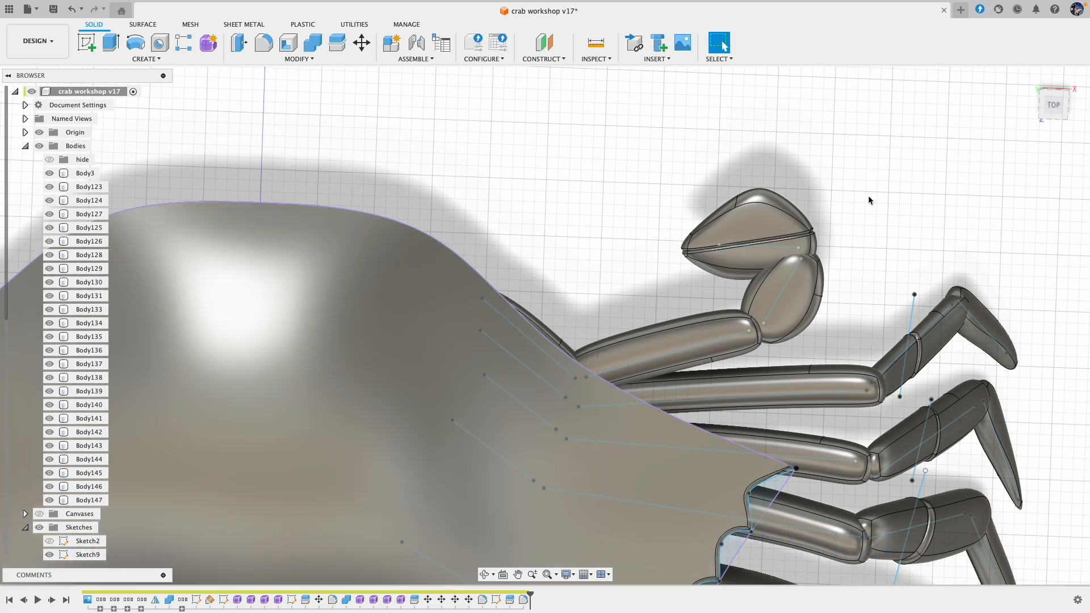
Step: Start another sketch on the horizontal origin plane for detailing the large claw
{"action": "middle_click_drag", "start_coordinate": [869, 197], "coordinate": [781, 221], "text": "shift"}
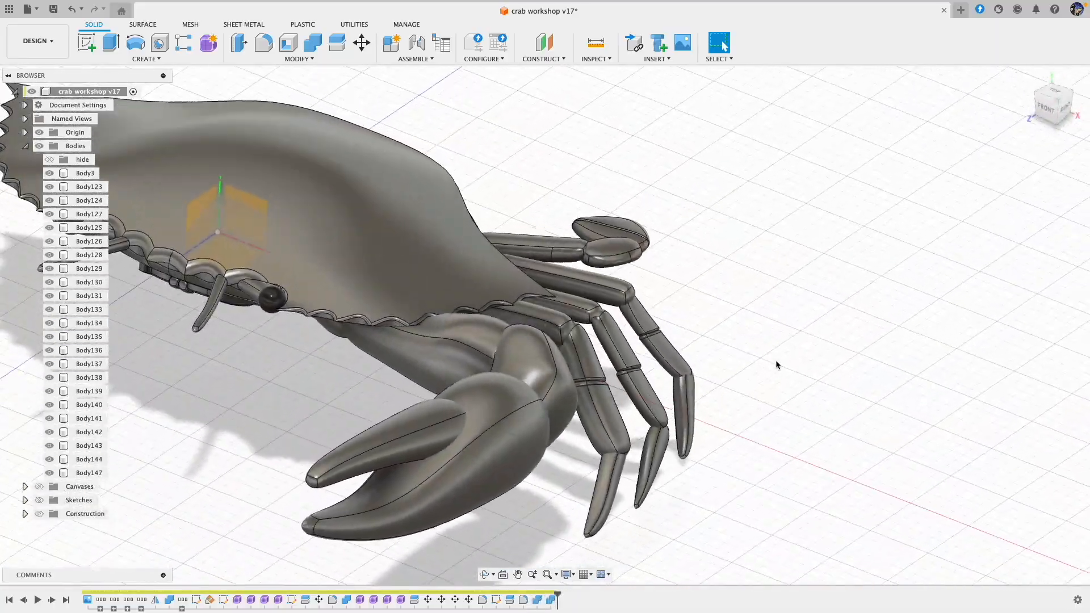
{"action": "middle_click_drag", "start_coordinate": [778, 365], "coordinate": [776, 360], "text": "shift"}
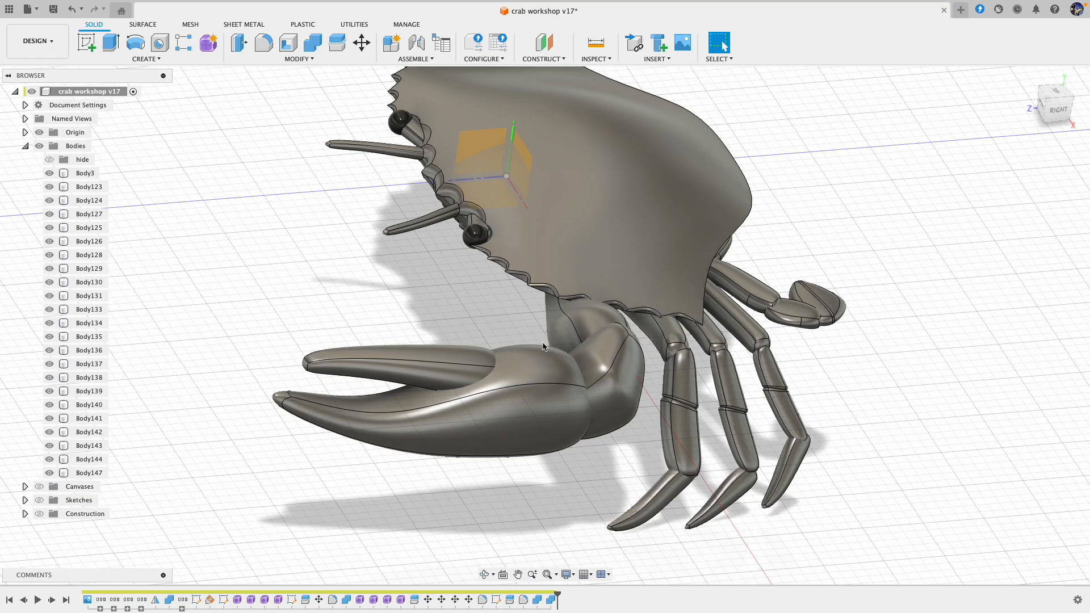
{"action": "scroll", "coordinate": [543, 347], "scroll_direction": "left", "scroll_amount": 10, "text": "shift"}
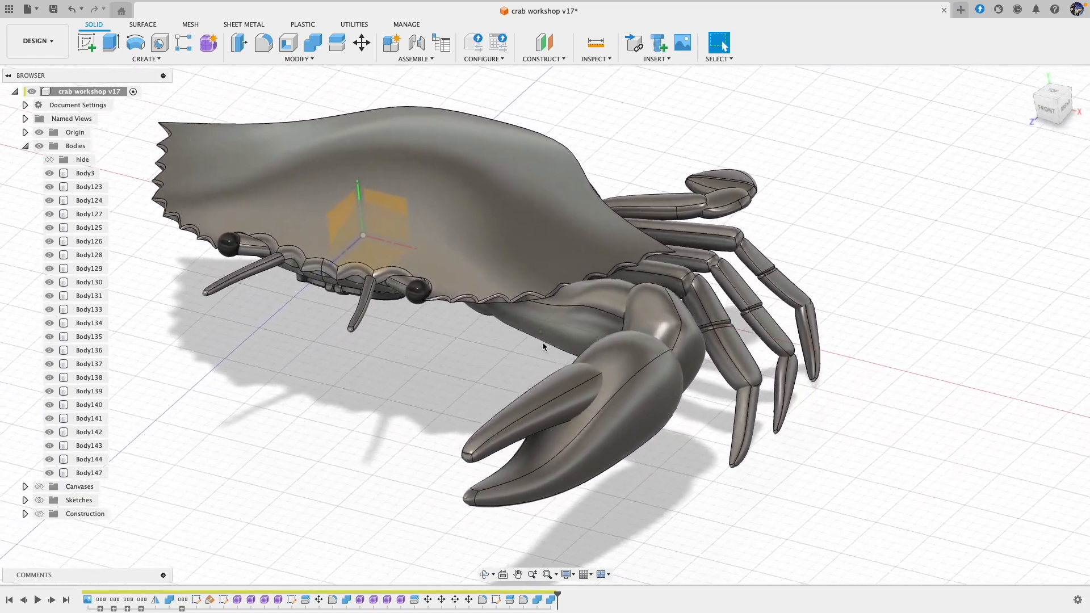
{"action": "scroll", "coordinate": [543, 347], "scroll_direction": "left", "scroll_amount": 6, "text": "shift"}
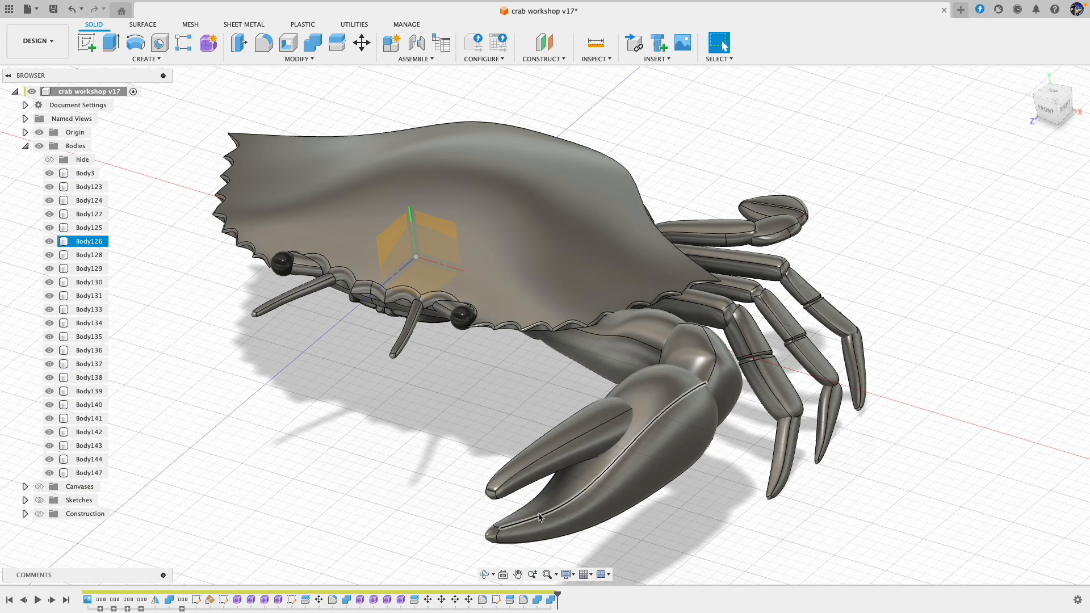
{"action": "left_click", "coordinate": [86, 42]}
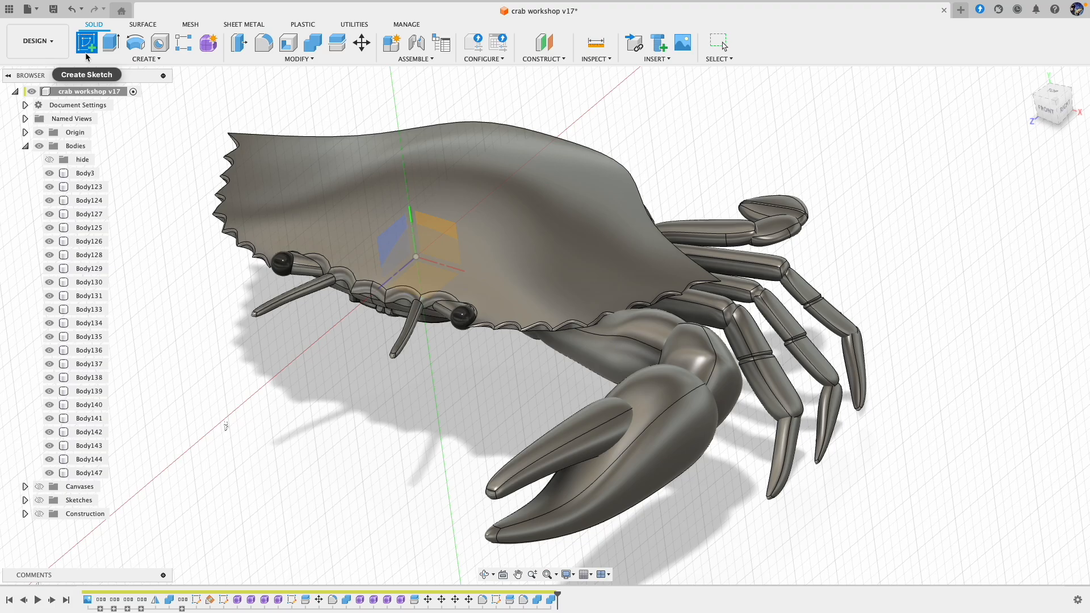
{"action": "left_click", "coordinate": [430, 296]}
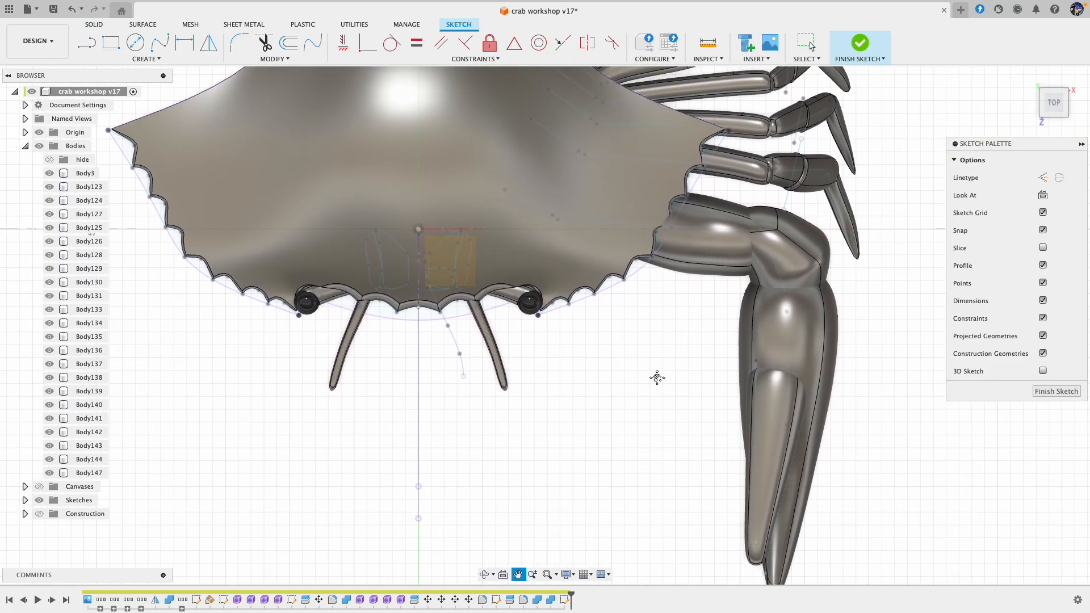
Step: Sketch a row of short 3D lines, the first about 0.6 mm long, along the inner face of the claw's larger finger and finish the sketch
{"action": "middle_click_drag", "start_coordinate": [657, 378], "coordinate": [633, 368]}
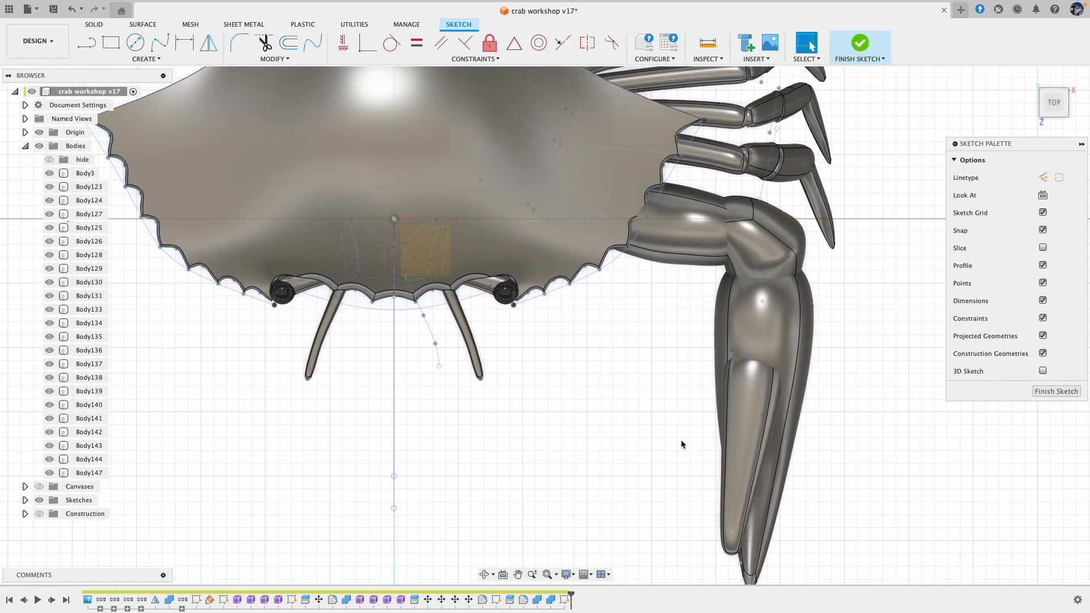
{"action": "middle_click_drag", "start_coordinate": [776, 445], "coordinate": [988, 361], "text": "shift"}
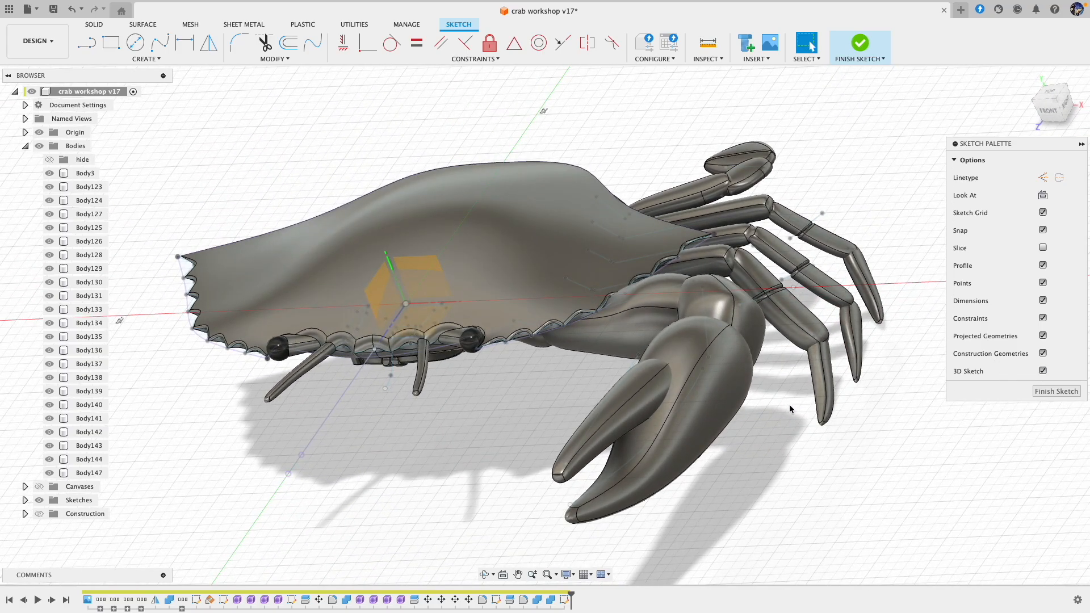
{"action": "scroll", "coordinate": [638, 434], "scroll_direction": "up", "scroll_amount": 2}
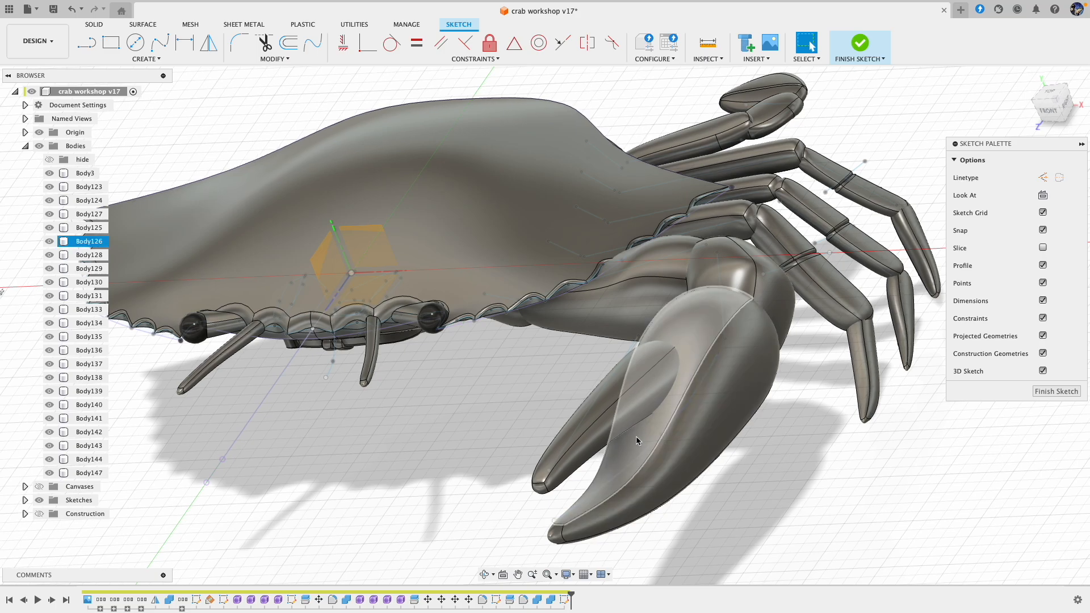
{"action": "mouse_move", "coordinate": [624, 439]}
{"action": "middle_mouse_down", "text": "shift"}
{"action": "mouse_move", "coordinate": [651, 437]}
{"action": "mouse_move", "coordinate": [633, 439]}
{"action": "mouse_move", "coordinate": [626, 456]}
{"action": "middle_mouse_up", "text": "shift"}
{"action": "left_click", "coordinate": [86, 47]}
{"action": "left_click", "coordinate": [626, 457]}
{"action": "double_click", "coordinate": [624, 465]}
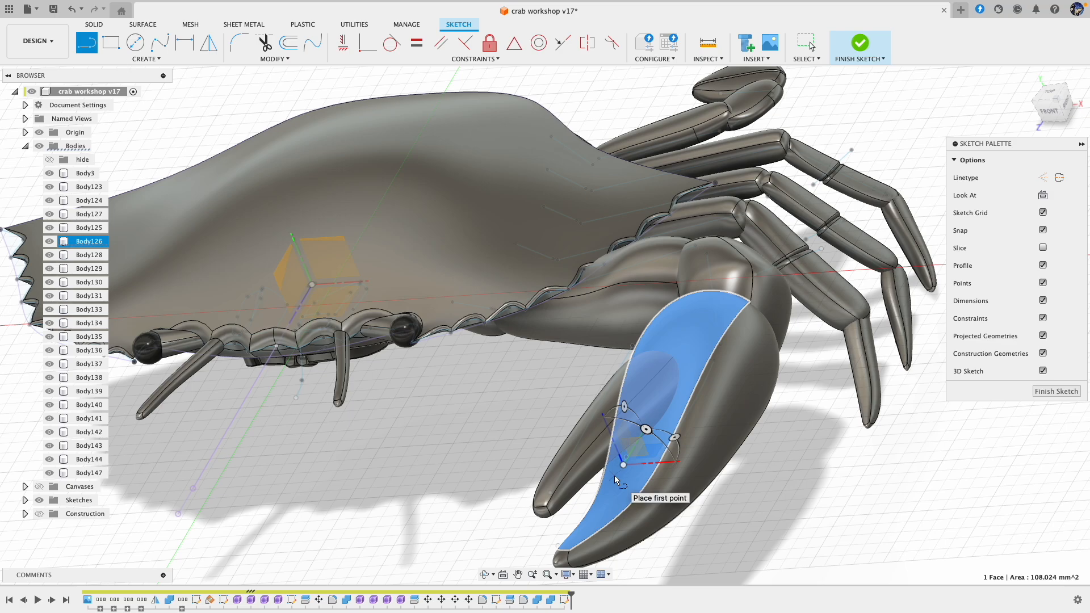
{"action": "left_click", "coordinate": [619, 475]}
{"action": "double_click", "coordinate": [616, 482]}
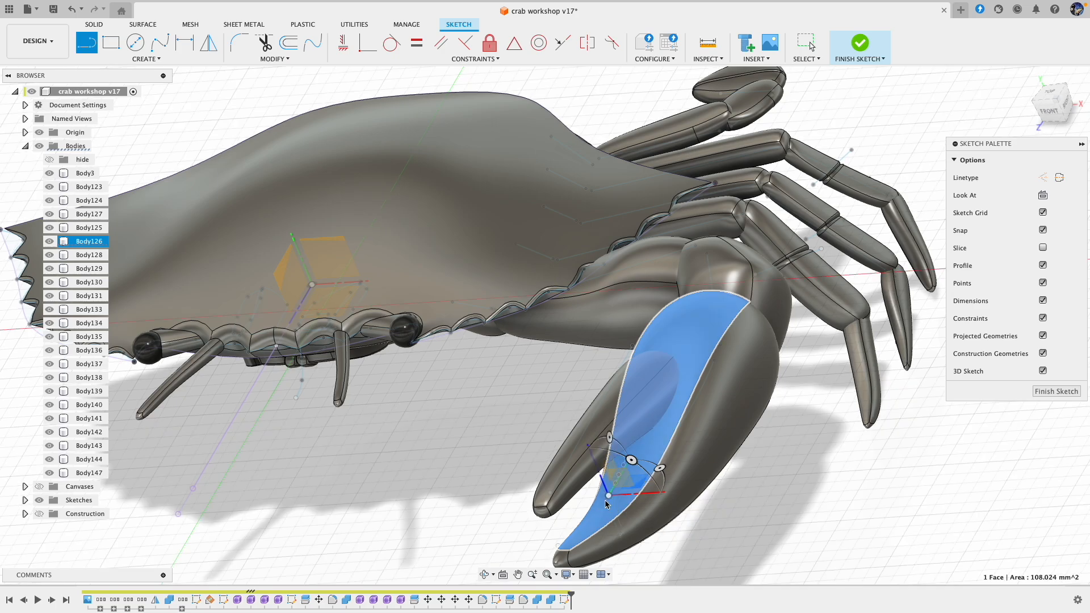
{"action": "left_click", "coordinate": [606, 502]}
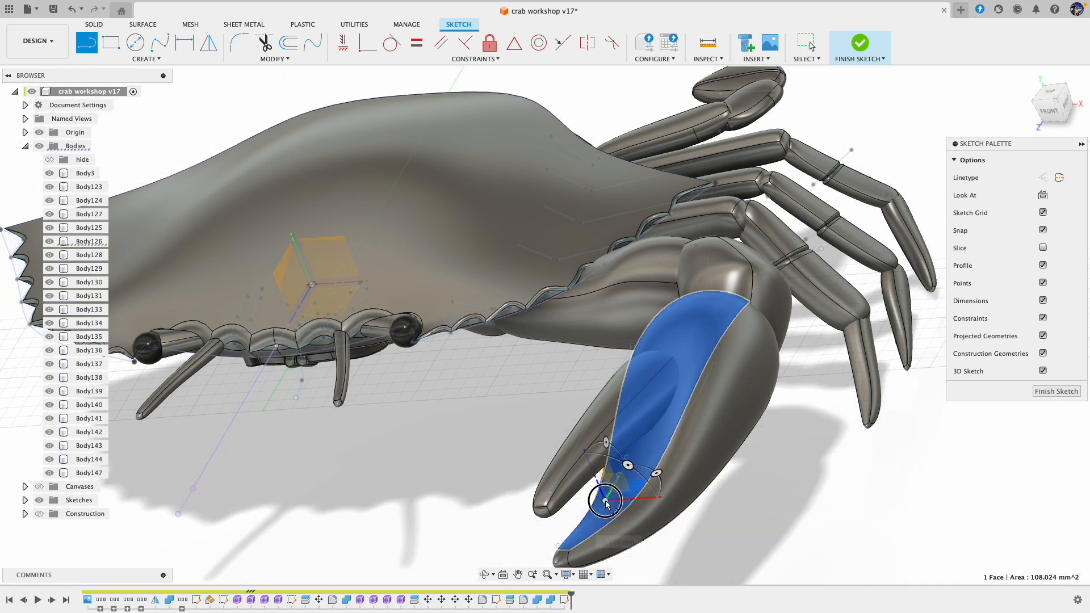
{"action": "left_click", "coordinate": [1056, 391]}
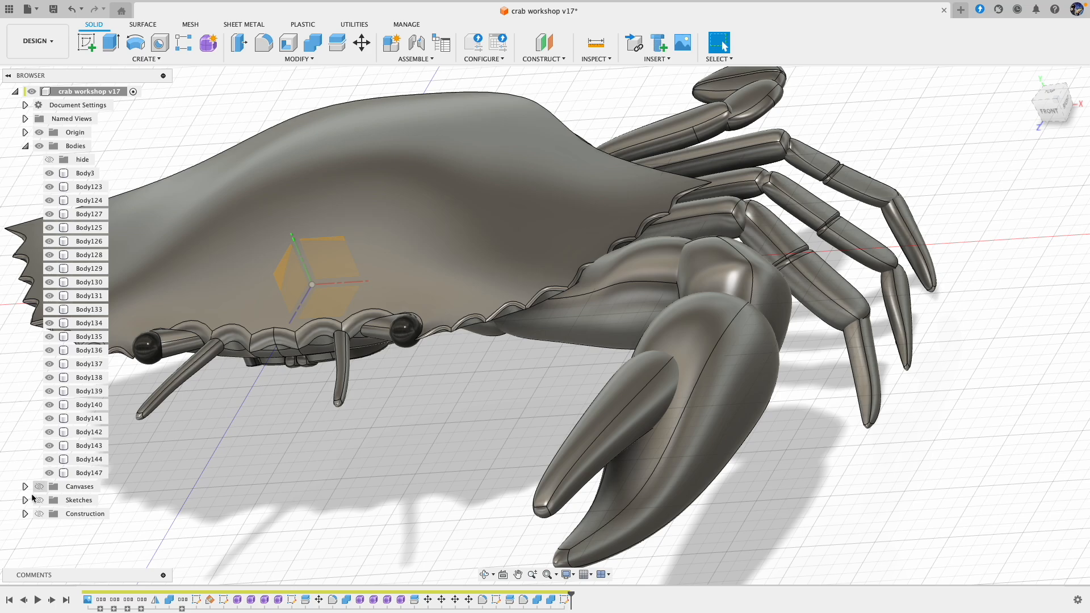
Step: Show the sketches and, in a new form, start a Pipe along the three short lines inside the claw
{"action": "left_click", "coordinate": [38, 500]}
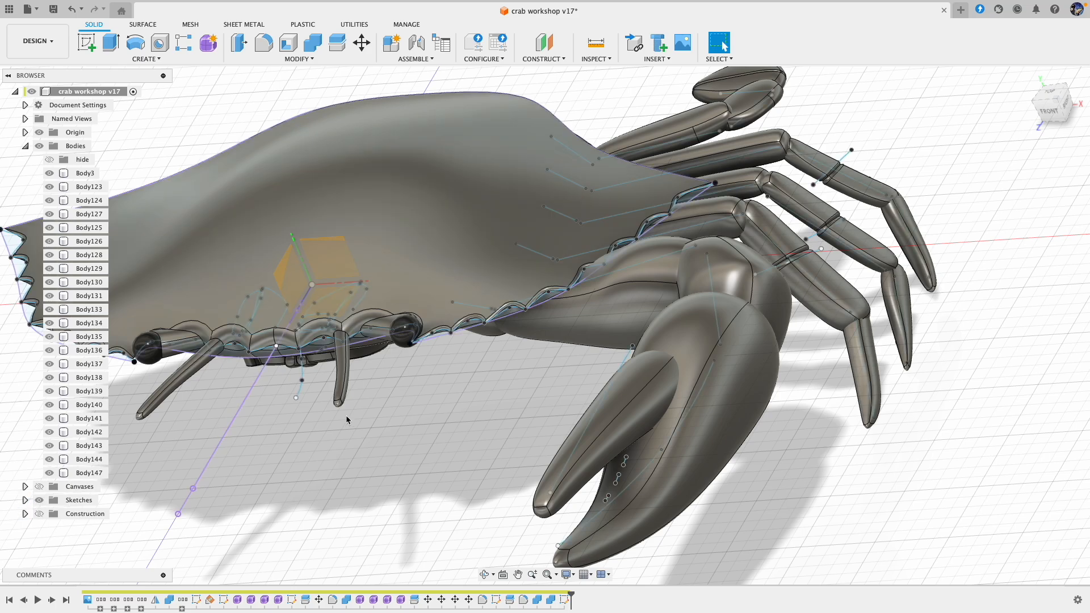
{"action": "left_click", "coordinate": [209, 43]}
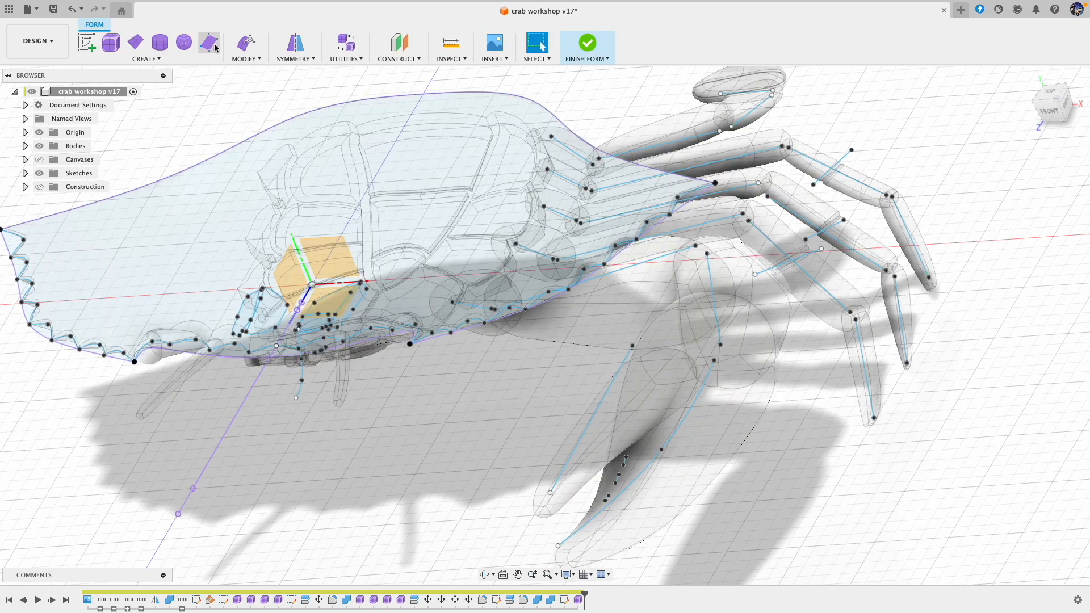
{"action": "scroll", "coordinate": [621, 461], "scroll_direction": "up", "scroll_amount": 5}
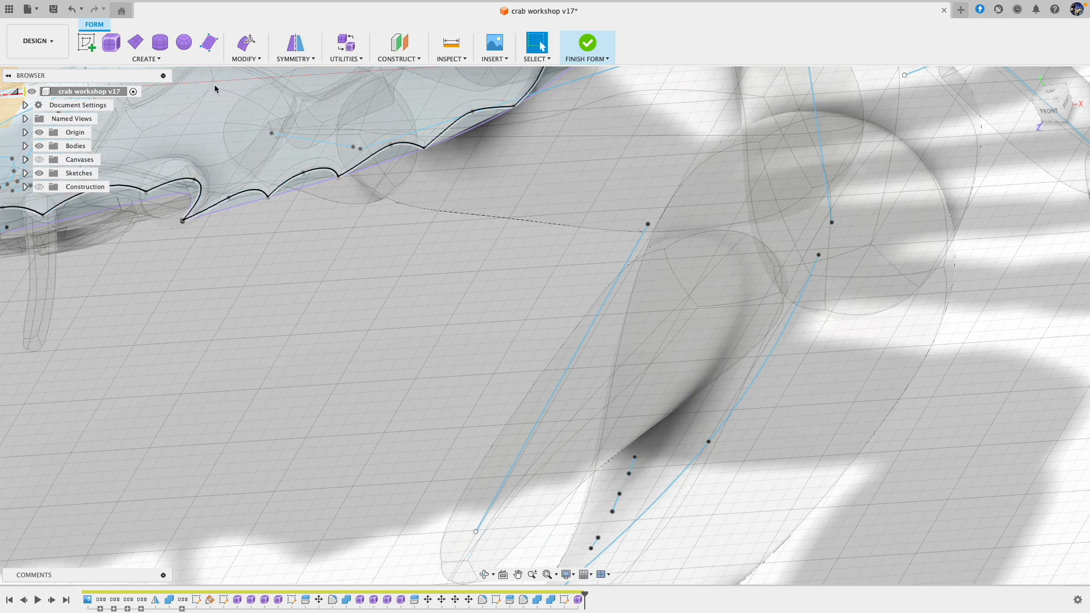
{"action": "left_click", "coordinate": [146, 59]}
{"action": "left_click", "coordinate": [128, 155]}
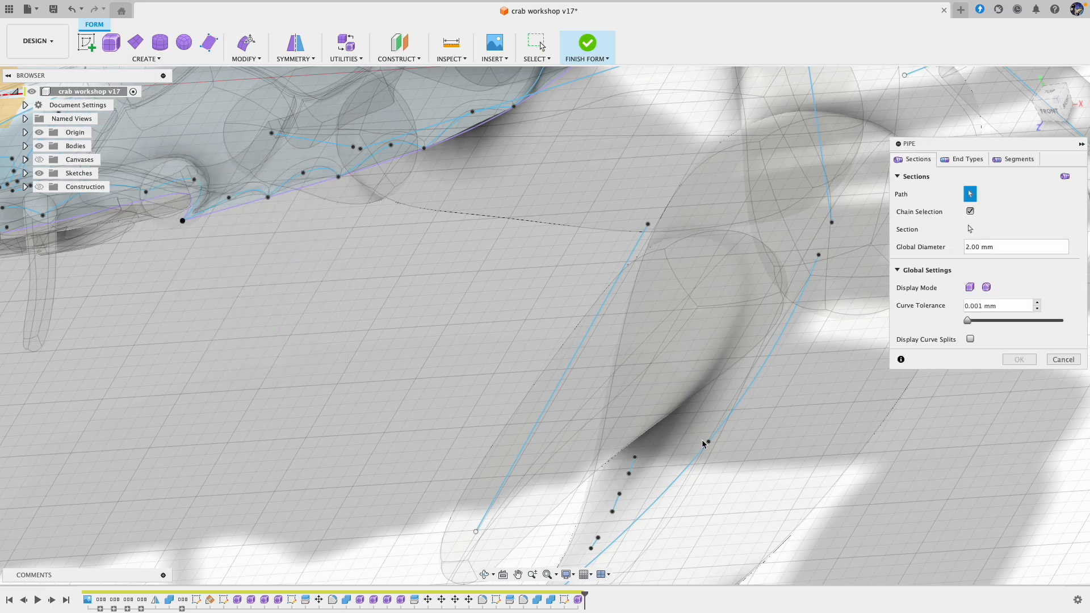
{"action": "left_click", "coordinate": [633, 468]}
{"action": "left_click", "coordinate": [616, 503]}
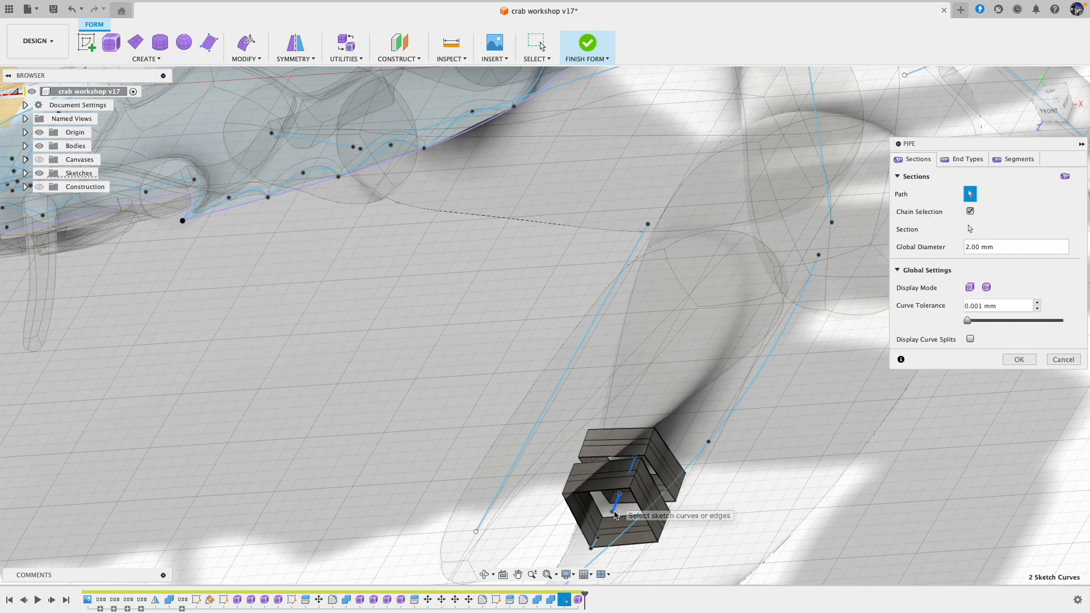
{"action": "left_click", "coordinate": [595, 543]}
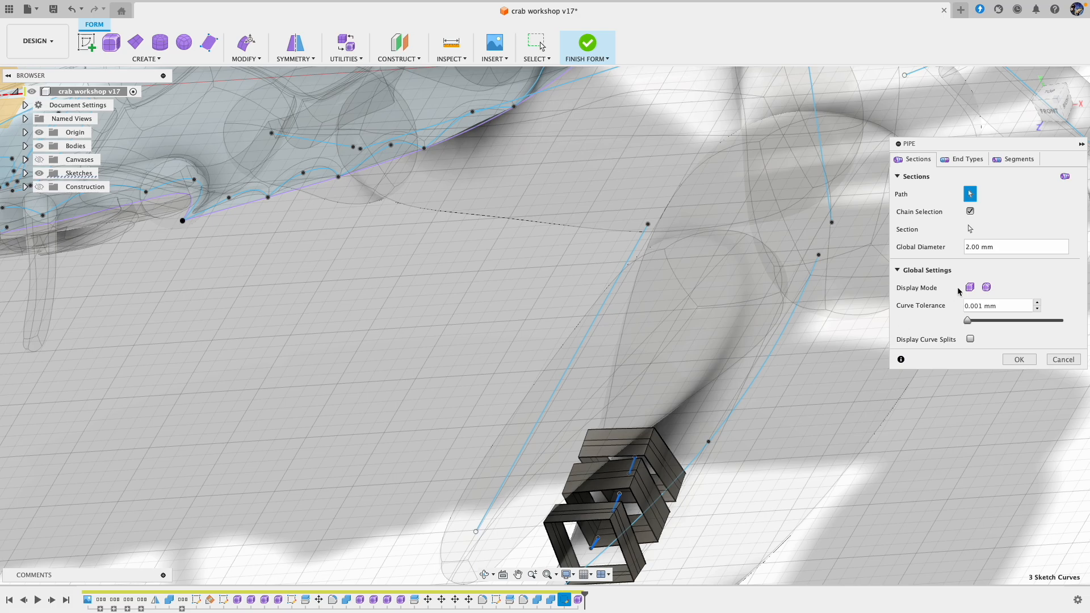
Step: Create the three pipes with smooth display, a 0.6 mm global diameter and Square end types
{"action": "left_click", "coordinate": [987, 288]}
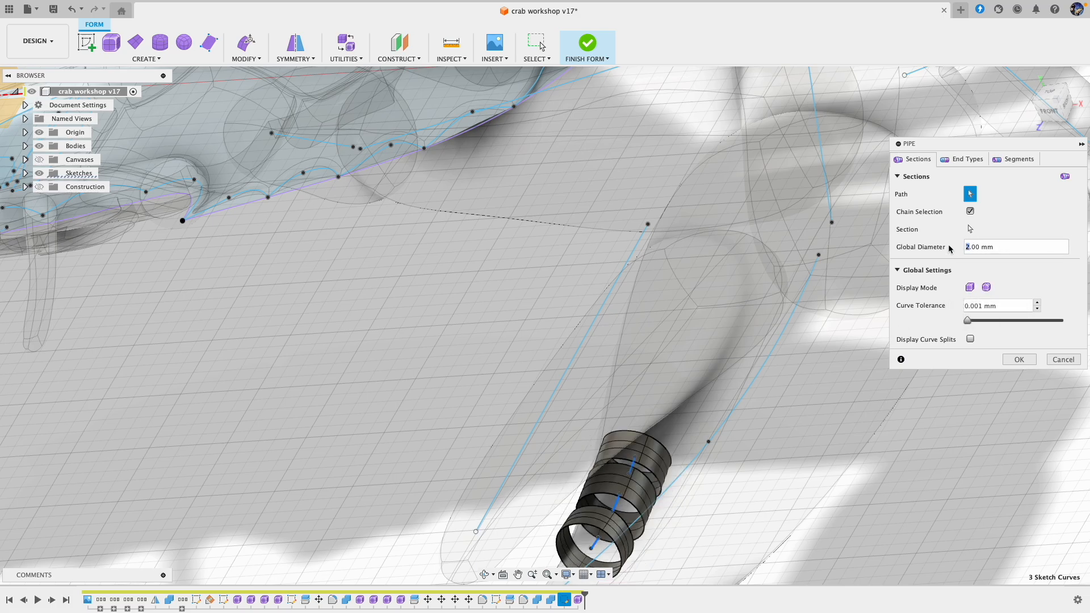
{"action": "type", "text": "."}
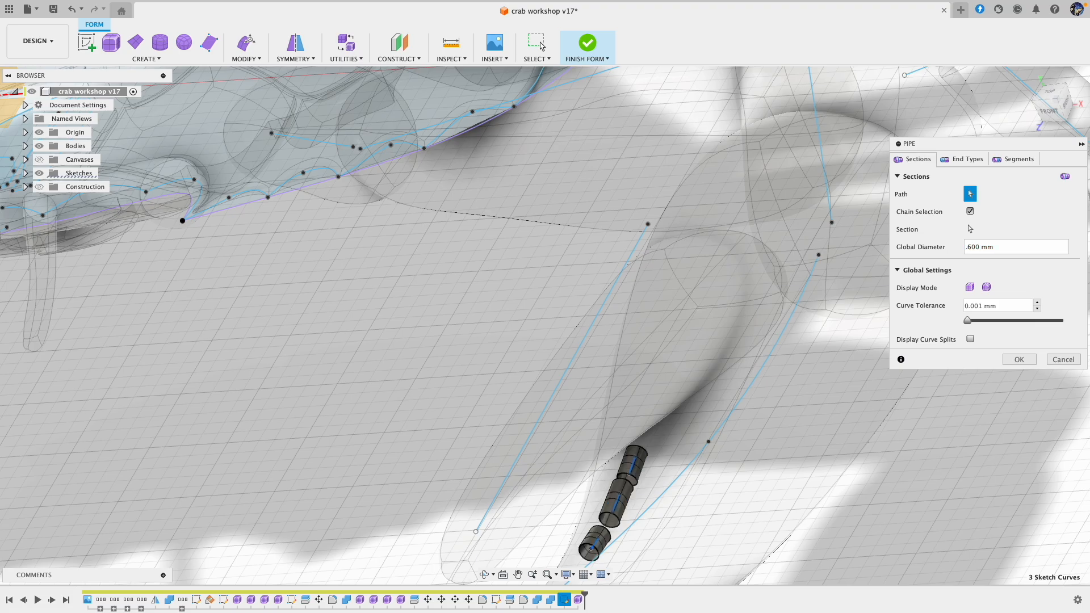
{"action": "left_click", "coordinate": [964, 161]}
{"action": "left_click", "coordinate": [998, 213]}
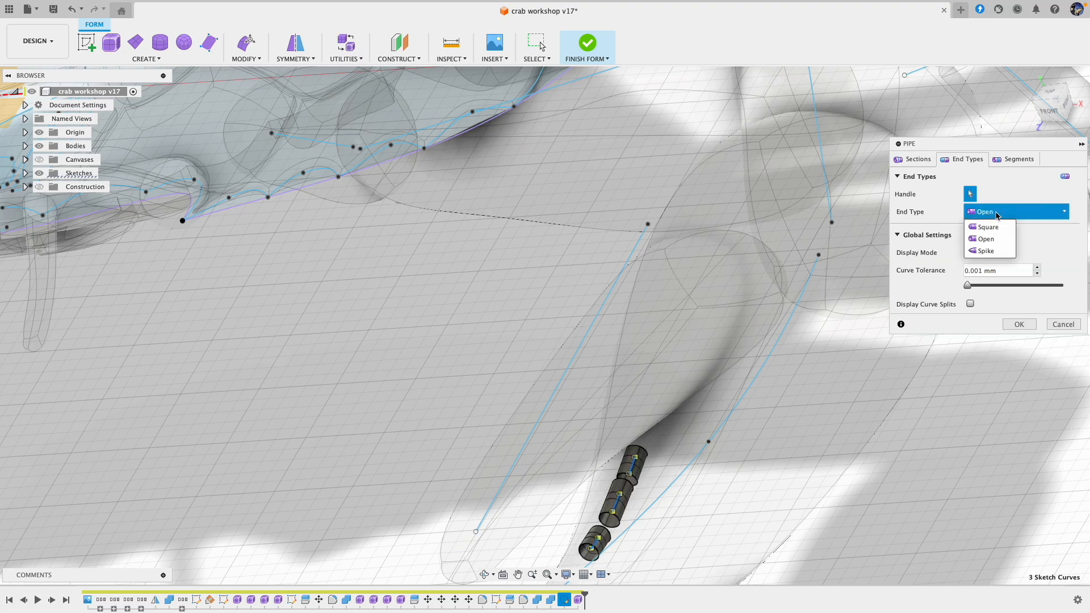
{"action": "left_click", "coordinate": [989, 227]}
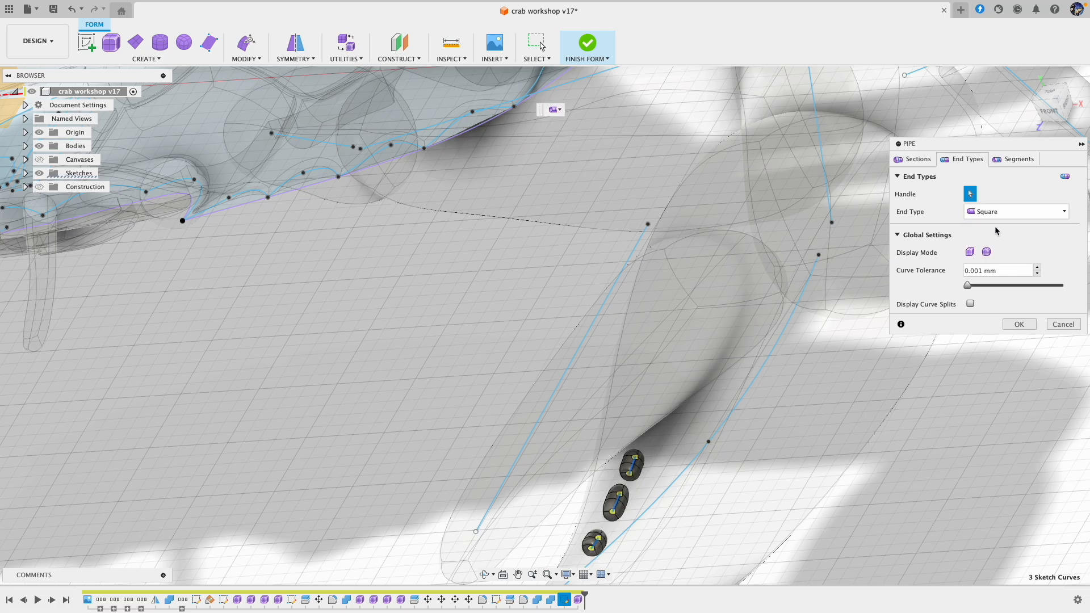
{"action": "left_click", "coordinate": [1017, 327]}
Step: With Edit Form, shorten the middle pipe by pulling in its ends and adjust the ends of the pipe nearest the claw's base
{"action": "scroll", "coordinate": [640, 519], "scroll_direction": "up", "scroll_amount": 5}
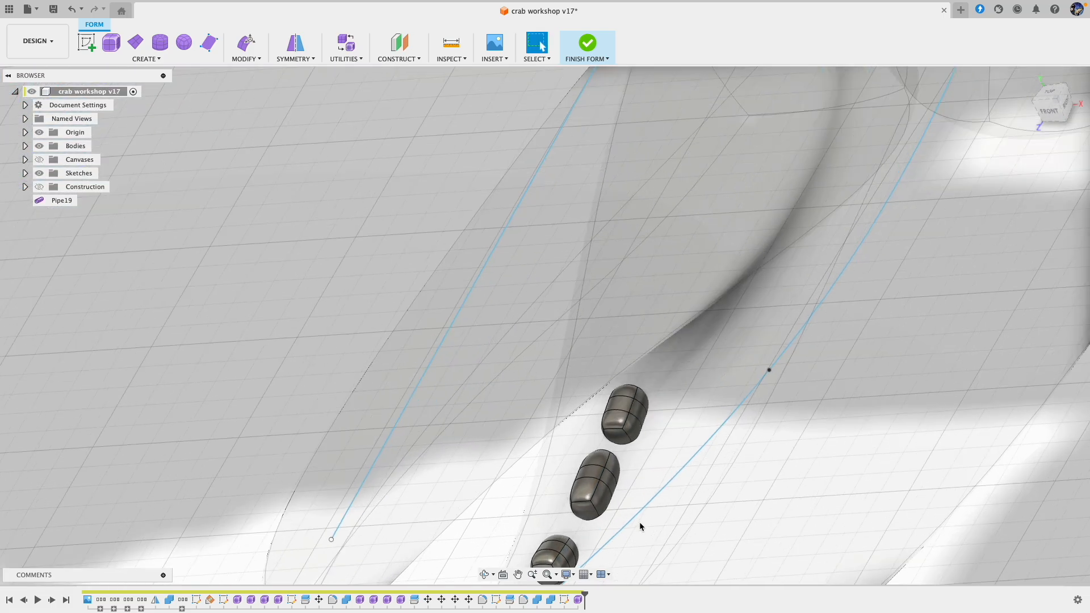
{"action": "middle_click_drag", "start_coordinate": [640, 517], "coordinate": [682, 352]}
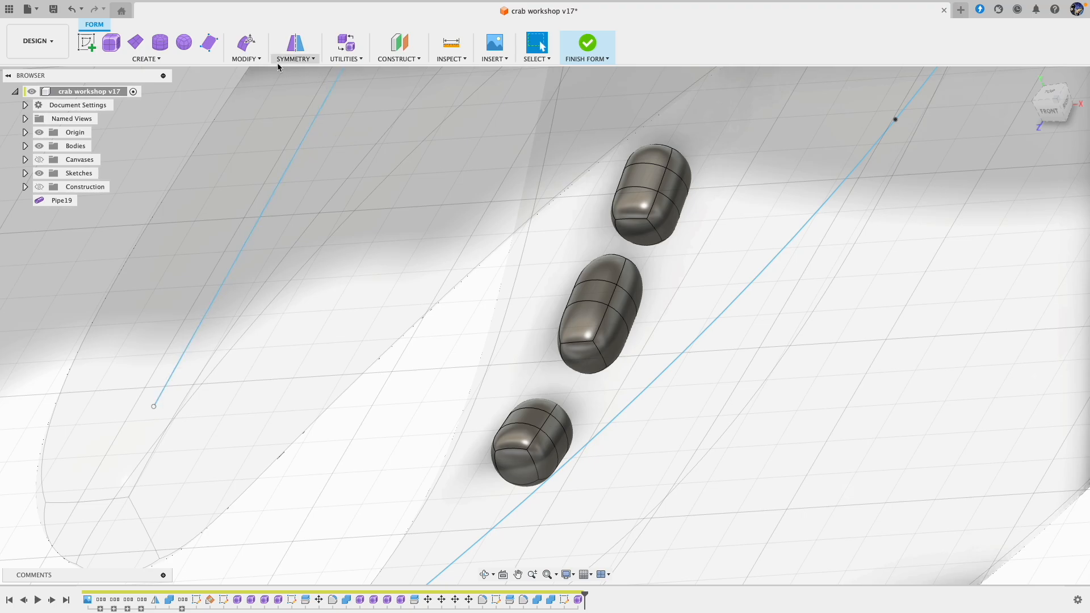
{"action": "left_click", "coordinate": [245, 45]}
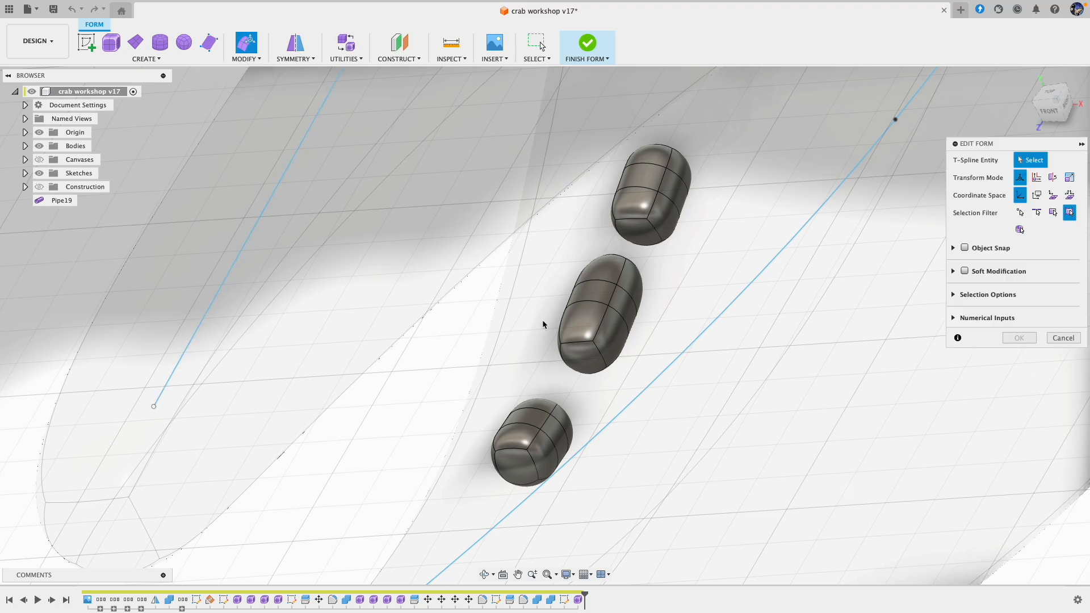
{"action": "middle_click_drag", "start_coordinate": [524, 316], "coordinate": [535, 332], "text": "shift"}
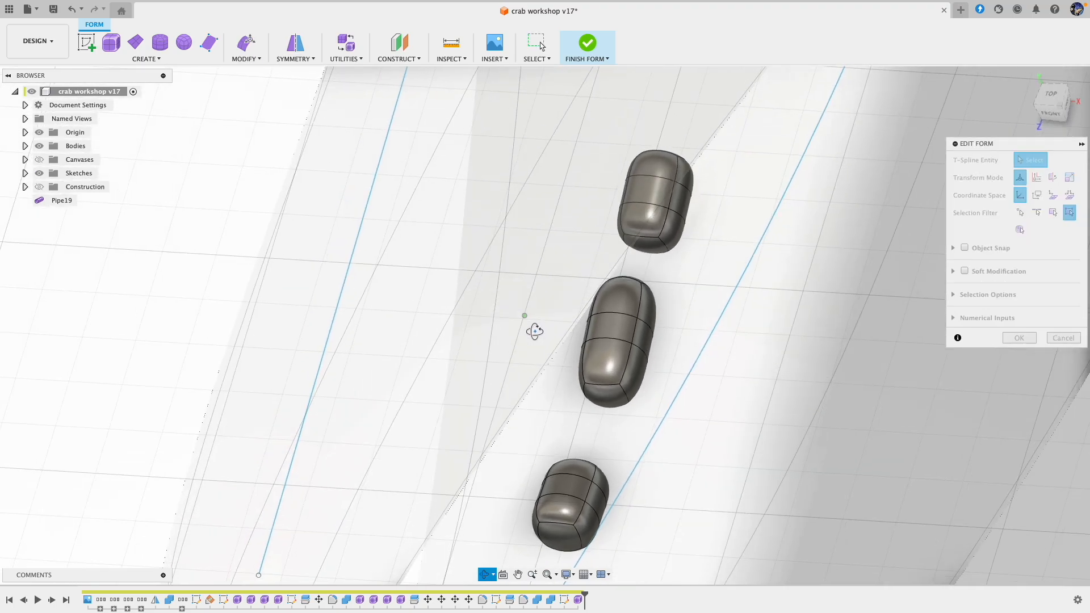
{"action": "mouse_move", "coordinate": [555, 365]}
{"action": "left_mouse_down"}
{"action": "mouse_move", "coordinate": [664, 428]}
{"action": "mouse_move", "coordinate": [627, 380]}
{"action": "left_mouse_up"}
{"action": "left_click_drag", "start_coordinate": [575, 267], "coordinate": [690, 301]}
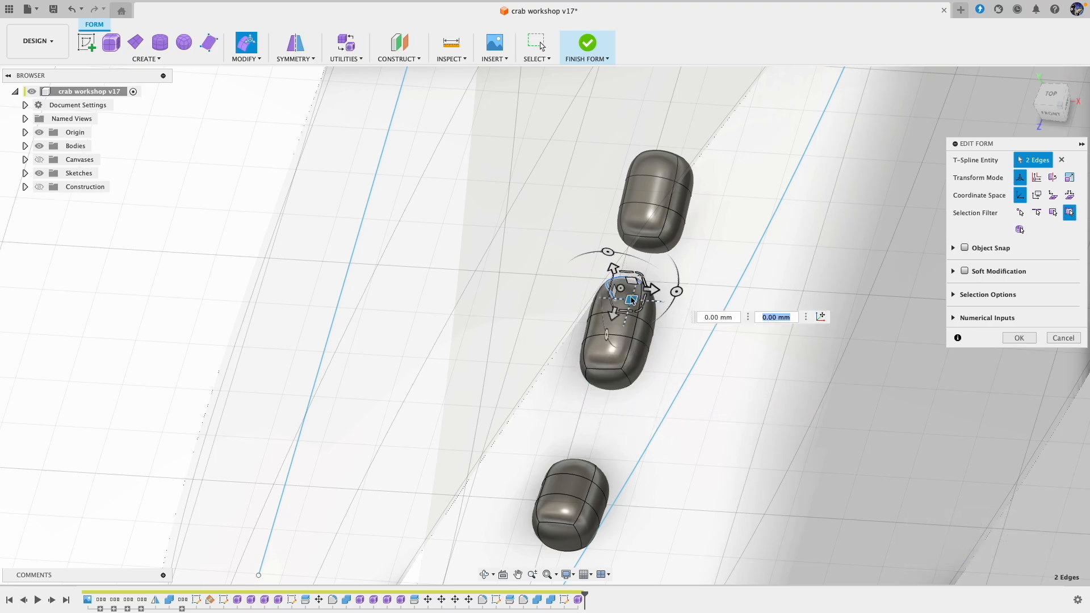
{"action": "left_click_drag", "start_coordinate": [633, 300], "coordinate": [629, 319]}
{"action": "left_click_drag", "start_coordinate": [596, 222], "coordinate": [663, 236]}
{"action": "left_click_drag", "start_coordinate": [627, 126], "coordinate": [668, 179]}
Step: Move the pipe nearest the fingertip toward the middle one, pull its outer end in about 0.22 mm, and finish the form
{"action": "middle_click_drag", "start_coordinate": [726, 380], "coordinate": [741, 270]}
{"action": "left_click_drag", "start_coordinate": [536, 349], "coordinate": [671, 487]}
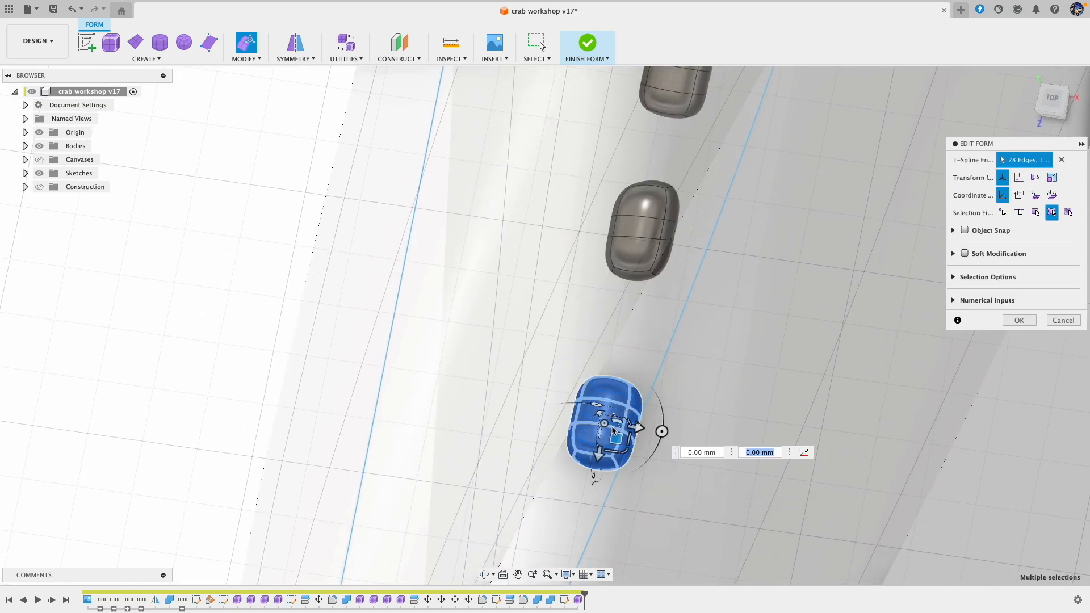
{"action": "left_click_drag", "start_coordinate": [620, 435], "coordinate": [627, 404]}
{"action": "left_click", "coordinate": [560, 435]}
{"action": "left_click_drag", "start_coordinate": [555, 406], "coordinate": [651, 448]}
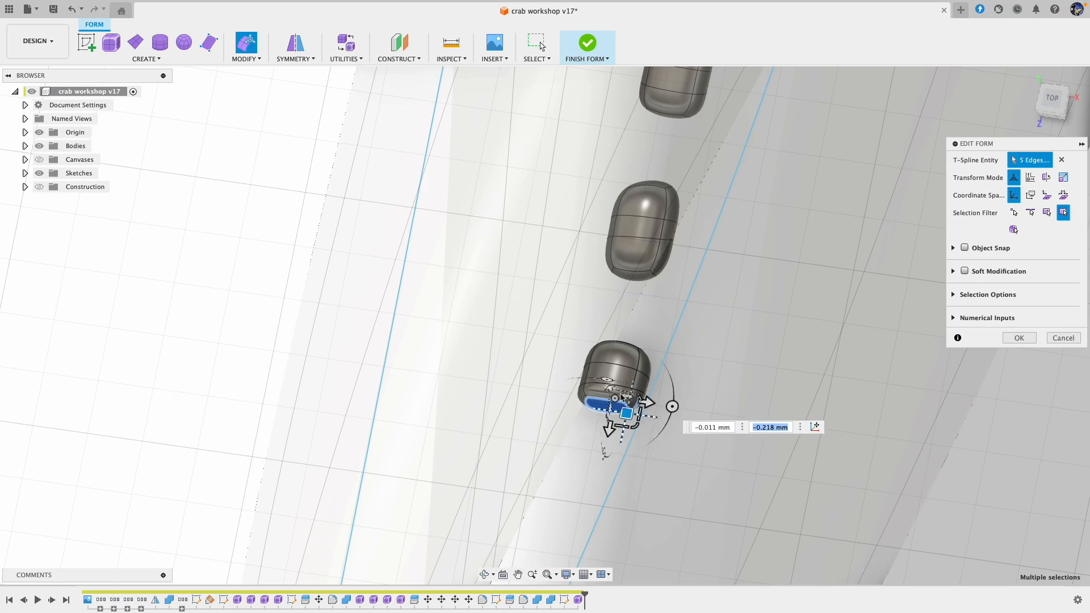
{"action": "left_click", "coordinate": [581, 397]}
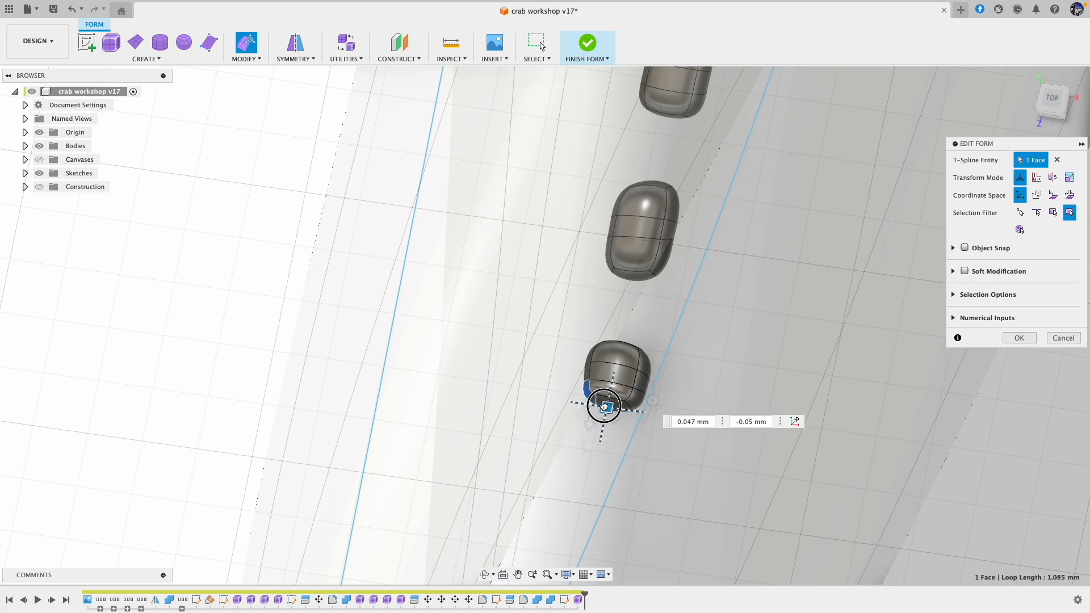
{"action": "left_click", "coordinate": [1019, 338]}
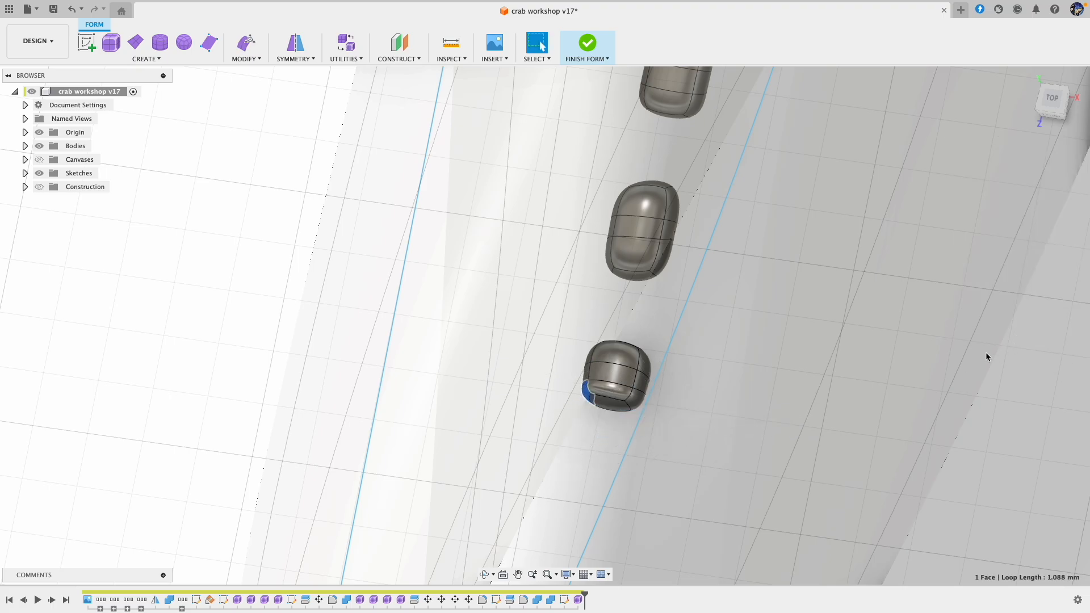
{"action": "left_click", "coordinate": [591, 46]}
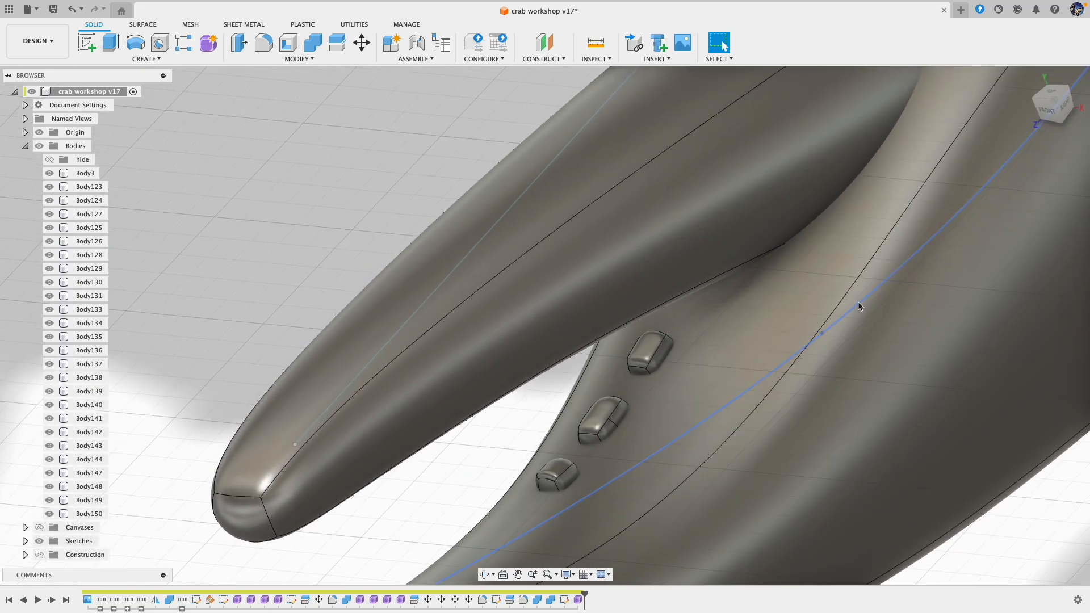
Step: Join the three small tooth bodies to the large claw finger, Body126, with Combine
{"action": "left_click", "coordinate": [313, 44]}
{"action": "left_click", "coordinate": [827, 376]}
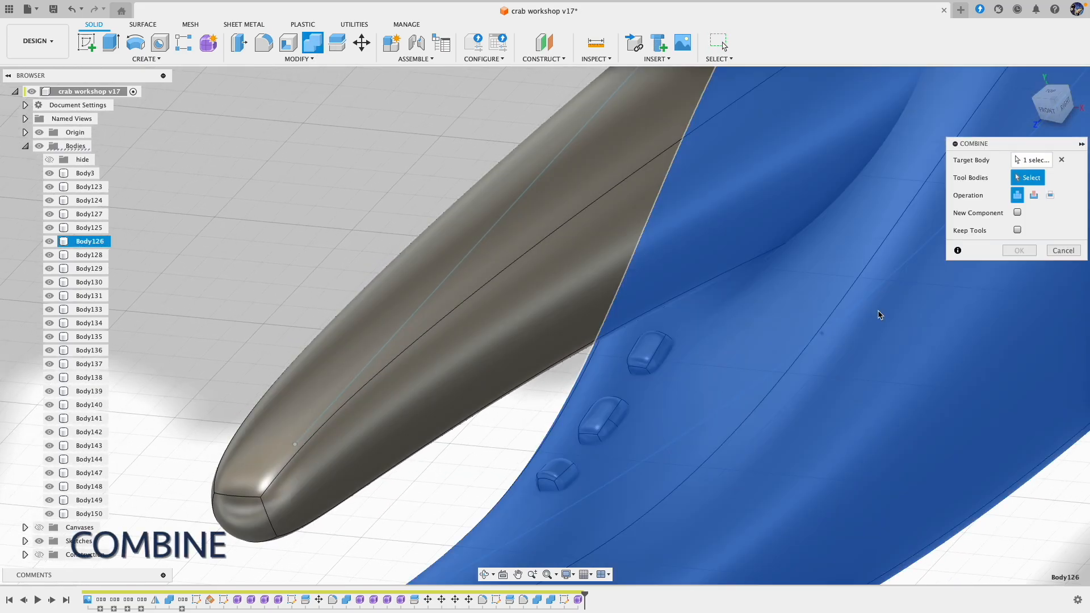
{"action": "left_click", "coordinate": [656, 358]}
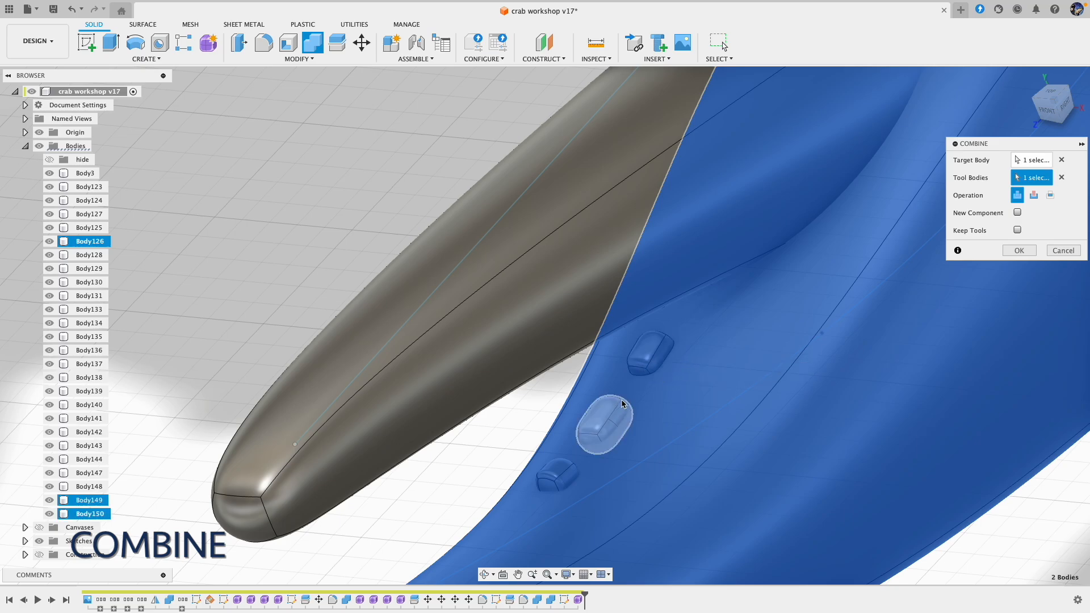
{"action": "left_click", "coordinate": [591, 420]}
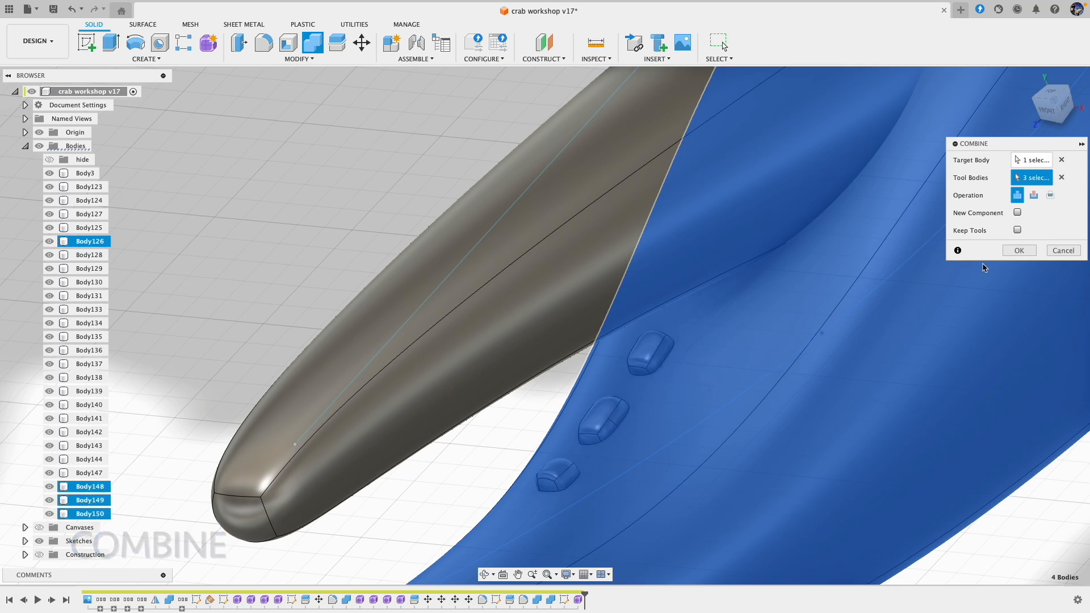
{"action": "left_click", "coordinate": [1019, 250]}
Step: Fillet the edges where the three teeth meet the claw finger with a 0.3 mm radius
{"action": "left_click", "coordinate": [261, 60]}
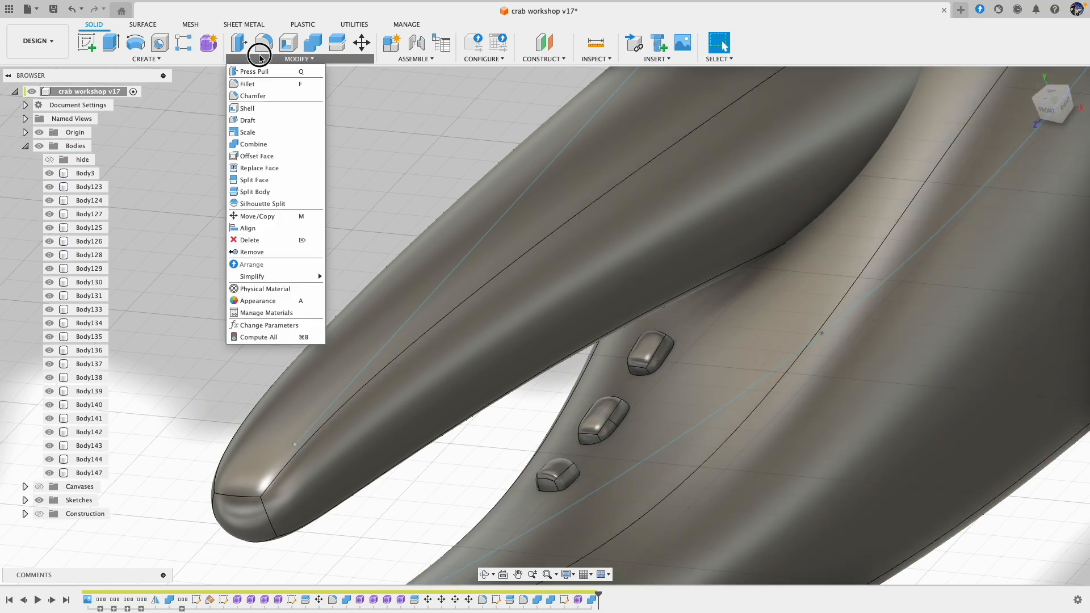
{"action": "left_click", "coordinate": [263, 45]}
{"action": "left_click", "coordinate": [650, 358]}
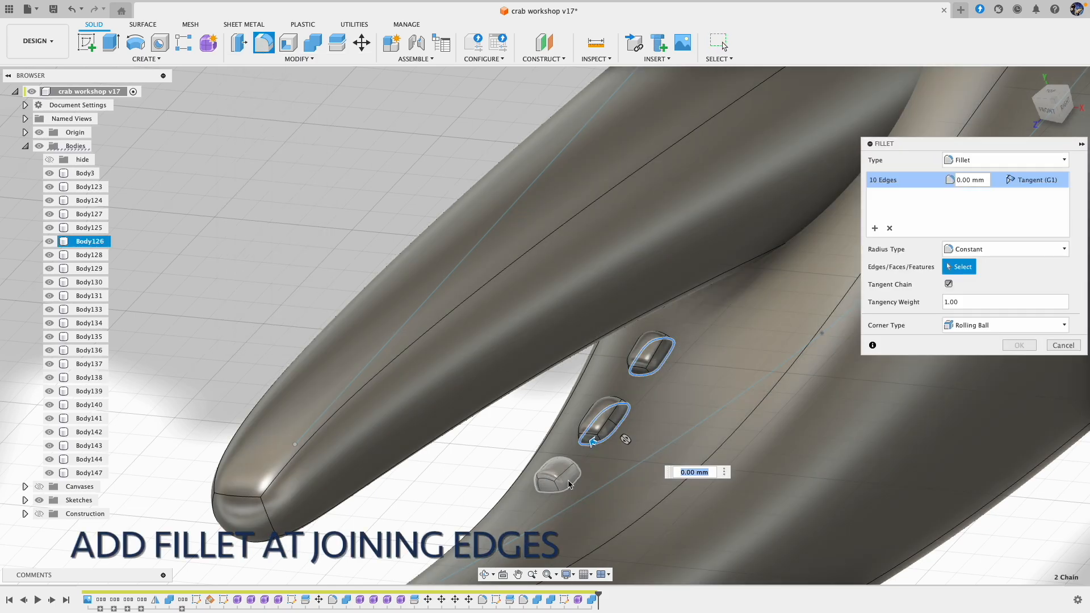
{"action": "left_click", "coordinate": [572, 489]}
{"action": "type", "text": ".2"}
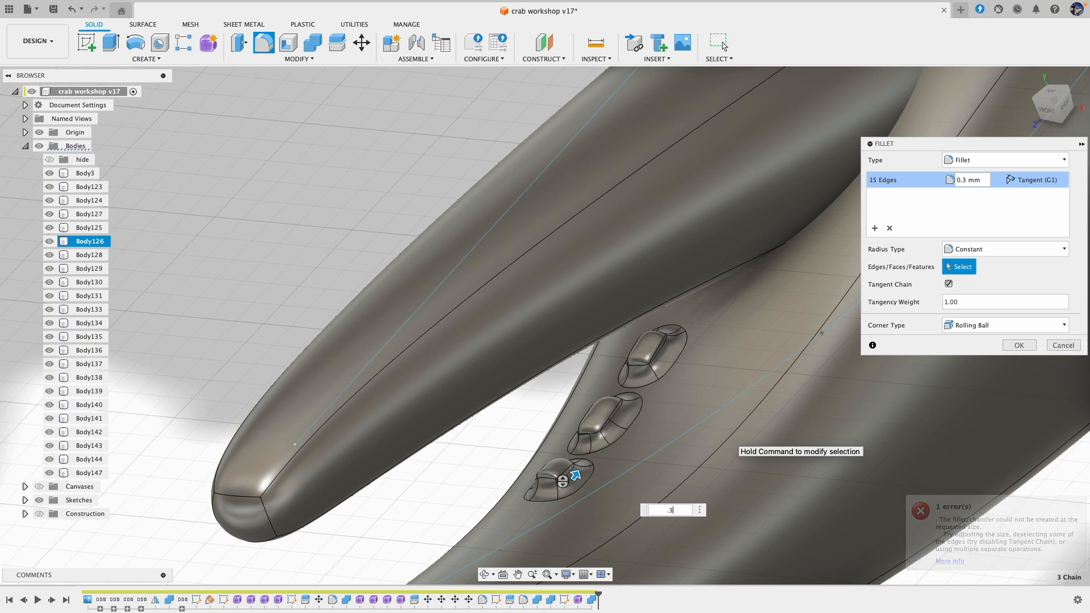
{"action": "left_click", "coordinate": [1019, 346]}
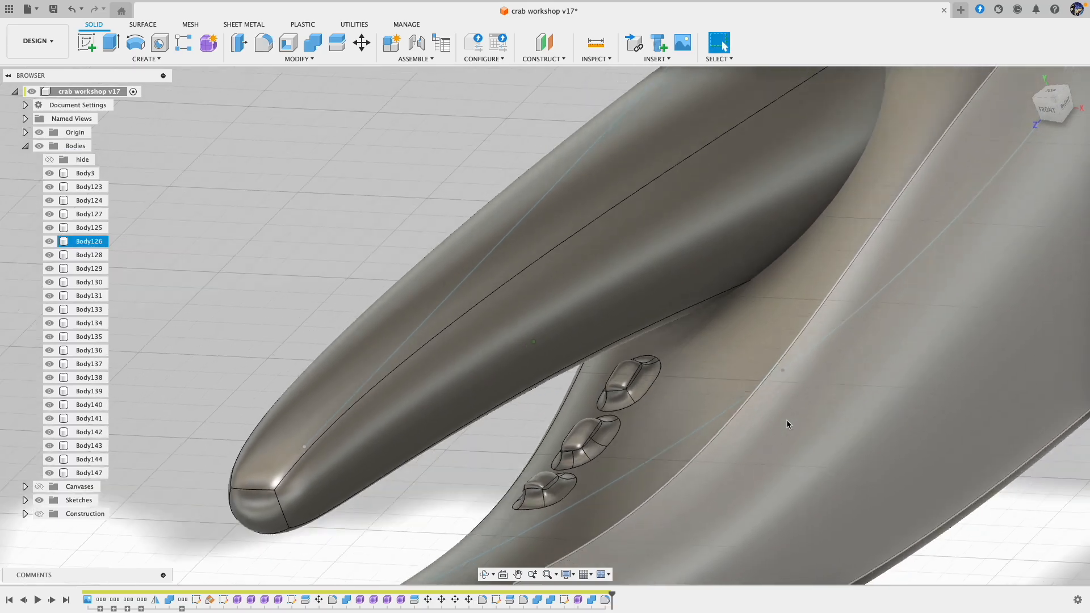
Step: Examine the large claw and its row of filleted teeth from the front, the side and above
{"action": "scroll", "coordinate": [787, 423], "scroll_direction": "down", "scroll_amount": 8}
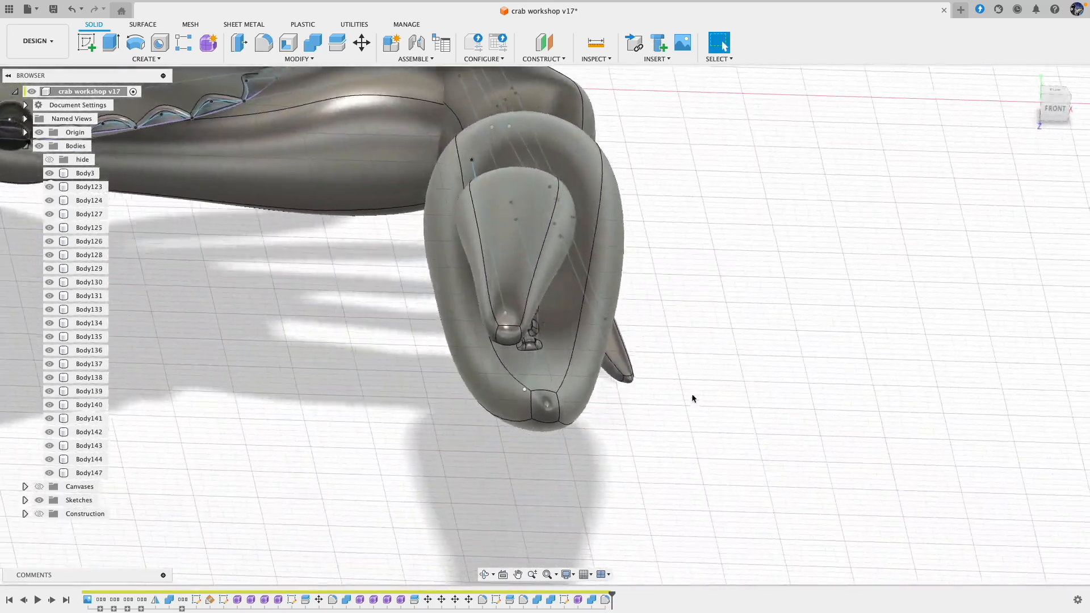
{"action": "middle_click_drag", "start_coordinate": [691, 393], "coordinate": [600, 409], "text": "shift"}
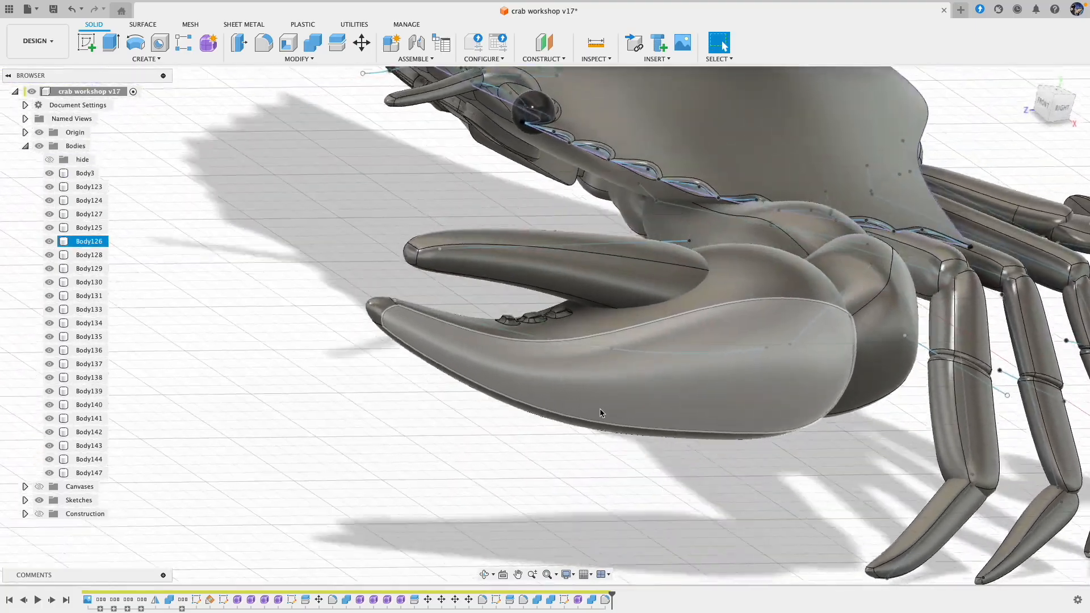
{"action": "scroll", "coordinate": [601, 413], "scroll_direction": "left", "scroll_amount": 10, "text": "shift"}
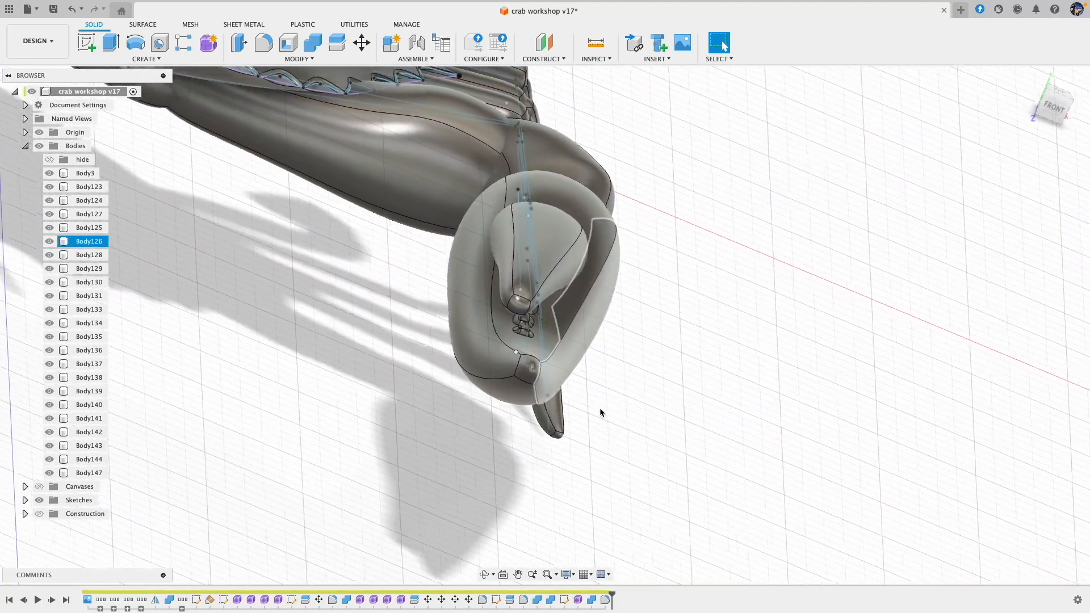
{"action": "scroll", "coordinate": [601, 413], "scroll_direction": "right", "scroll_amount": 10, "text": "shift"}
{"action": "scroll", "coordinate": [600, 413], "scroll_direction": "right", "scroll_amount": 10, "text": "shift"}
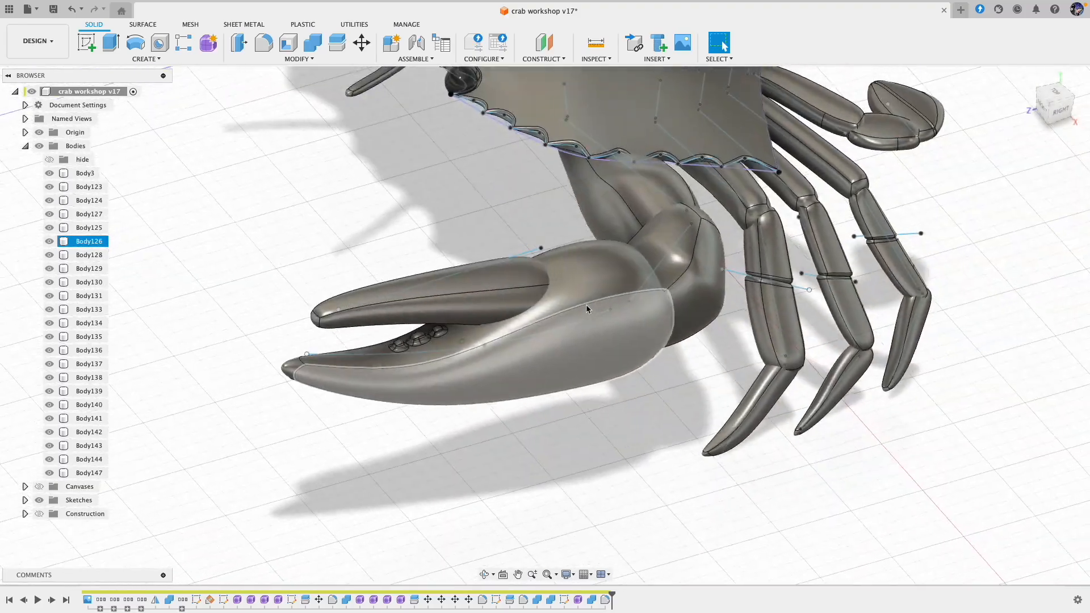
{"action": "scroll", "coordinate": [586, 308], "scroll_direction": "right", "scroll_amount": 5, "text": "shift"}
{"action": "scroll", "coordinate": [587, 307], "scroll_direction": "right", "scroll_amount": 5, "text": "shift"}
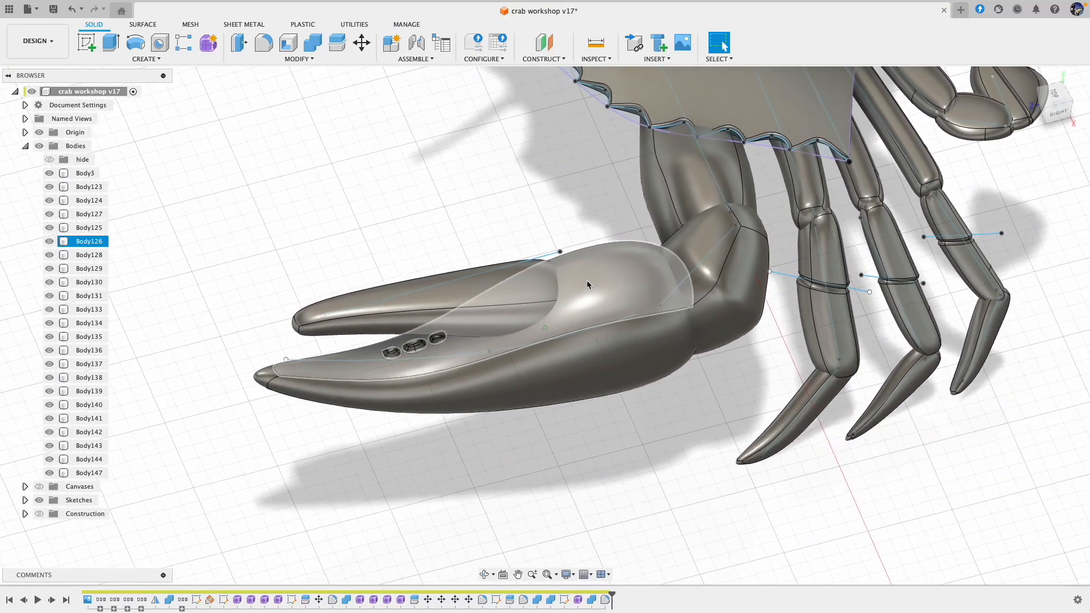
{"action": "scroll", "coordinate": [587, 284], "scroll_direction": "right", "scroll_amount": 1, "text": "shift"}
{"action": "scroll", "coordinate": [586, 284], "scroll_direction": "right", "scroll_amount": 4, "text": "shift"}
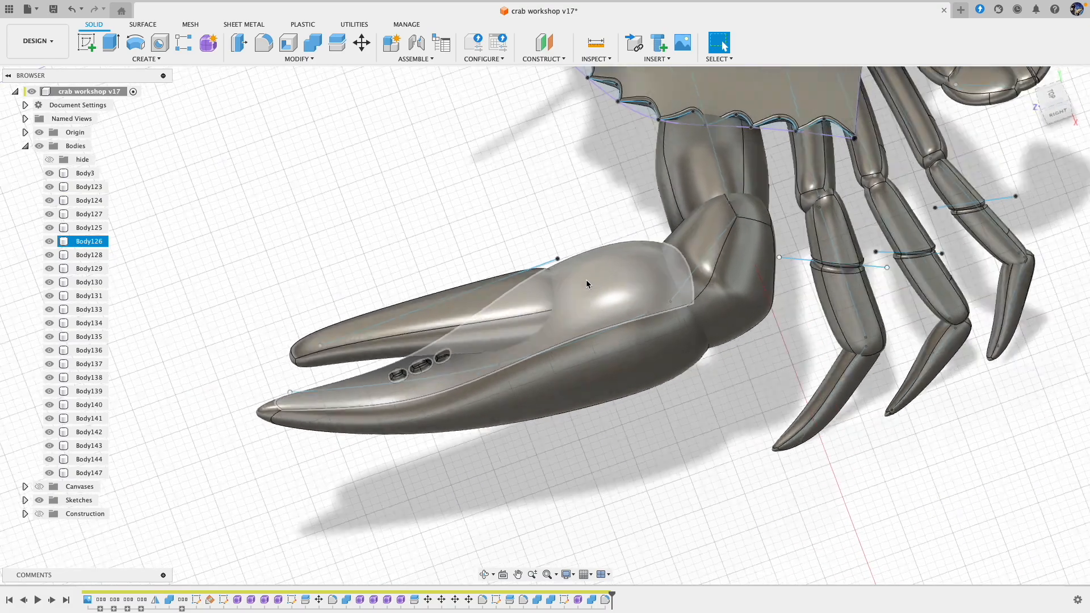
{"action": "scroll", "coordinate": [587, 282], "scroll_direction": "right", "scroll_amount": 5, "text": "shift"}
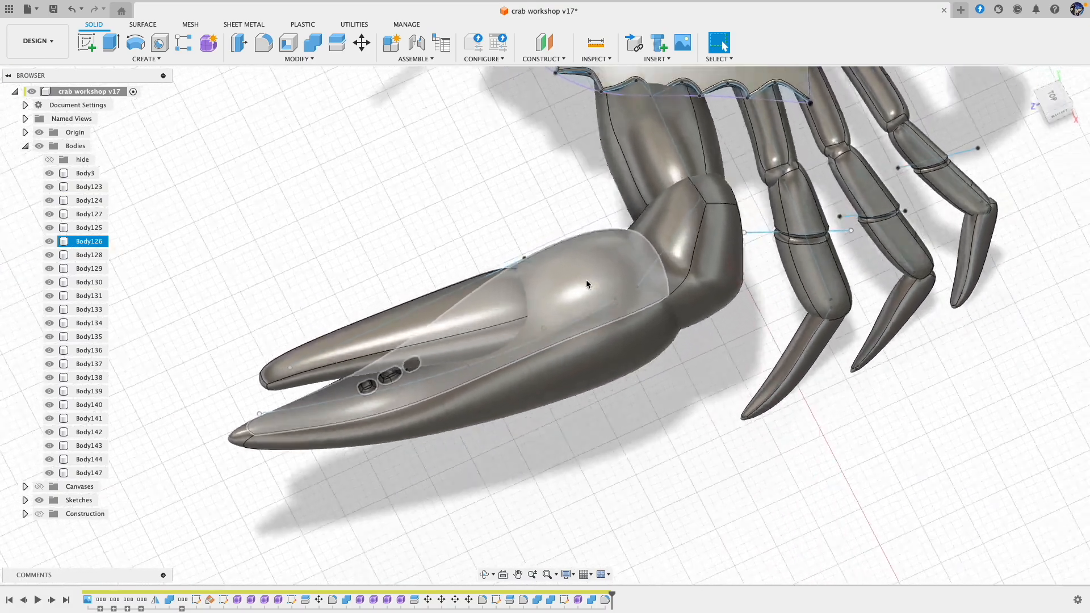
{"action": "scroll", "coordinate": [587, 281], "scroll_direction": "right", "scroll_amount": 5, "text": "shift"}
{"action": "scroll", "coordinate": [586, 282], "scroll_direction": "right", "scroll_amount": 4, "text": "shift"}
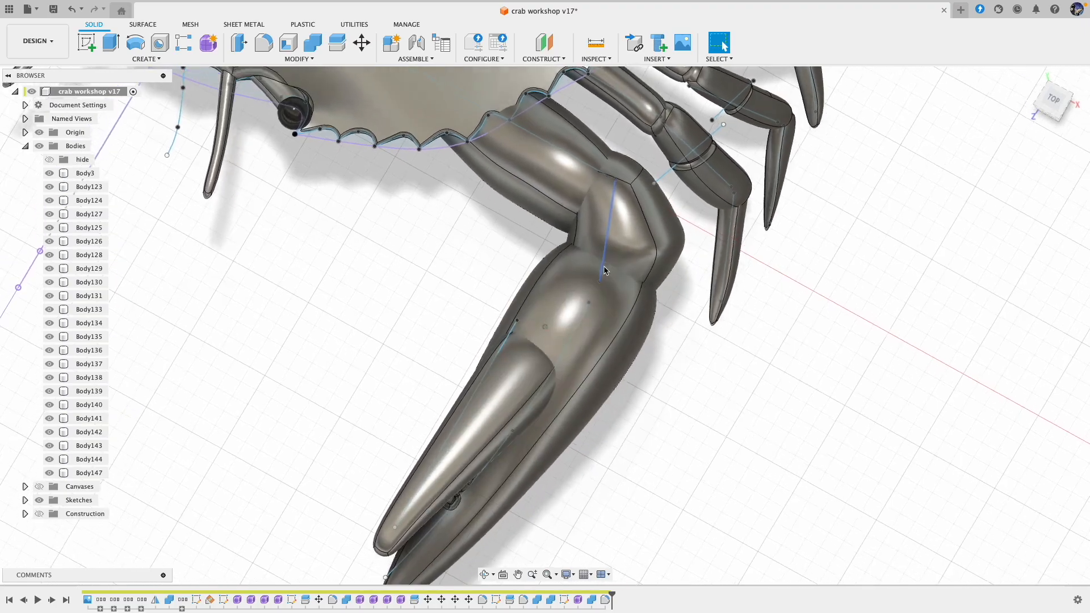
Step: Sketch a short 3D line from the upper face of the large claw's wrist segment outward toward the pincer, and finish the sketch
{"action": "scroll", "coordinate": [604, 272], "scroll_direction": "right", "scroll_amount": 5, "text": "shift"}
{"action": "double_click", "coordinate": [622, 237]}
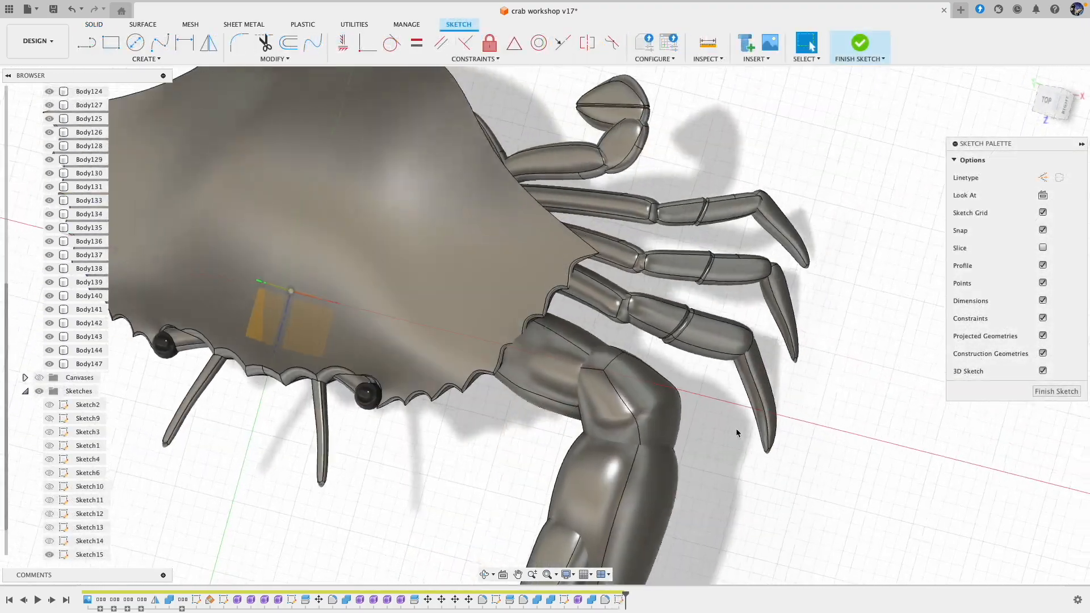
{"action": "scroll", "coordinate": [739, 433], "scroll_direction": "right", "scroll_amount": 5, "text": "shift"}
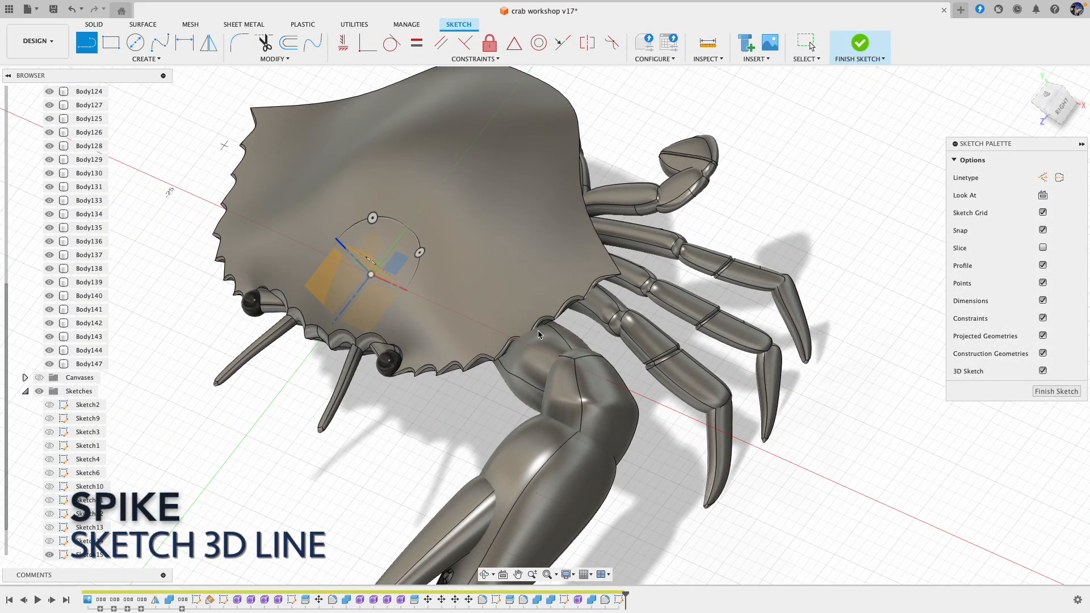
{"action": "scroll", "coordinate": [602, 423], "scroll_direction": "right", "scroll_amount": 2, "text": "shift"}
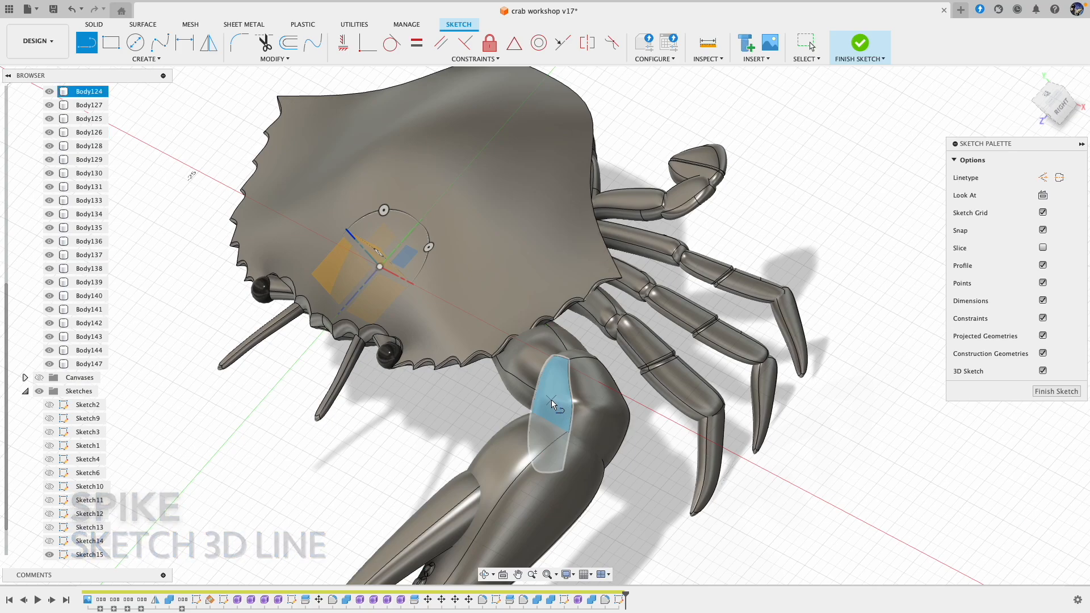
{"action": "left_click", "coordinate": [548, 404]}
{"action": "scroll", "coordinate": [511, 409], "scroll_direction": "right", "scroll_amount": 10, "text": "shift"}
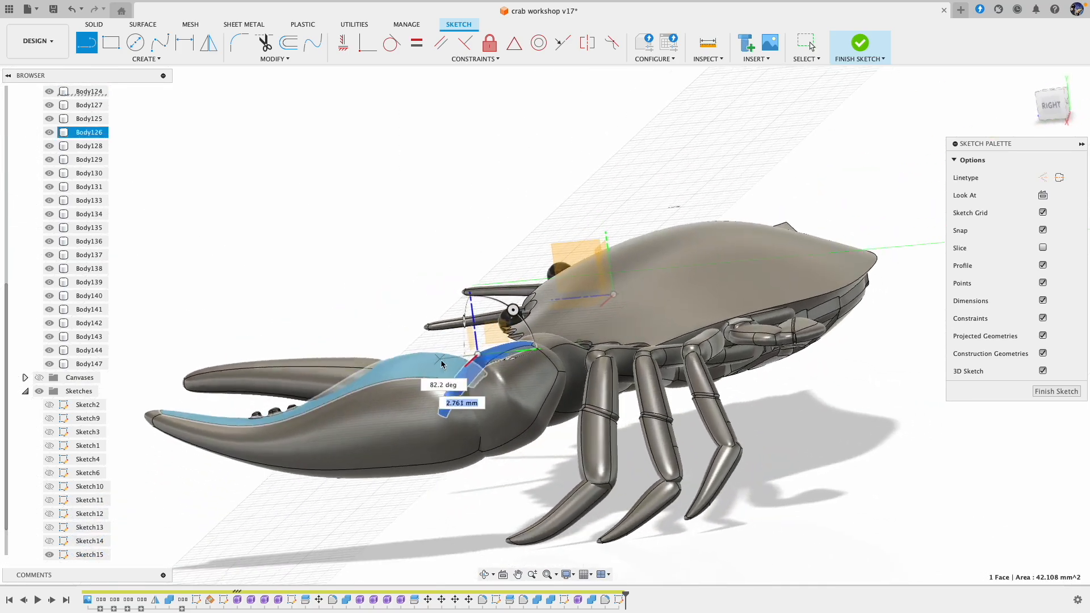
{"action": "scroll", "coordinate": [511, 409], "scroll_direction": "right", "scroll_amount": 10, "text": "shift"}
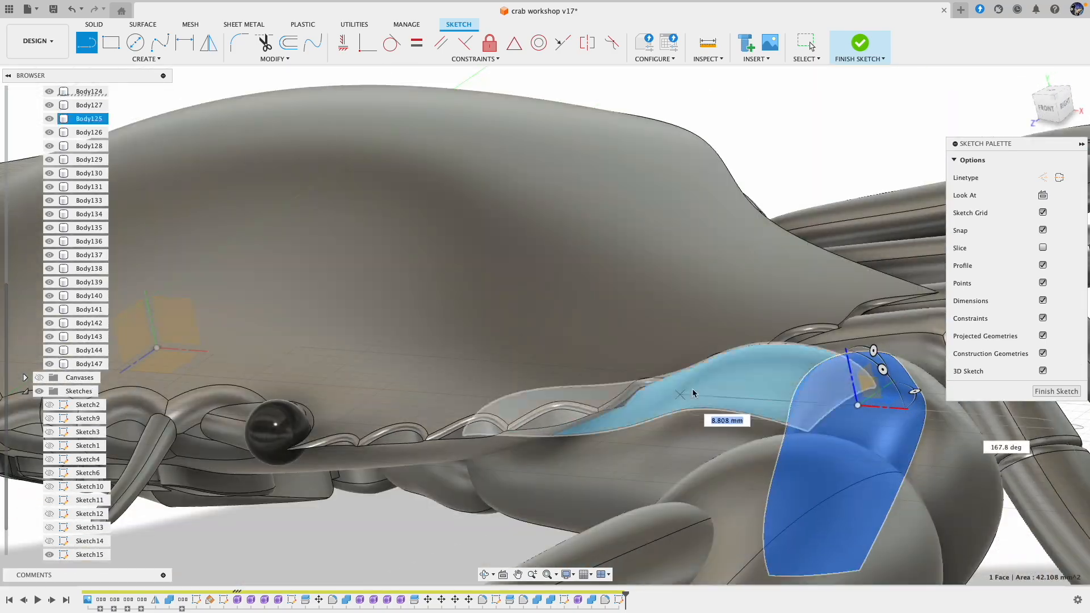
{"action": "scroll", "coordinate": [680, 432], "scroll_direction": "right", "scroll_amount": 10, "text": "shift"}
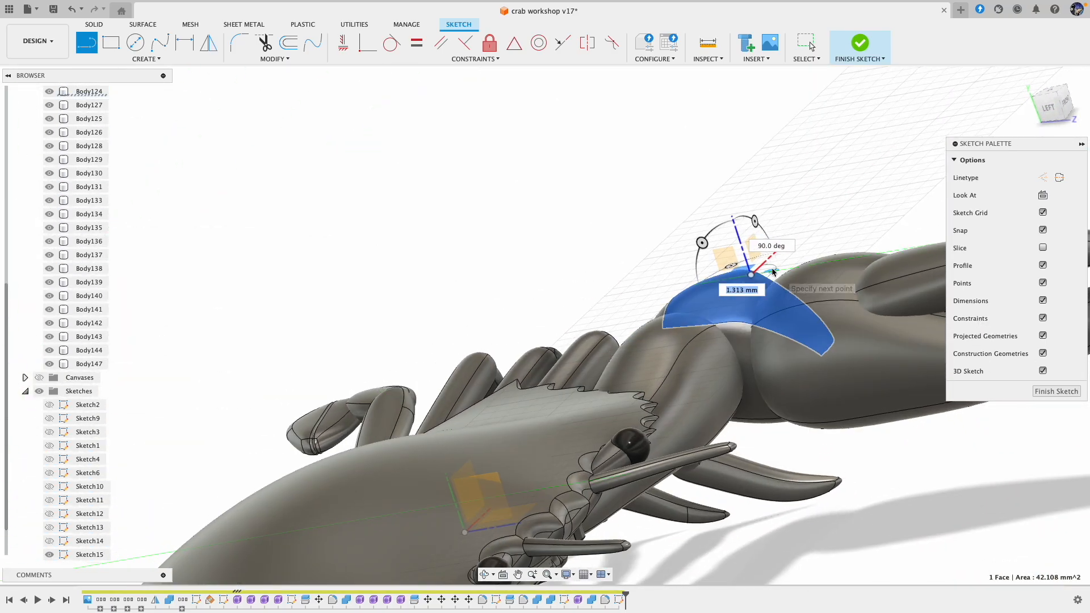
{"action": "scroll", "coordinate": [773, 272], "scroll_direction": "down", "scroll_amount": 10, "text": "shift"}
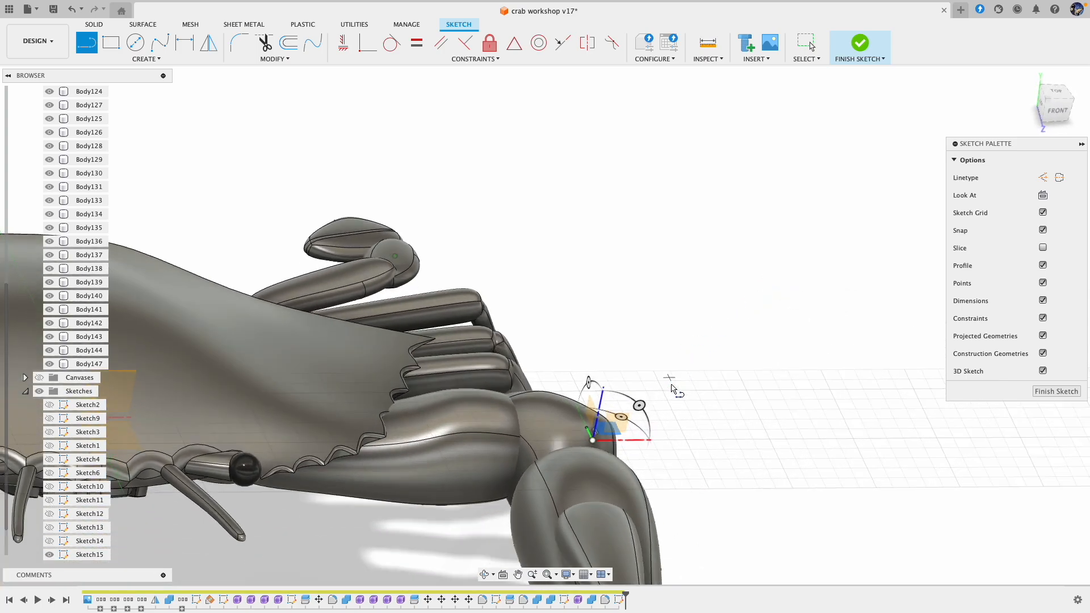
{"action": "scroll", "coordinate": [672, 389], "scroll_direction": "down", "scroll_amount": 10, "text": "shift"}
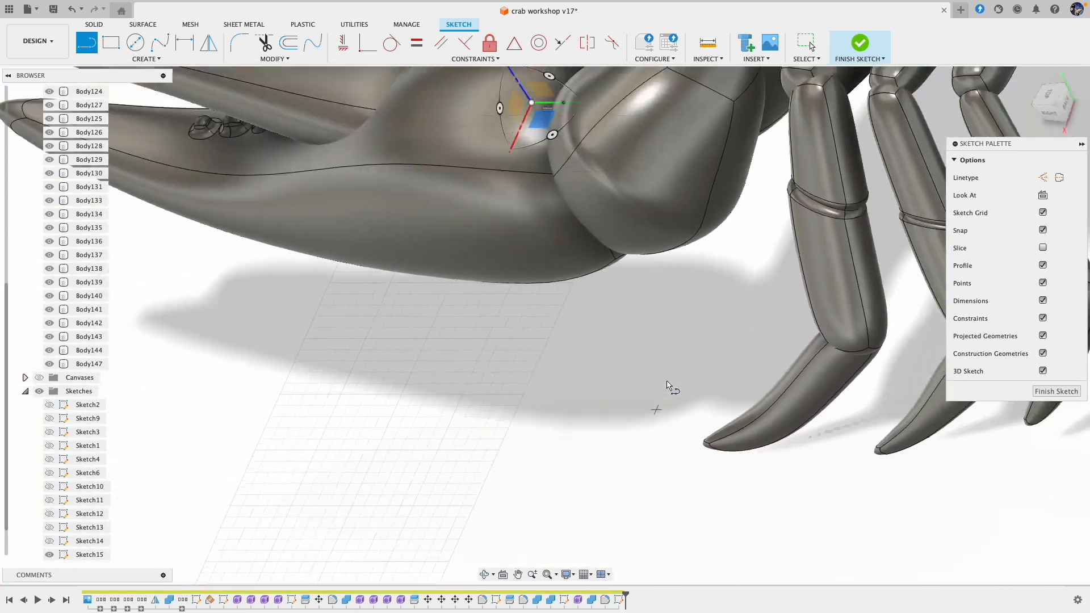
{"action": "scroll", "coordinate": [666, 380], "scroll_direction": "down", "scroll_amount": 10, "text": "shift"}
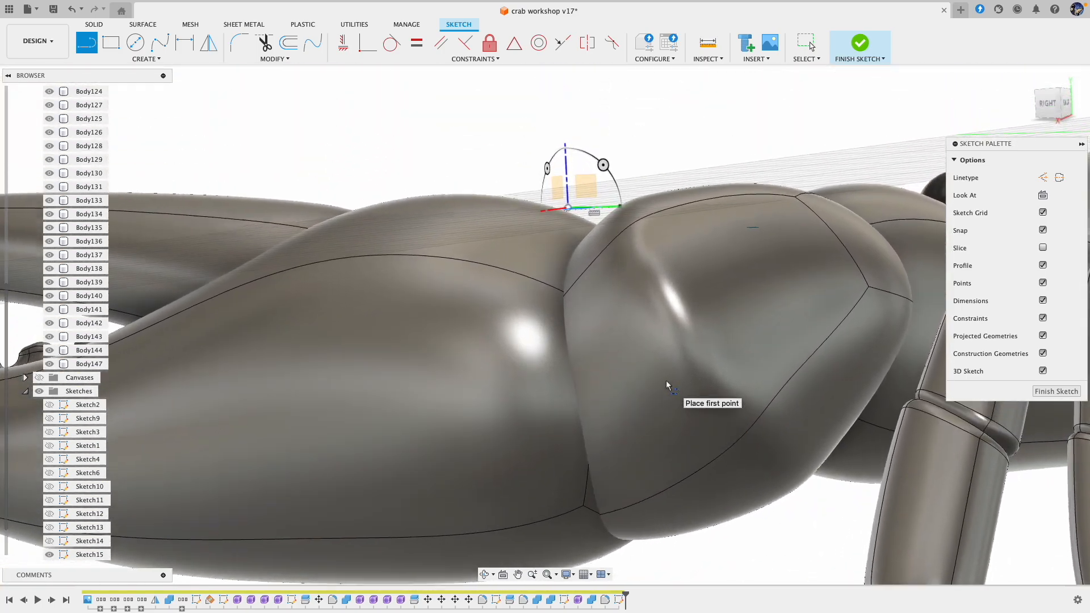
{"action": "scroll", "coordinate": [666, 381], "scroll_direction": "down", "scroll_amount": 8, "text": "shift"}
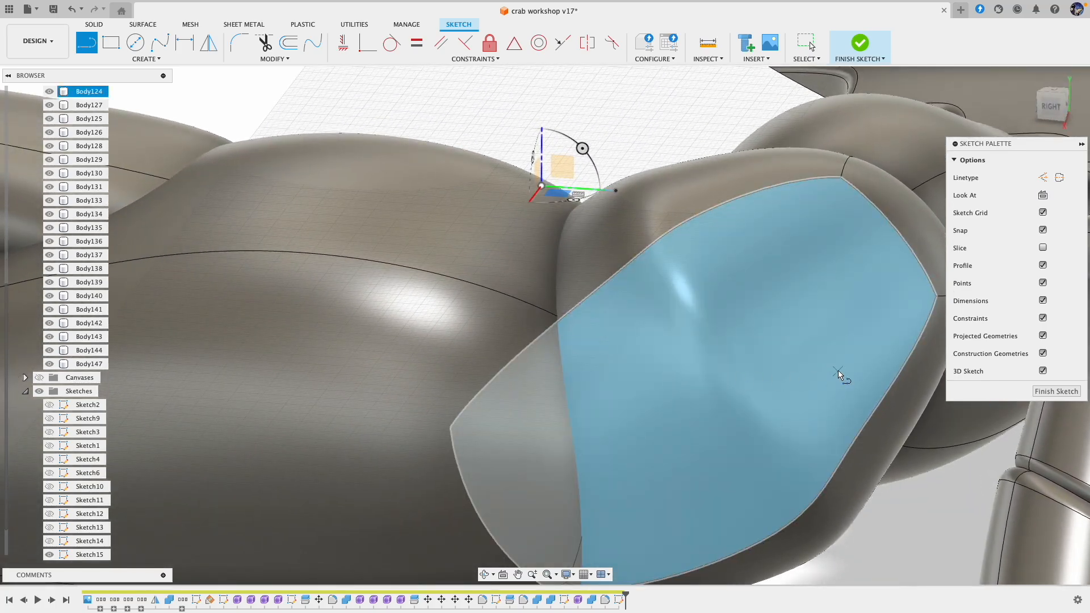
{"action": "left_click", "coordinate": [1052, 392]}
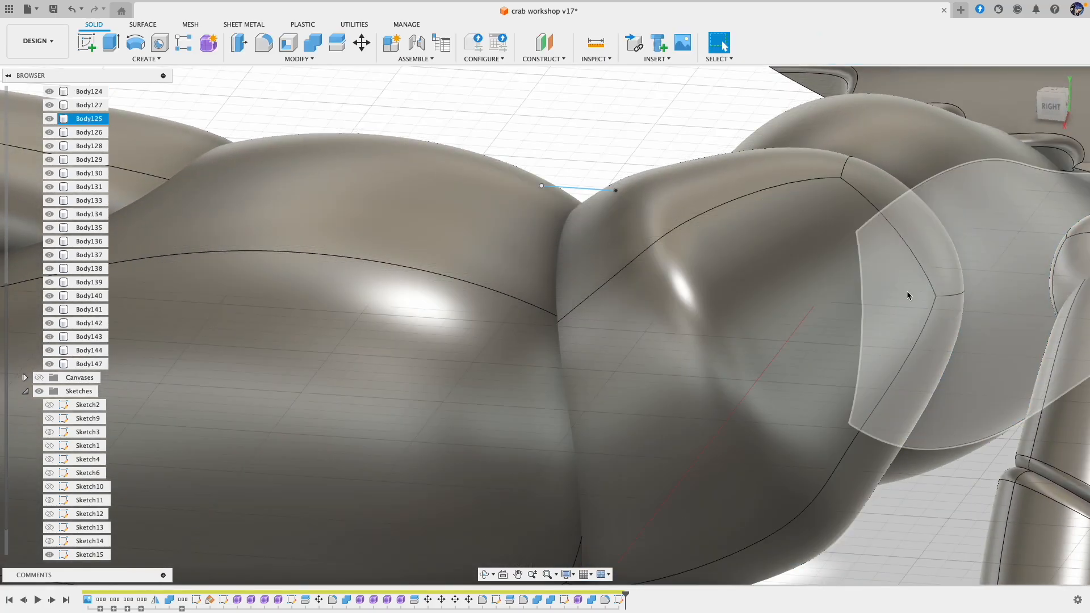
Step: Create a form with a pipe along the short sketch line on the wrist segment, using a 0.60 mm global diameter
{"action": "left_click", "coordinate": [150, 59]}
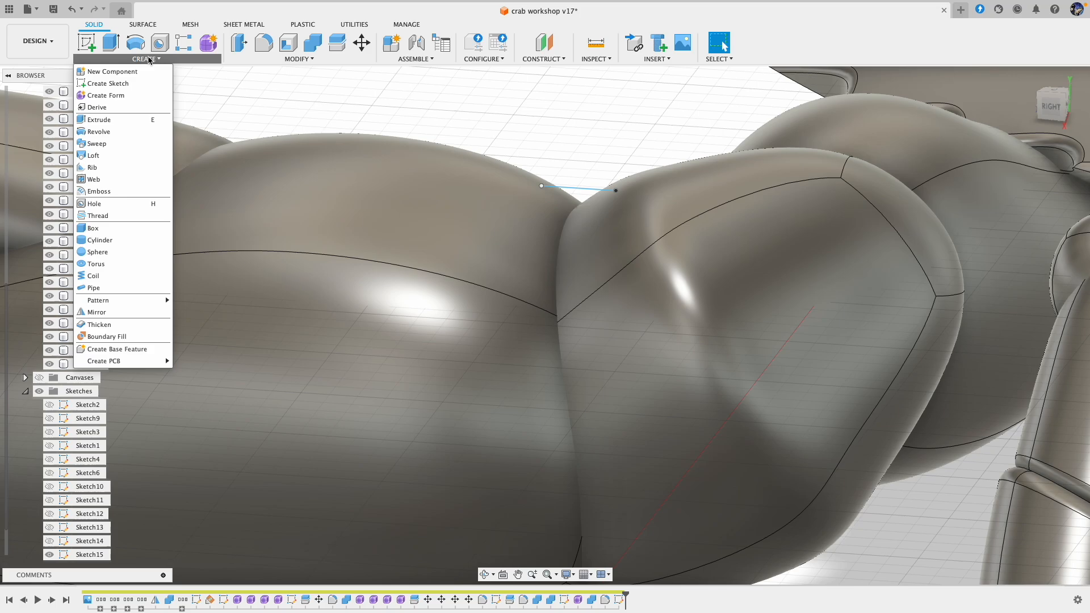
{"action": "left_click", "coordinate": [127, 95]}
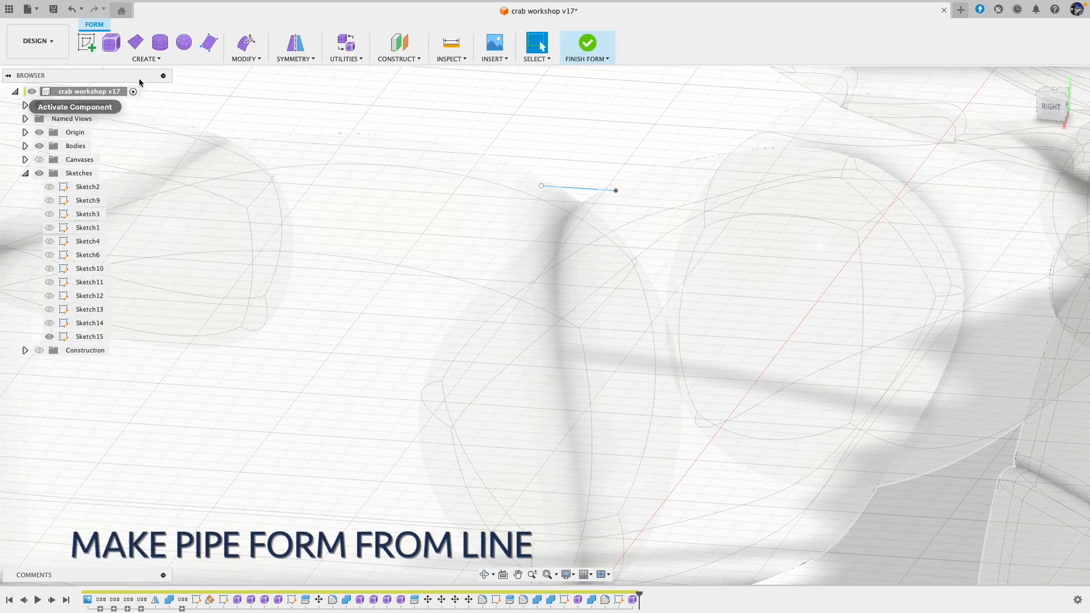
{"action": "left_click", "coordinate": [142, 59]}
{"action": "left_click", "coordinate": [91, 150]}
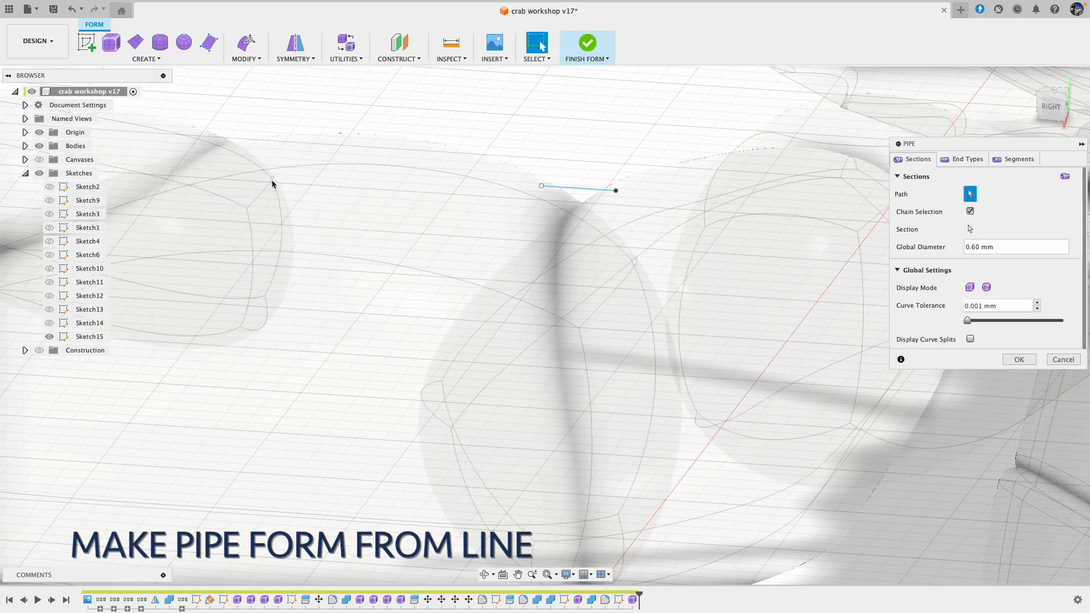
{"action": "left_click", "coordinate": [588, 191]}
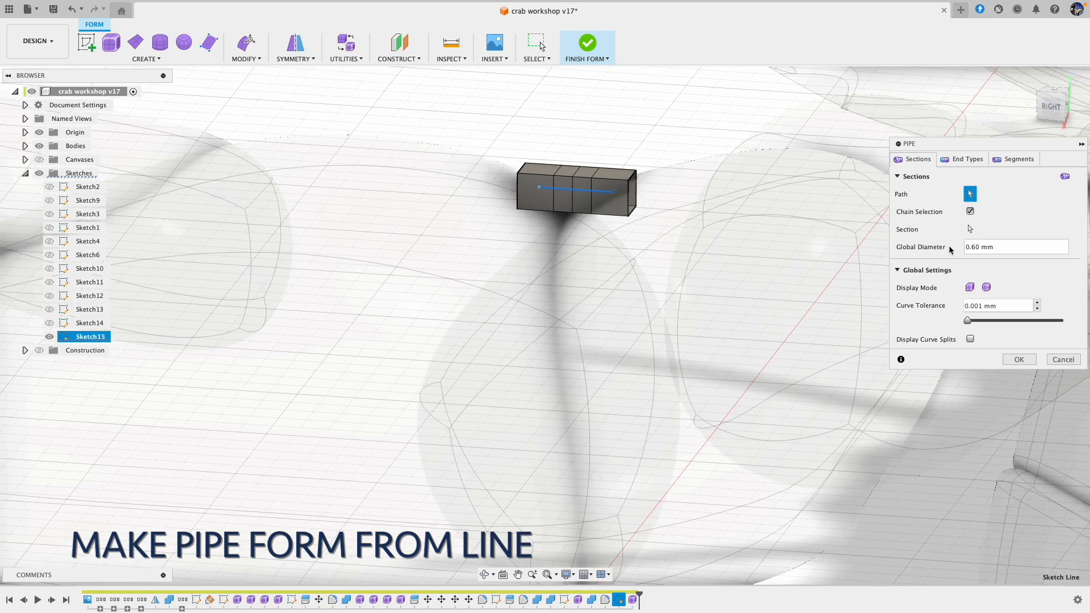
Step: Give the pipe square end types, smooth display and a low segment density
{"action": "left_click", "coordinate": [964, 159]}
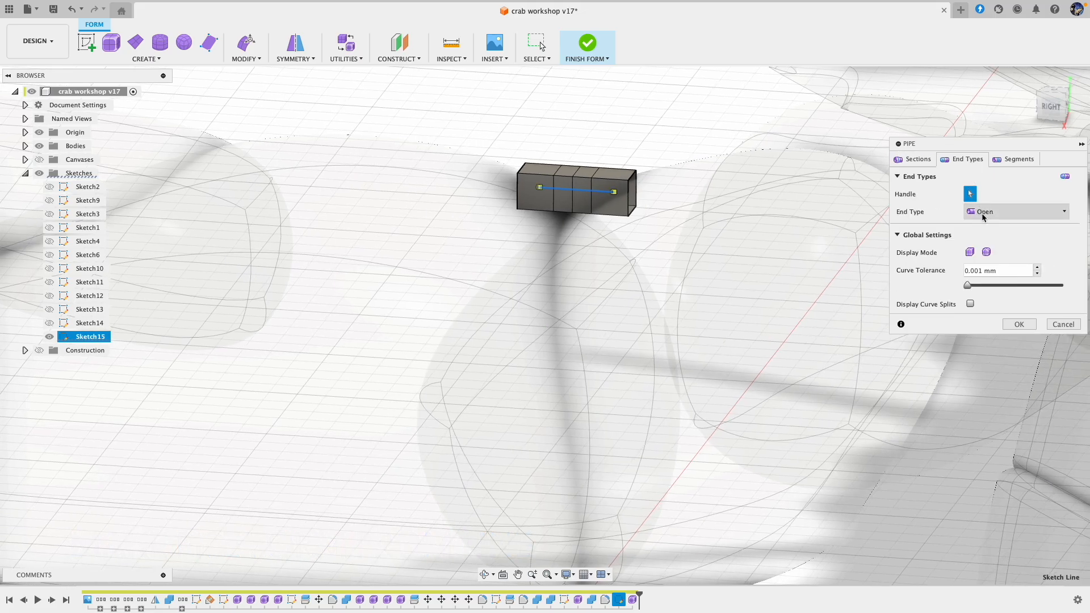
{"action": "left_click", "coordinate": [988, 251]}
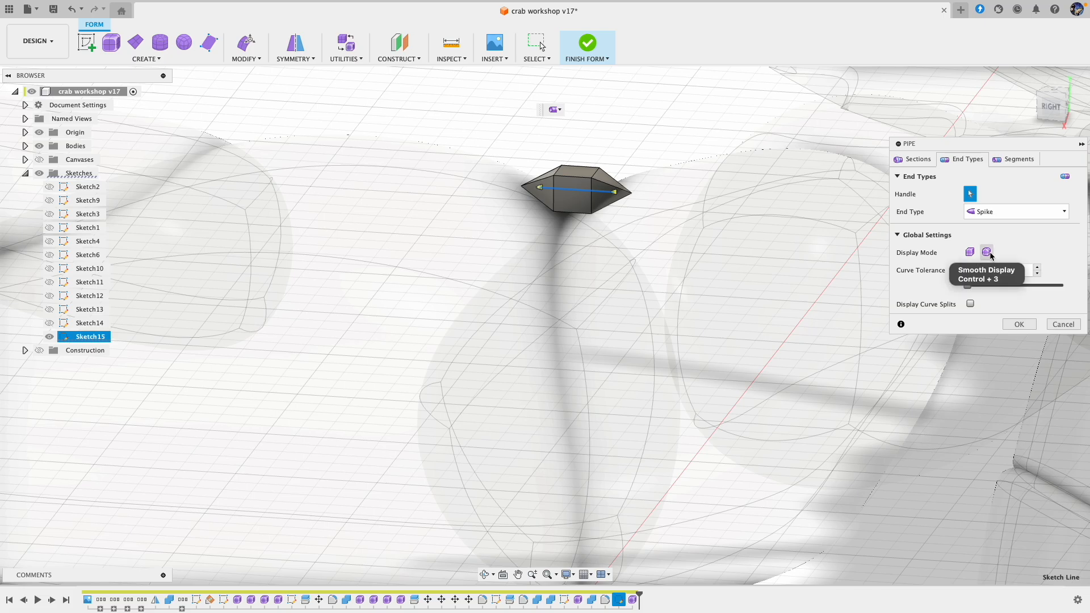
{"action": "left_click", "coordinate": [996, 228]}
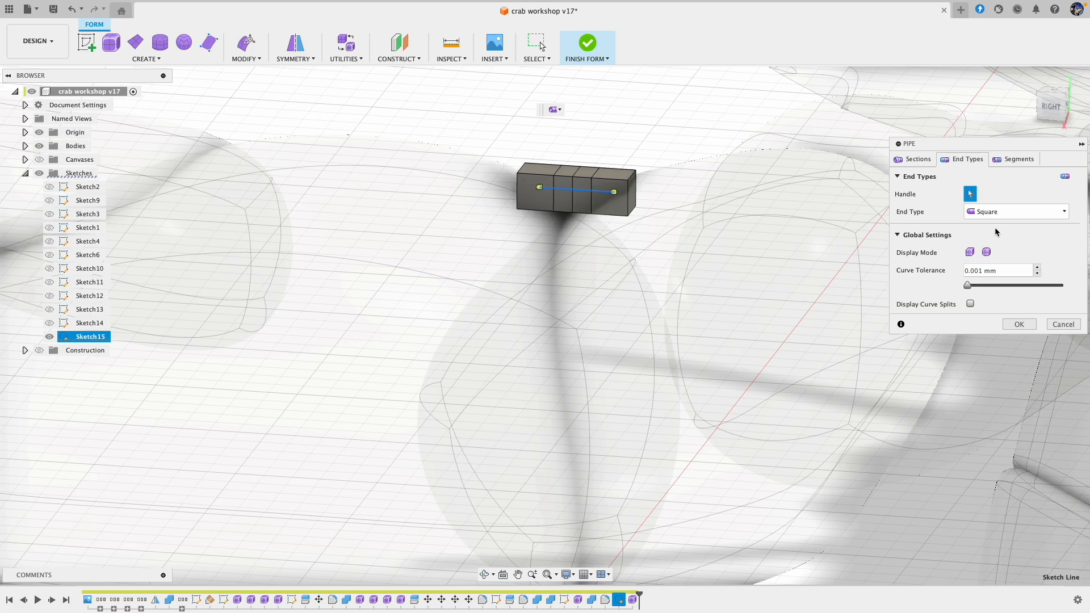
{"action": "left_click", "coordinate": [987, 253]}
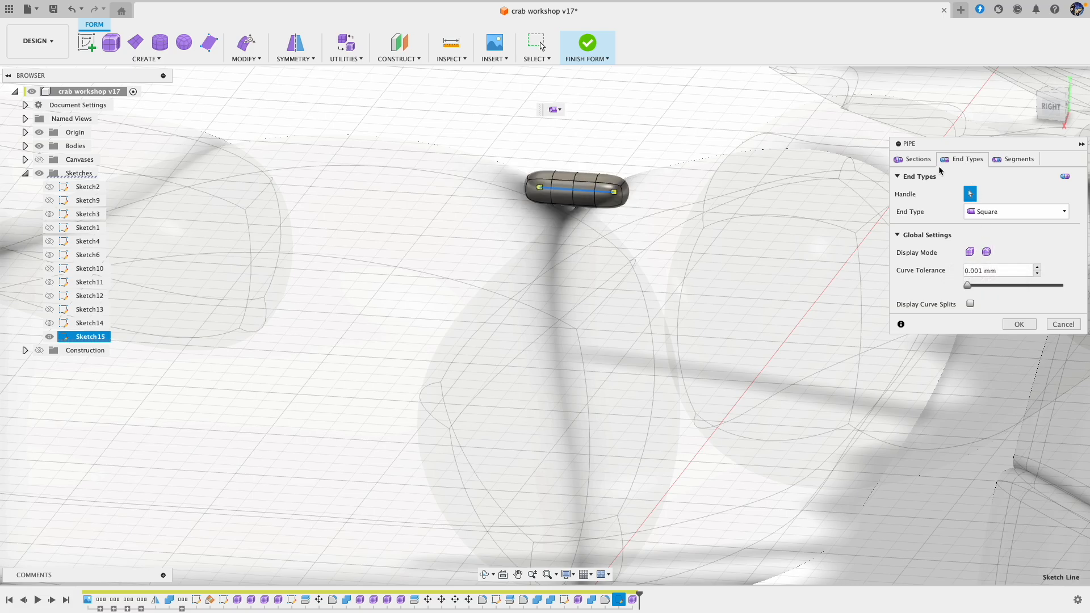
{"action": "left_click", "coordinate": [1017, 160]}
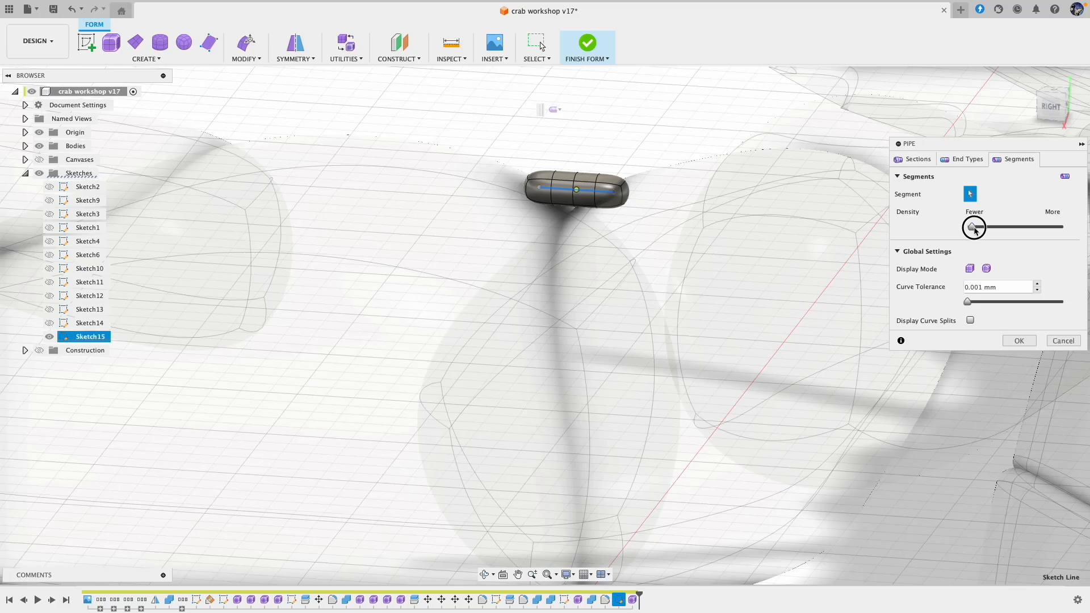
Step: Taper the pipe into a spike by setting its outer section's diameter to 0.30 mm, and complete the pipe
{"action": "left_click", "coordinate": [915, 160]}
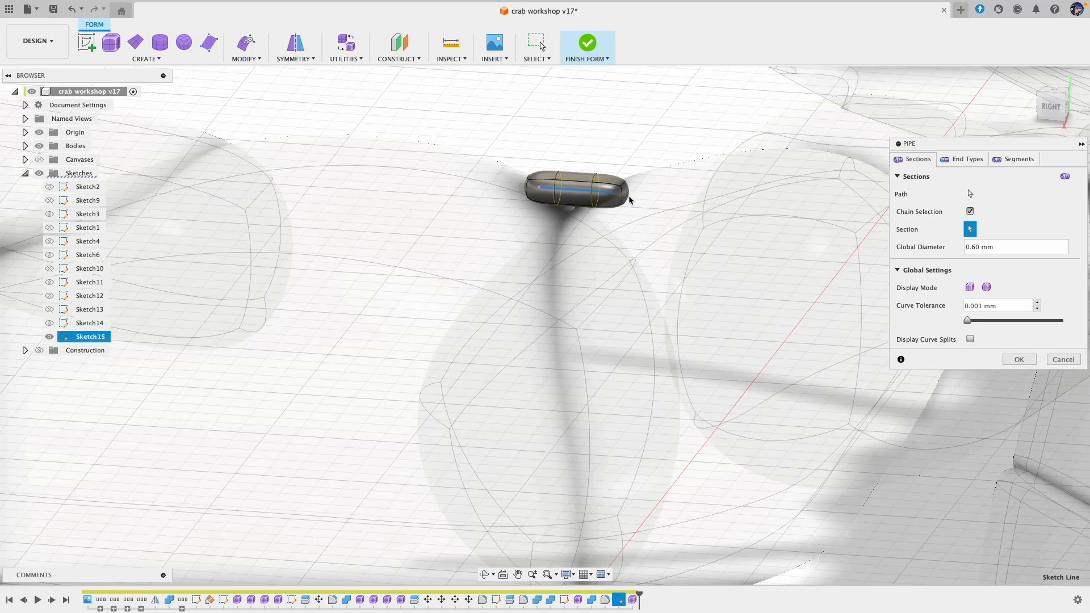
{"action": "left_click", "coordinate": [557, 208]}
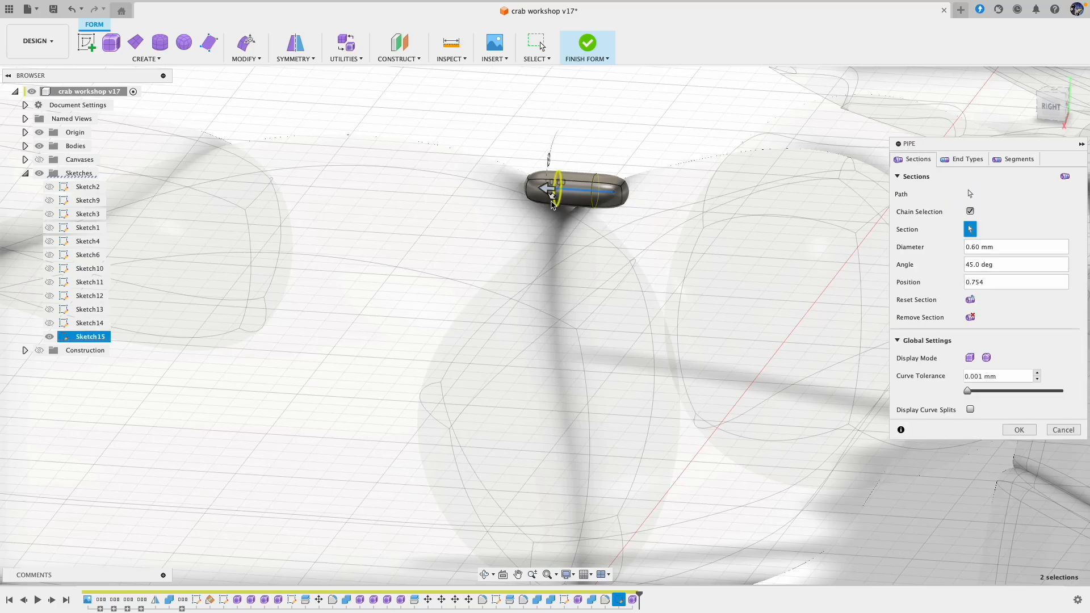
{"action": "left_click_drag", "start_coordinate": [554, 194], "coordinate": [555, 193]}
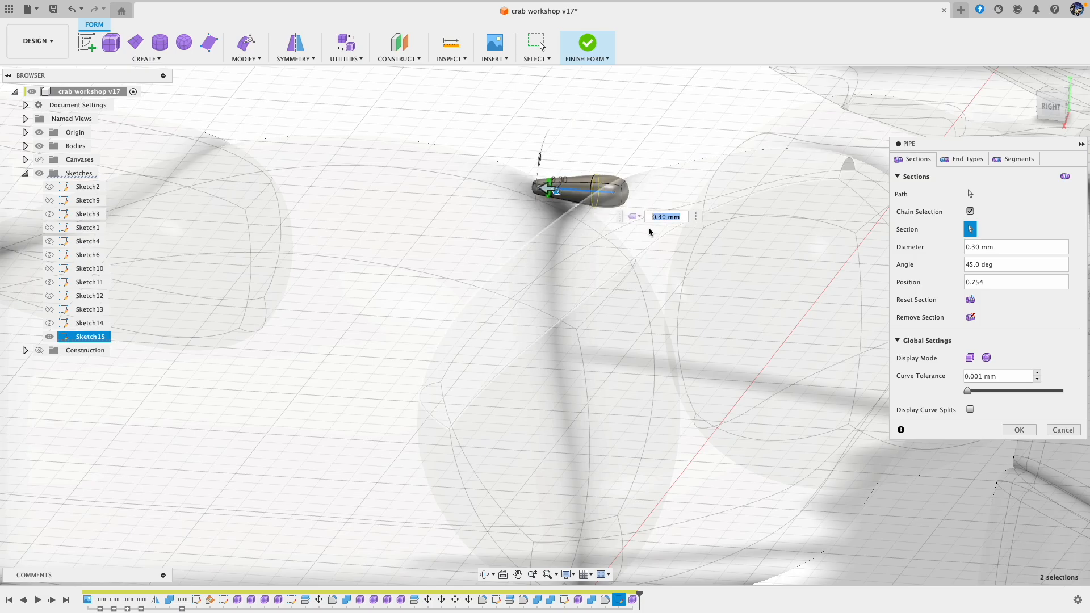
{"action": "middle_click_drag", "start_coordinate": [649, 232], "coordinate": [845, 361], "text": "shift"}
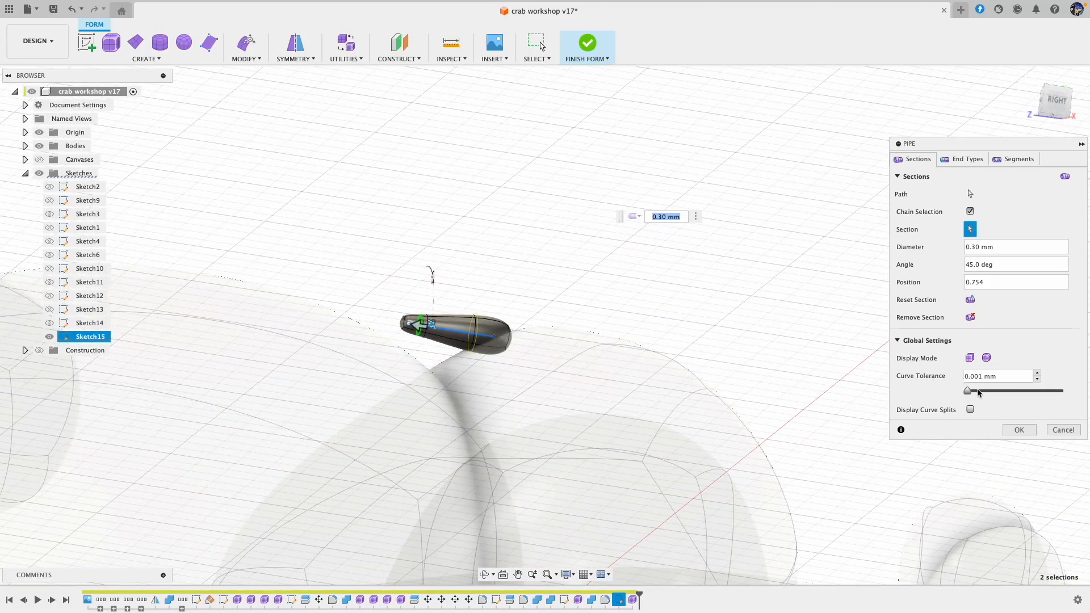
{"action": "left_click", "coordinate": [1029, 434]}
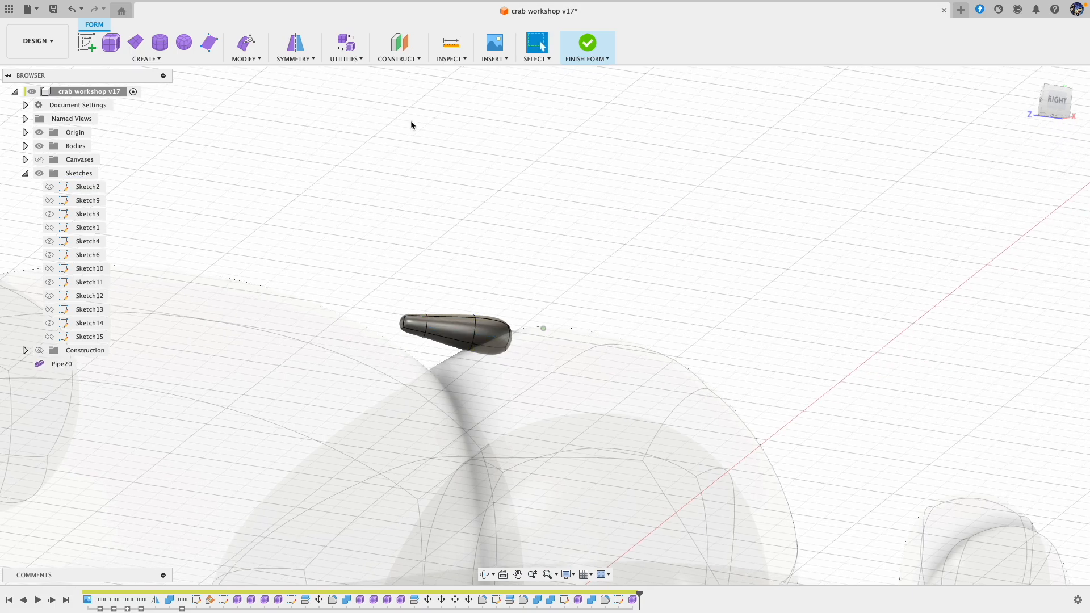
Step: Rotate the spike's tip faces -20 degrees and its base faces about -15 degrees, and finish the form
{"action": "left_click", "coordinate": [245, 43]}
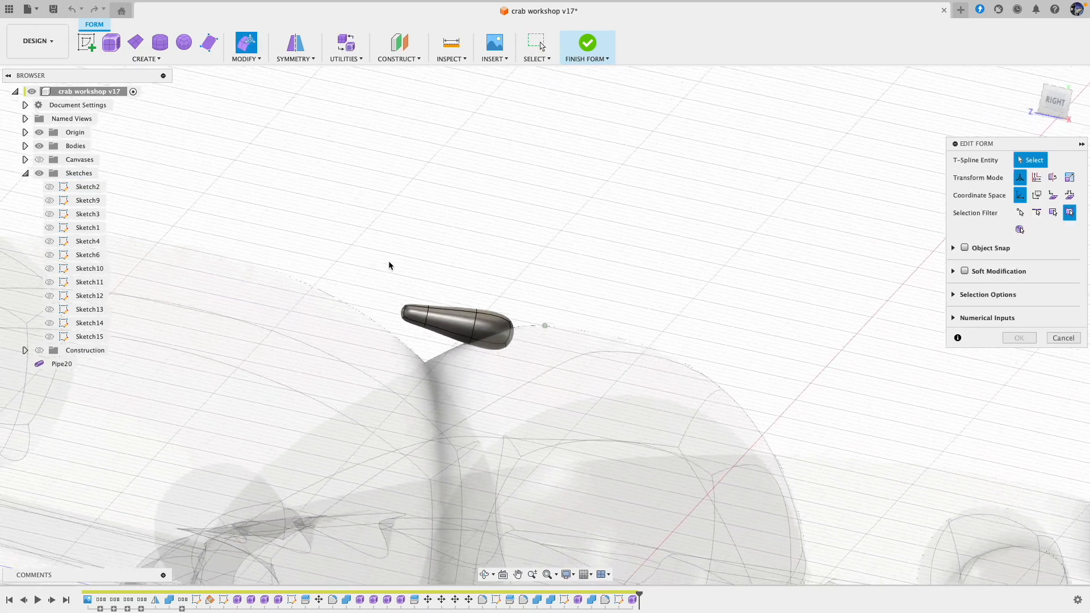
{"action": "left_click_drag", "start_coordinate": [451, 344], "coordinate": [454, 343]}
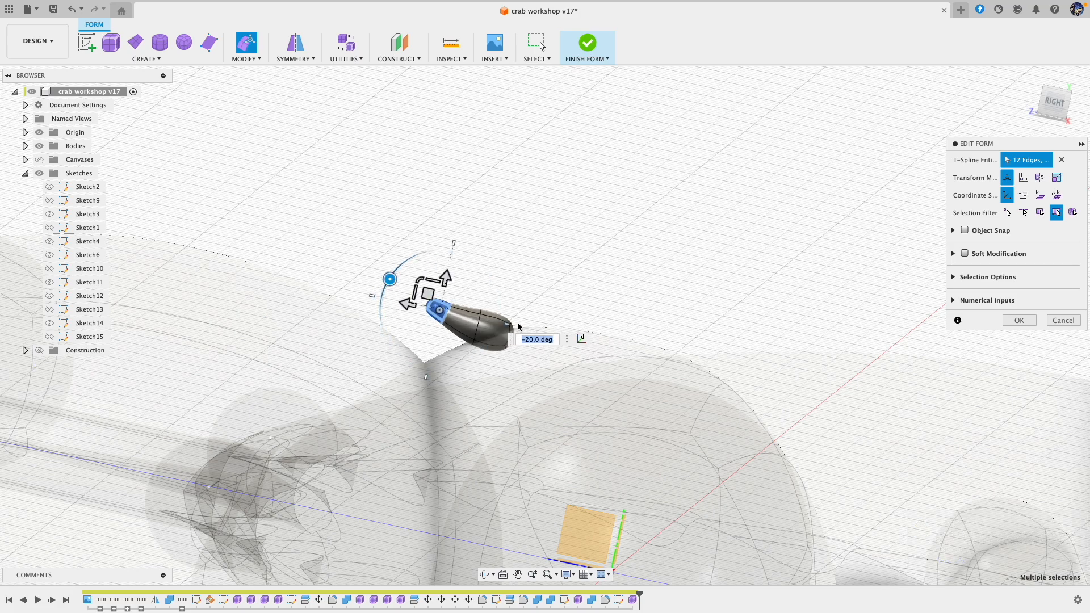
{"action": "left_click_drag", "start_coordinate": [495, 381], "coordinate": [496, 379]}
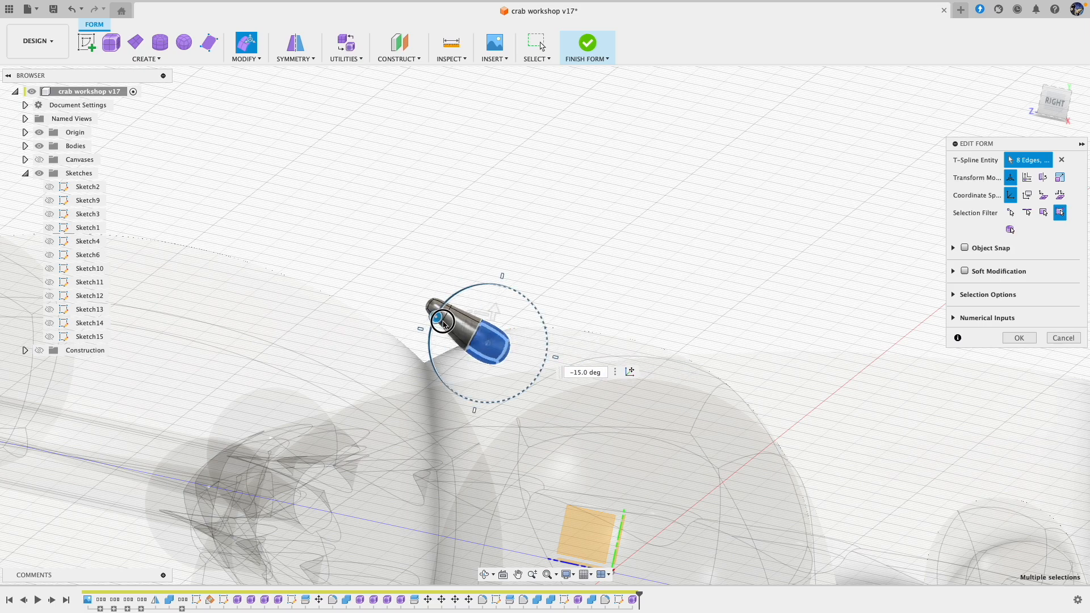
{"action": "left_click", "coordinate": [588, 44]}
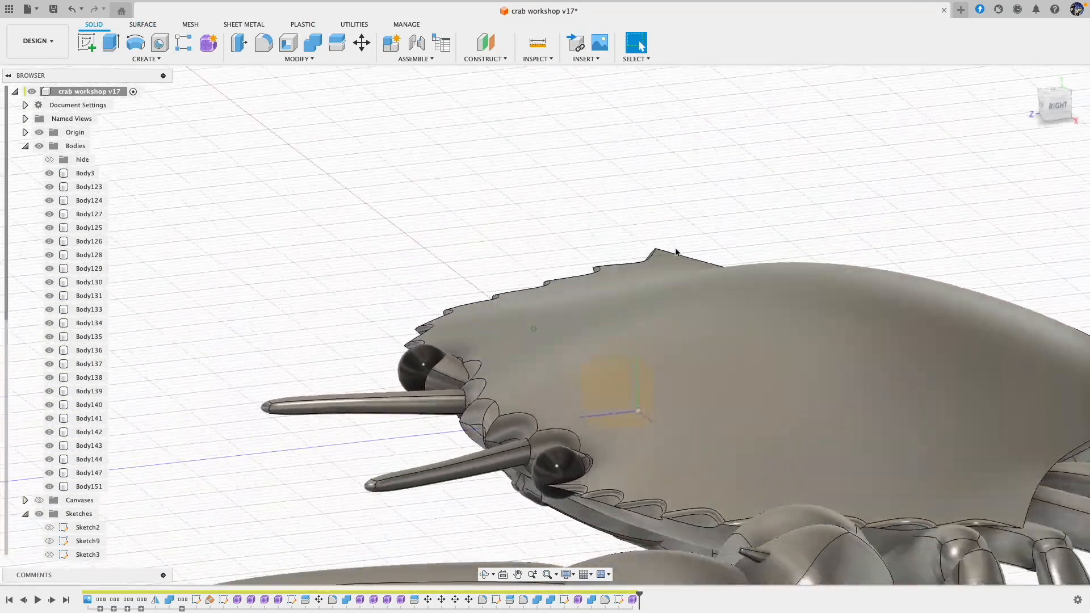
Step: Reopen the wrist spike's form and shift one of its base faces slightly to reshape the base
{"action": "middle_click_drag", "start_coordinate": [676, 251], "coordinate": [667, 377], "text": "shift"}
{"action": "scroll", "coordinate": [666, 377], "scroll_direction": "right", "scroll_amount": 10, "text": "shift"}
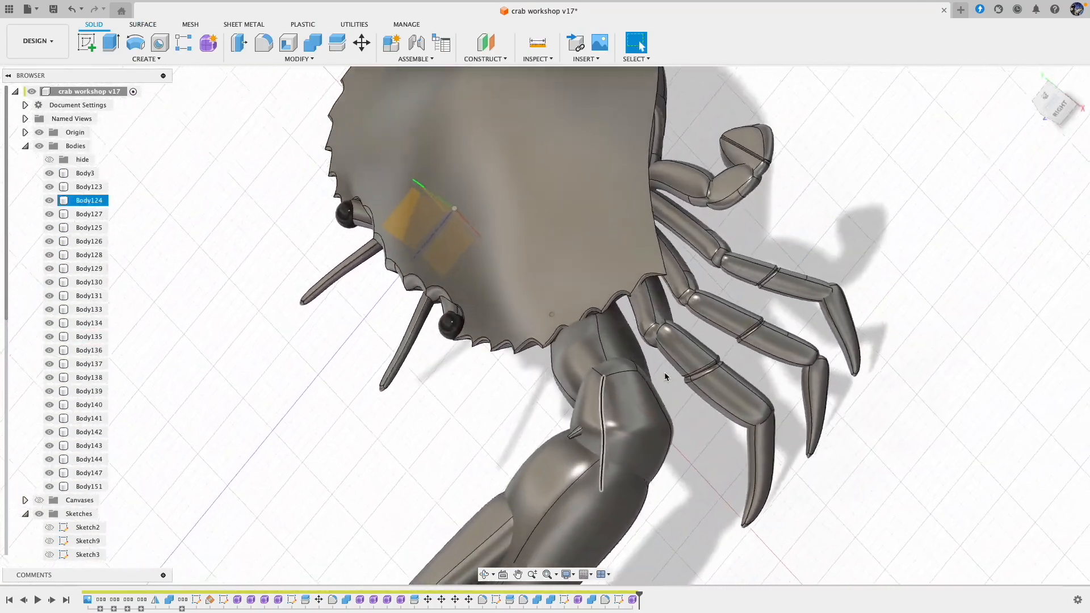
{"action": "scroll", "coordinate": [667, 377], "scroll_direction": "down", "scroll_amount": 10, "text": "shift"}
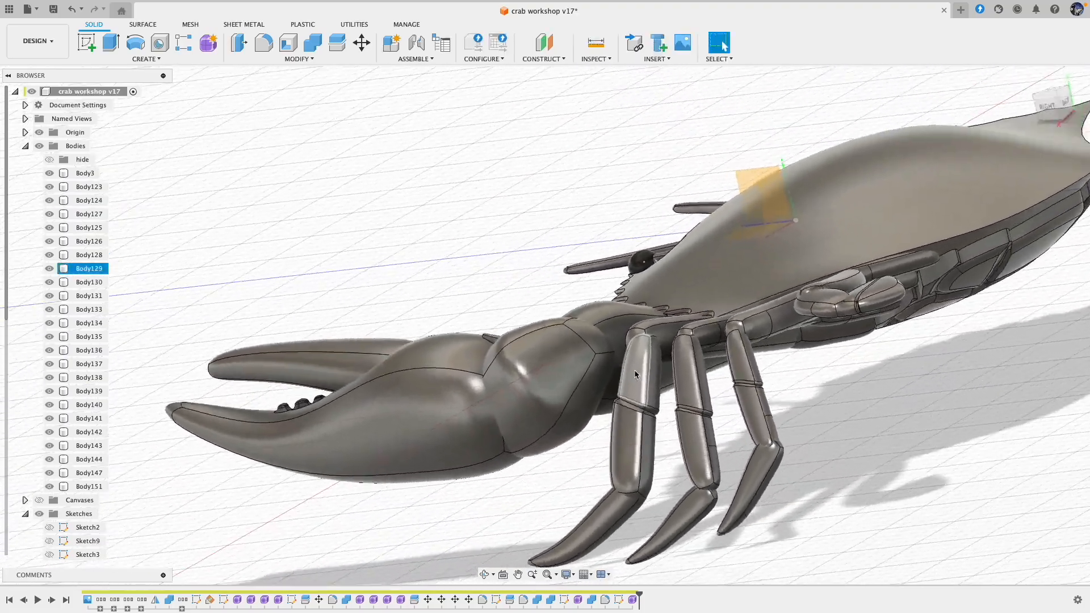
{"action": "scroll", "coordinate": [639, 372], "scroll_direction": "up", "scroll_amount": 4, "text": "shift"}
{"action": "scroll", "coordinate": [567, 372], "scroll_direction": "up", "scroll_amount": 4, "text": "shift"}
{"action": "scroll", "coordinate": [545, 361], "scroll_direction": "up", "scroll_amount": 2}
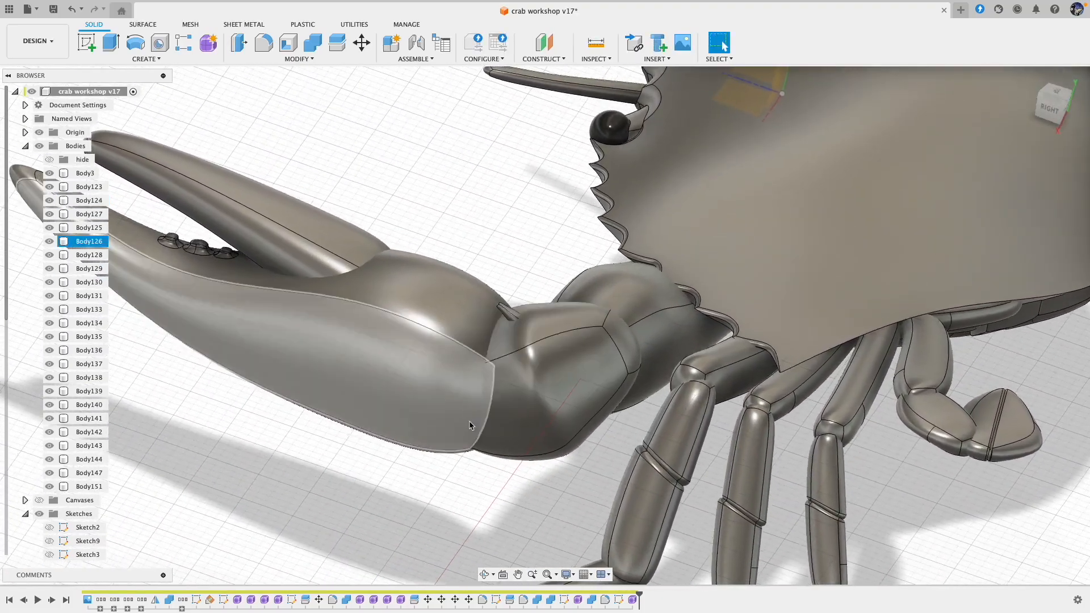
{"action": "double_click", "coordinate": [629, 601]}
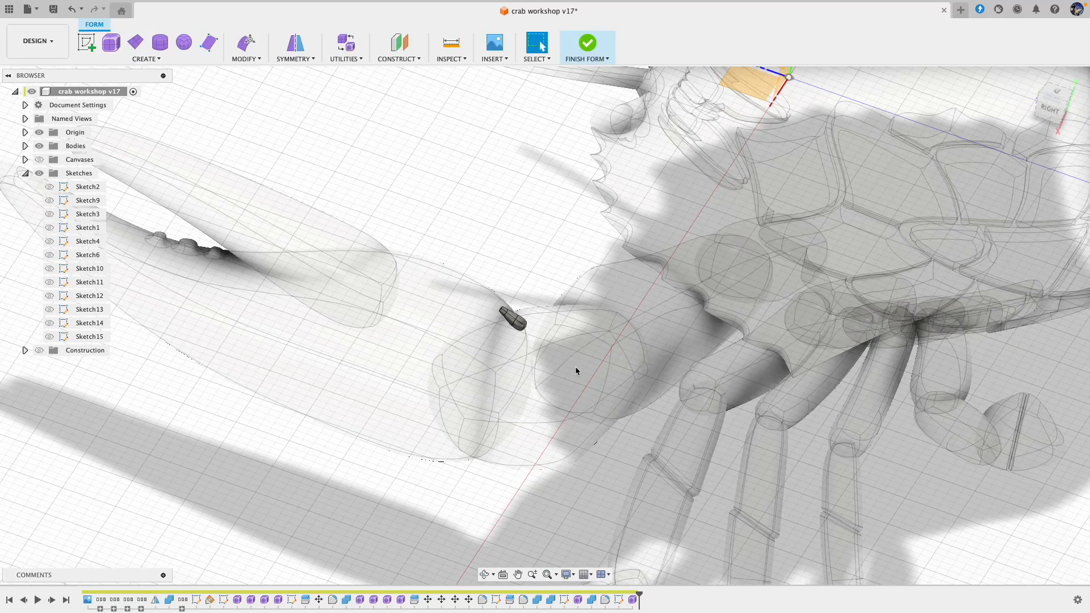
{"action": "left_click", "coordinate": [253, 50]}
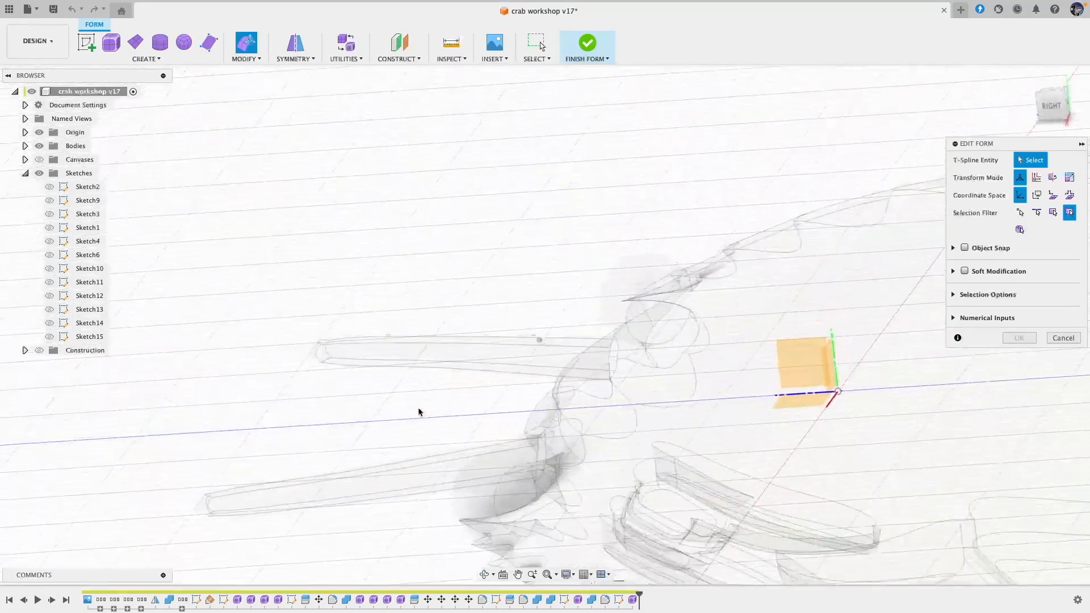
{"action": "left_click", "coordinate": [424, 357]}
{"action": "middle_click_drag", "start_coordinate": [424, 360], "coordinate": [500, 267], "text": "shift"}
{"action": "left_click", "coordinate": [516, 261]}
{"action": "left_click", "coordinate": [506, 263]}
{"action": "left_click_drag", "start_coordinate": [499, 249], "coordinate": [507, 246]}
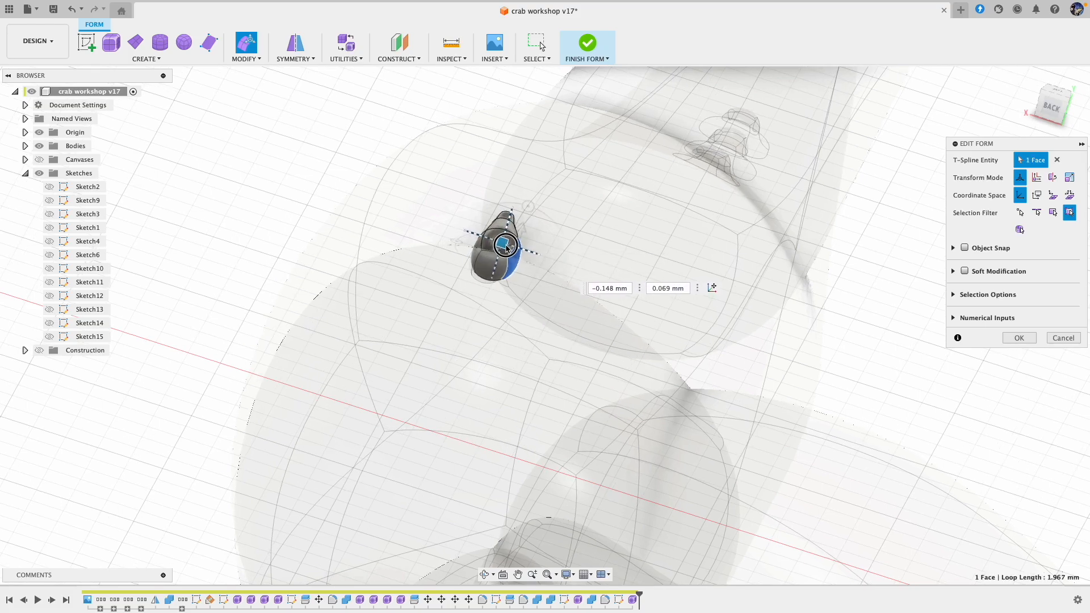
Step: Move the face on the other side of the spike's base by about 0.101 mm and 0.036 mm, and finish the form
{"action": "middle_click_drag", "start_coordinate": [499, 248], "coordinate": [414, 311], "text": "shift"}
{"action": "left_click", "coordinate": [413, 311]}
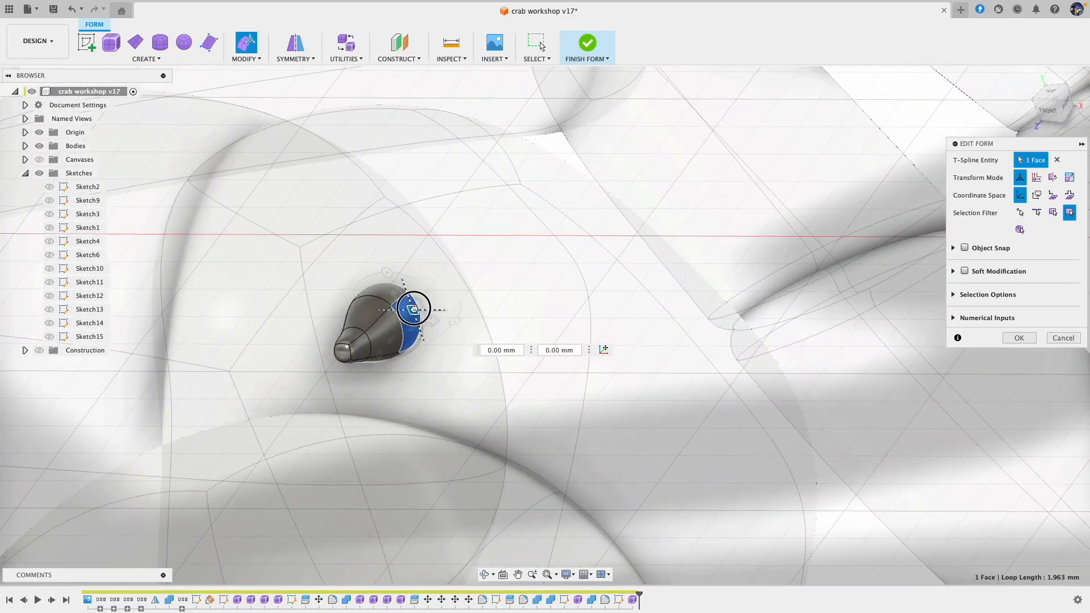
{"action": "middle_click_drag", "start_coordinate": [468, 315], "coordinate": [562, 162], "text": "shift"}
{"action": "scroll", "coordinate": [561, 161], "scroll_direction": "left", "scroll_amount": 10, "text": "shift"}
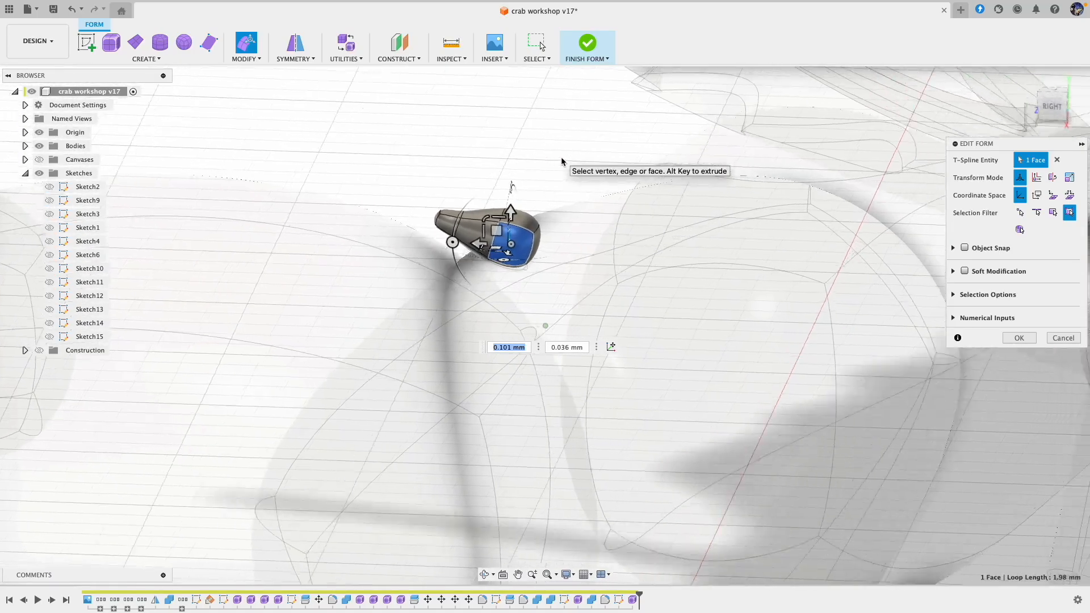
{"action": "scroll", "coordinate": [561, 162], "scroll_direction": "right", "scroll_amount": 10, "text": "shift"}
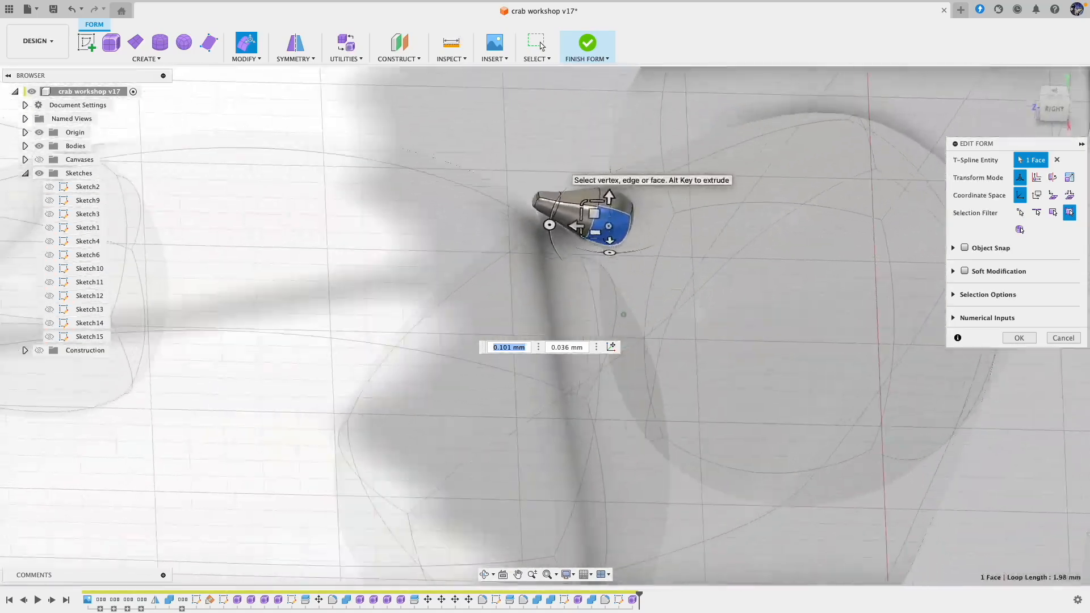
{"action": "scroll", "coordinate": [573, 171], "scroll_direction": "left", "scroll_amount": 15, "text": "shift"}
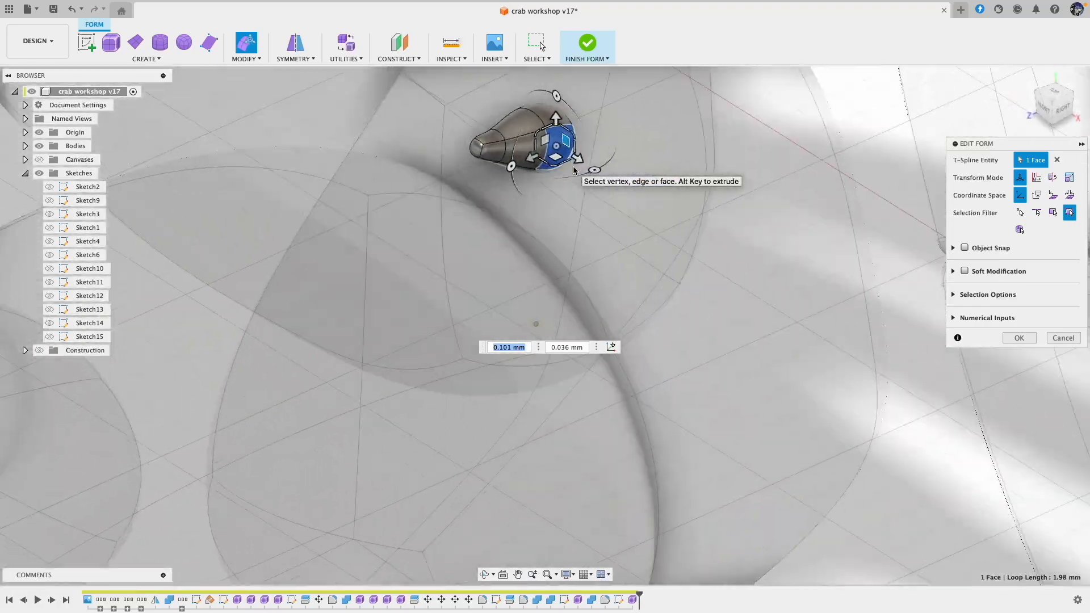
{"action": "scroll", "coordinate": [574, 171], "scroll_direction": "right", "scroll_amount": 10, "text": "shift"}
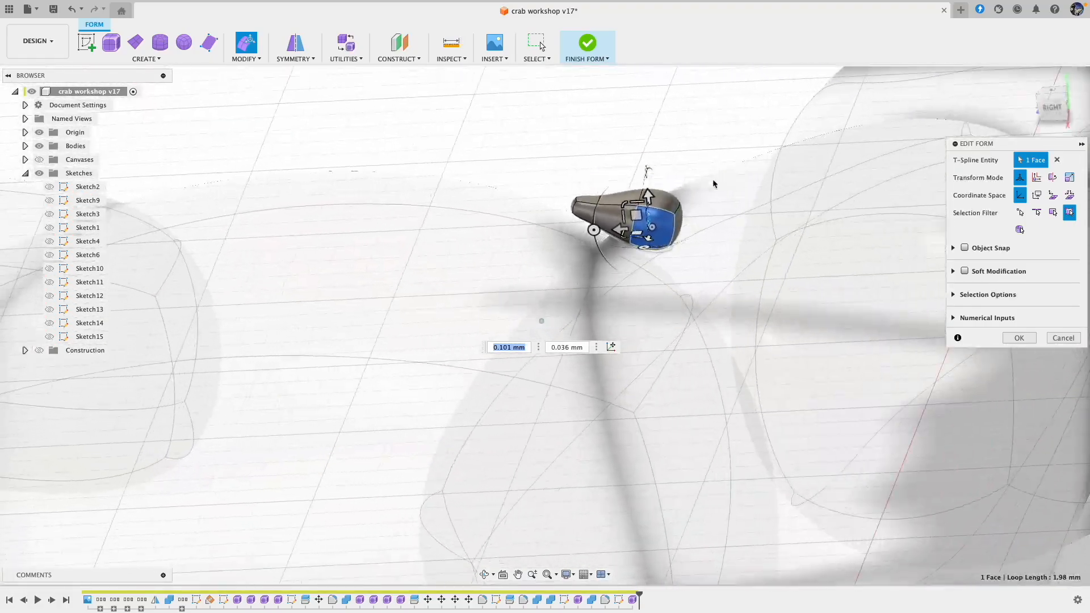
{"action": "left_click", "coordinate": [1028, 342]}
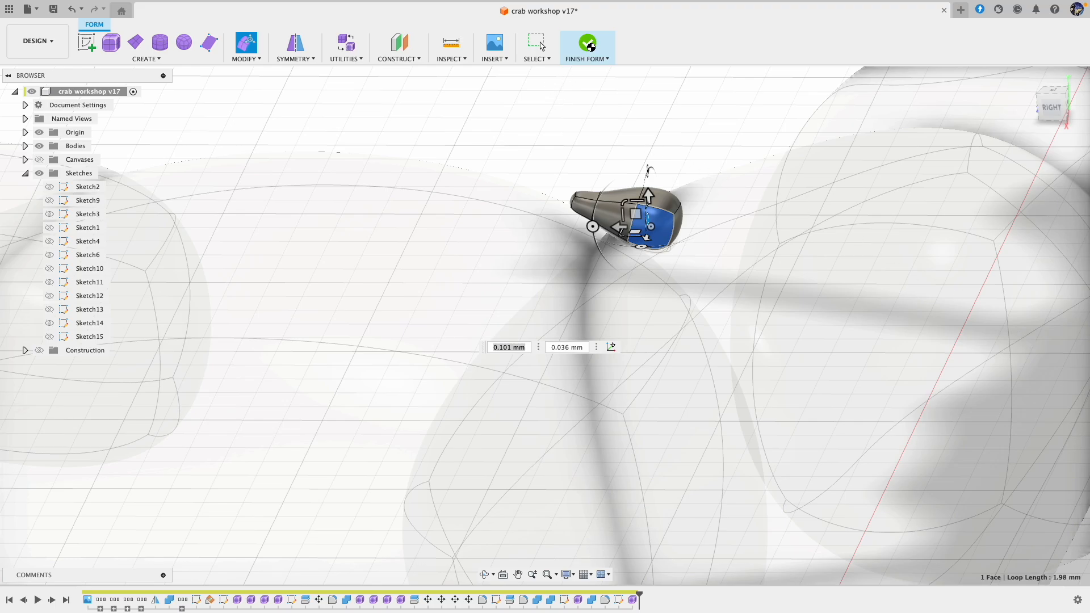
{"action": "left_click", "coordinate": [588, 44]}
Step: Combine the spike with the wrist segment as a join
{"action": "key", "text": "f"}
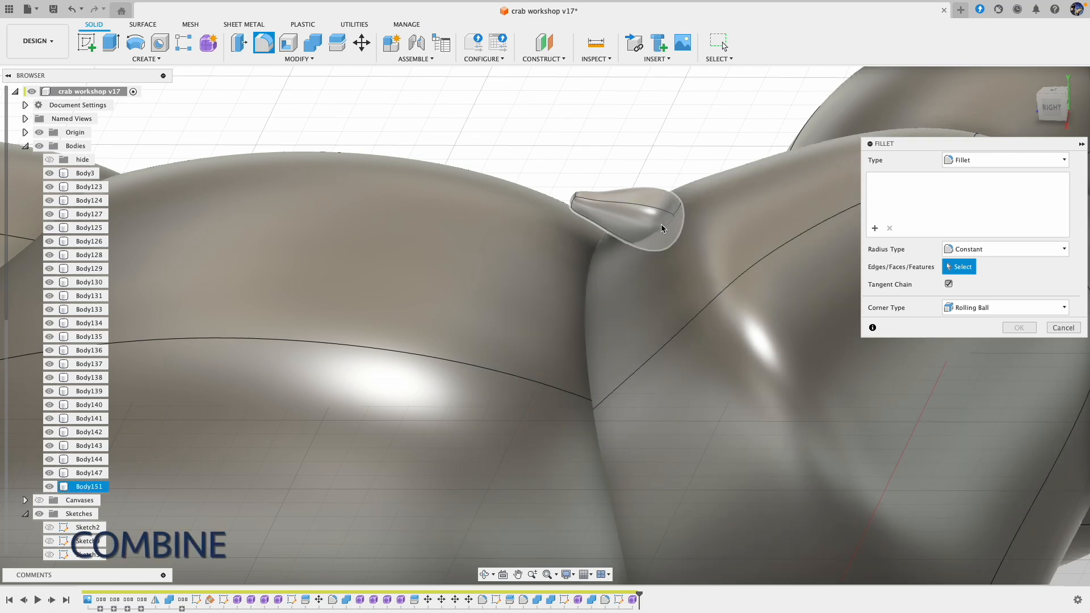
{"action": "left_click", "coordinate": [1064, 328]}
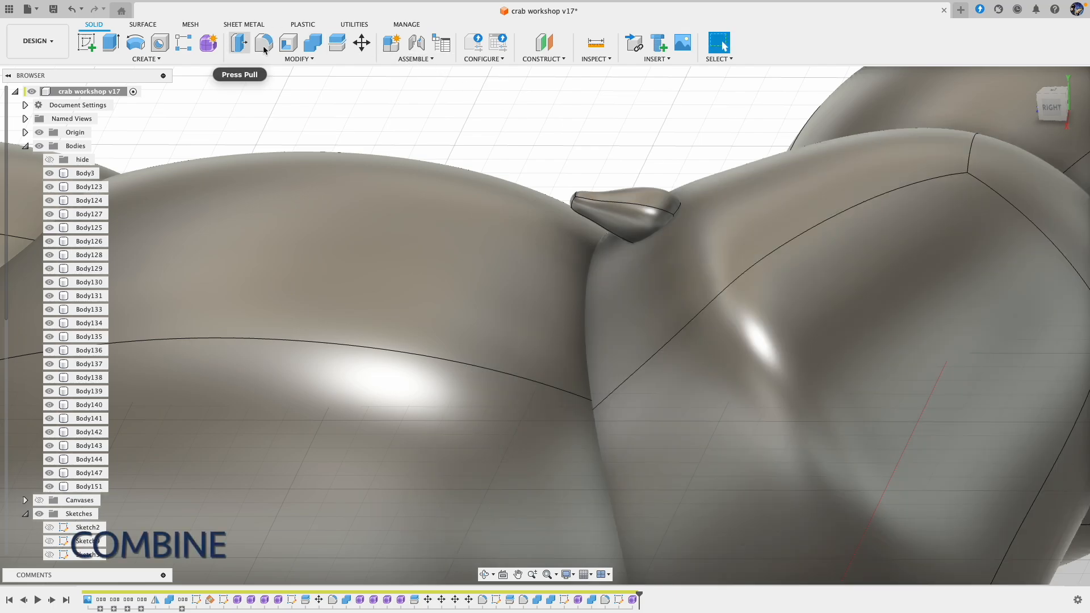
{"action": "left_click", "coordinate": [313, 43]}
{"action": "left_click", "coordinate": [724, 339]}
{"action": "left_click", "coordinate": [615, 200]}
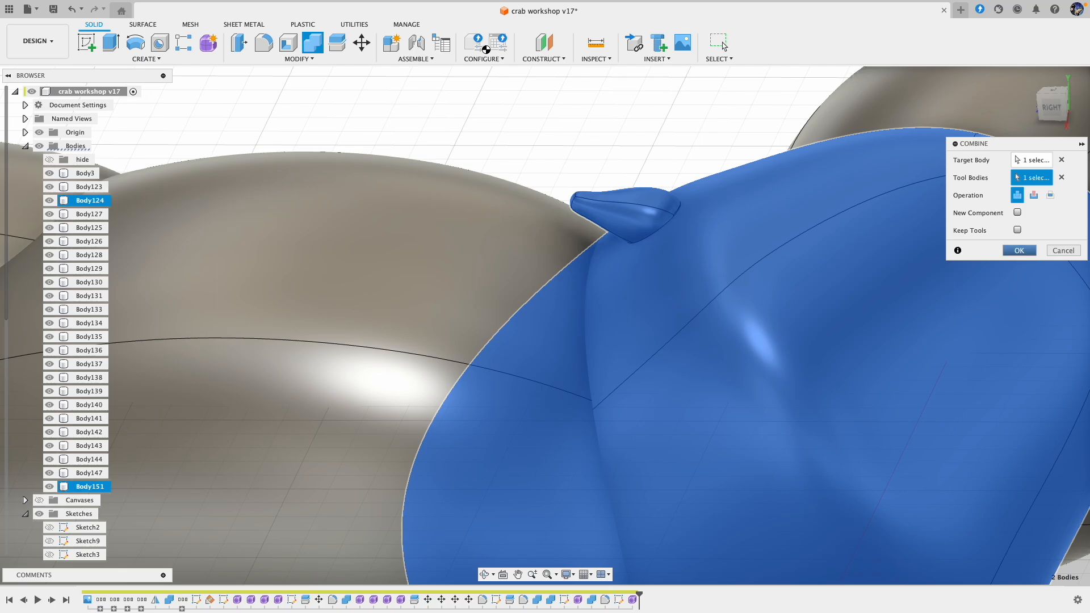
{"action": "key", "text": "Return"}
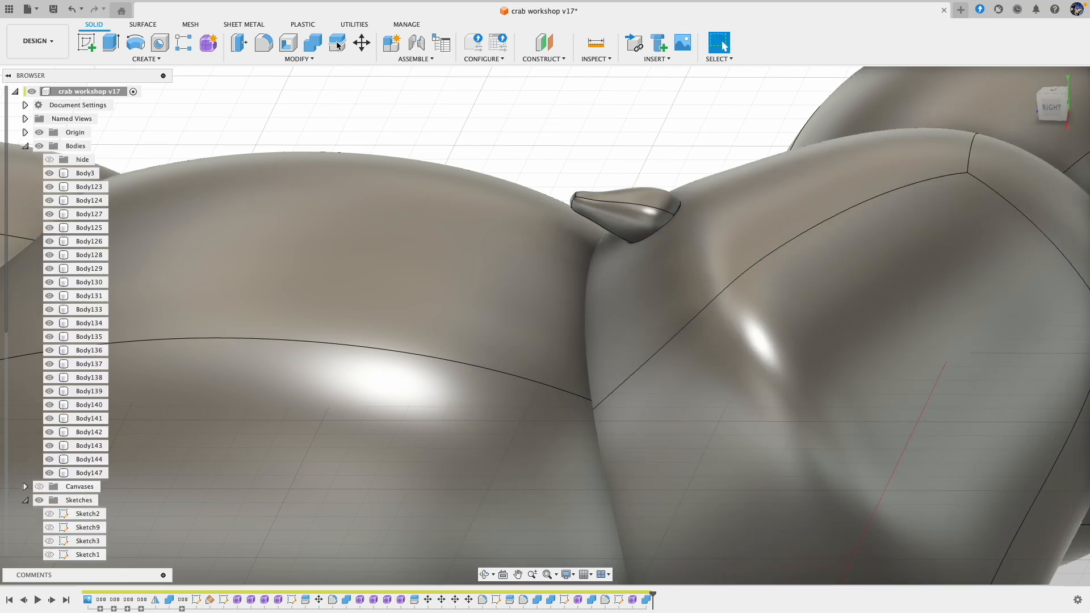
Step: Fillet the edge where the spike meets the wrist segment with a 1 mm radius
{"action": "key", "text": "f"}
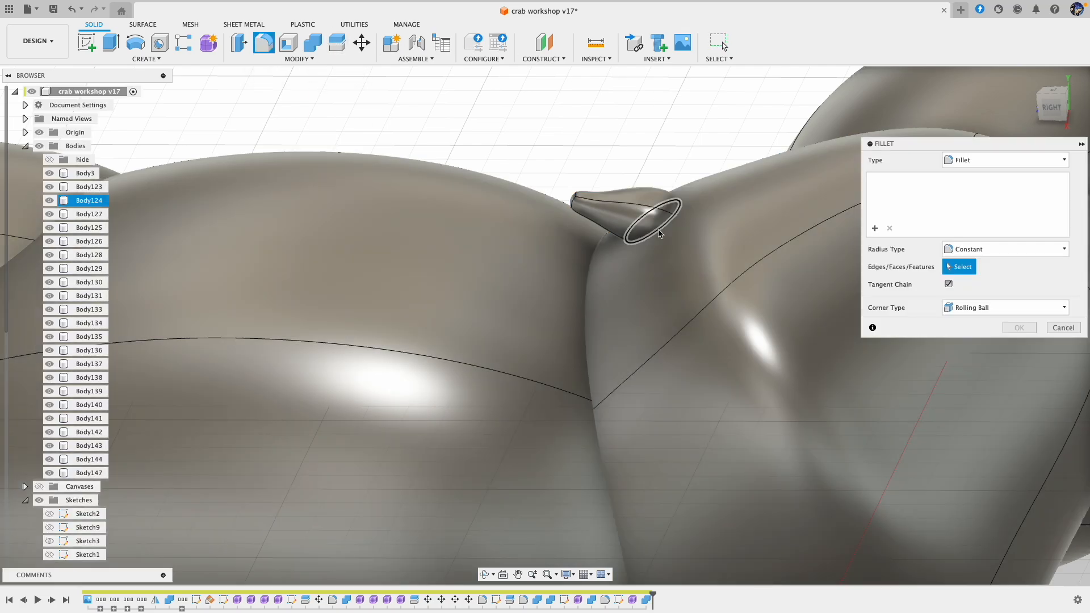
{"action": "left_click", "coordinate": [659, 225]}
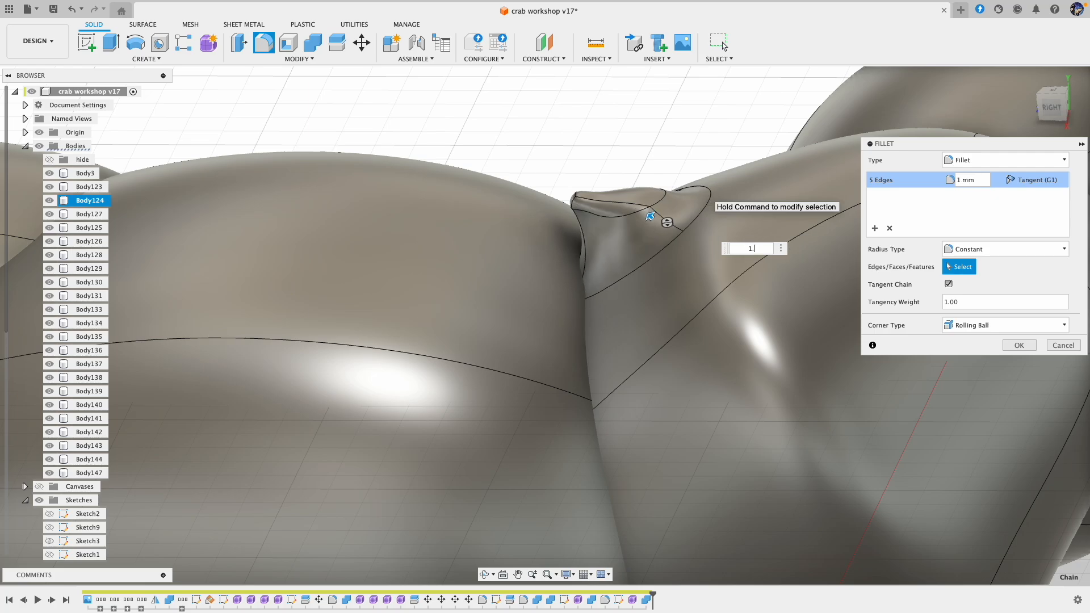
{"action": "left_click", "coordinate": [1019, 346]}
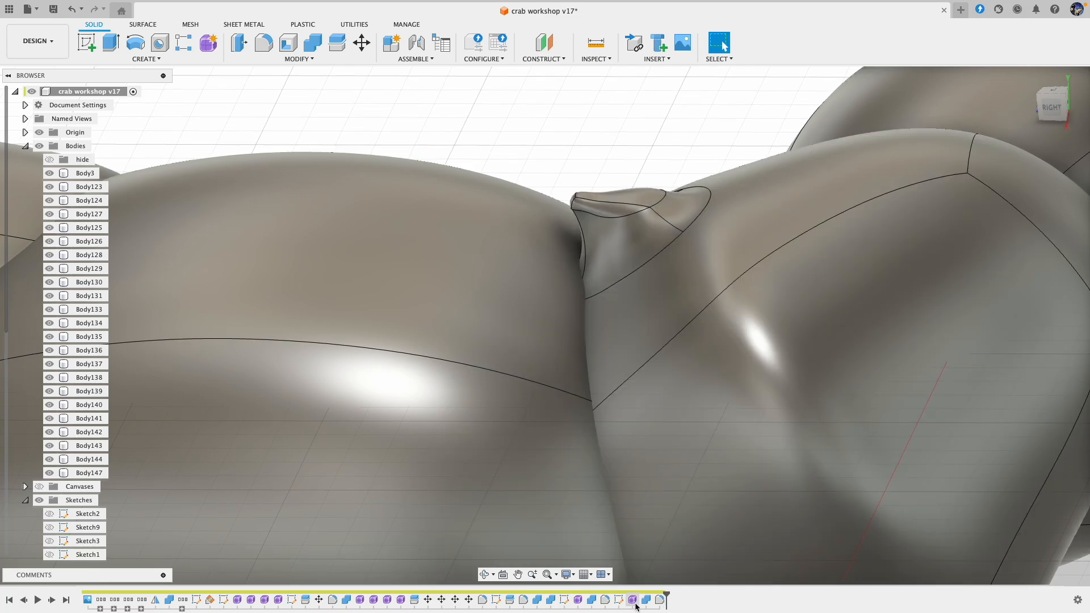
Step: Reopen the spike's form, pull its upper base face slightly outward from the tip, and finish the form
{"action": "double_click", "coordinate": [634, 600]}
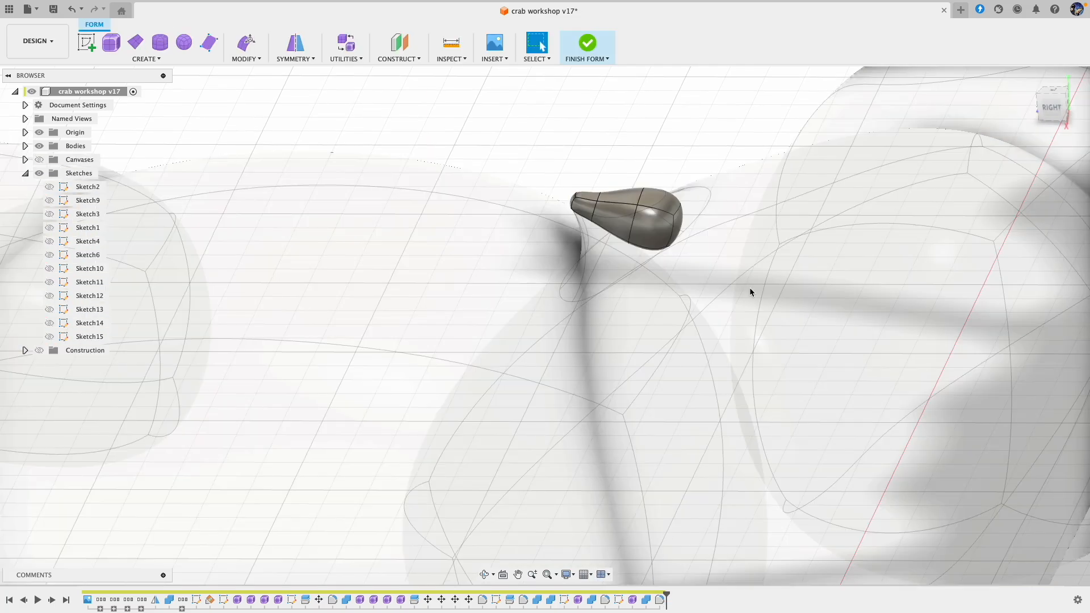
{"action": "left_click", "coordinate": [248, 51]}
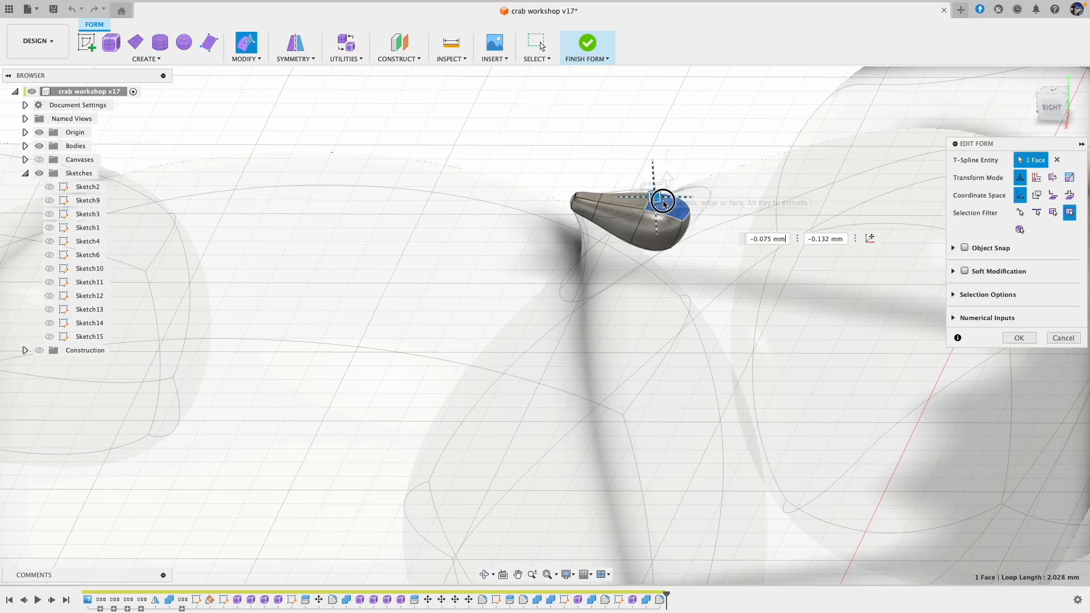
{"action": "left_click", "coordinate": [594, 43]}
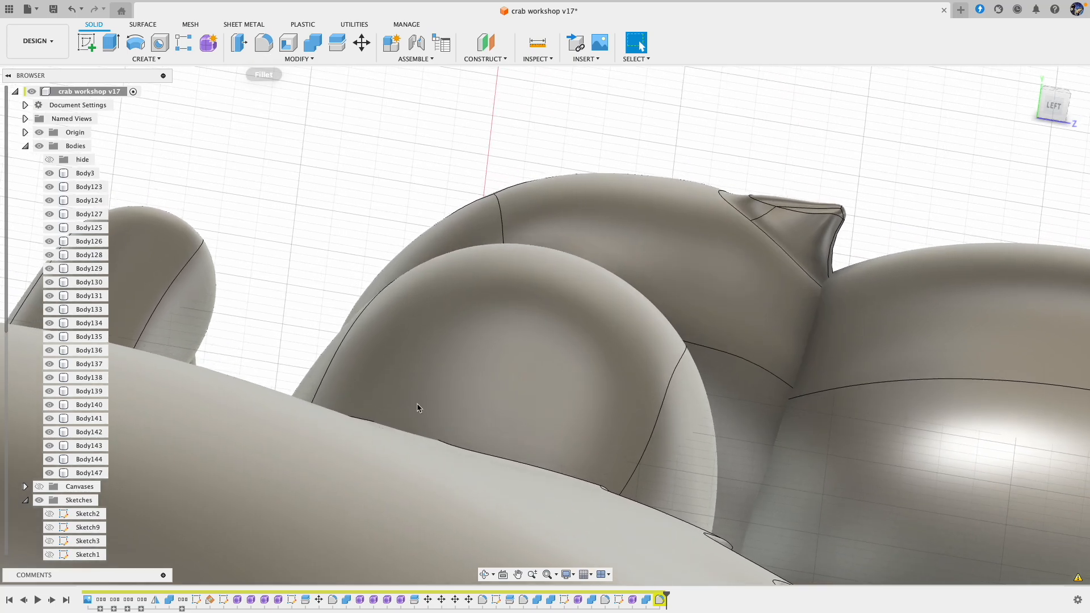
Step: Reopen the spike's form, move its rear base face about 0.038 mm and -0.665 mm away from the tip, and finish the form
{"action": "double_click", "coordinate": [634, 600]}
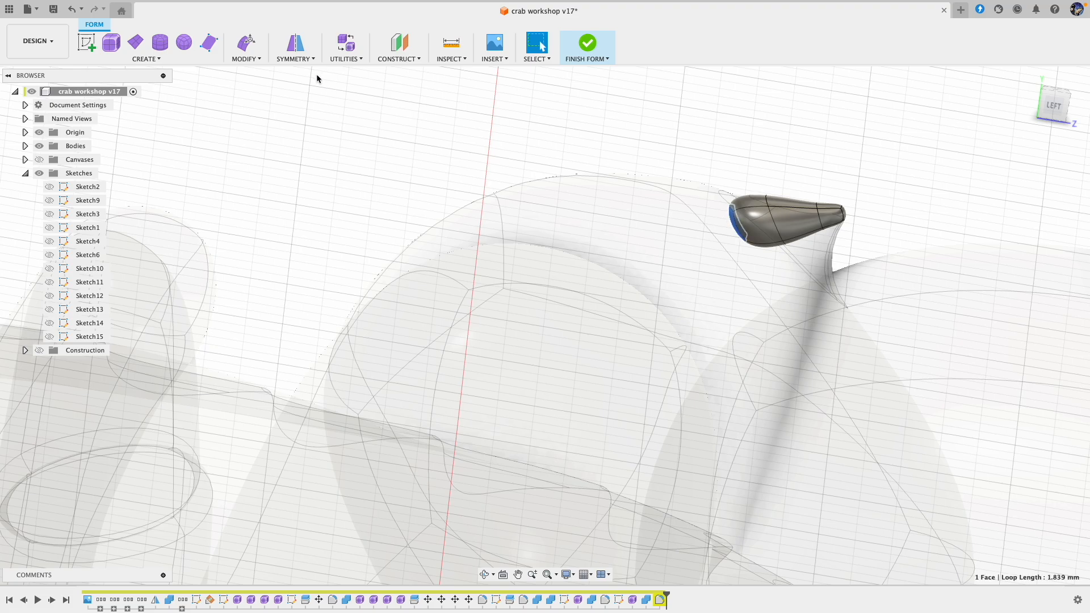
{"action": "left_click", "coordinate": [248, 44]}
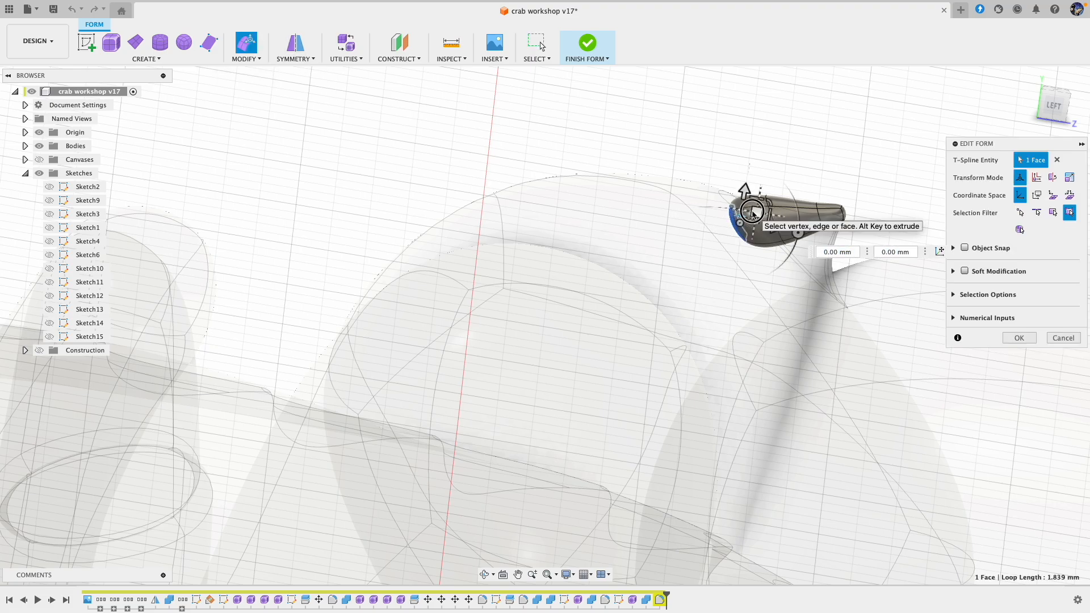
{"action": "left_click_drag", "start_coordinate": [755, 213], "coordinate": [706, 211]}
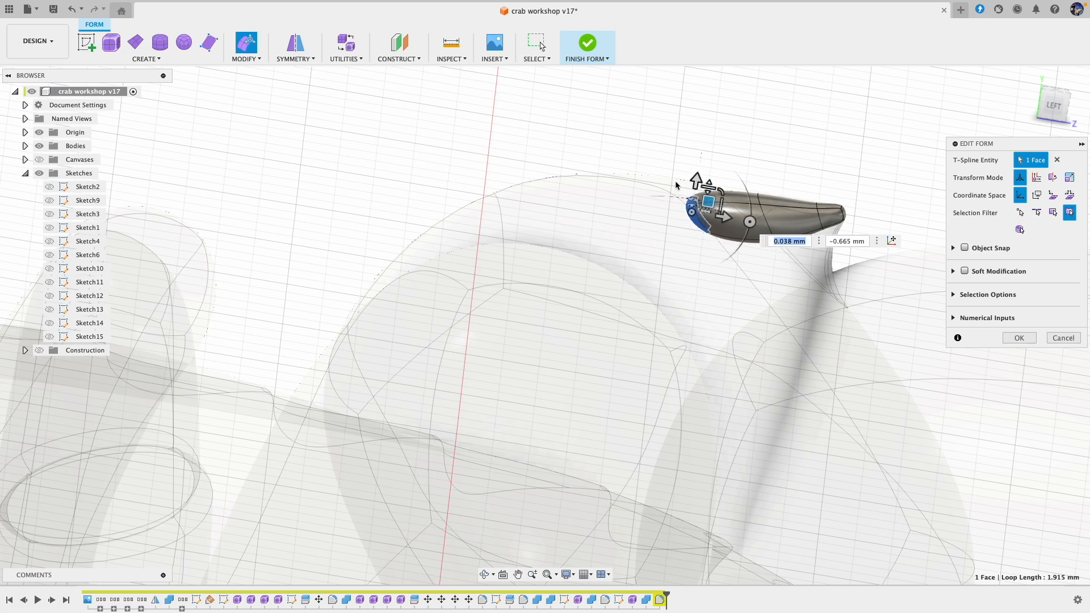
{"action": "left_click", "coordinate": [587, 44]}
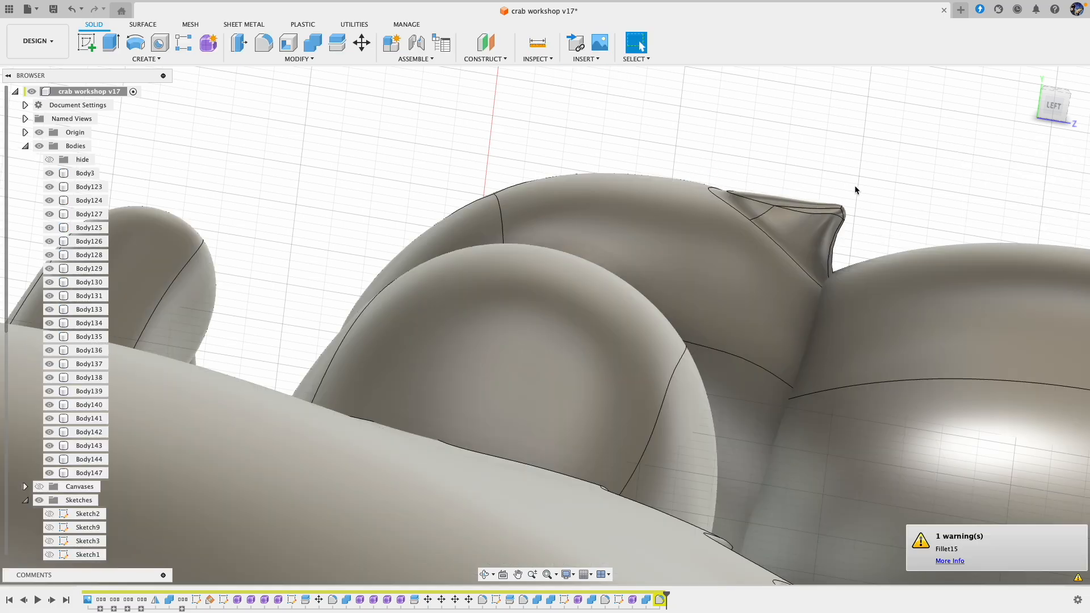
Step: Edit the fillet at the spike's base and set its radius to 1.3 mm
{"action": "double_click", "coordinate": [660, 599]}
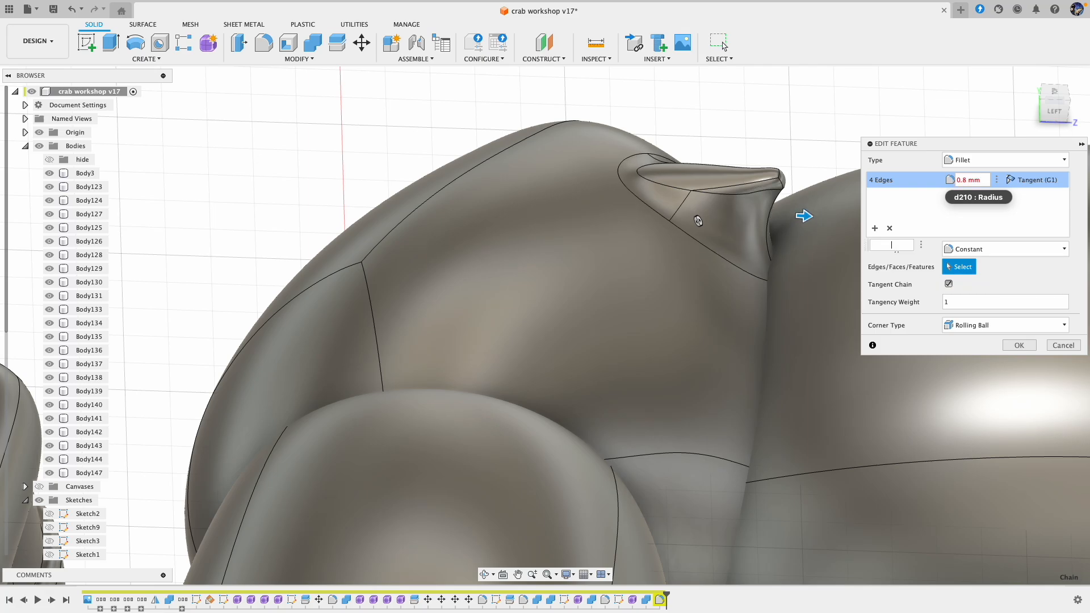
{"action": "key", "text": "Return"}
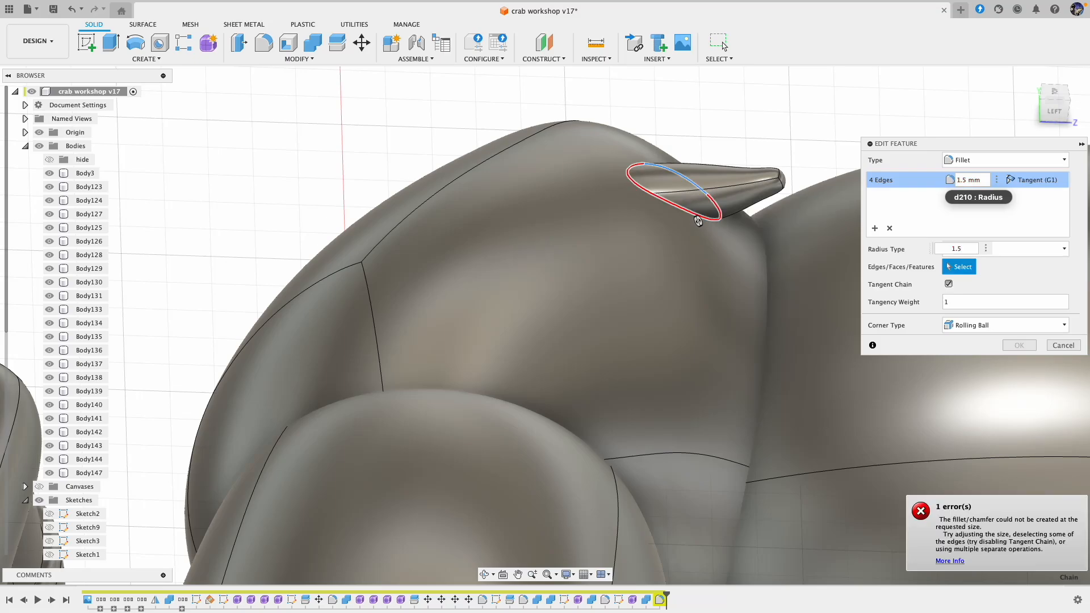
{"action": "type", "text": "1.3"}
{"action": "key", "text": "Return"}
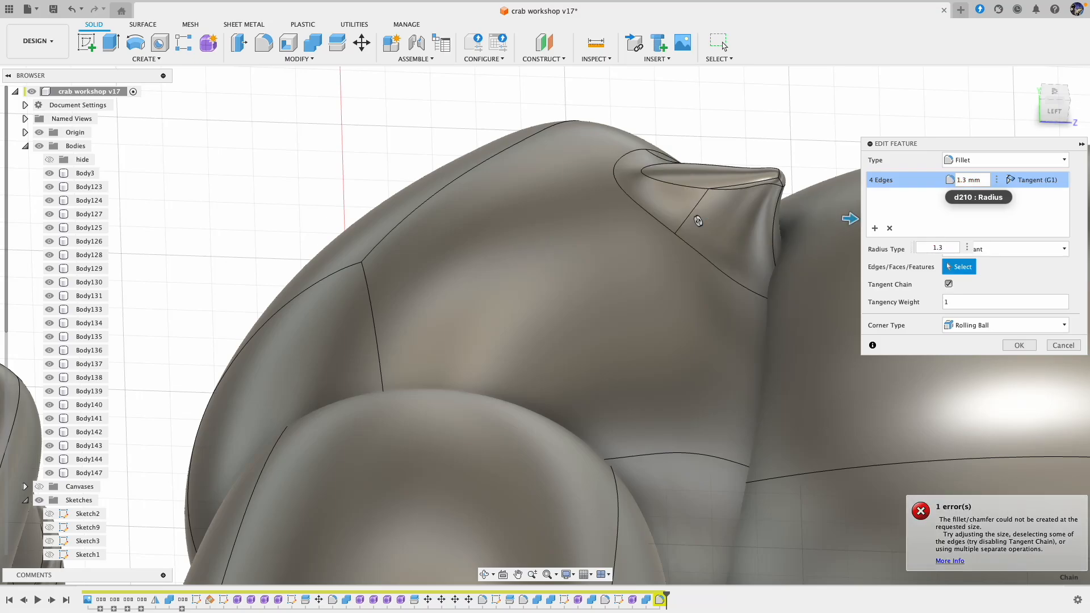
{"action": "left_click", "coordinate": [1022, 347]}
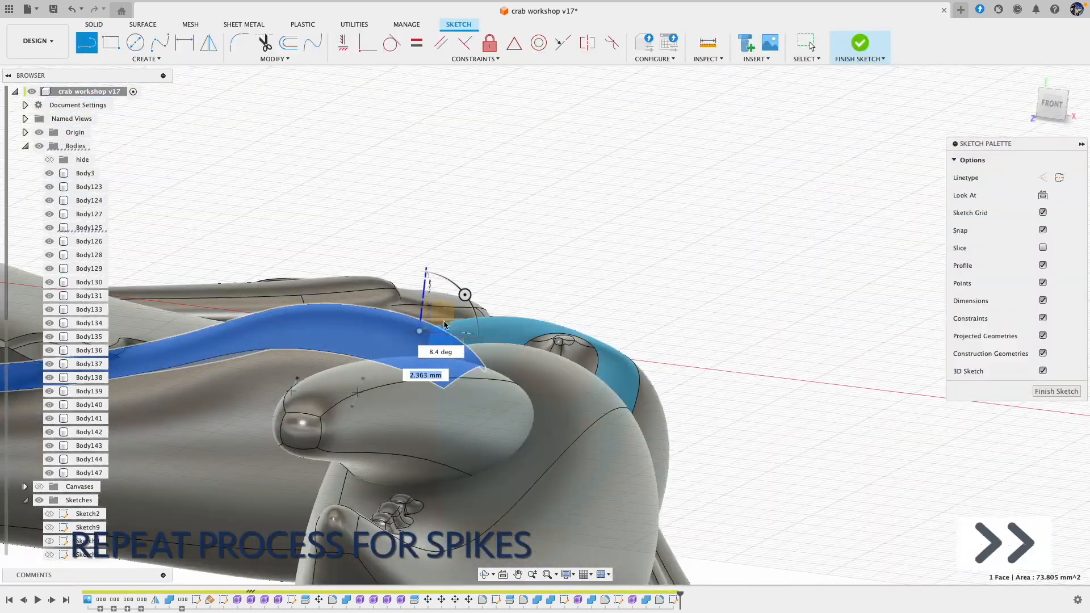
Step: Start a 3D sketch of short guide lines for additional spikes around the wrist joint, hiding Body130 for access
{"action": "middle_click_drag", "start_coordinate": [445, 325], "coordinate": [571, 148], "text": "shift"}
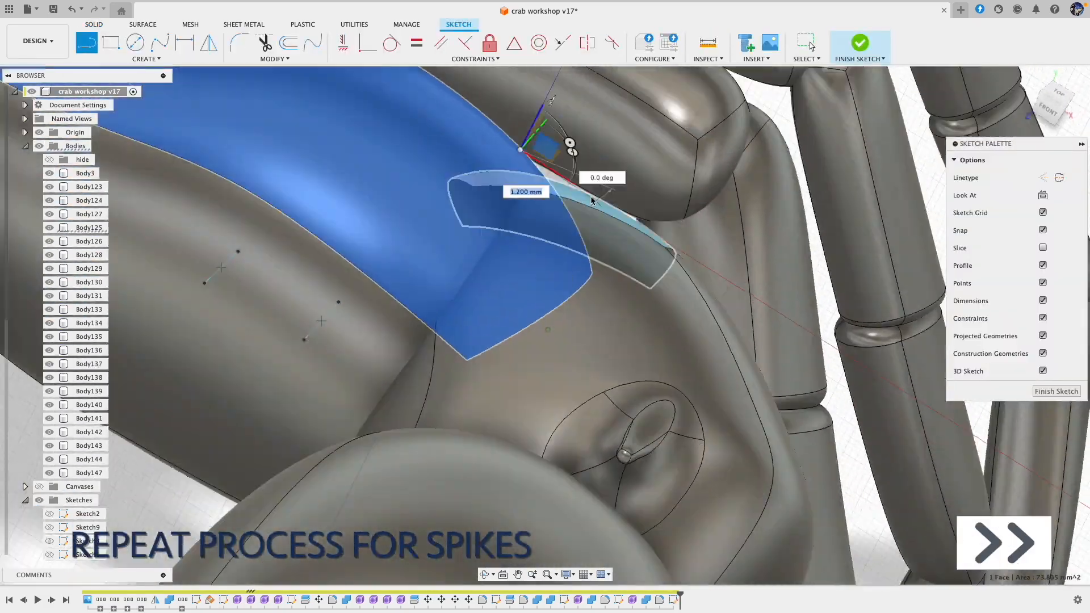
{"action": "key", "text": "ctrl+z"}
{"action": "left_click", "coordinate": [49, 282]}
{"action": "left_click", "coordinate": [544, 205]}
{"action": "middle_click_drag", "start_coordinate": [580, 188], "coordinate": [553, 302], "text": "shift"}
{"action": "key", "text": "Escape"}
{"action": "middle_click_drag", "start_coordinate": [592, 567], "coordinate": [609, 436], "text": "shift"}
Step: Hide Body3, draw another short spike guide line in the 3D sketch, and finish the sketch
{"action": "left_click", "coordinate": [49, 173]}
{"action": "key", "text": "l"}
{"action": "left_click", "coordinate": [528, 369]}
{"action": "key", "text": "Escape"}
{"action": "mouse_move", "coordinate": [633, 348]}
{"action": "middle_mouse_down", "text": "shift"}
{"action": "mouse_move", "coordinate": [516, 419]}
{"action": "mouse_move", "coordinate": [574, 222]}
{"action": "mouse_move", "coordinate": [556, 234]}
{"action": "mouse_move", "coordinate": [574, 279]}
{"action": "mouse_move", "coordinate": [630, 341]}
{"action": "middle_mouse_up", "text": "shift"}
{"action": "left_click", "coordinate": [1056, 391]}
Step: Create a form with a pipe along the three short spike sketch lines
{"action": "left_click", "coordinate": [111, 43]}
{"action": "left_click", "coordinate": [25, 146]}
{"action": "left_click", "coordinate": [431, 350]}
{"action": "left_click", "coordinate": [588, 379]}
{"action": "left_click", "coordinate": [603, 406]}
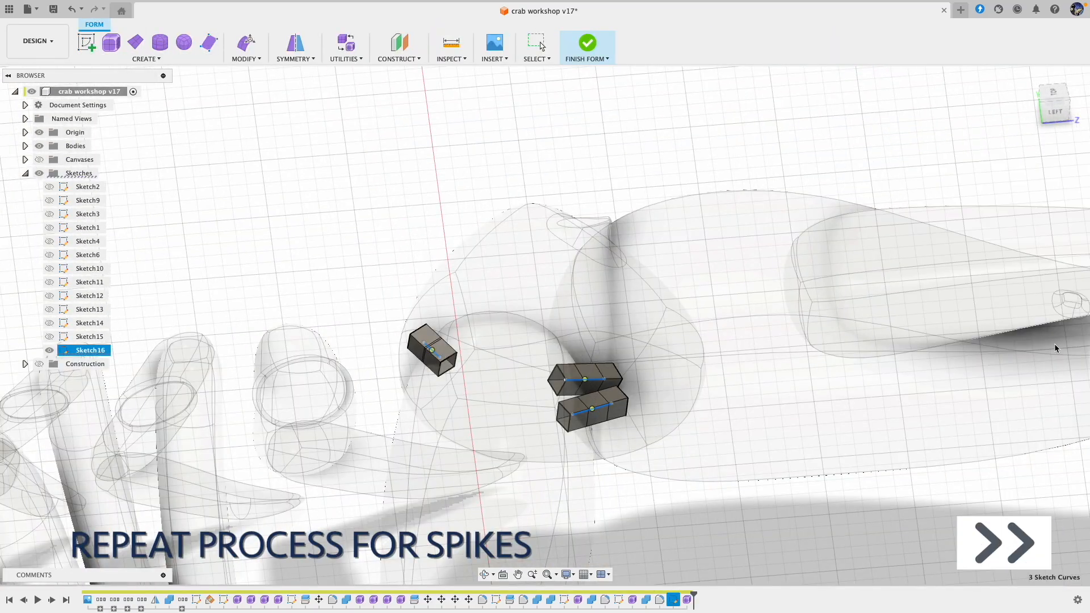
Step: Taper the new pipes into spikes, setting an outer section's diameter to 0.20 mm, and complete the pipe
{"action": "left_click", "coordinate": [914, 159]}
{"action": "scroll", "coordinate": [602, 387], "scroll_direction": "up", "scroll_amount": 5}
{"action": "left_click", "coordinate": [625, 414]}
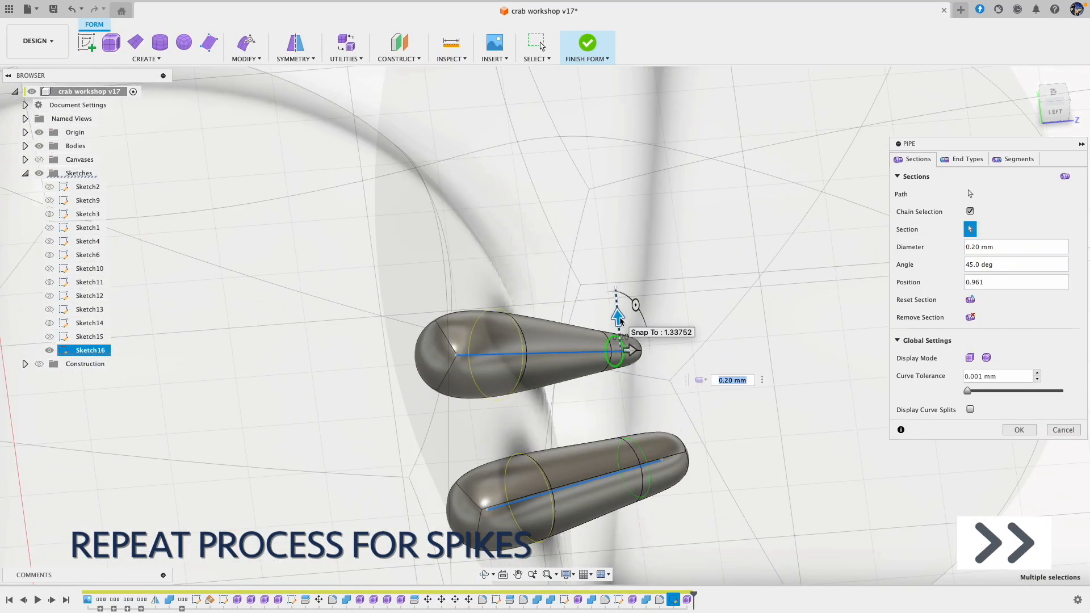
{"action": "left_click", "coordinate": [1019, 430]}
Step: Create another smooth pipe along a remaining short spike line, using a 0.60 mm global diameter, and complete it
{"action": "scroll", "coordinate": [625, 353], "scroll_direction": "down", "scroll_amount": 5}
{"action": "left_click", "coordinate": [50, 350]}
{"action": "left_click", "coordinate": [640, 342]}
{"action": "left_click", "coordinate": [1016, 212]}
{"action": "left_click", "coordinate": [991, 240]}
{"action": "left_click", "coordinate": [914, 159]}
{"action": "scroll", "coordinate": [511, 335], "scroll_direction": "up", "scroll_amount": 5}
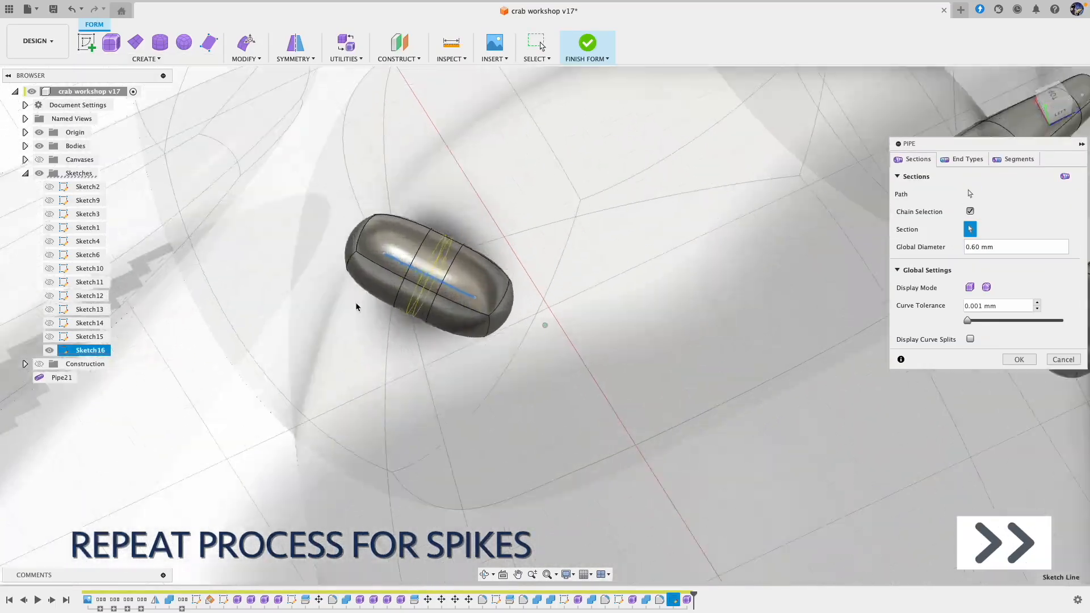
{"action": "left_click", "coordinate": [1020, 430]}
Step: Edit the form of the new spike on the claw arm, moving its faces to taper and bend it
{"action": "left_click", "coordinate": [246, 42]}
{"action": "left_click", "coordinate": [267, 341]}
{"action": "left_click", "coordinate": [482, 386]}
{"action": "scroll", "coordinate": [538, 348], "scroll_direction": "down", "scroll_amount": 10}
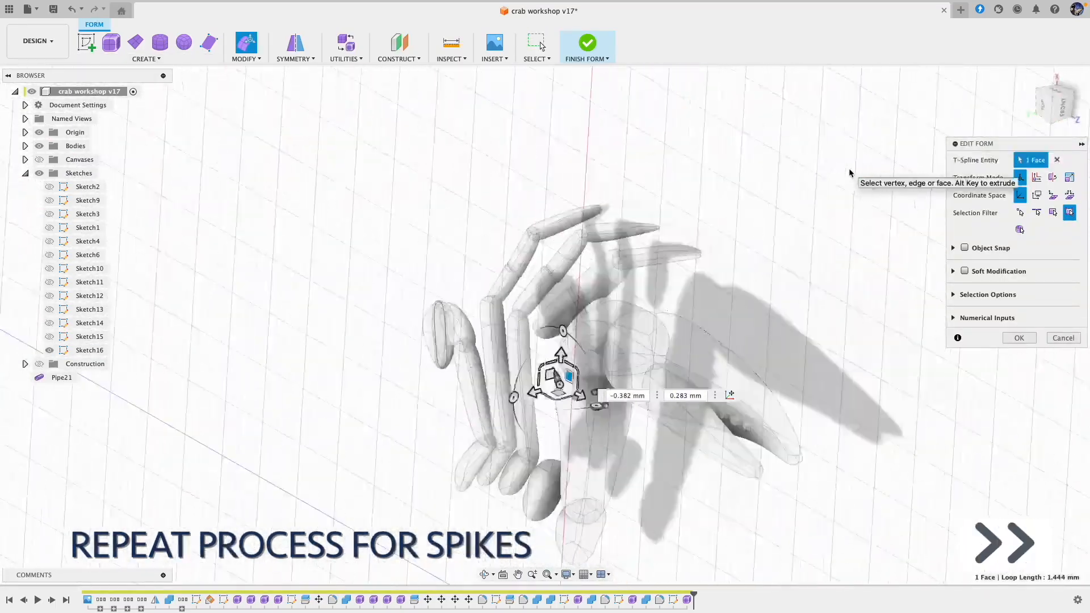
{"action": "scroll", "coordinate": [602, 171], "scroll_direction": "up", "scroll_amount": 8}
{"action": "middle_click_drag", "start_coordinate": [774, 180], "coordinate": [738, 318], "text": "shift"}
{"action": "left_click_drag", "start_coordinate": [727, 437], "coordinate": [642, 358]}
{"action": "left_click_drag", "start_coordinate": [682, 333], "coordinate": [735, 365]}
{"action": "middle_click_drag", "start_coordinate": [735, 365], "coordinate": [692, 284], "text": "shift"}
{"action": "left_click_drag", "start_coordinate": [687, 212], "coordinate": [677, 193]}
{"action": "left_click_drag", "start_coordinate": [573, 293], "coordinate": [619, 344]}
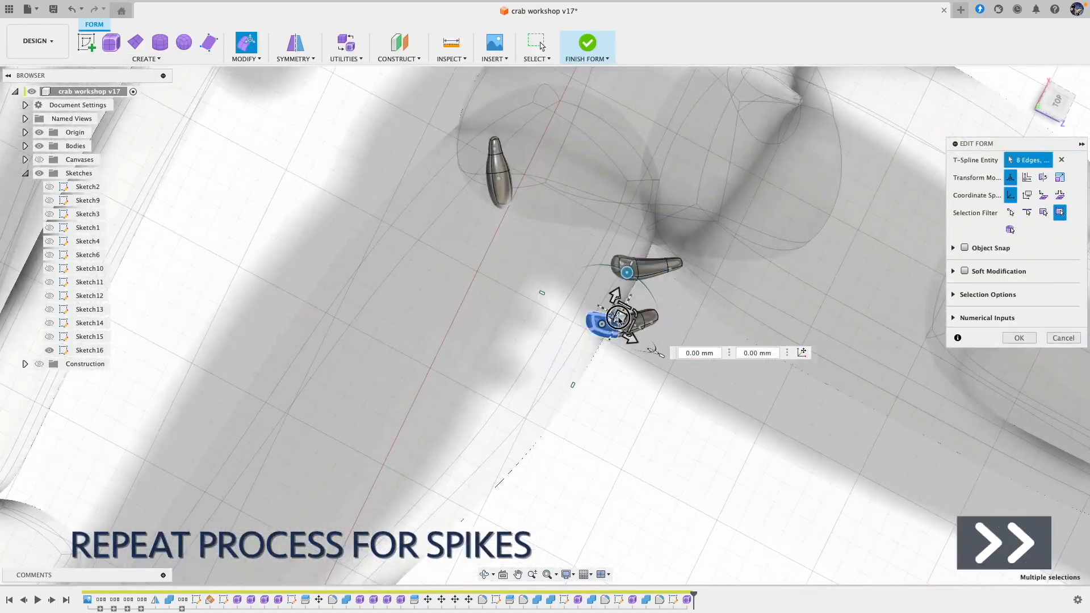
Step: Reposition and angle the selected sections of the spike beside the arm joint, and finish the form
{"action": "middle_click_drag", "start_coordinate": [619, 344], "coordinate": [696, 343], "text": "shift"}
{"action": "scroll", "coordinate": [697, 343], "scroll_direction": "up", "scroll_amount": 4}
{"action": "left_click_drag", "start_coordinate": [594, 378], "coordinate": [554, 417]}
{"action": "left_click_drag", "start_coordinate": [628, 402], "coordinate": [624, 386]}
{"action": "middle_click_drag", "start_coordinate": [568, 421], "coordinate": [542, 435], "text": "shift"}
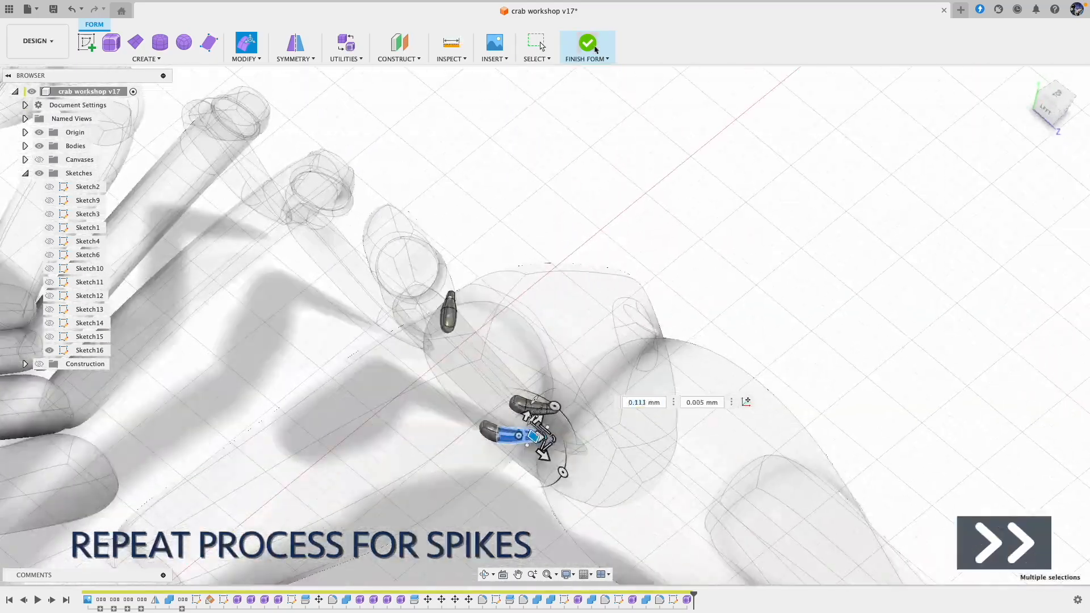
{"action": "left_click", "coordinate": [588, 42]}
Step: Combine the spikes with the claw's arm body and fillet their base edges with a 0.6 mm radius
{"action": "left_click", "coordinate": [312, 42]}
{"action": "left_click", "coordinate": [710, 443]}
{"action": "left_click", "coordinate": [1019, 250]}
{"action": "left_click", "coordinate": [264, 43]}
{"action": "type", "text": ".6"}
{"action": "middle_click_drag", "start_coordinate": [710, 325], "coordinate": [646, 277], "text": "shift"}
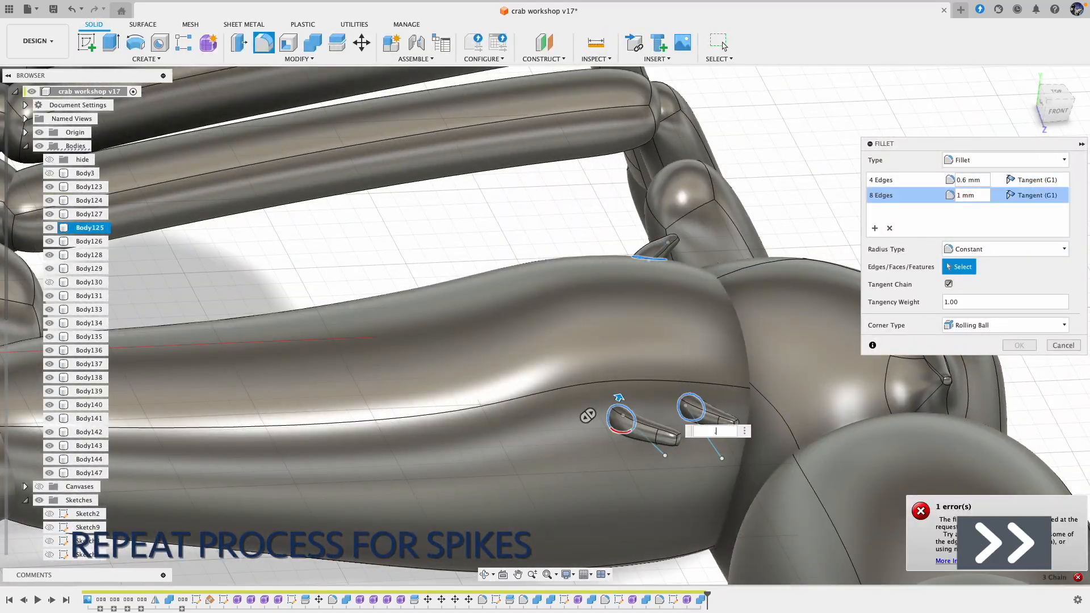
Step: Reopen the spikes' form and adjust the base faces by moving and rotating them
{"action": "middle_click_drag", "start_coordinate": [716, 431], "coordinate": [585, 318], "text": "shift"}
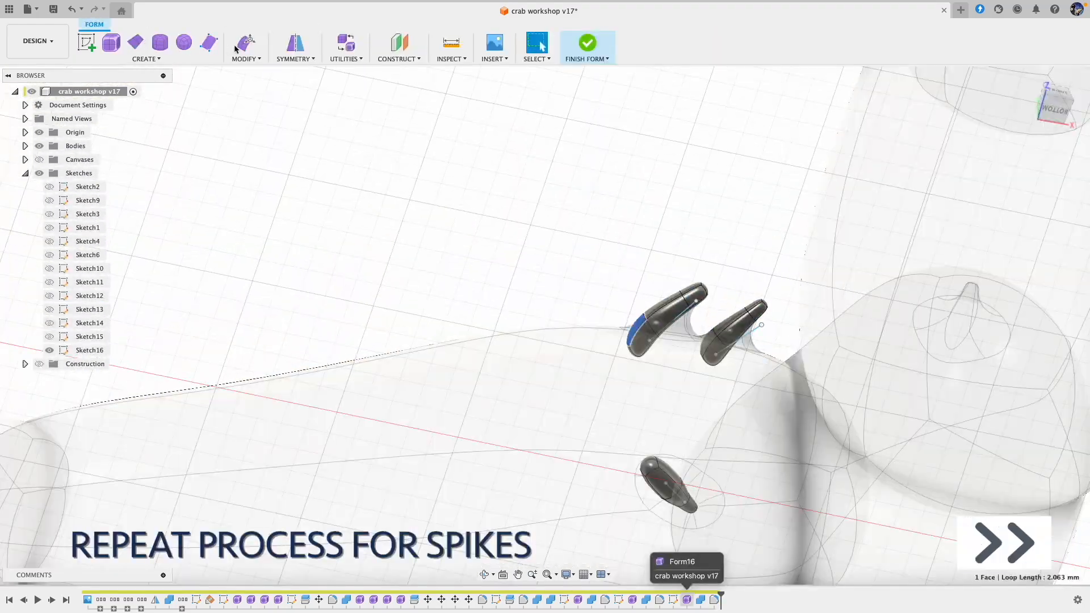
{"action": "left_click", "coordinate": [591, 363]}
{"action": "middle_click_drag", "start_coordinate": [590, 363], "coordinate": [549, 298], "text": "shift"}
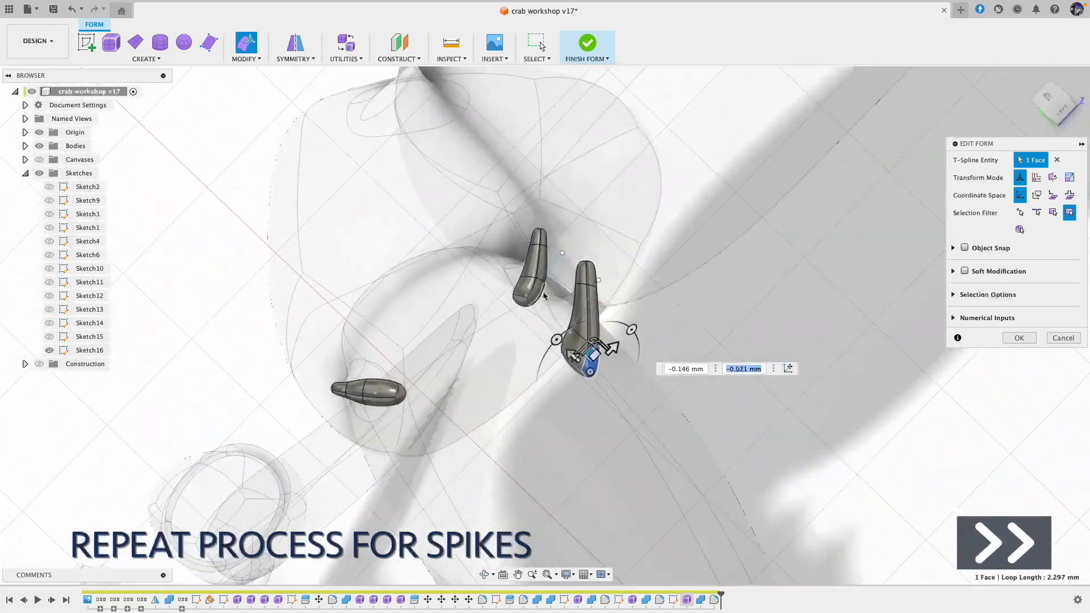
{"action": "key", "text": "Return"}
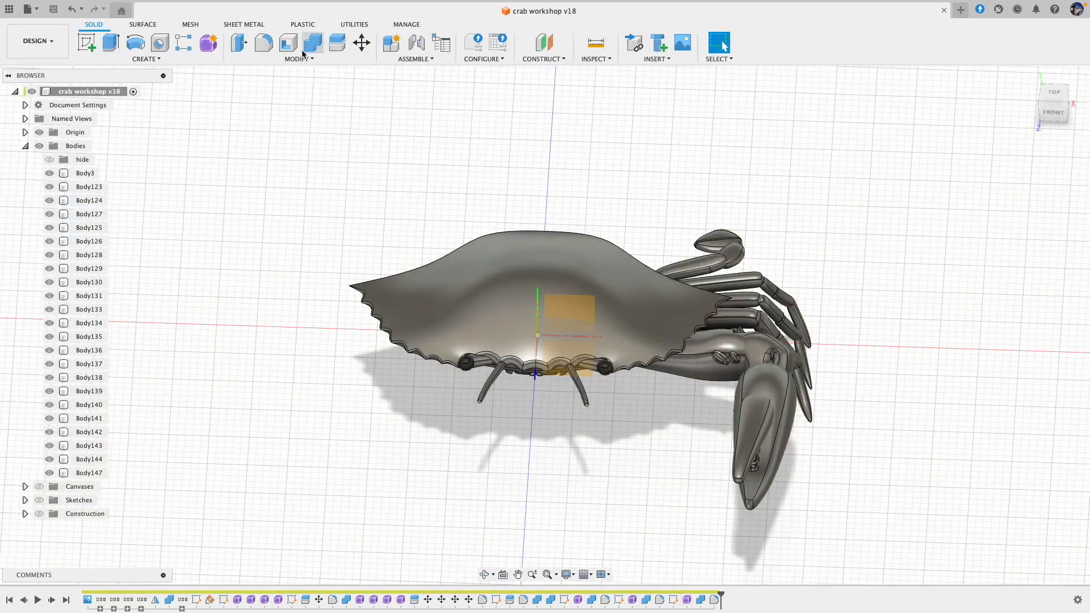
Step: Combine the large claw's segments, from the inner arm joint to both pincer fingers, into one body
{"action": "left_click", "coordinate": [305, 51]}
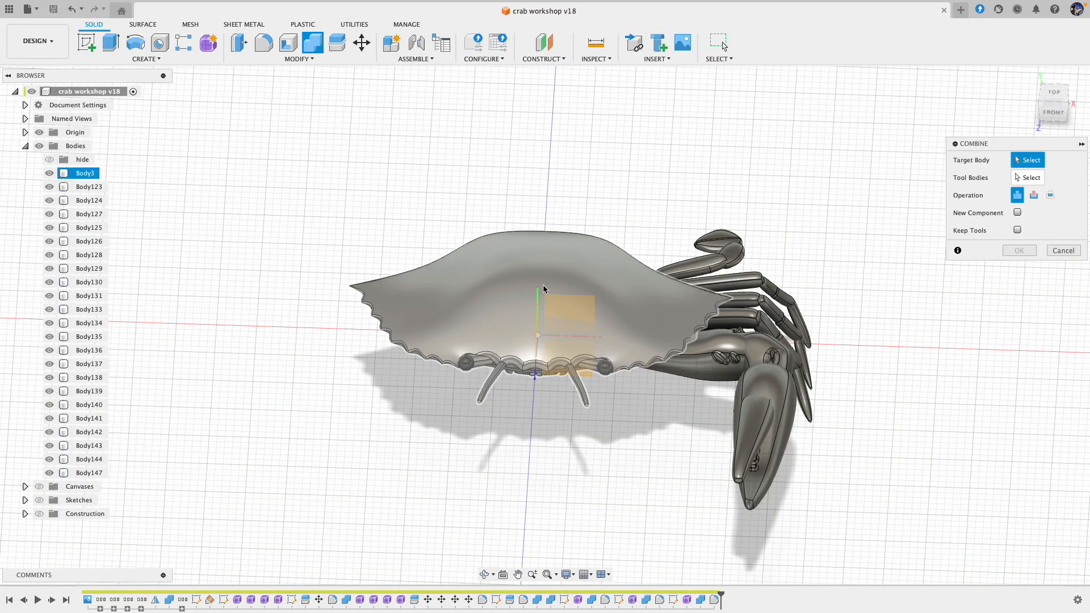
{"action": "middle_click_drag", "start_coordinate": [621, 390], "coordinate": [536, 421], "text": "shift"}
{"action": "left_click", "coordinate": [537, 422]}
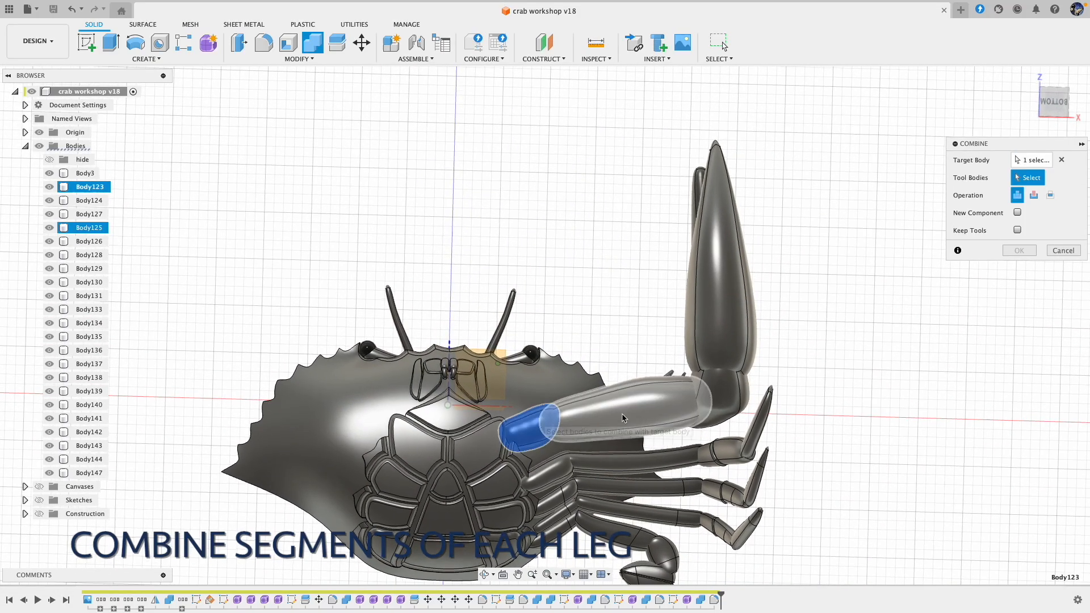
{"action": "left_click", "coordinate": [715, 417]}
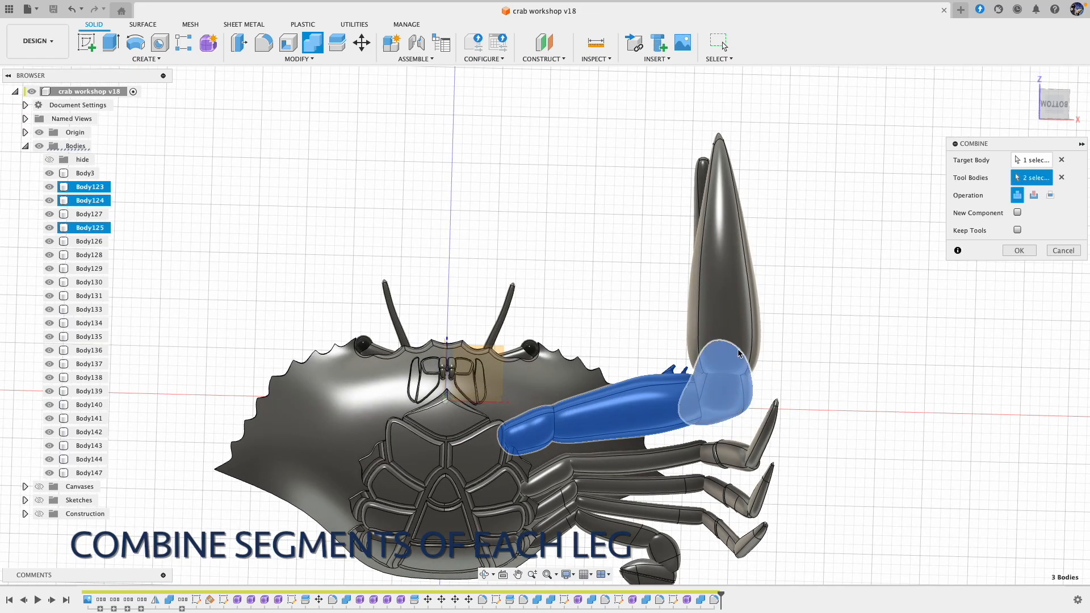
{"action": "left_click", "coordinate": [741, 326]}
{"action": "middle_click_drag", "start_coordinate": [740, 325], "coordinate": [764, 273], "text": "shift"}
{"action": "left_click", "coordinate": [726, 259]}
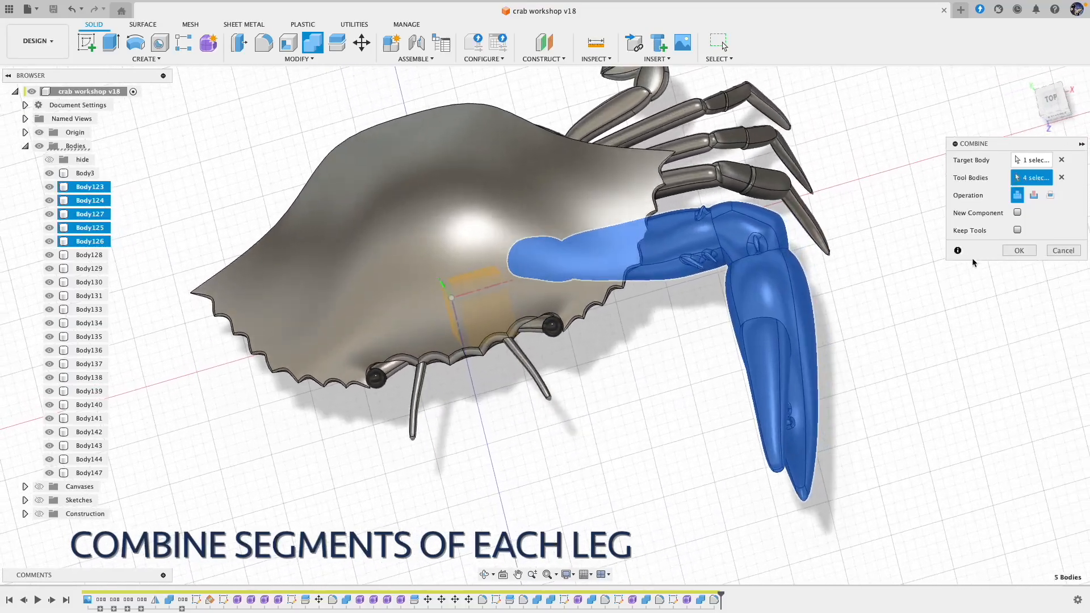
{"action": "left_click", "coordinate": [1017, 254]}
Step: Combine the four segments of the walking leg nearest the large claw into one body
{"action": "middle_click_drag", "start_coordinate": [1017, 254], "coordinate": [312, 44], "text": "shift"}
{"action": "left_click", "coordinate": [312, 43]}
{"action": "middle_click_drag", "start_coordinate": [435, 140], "coordinate": [662, 337], "text": "shift"}
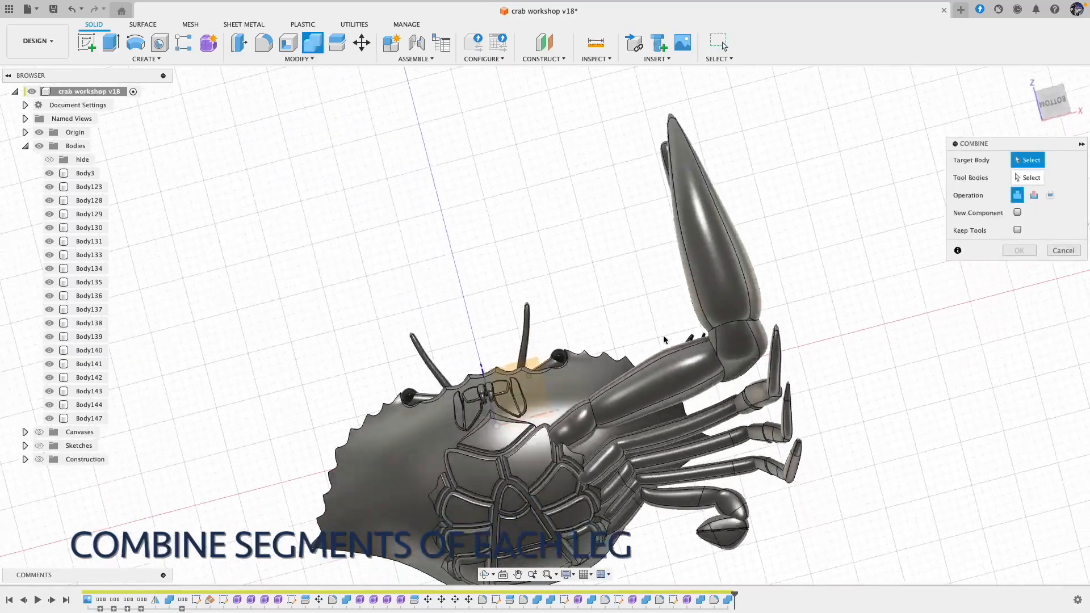
{"action": "left_click", "coordinate": [602, 465]}
{"action": "left_click", "coordinate": [690, 445]}
{"action": "left_click", "coordinate": [792, 434]}
{"action": "left_click", "coordinate": [814, 398]}
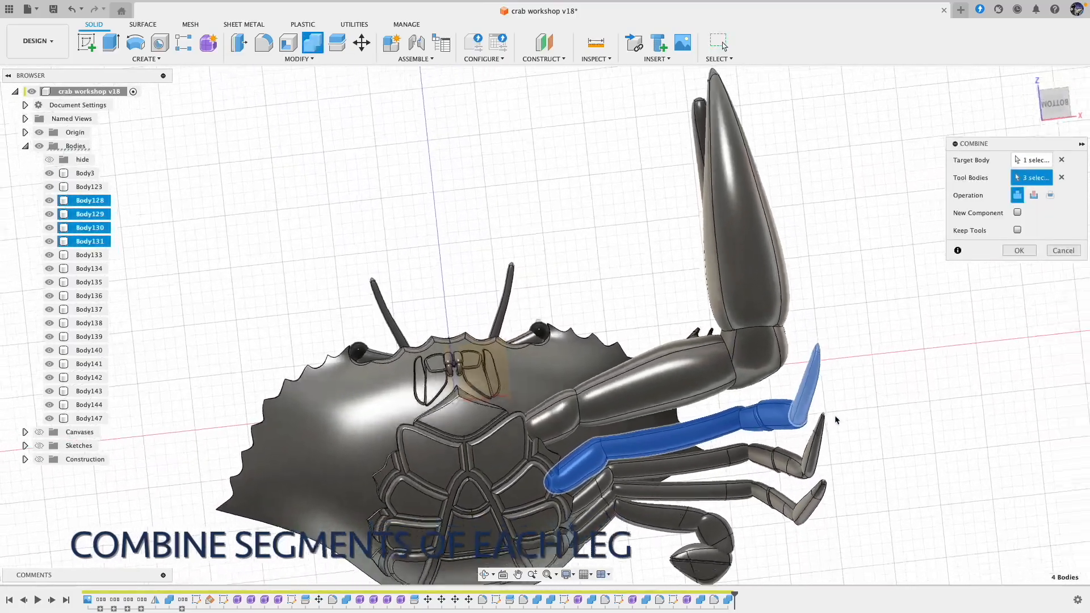
{"action": "middle_click_drag", "start_coordinate": [835, 417], "coordinate": [813, 350], "text": "shift"}
{"action": "left_click", "coordinate": [1019, 251]}
Step: Combine the segments of the second walking leg, from its base to the tip, into one body
{"action": "left_click", "coordinate": [312, 43]}
{"action": "left_click", "coordinate": [570, 437]}
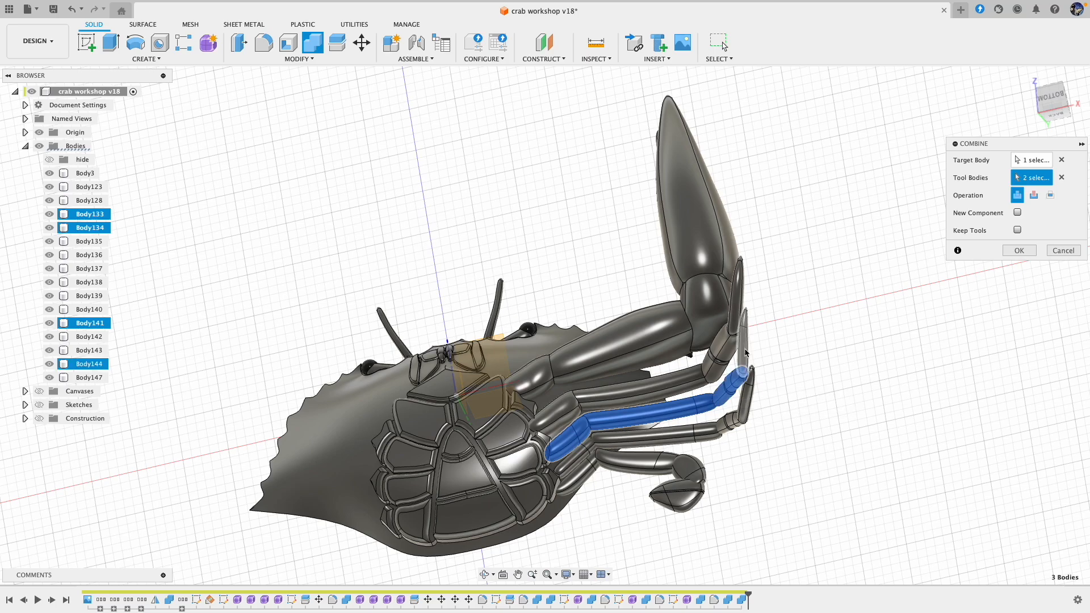
{"action": "left_click", "coordinate": [1016, 250]}
Step: Combine the segments of the third walking leg and those of the rear paddle leg into one body each
{"action": "left_click", "coordinate": [316, 45]}
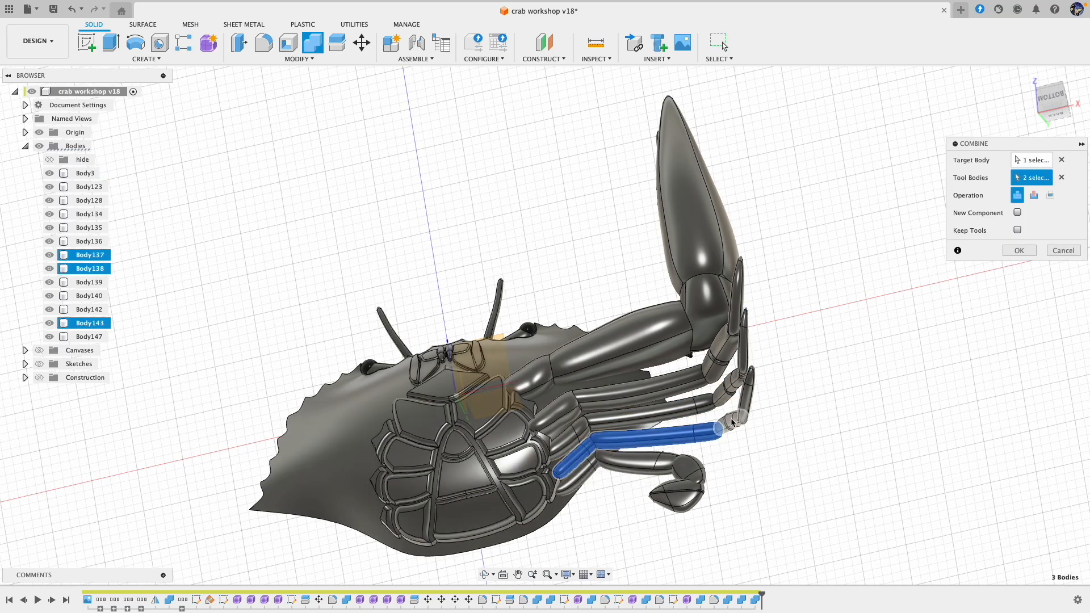
{"action": "left_click", "coordinate": [1019, 251]}
{"action": "left_click", "coordinate": [313, 43]}
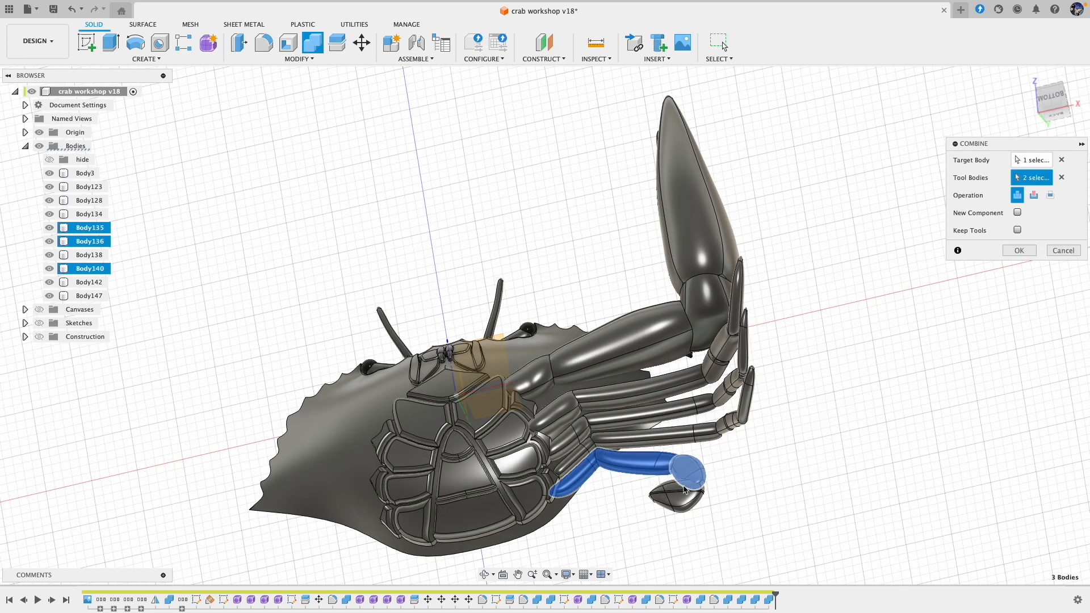
{"action": "left_click", "coordinate": [1018, 251]}
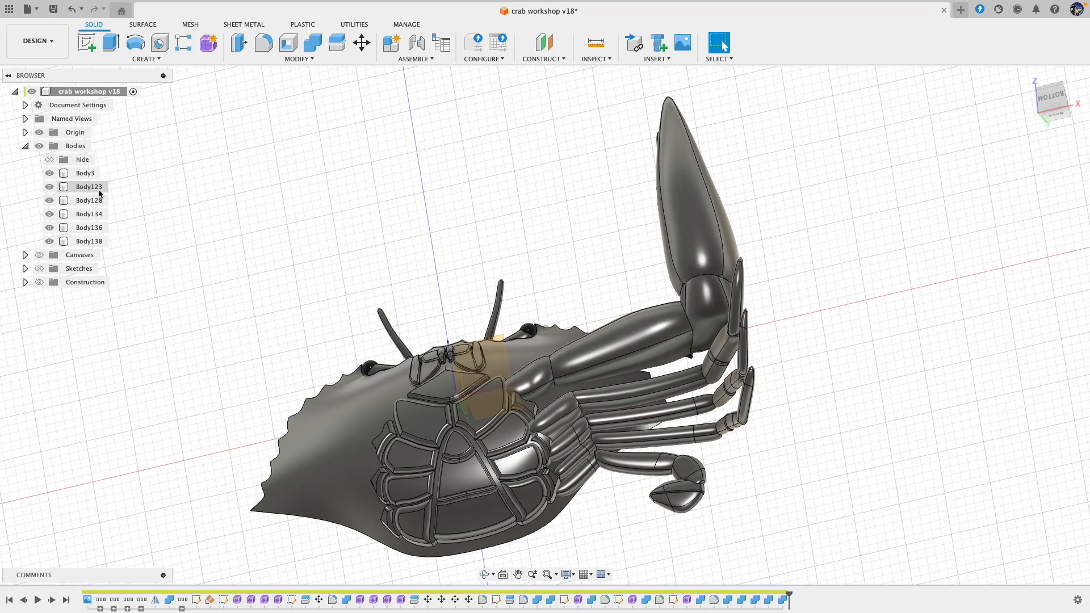
Step: Mirror the claw and the four leg bodies across the crab's central origin plane as new bodies
{"action": "scroll", "coordinate": [271, 213], "scroll_direction": "down", "scroll_amount": 2}
{"action": "middle_click_drag", "start_coordinate": [271, 211], "coordinate": [276, 224], "text": "shift"}
{"action": "left_click", "coordinate": [279, 60]}
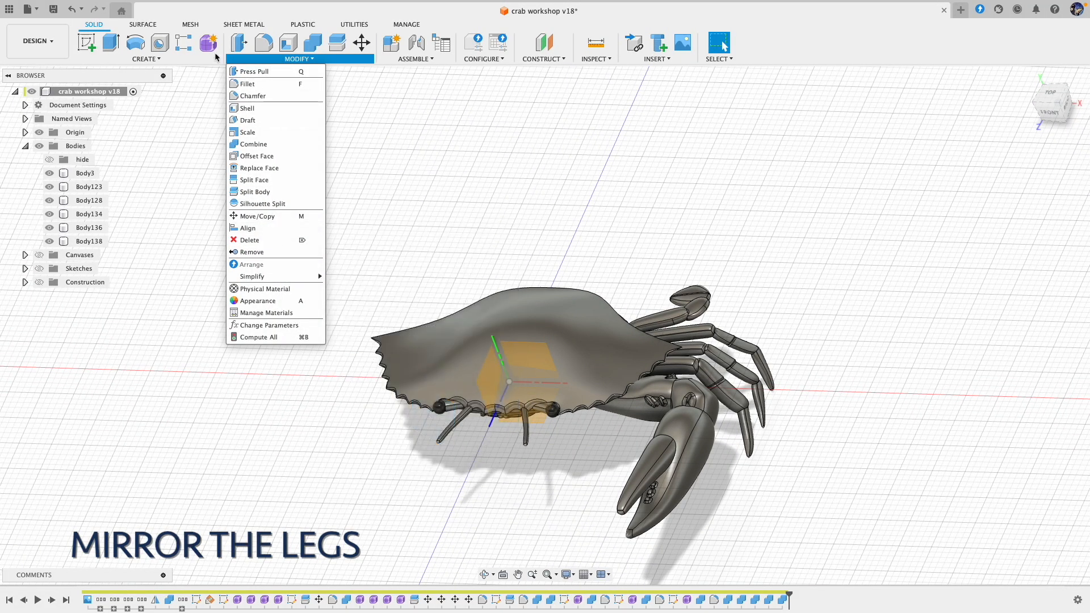
{"action": "left_click", "coordinate": [146, 59]}
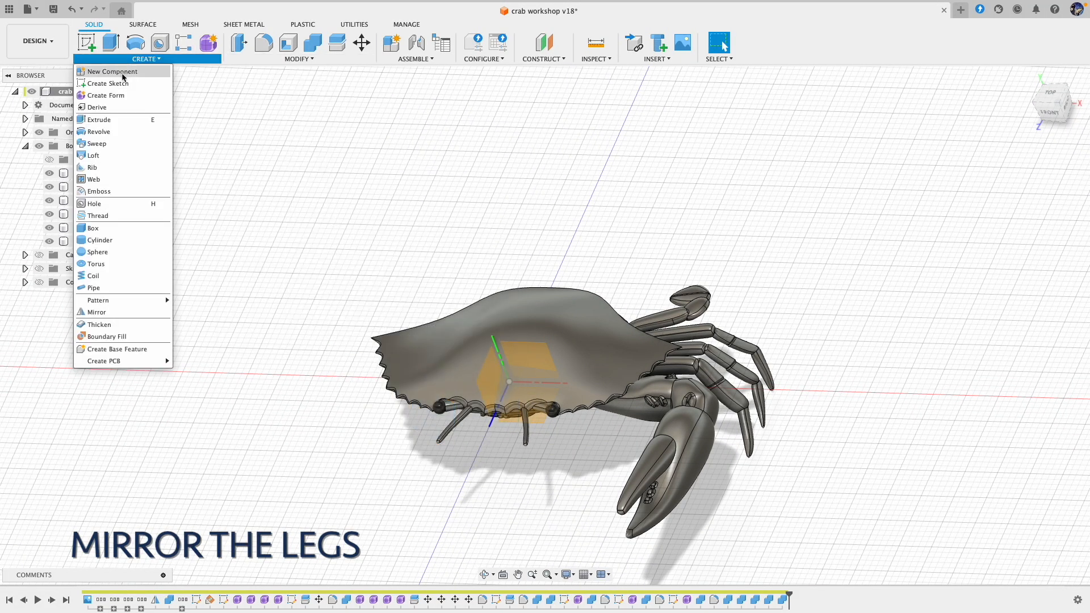
{"action": "left_click", "coordinate": [117, 310]}
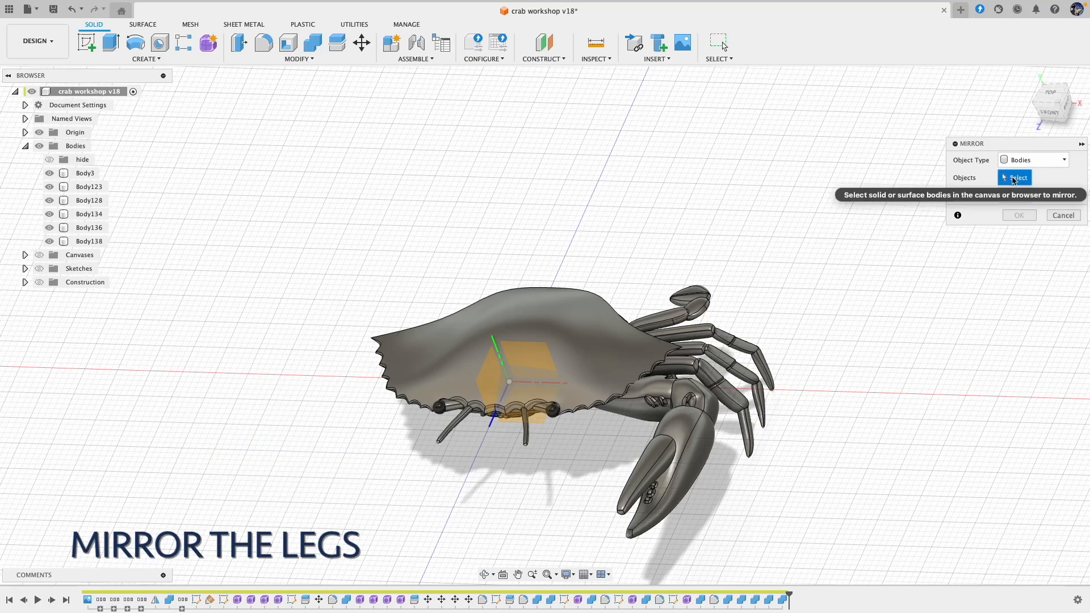
{"action": "left_click_drag", "start_coordinate": [788, 201], "coordinate": [578, 498]}
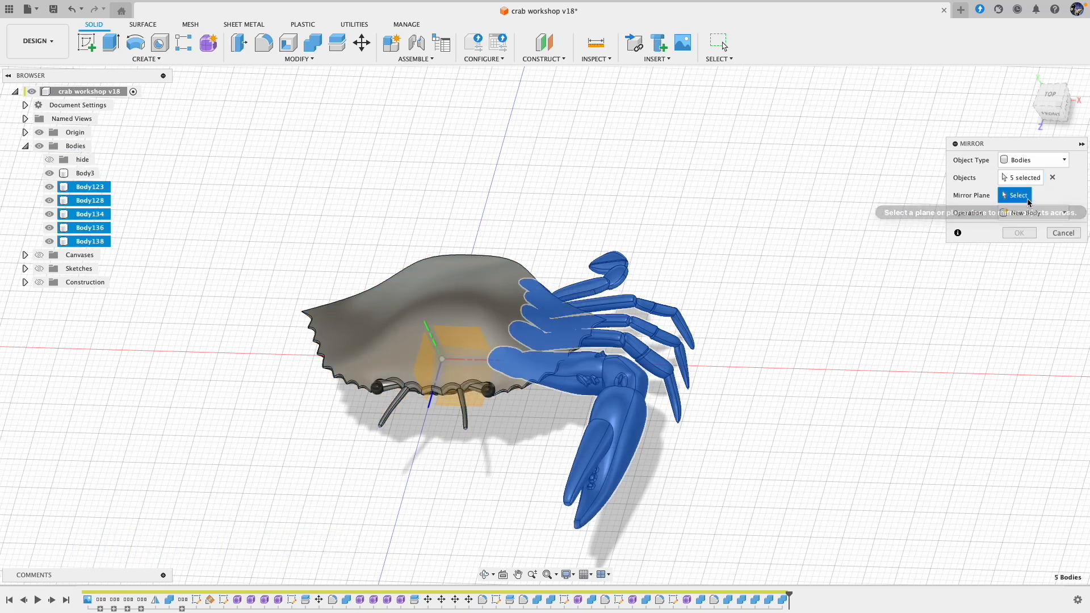
{"action": "left_click", "coordinate": [427, 366]}
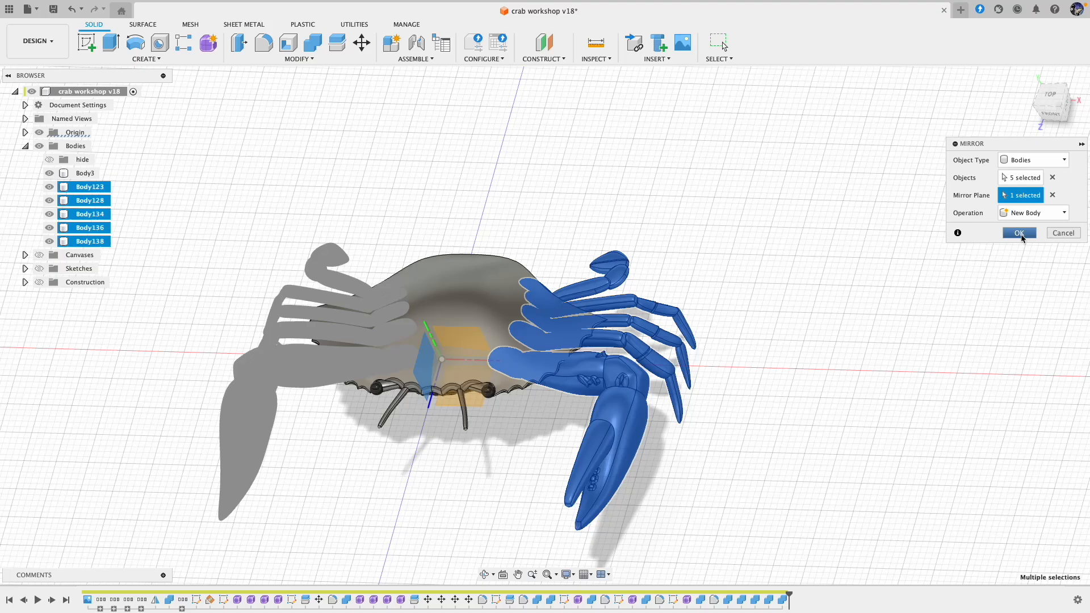
{"action": "left_click", "coordinate": [1020, 233]}
Step: Hide the origin and the model's visible edges, and examine the complete crab from the front, sides and above
{"action": "middle_click_drag", "start_coordinate": [1021, 233], "coordinate": [636, 400], "text": "shift"}
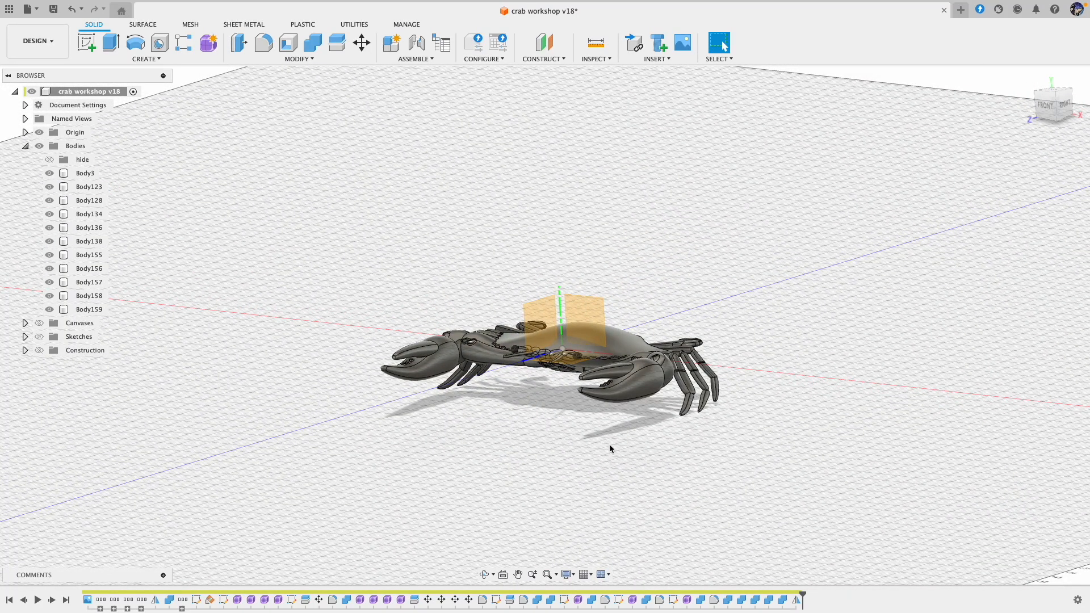
{"action": "scroll", "coordinate": [610, 449], "scroll_direction": "up", "scroll_amount": 5}
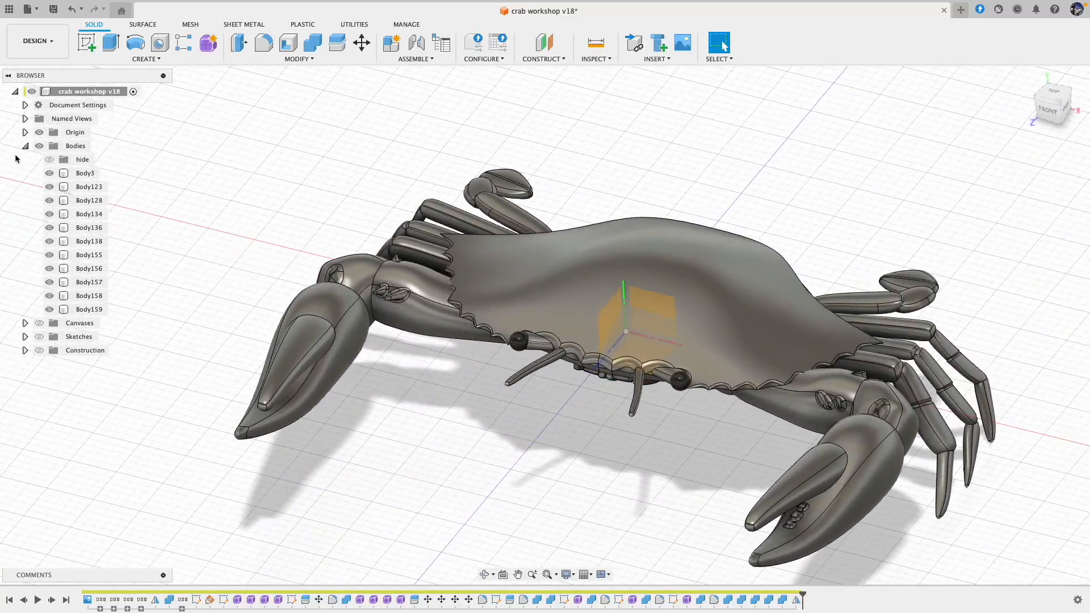
{"action": "middle_click_drag", "start_coordinate": [296, 391], "coordinate": [349, 296], "text": "shift"}
{"action": "scroll", "coordinate": [347, 292], "scroll_direction": "up", "scroll_amount": 5, "text": "shift"}
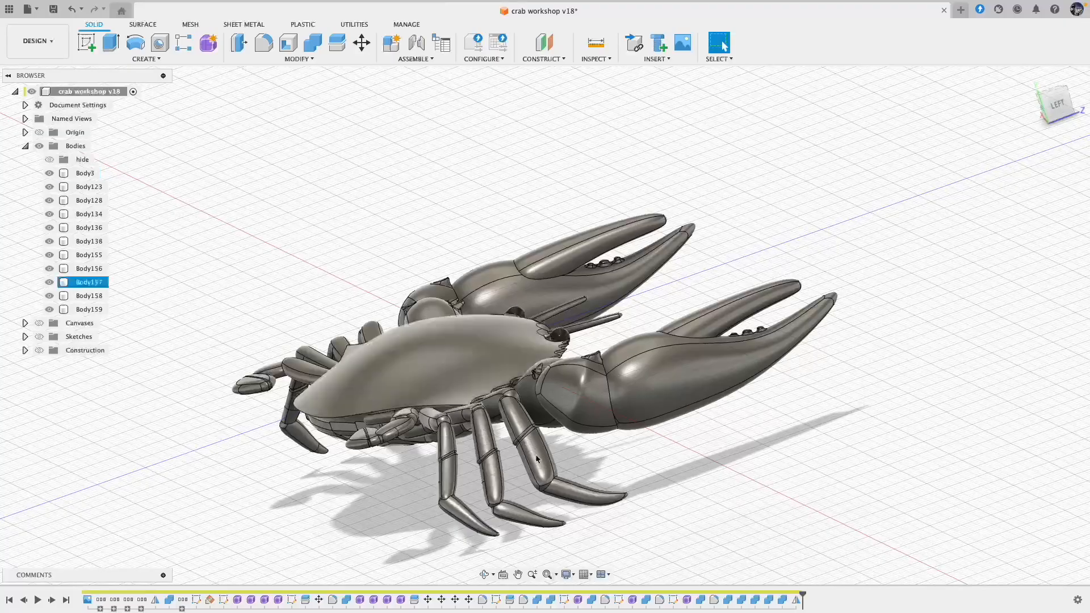
{"action": "scroll", "coordinate": [637, 553], "scroll_direction": "up", "scroll_amount": 4}
{"action": "scroll", "coordinate": [636, 553], "scroll_direction": "right", "scroll_amount": 10, "text": "shift"}
{"action": "scroll", "coordinate": [637, 554], "scroll_direction": "down", "scroll_amount": 4}
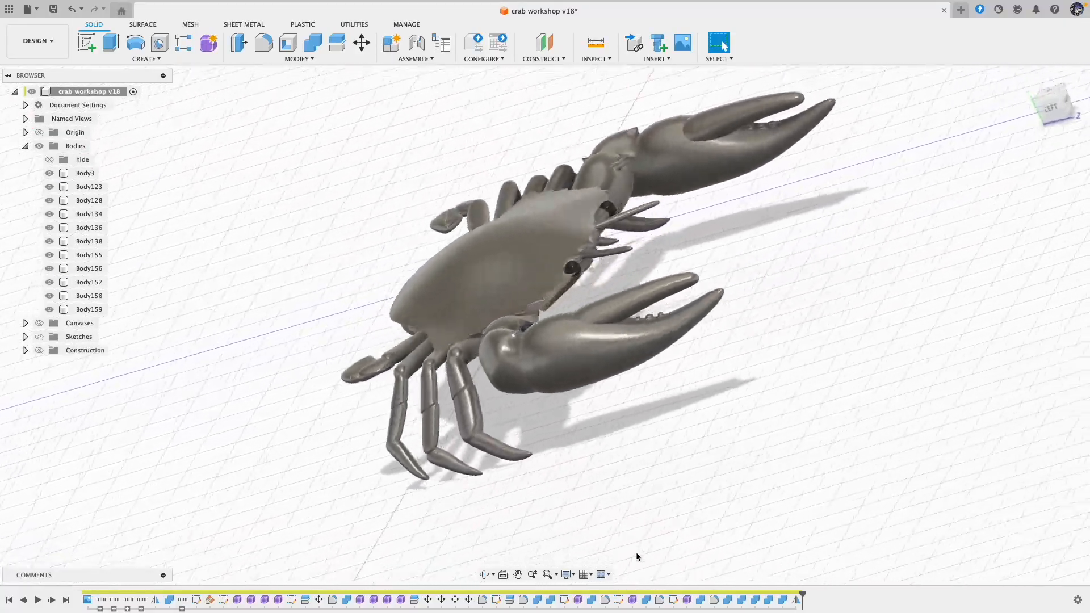
{"action": "scroll", "coordinate": [637, 553], "scroll_direction": "right", "scroll_amount": 5, "text": "shift"}
{"action": "scroll", "coordinate": [637, 553], "scroll_direction": "down", "scroll_amount": 4, "text": "shift"}
{"action": "scroll", "coordinate": [636, 553], "scroll_direction": "up", "scroll_amount": 5}
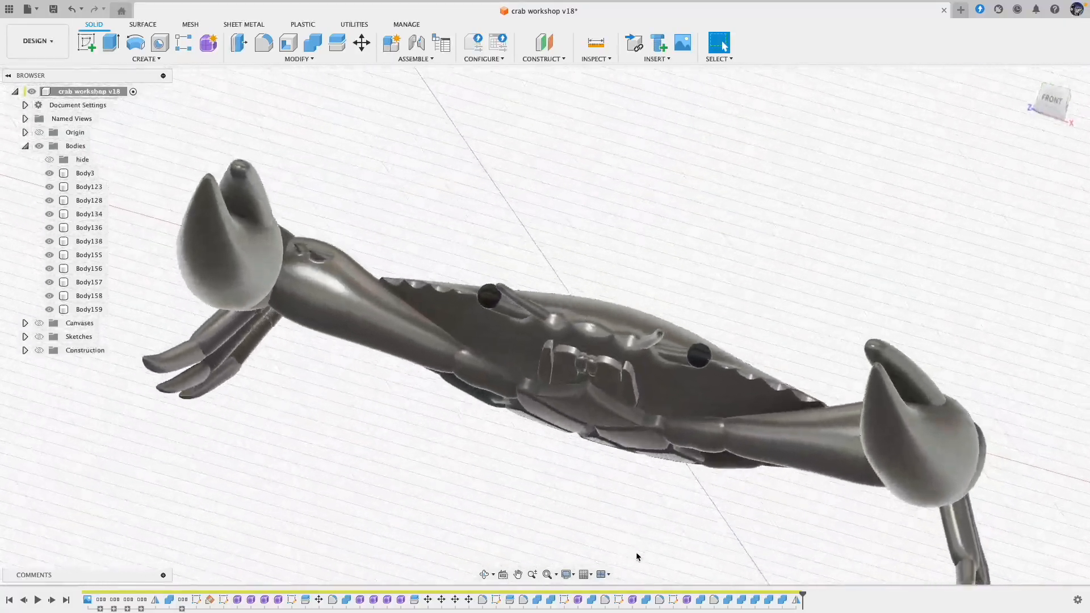
{"action": "scroll", "coordinate": [525, 494], "scroll_direction": "up", "scroll_amount": 4, "text": "shift"}
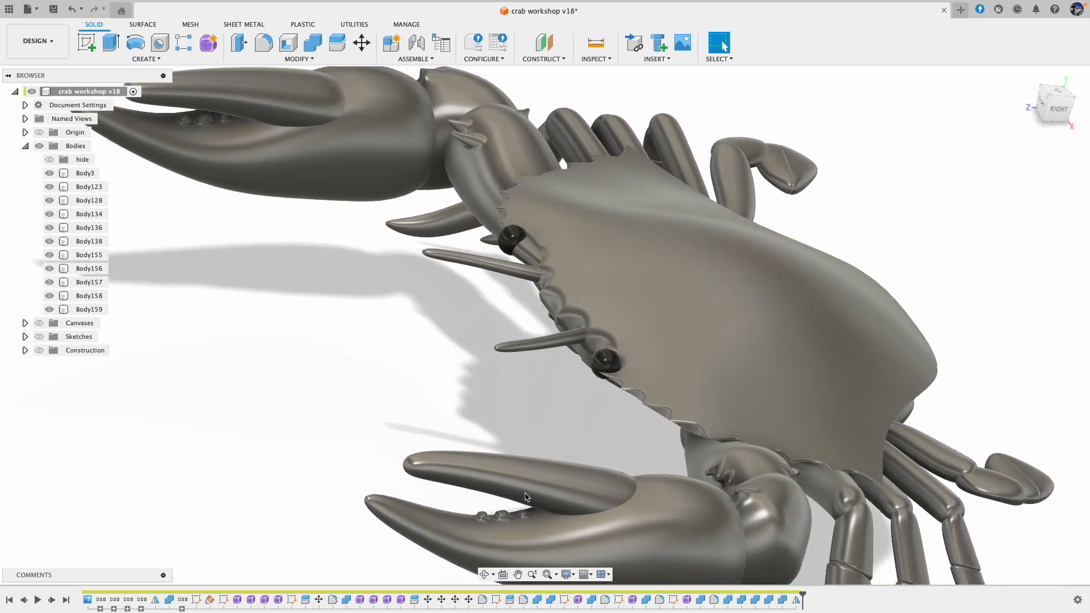